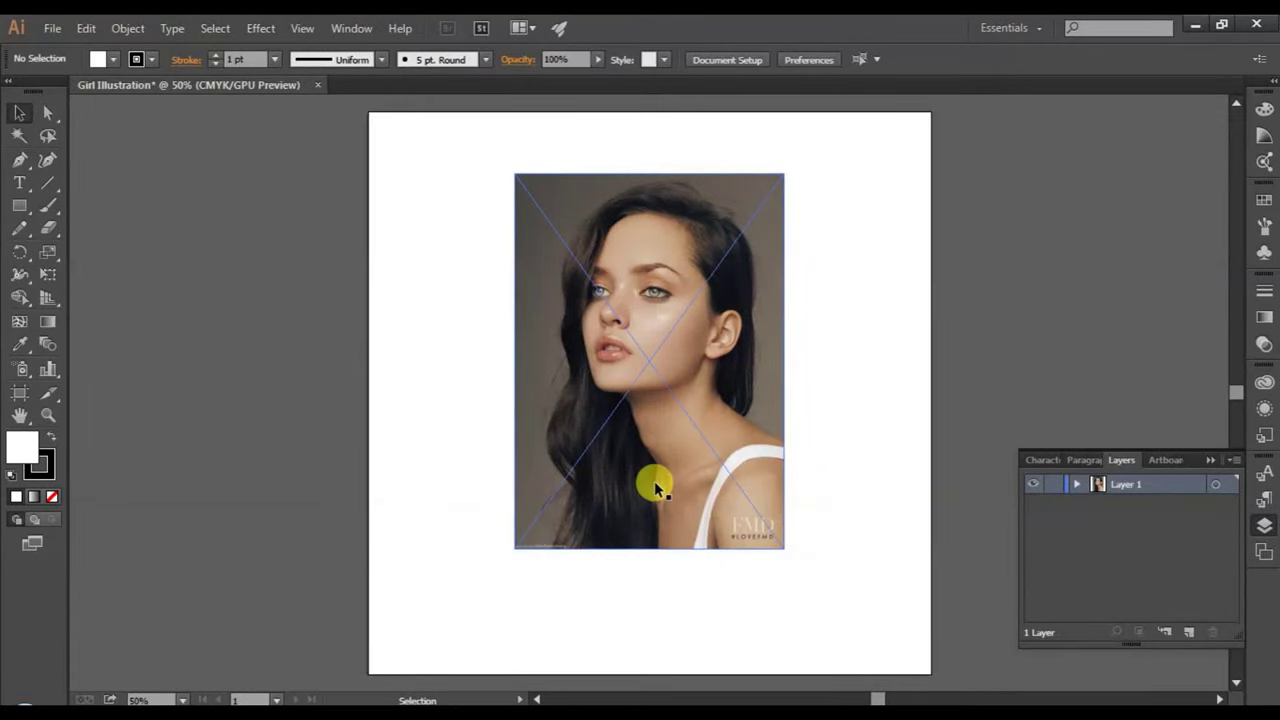
- Enlarge the portrait photo, centre it horizontally on the artboard, and select its Opacity field
{"action": "left_click_drag", "start_coordinate": [693, 357], "coordinate": [673, 374]}
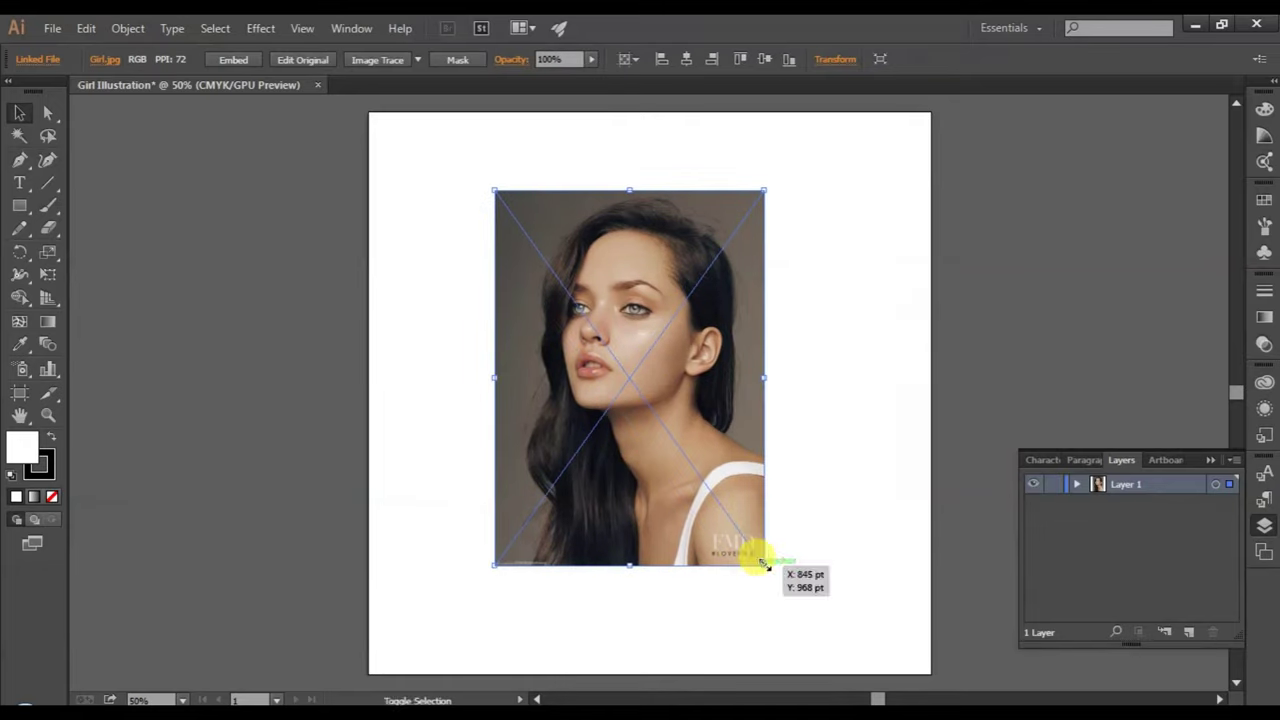
{"action": "left_click_drag", "start_coordinate": [762, 563], "coordinate": [955, 645]}
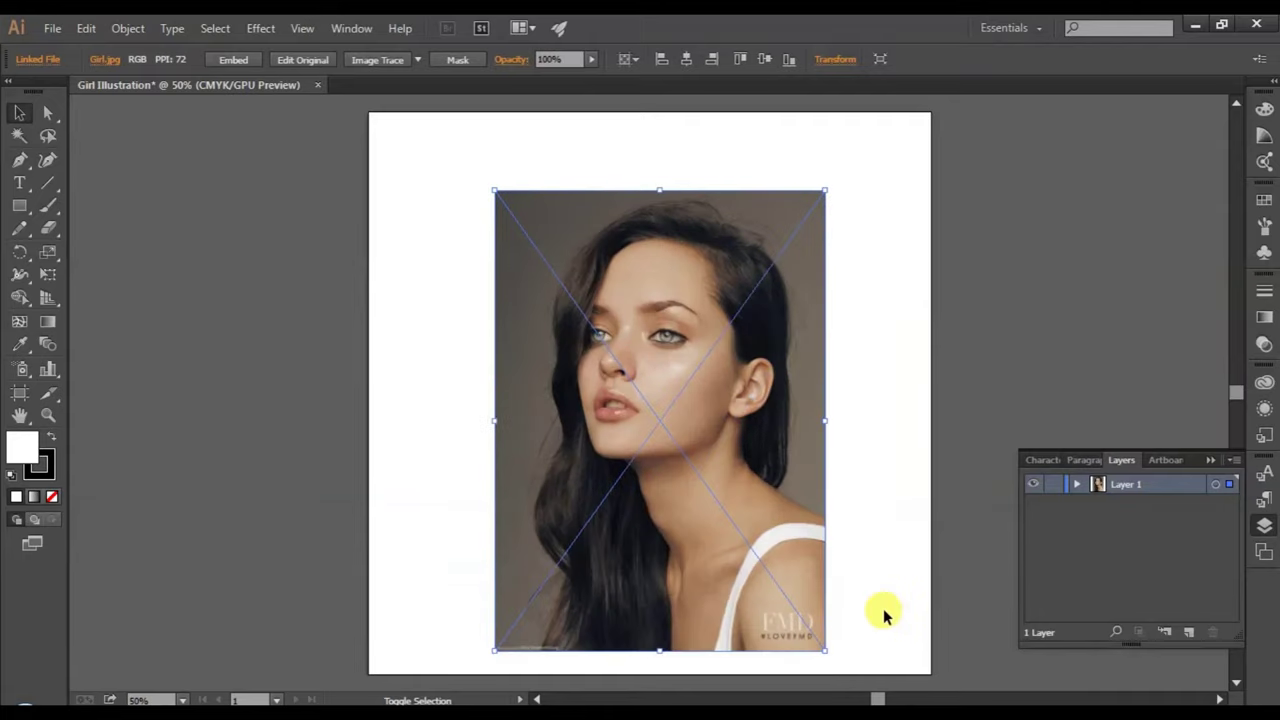
{"action": "left_click_drag", "start_coordinate": [737, 545], "coordinate": [707, 492]}
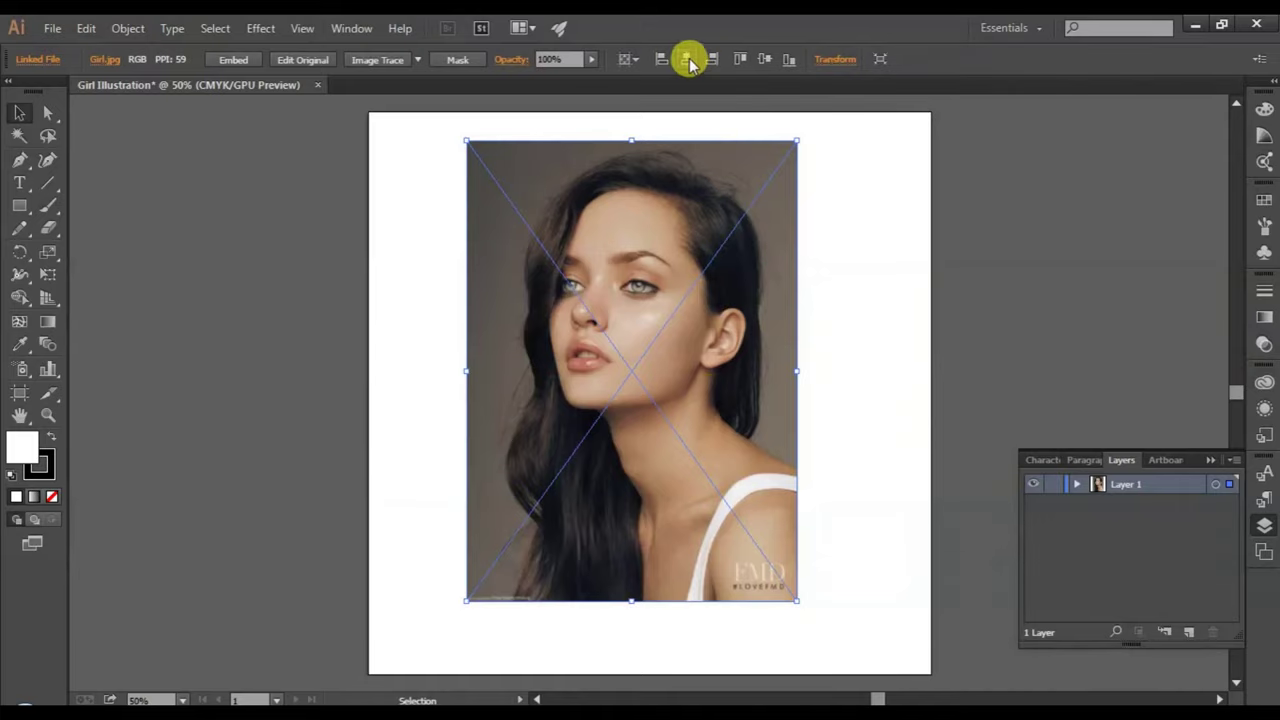
{"action": "left_click", "coordinate": [687, 59]}
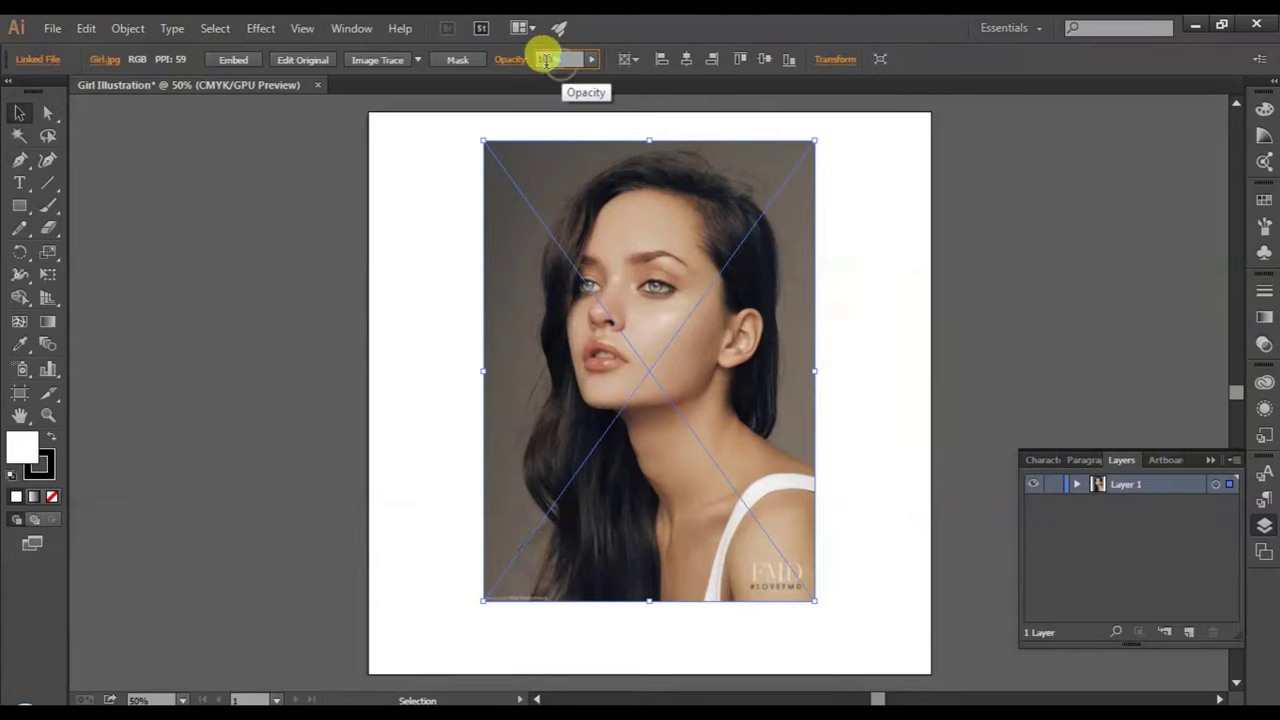
{"action": "left_click", "coordinate": [526, 59]}
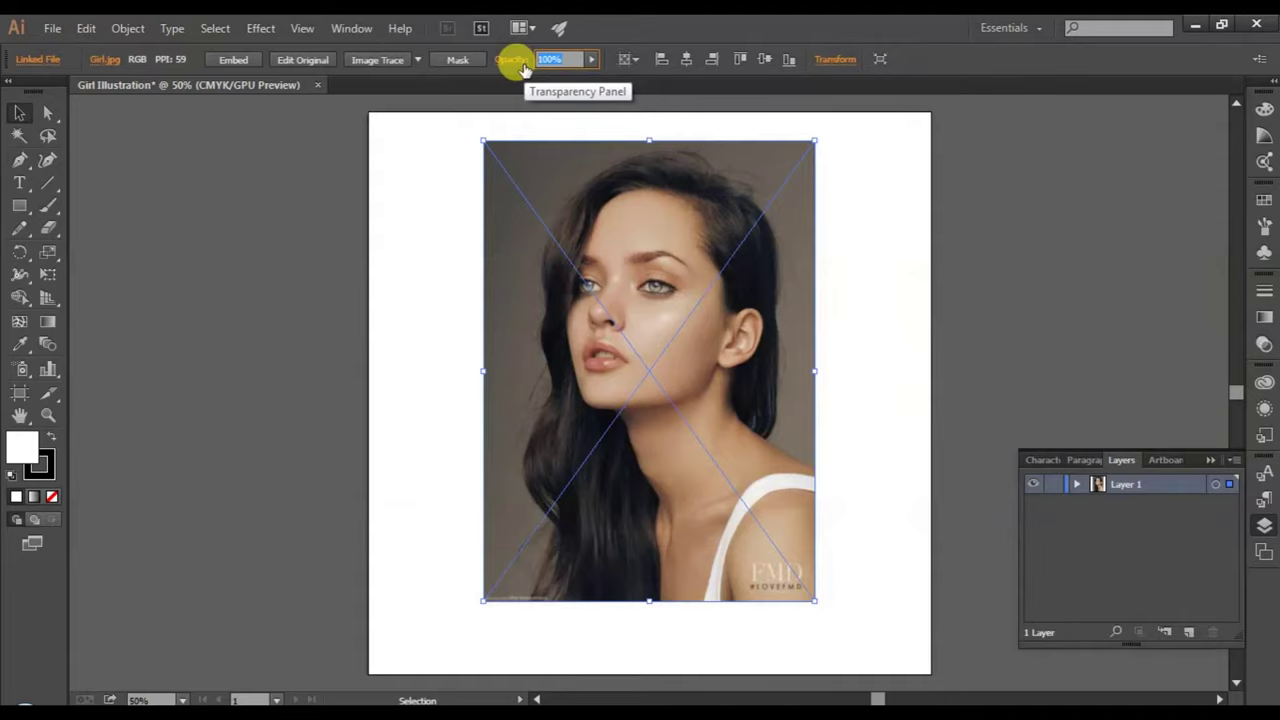
- Set the photo's opacity to 50%
{"action": "type", "text": "50"}
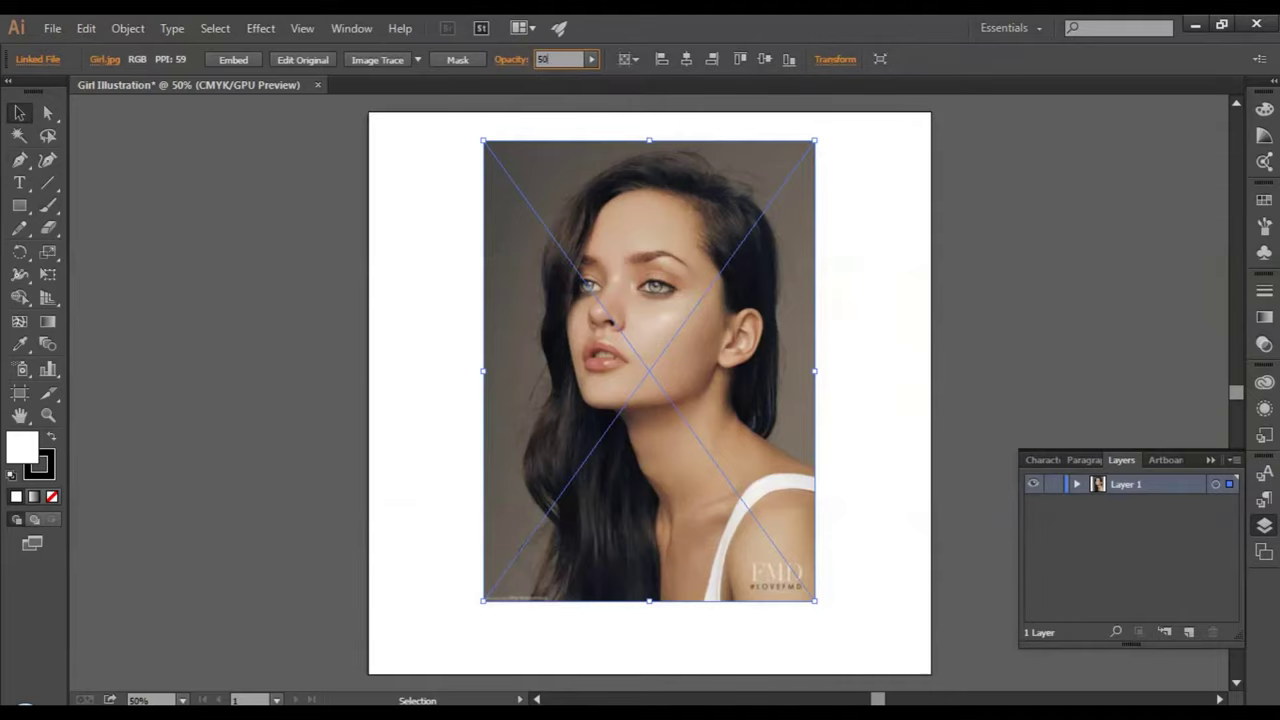
{"action": "key", "text": "Return"}
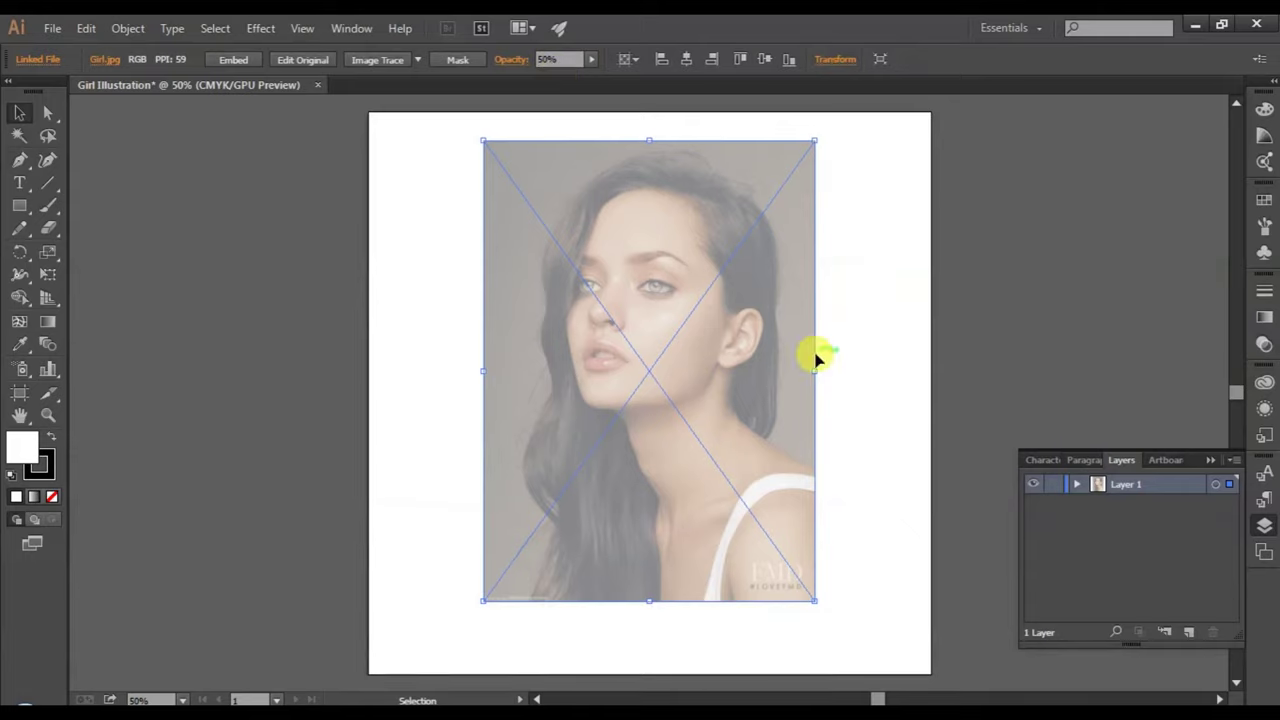
{"action": "left_click", "coordinate": [848, 358]}
{"action": "left_click", "coordinate": [800, 396]}
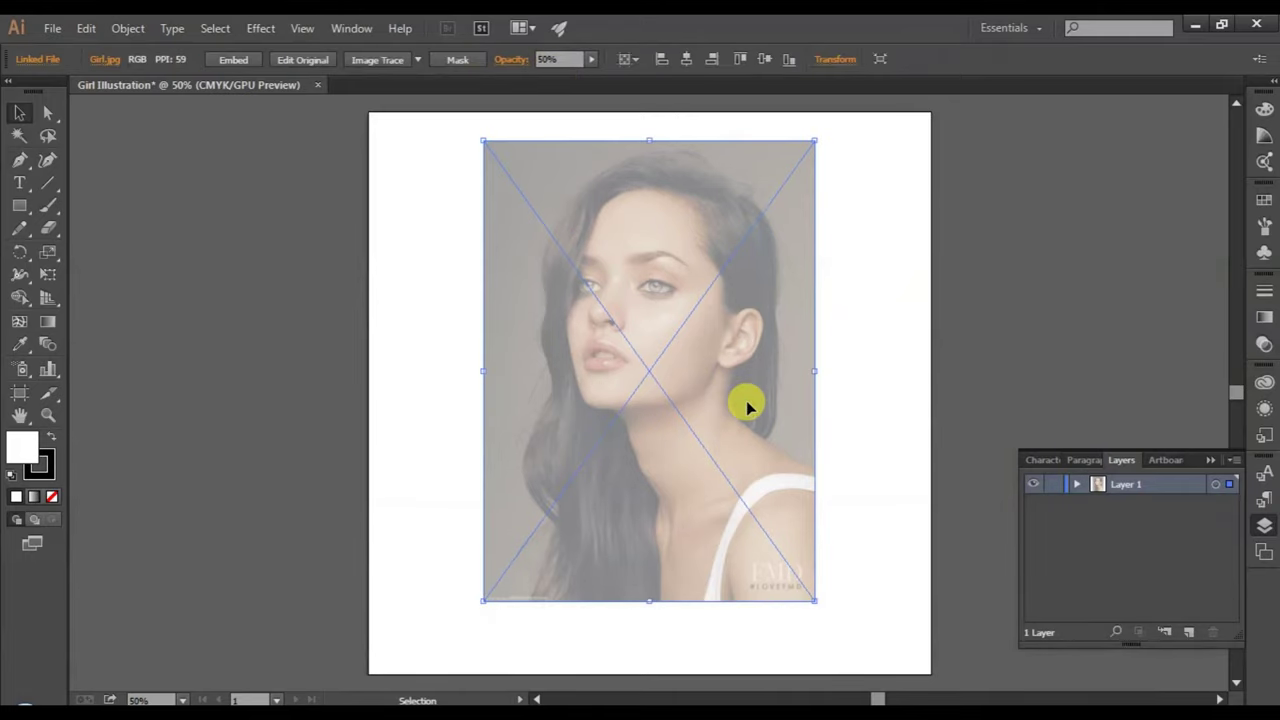
- Lock Layer 1 and add a new empty Layer 2 above it
{"action": "left_click", "coordinate": [1054, 484]}
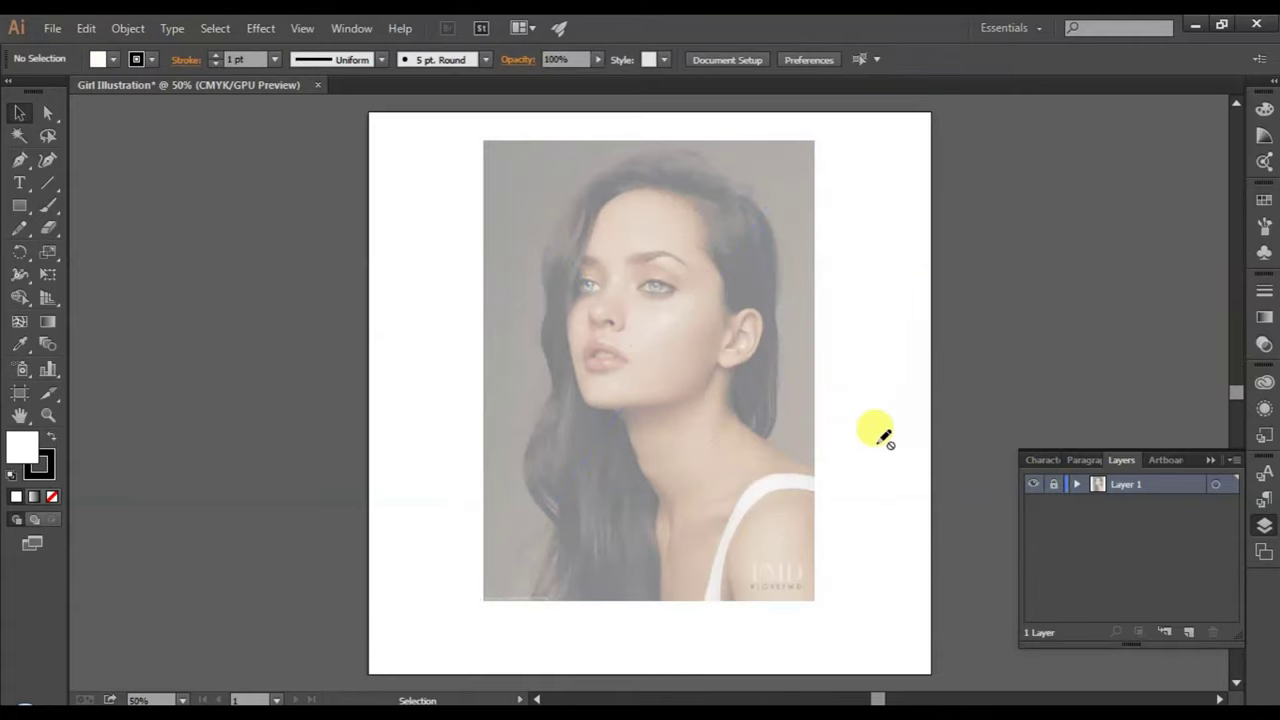
{"action": "left_click", "coordinate": [1187, 632]}
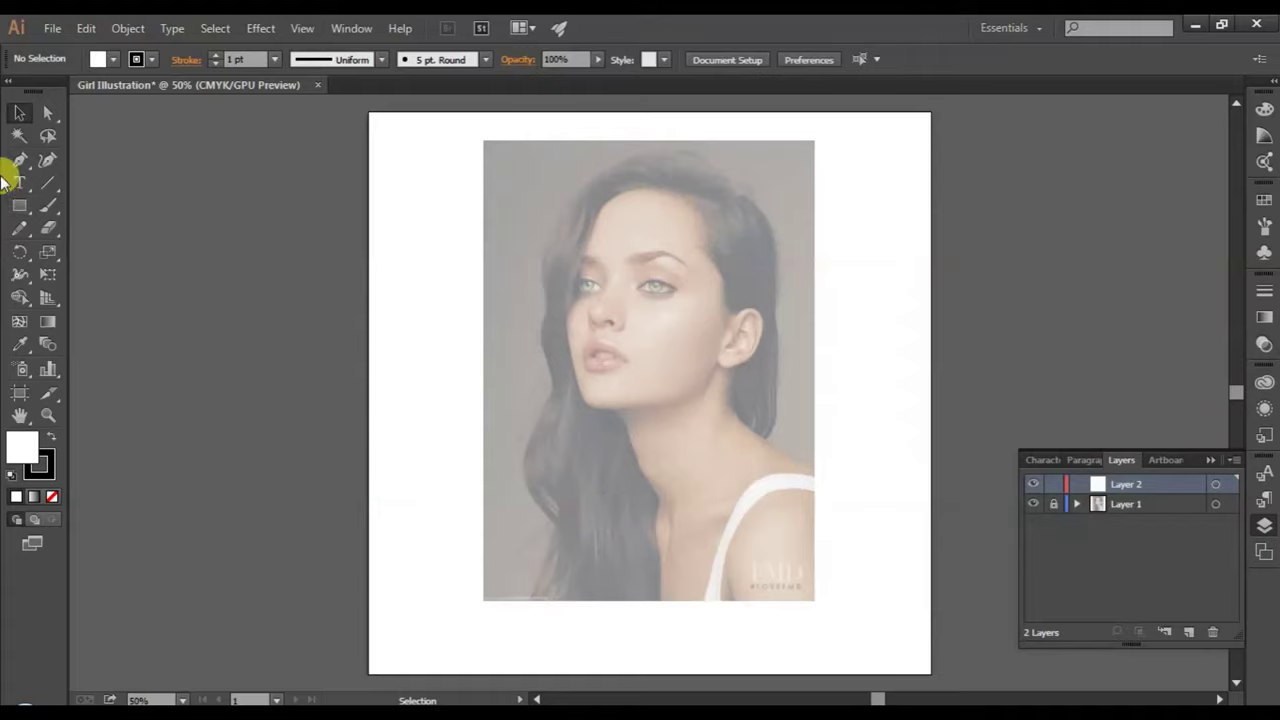
{"action": "left_click", "coordinate": [16, 208]}
- Draw a long, very flat ellipse across the top of the head
{"action": "left_click_drag", "start_coordinate": [13, 209], "coordinate": [70, 243]}
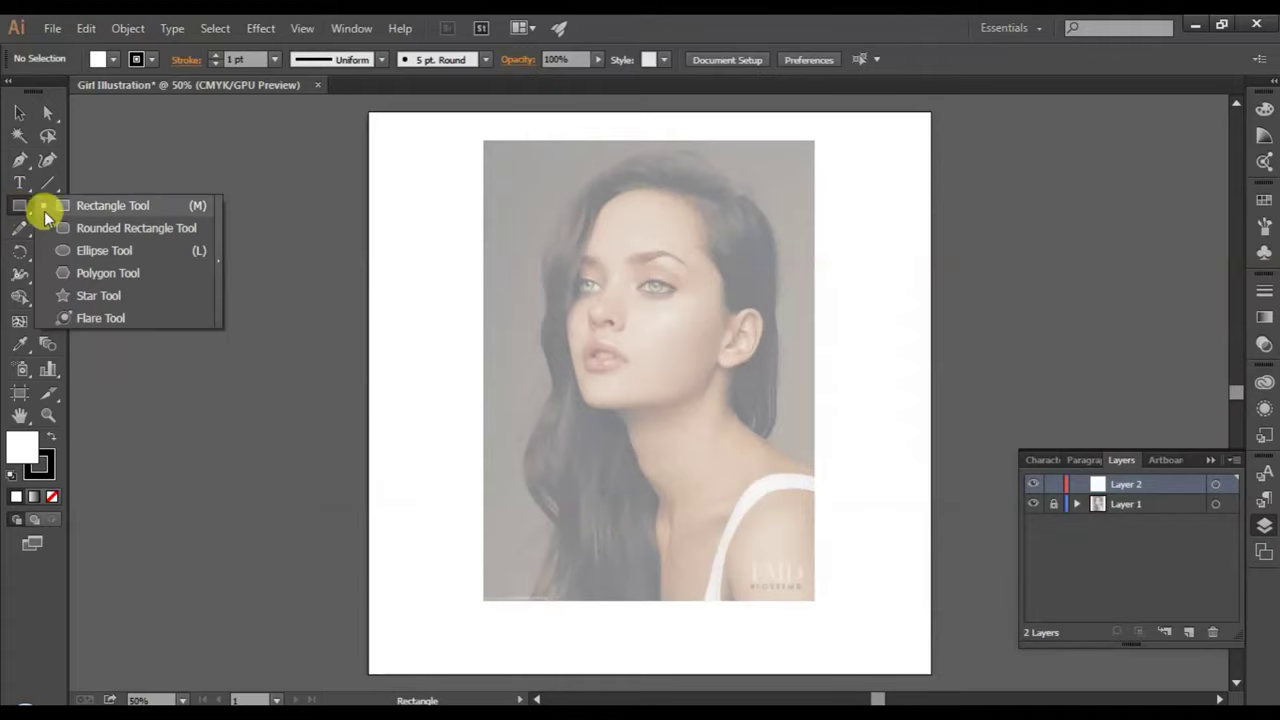
{"action": "left_click_drag", "start_coordinate": [100, 262], "coordinate": [100, 258]}
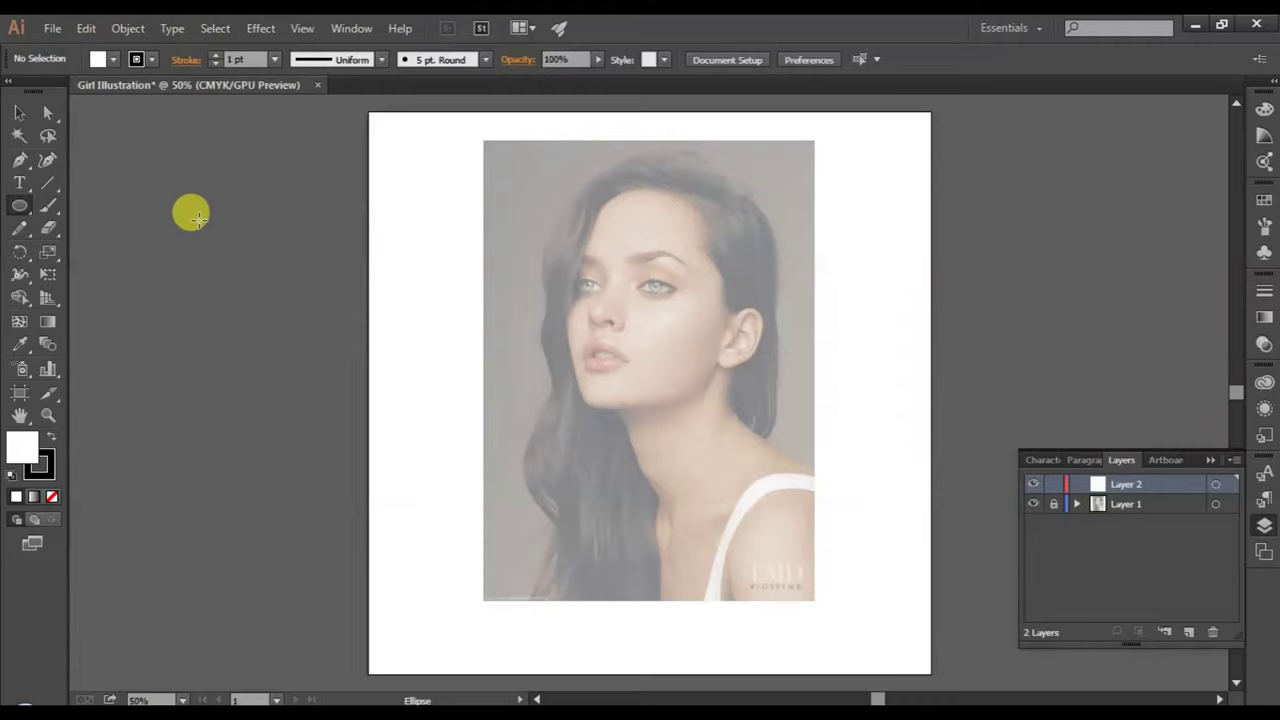
{"action": "mouse_move", "coordinate": [197, 218]}
{"action": "left_mouse_down"}
{"action": "mouse_move", "coordinate": [675, 268]}
{"action": "mouse_move", "coordinate": [712, 222]}
{"action": "mouse_move", "coordinate": [652, 219]}
{"action": "left_mouse_up"}
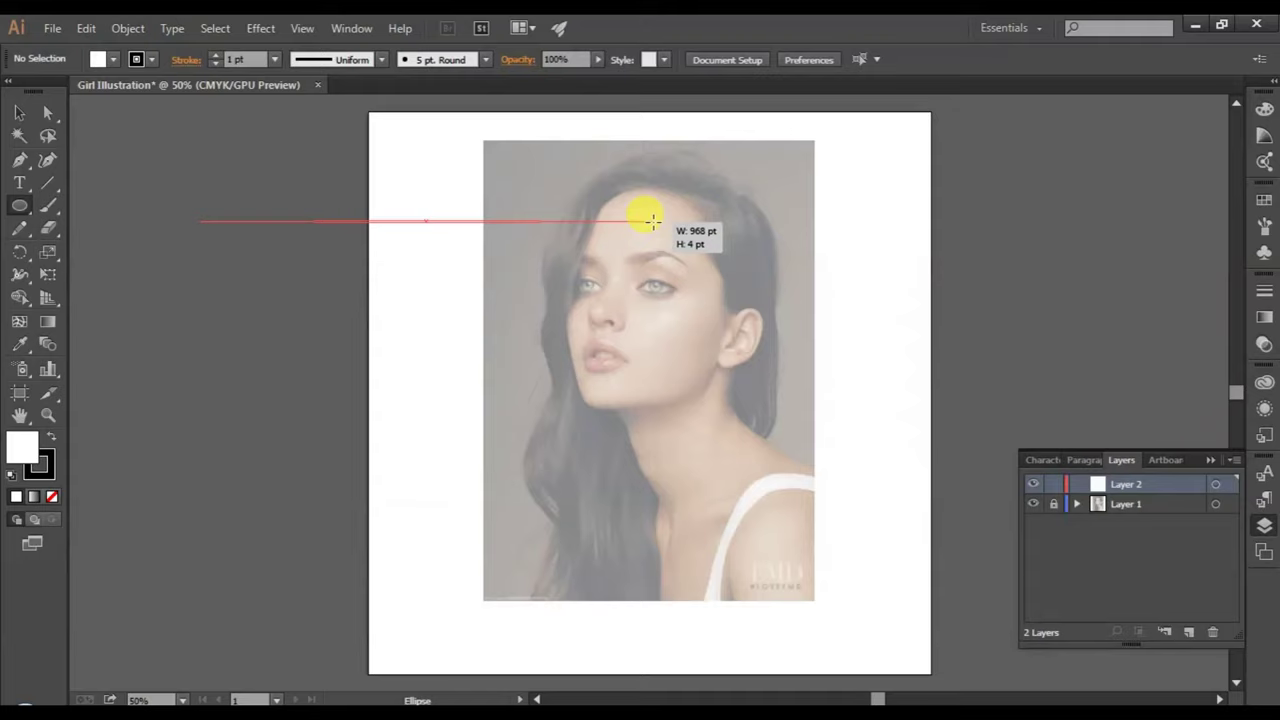
{"action": "left_click_drag", "start_coordinate": [652, 219], "coordinate": [652, 220]}
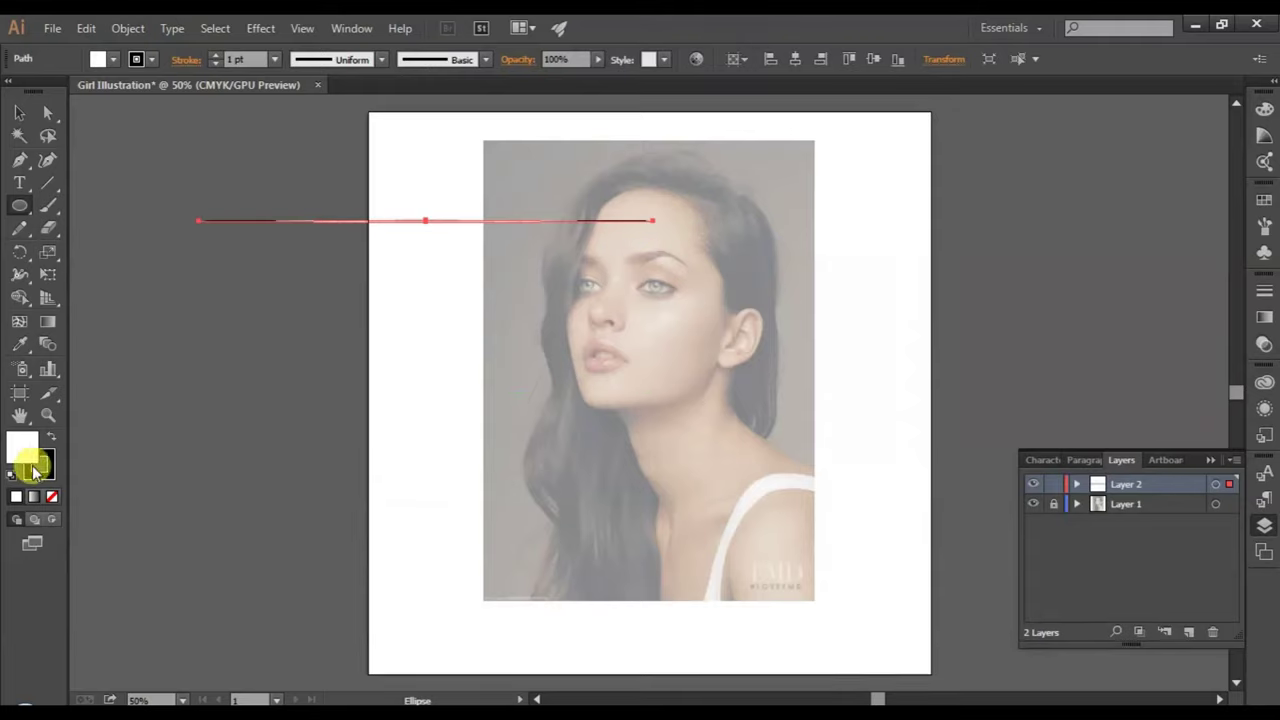
- Fill the flat ellipse solid black
{"action": "double_click", "coordinate": [22, 452]}
{"action": "left_click_drag", "start_coordinate": [164, 292], "coordinate": [70, 448]}
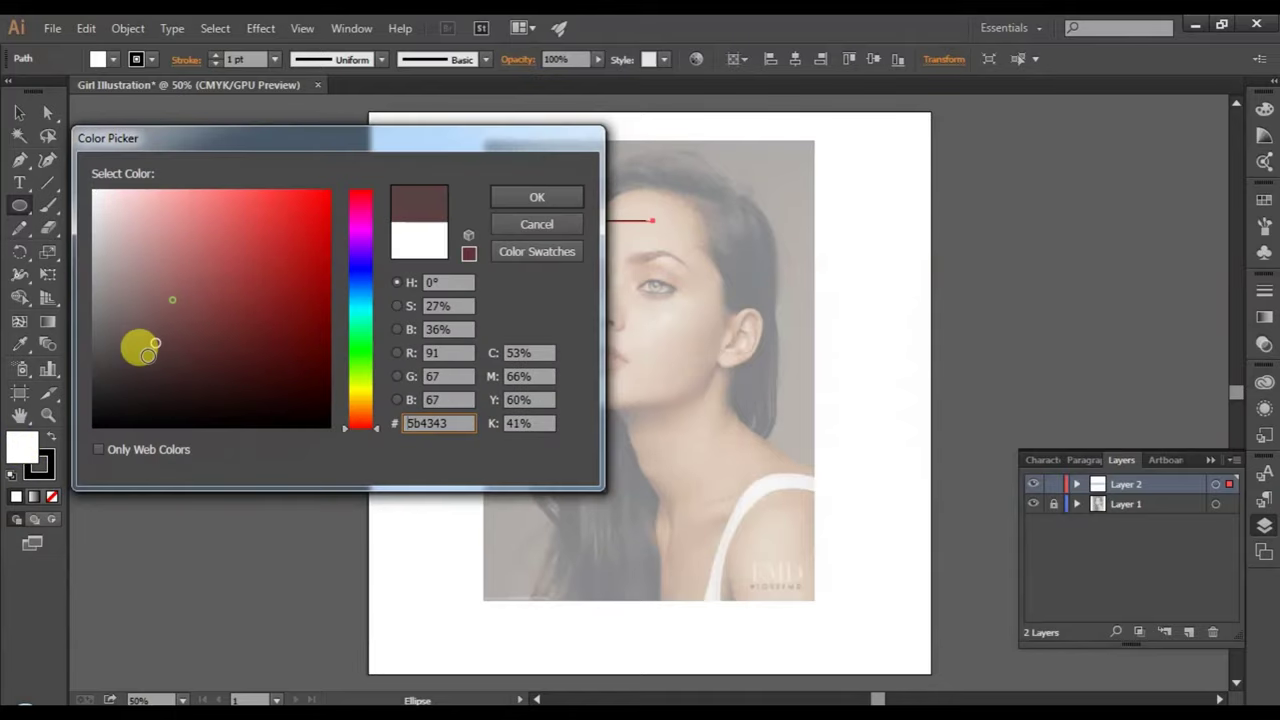
{"action": "left_click", "coordinate": [560, 195]}
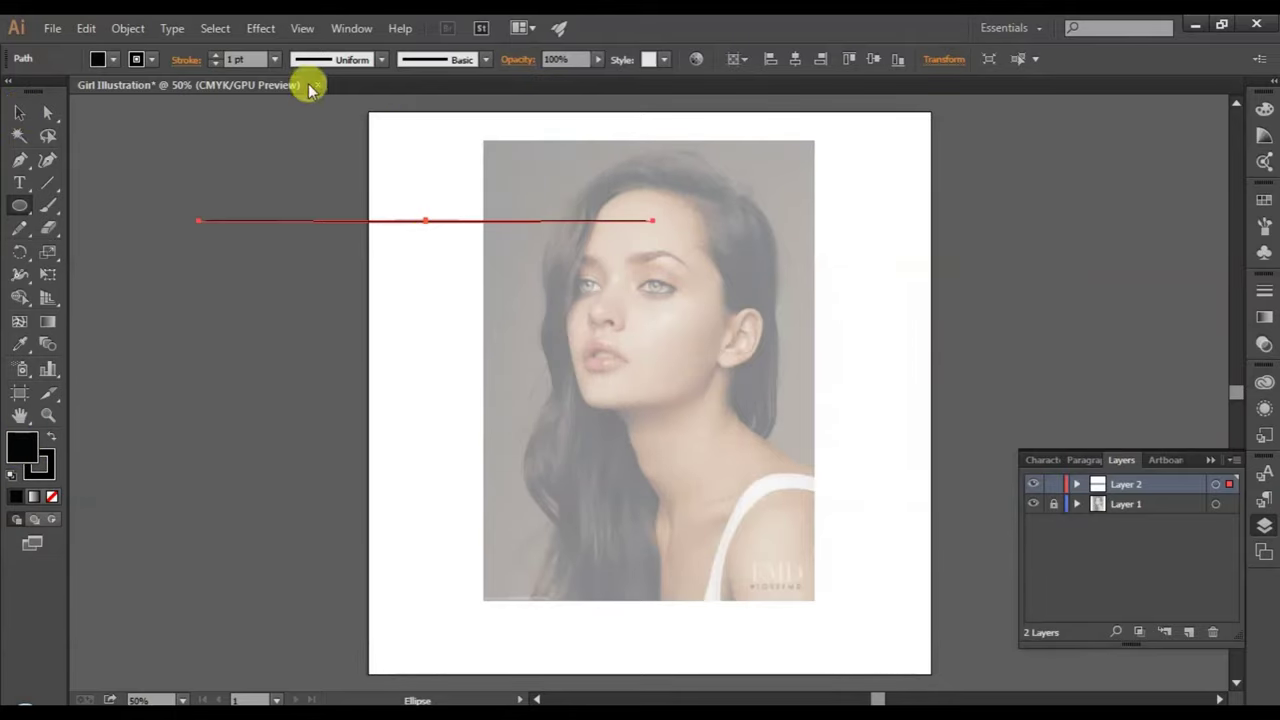
{"action": "left_click", "coordinate": [487, 60]}
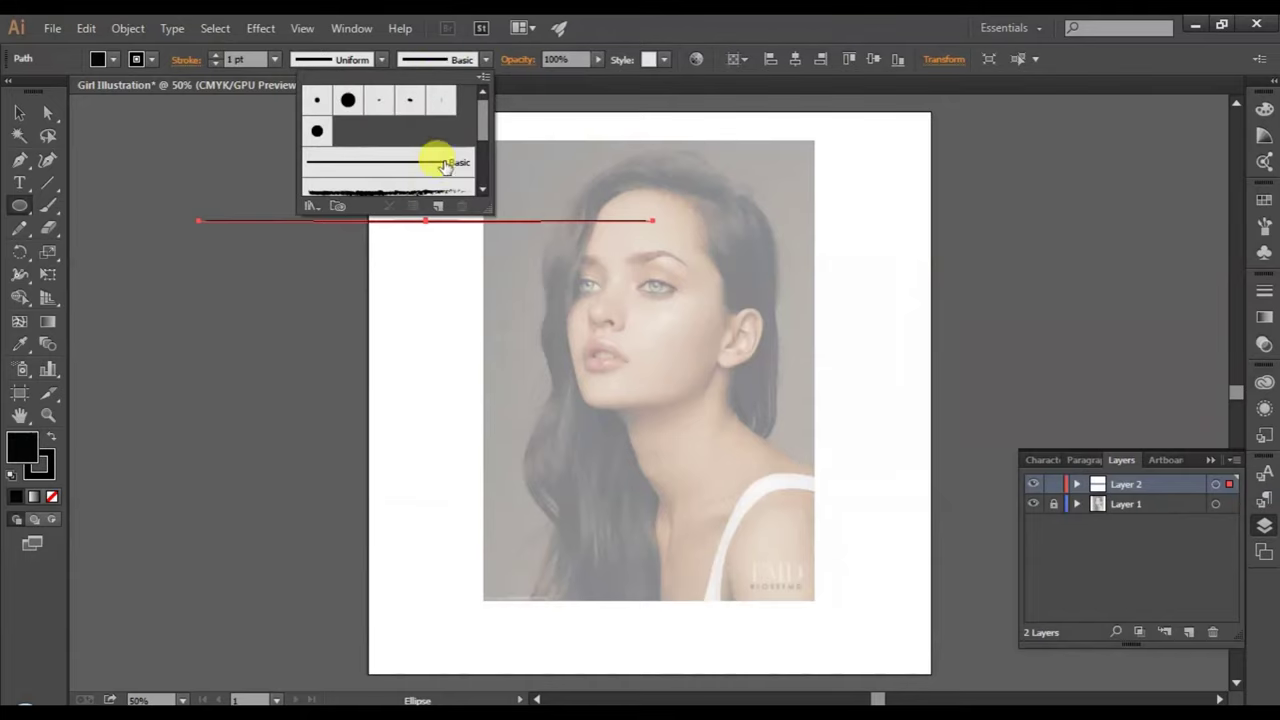
- Turn the flat black ellipse into a new Art Brush and save it to the brush list
{"action": "left_click", "coordinate": [437, 210]}
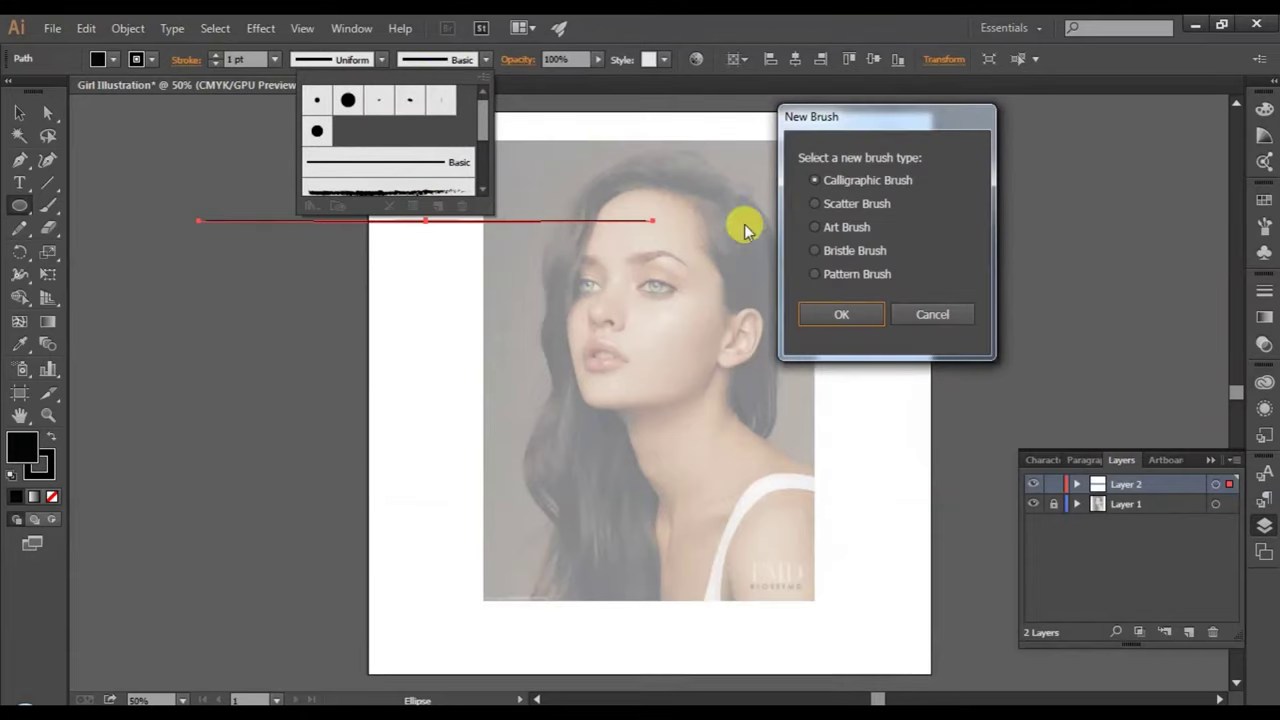
{"action": "left_click", "coordinate": [817, 230]}
{"action": "left_click", "coordinate": [841, 312]}
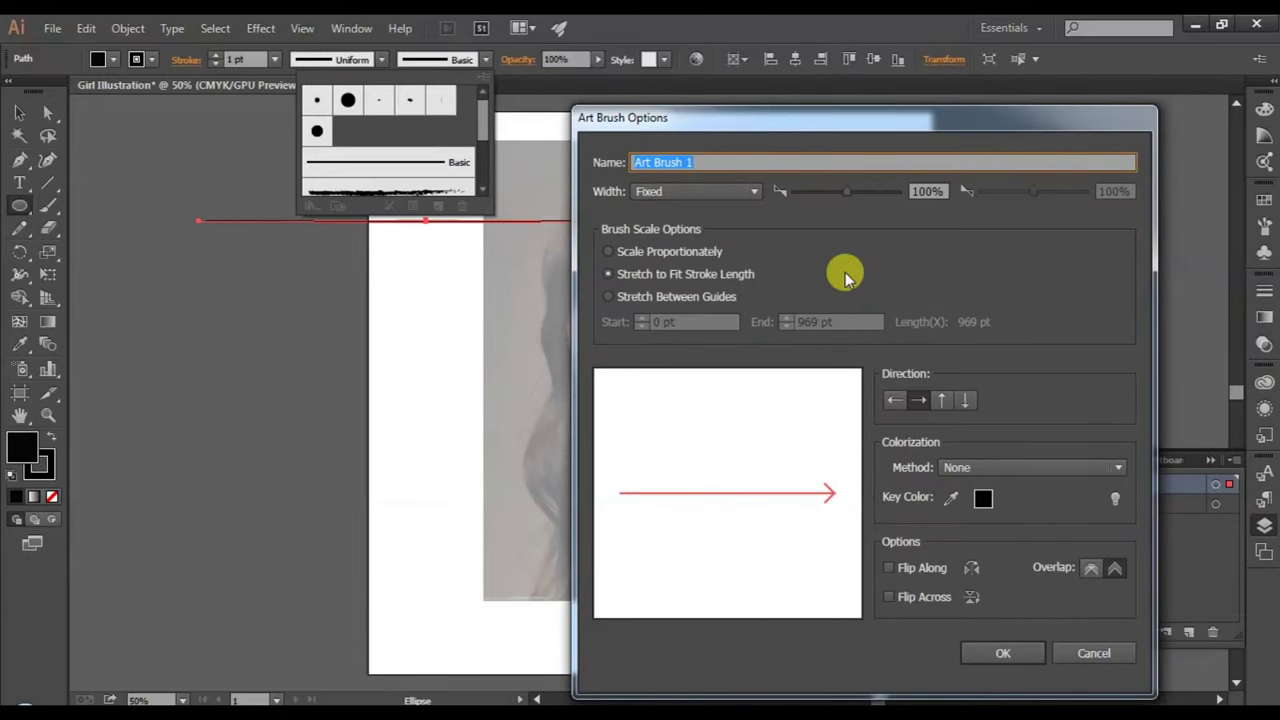
{"action": "type", "text": "Art B"}
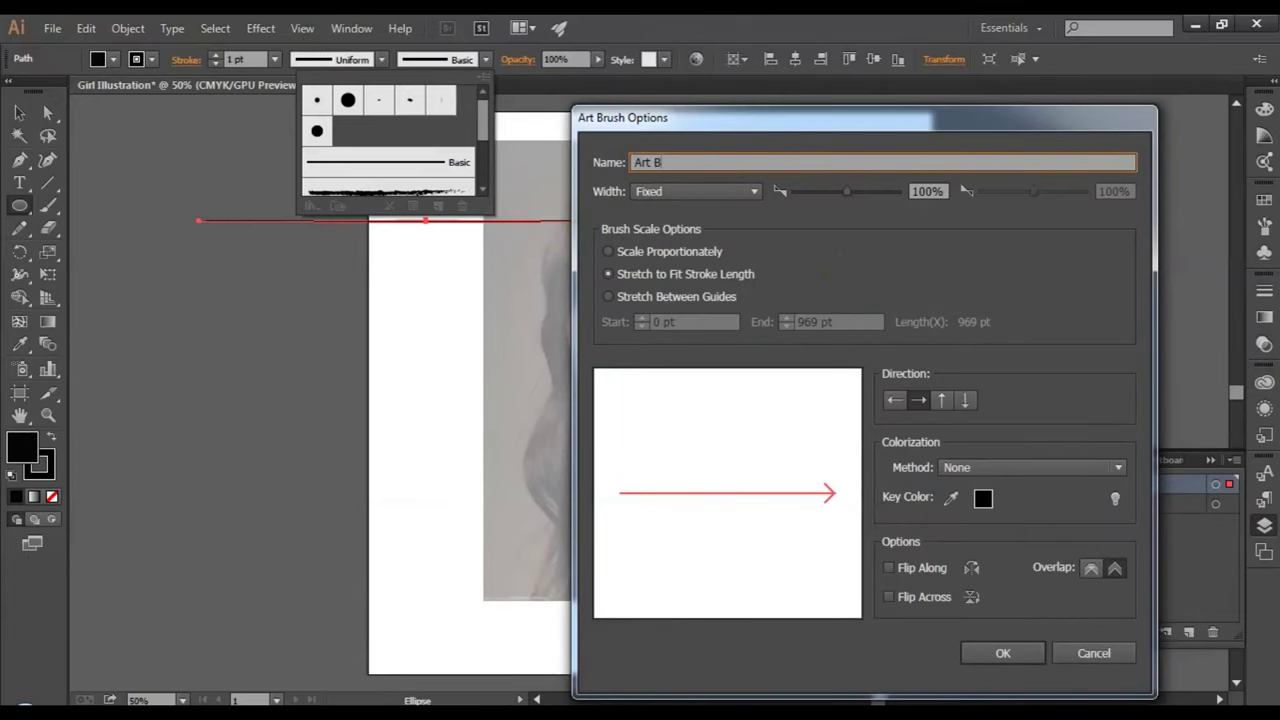
{"action": "left_click", "coordinate": [1003, 653]}
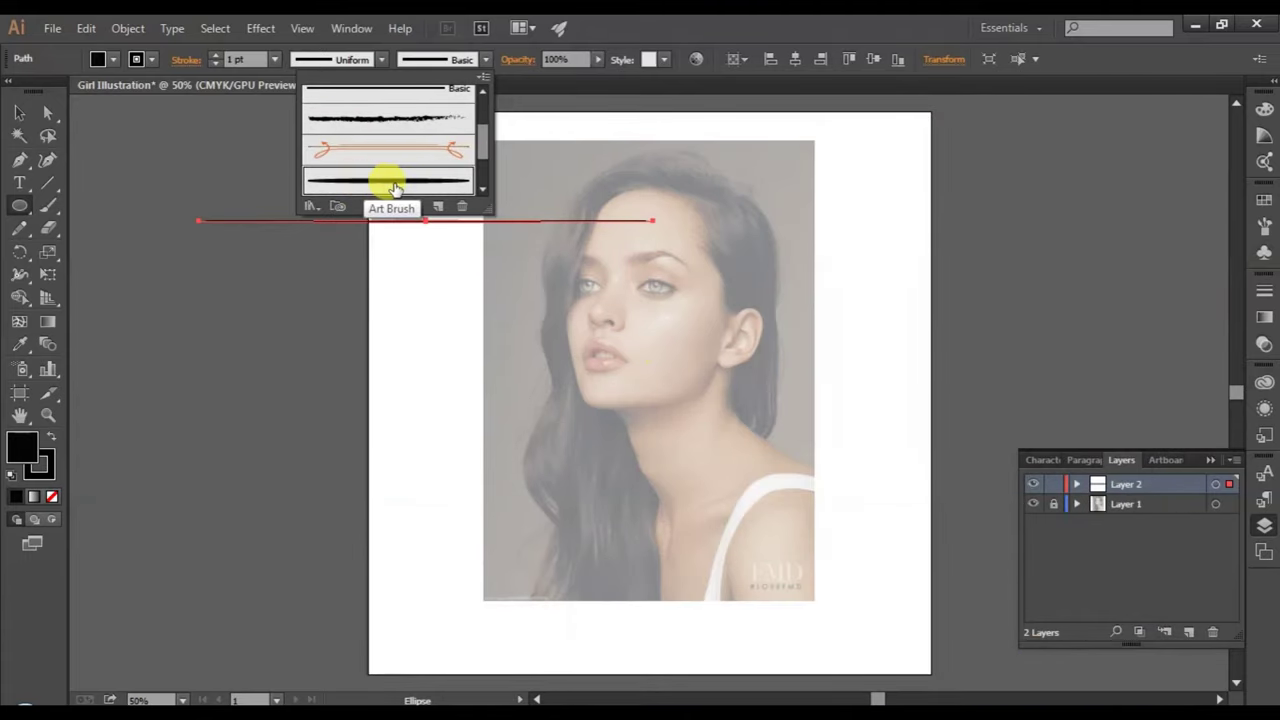
{"action": "left_click_drag", "start_coordinate": [48, 205], "coordinate": [113, 207]}
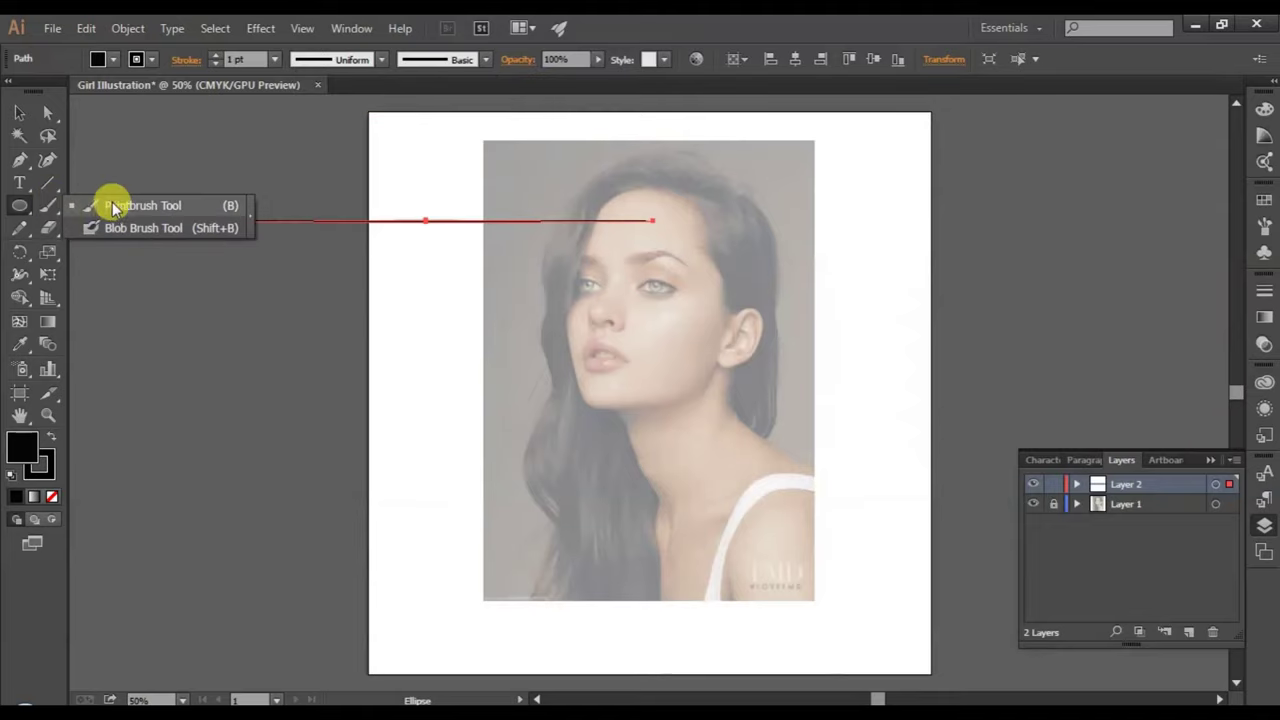
- Accept the Paintbrush tool options and delete the original thin ellipse
{"action": "left_click", "coordinate": [140, 206]}
{"action": "double_click", "coordinate": [50, 206]}
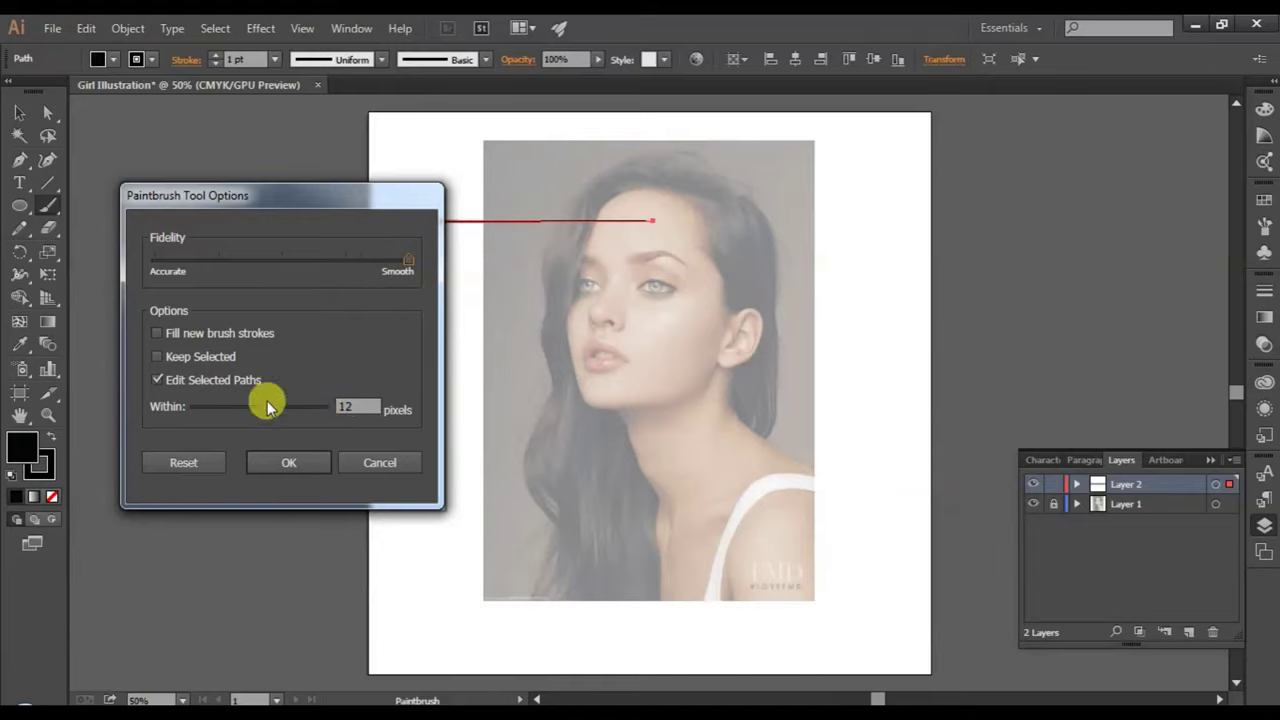
{"action": "left_click", "coordinate": [283, 463]}
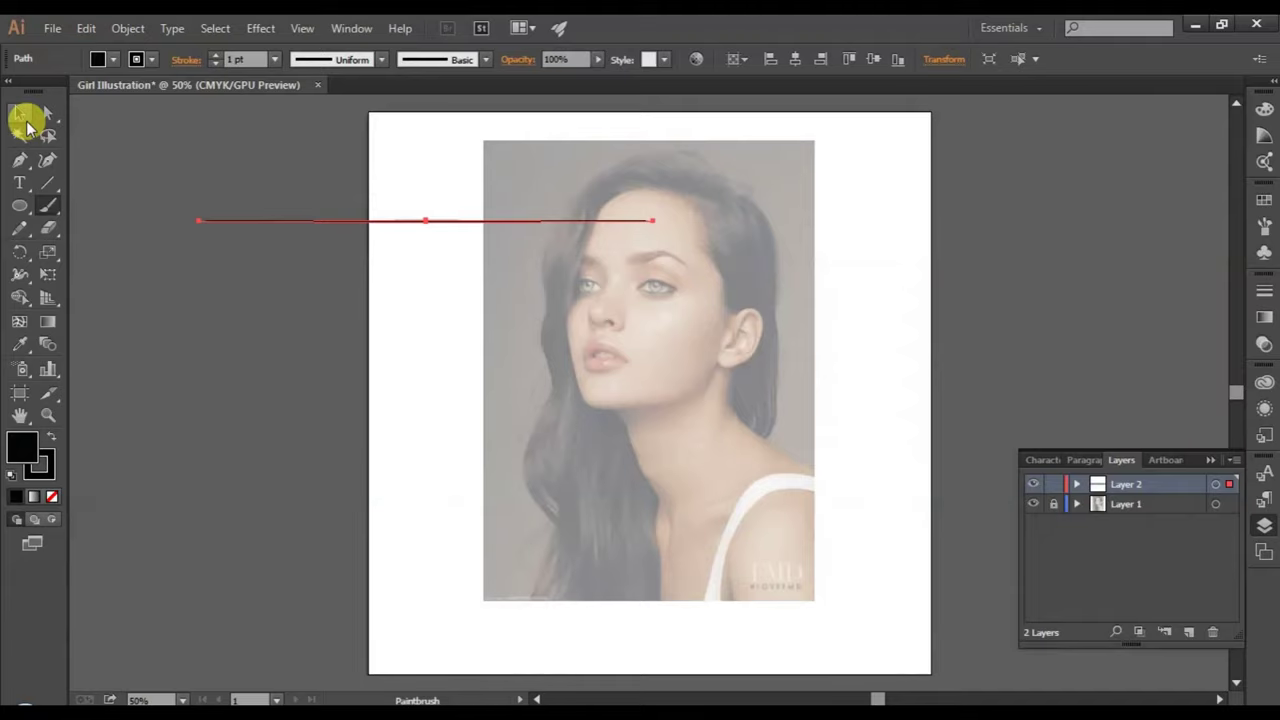
{"action": "left_click", "coordinate": [21, 114]}
{"action": "key", "text": "Delete"}
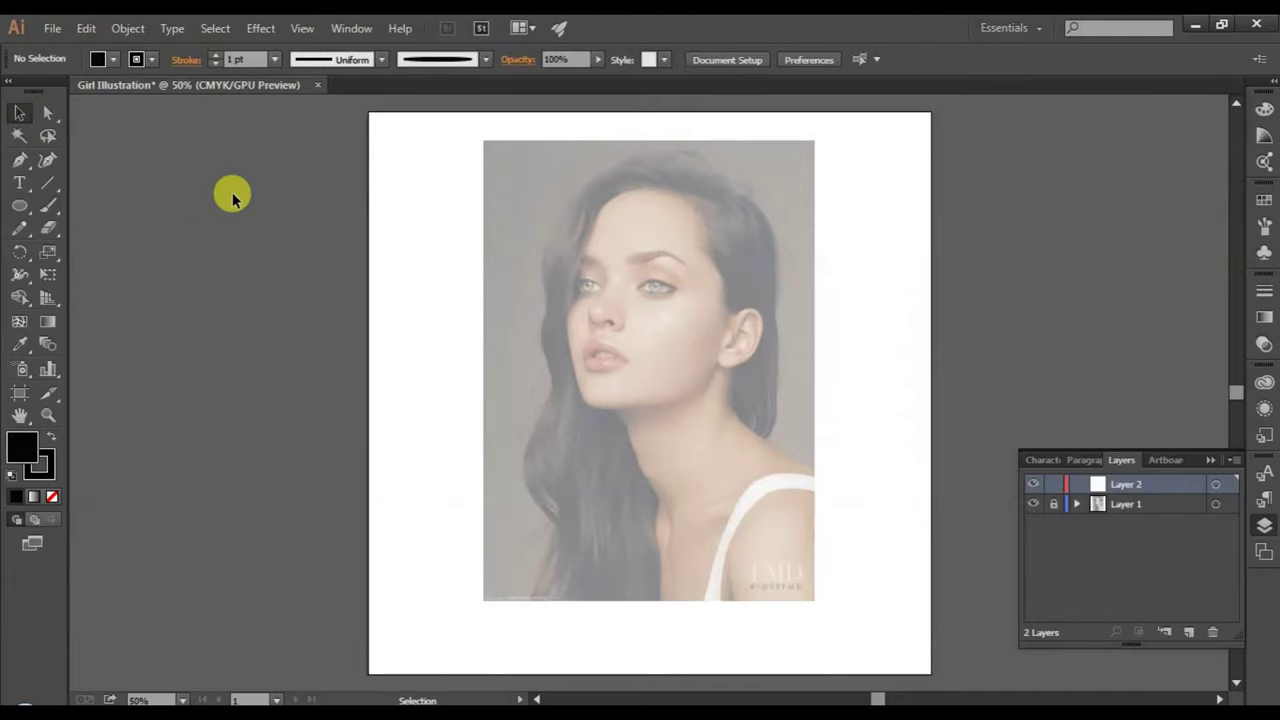
- Make the Art Brush active, paint two test strokes across the face, then undo both
{"action": "left_click", "coordinate": [50, 205]}
{"action": "left_click", "coordinate": [485, 59]}
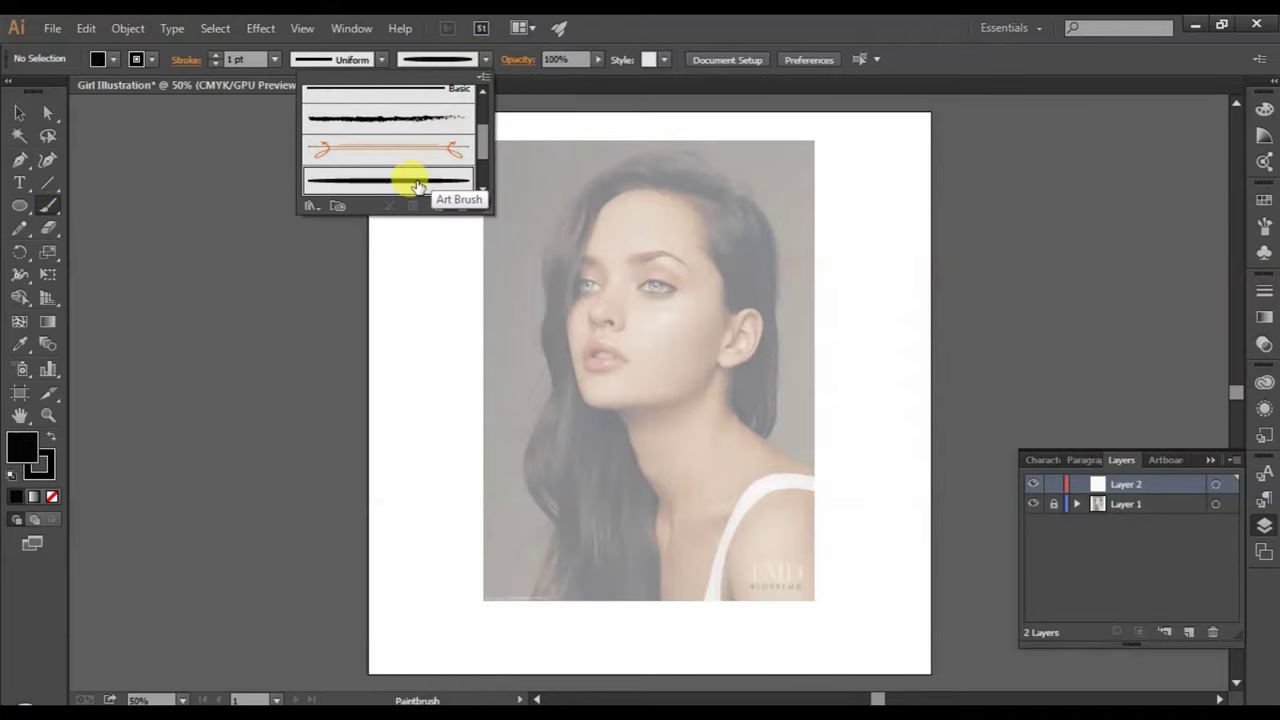
{"action": "left_click", "coordinate": [292, 350]}
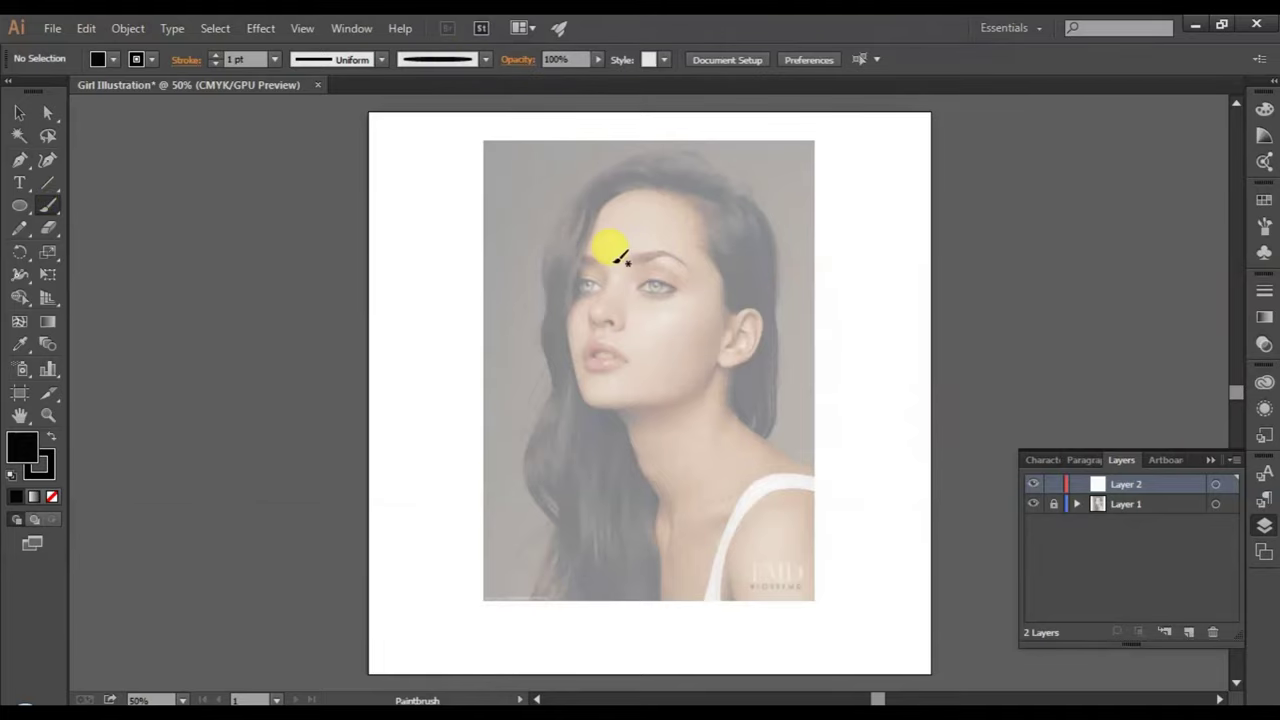
{"action": "left_click_drag", "start_coordinate": [448, 365], "coordinate": [698, 205]}
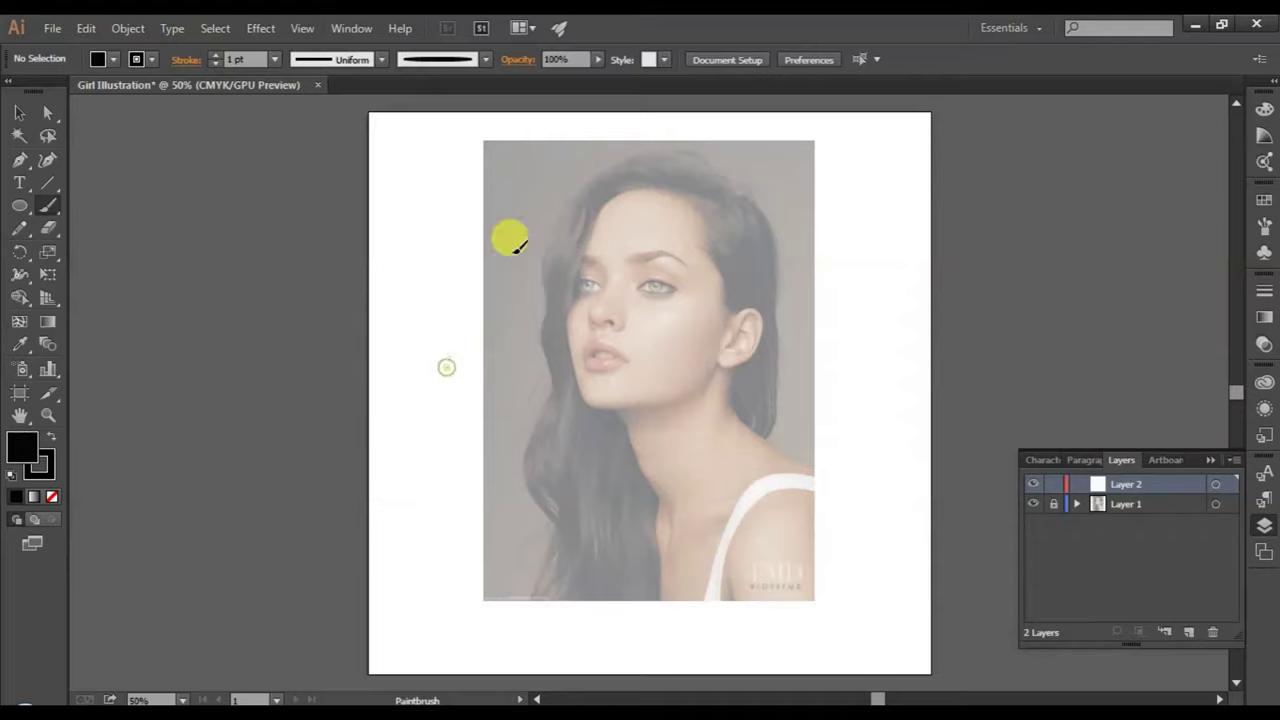
{"action": "left_click_drag", "start_coordinate": [552, 405], "coordinate": [760, 282]}
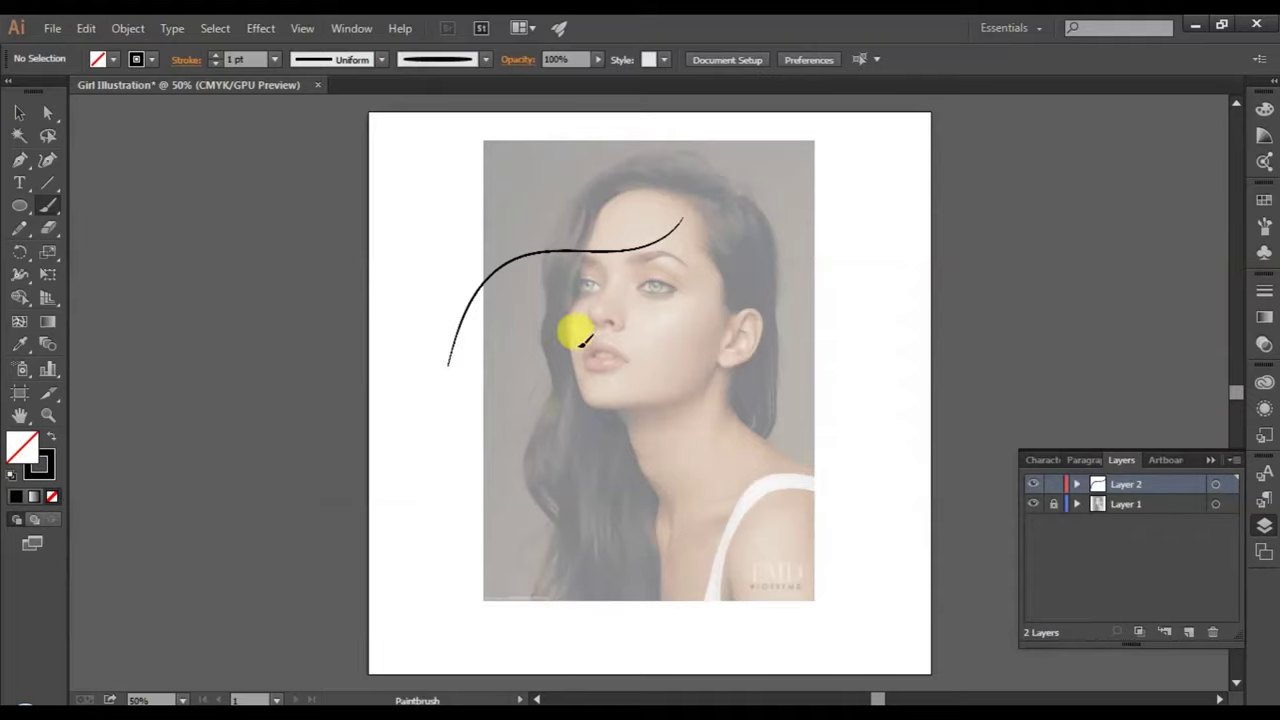
{"action": "key", "text": "ctrl+z"}
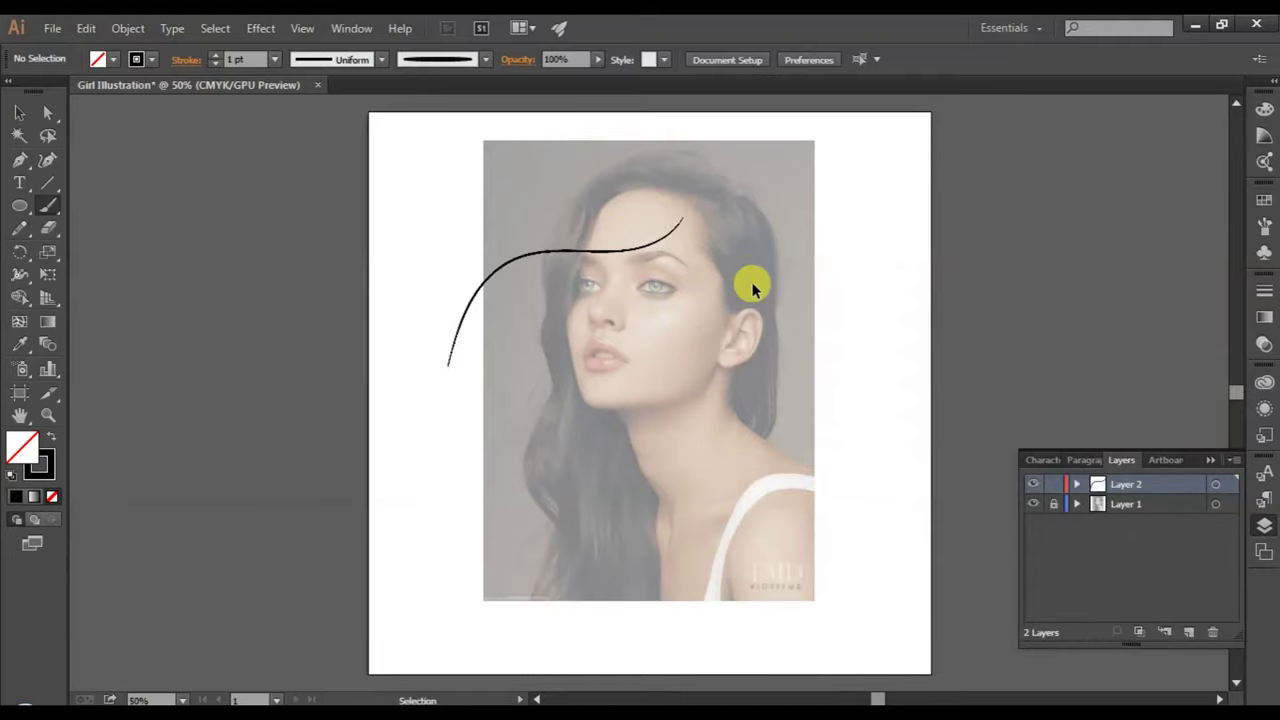
{"action": "key", "text": "ctrl+z"}
{"action": "key", "text": "ctrl+1"}
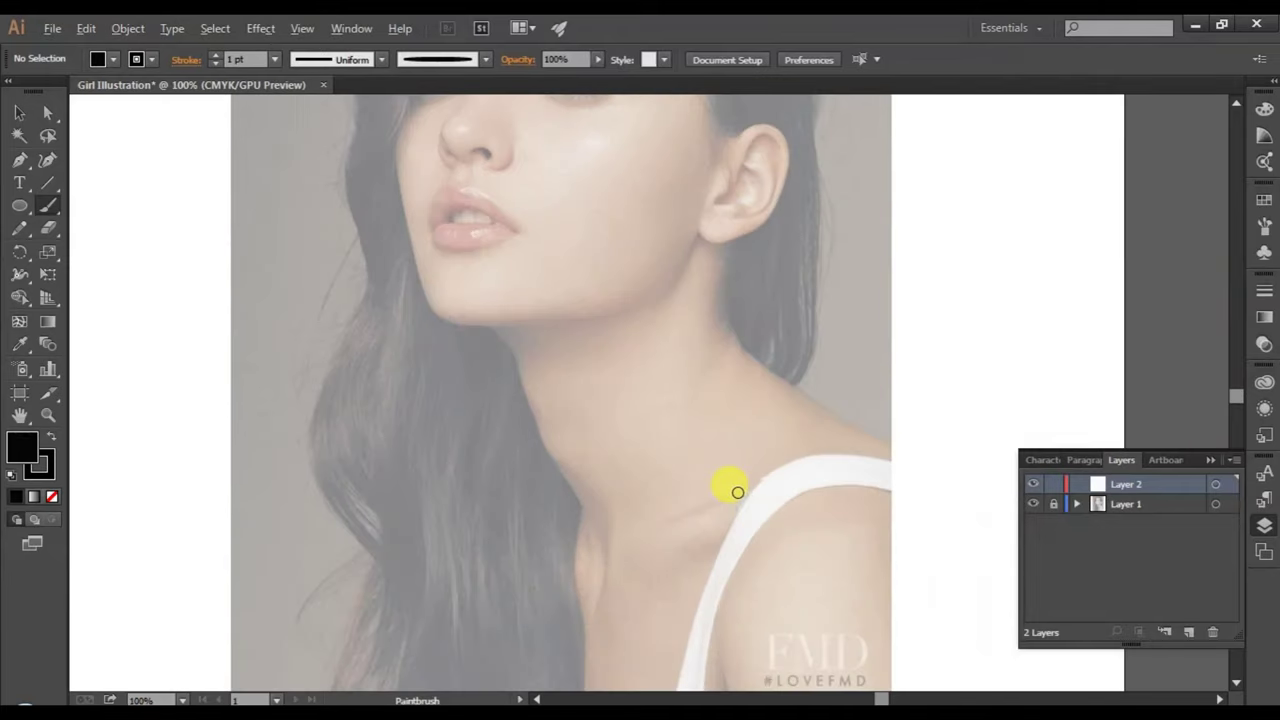
- Paint thick black eyeliner along the right eye's upper lid and back along its lower lid
{"action": "scroll", "coordinate": [737, 490], "scroll_direction": "up", "scroll_amount": 2}
{"action": "scroll", "coordinate": [737, 490], "scroll_direction": "up", "scroll_amount": 3}
{"action": "scroll", "coordinate": [740, 486], "scroll_direction": "up", "scroll_amount": 1}
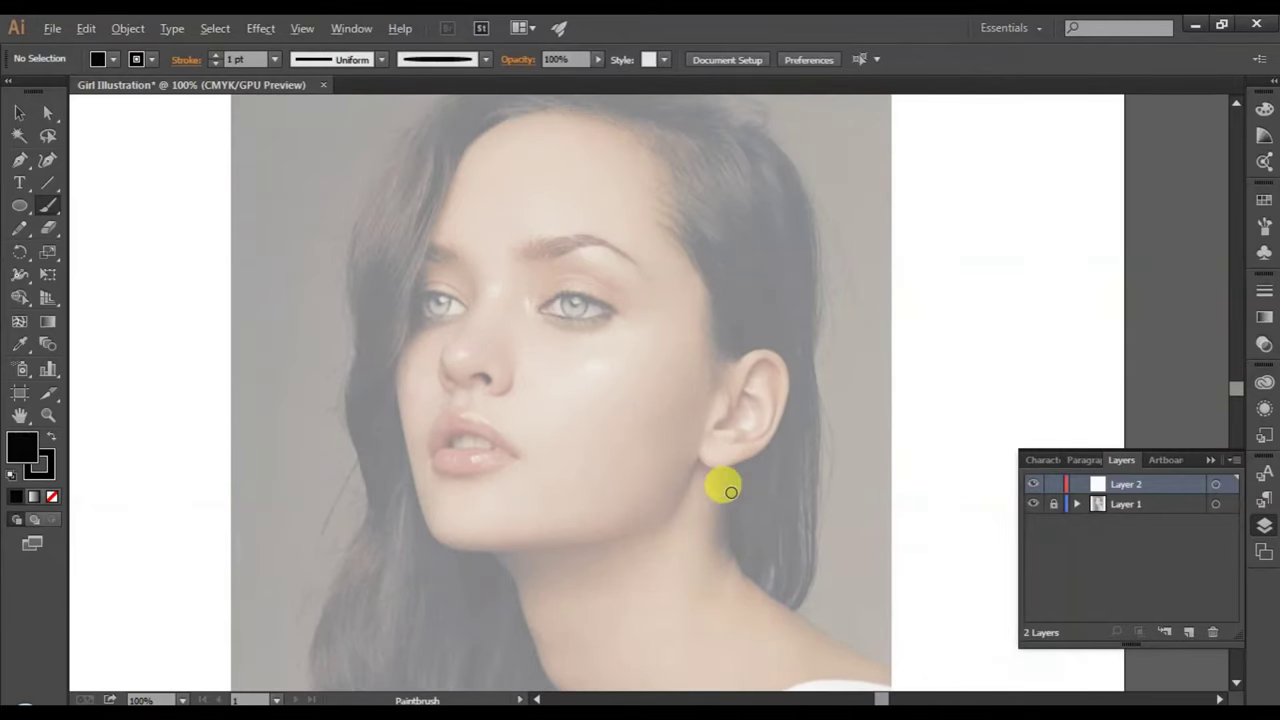
{"action": "scroll", "coordinate": [737, 486], "scroll_direction": "up", "scroll_amount": 1}
{"action": "scroll", "coordinate": [737, 486], "scroll_direction": "up", "scroll_amount": 1}
{"action": "scroll", "coordinate": [306, 430], "scroll_direction": "up", "scroll_amount": 2}
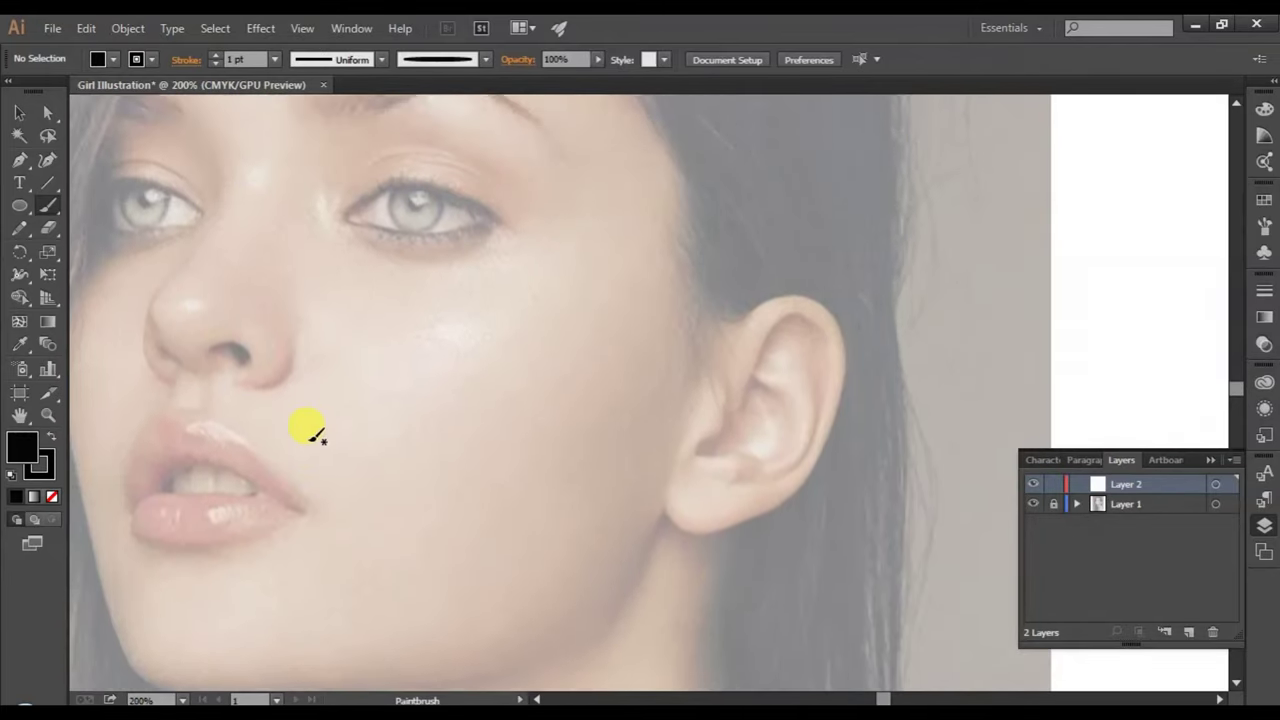
{"action": "scroll", "coordinate": [340, 429], "scroll_direction": "up", "scroll_amount": 2}
{"action": "scroll", "coordinate": [366, 450], "scroll_direction": "up", "scroll_amount": 1}
{"action": "scroll", "coordinate": [368, 452], "scroll_direction": "up", "scroll_amount": 1}
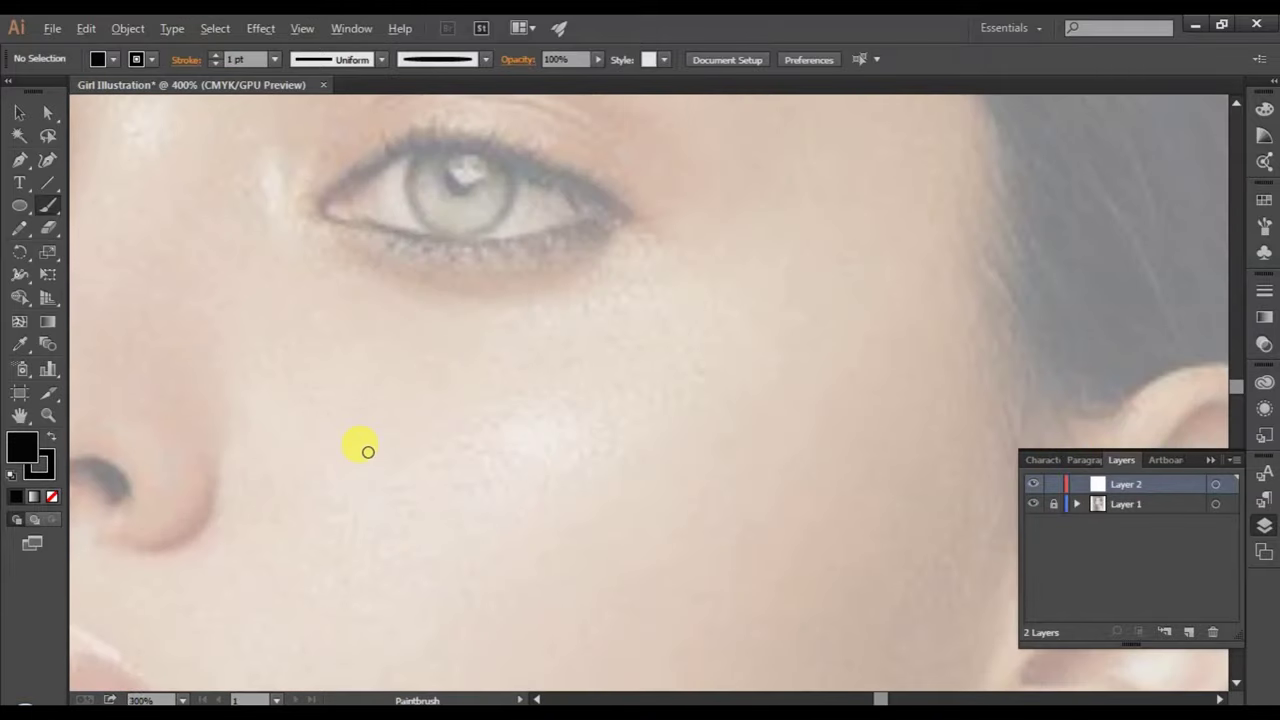
{"action": "scroll", "coordinate": [418, 445], "scroll_direction": "up", "scroll_amount": 1}
{"action": "scroll", "coordinate": [430, 448], "scroll_direction": "up", "scroll_amount": 1}
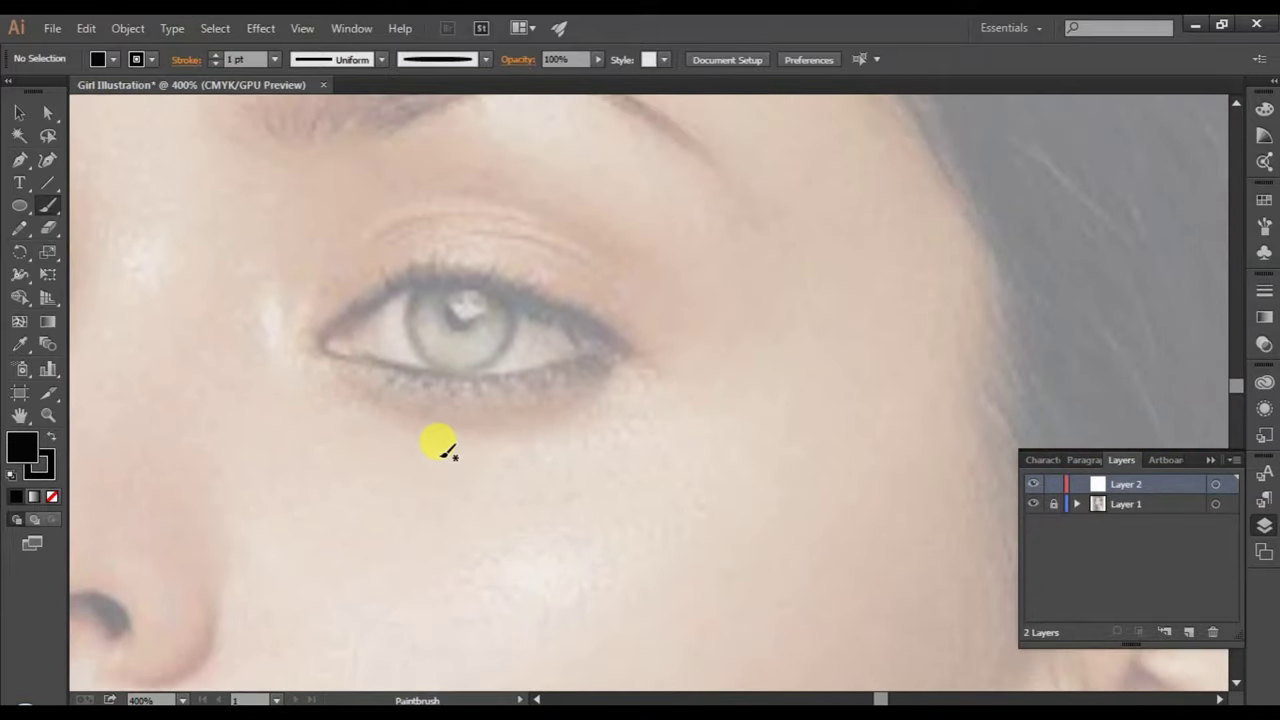
{"action": "scroll", "coordinate": [432, 451], "scroll_direction": "up", "scroll_amount": 1}
{"action": "scroll", "coordinate": [480, 455], "scroll_direction": "up", "scroll_amount": 1}
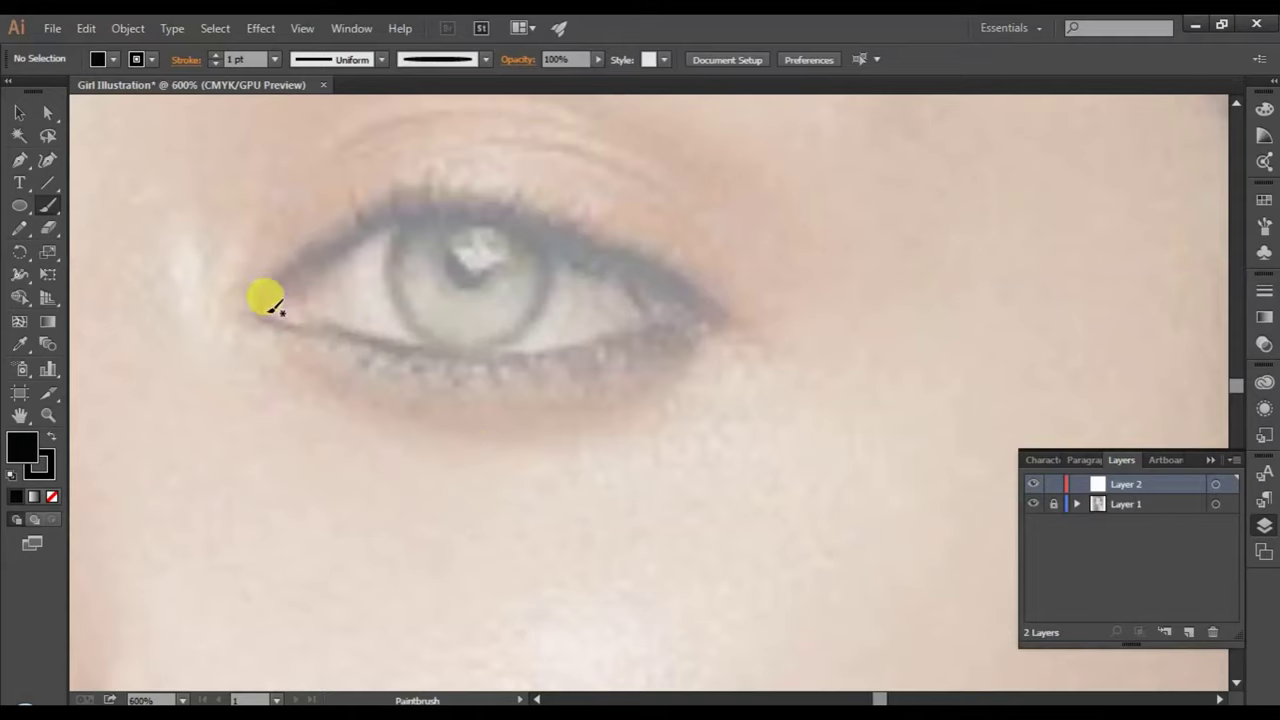
{"action": "mouse_move", "coordinate": [264, 303]}
{"action": "left_mouse_down"}
{"action": "mouse_move", "coordinate": [352, 231]}
{"action": "mouse_move", "coordinate": [508, 212]}
{"action": "mouse_move", "coordinate": [686, 282]}
{"action": "left_mouse_up"}
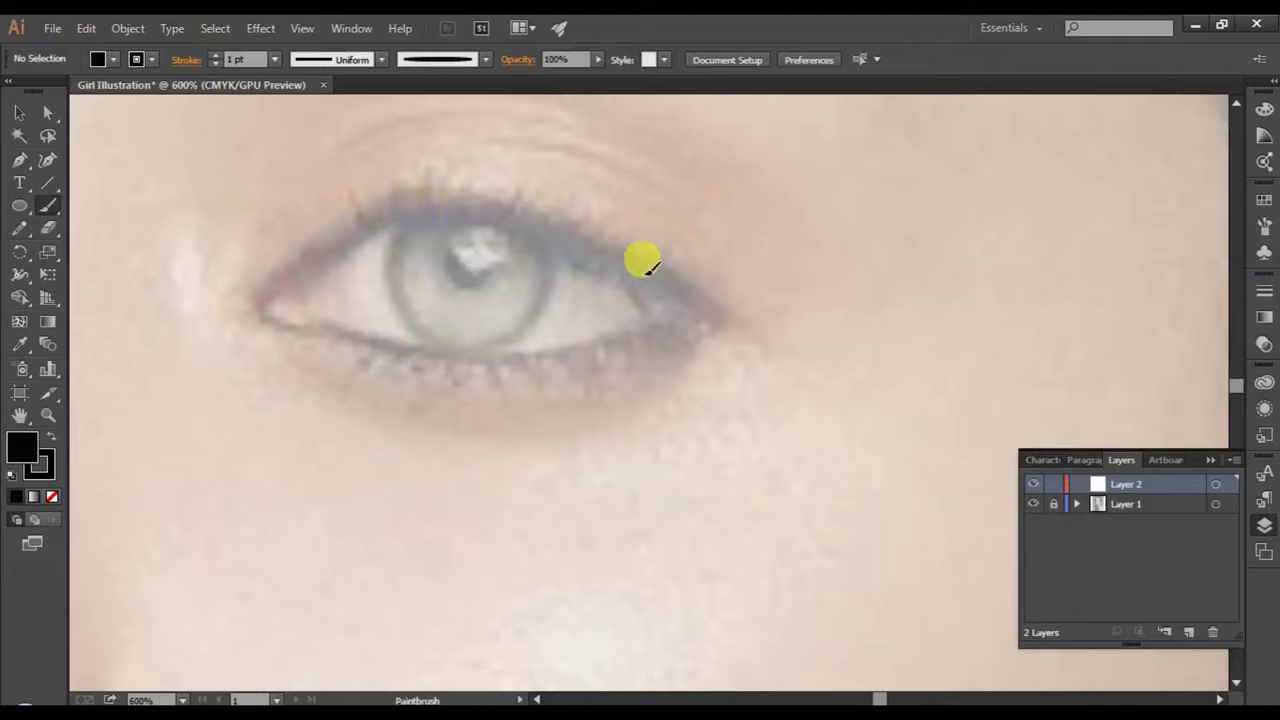
{"action": "left_click_drag", "start_coordinate": [680, 276], "coordinate": [722, 288]}
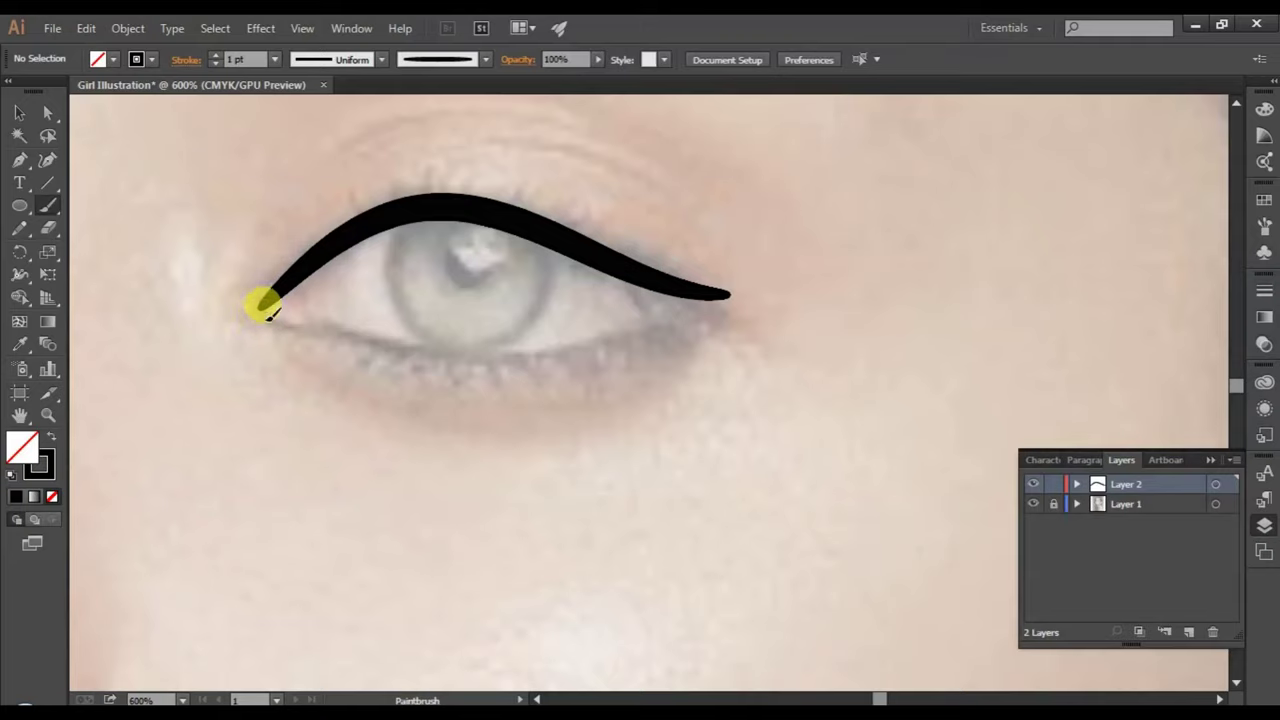
{"action": "mouse_move", "coordinate": [318, 318]}
{"action": "left_mouse_down"}
{"action": "mouse_move", "coordinate": [508, 345]}
{"action": "mouse_move", "coordinate": [643, 331]}
{"action": "mouse_move", "coordinate": [730, 290]}
{"action": "left_mouse_up"}
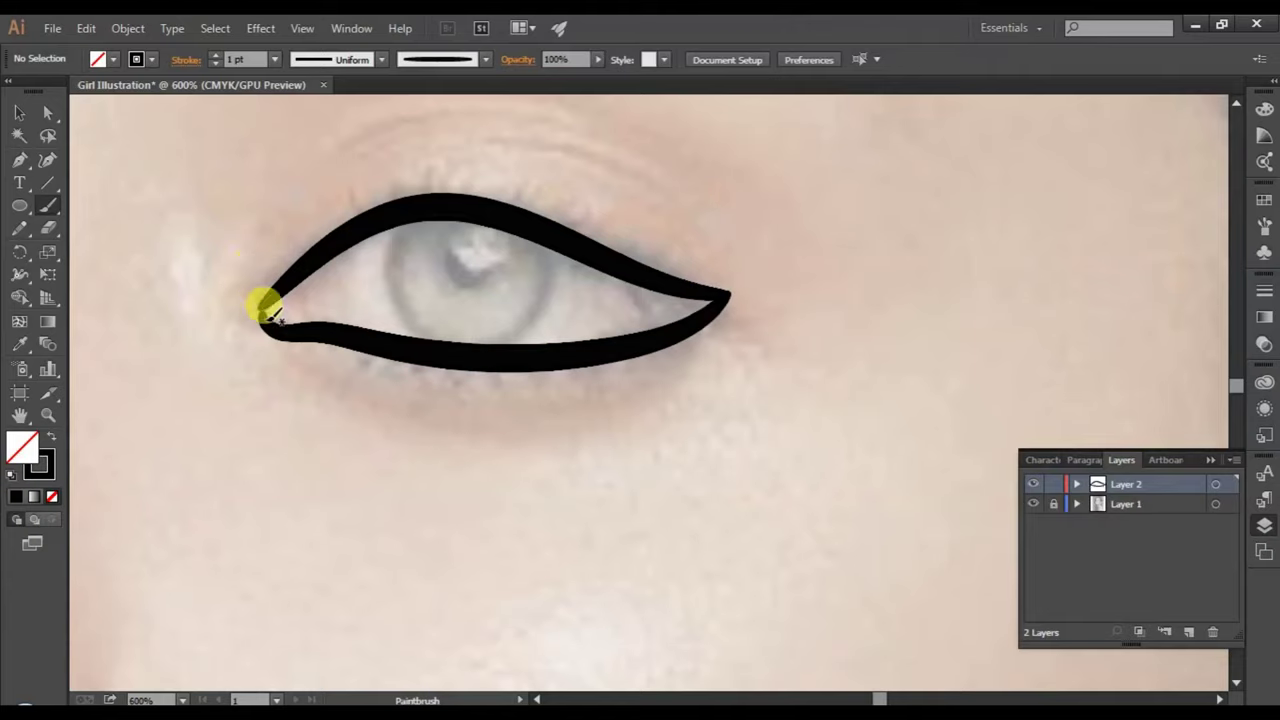
{"action": "left_click", "coordinate": [20, 113]}
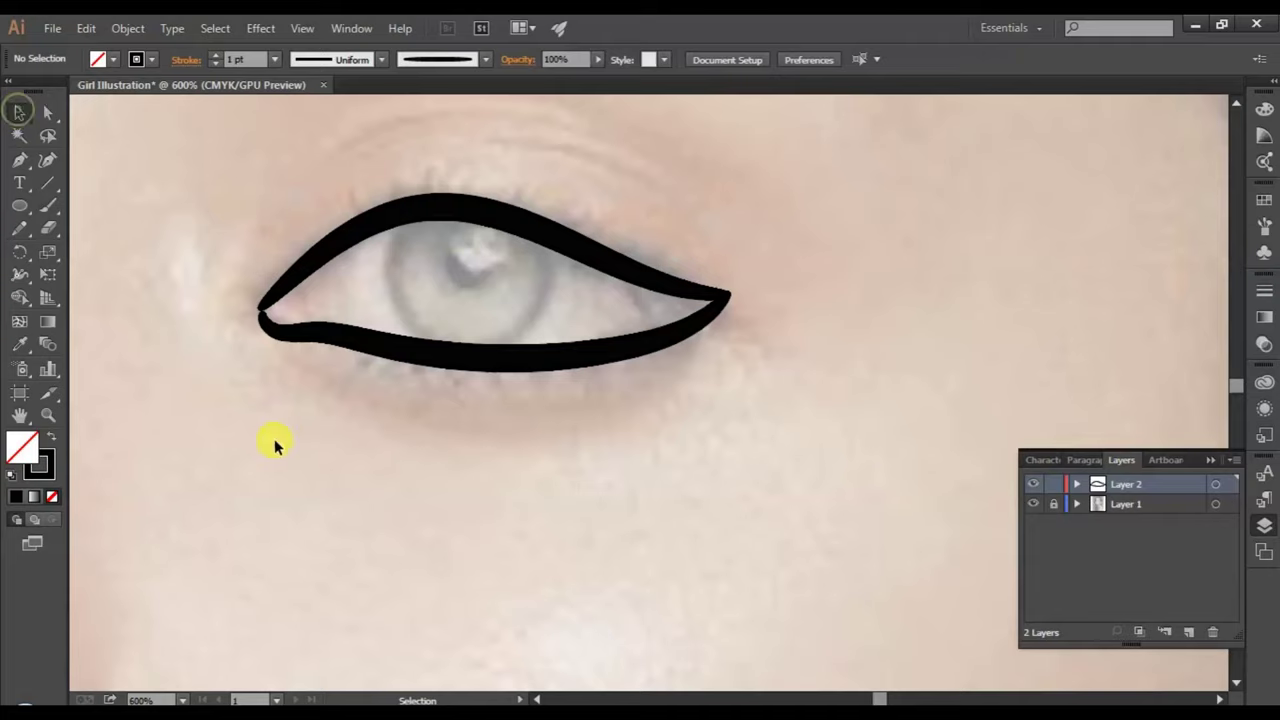
- Paint a thick black upper-lid stroke on the left eye
{"action": "left_click", "coordinate": [1032, 486]}
{"action": "left_click", "coordinate": [1032, 486]}
{"action": "left_click", "coordinate": [1033, 504]}
{"action": "left_click", "coordinate": [1033, 504]}
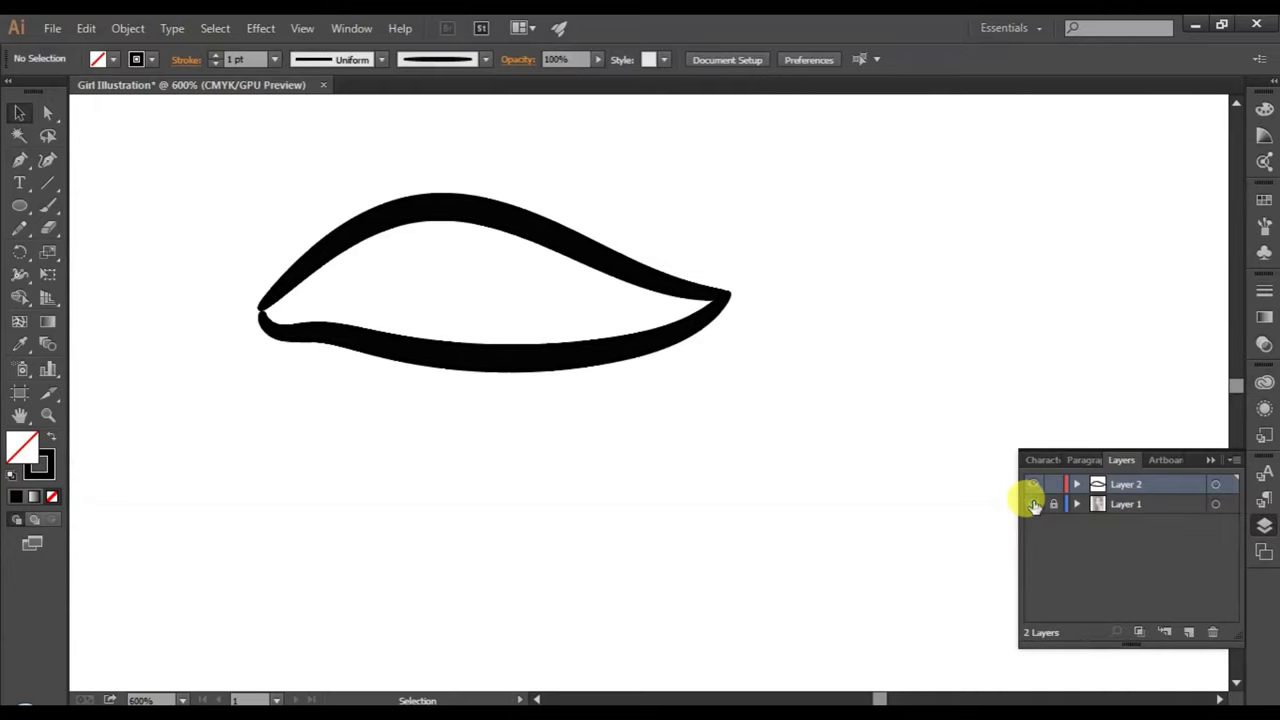
{"action": "left_click", "coordinate": [540, 699]}
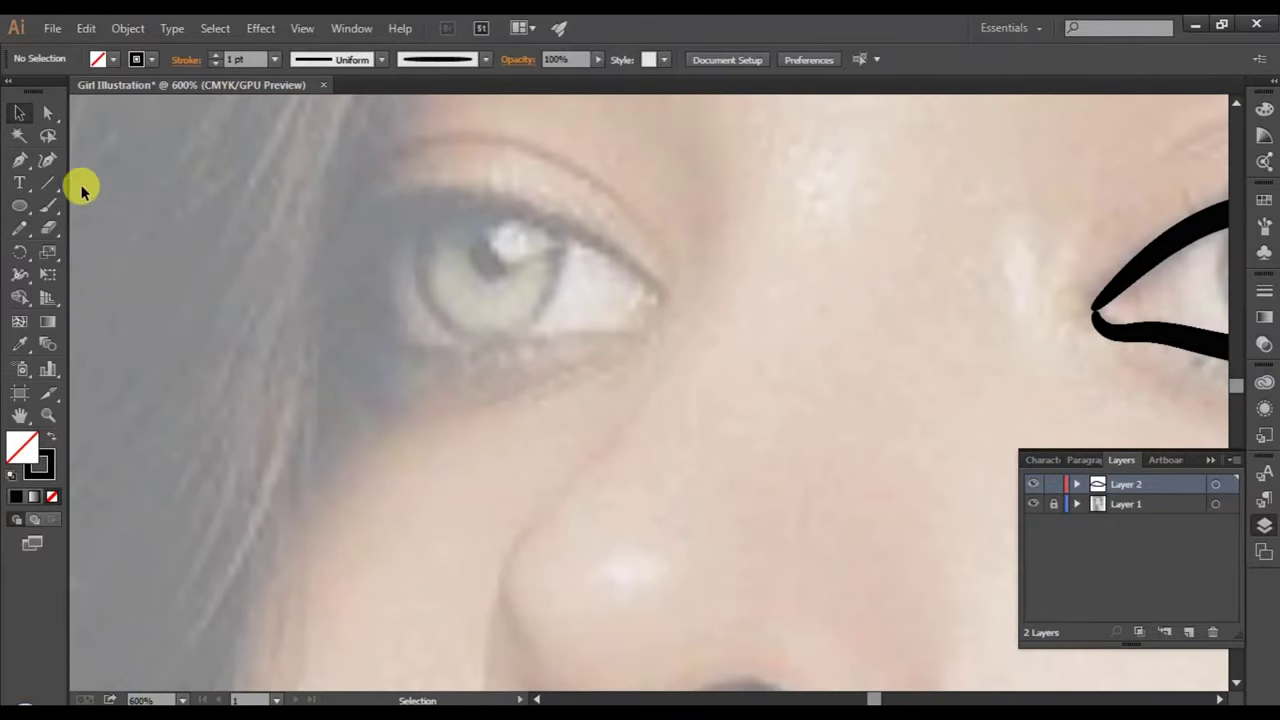
{"action": "left_click", "coordinate": [48, 204]}
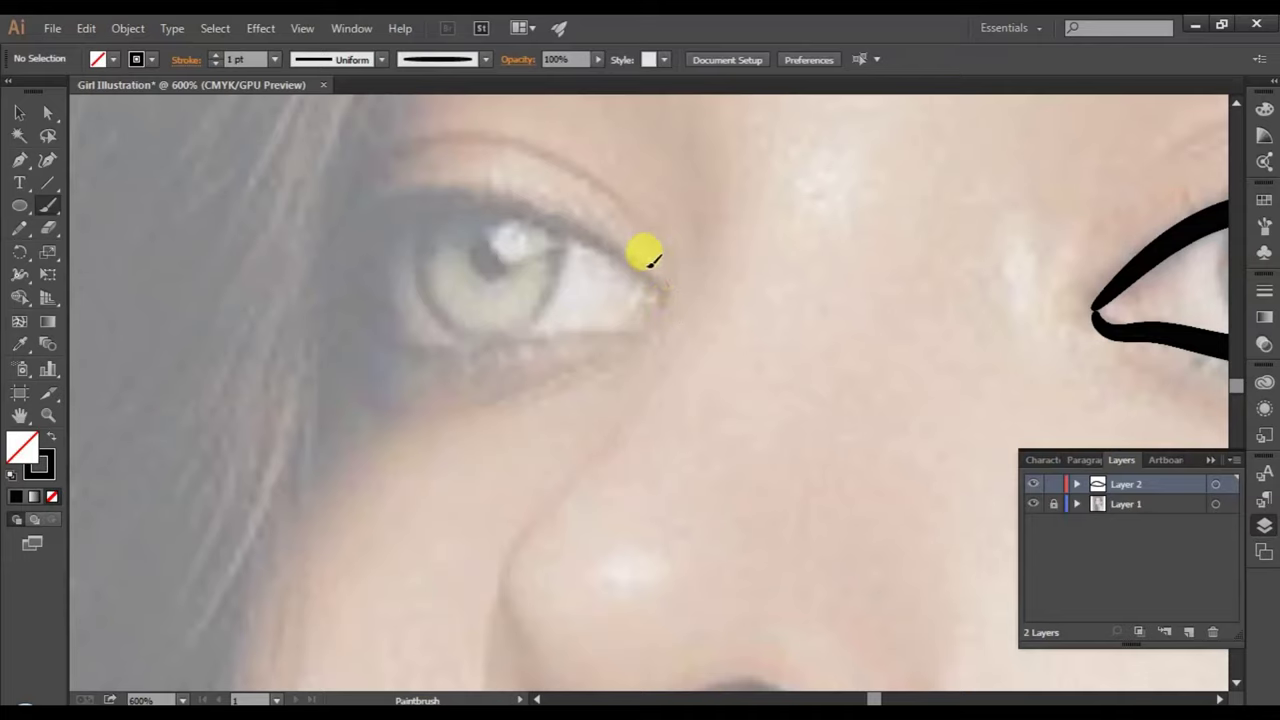
{"action": "left_click_drag", "start_coordinate": [500, 180], "coordinate": [345, 215]}
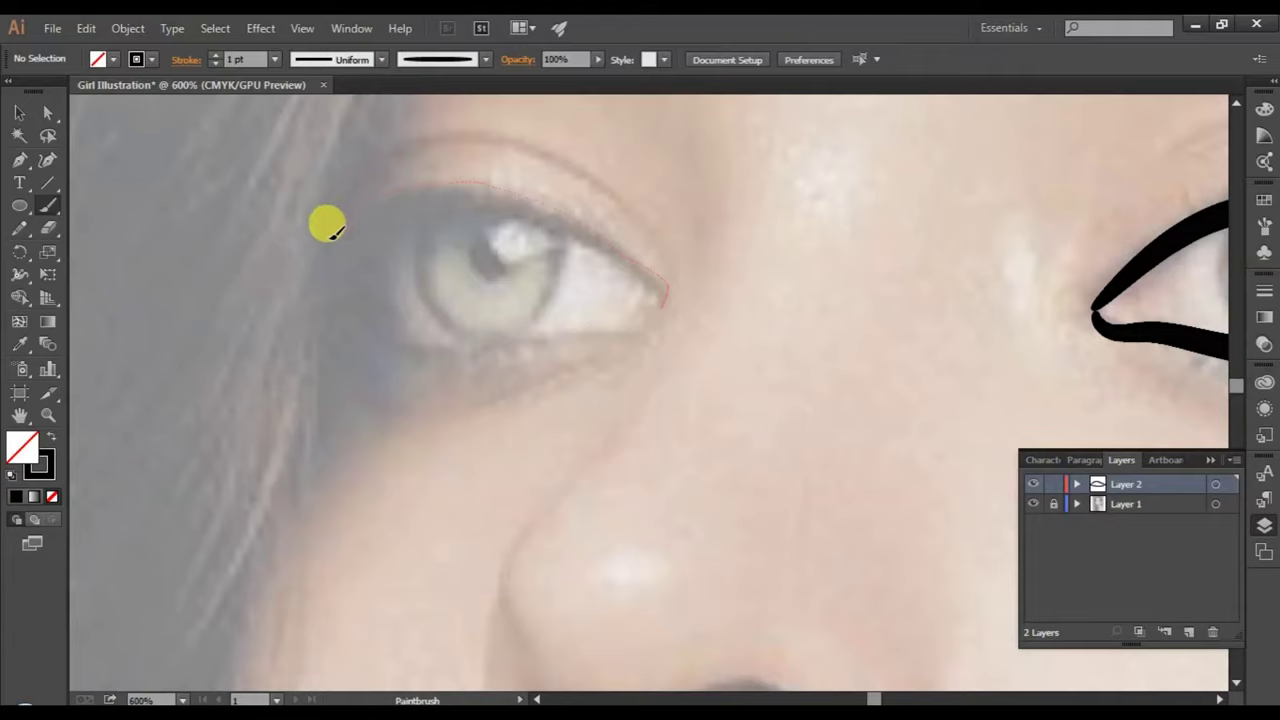
{"action": "left_click_drag", "start_coordinate": [330, 228], "coordinate": [326, 240]}
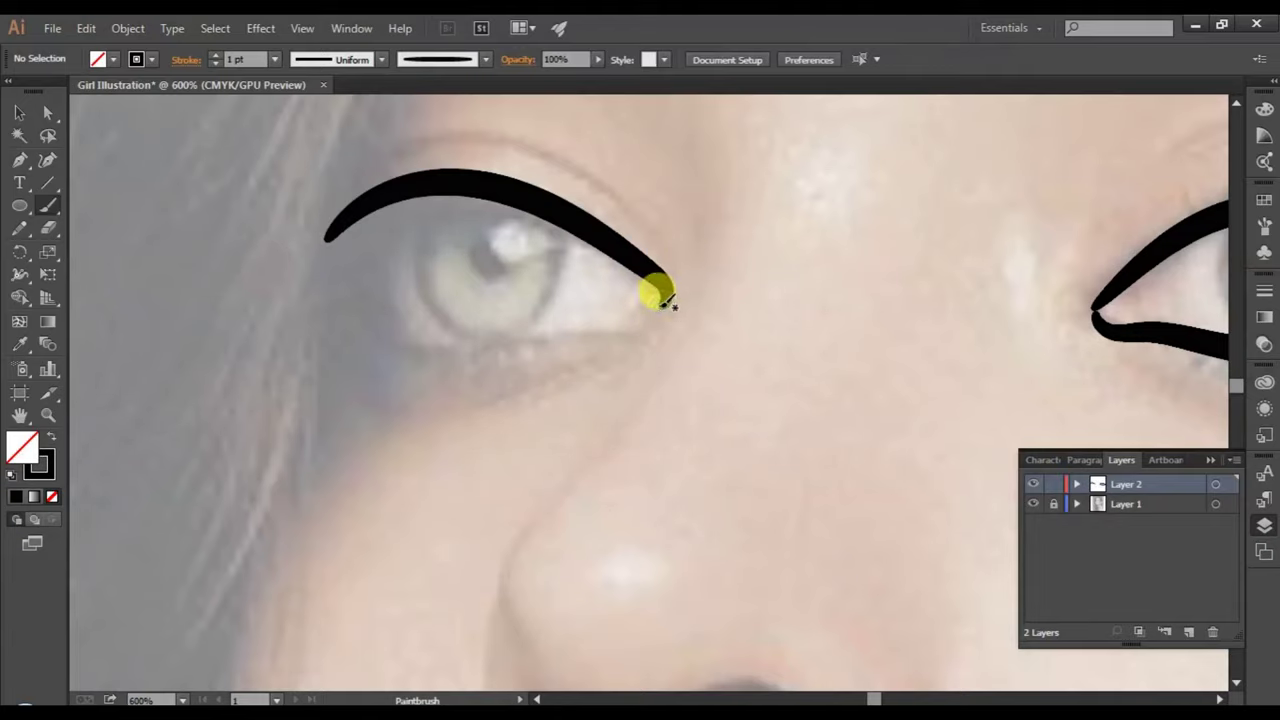
- Paint the left eye's lower-lid stroke, redrawing it until it meets the upper lid at the outer corner
{"action": "mouse_move", "coordinate": [659, 312]}
{"action": "left_mouse_down"}
{"action": "mouse_move", "coordinate": [480, 343]}
{"action": "mouse_move", "coordinate": [371, 340]}
{"action": "mouse_move", "coordinate": [320, 296]}
{"action": "left_mouse_up"}
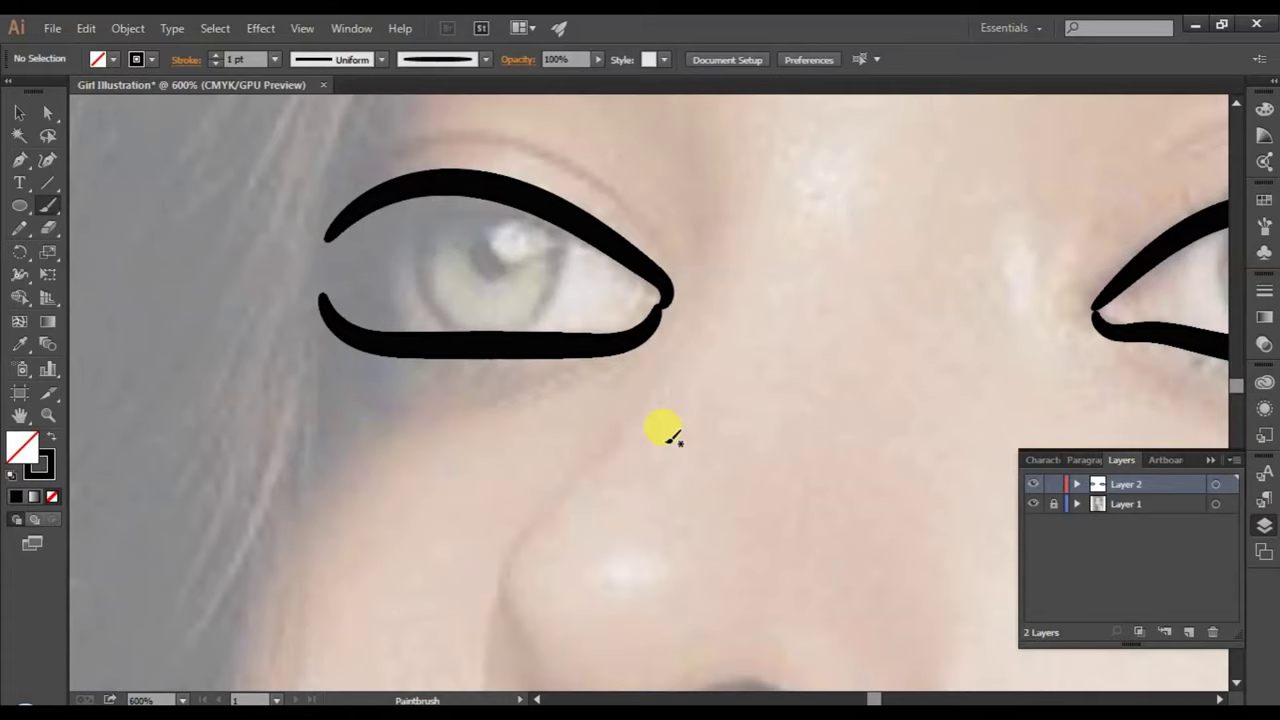
{"action": "key", "text": "ctrl+z"}
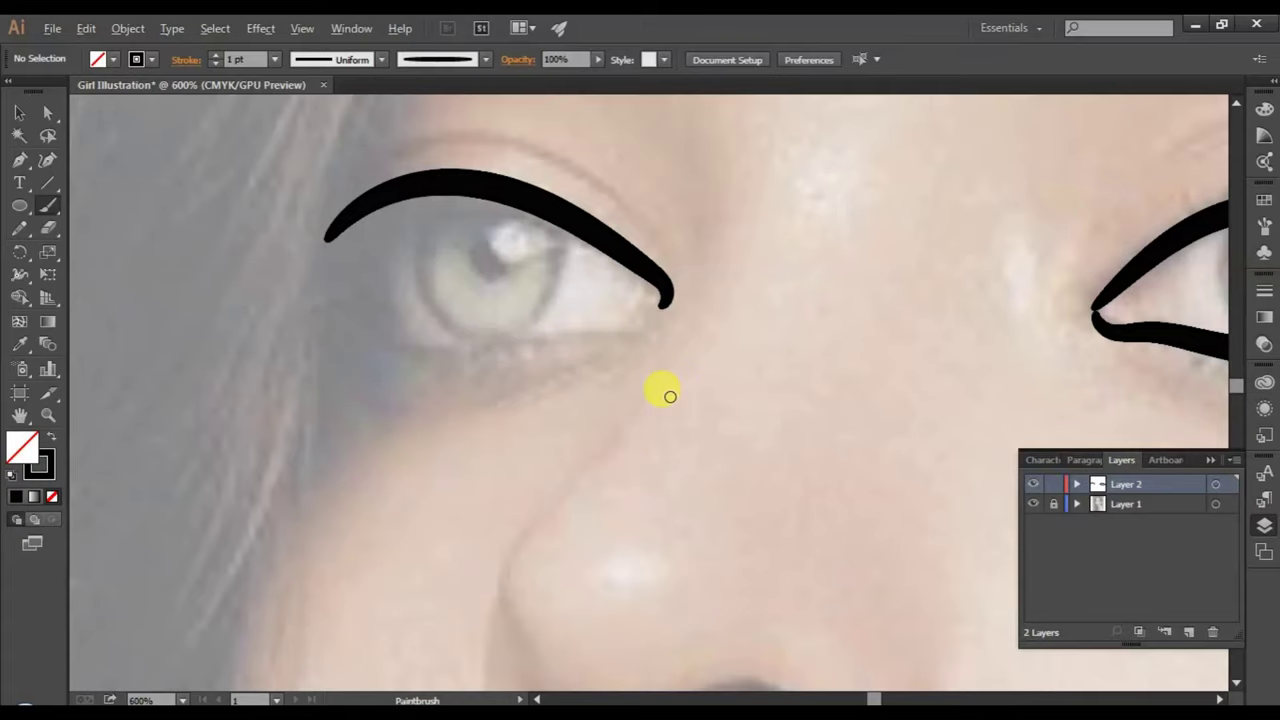
{"action": "scroll", "coordinate": [668, 385], "scroll_direction": "up", "scroll_amount": 1, "text": "alt"}
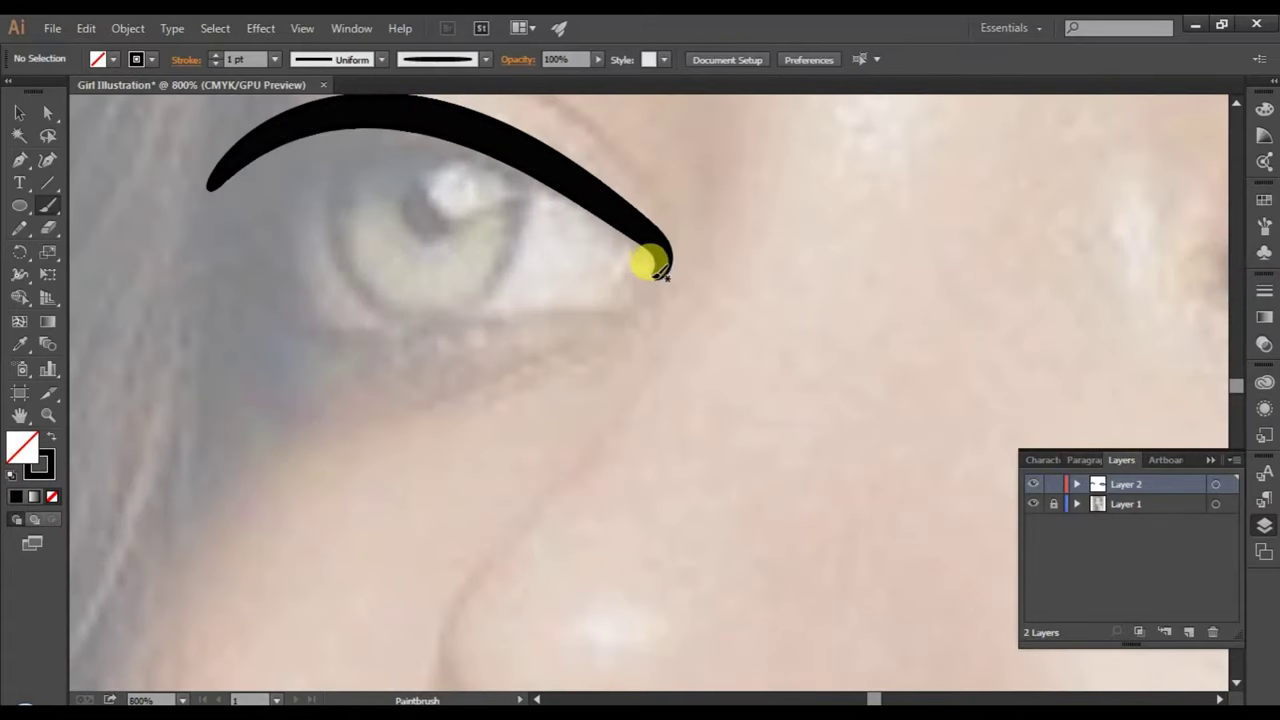
{"action": "left_click_drag", "start_coordinate": [655, 275], "coordinate": [640, 292]}
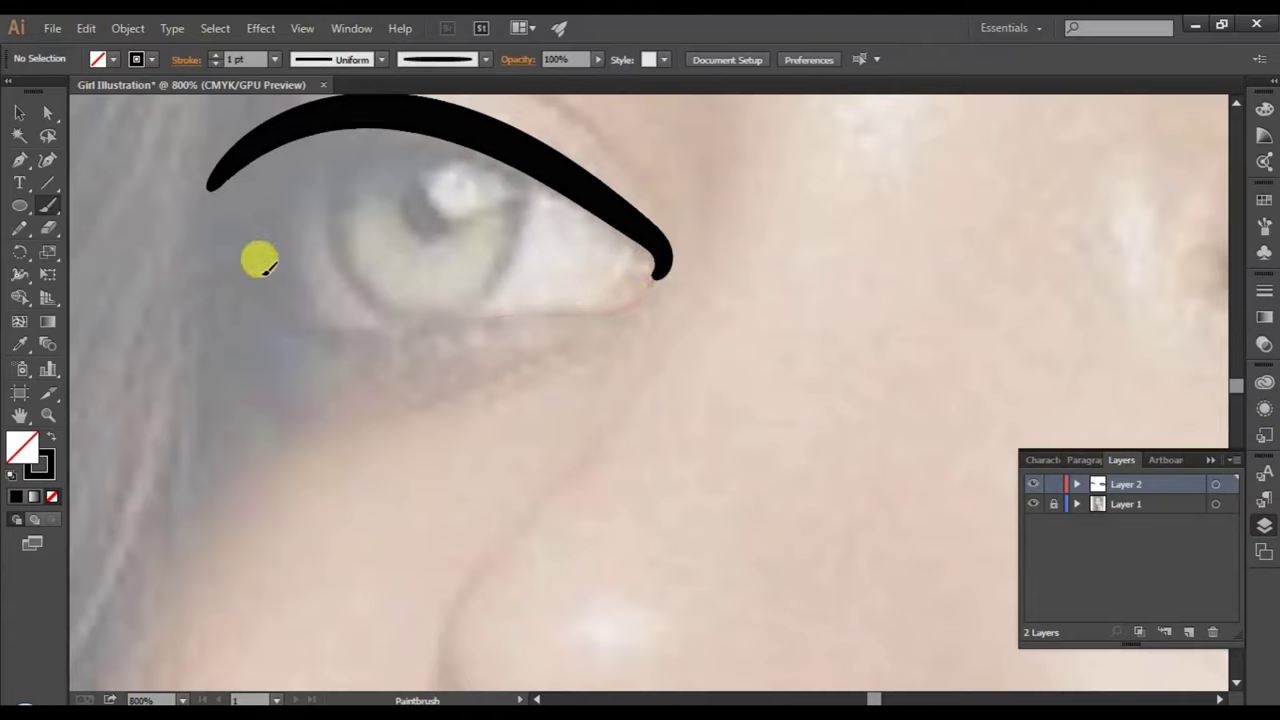
{"action": "left_click_drag", "start_coordinate": [258, 266], "coordinate": [228, 244]}
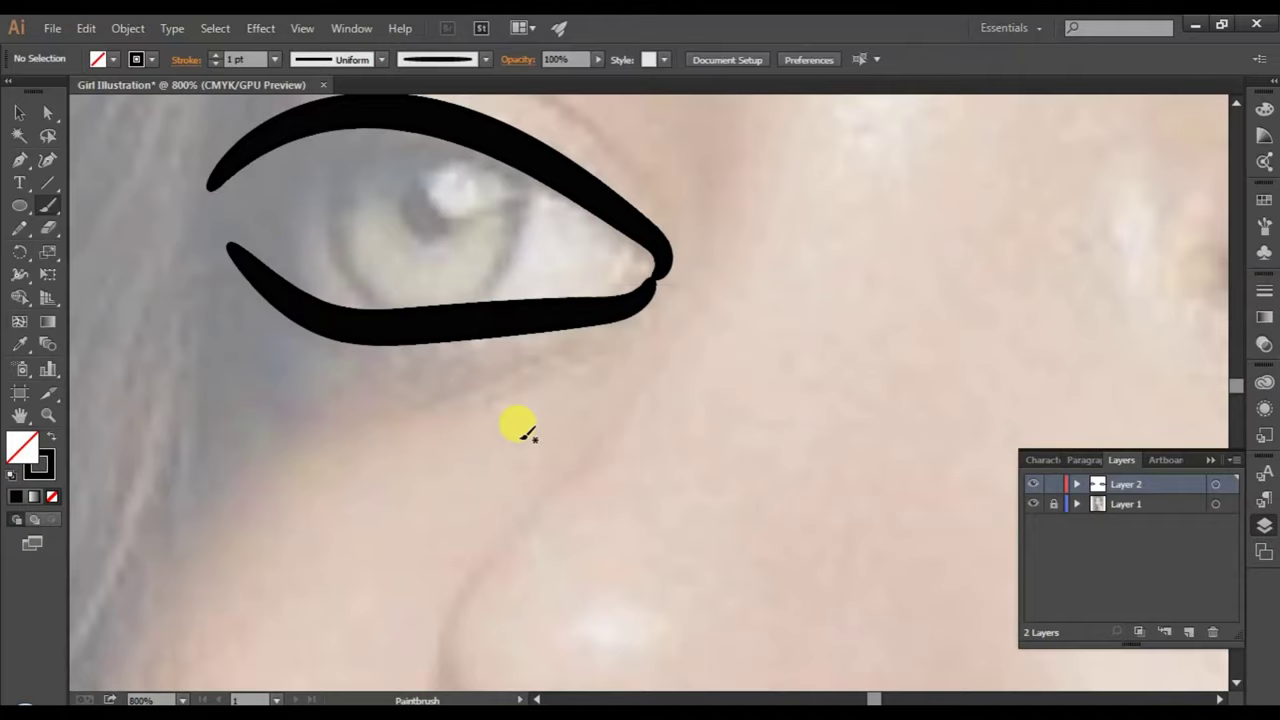
{"action": "key", "text": "ctrl+z"}
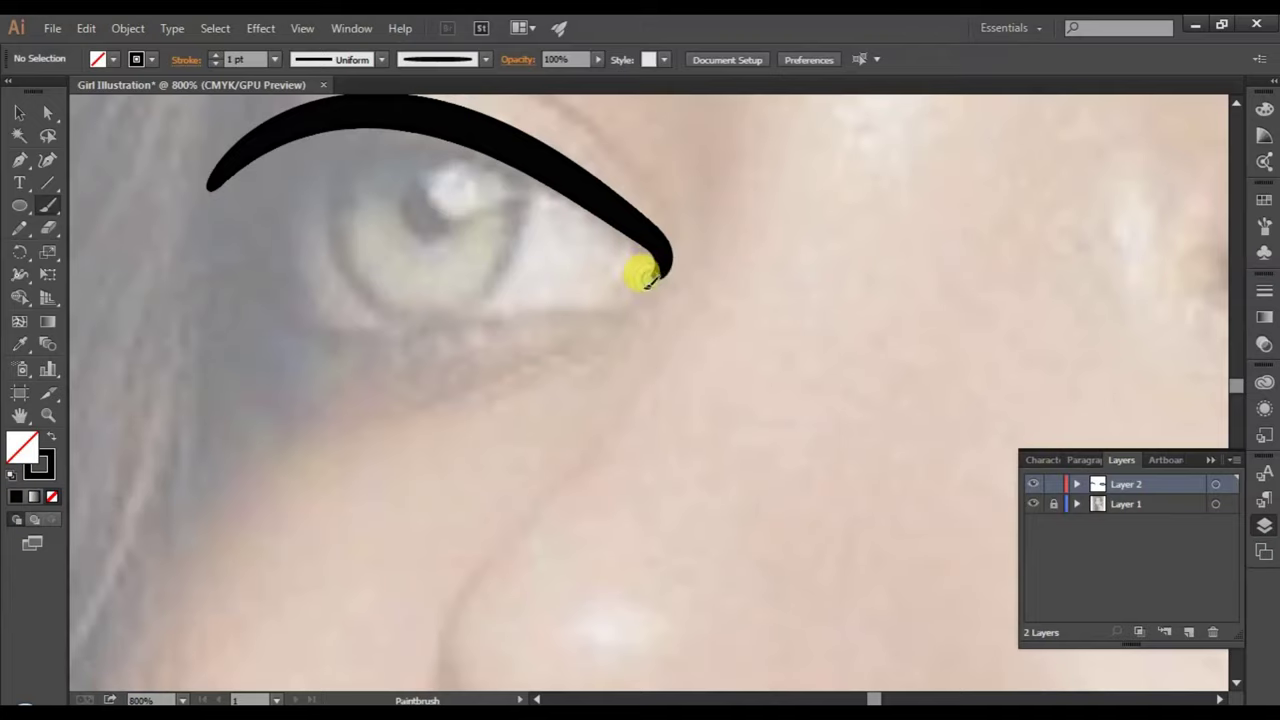
{"action": "left_click_drag", "start_coordinate": [646, 282], "coordinate": [614, 303]}
{"action": "mouse_move", "coordinate": [503, 312]}
{"action": "left_mouse_down"}
{"action": "mouse_move", "coordinate": [391, 311]}
{"action": "mouse_move", "coordinate": [352, 290]}
{"action": "mouse_move", "coordinate": [276, 187]}
{"action": "left_mouse_up"}
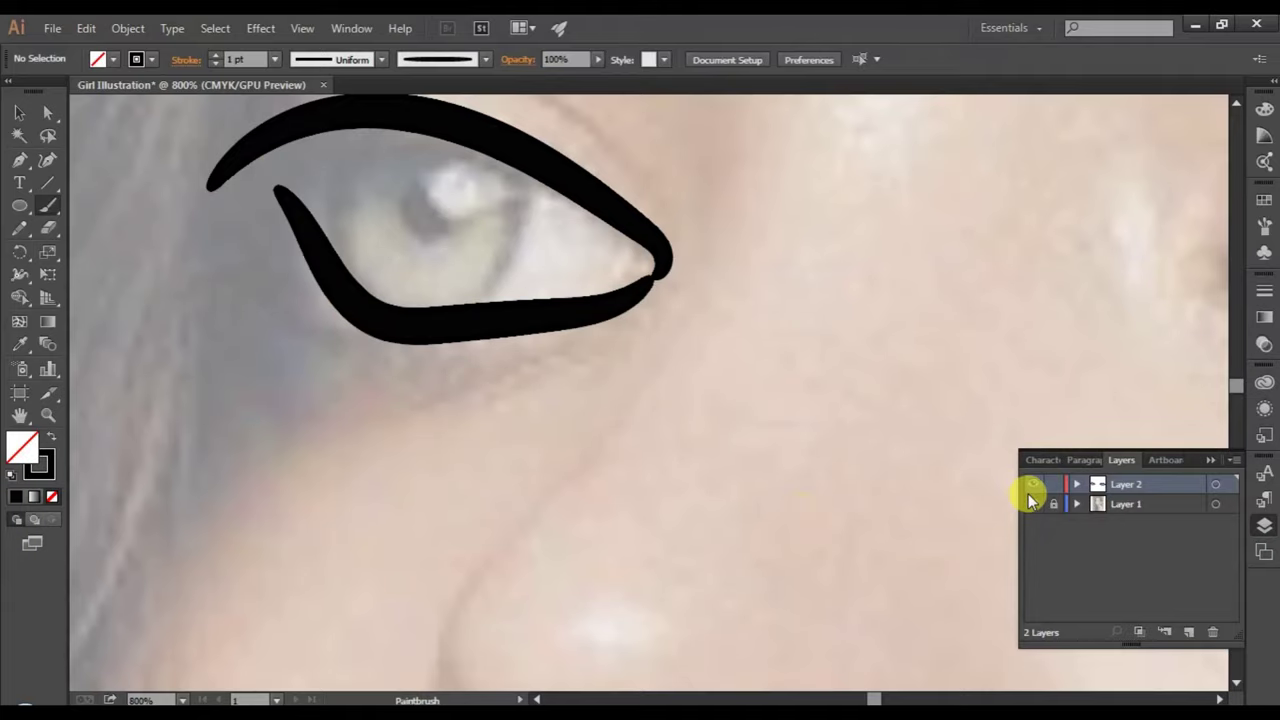
{"action": "left_click", "coordinate": [1032, 505]}
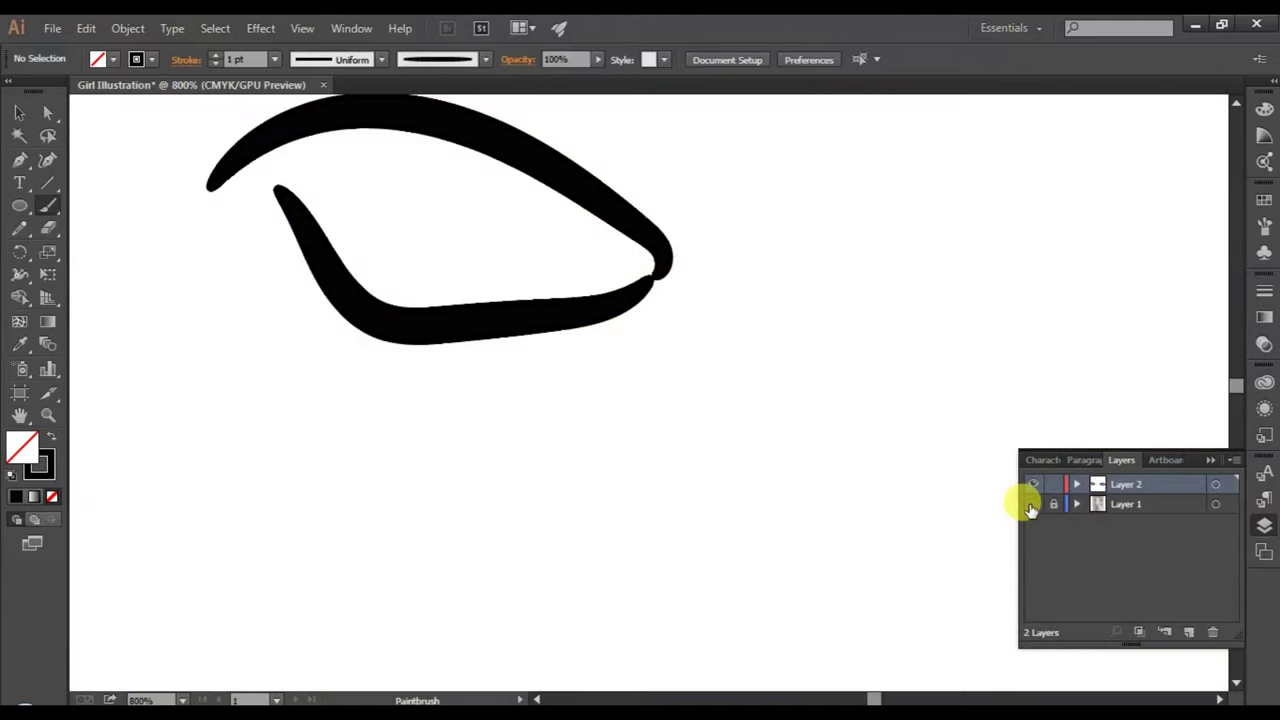
{"action": "left_click", "coordinate": [1032, 505]}
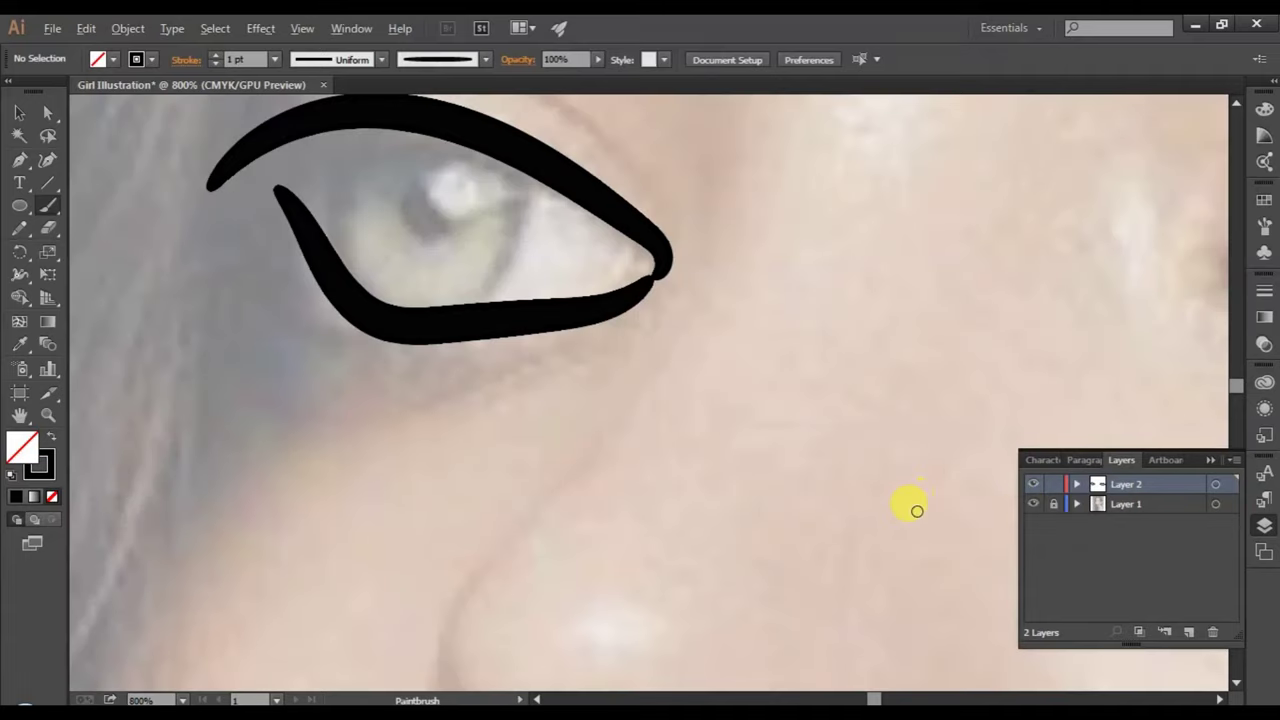
{"action": "key", "text": "ctrl+minus"}
- Set the brush stroke weight to 0.25 pt and zoom in on the nose
{"action": "scroll", "coordinate": [916, 511], "scroll_direction": "down", "scroll_amount": 1}
{"action": "scroll", "coordinate": [916, 511], "scroll_direction": "down", "scroll_amount": 1}
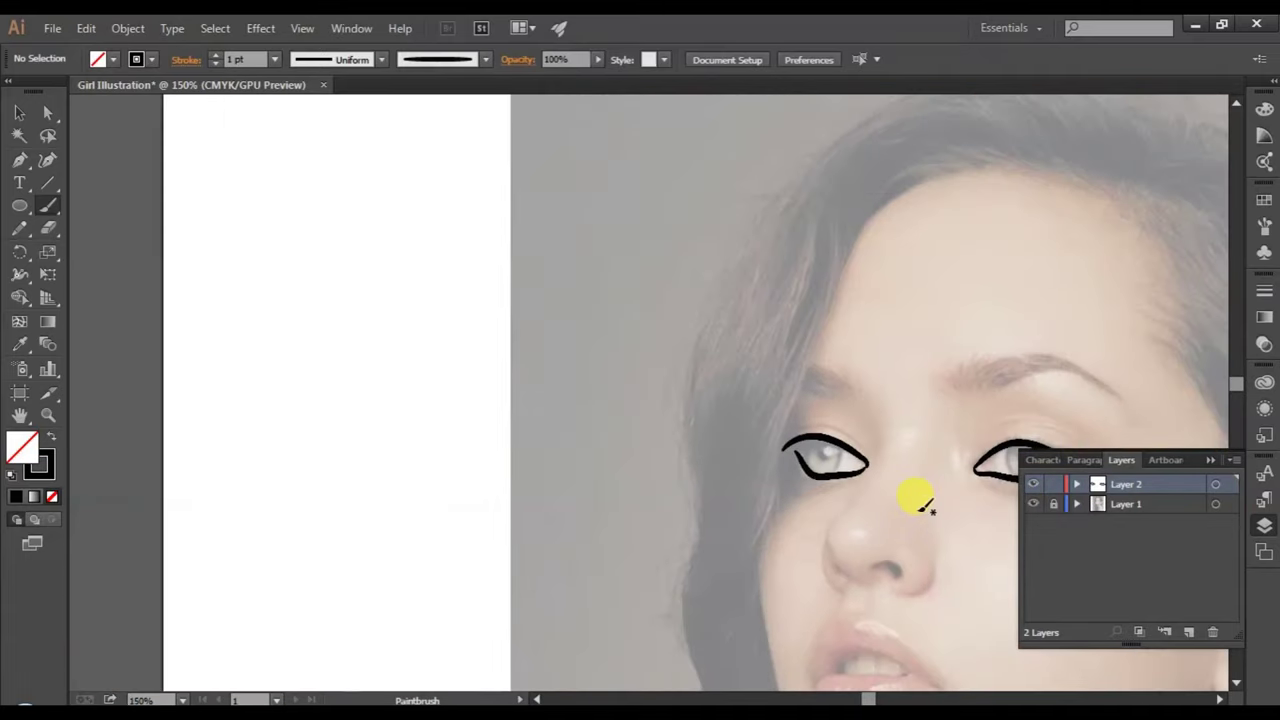
{"action": "left_click", "coordinate": [1218, 699]}
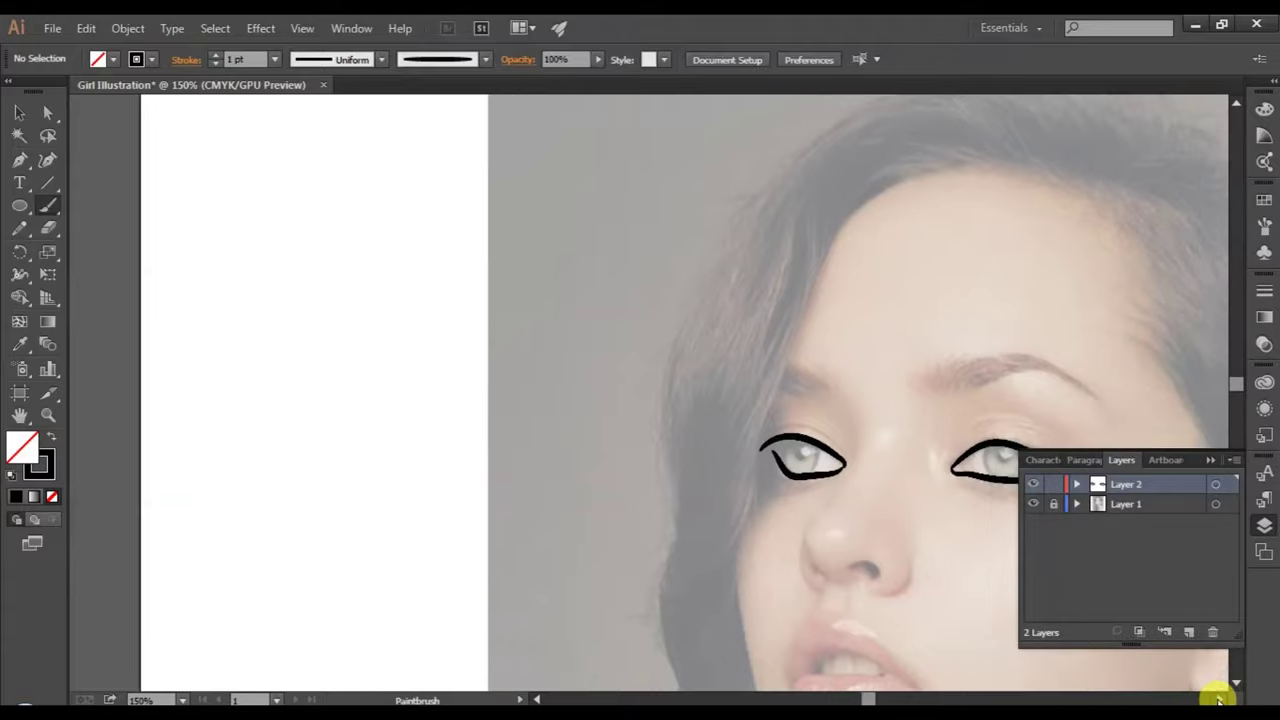
{"action": "scroll", "coordinate": [837, 423], "scroll_direction": "down", "scroll_amount": 2}
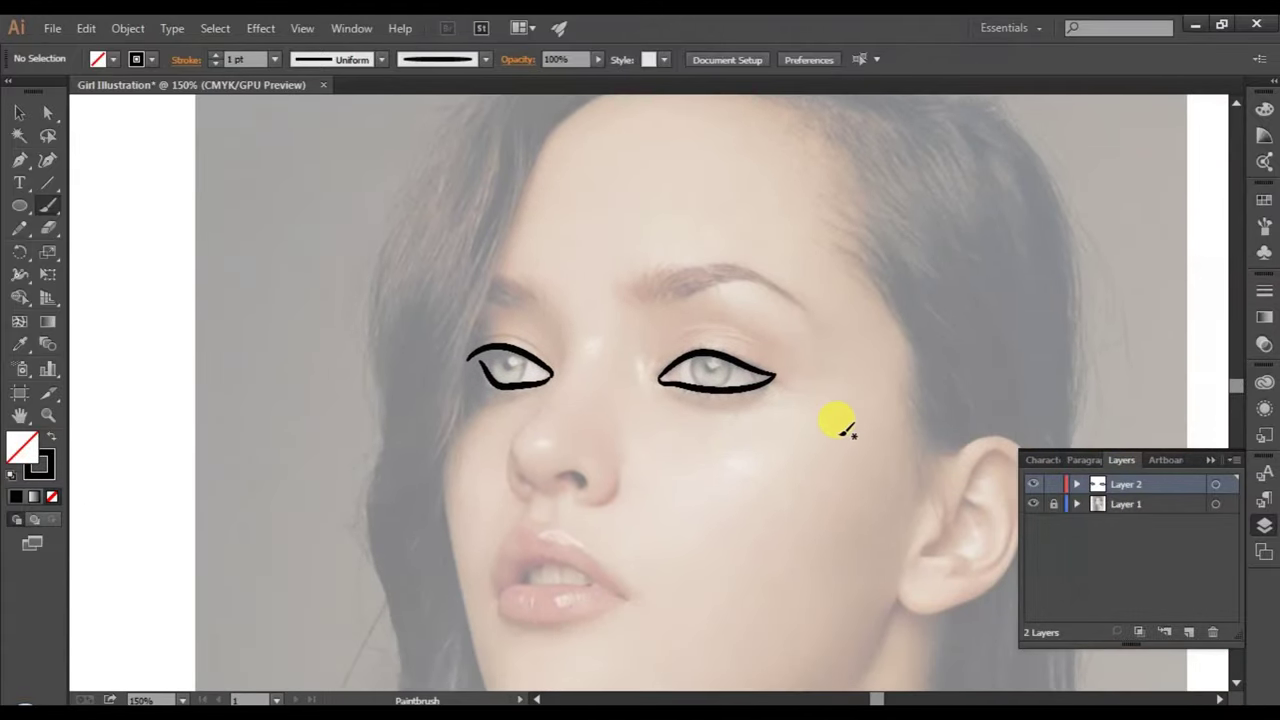
{"action": "scroll", "coordinate": [837, 423], "scroll_direction": "down", "scroll_amount": 2}
{"action": "scroll", "coordinate": [815, 488], "scroll_direction": "down", "scroll_amount": 1}
{"action": "scroll", "coordinate": [815, 488], "scroll_direction": "up", "scroll_amount": 1}
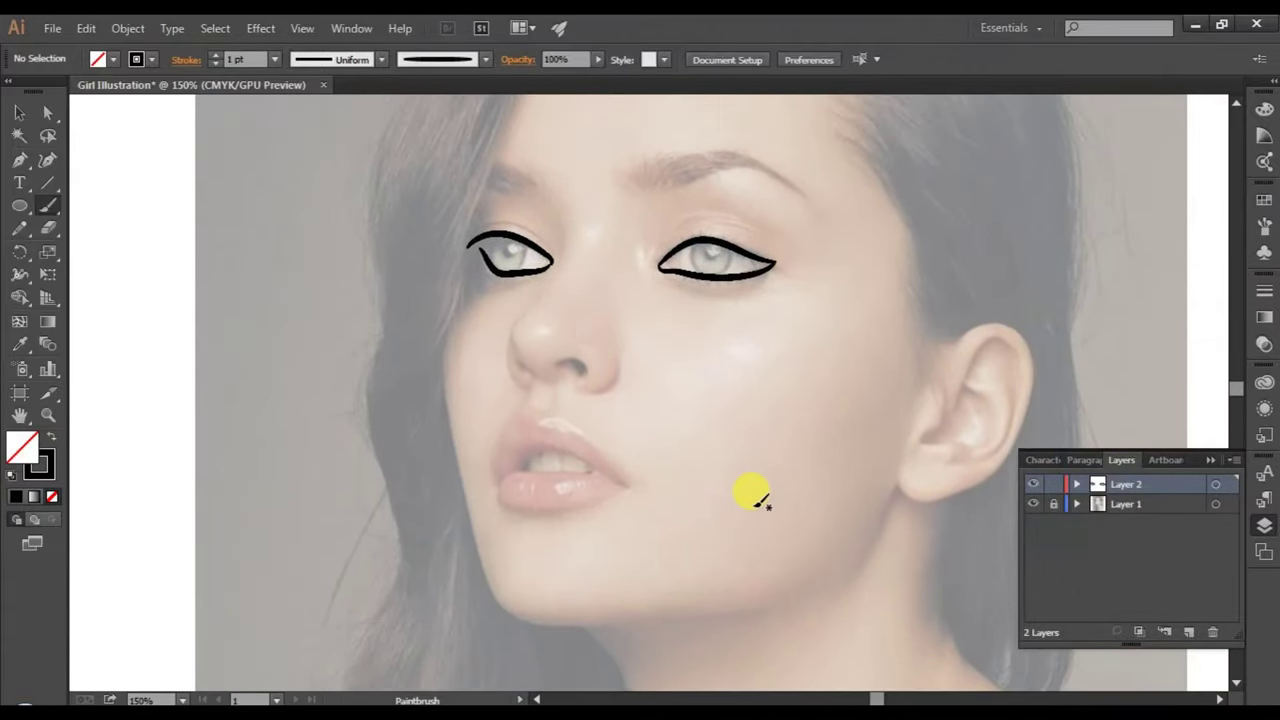
{"action": "left_click", "coordinate": [274, 60]}
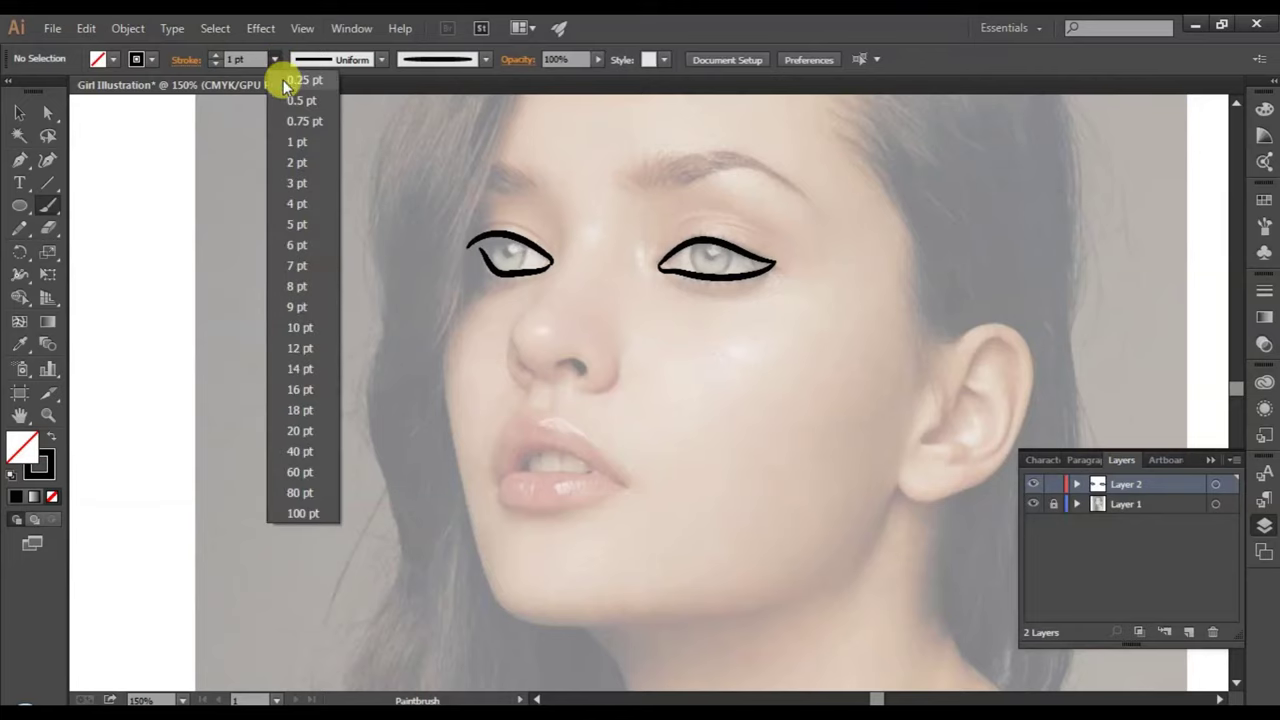
{"action": "left_click", "coordinate": [284, 81]}
{"action": "key", "text": "ctrl+plus"}
{"action": "key", "text": "ctrl+plus"}
{"action": "key", "text": "ctrl+plus"}
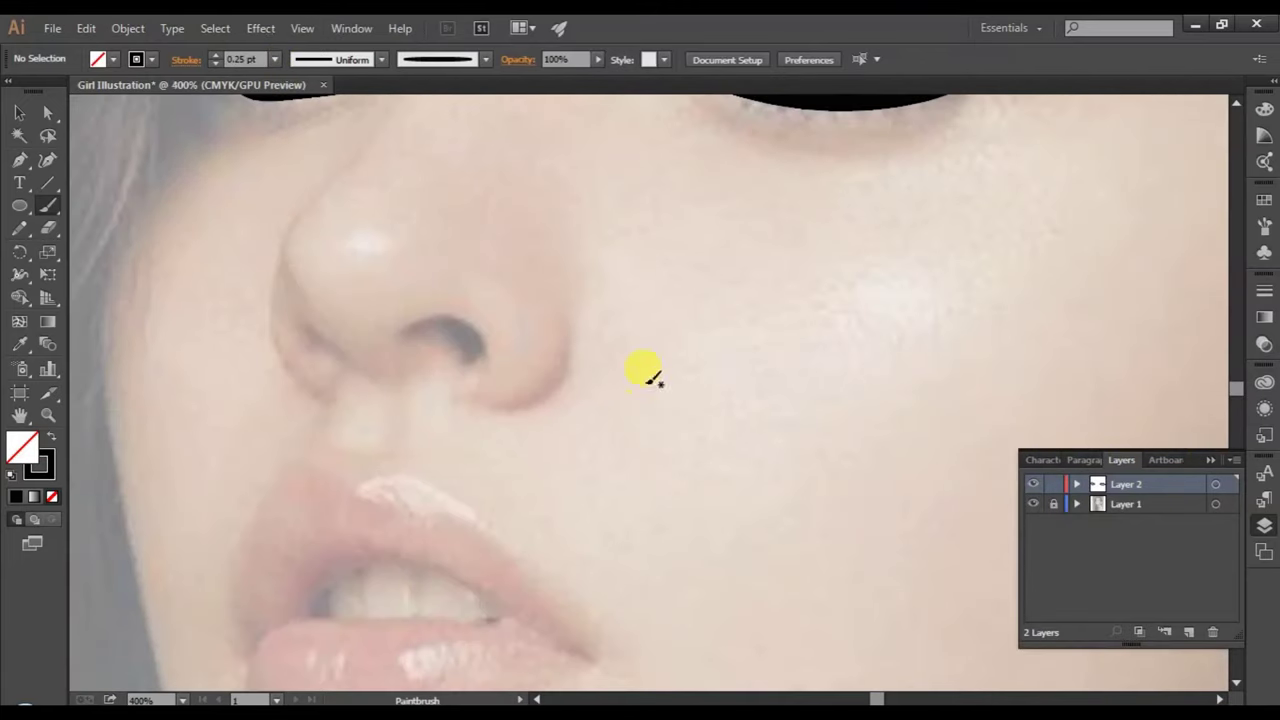
{"action": "scroll", "coordinate": [486, 380], "scroll_direction": "up", "scroll_amount": 2}
{"action": "scroll", "coordinate": [486, 365], "scroll_direction": "up", "scroll_amount": 2}
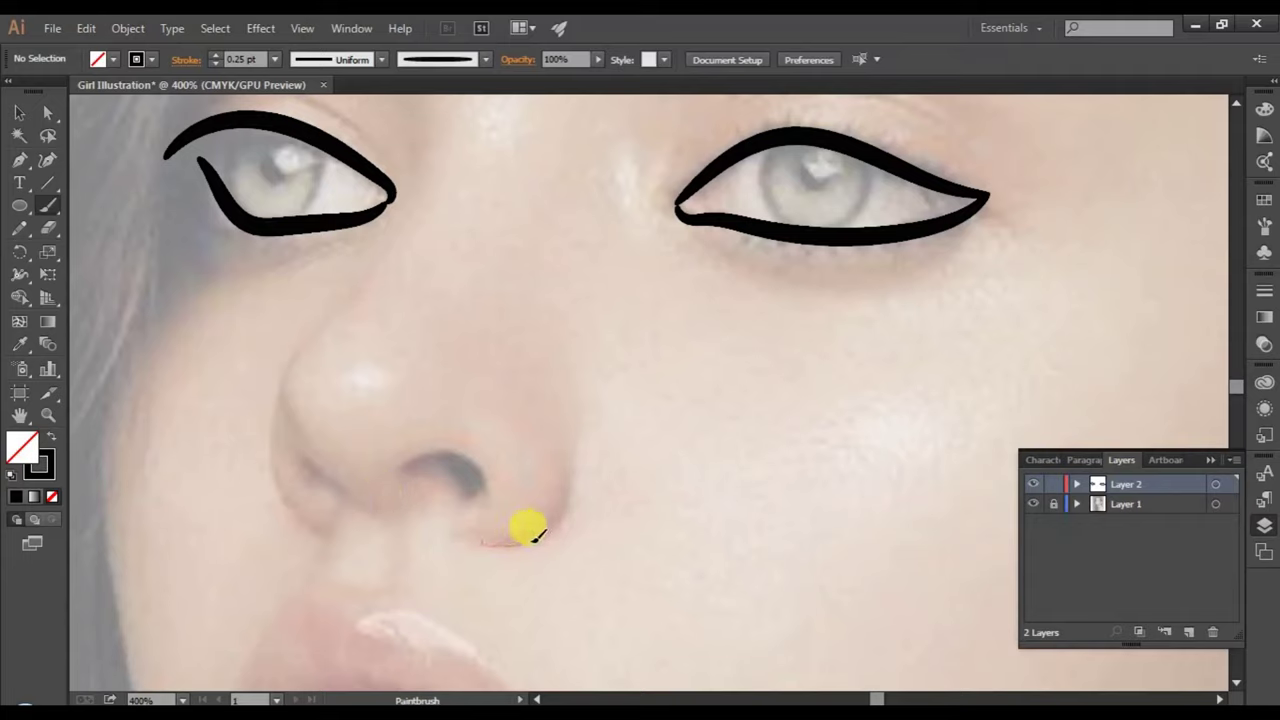
- Draw thin strokes for the right nostril, the nose bridge, and the left nostril with its inner hook
{"action": "left_click_drag", "start_coordinate": [572, 442], "coordinate": [481, 545]}
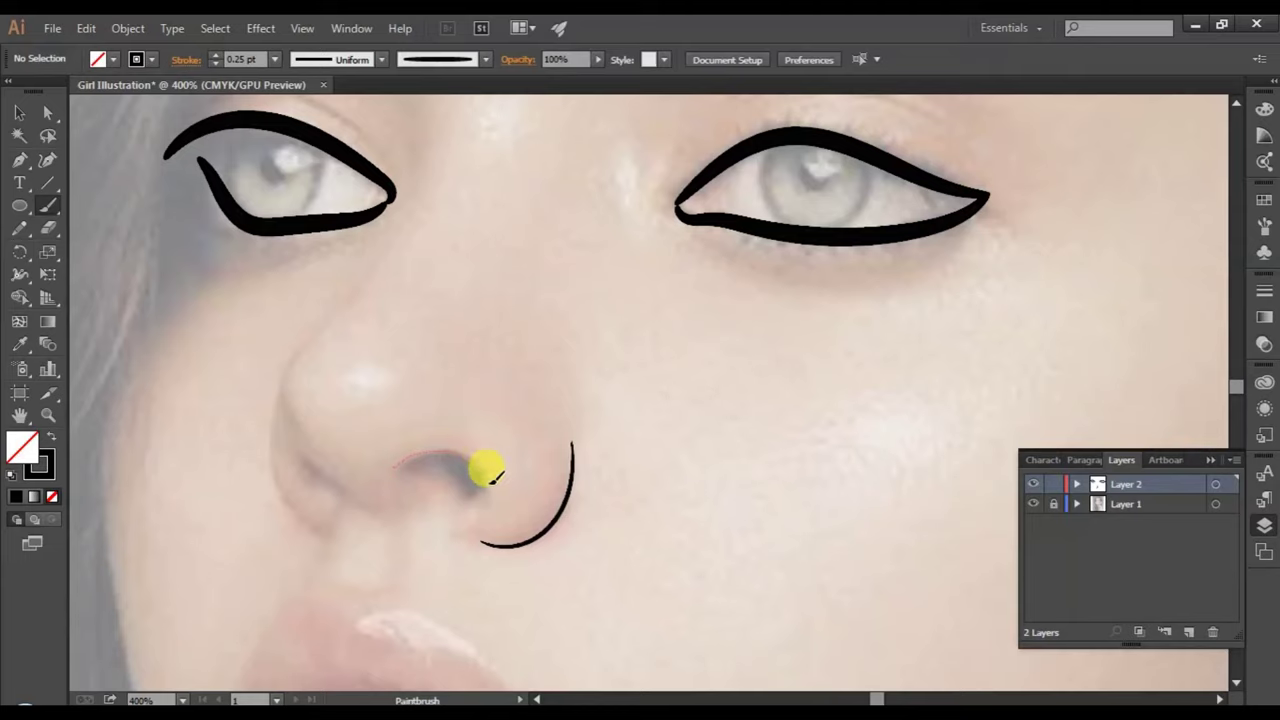
{"action": "left_click_drag", "start_coordinate": [489, 503], "coordinate": [487, 507]}
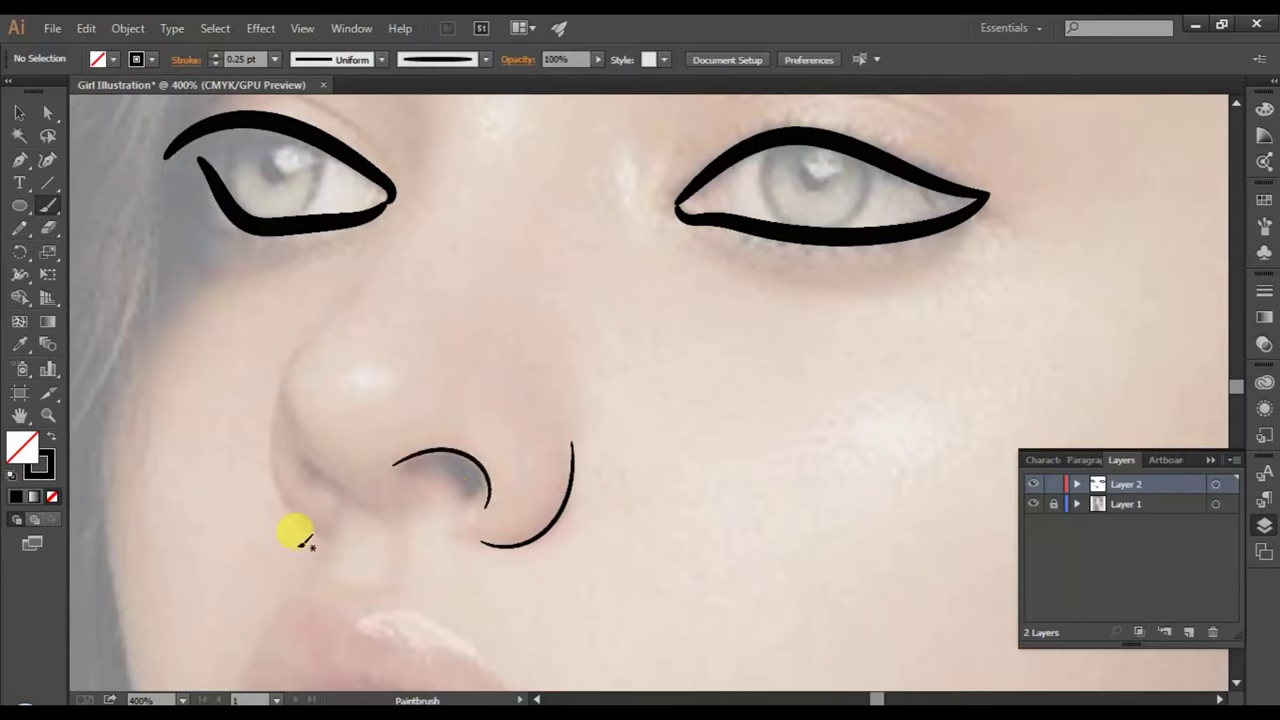
{"action": "left_click_drag", "start_coordinate": [390, 229], "coordinate": [318, 327]}
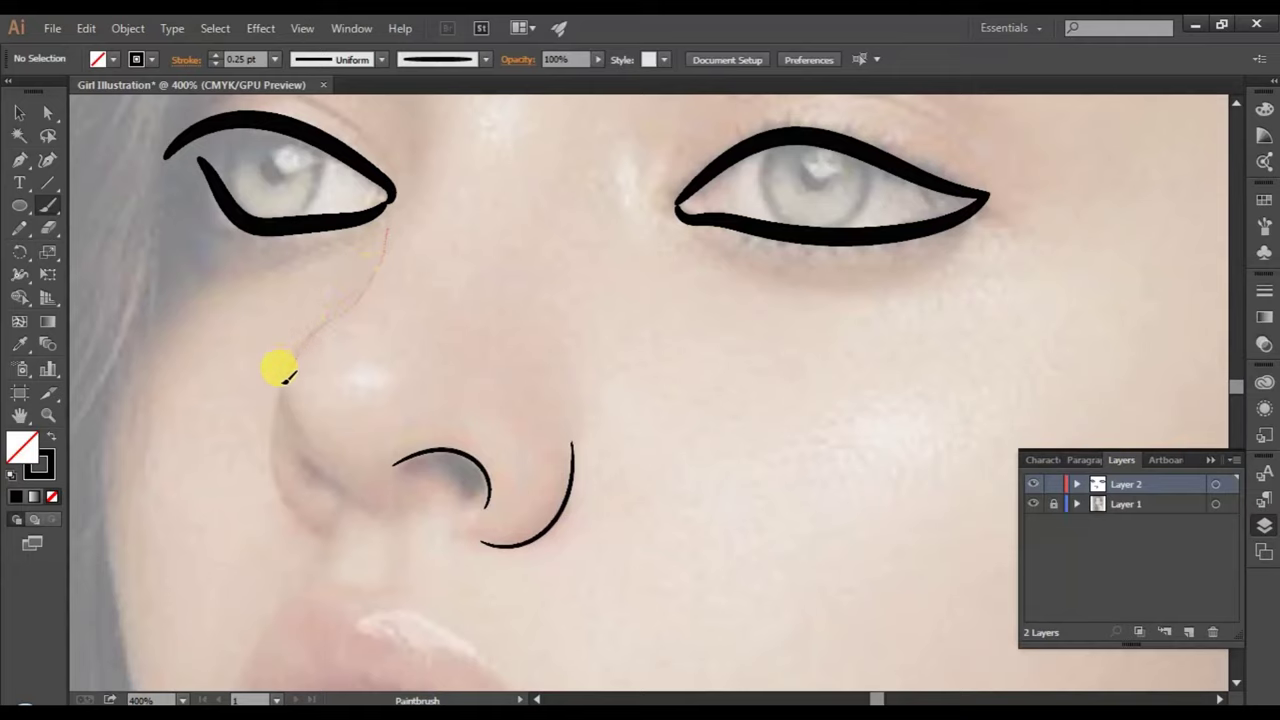
{"action": "left_click_drag", "start_coordinate": [287, 378], "coordinate": [284, 394]}
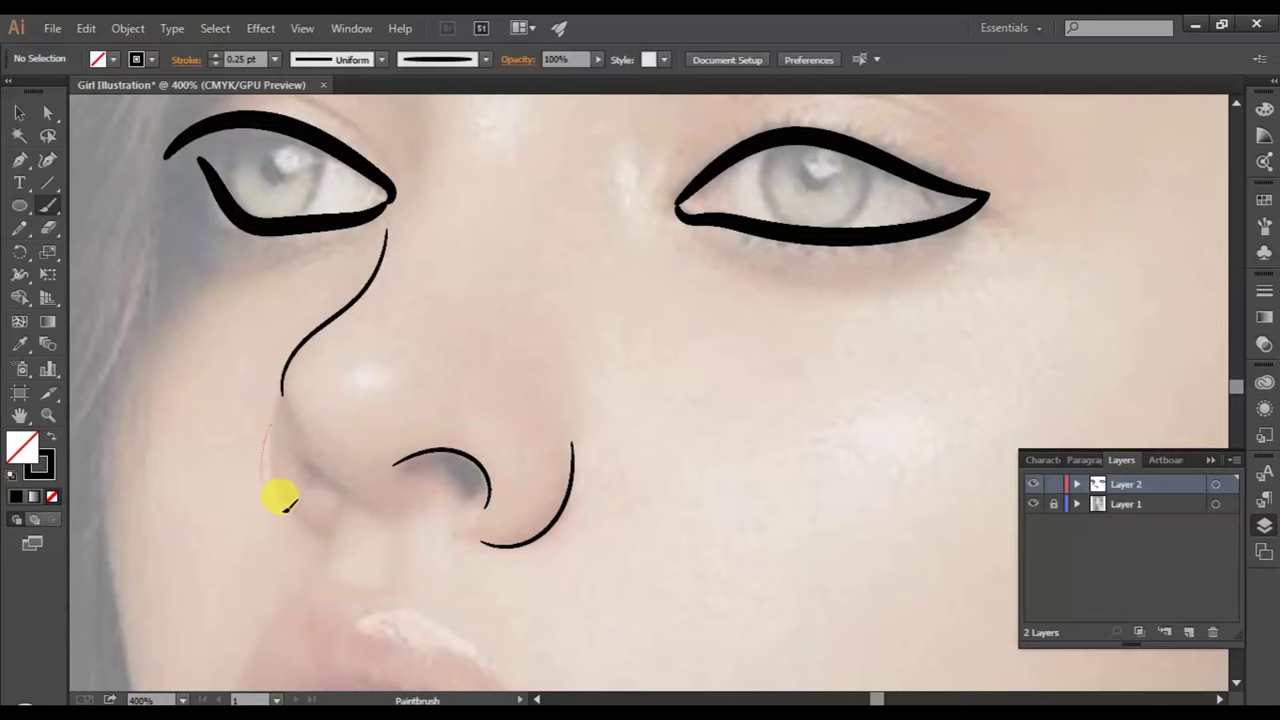
{"action": "left_click_drag", "start_coordinate": [304, 524], "coordinate": [300, 530]}
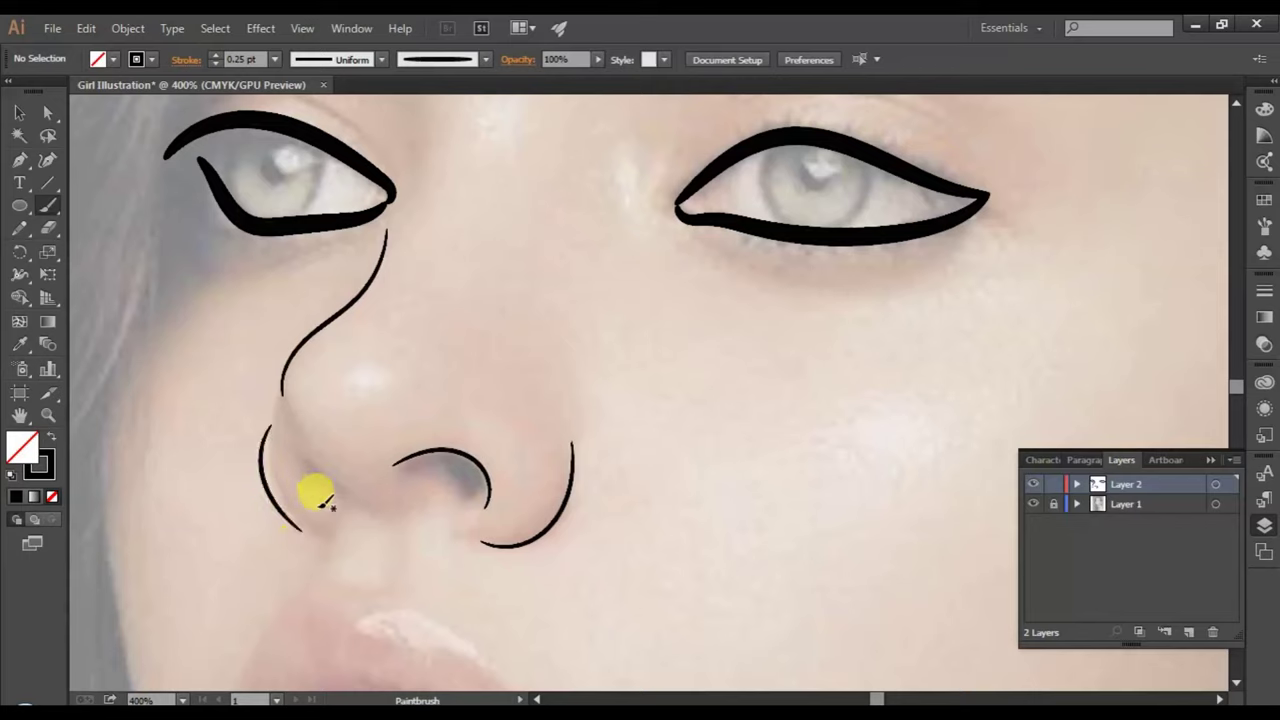
{"action": "left_click_drag", "start_coordinate": [338, 493], "coordinate": [311, 452]}
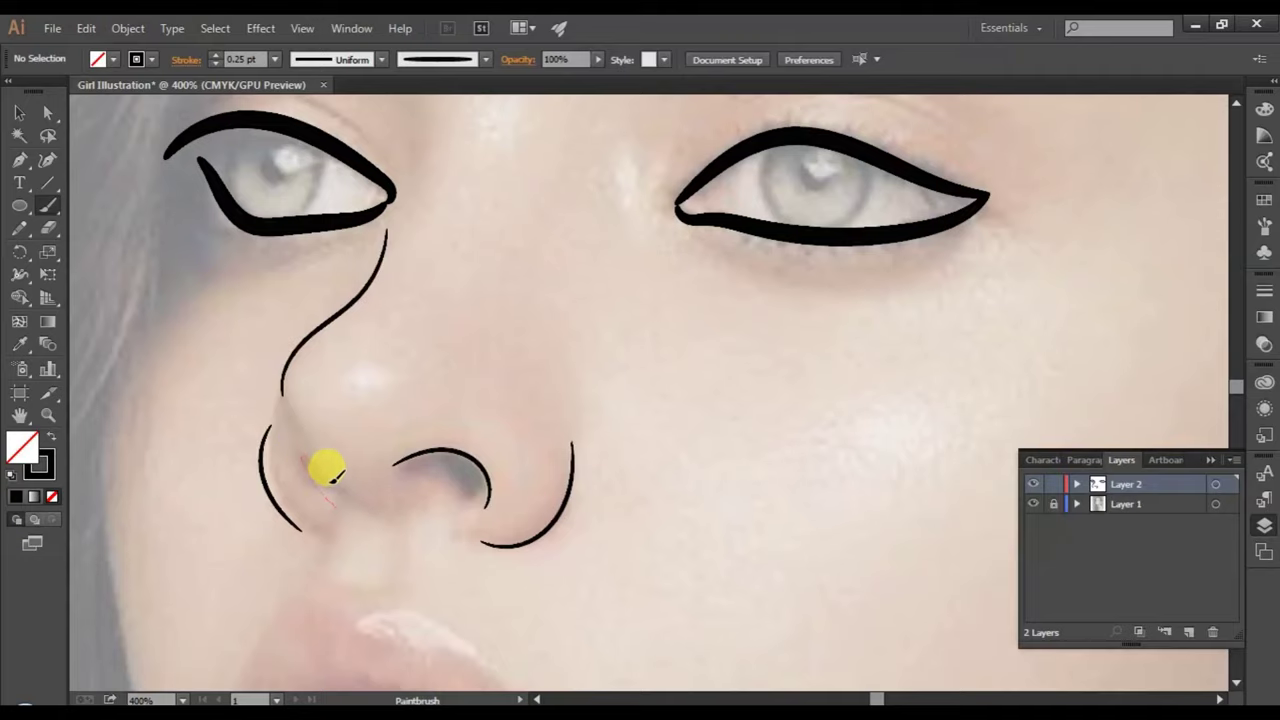
{"action": "left_click_drag", "start_coordinate": [313, 455], "coordinate": [355, 492]}
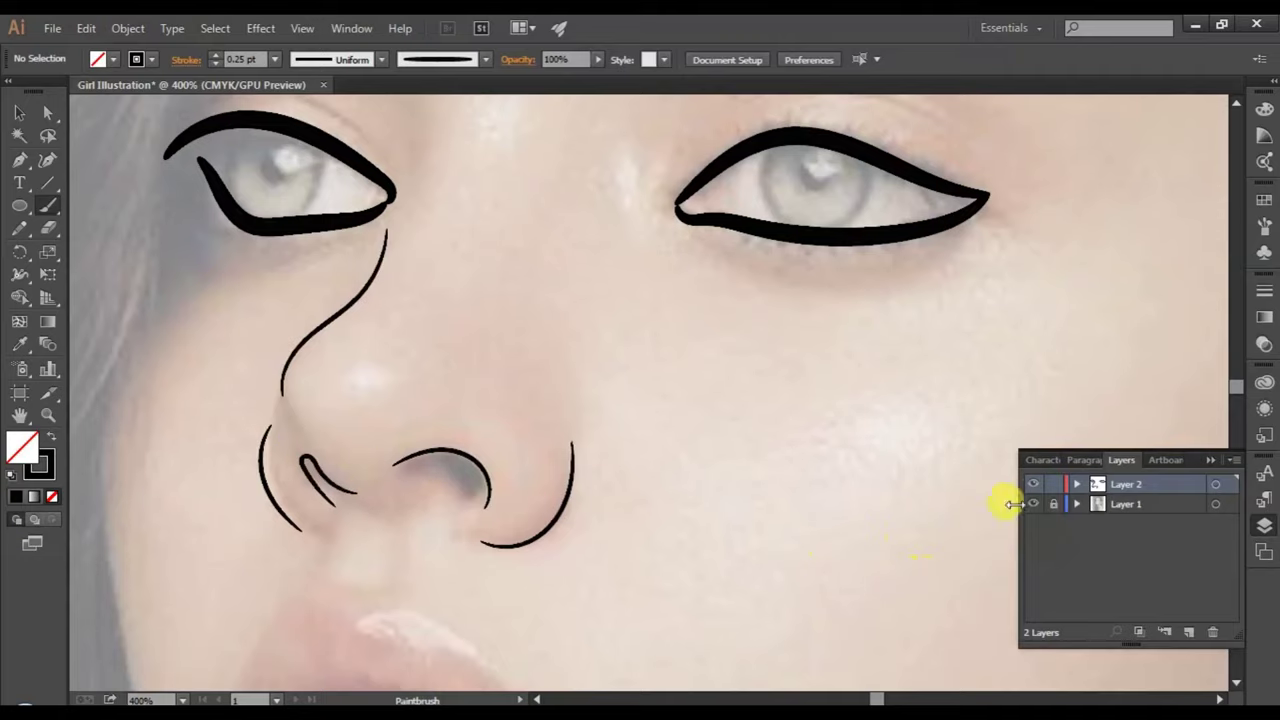
- Hide and re-show the reference photo to check the nose linework
{"action": "left_click", "coordinate": [1034, 485]}
{"action": "left_click", "coordinate": [1034, 485]}
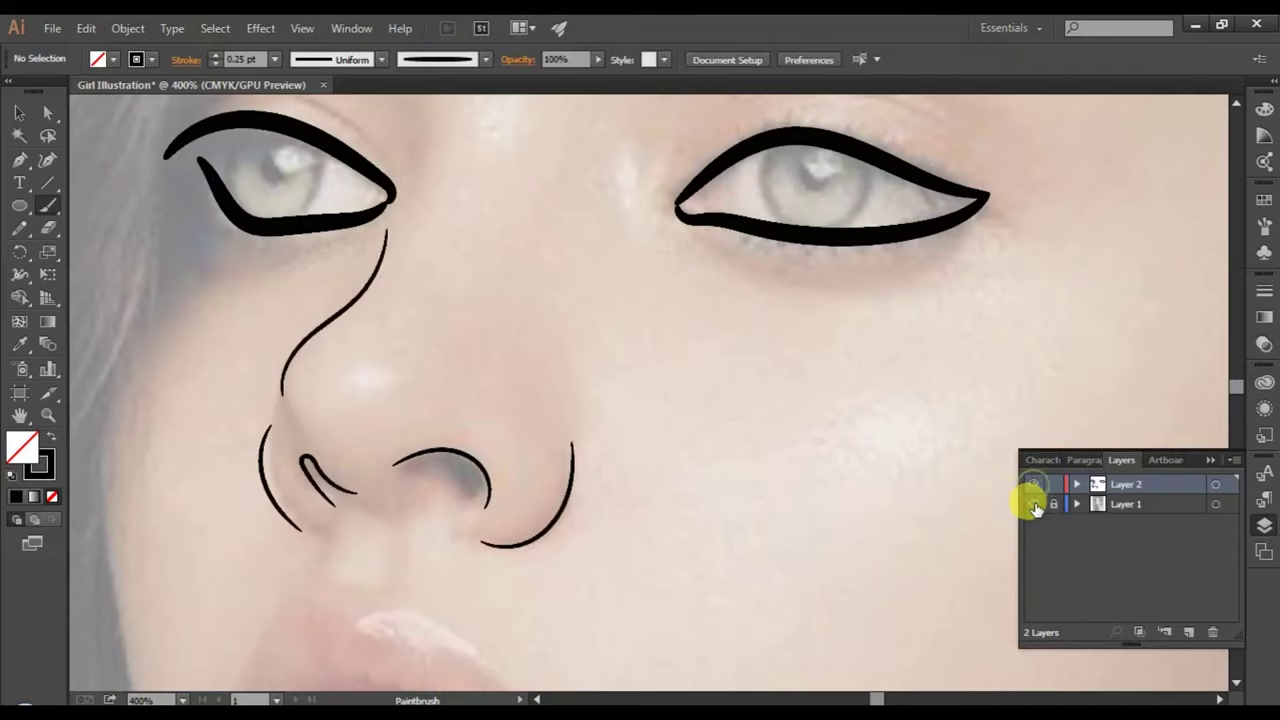
{"action": "left_click", "coordinate": [1034, 504]}
{"action": "left_click", "coordinate": [1034, 504]}
- Trace the right half of the upper lip outline
{"action": "scroll", "coordinate": [670, 512], "scroll_direction": "down", "scroll_amount": 3}
{"action": "scroll", "coordinate": [670, 512], "scroll_direction": "down", "scroll_amount": 2}
{"action": "scroll", "coordinate": [670, 512], "scroll_direction": "down", "scroll_amount": 2}
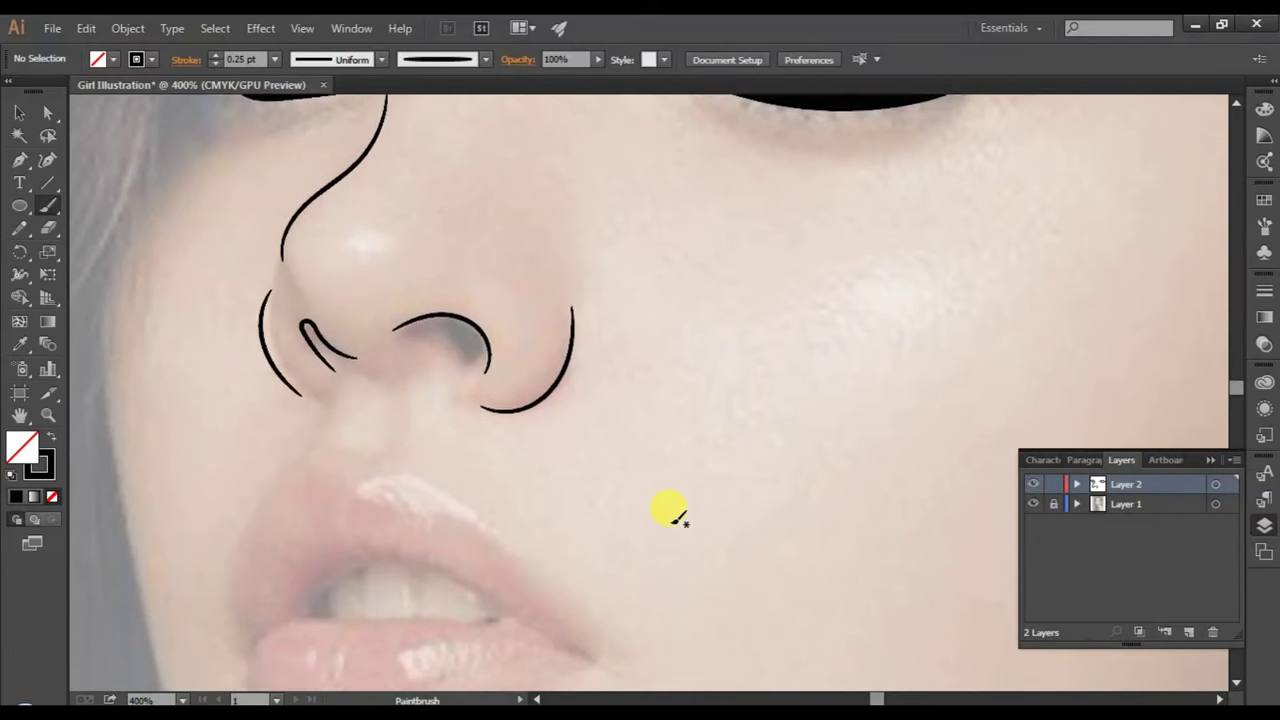
{"action": "left_click_drag", "start_coordinate": [285, 246], "coordinate": [297, 283]}
{"action": "scroll", "coordinate": [500, 447], "scroll_direction": "down", "scroll_amount": 2}
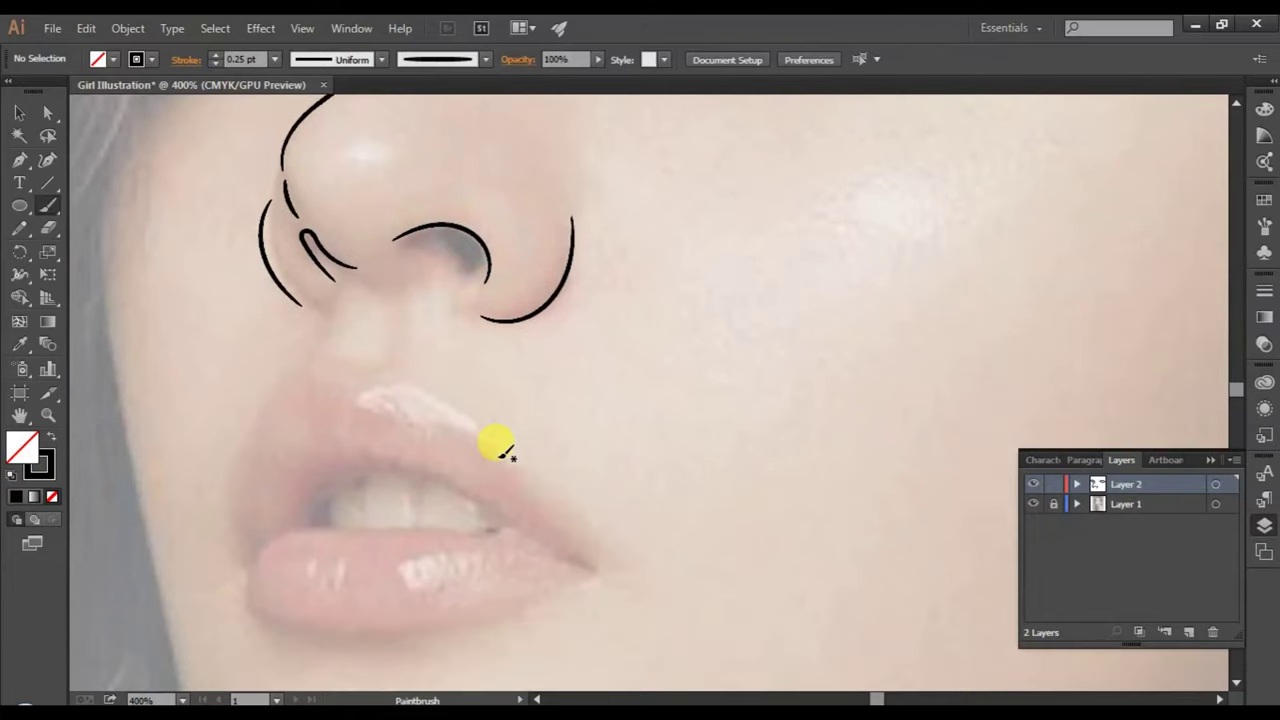
{"action": "scroll", "coordinate": [497, 447], "scroll_direction": "down", "scroll_amount": 1}
{"action": "scroll", "coordinate": [500, 480], "scroll_direction": "down", "scroll_amount": 2}
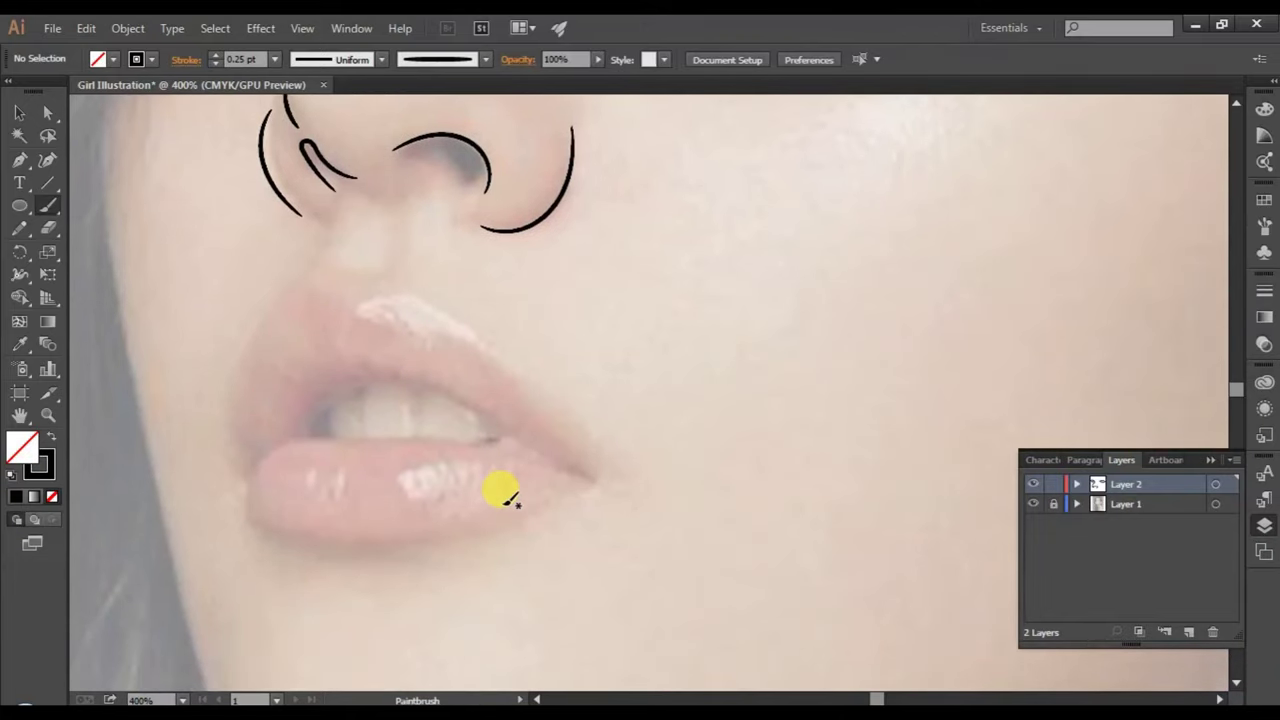
{"action": "scroll", "coordinate": [502, 504], "scroll_direction": "up", "scroll_amount": 1}
{"action": "scroll", "coordinate": [500, 490], "scroll_direction": "down", "scroll_amount": 1}
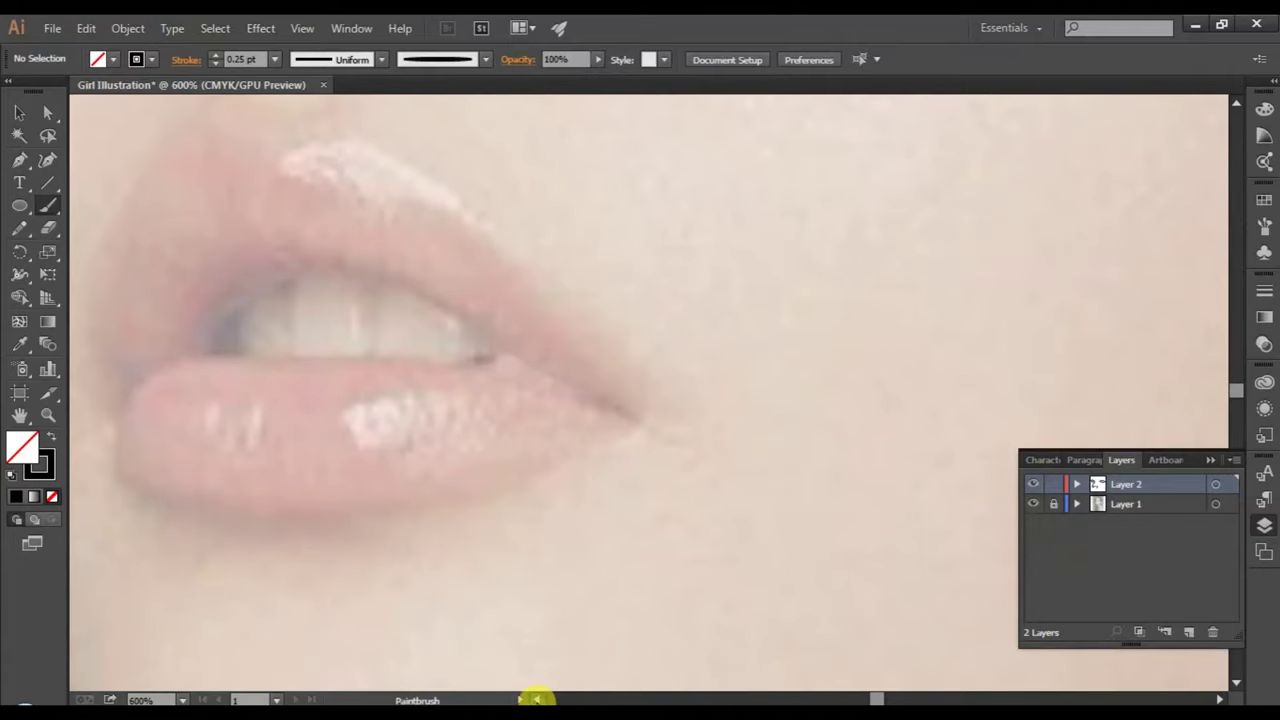
{"action": "scroll", "coordinate": [535, 697], "scroll_direction": "left", "scroll_amount": 2}
{"action": "scroll", "coordinate": [557, 571], "scroll_direction": "up", "scroll_amount": 1}
{"action": "scroll", "coordinate": [555, 588], "scroll_direction": "up", "scroll_amount": 1}
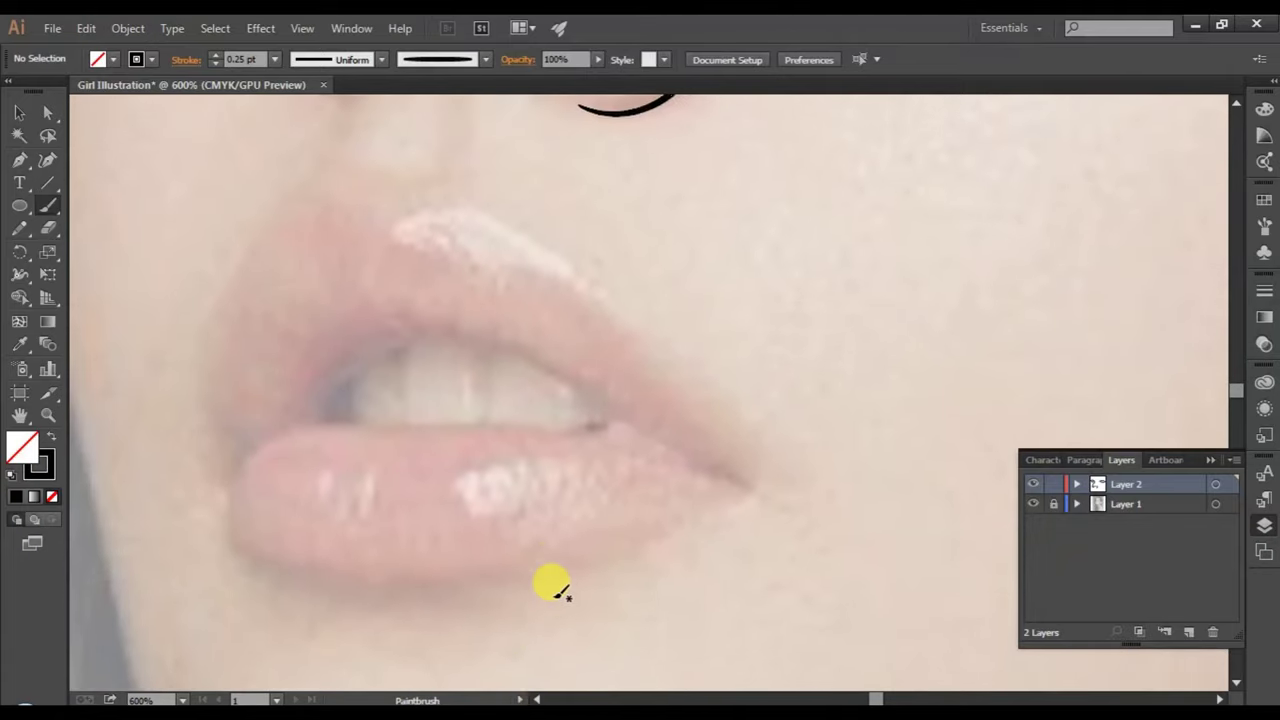
{"action": "scroll", "coordinate": [557, 590], "scroll_direction": "up", "scroll_amount": 1}
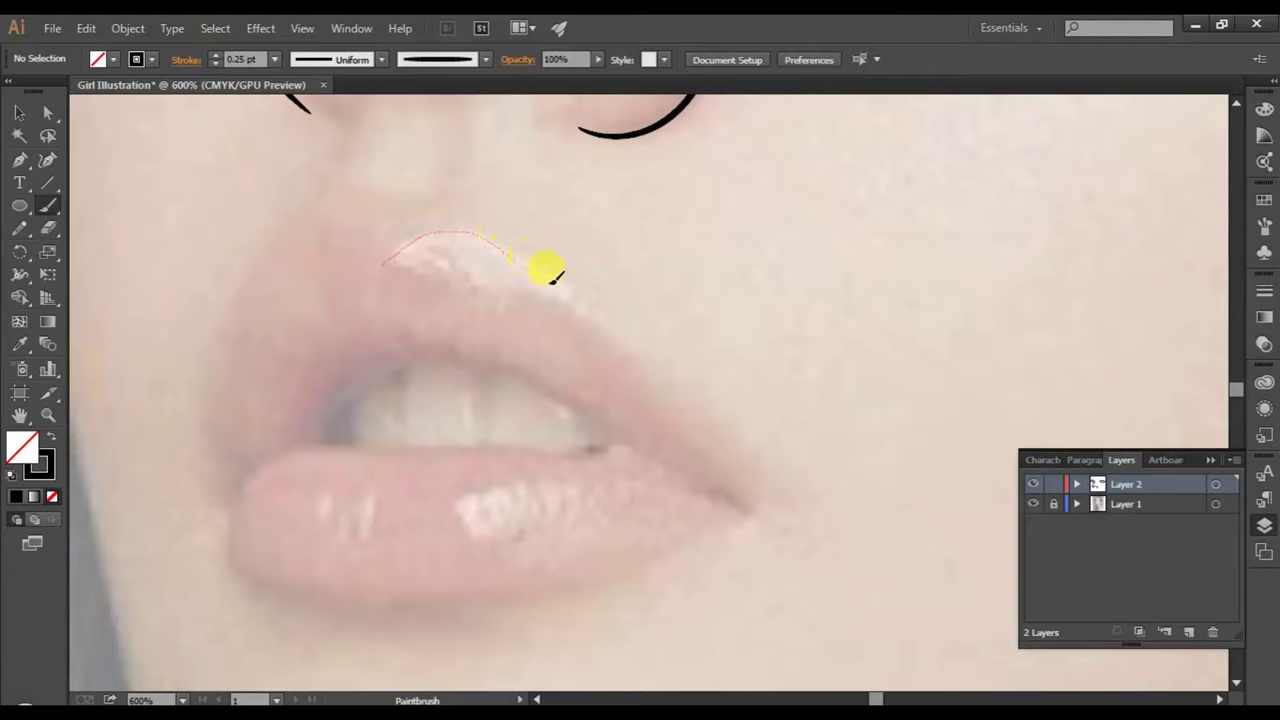
{"action": "left_click_drag", "start_coordinate": [622, 346], "coordinate": [719, 426]}
{"action": "left_click_drag", "start_coordinate": [763, 471], "coordinate": [761, 469]}
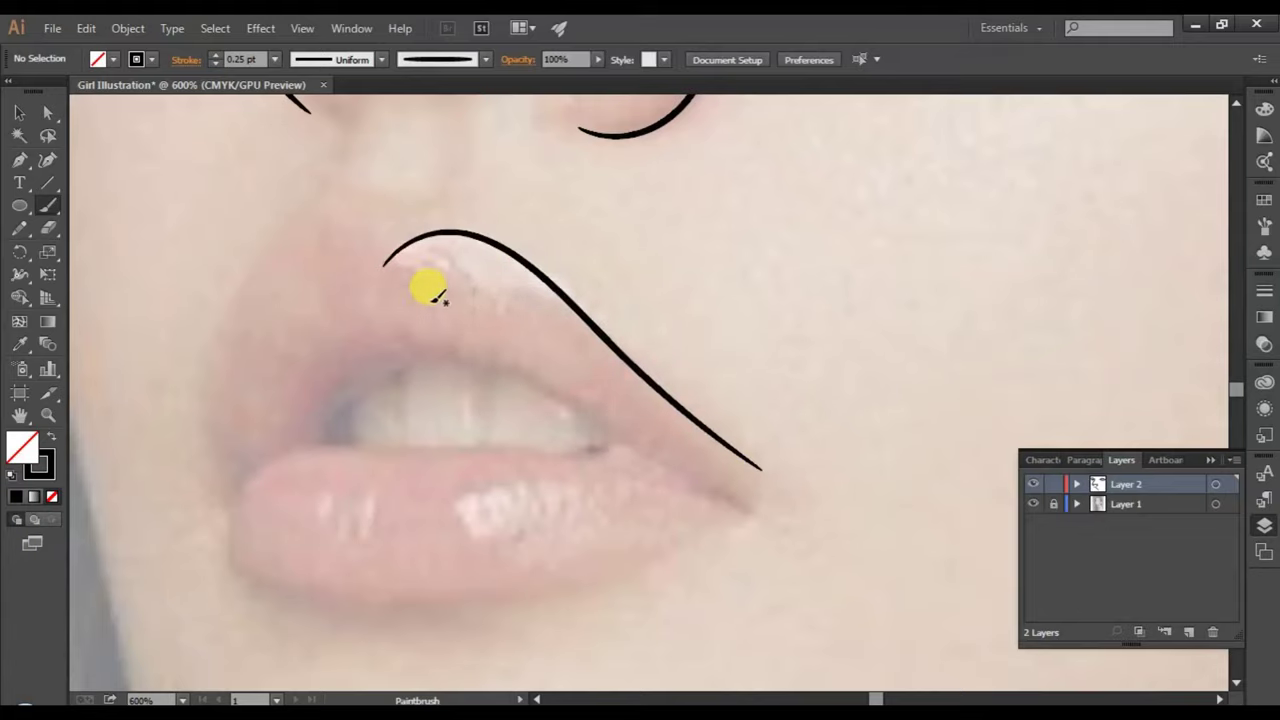
- Trace the left half of the upper lip, redrawing it until it fits
{"action": "mouse_move", "coordinate": [378, 258]}
{"action": "left_mouse_down"}
{"action": "mouse_move", "coordinate": [240, 290]}
{"action": "mouse_move", "coordinate": [206, 326]}
{"action": "mouse_move", "coordinate": [177, 429]}
{"action": "mouse_move", "coordinate": [150, 463]}
{"action": "mouse_move", "coordinate": [160, 474]}
{"action": "left_mouse_up"}
{"action": "scroll", "coordinate": [274, 525], "scroll_direction": "down", "scroll_amount": 3}
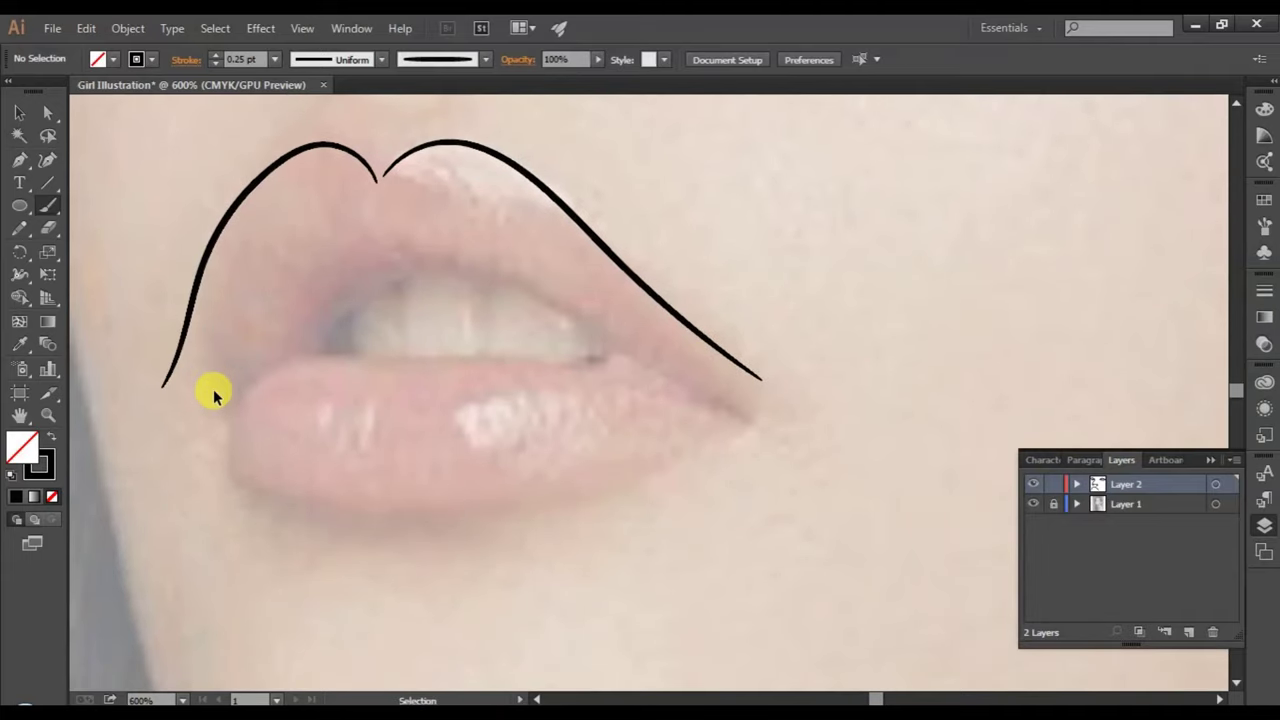
{"action": "key", "text": "ctrl+z"}
{"action": "scroll", "coordinate": [358, 222], "scroll_direction": "up", "scroll_amount": 2}
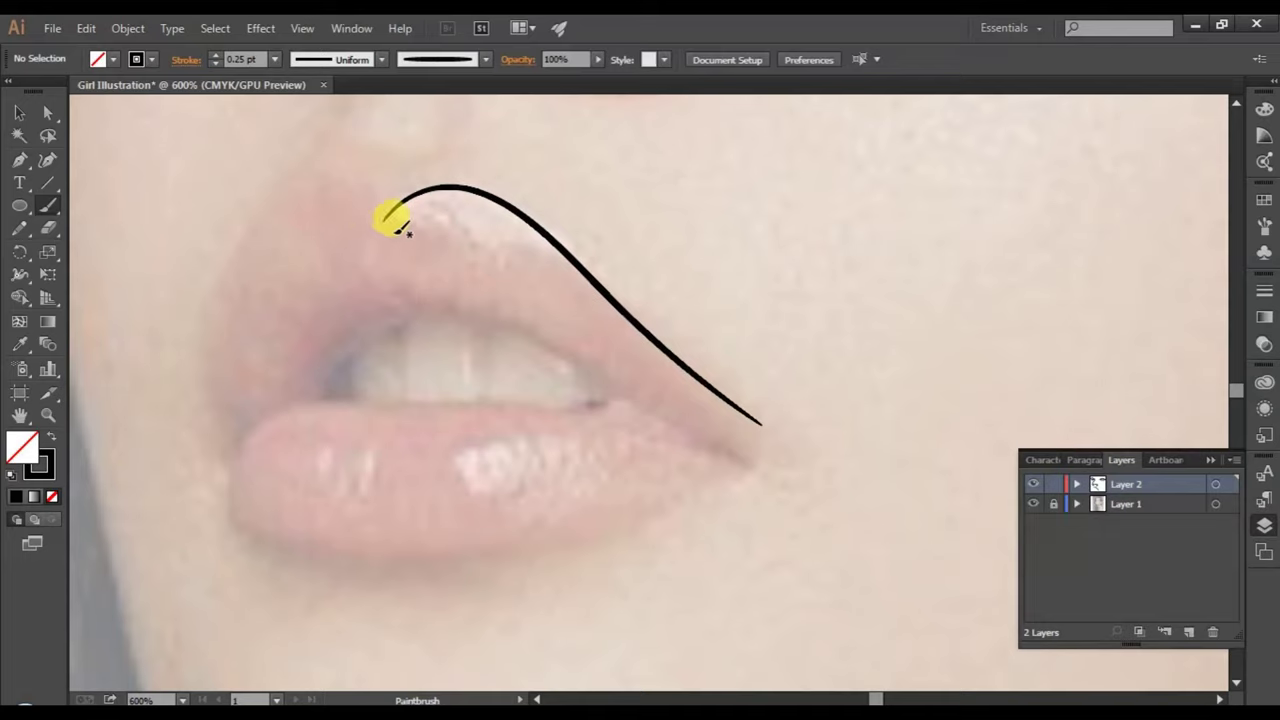
{"action": "mouse_move", "coordinate": [402, 224]}
{"action": "left_mouse_down"}
{"action": "mouse_move", "coordinate": [271, 226]}
{"action": "mouse_move", "coordinate": [229, 293]}
{"action": "mouse_move", "coordinate": [206, 382]}
{"action": "mouse_move", "coordinate": [168, 380]}
{"action": "left_mouse_up"}
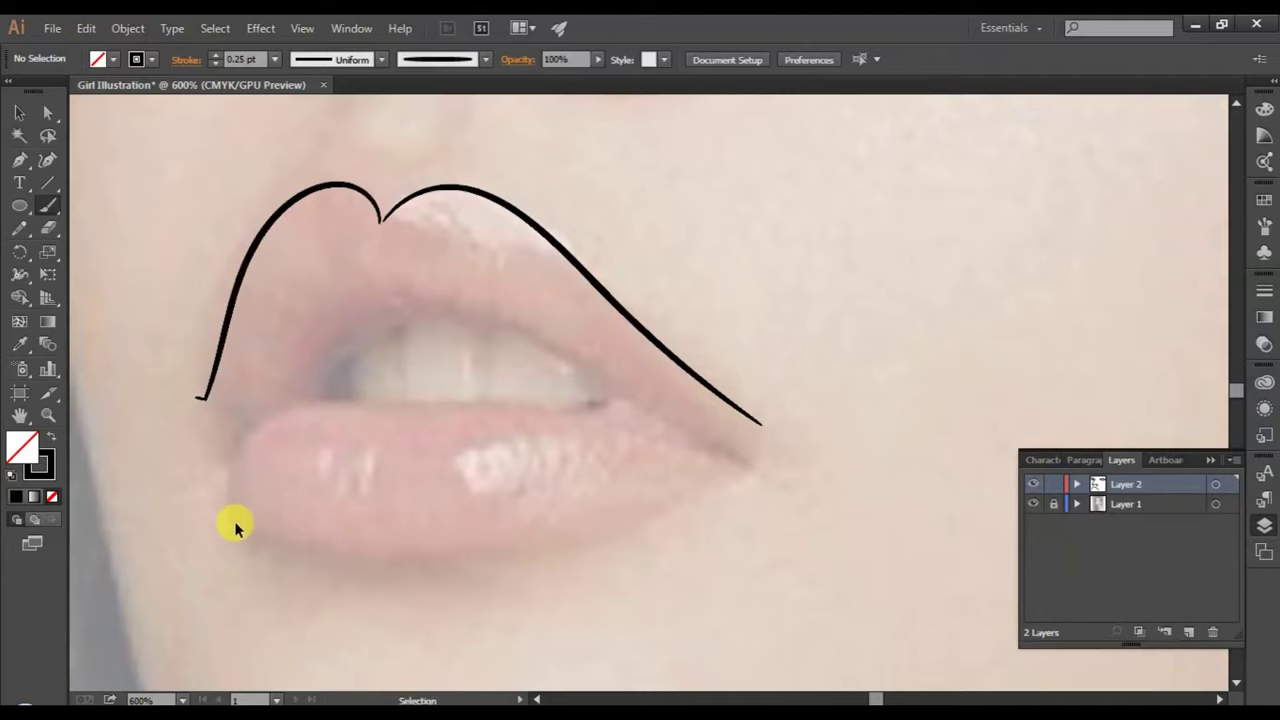
{"action": "key", "text": "ctrl+z"}
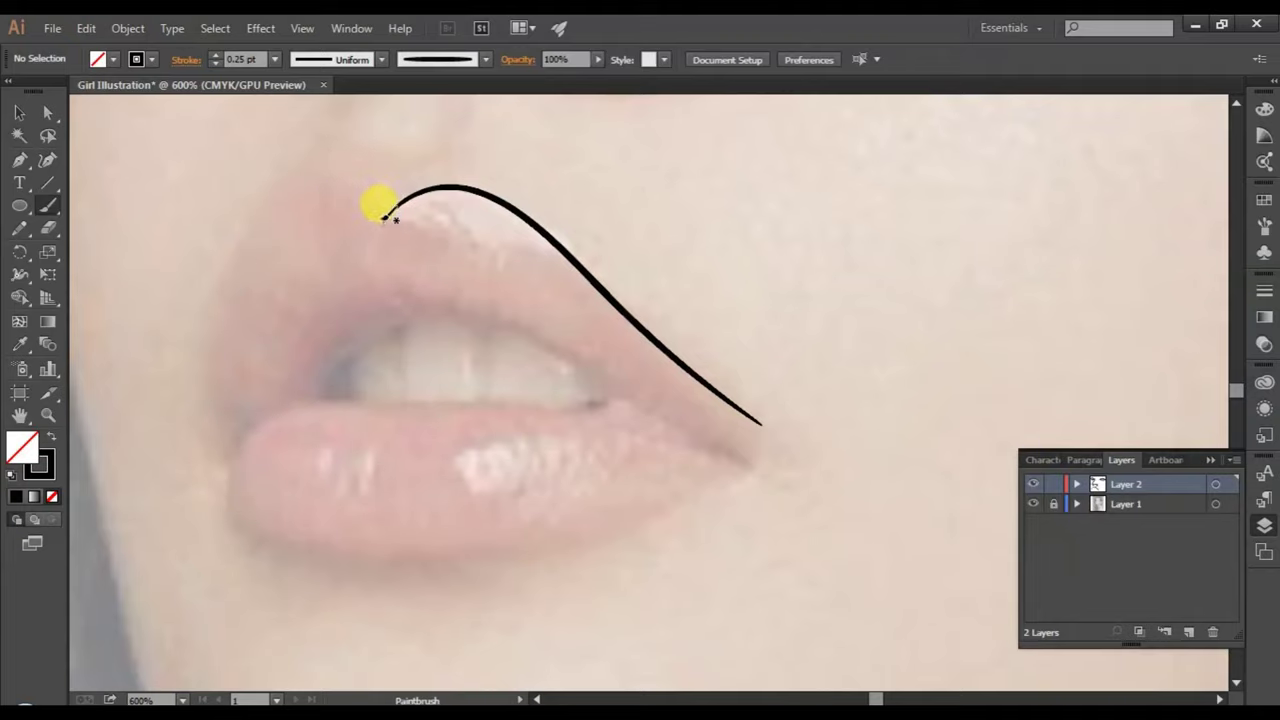
{"action": "mouse_move", "coordinate": [385, 217]}
{"action": "left_mouse_down"}
{"action": "mouse_move", "coordinate": [349, 177]}
{"action": "mouse_move", "coordinate": [323, 171]}
{"action": "mouse_move", "coordinate": [277, 194]}
{"action": "mouse_move", "coordinate": [222, 276]}
{"action": "mouse_move", "coordinate": [205, 354]}
{"action": "mouse_move", "coordinate": [236, 420]}
{"action": "left_mouse_up"}
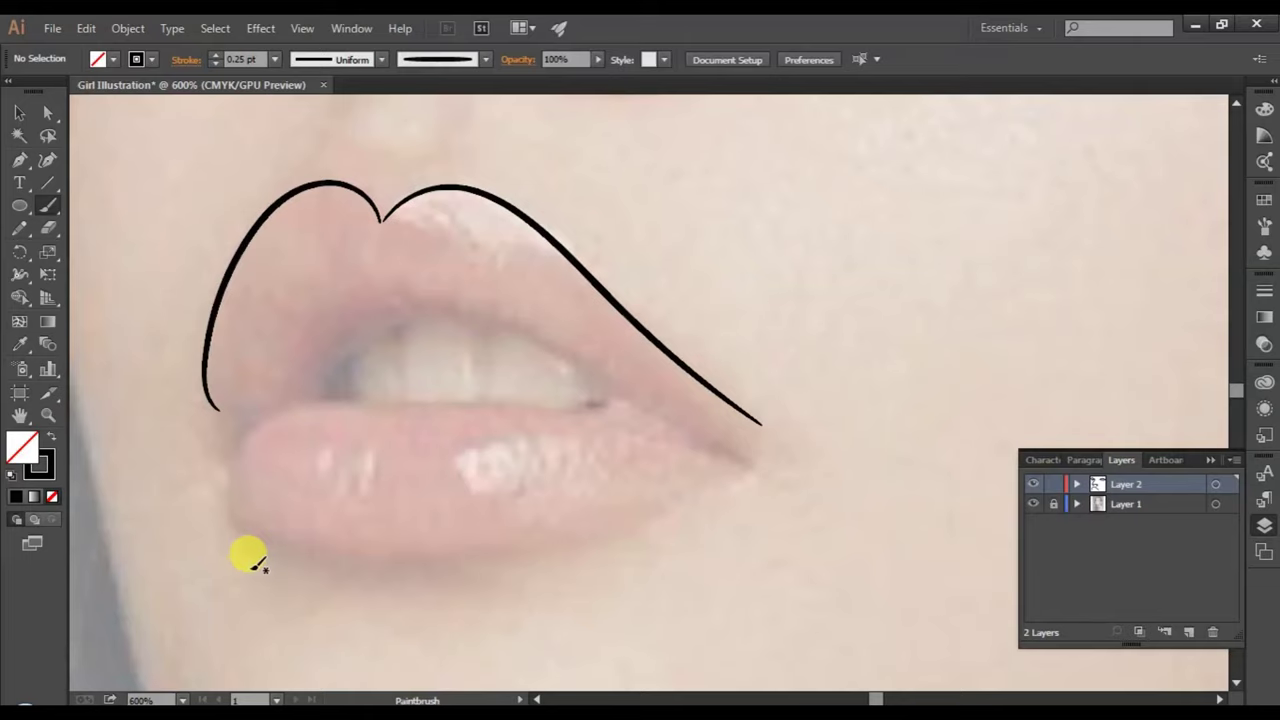
- Trace the lower lip outline and the upper and lower edges of the mouth opening
{"action": "mouse_move", "coordinate": [229, 459]}
{"action": "left_mouse_down"}
{"action": "mouse_move", "coordinate": [220, 489]}
{"action": "mouse_move", "coordinate": [234, 520]}
{"action": "mouse_move", "coordinate": [316, 553]}
{"action": "mouse_move", "coordinate": [459, 565]}
{"action": "mouse_move", "coordinate": [620, 538]}
{"action": "mouse_move", "coordinate": [743, 462]}
{"action": "left_mouse_up"}
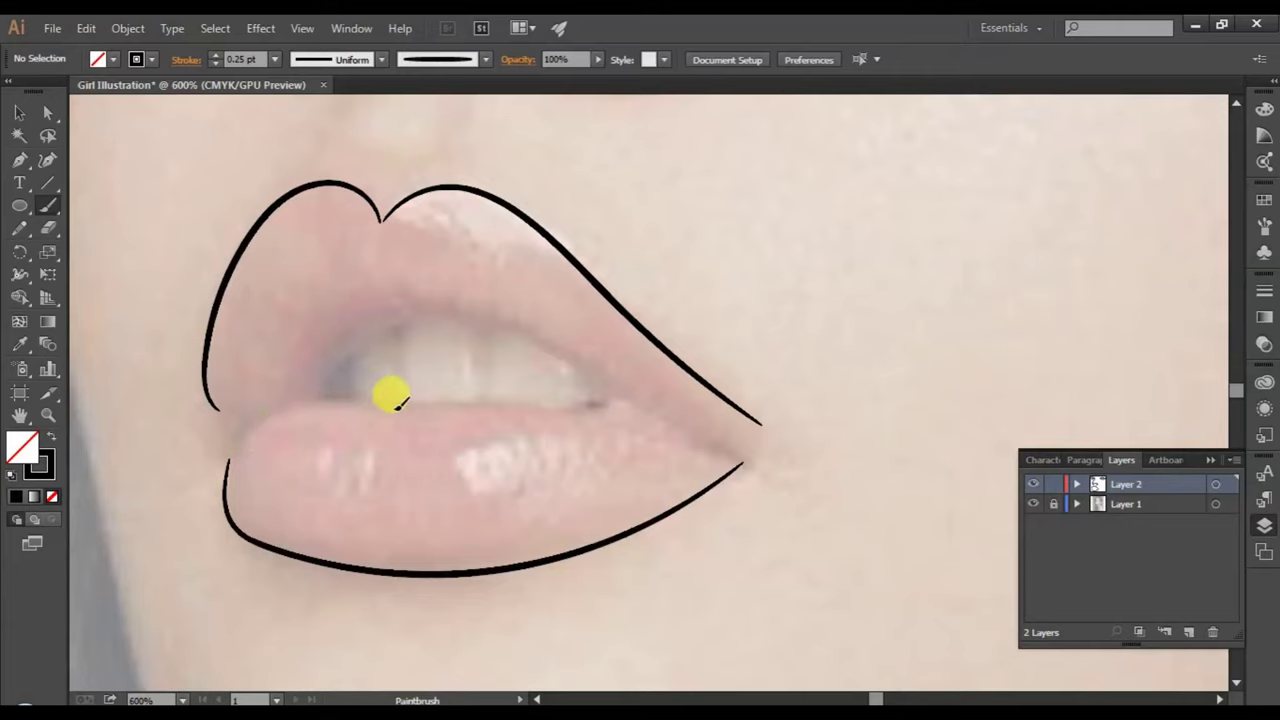
{"action": "left_click_drag", "start_coordinate": [605, 390], "coordinate": [610, 395]}
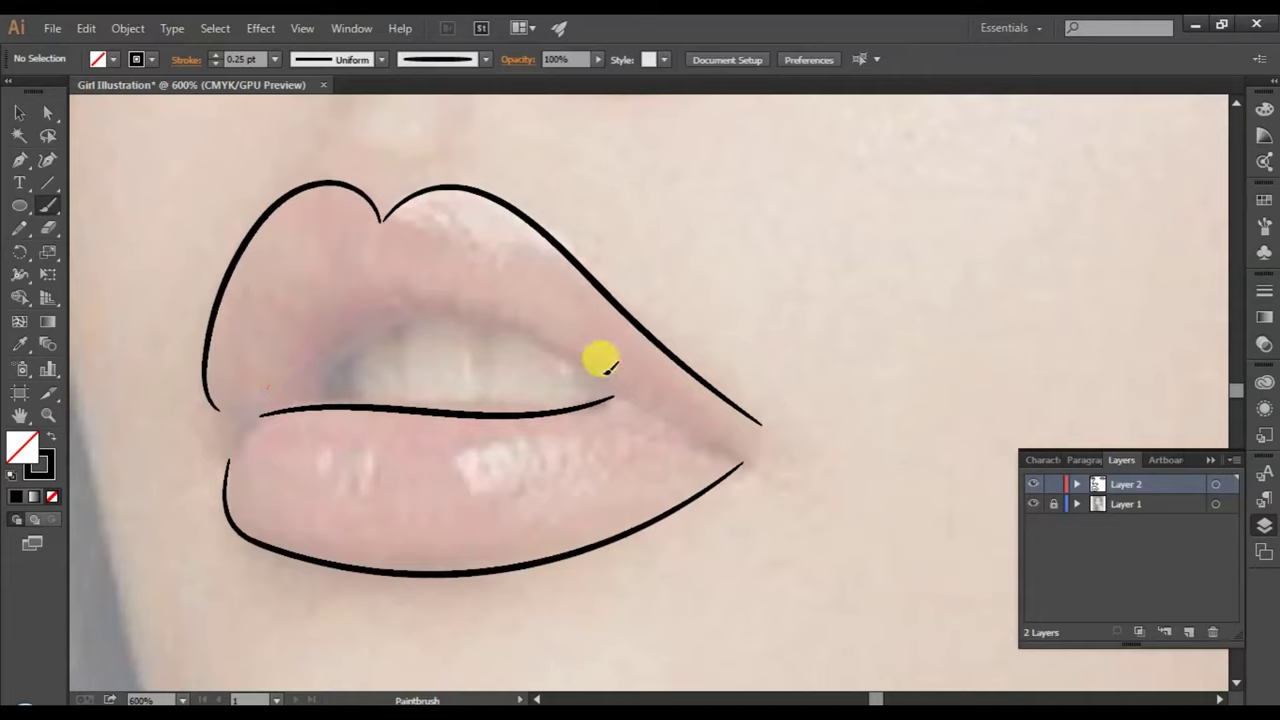
{"action": "left_click_drag", "start_coordinate": [553, 318], "coordinate": [655, 403]}
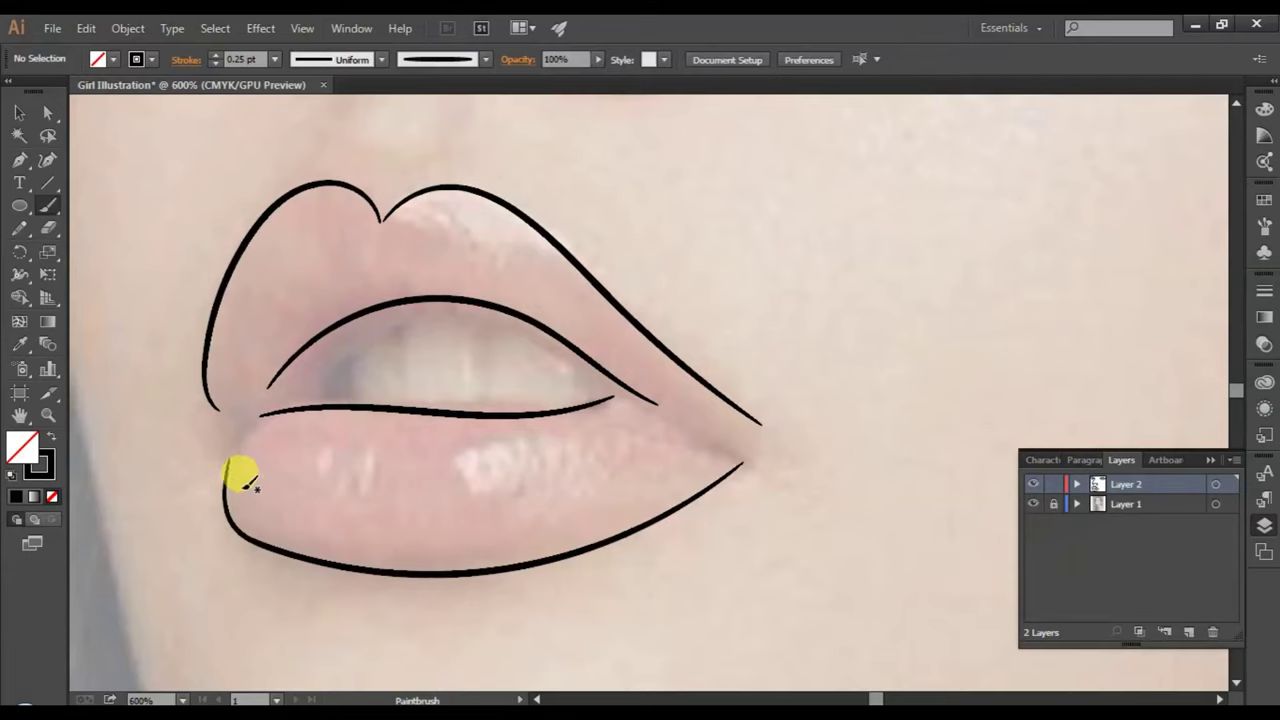
{"action": "scroll", "coordinate": [583, 497], "scroll_direction": "up", "scroll_amount": 2}
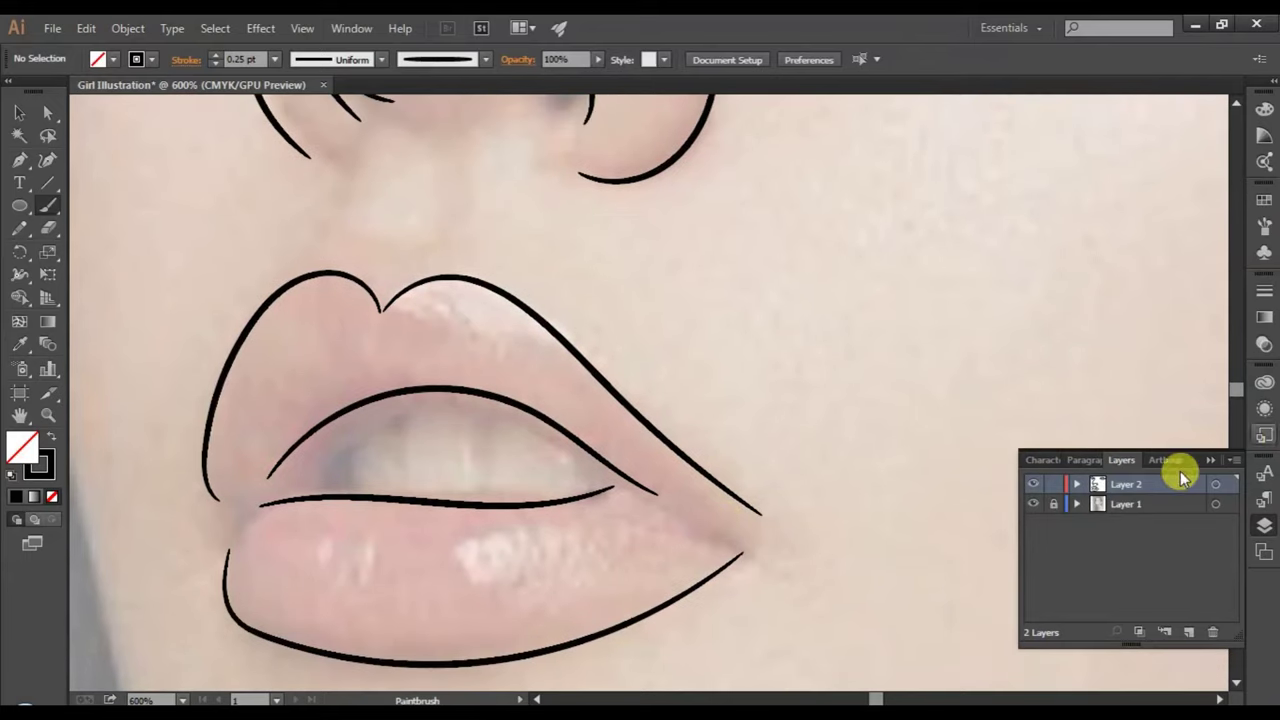
- Preview the line art by hiding the reference photo, then show the photo again
{"action": "left_click", "coordinate": [1035, 505]}
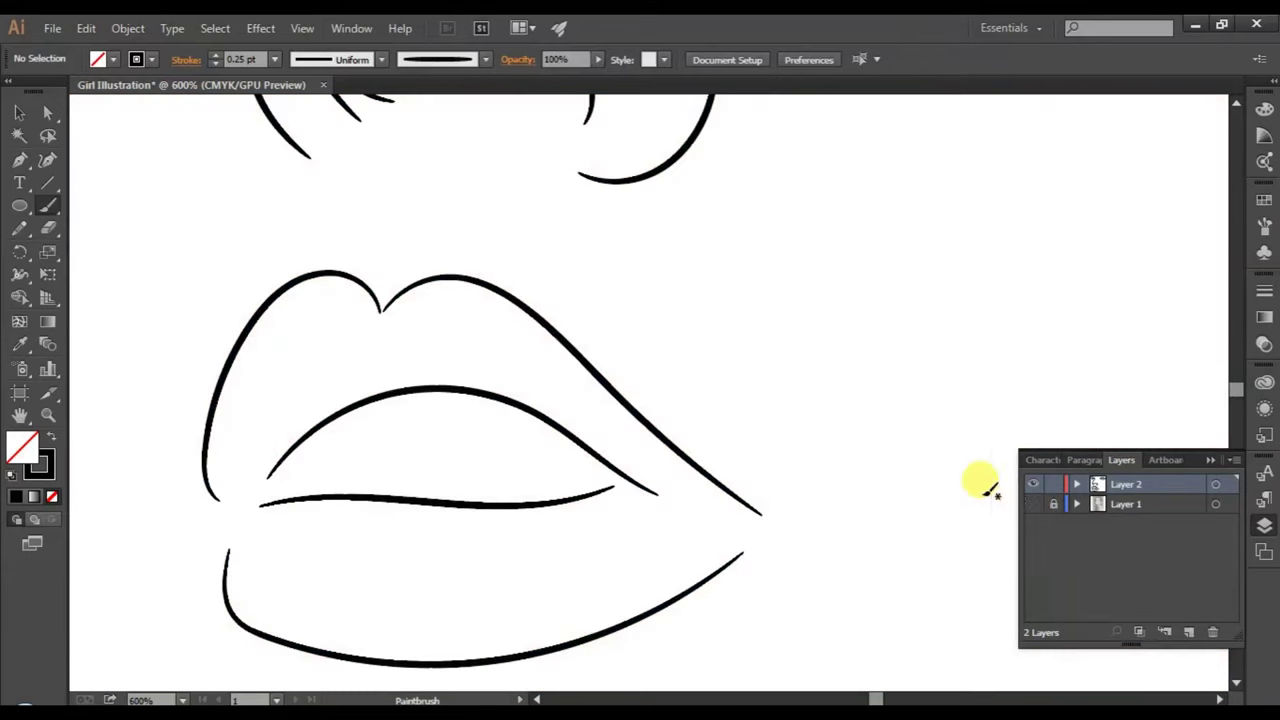
{"action": "scroll", "coordinate": [848, 429], "scroll_direction": "down", "scroll_amount": 2}
{"action": "scroll", "coordinate": [848, 429], "scroll_direction": "down", "scroll_amount": 2}
{"action": "scroll", "coordinate": [848, 429], "scroll_direction": "down", "scroll_amount": 1}
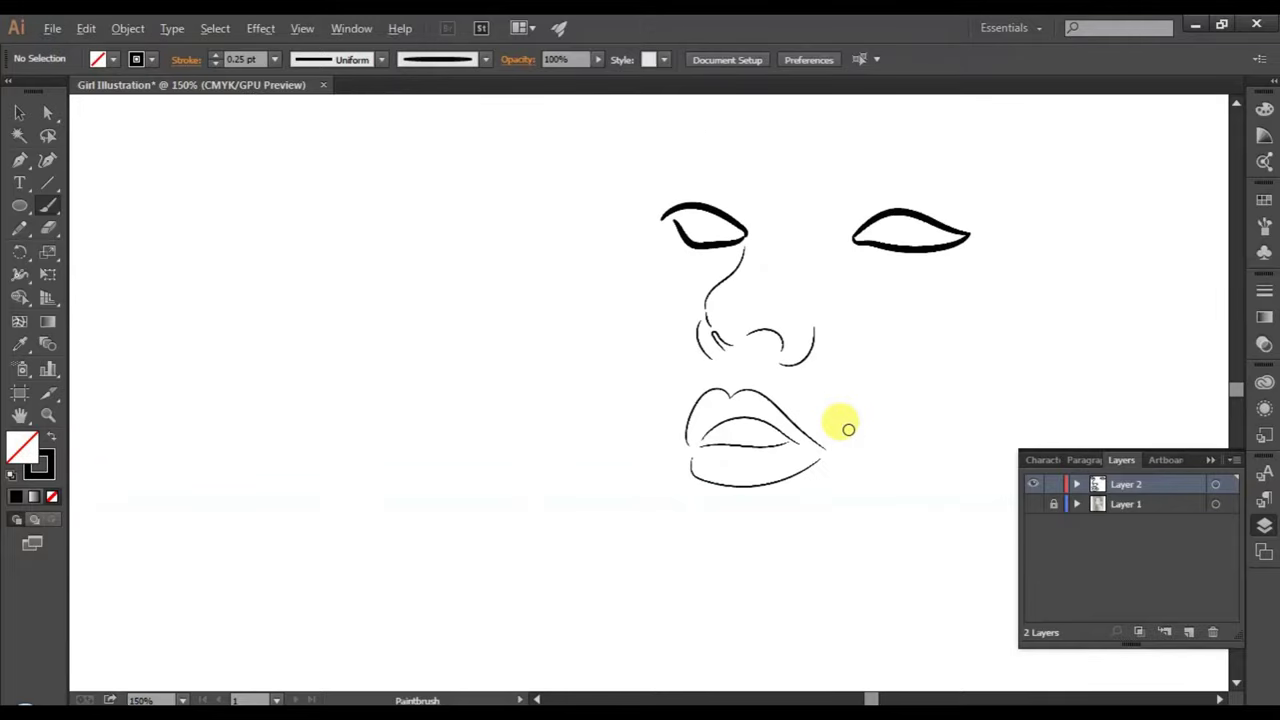
{"action": "scroll", "coordinate": [848, 429], "scroll_direction": "up", "scroll_amount": 1}
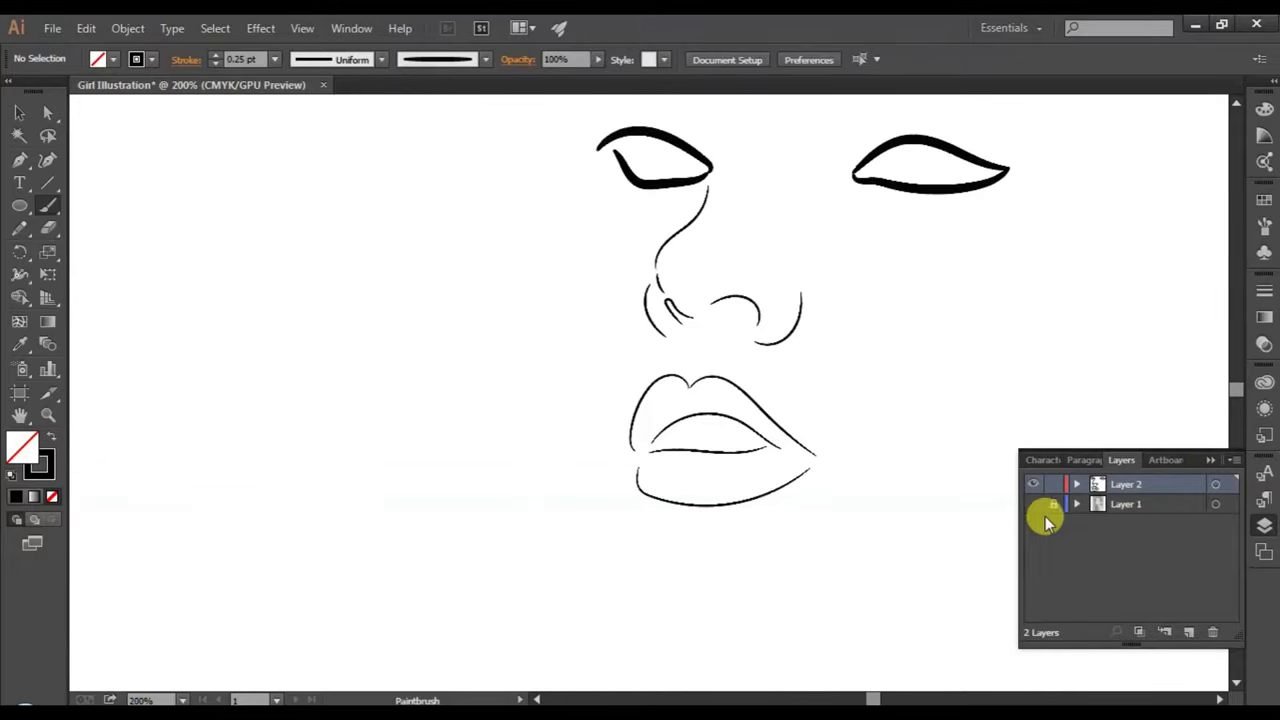
{"action": "left_click", "coordinate": [1033, 504]}
- Set the right lower lid and both left eye lids to 0.25 pt stroke
{"action": "left_click", "coordinate": [22, 113]}
{"action": "scroll", "coordinate": [1025, 335], "scroll_direction": "up", "scroll_amount": 1}
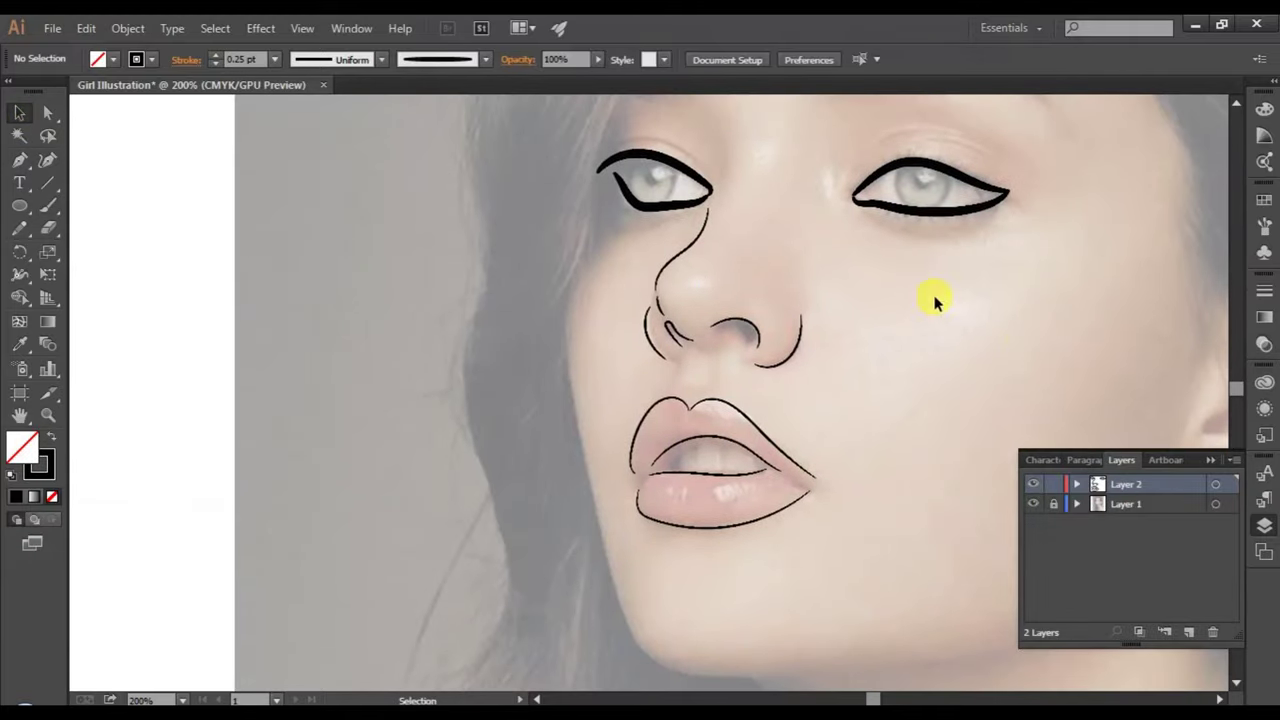
{"action": "left_click", "coordinate": [942, 210]}
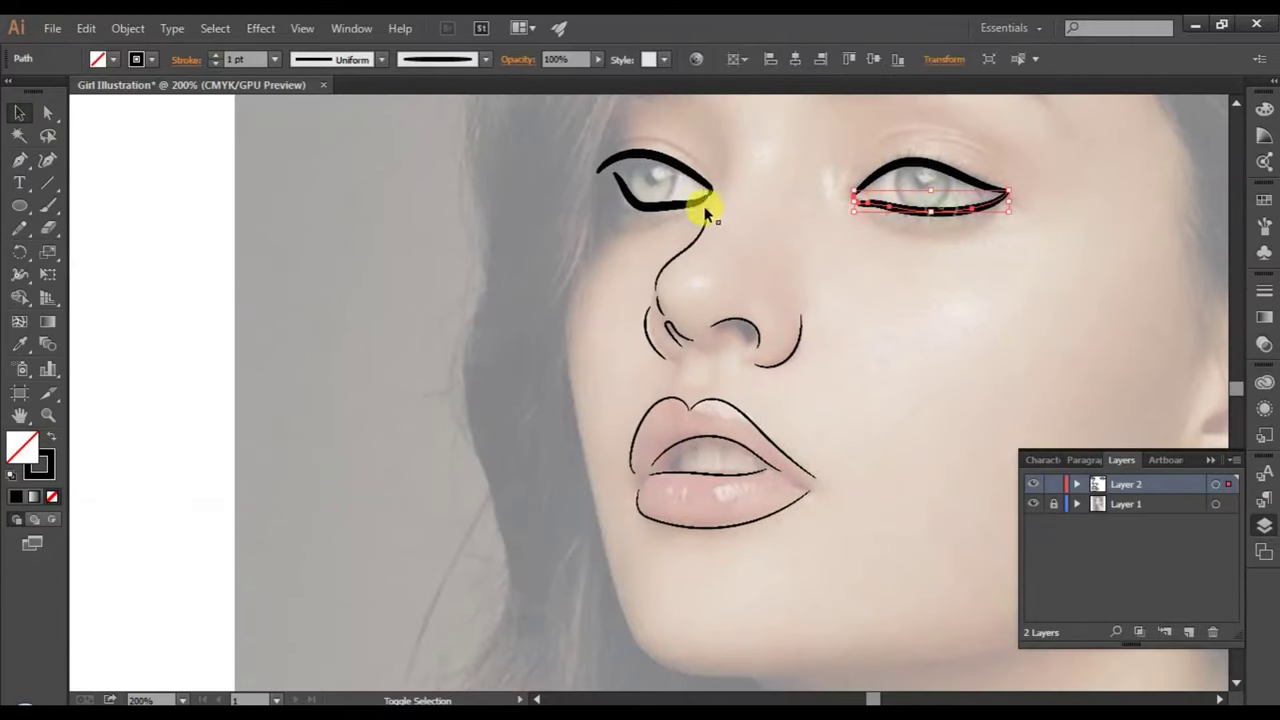
{"action": "left_click", "coordinate": [693, 204], "text": "shift"}
{"action": "left_click", "coordinate": [690, 172], "text": "shift"}
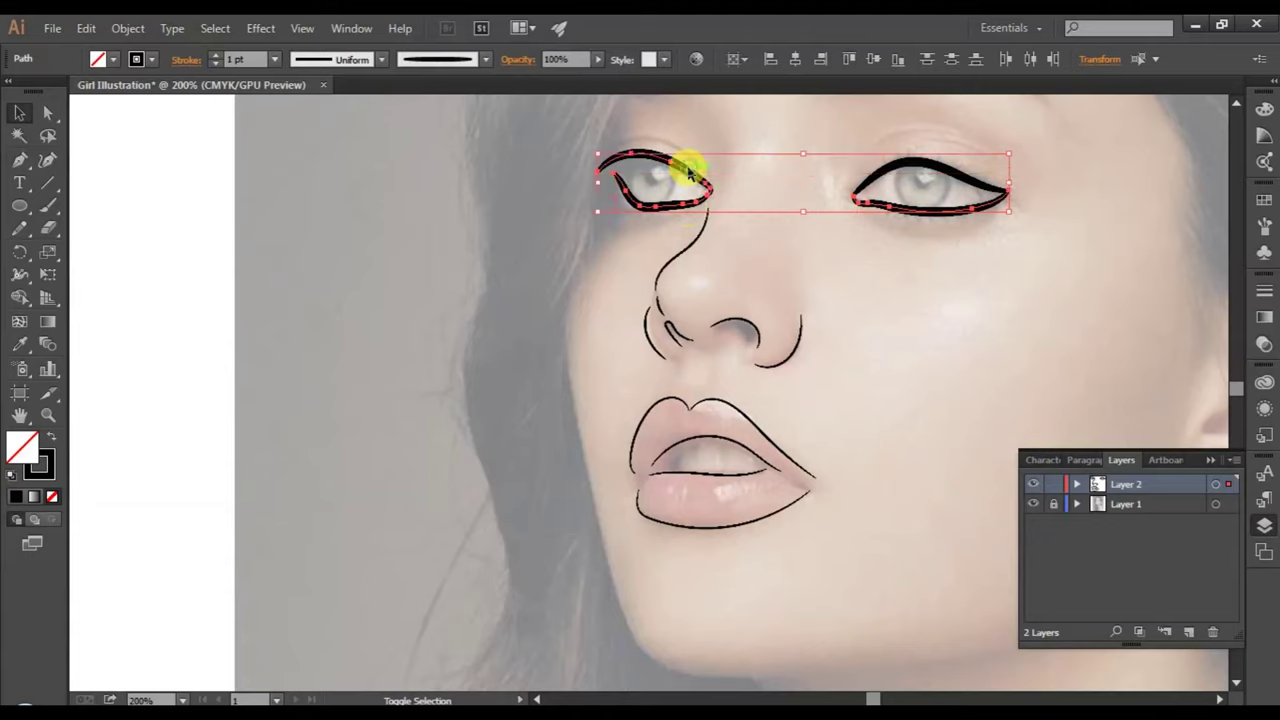
{"action": "left_click", "coordinate": [274, 59]}
{"action": "left_click", "coordinate": [290, 80]}
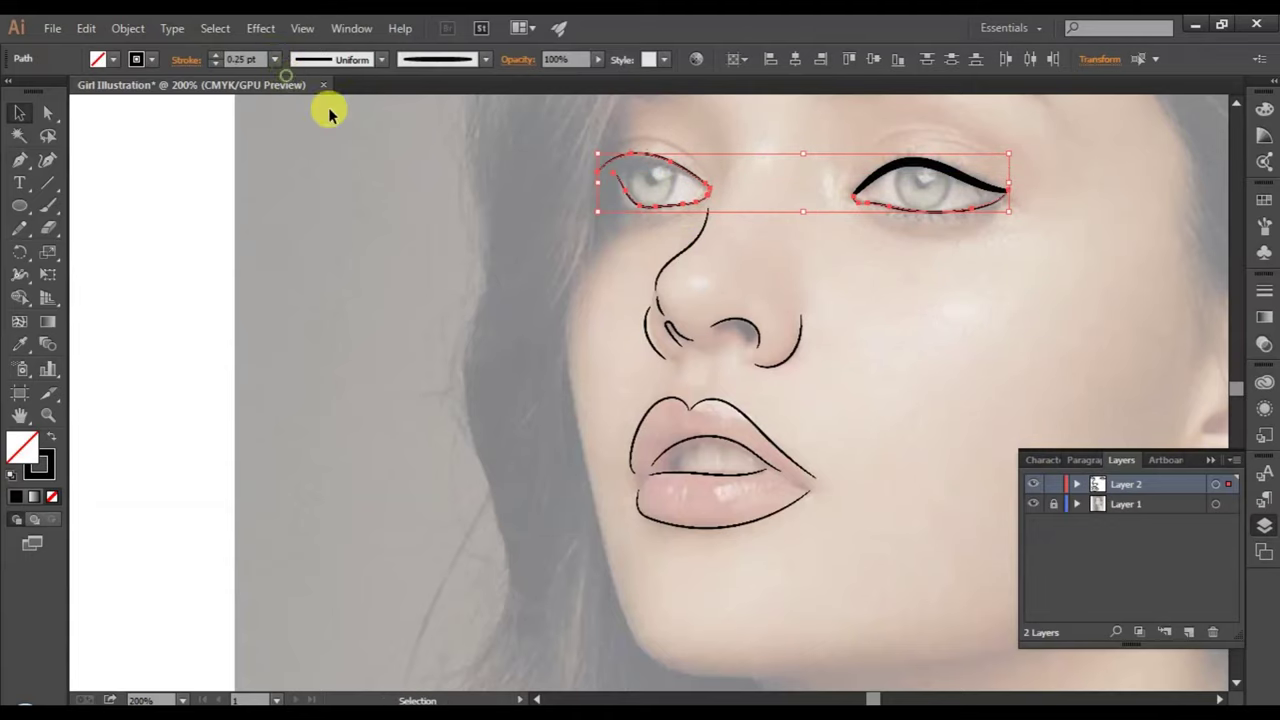
- Set the right eye's upper lid to 0.25 pt and check the left lower lid
{"action": "left_click", "coordinate": [414, 243]}
{"action": "left_click", "coordinate": [912, 168]}
{"action": "left_click", "coordinate": [274, 59]}
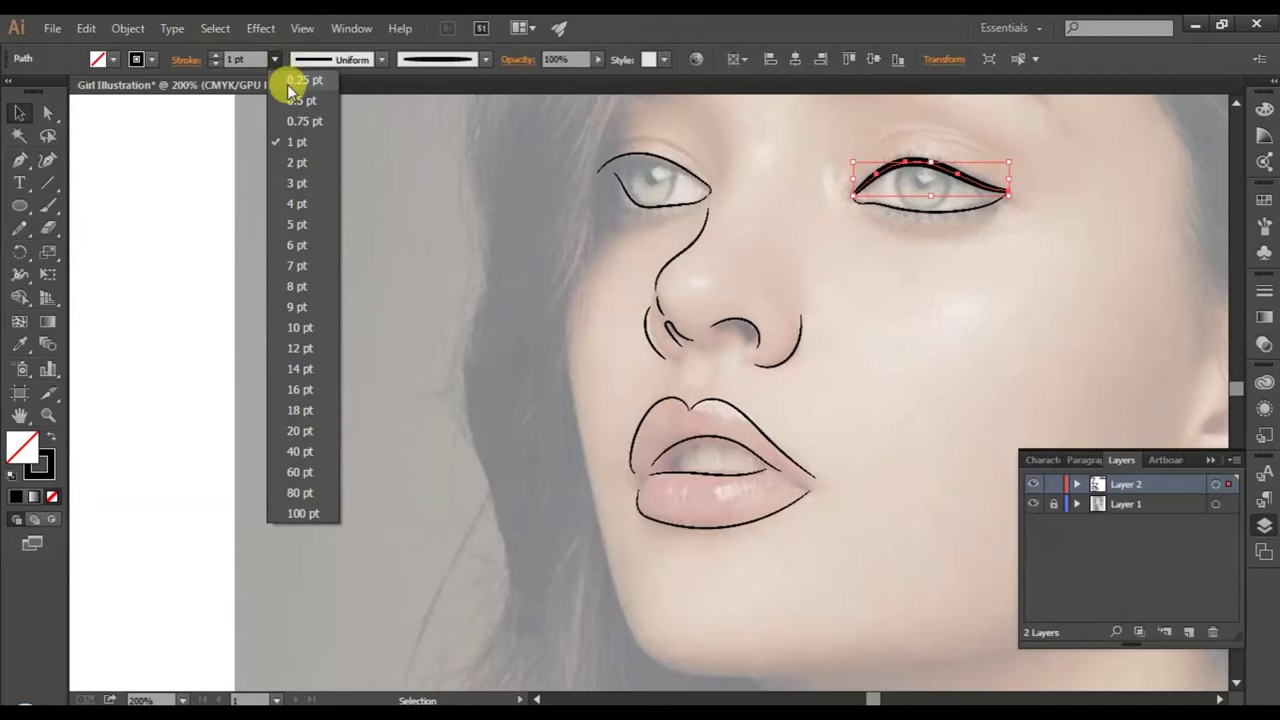
{"action": "left_click", "coordinate": [290, 82]}
{"action": "left_click", "coordinate": [416, 178]}
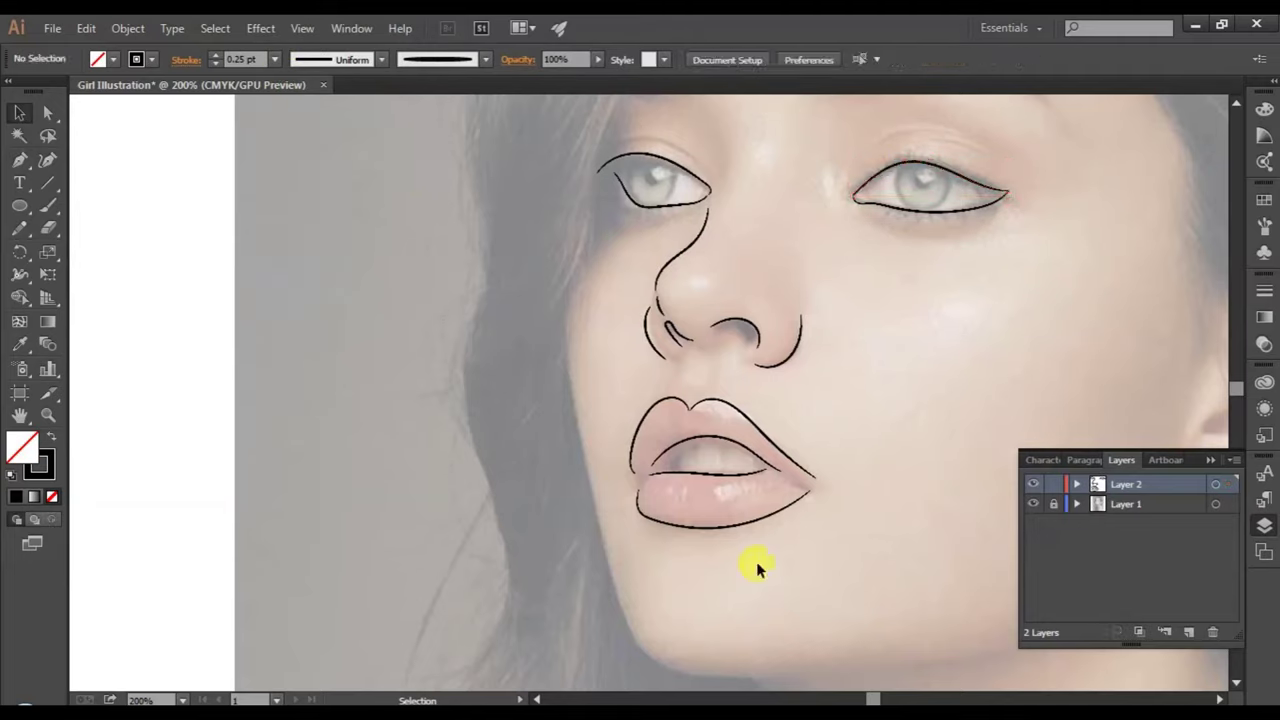
{"action": "left_click", "coordinate": [652, 196]}
{"action": "left_click", "coordinate": [664, 210]}
{"action": "scroll", "coordinate": [651, 224], "scroll_direction": "up", "scroll_amount": 2}
{"action": "left_click", "coordinate": [48, 206]}
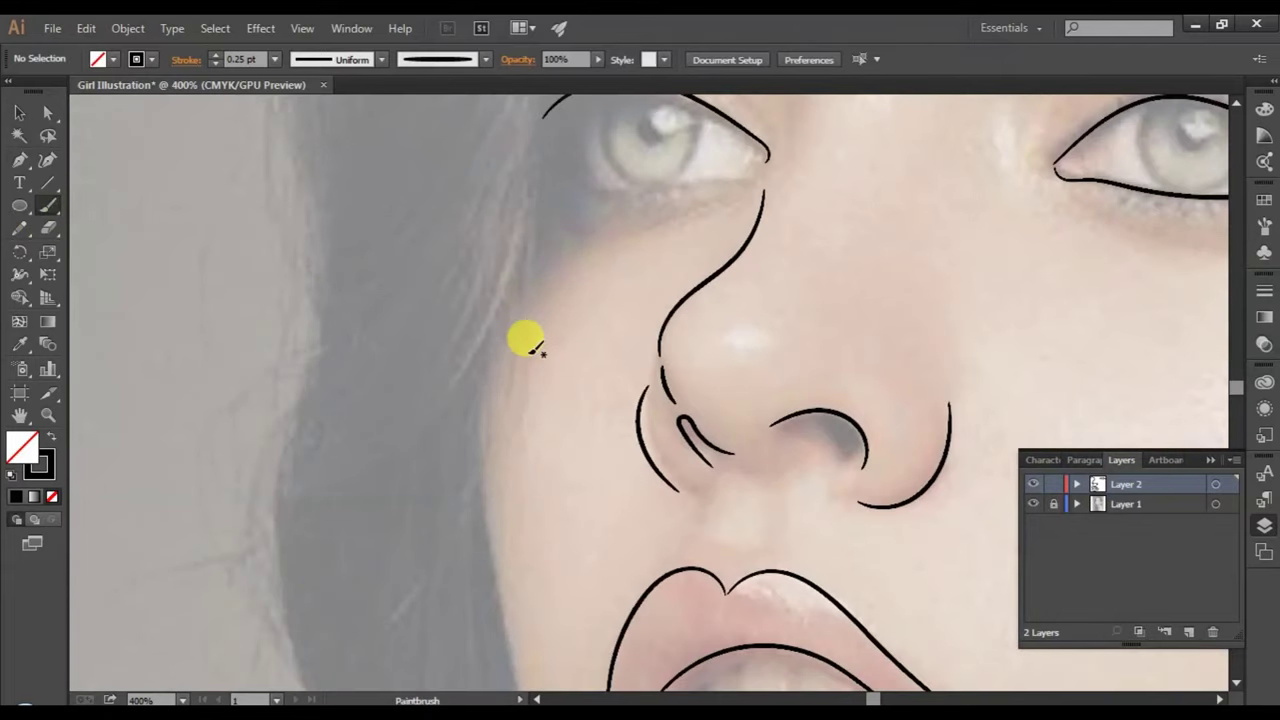
- Trace the left eye's lower eyelid at close zoom, then zoom out and toggle Layer 1 to compare
{"action": "scroll", "coordinate": [560, 340], "scroll_direction": "up", "scroll_amount": 1}
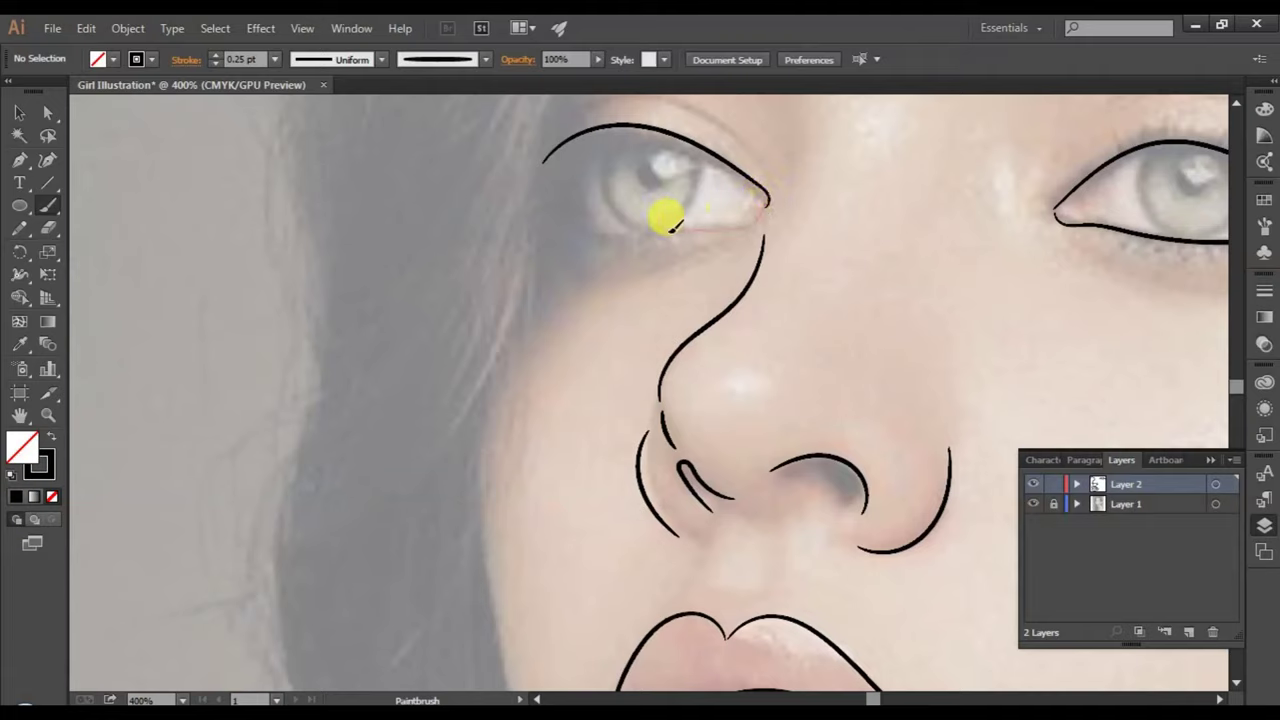
{"action": "left_click_drag", "start_coordinate": [543, 160], "coordinate": [762, 224]}
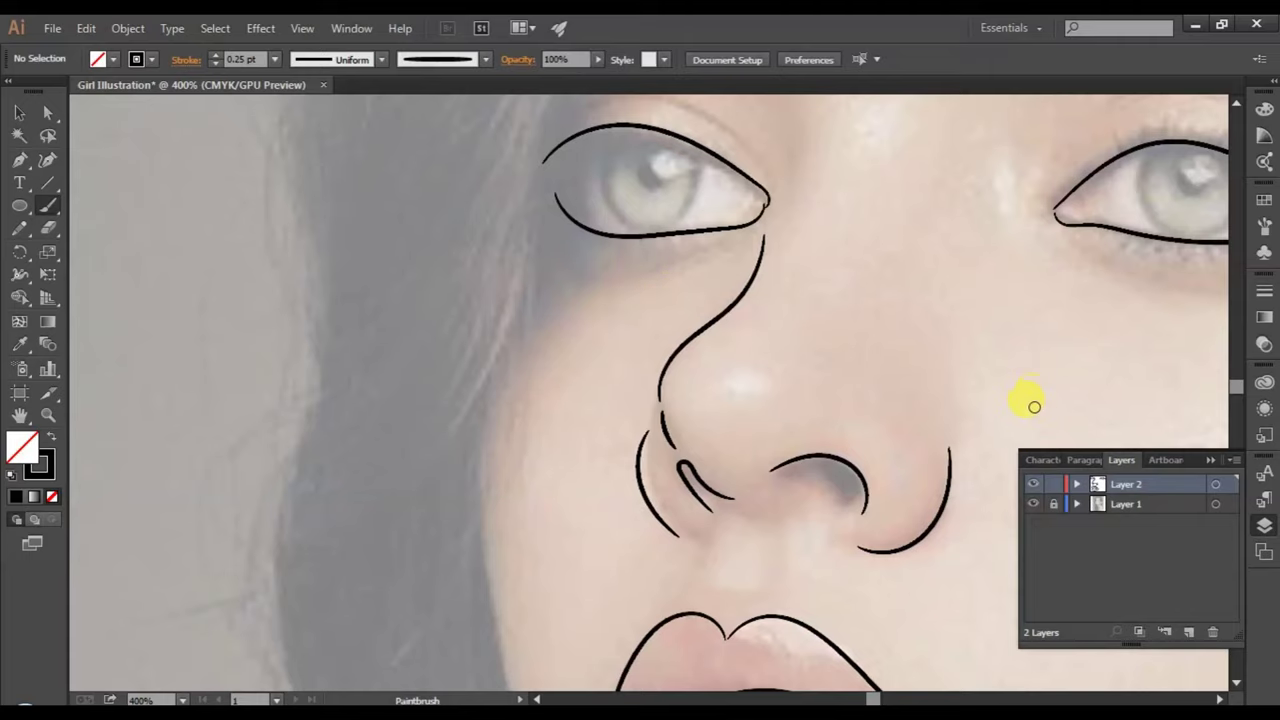
{"action": "scroll", "coordinate": [1034, 406], "scroll_direction": "down", "scroll_amount": 1}
{"action": "scroll", "coordinate": [1034, 406], "scroll_direction": "down", "scroll_amount": 1}
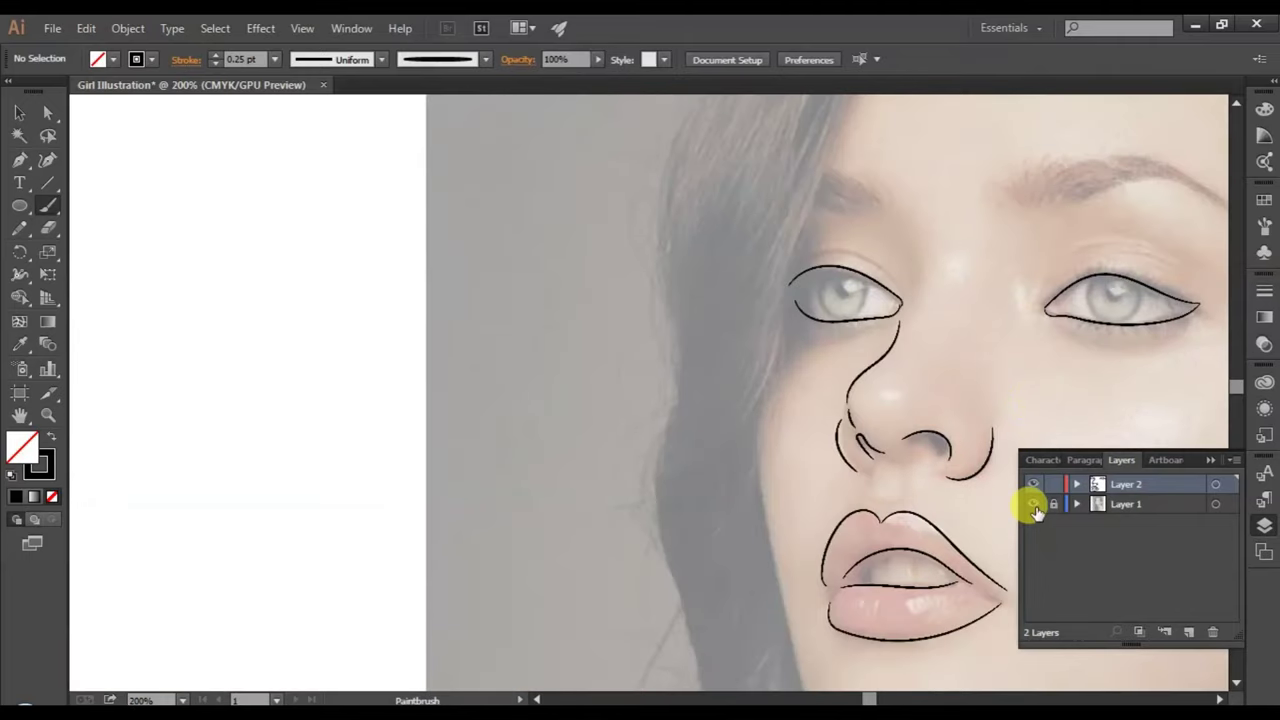
{"action": "left_click", "coordinate": [1033, 486]}
{"action": "left_click", "coordinate": [1033, 486]}
{"action": "left_click", "coordinate": [1033, 504]}
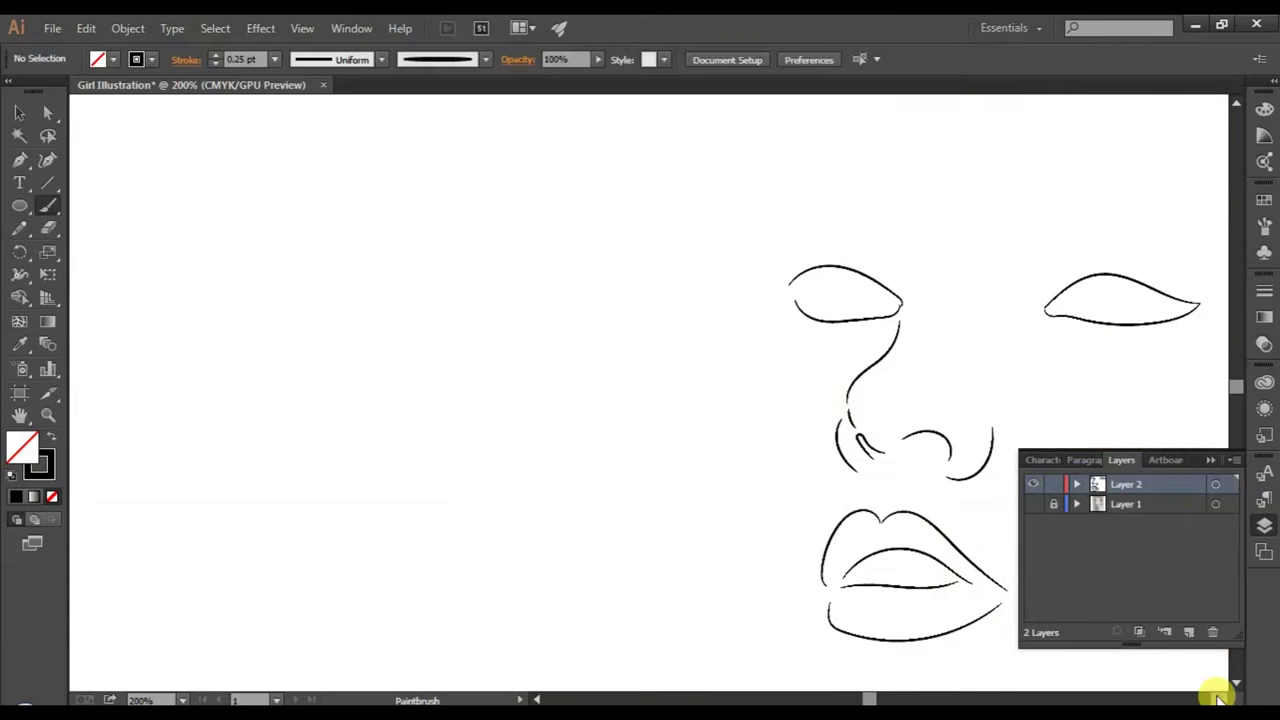
{"action": "scroll", "coordinate": [1217, 697], "scroll_direction": "left", "scroll_amount": 2}
{"action": "scroll", "coordinate": [1217, 697], "scroll_direction": "left", "scroll_amount": 2}
{"action": "scroll", "coordinate": [1217, 697], "scroll_direction": "left", "scroll_amount": 1}
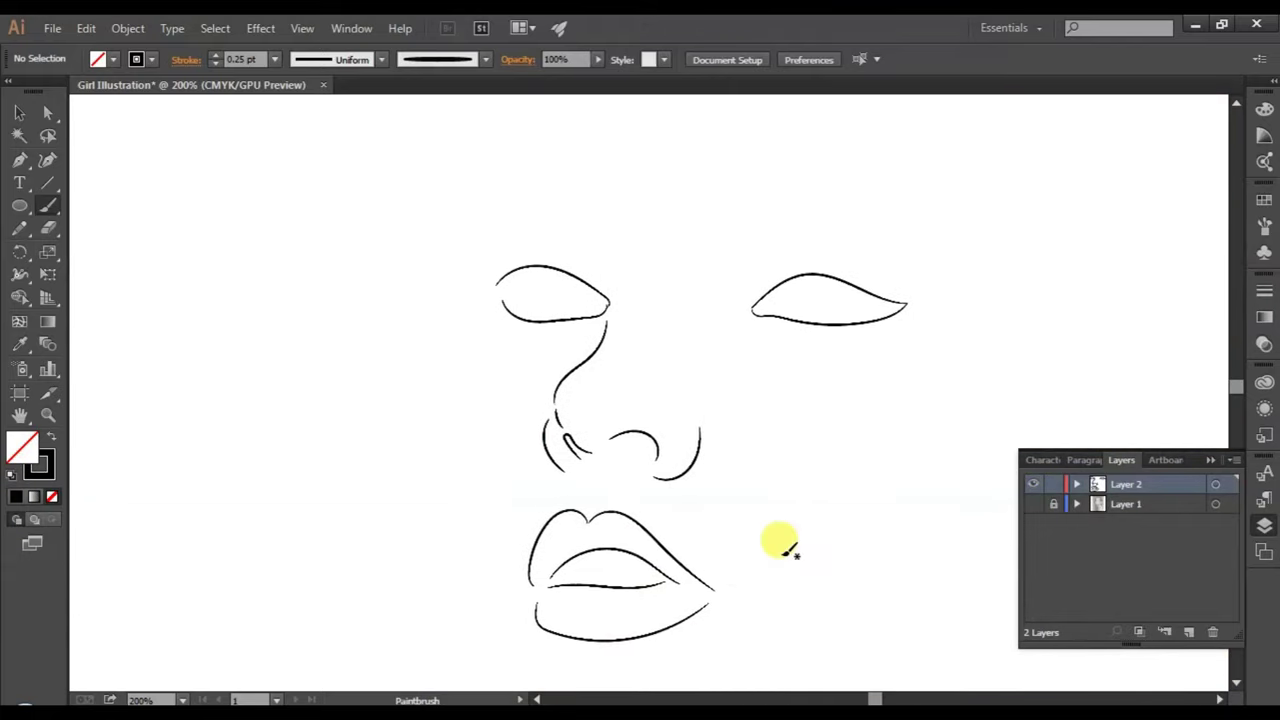
{"action": "left_click", "coordinate": [1033, 504]}
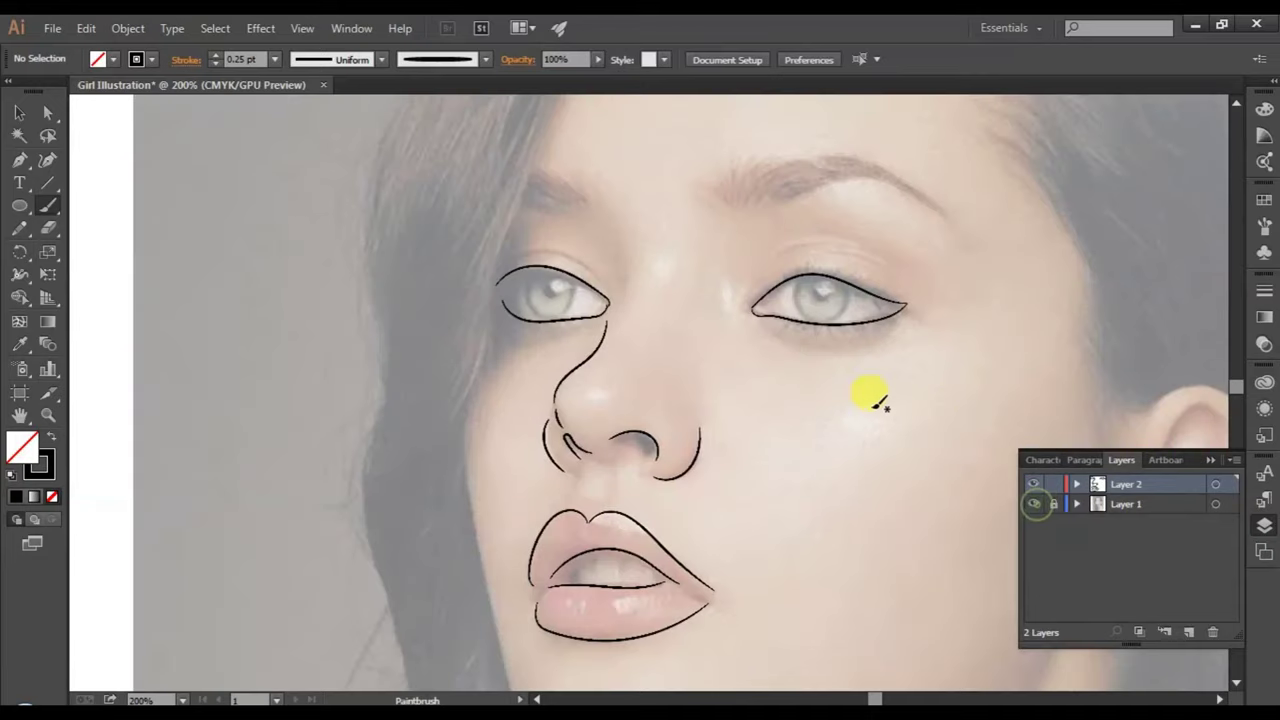
{"action": "key", "text": "ctrl+minus"}
{"action": "key", "text": "ctrl+minus"}
{"action": "scroll", "coordinate": [903, 460], "scroll_direction": "down", "scroll_amount": 2}
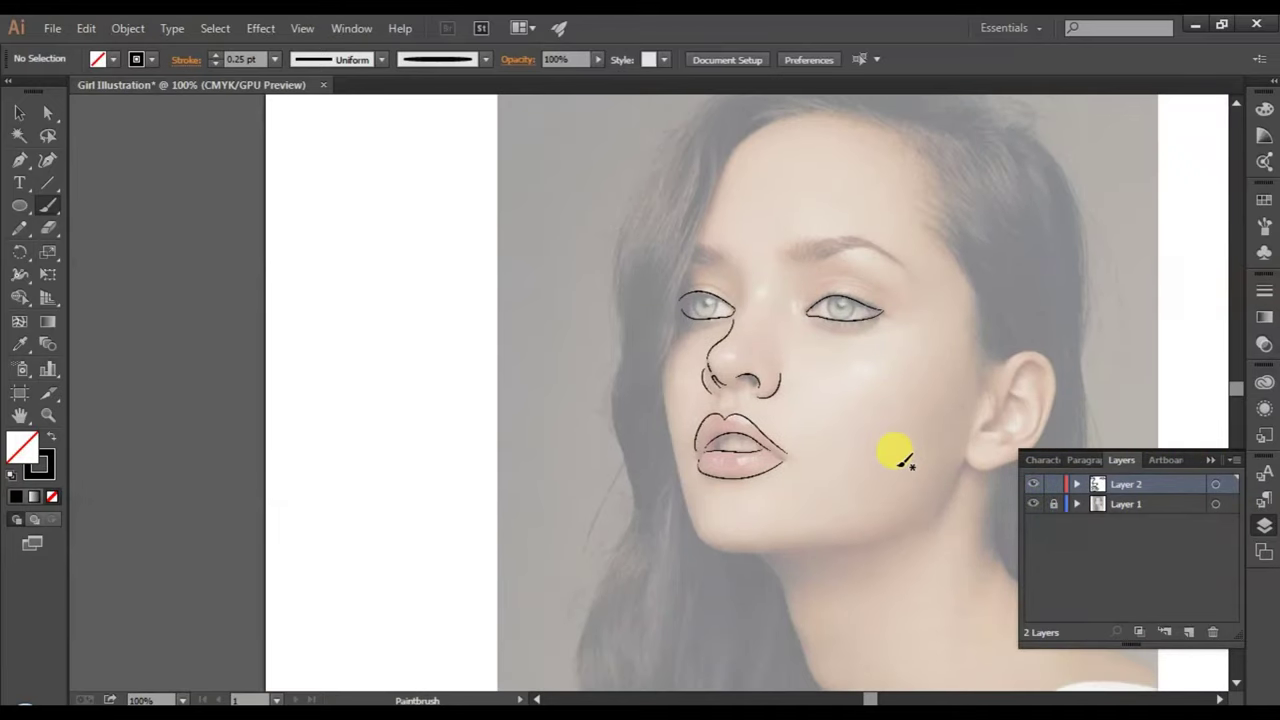
{"action": "scroll", "coordinate": [903, 460], "scroll_direction": "down", "scroll_amount": 2}
{"action": "scroll", "coordinate": [903, 460], "scroll_direction": "down", "scroll_amount": 2}
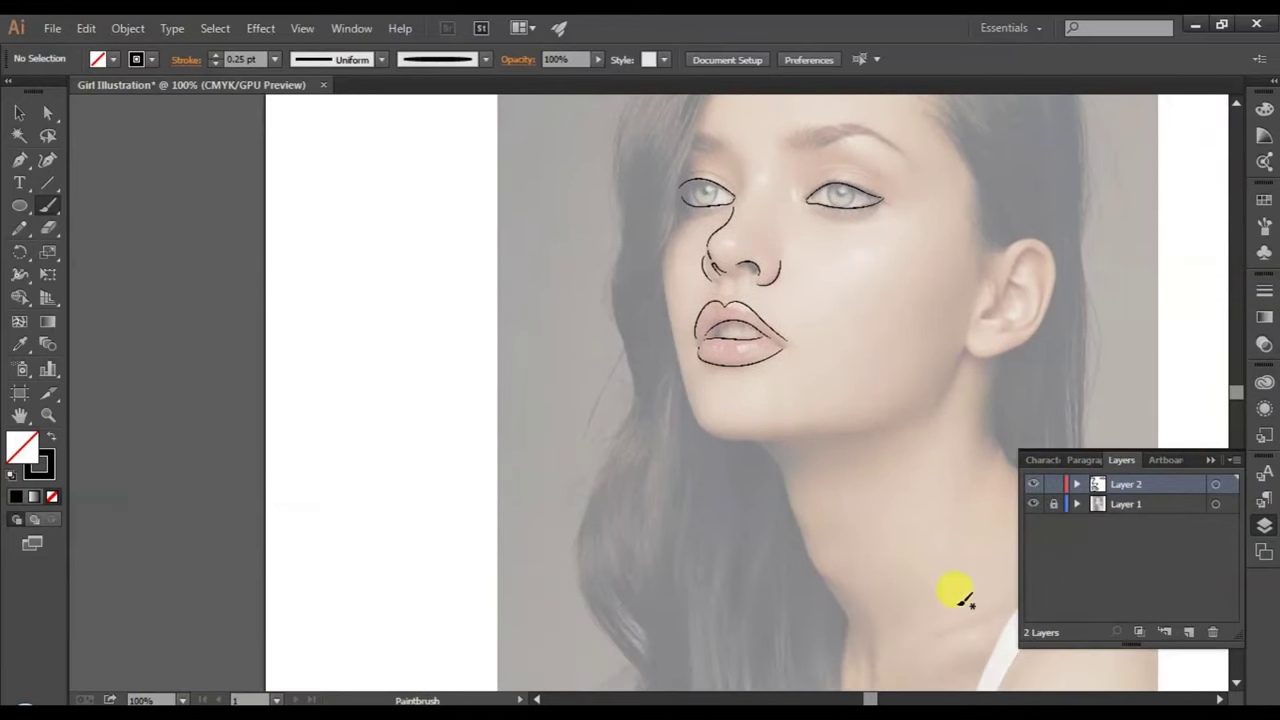
{"action": "scroll", "coordinate": [1218, 700], "scroll_direction": "right", "scroll_amount": 2}
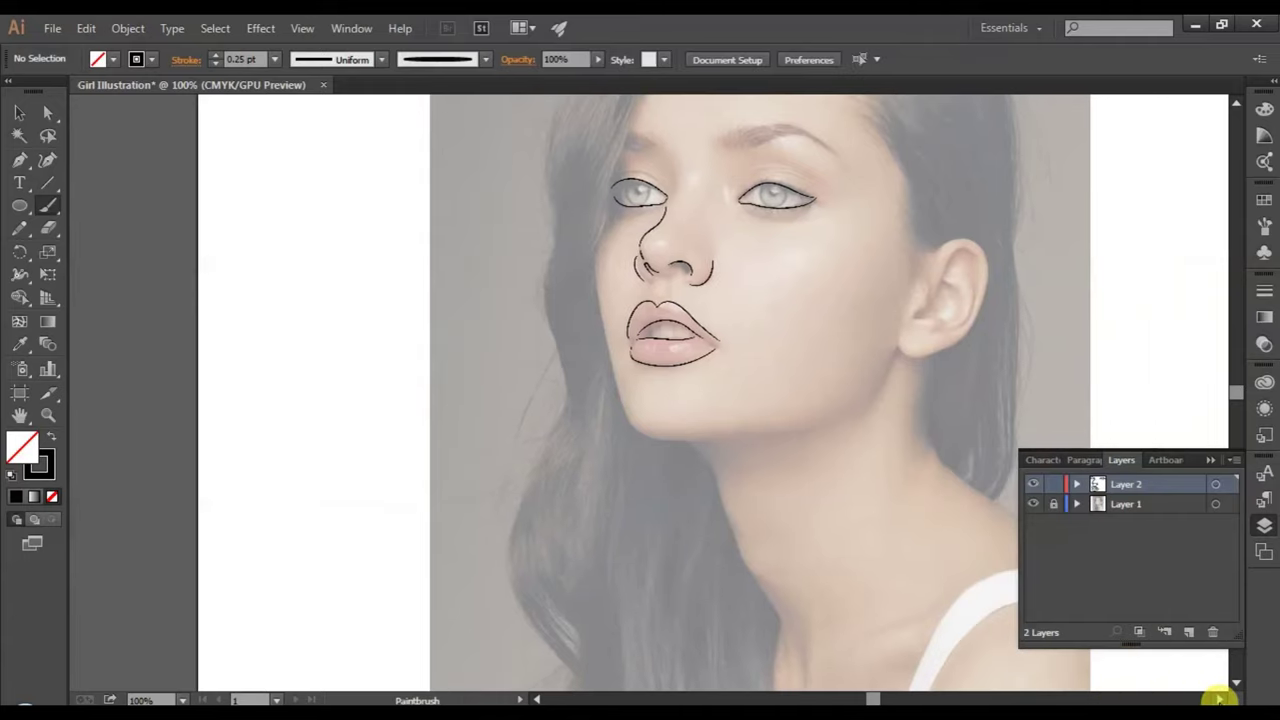
{"action": "scroll", "coordinate": [1218, 700], "scroll_direction": "right", "scroll_amount": 2}
{"action": "scroll", "coordinate": [806, 568], "scroll_direction": "up", "scroll_amount": 1}
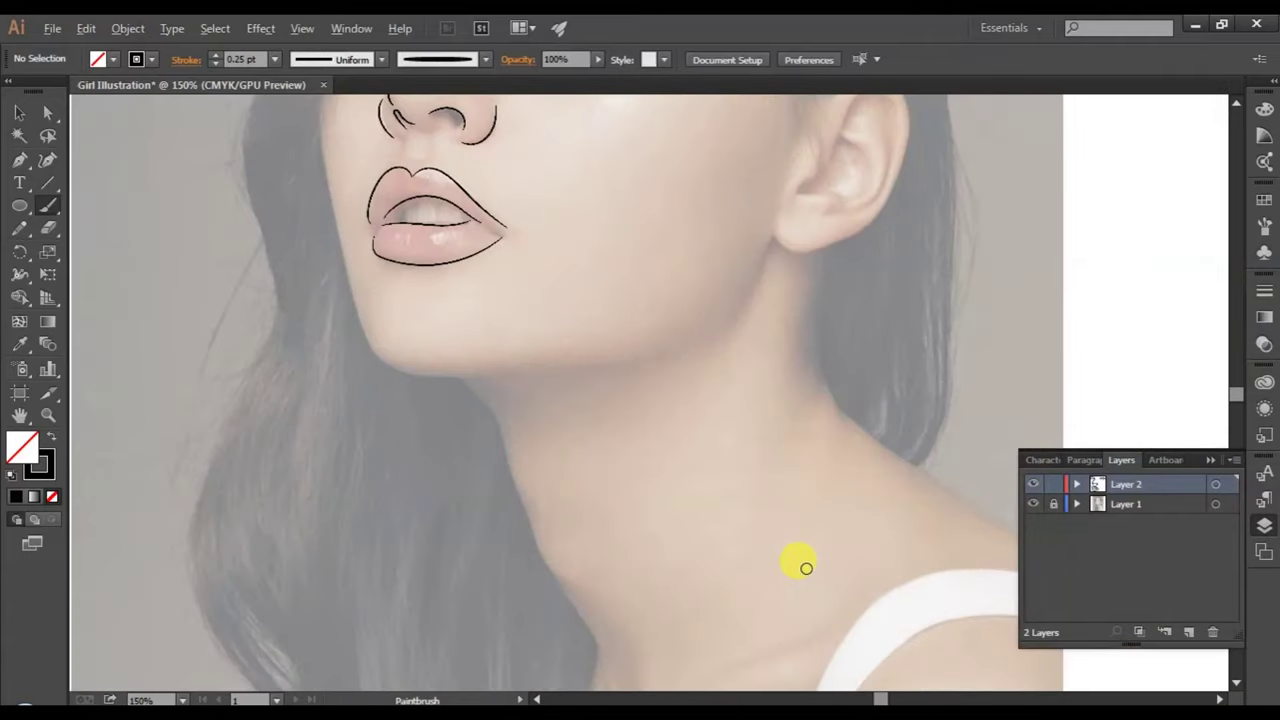
{"action": "scroll", "coordinate": [806, 568], "scroll_direction": "up", "scroll_amount": 1}
{"action": "scroll", "coordinate": [808, 560], "scroll_direction": "up", "scroll_amount": 2}
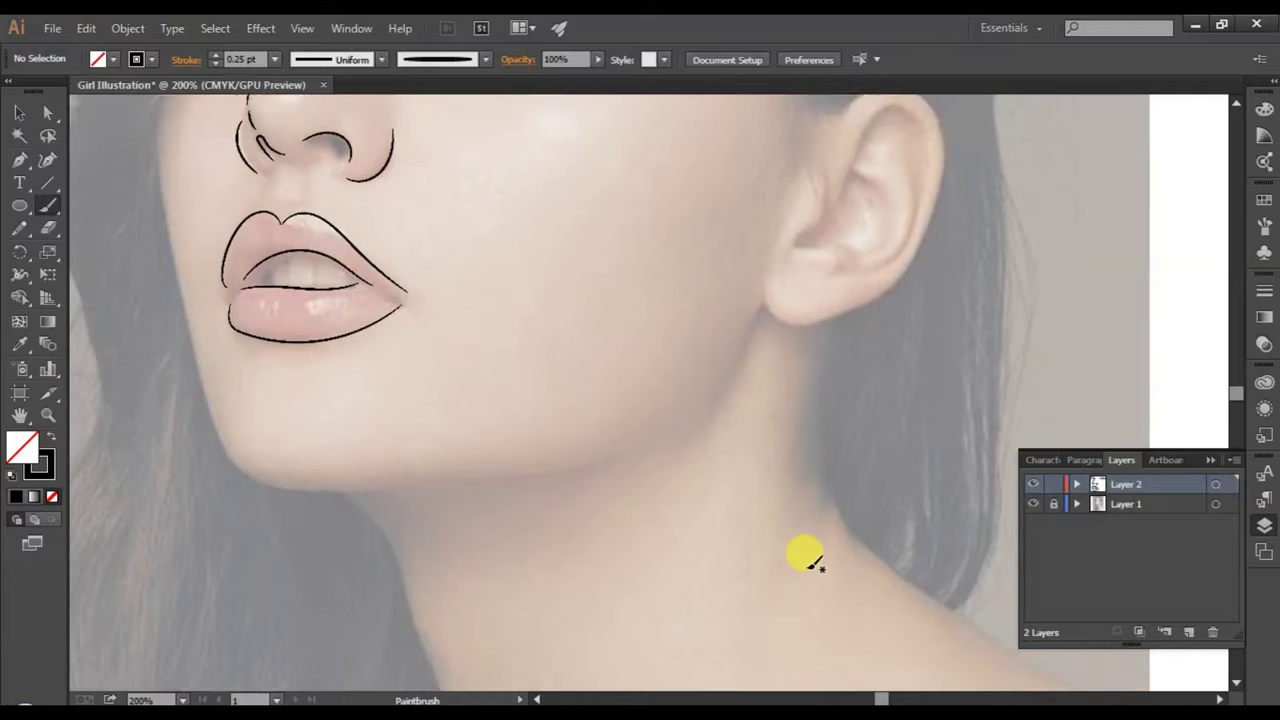
{"action": "scroll", "coordinate": [808, 560], "scroll_direction": "up", "scroll_amount": 2}
{"action": "scroll", "coordinate": [808, 560], "scroll_direction": "up", "scroll_amount": 2}
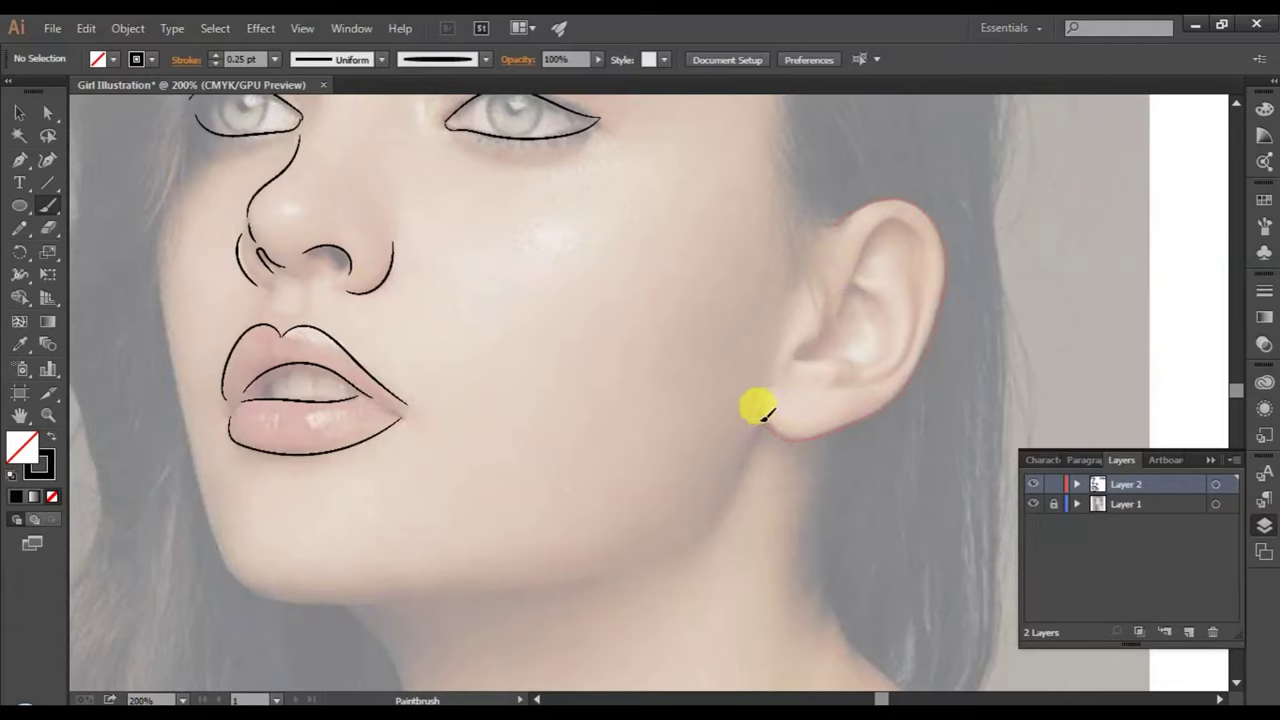
- Trace the ear's upper rim after undoing the first jaw and ear-top strokes
{"action": "mouse_move", "coordinate": [764, 414]}
{"action": "left_mouse_down"}
{"action": "mouse_move", "coordinate": [739, 458]}
{"action": "mouse_move", "coordinate": [646, 537]}
{"action": "mouse_move", "coordinate": [574, 563]}
{"action": "mouse_move", "coordinate": [418, 574]}
{"action": "left_mouse_up"}
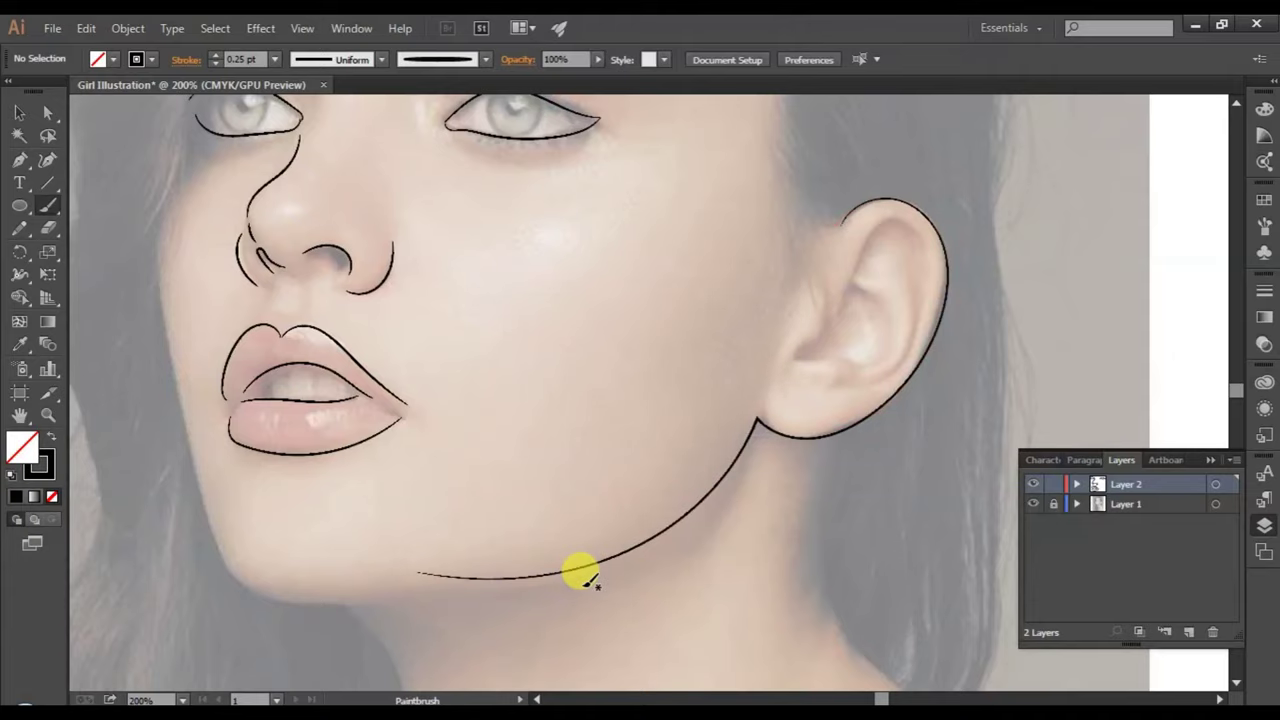
{"action": "key", "text": "ctrl"}
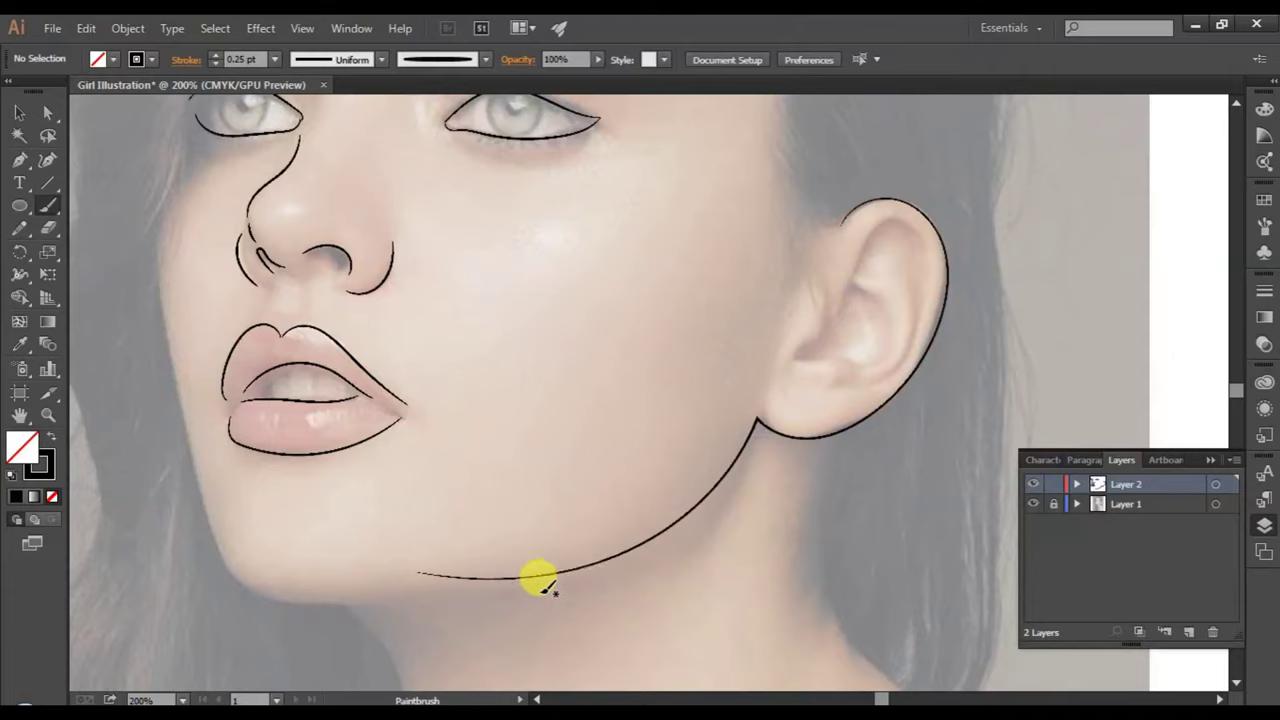
{"action": "key", "text": "ctrl+z"}
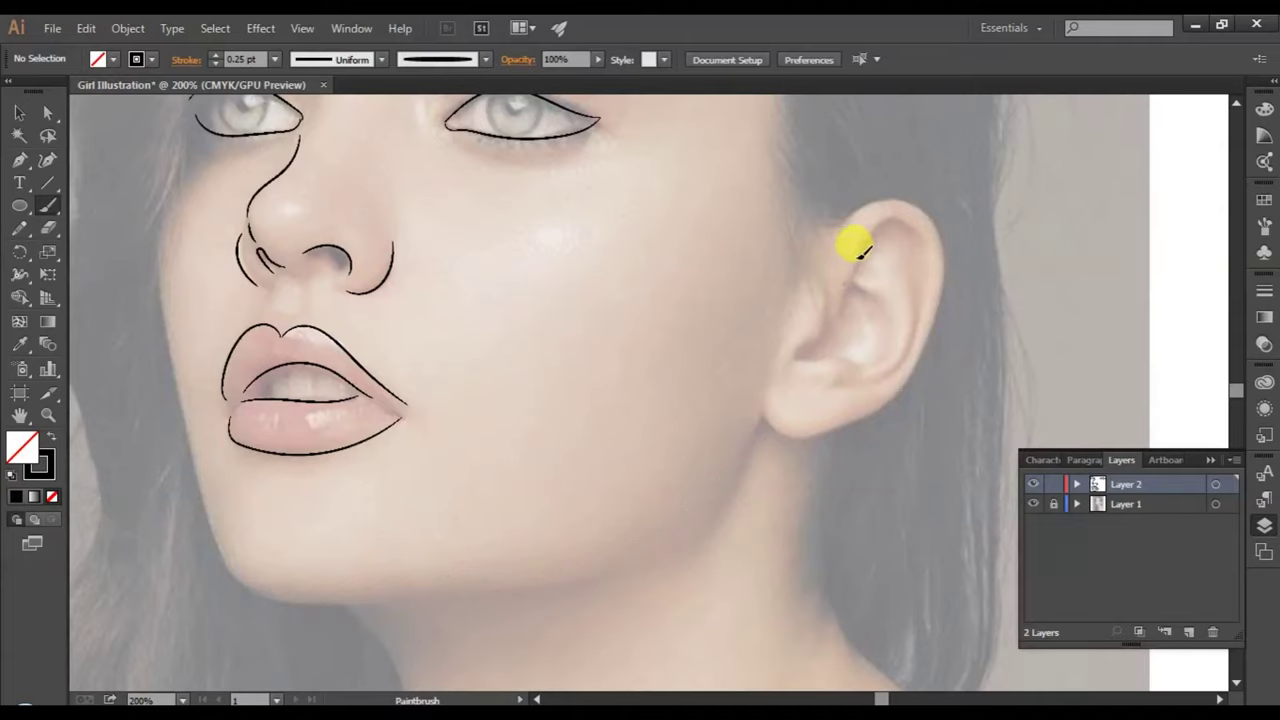
{"action": "left_click_drag", "start_coordinate": [914, 212], "coordinate": [937, 277]}
{"action": "key", "text": "ctrl+z"}
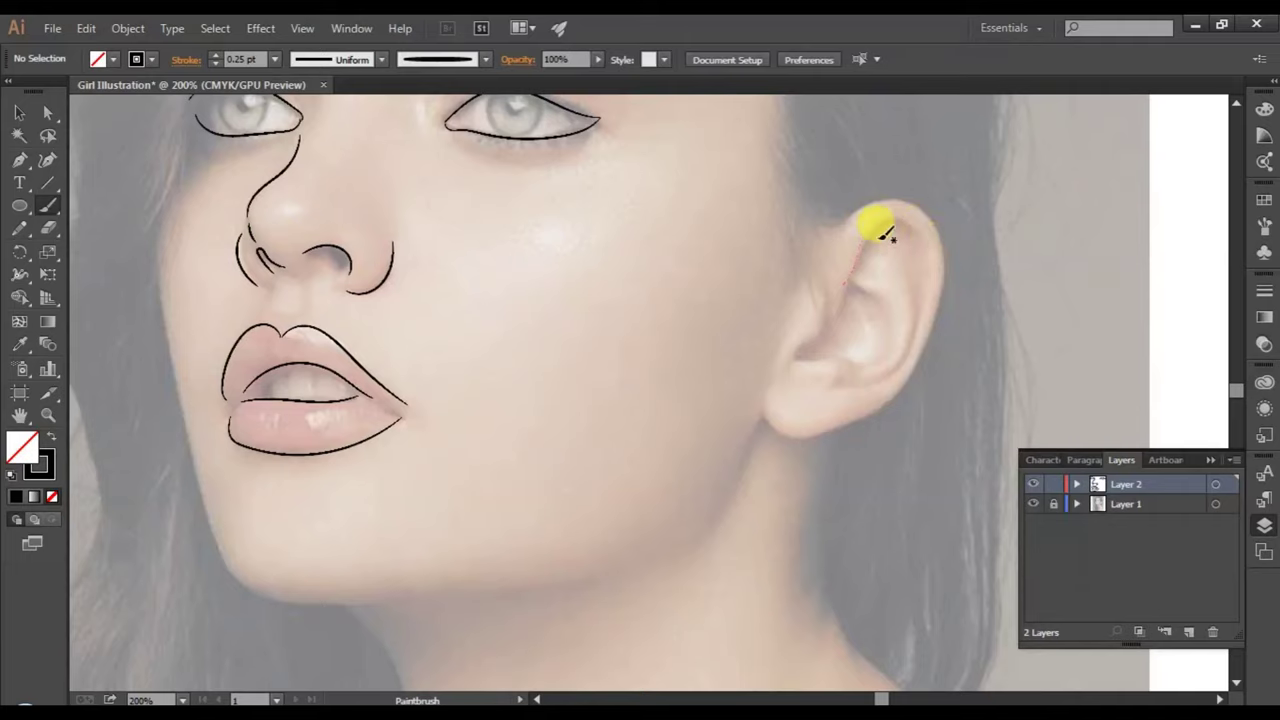
{"action": "mouse_move", "coordinate": [872, 199]}
{"action": "left_mouse_down"}
{"action": "mouse_move", "coordinate": [946, 278]}
{"action": "mouse_move", "coordinate": [882, 405]}
{"action": "mouse_move", "coordinate": [857, 400]}
{"action": "mouse_move", "coordinate": [834, 432]}
{"action": "mouse_move", "coordinate": [758, 430]}
{"action": "left_mouse_up"}
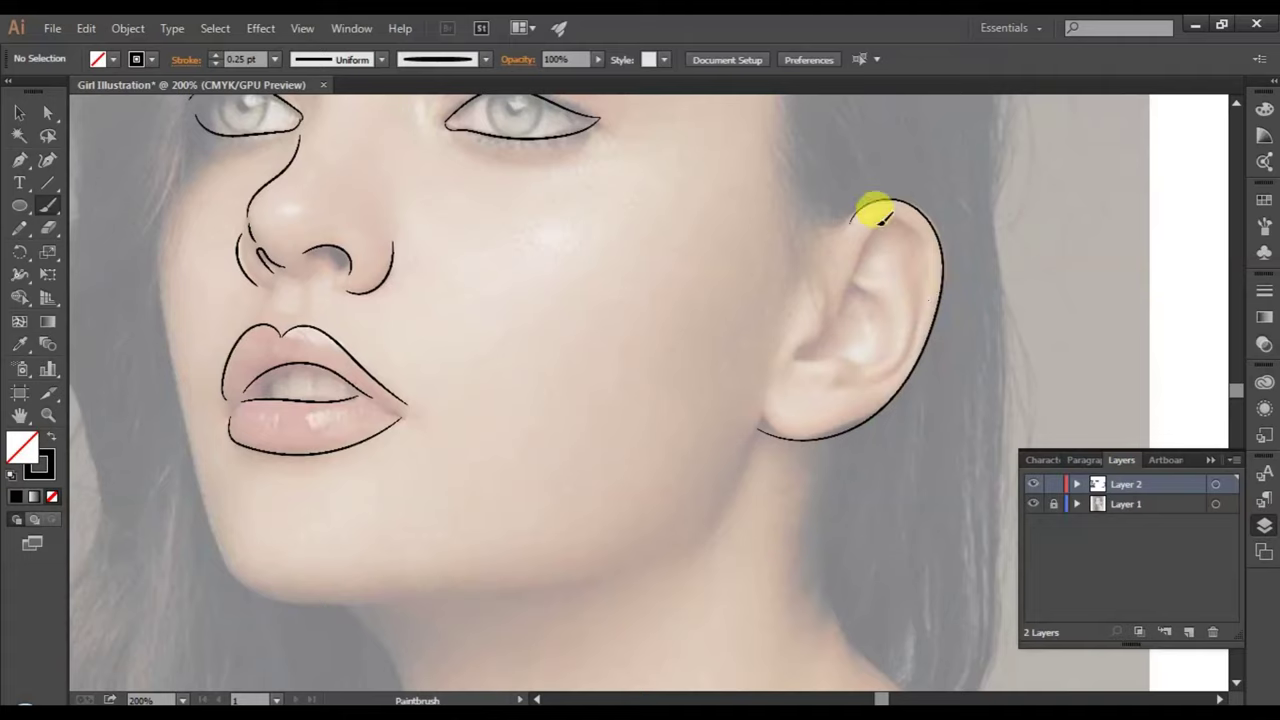
- Draw the ear's outer rim and inner fold curves, and begin the jawline from the earlobe
{"action": "left_click_drag", "start_coordinate": [907, 214], "coordinate": [926, 291]}
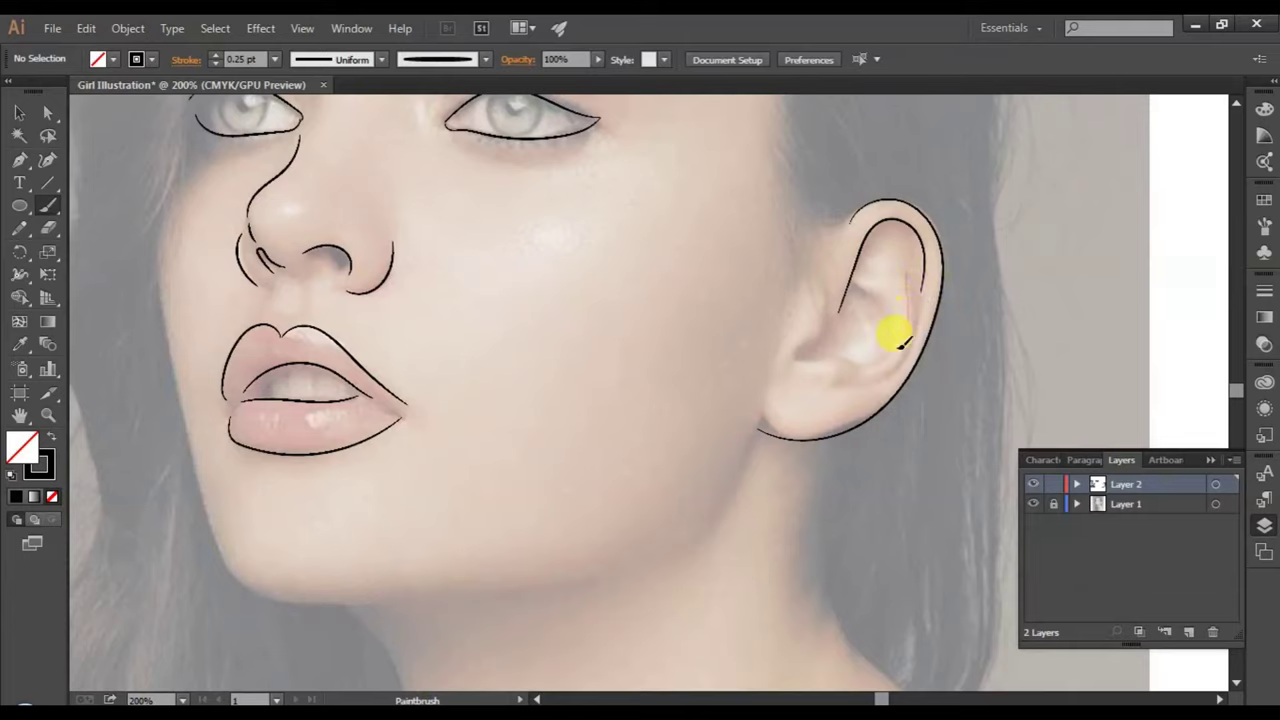
{"action": "left_click_drag", "start_coordinate": [878, 370], "coordinate": [864, 379]}
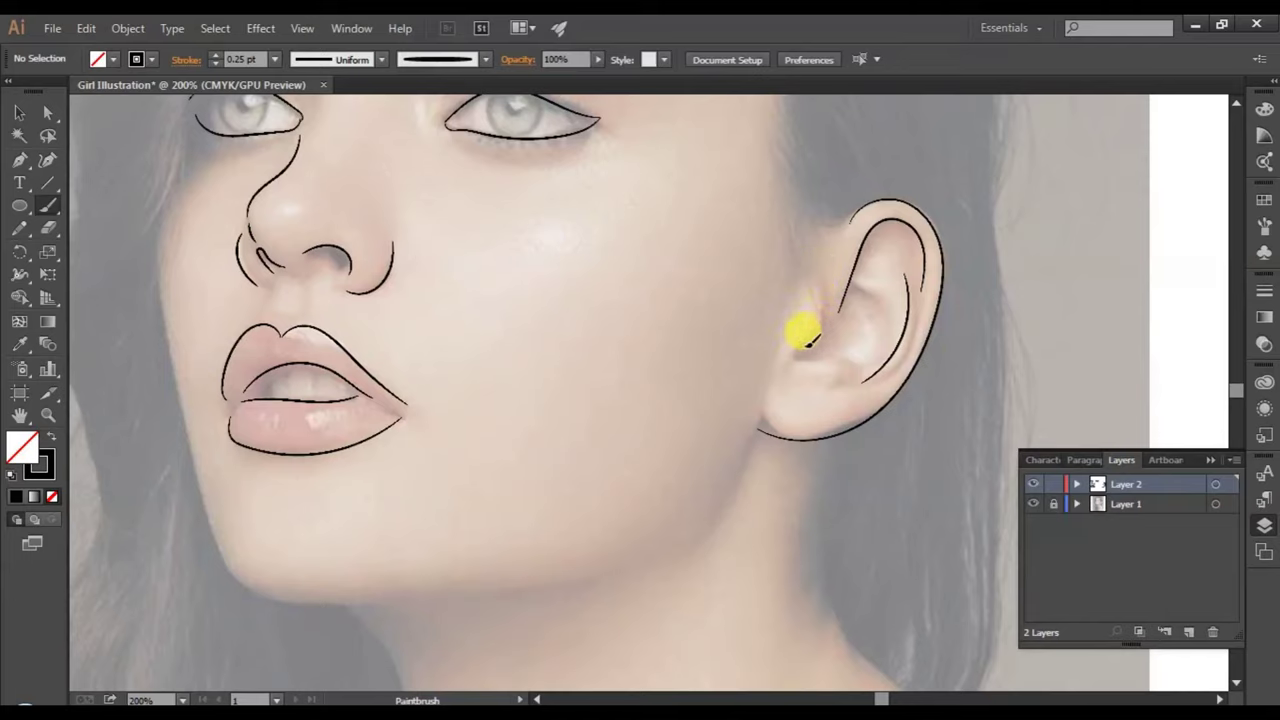
{"action": "left_click_drag", "start_coordinate": [790, 357], "coordinate": [868, 288]}
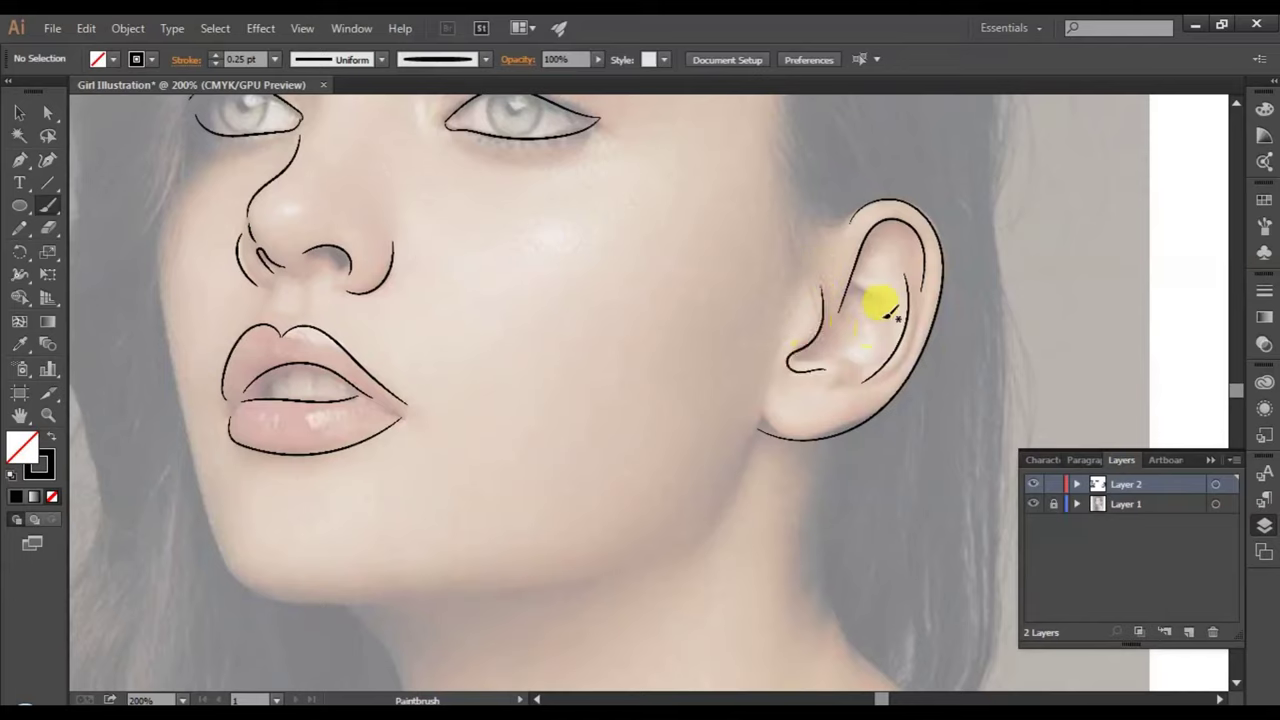
{"action": "left_click_drag", "start_coordinate": [868, 288], "coordinate": [877, 298]}
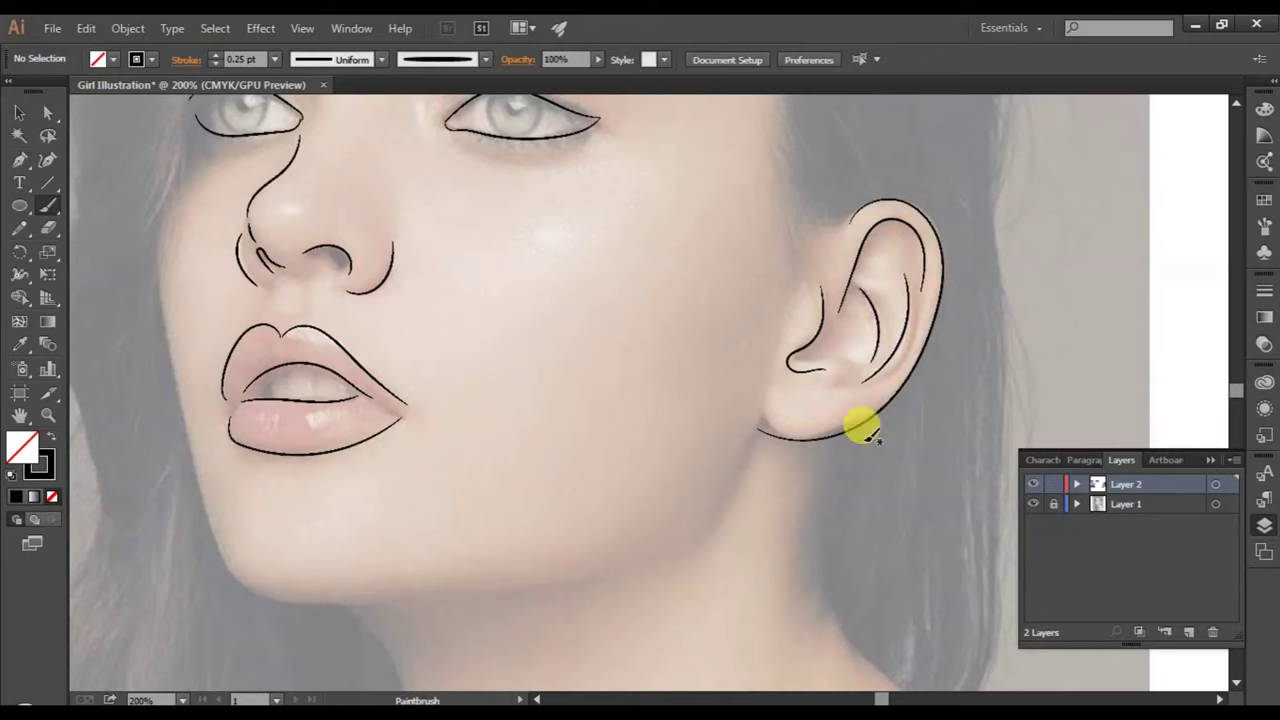
{"action": "left_click_drag", "start_coordinate": [758, 425], "coordinate": [667, 545]}
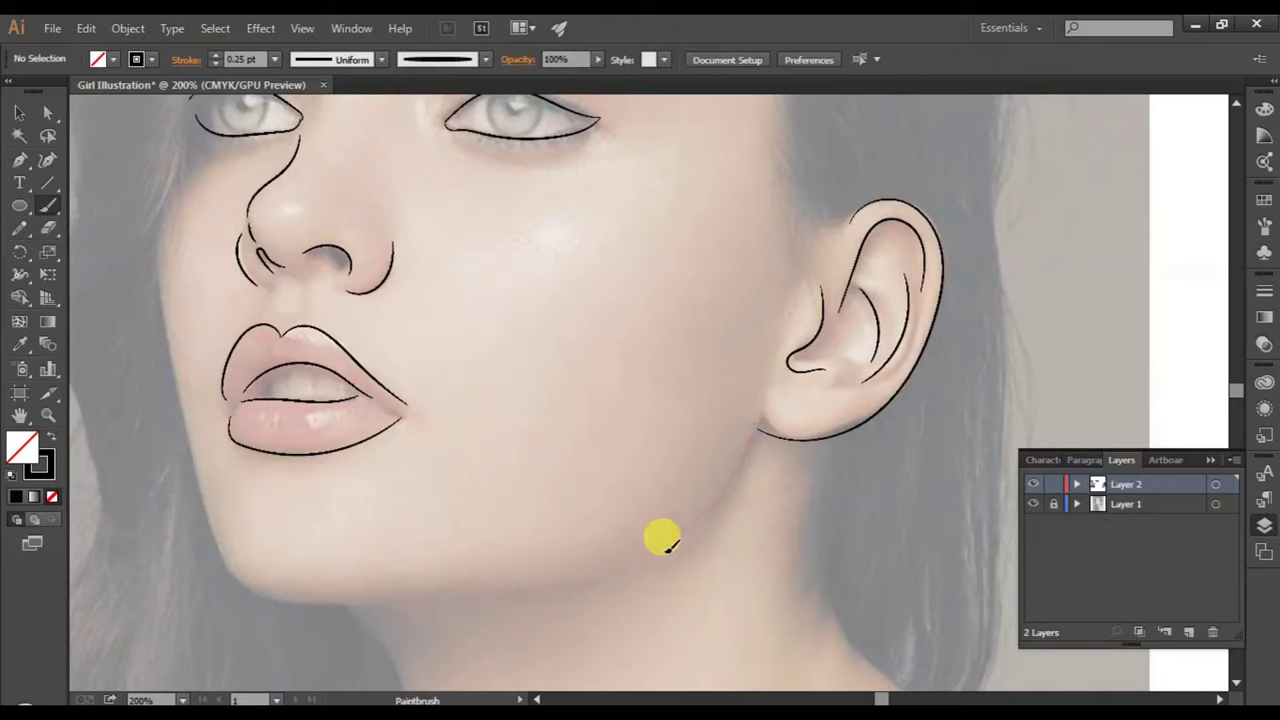
- Redraw the jawline from the left cheek around the chin to the earlobe, replacing the first attempt
{"action": "mouse_move", "coordinate": [665, 540]}
{"action": "left_mouse_down"}
{"action": "mouse_move", "coordinate": [445, 585]}
{"action": "mouse_move", "coordinate": [270, 584]}
{"action": "mouse_move", "coordinate": [234, 569]}
{"action": "mouse_move", "coordinate": [183, 409]}
{"action": "mouse_move", "coordinate": [167, 237]}
{"action": "left_mouse_up"}
{"action": "key", "text": "ctrl+z"}
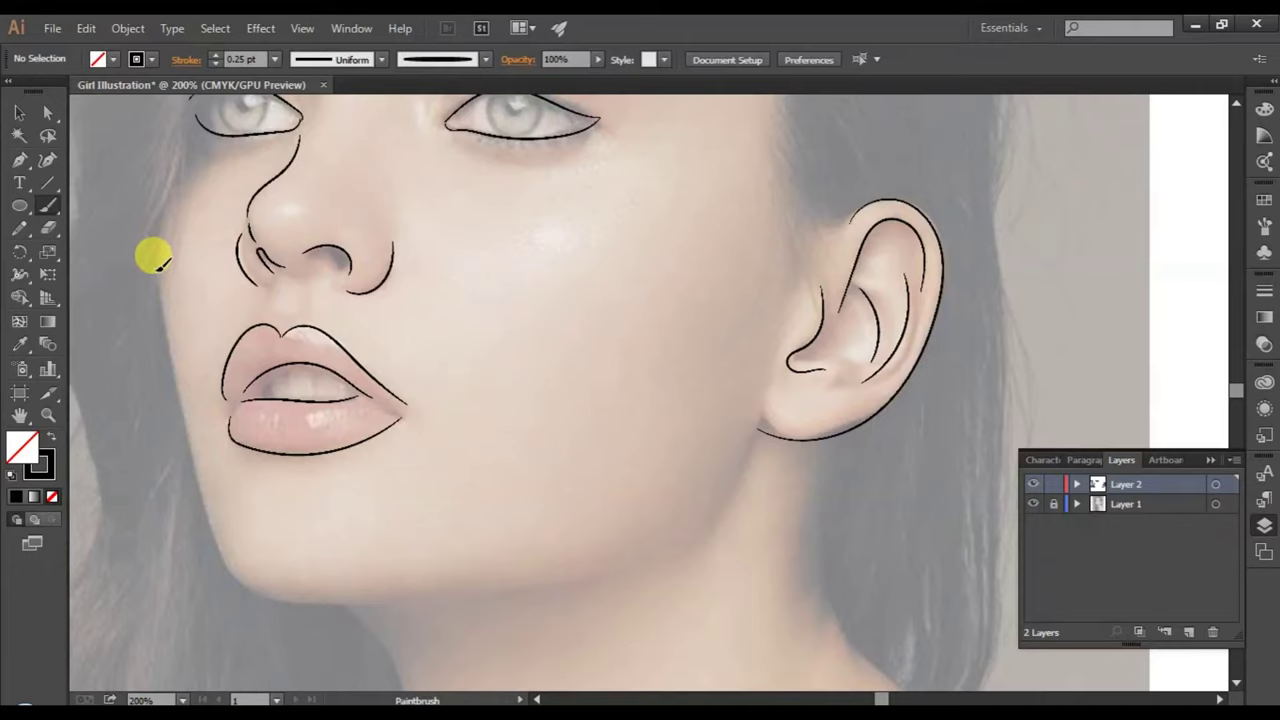
{"action": "left_click_drag", "start_coordinate": [162, 276], "coordinate": [191, 450]}
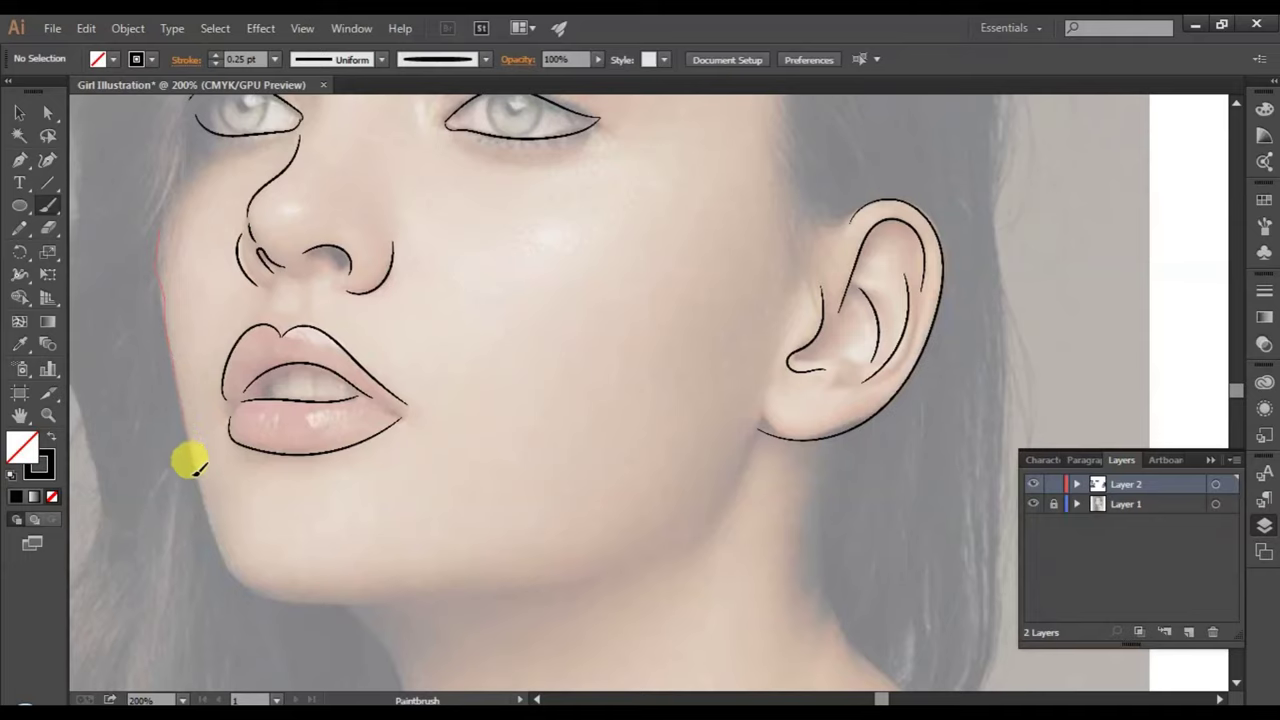
{"action": "mouse_move", "coordinate": [198, 474]}
{"action": "left_mouse_down"}
{"action": "mouse_move", "coordinate": [218, 550]}
{"action": "mouse_move", "coordinate": [259, 591]}
{"action": "mouse_move", "coordinate": [395, 599]}
{"action": "mouse_move", "coordinate": [649, 557]}
{"action": "left_mouse_up"}
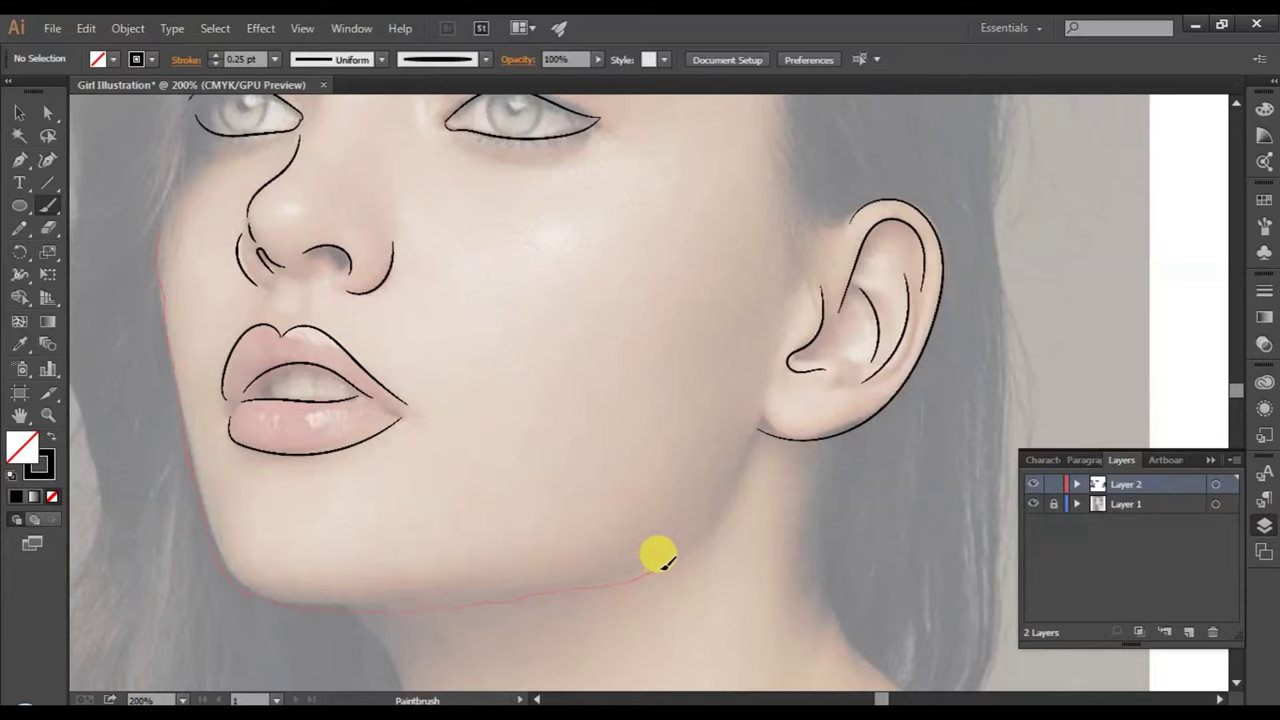
{"action": "left_click_drag", "start_coordinate": [665, 560], "coordinate": [735, 470]}
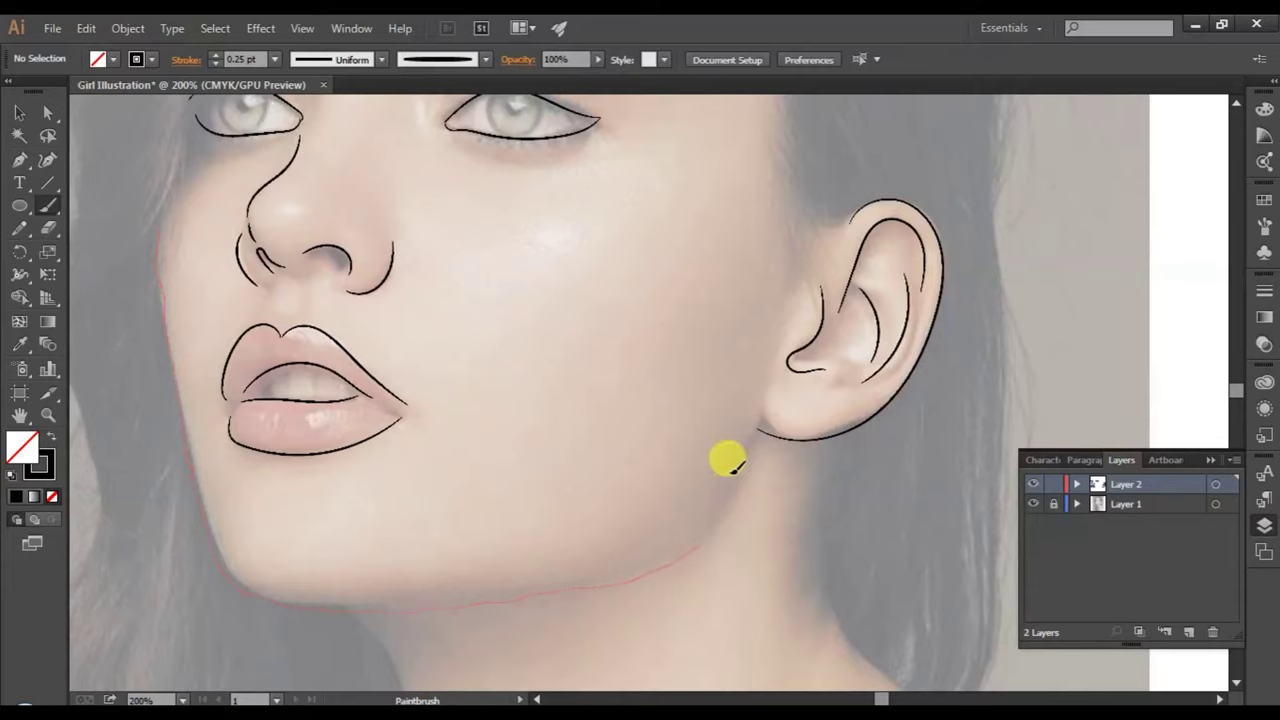
{"action": "left_click_drag", "start_coordinate": [737, 452], "coordinate": [755, 424]}
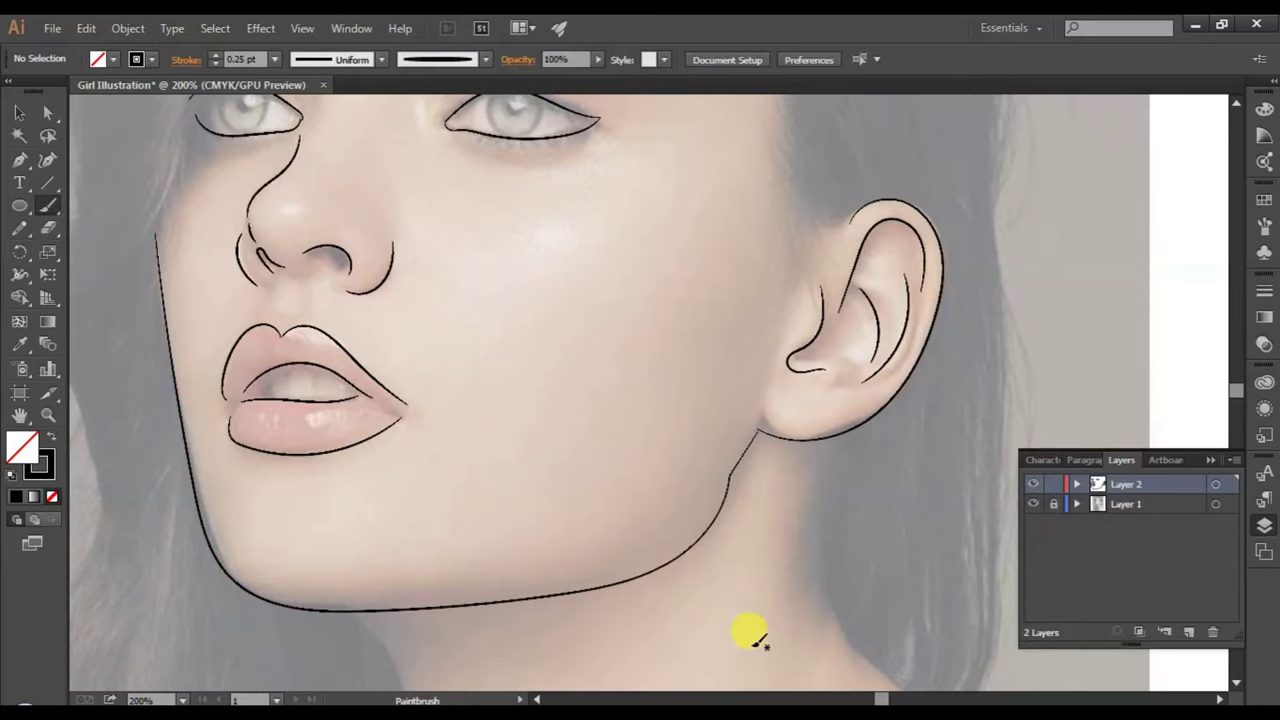
{"action": "left_click", "coordinate": [1034, 505]}
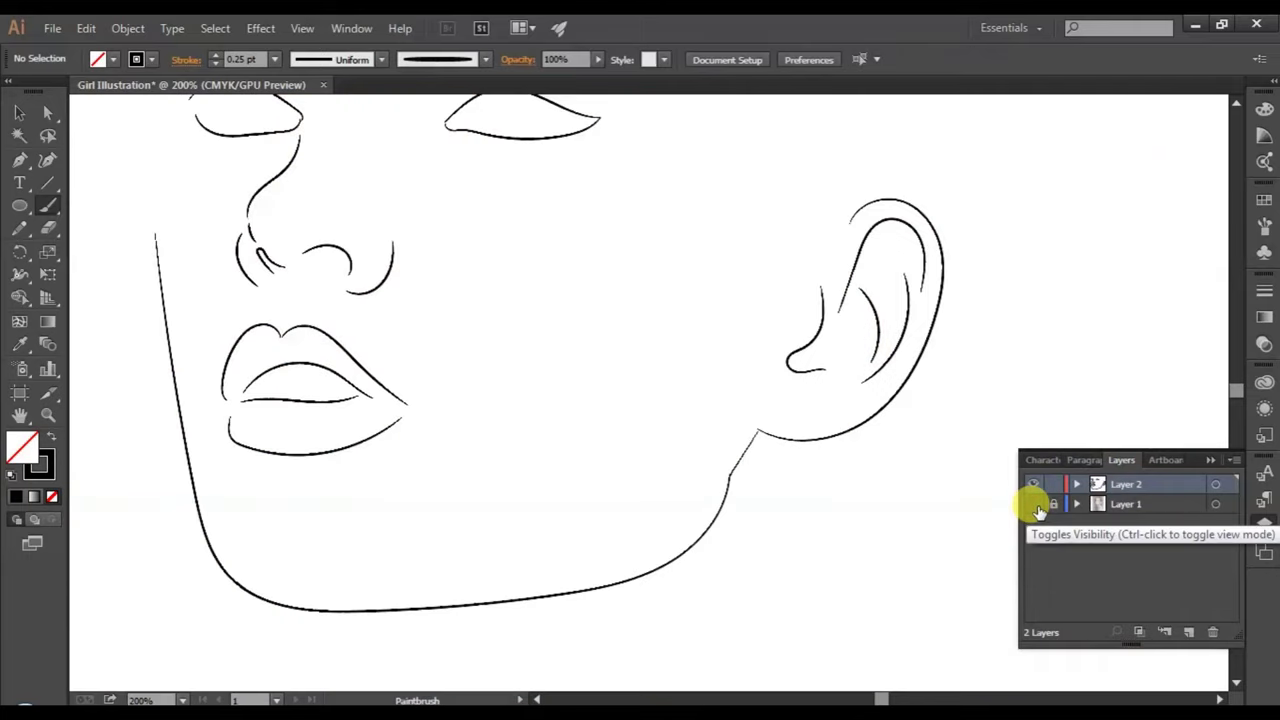
- Toggle the reference photo to compare, leave it visible, and zoom in toward the eyes
{"action": "left_click", "coordinate": [1036, 506]}
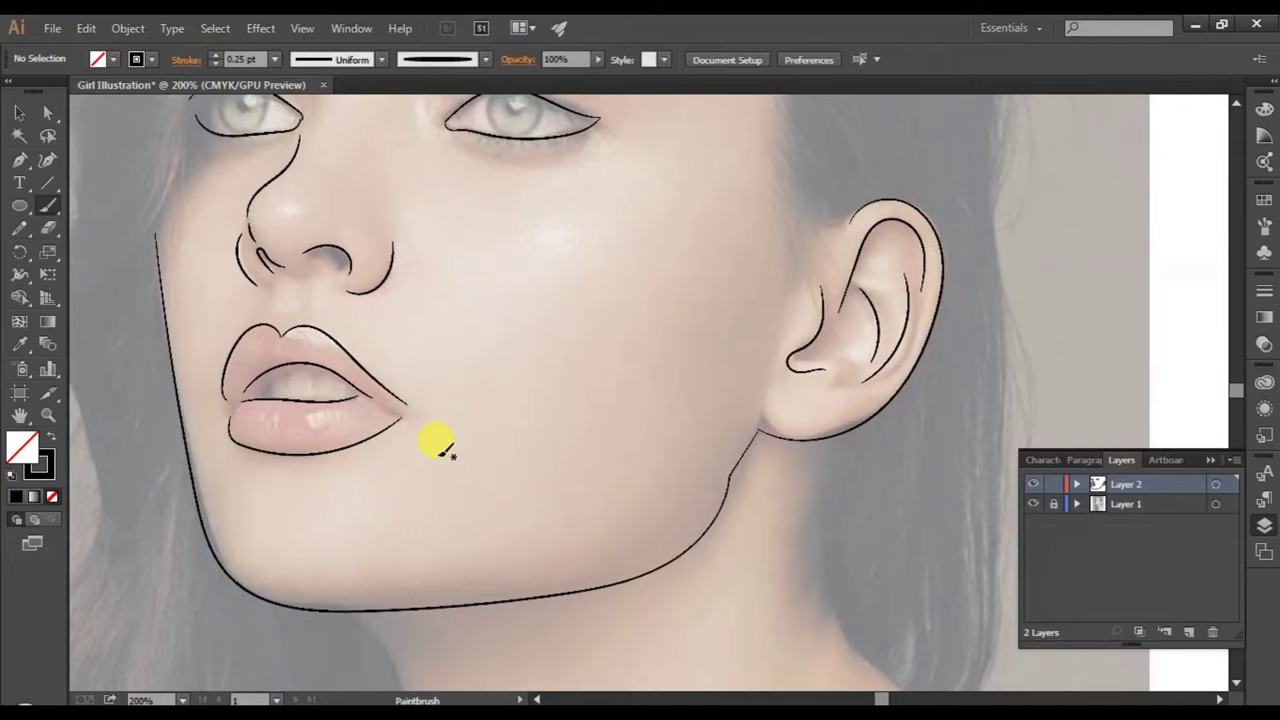
{"action": "left_click", "coordinate": [1034, 506]}
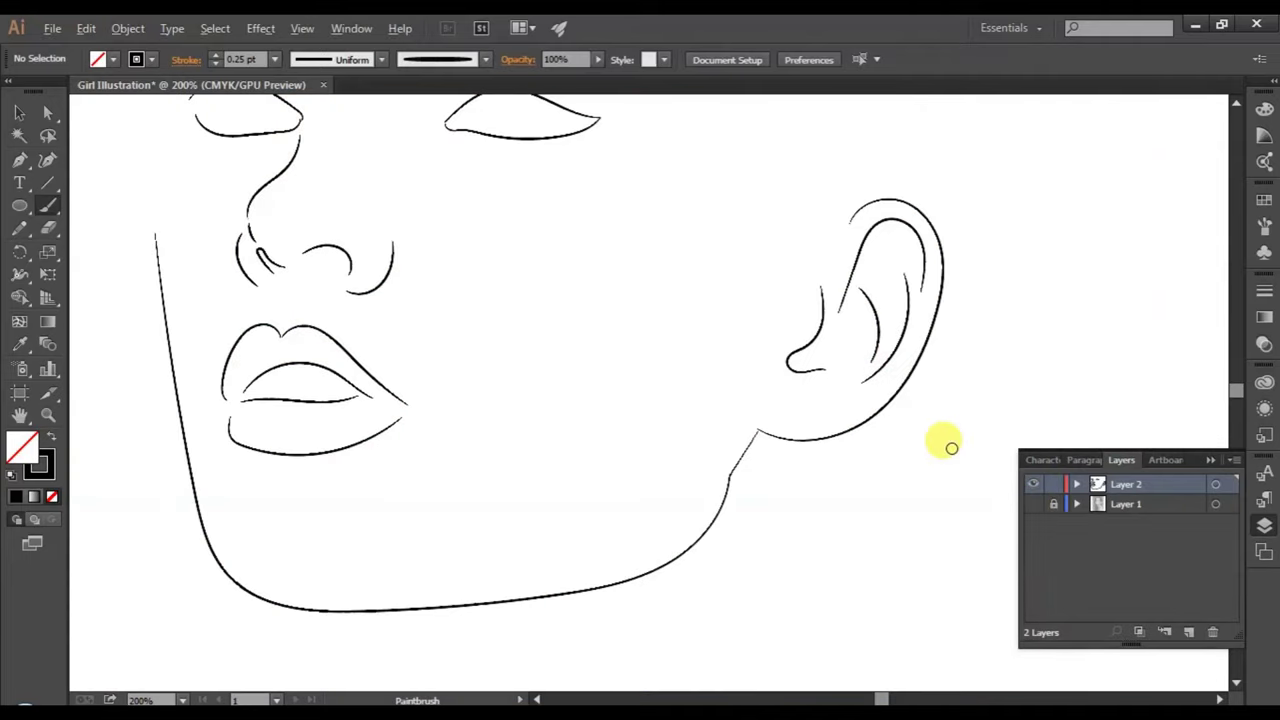
{"action": "scroll", "coordinate": [946, 443], "scroll_direction": "down", "scroll_amount": 2}
{"action": "scroll", "coordinate": [949, 447], "scroll_direction": "up", "scroll_amount": 1}
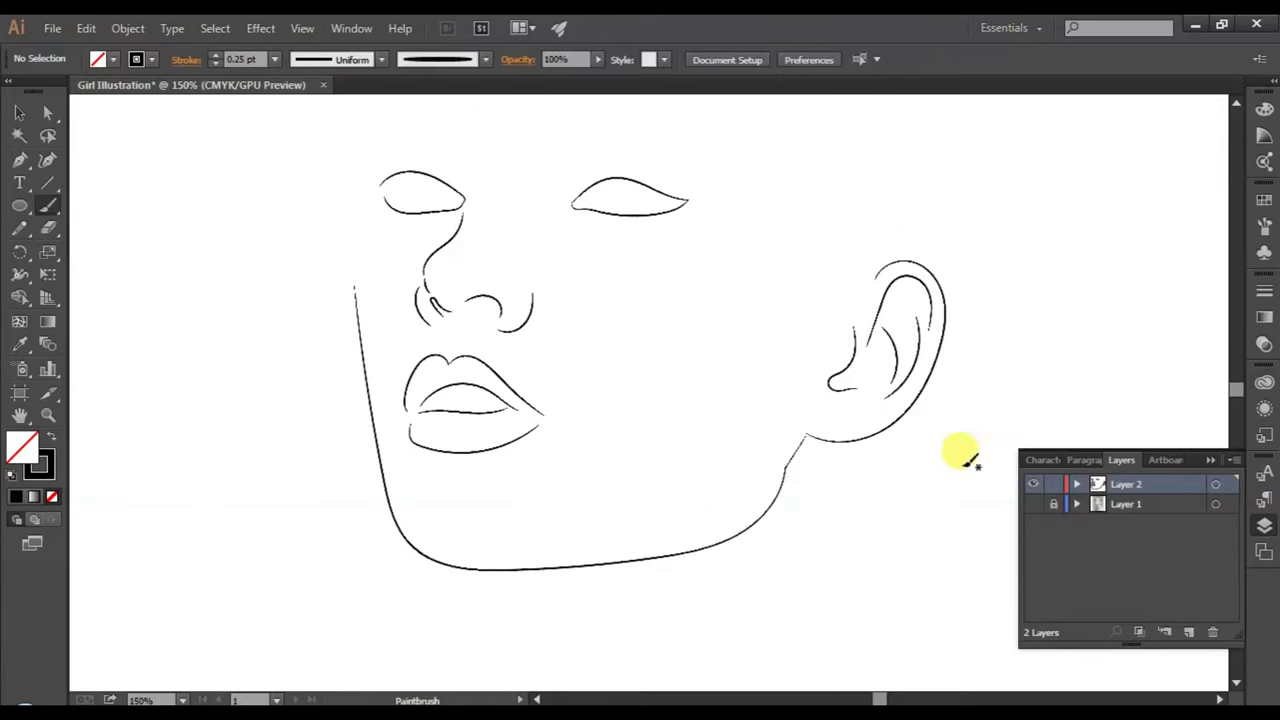
{"action": "left_click", "coordinate": [1034, 506]}
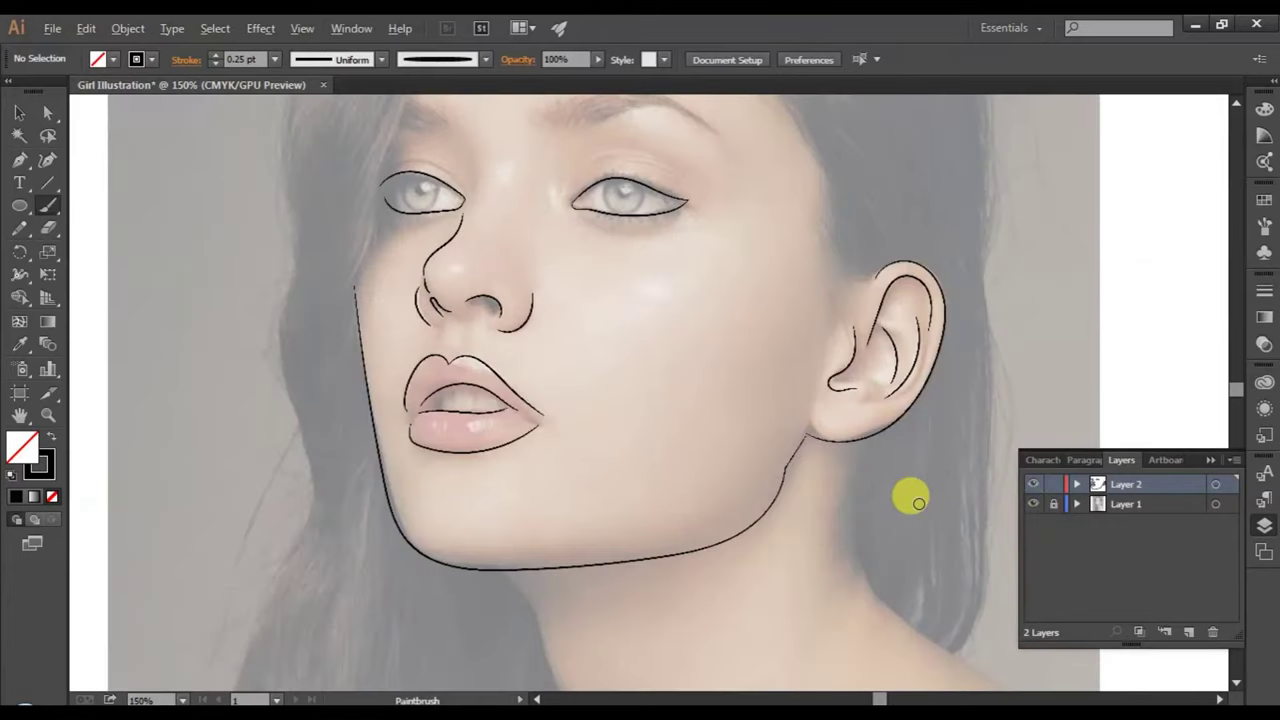
{"action": "scroll", "coordinate": [909, 493], "scroll_direction": "up", "scroll_amount": 1}
{"action": "scroll", "coordinate": [737, 491], "scroll_direction": "up", "scroll_amount": 2}
{"action": "scroll", "coordinate": [609, 517], "scroll_direction": "up", "scroll_amount": 2}
{"action": "scroll", "coordinate": [614, 531], "scroll_direction": "up", "scroll_amount": 1}
{"action": "scroll", "coordinate": [614, 531], "scroll_direction": "up", "scroll_amount": 3}
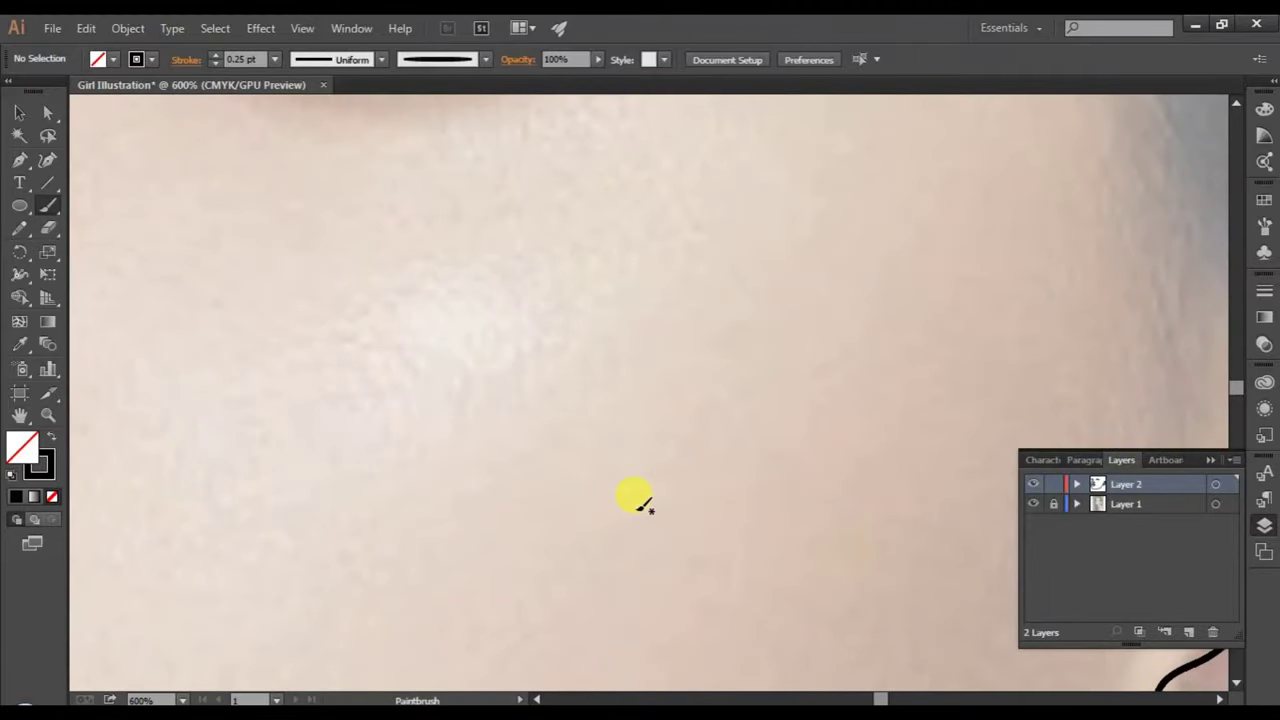
- Keep the 0.25 pt stroke weight and trace a circle around the right-hand eye's iris
{"action": "scroll", "coordinate": [640, 503], "scroll_direction": "up", "scroll_amount": 2}
{"action": "scroll", "coordinate": [640, 503], "scroll_direction": "up", "scroll_amount": 3}
{"action": "scroll", "coordinate": [640, 503], "scroll_direction": "up", "scroll_amount": 3}
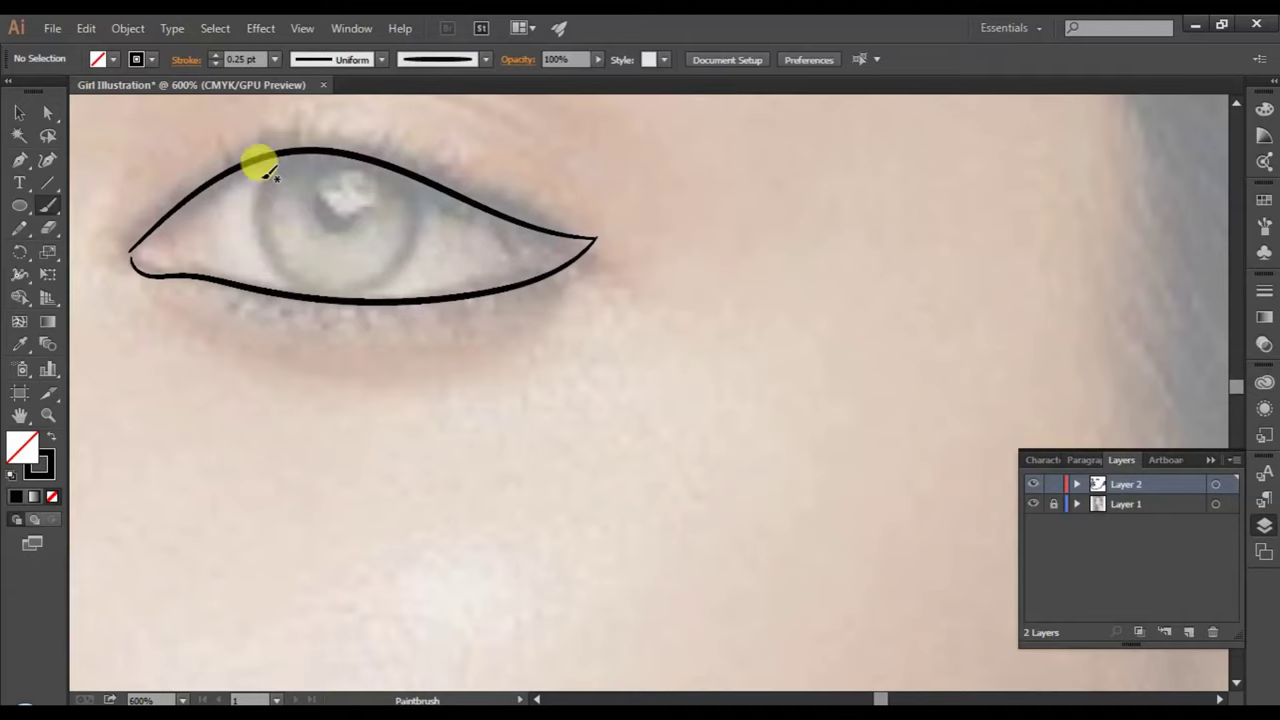
{"action": "left_click", "coordinate": [274, 60]}
{"action": "left_click", "coordinate": [274, 80]}
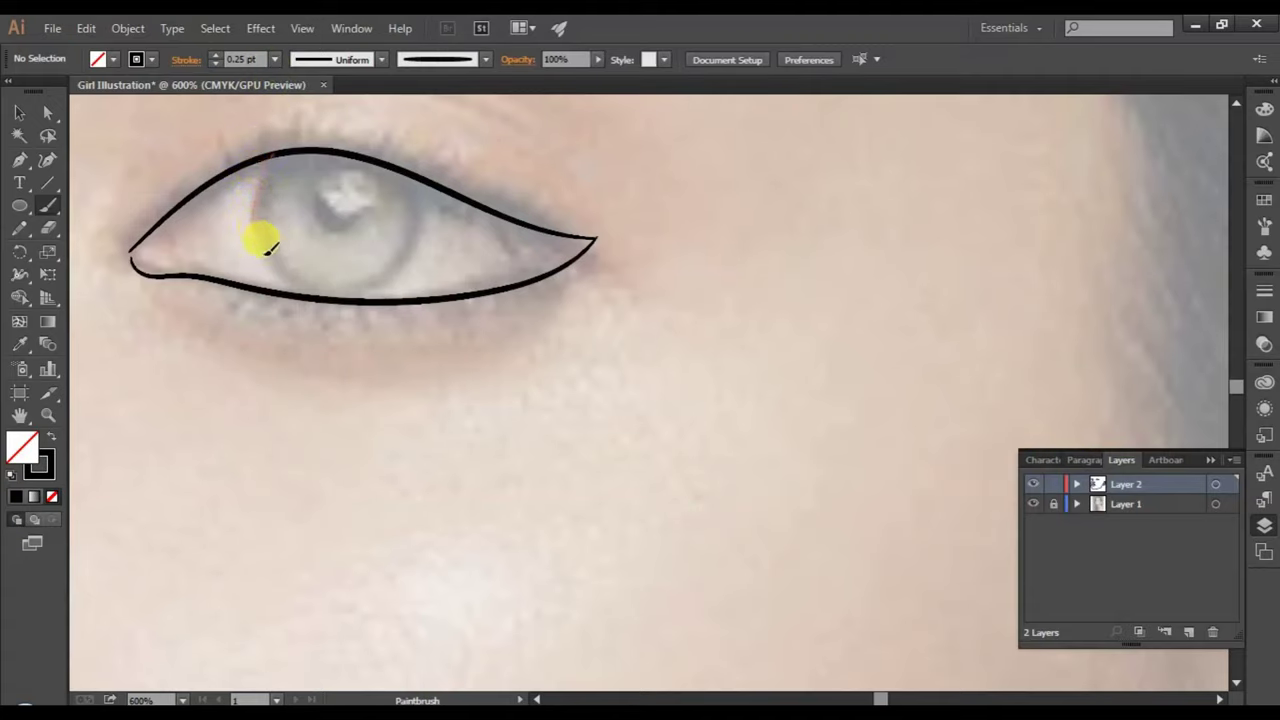
{"action": "mouse_move", "coordinate": [296, 287]}
{"action": "left_mouse_down"}
{"action": "mouse_move", "coordinate": [381, 288]}
{"action": "mouse_move", "coordinate": [426, 158]}
{"action": "left_mouse_up"}
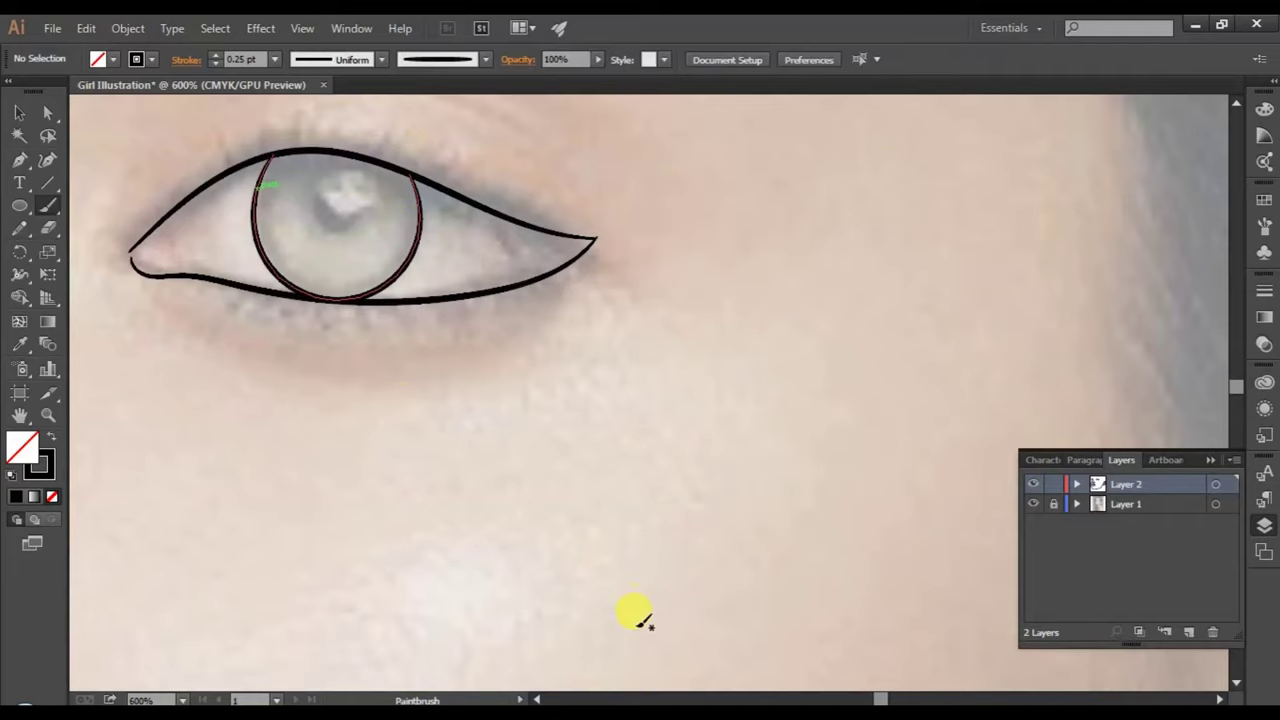
- Shift the view to the left-hand eye and trace a circle around its iris
{"action": "left_click", "coordinate": [538, 699]}
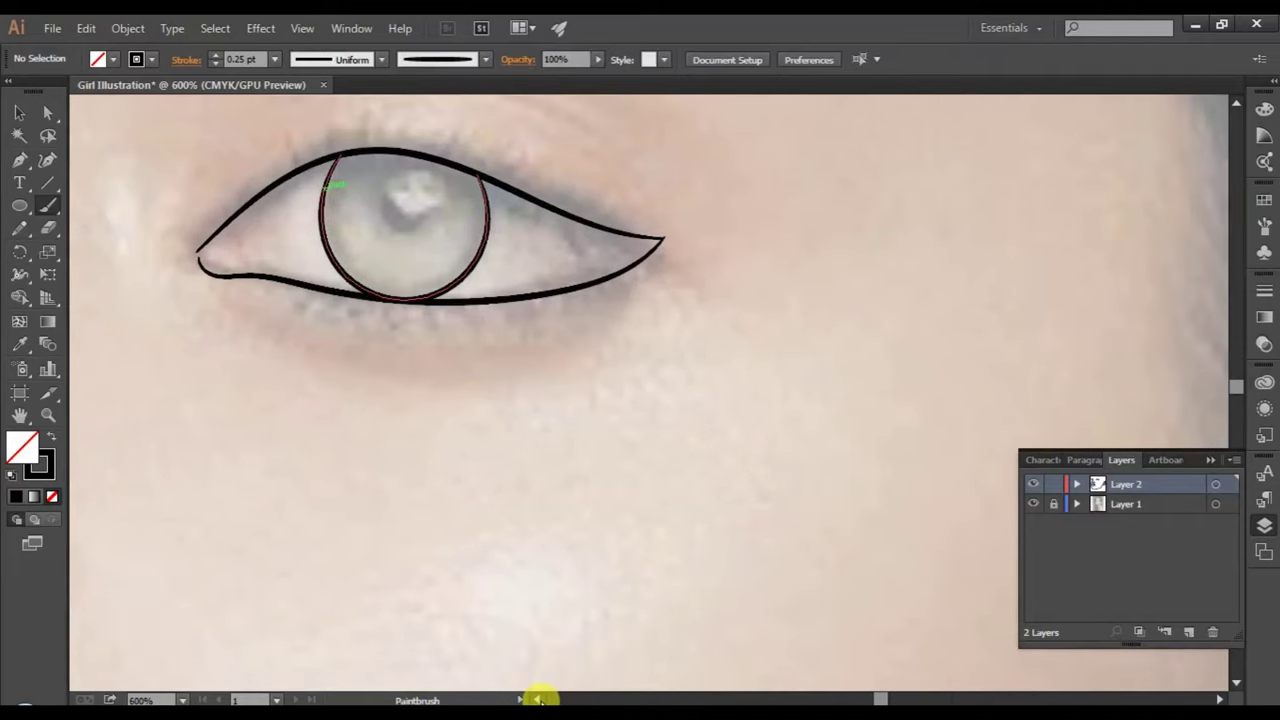
{"action": "left_click", "coordinate": [537, 699]}
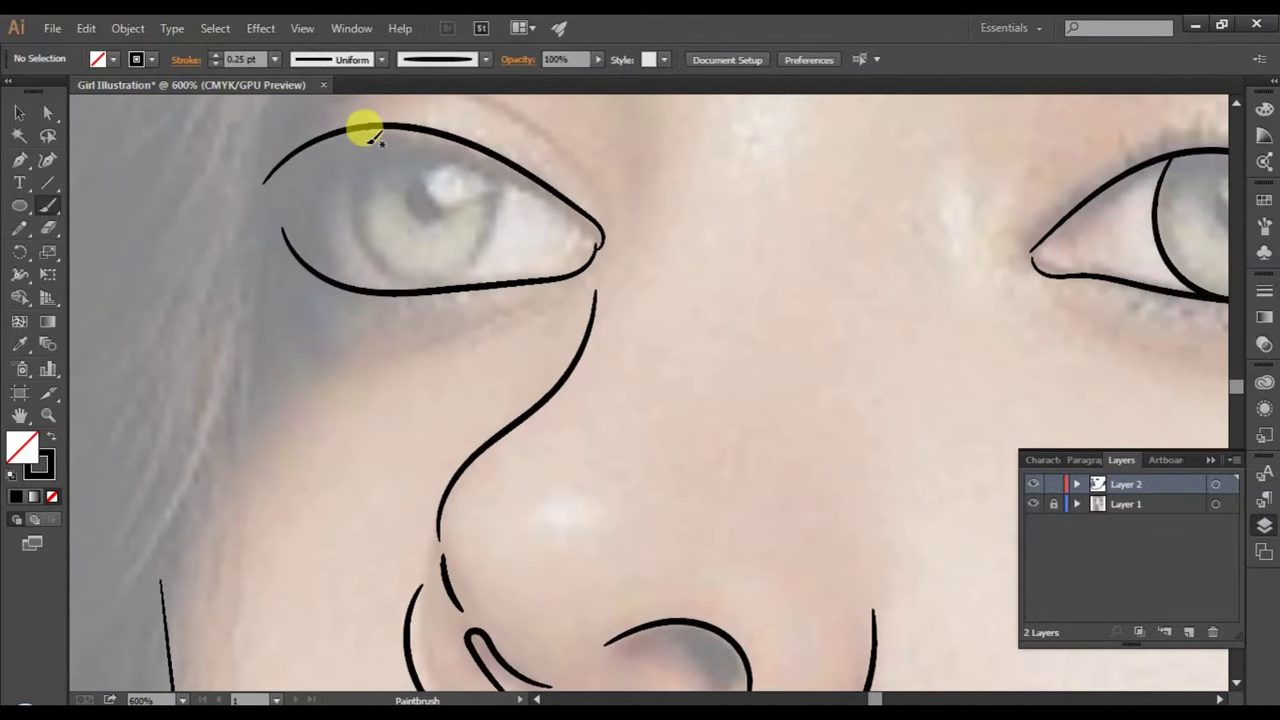
{"action": "mouse_move", "coordinate": [370, 130]}
{"action": "left_mouse_down"}
{"action": "mouse_move", "coordinate": [352, 197]}
{"action": "mouse_move", "coordinate": [362, 244]}
{"action": "mouse_move", "coordinate": [382, 268]}
{"action": "mouse_move", "coordinate": [433, 278]}
{"action": "mouse_move", "coordinate": [465, 275]}
{"action": "mouse_move", "coordinate": [497, 222]}
{"action": "mouse_move", "coordinate": [502, 151]}
{"action": "left_mouse_up"}
{"action": "scroll", "coordinate": [596, 433], "scroll_direction": "down", "scroll_amount": 2}
{"action": "scroll", "coordinate": [596, 433], "scroll_direction": "down", "scroll_amount": 1}
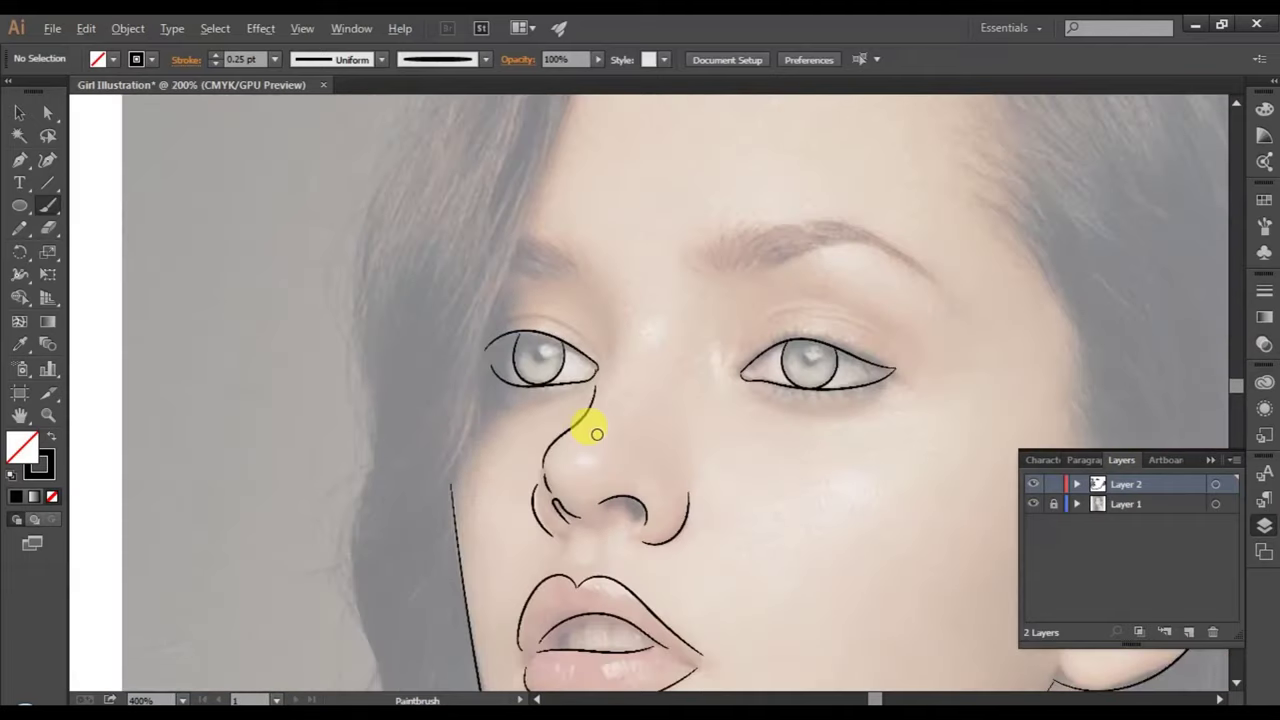
{"action": "left_click", "coordinate": [1033, 504]}
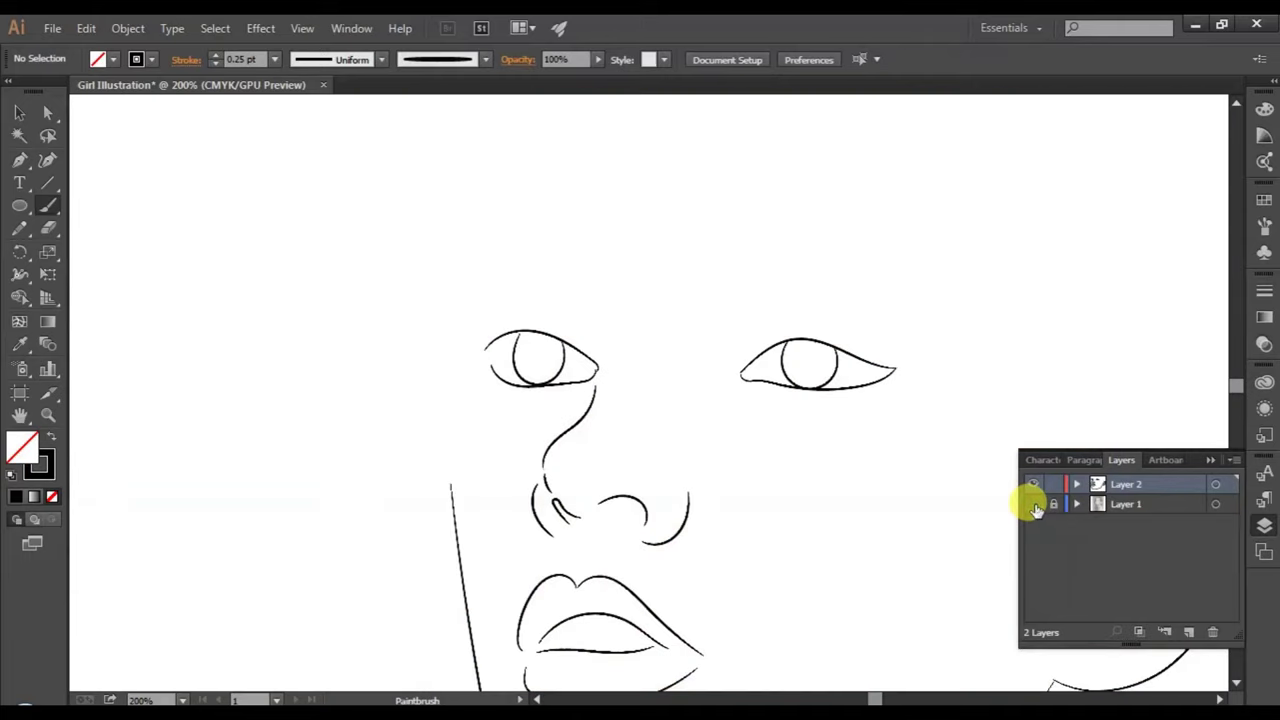
{"action": "scroll", "coordinate": [945, 445], "scroll_direction": "down", "scroll_amount": 2}
{"action": "scroll", "coordinate": [955, 450], "scroll_direction": "down", "scroll_amount": 1}
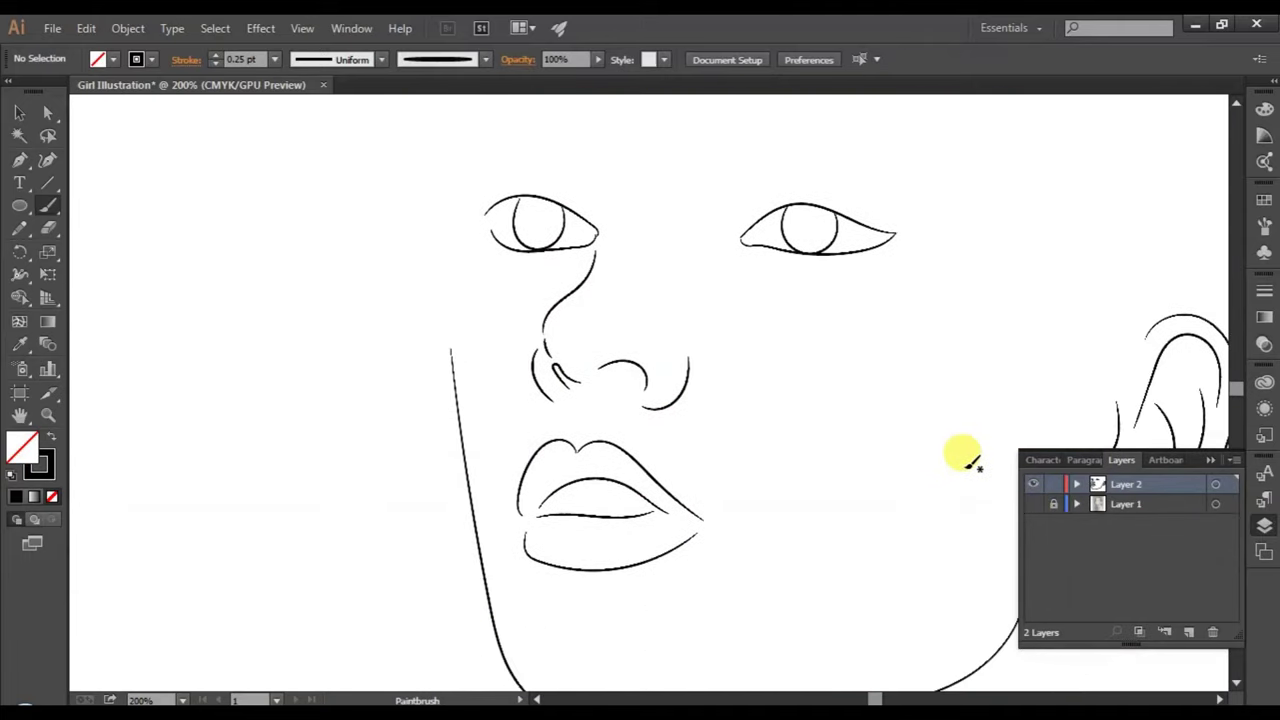
{"action": "scroll", "coordinate": [1006, 494], "scroll_direction": "up", "scroll_amount": 1}
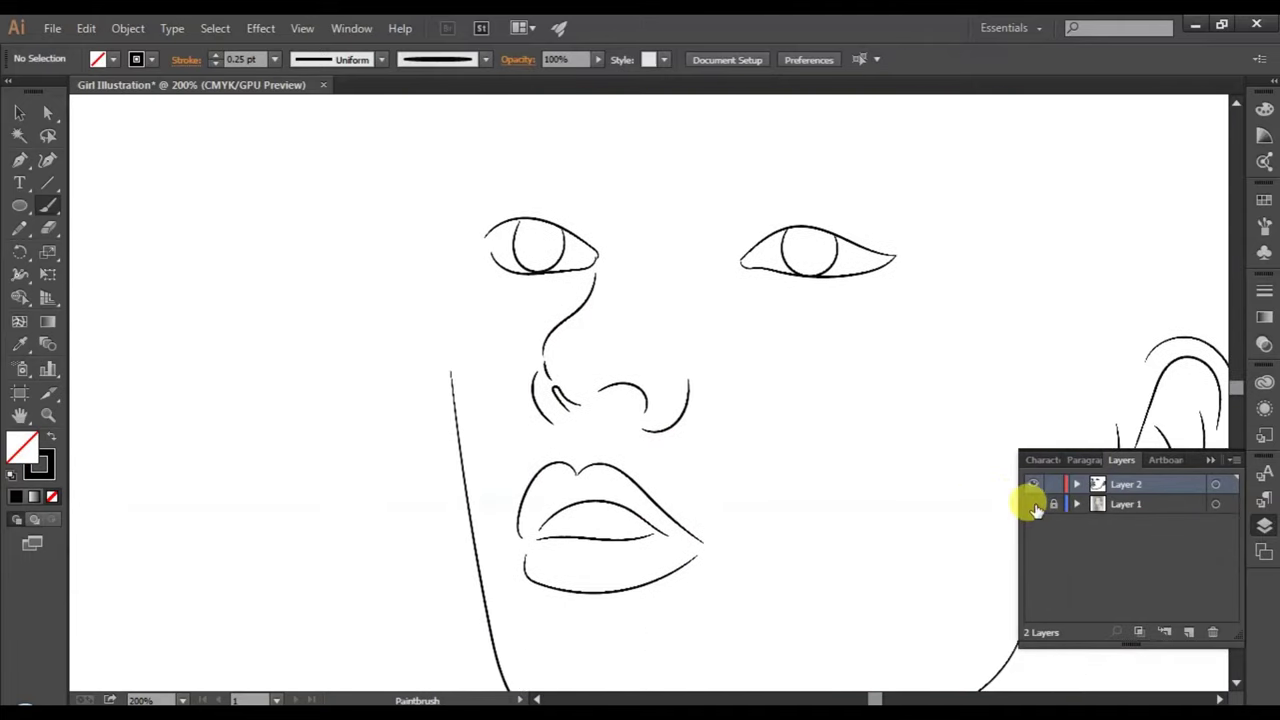
{"action": "left_click", "coordinate": [1033, 504]}
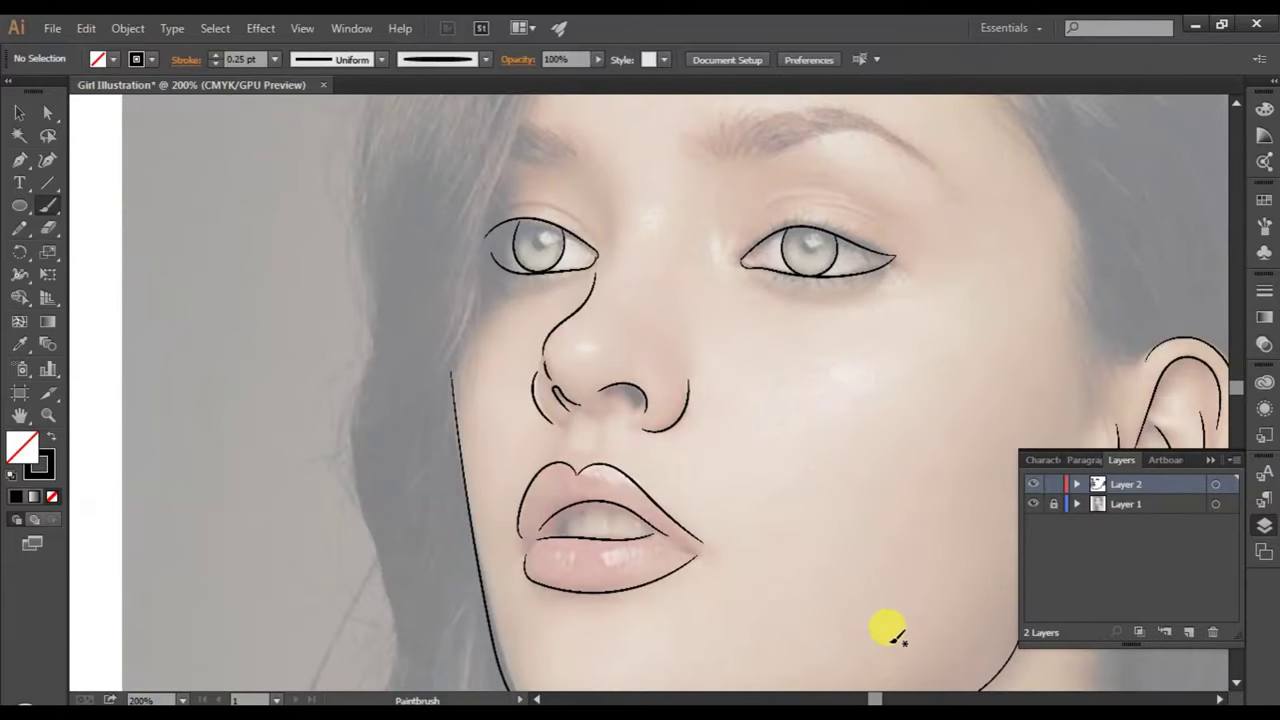
{"action": "scroll", "coordinate": [885, 624], "scroll_direction": "down", "scroll_amount": 2}
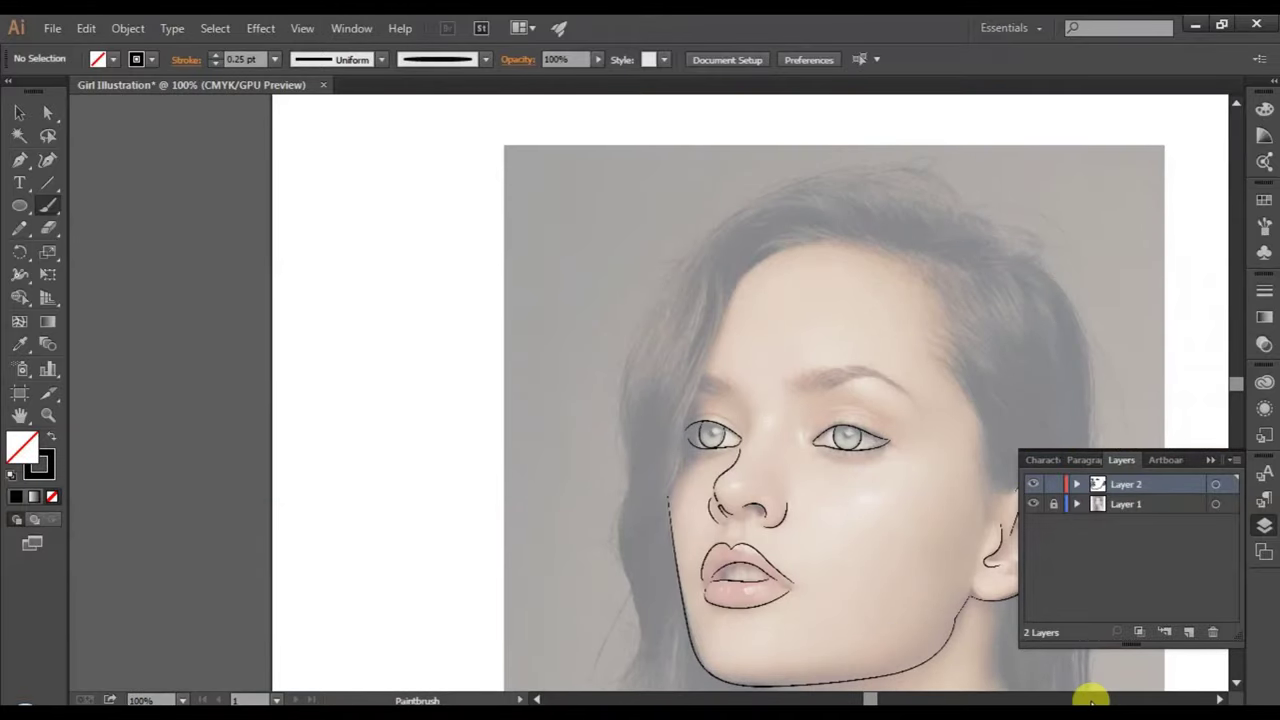
{"action": "left_click", "coordinate": [1218, 700]}
{"action": "left_click", "coordinate": [1218, 700]}
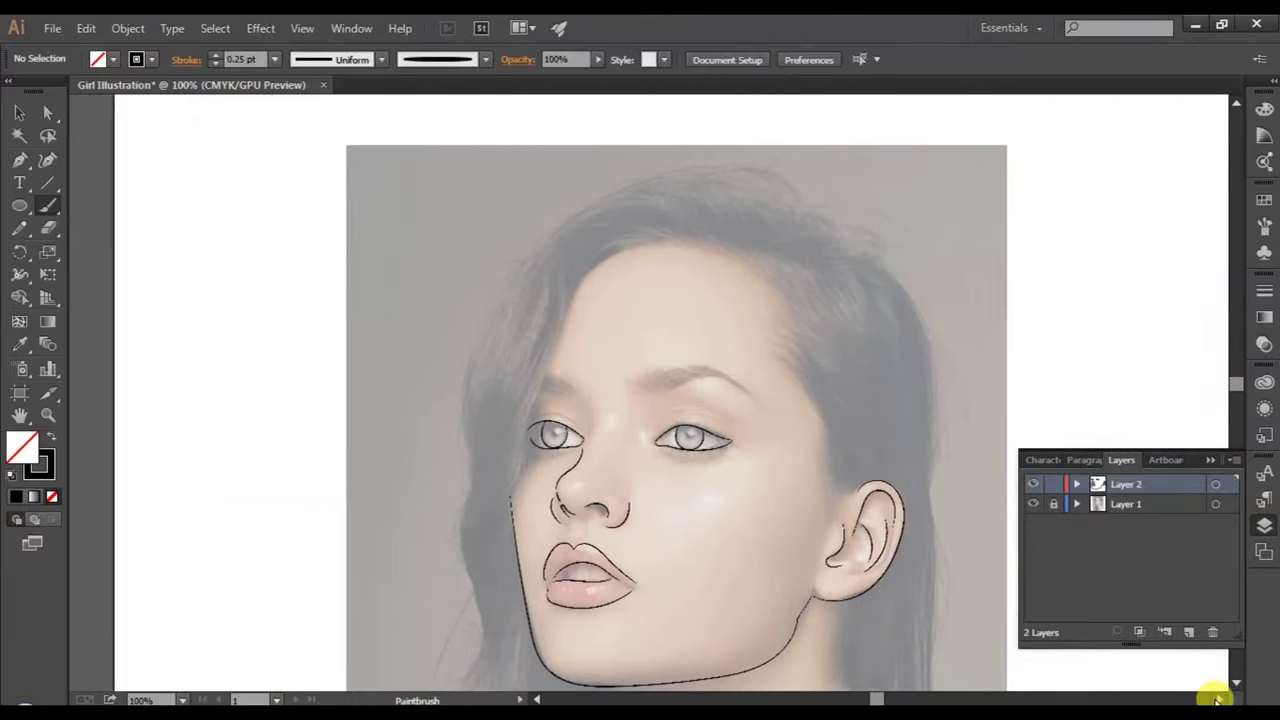
{"action": "scroll", "coordinate": [780, 391], "scroll_direction": "down", "scroll_amount": 2}
{"action": "scroll", "coordinate": [790, 393], "scroll_direction": "down", "scroll_amount": 4}
{"action": "scroll", "coordinate": [790, 395], "scroll_direction": "down", "scroll_amount": 2}
{"action": "scroll", "coordinate": [790, 393], "scroll_direction": "down", "scroll_amount": 1}
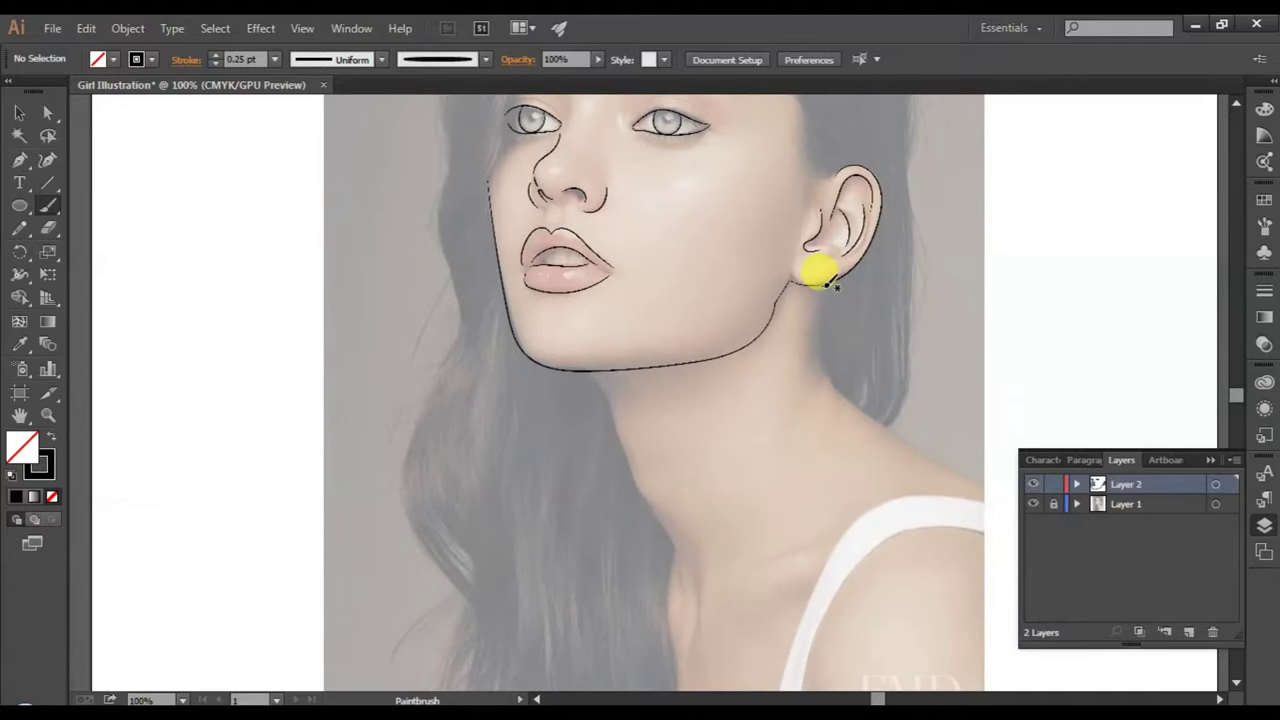
- Draw a wavy neck line from below the ear to the chin, checking it with the photo hidden
{"action": "left_click_drag", "start_coordinate": [822, 319], "coordinate": [840, 422]}
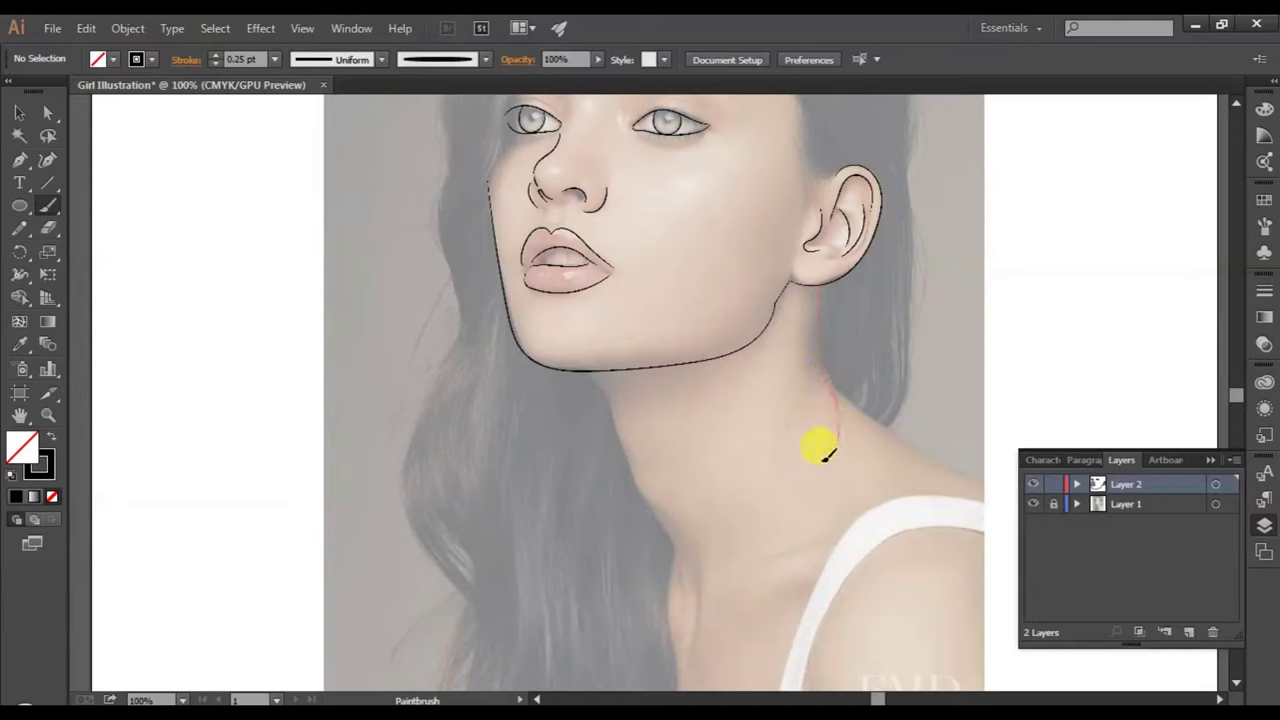
{"action": "left_click_drag", "start_coordinate": [799, 431], "coordinate": [784, 406]}
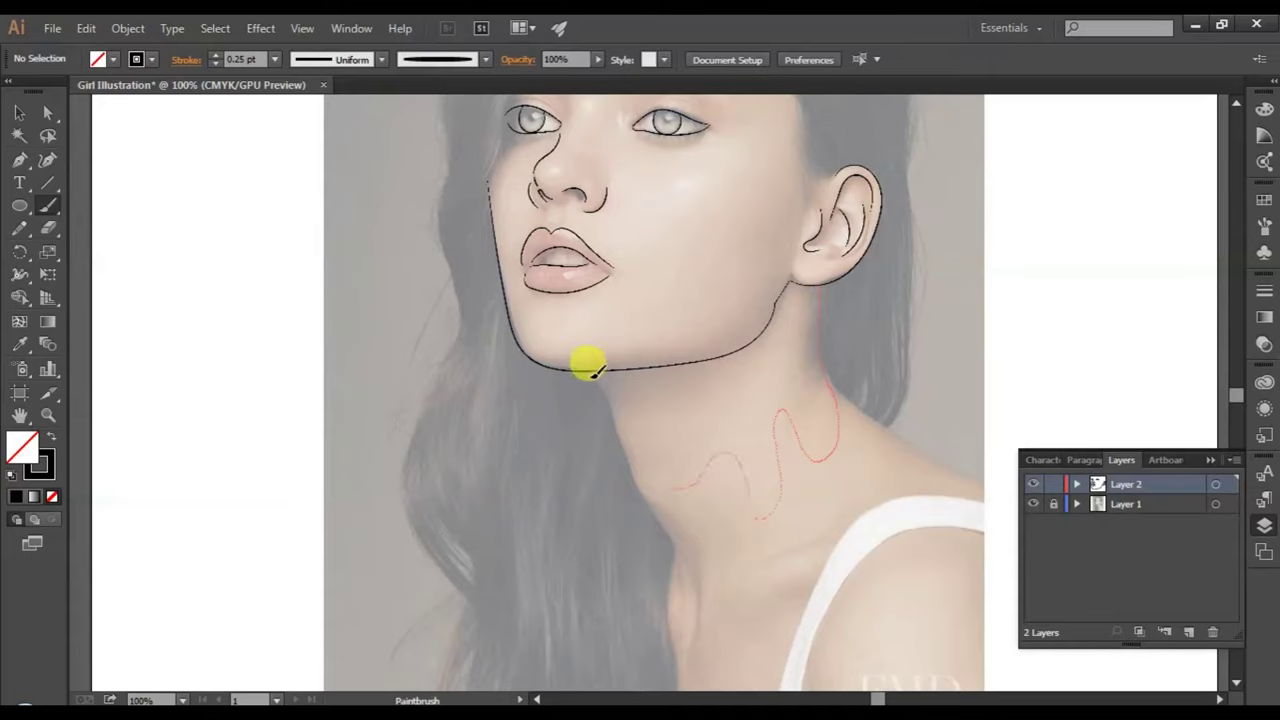
{"action": "left_click_drag", "start_coordinate": [583, 363], "coordinate": [850, 529]}
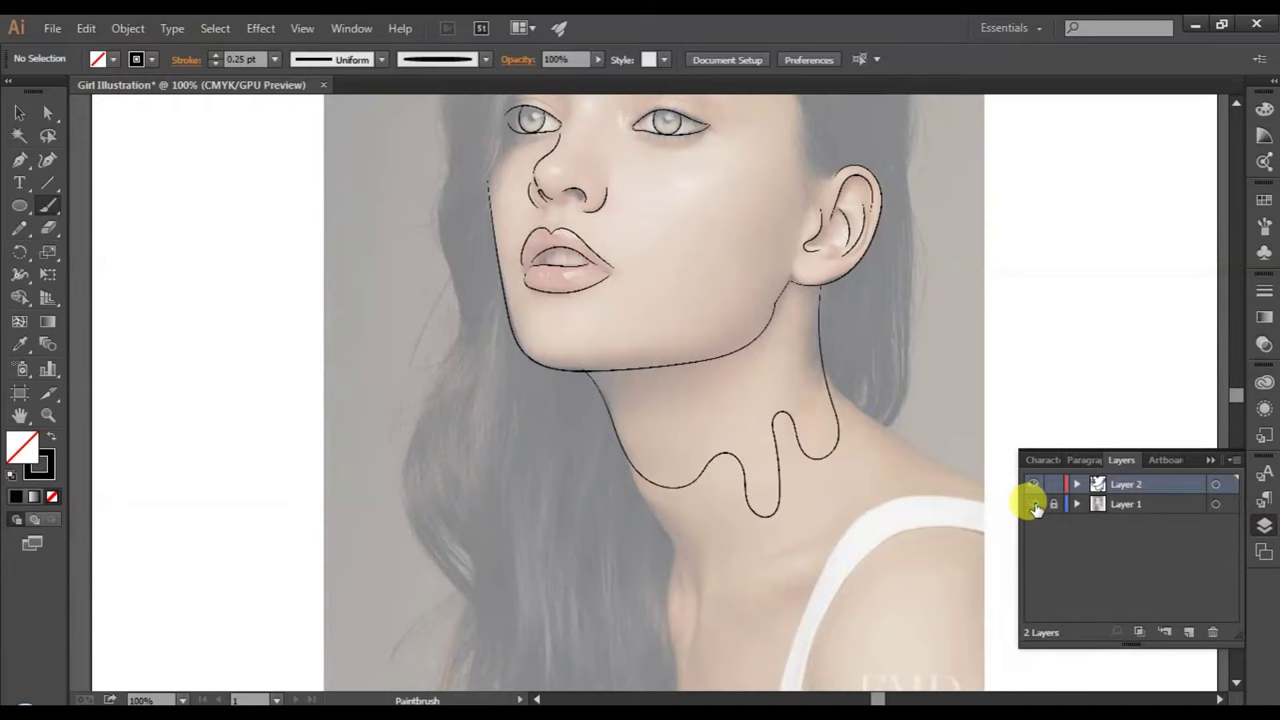
{"action": "left_click", "coordinate": [1033, 505]}
{"action": "scroll", "coordinate": [1010, 500], "scroll_direction": "up", "scroll_amount": 1}
{"action": "scroll", "coordinate": [1010, 500], "scroll_direction": "up", "scroll_amount": 2}
{"action": "scroll", "coordinate": [1015, 515], "scroll_direction": "up", "scroll_amount": 2}
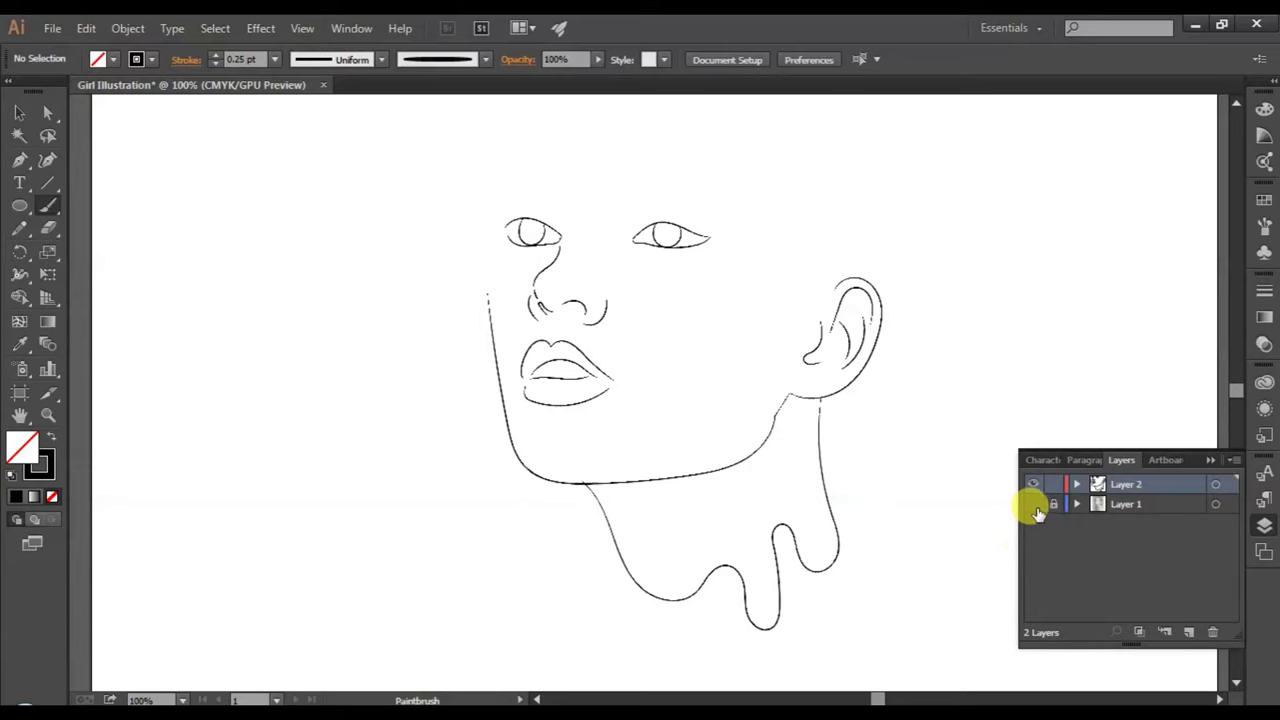
{"action": "left_click", "coordinate": [1033, 504]}
- Trace a line along the curve of the earlobe
{"action": "scroll", "coordinate": [985, 465], "scroll_direction": "up", "scroll_amount": 3}
{"action": "scroll", "coordinate": [980, 462], "scroll_direction": "up", "scroll_amount": 1}
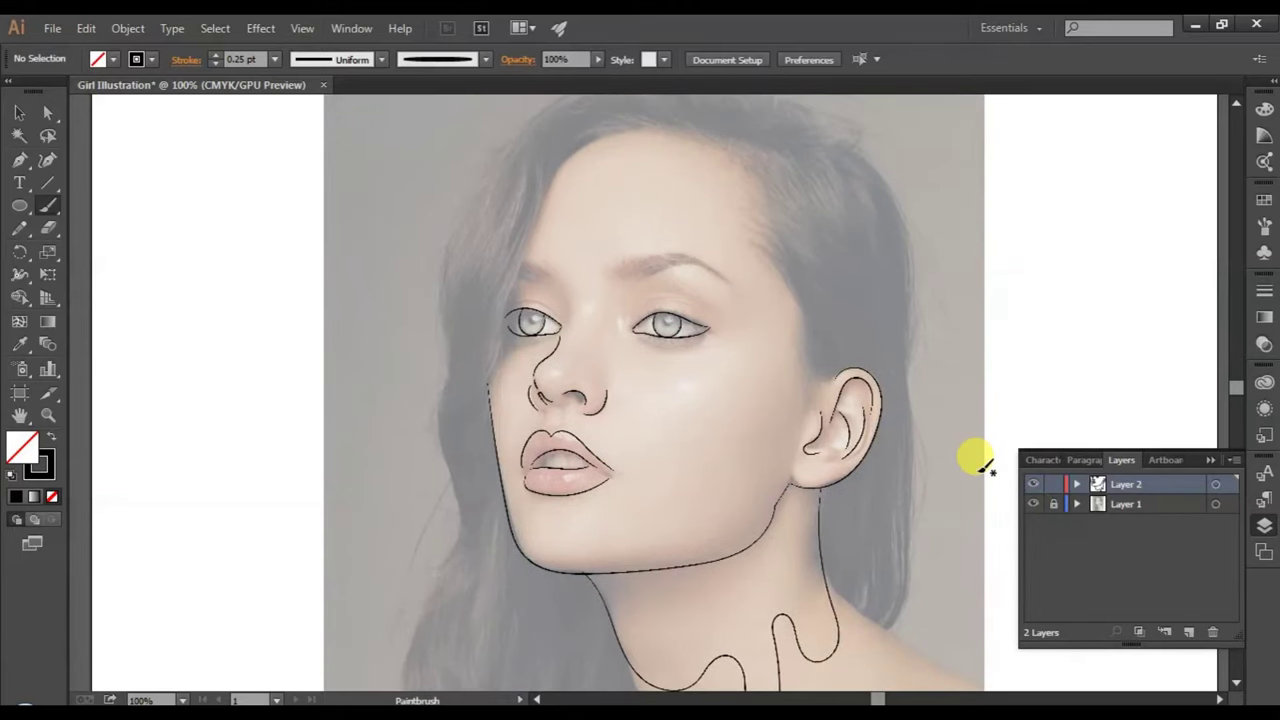
{"action": "scroll", "coordinate": [978, 462], "scroll_direction": "up", "scroll_amount": 1}
{"action": "left_click_drag", "start_coordinate": [790, 478], "coordinate": [887, 470]}
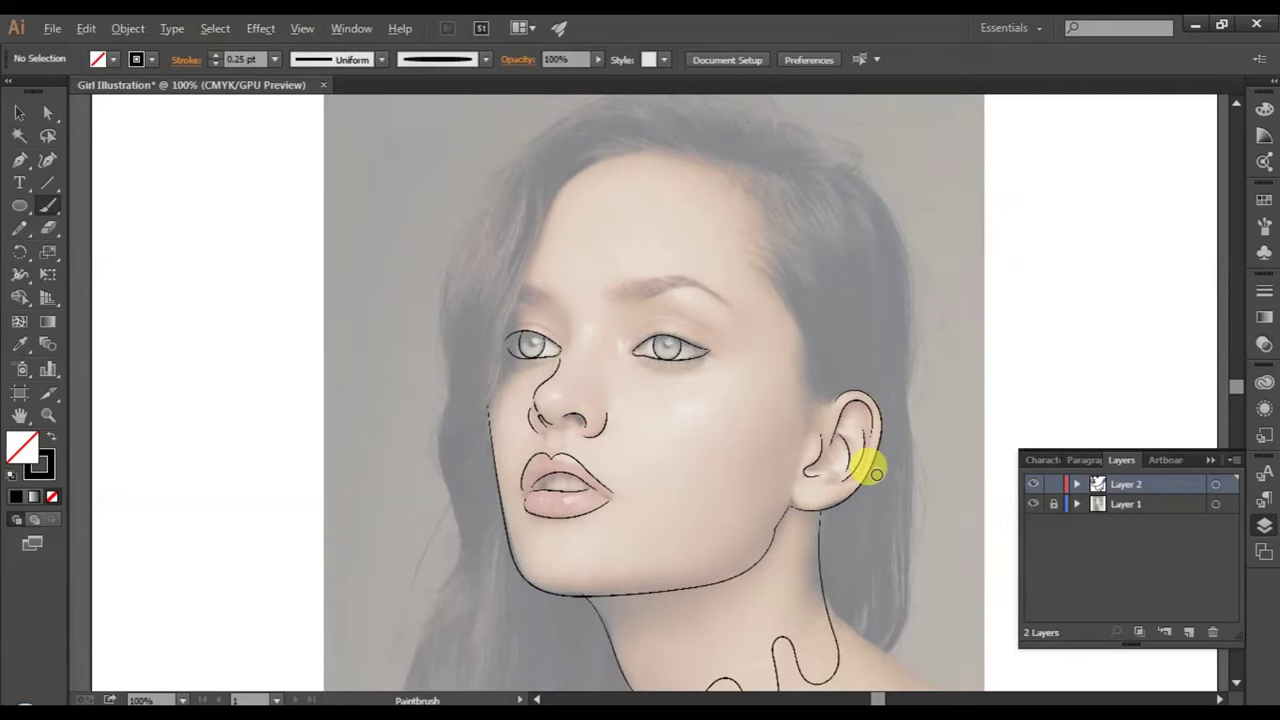
- Discard a trial eyebrow outline and zoom out to 100% to see the whole face
{"action": "scroll", "coordinate": [876, 474], "scroll_direction": "up", "scroll_amount": 1}
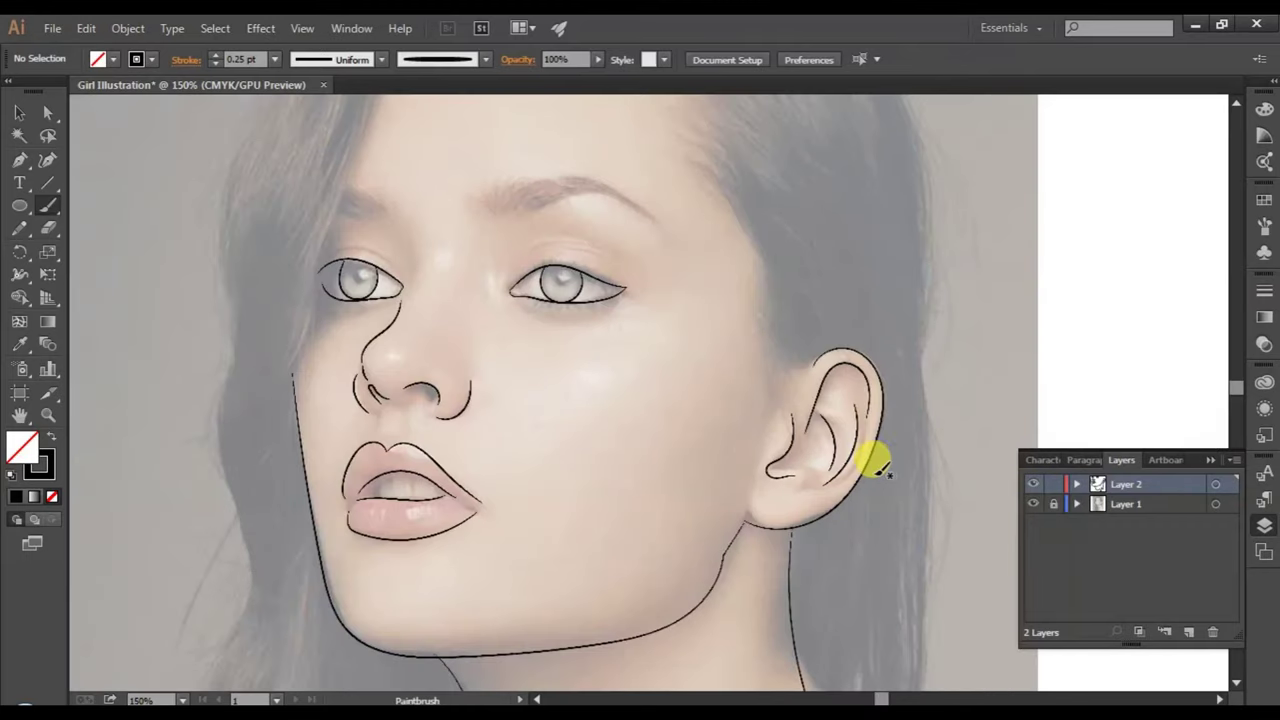
{"action": "scroll", "coordinate": [876, 462], "scroll_direction": "up", "scroll_amount": 1}
{"action": "scroll", "coordinate": [878, 460], "scroll_direction": "up", "scroll_amount": 1}
{"action": "scroll", "coordinate": [880, 457], "scroll_direction": "up", "scroll_amount": 1}
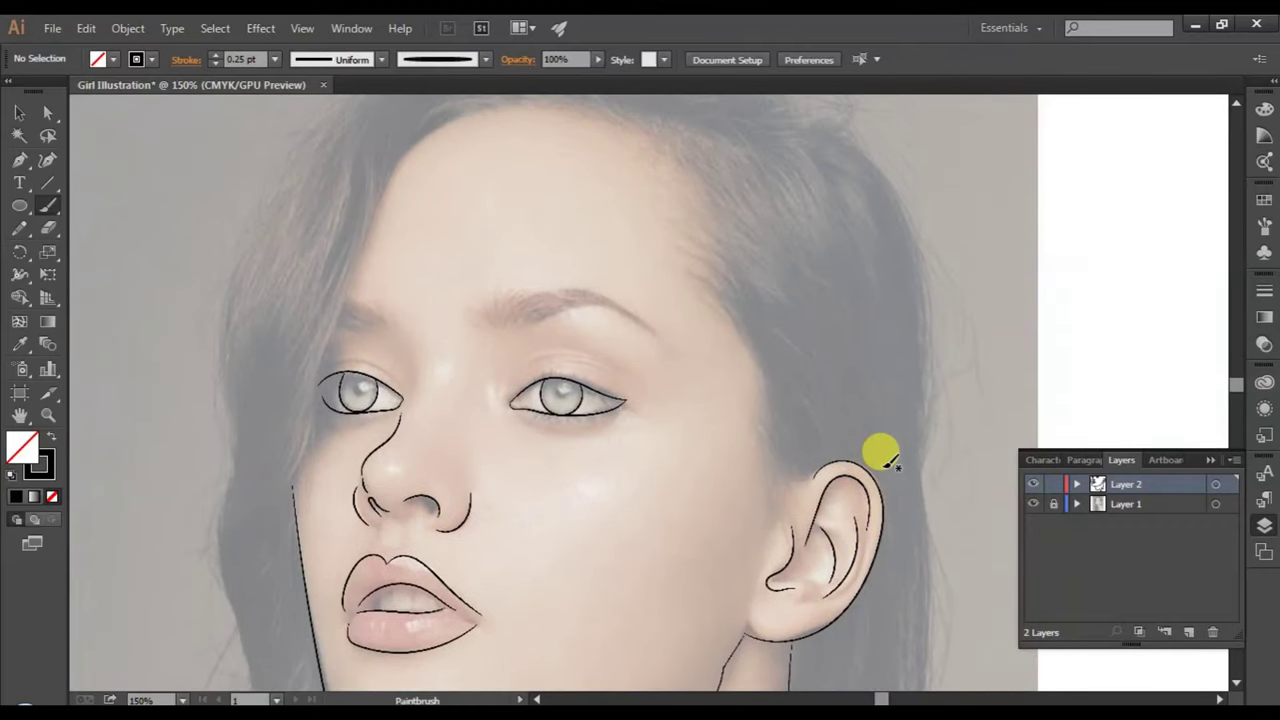
{"action": "scroll", "coordinate": [880, 455], "scroll_direction": "up", "scroll_amount": 1}
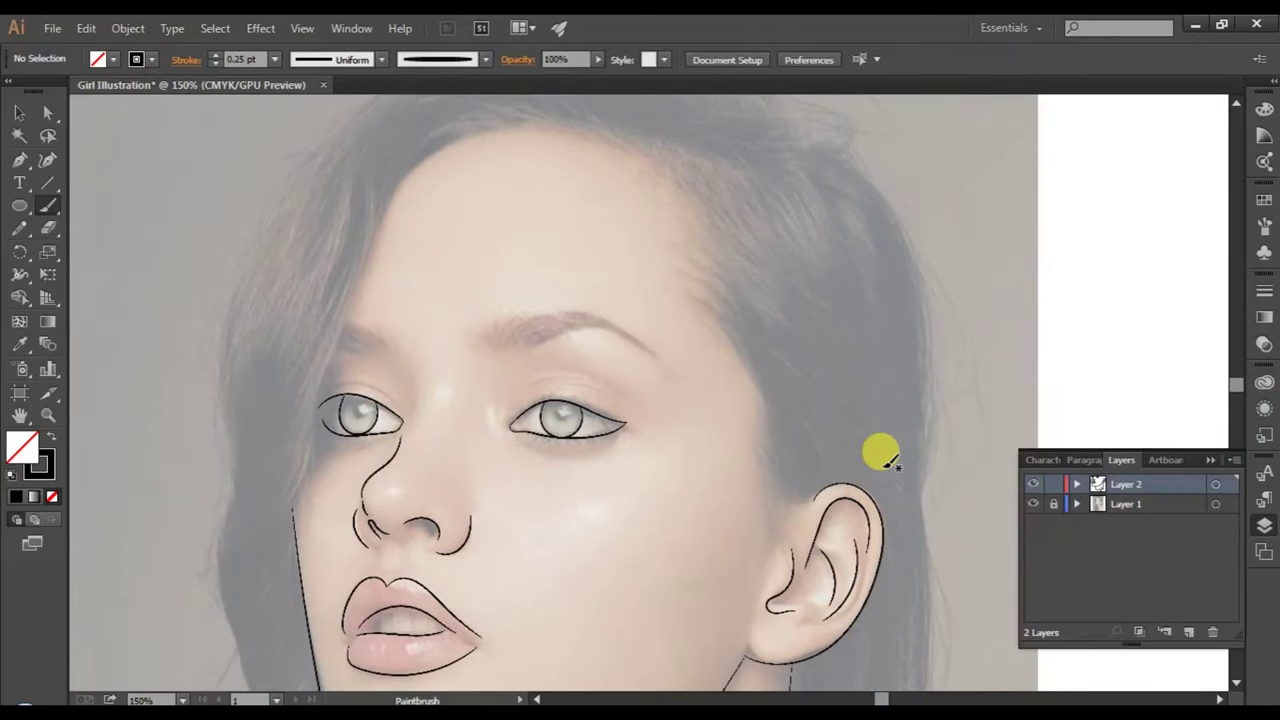
{"action": "scroll", "coordinate": [690, 520], "scroll_direction": "up", "scroll_amount": 1}
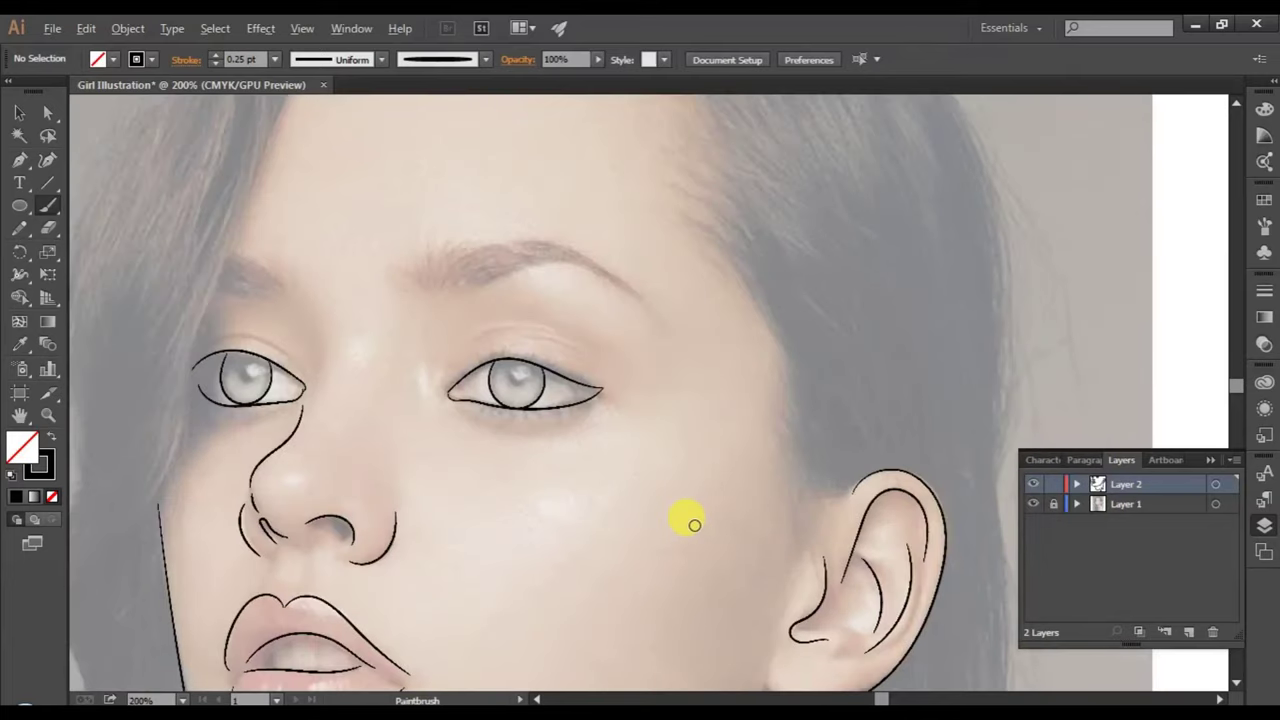
{"action": "scroll", "coordinate": [694, 525], "scroll_direction": "up", "scroll_amount": 1}
{"action": "scroll", "coordinate": [643, 460], "scroll_direction": "up", "scroll_amount": 3}
{"action": "scroll", "coordinate": [560, 410], "scroll_direction": "up", "scroll_amount": 2}
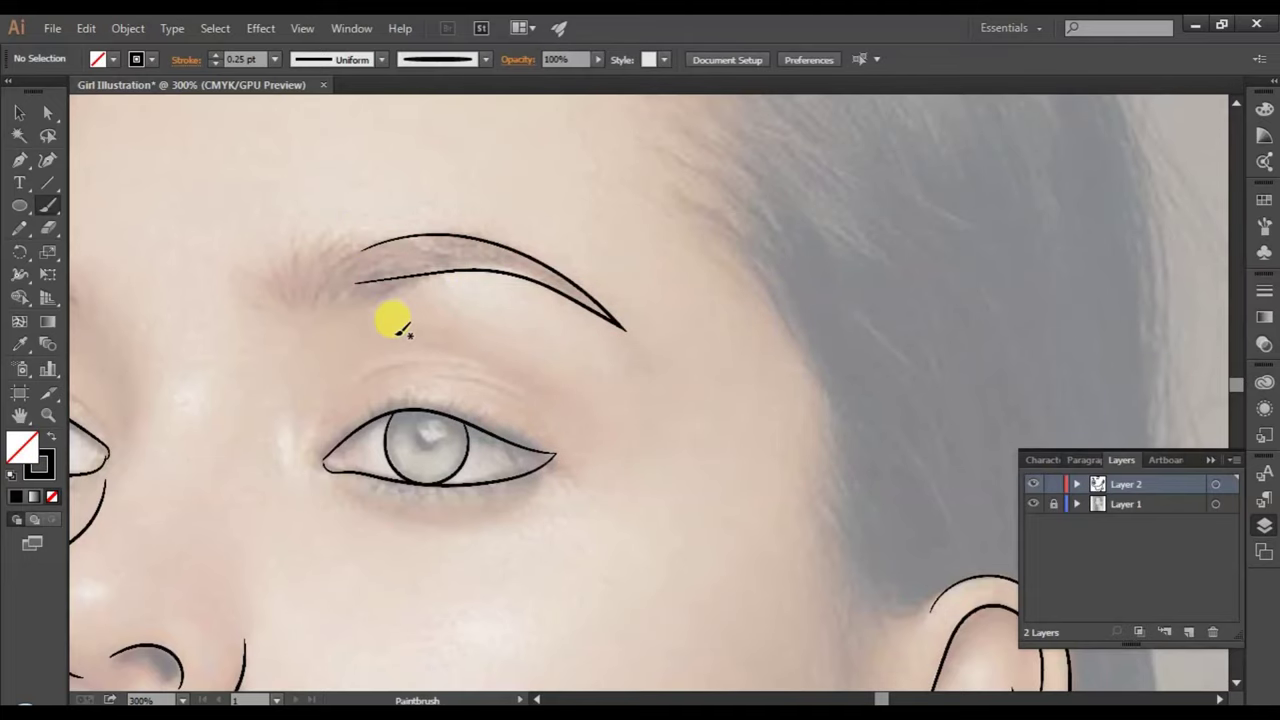
{"action": "key", "text": "ctrl+z"}
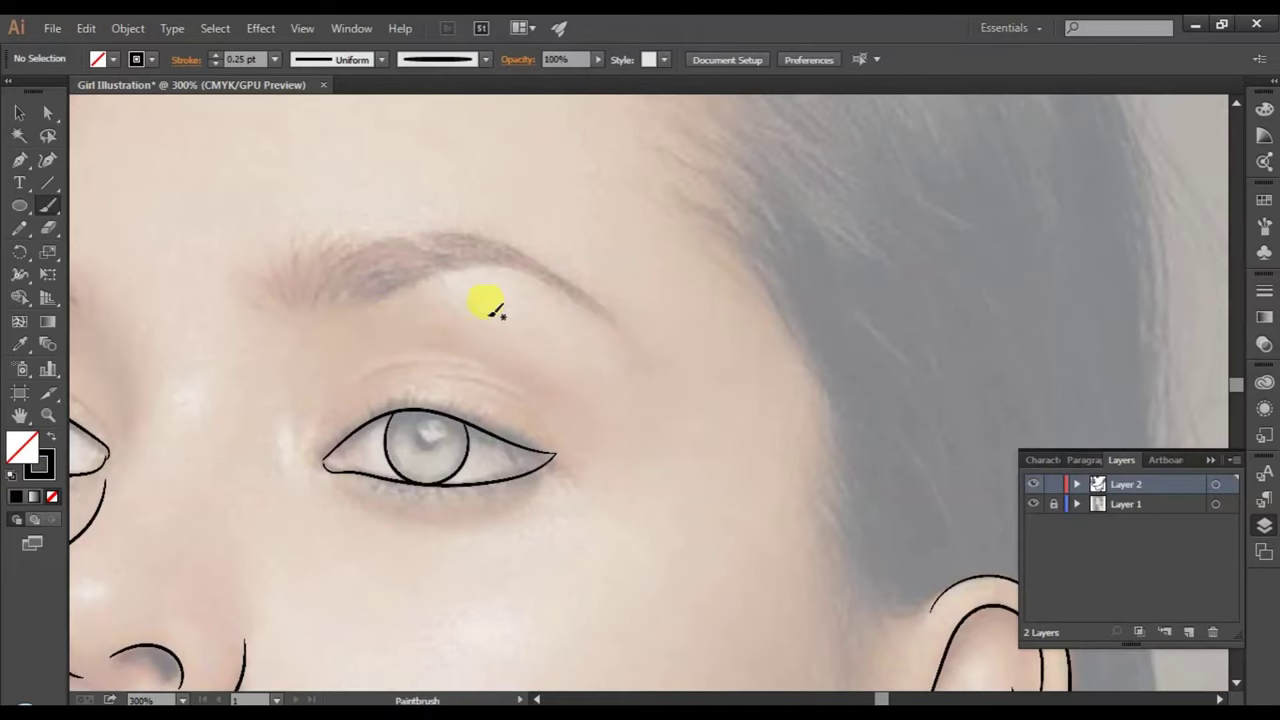
{"action": "key", "text": "ctrl+1"}
{"action": "scroll", "coordinate": [625, 463], "scroll_direction": "down", "scroll_amount": 3}
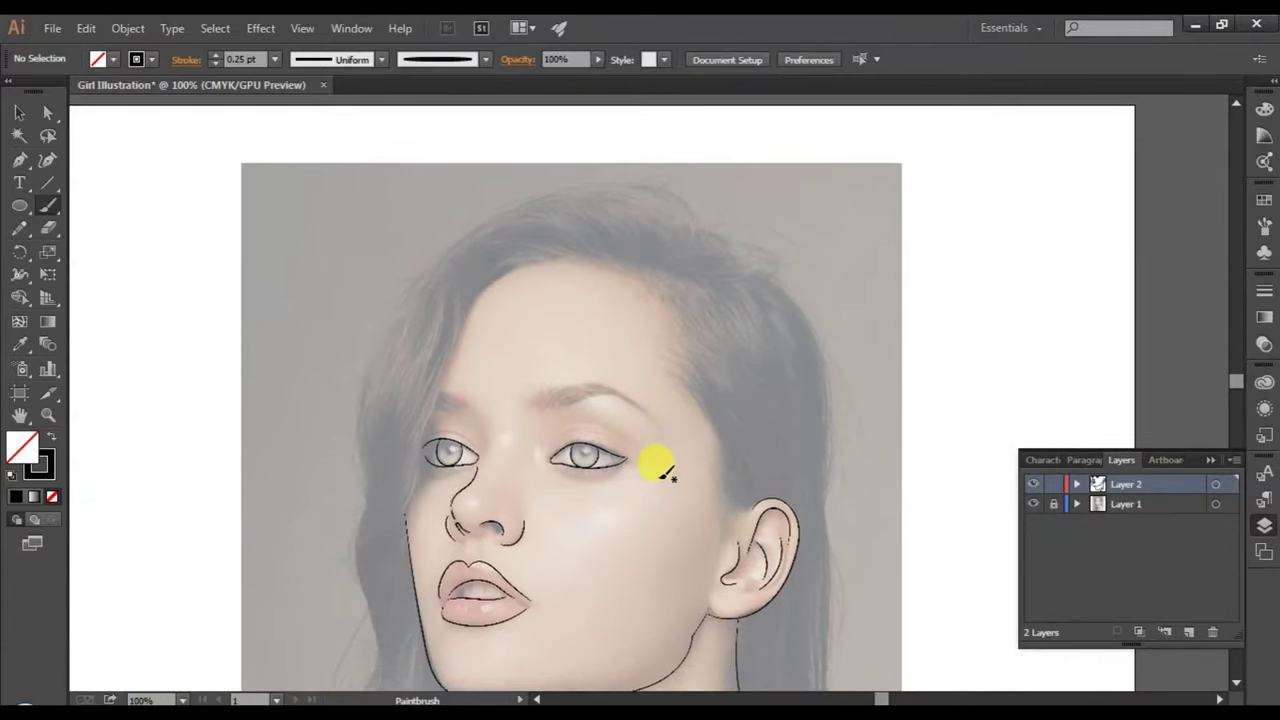
- Set up the Pencil tool to close paths within 20 pixels
{"action": "left_click", "coordinate": [25, 231]}
{"action": "left_click", "coordinate": [25, 231]}
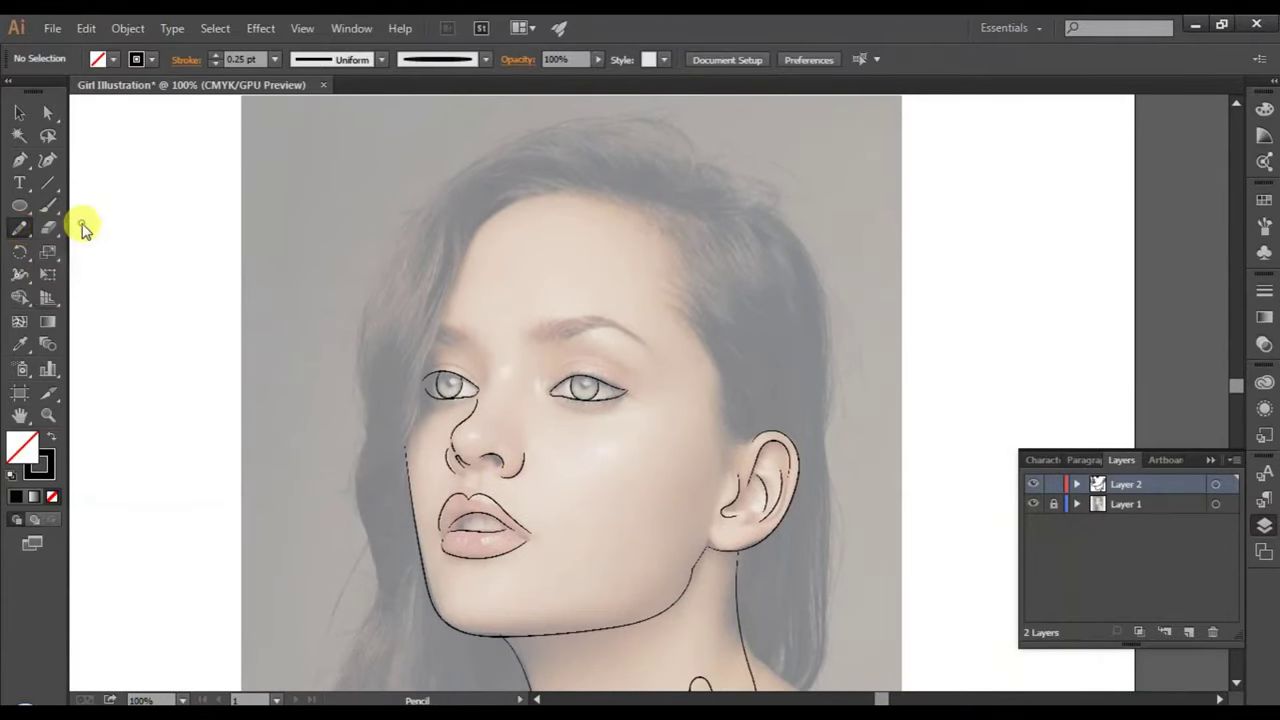
{"action": "double_click", "coordinate": [25, 231]}
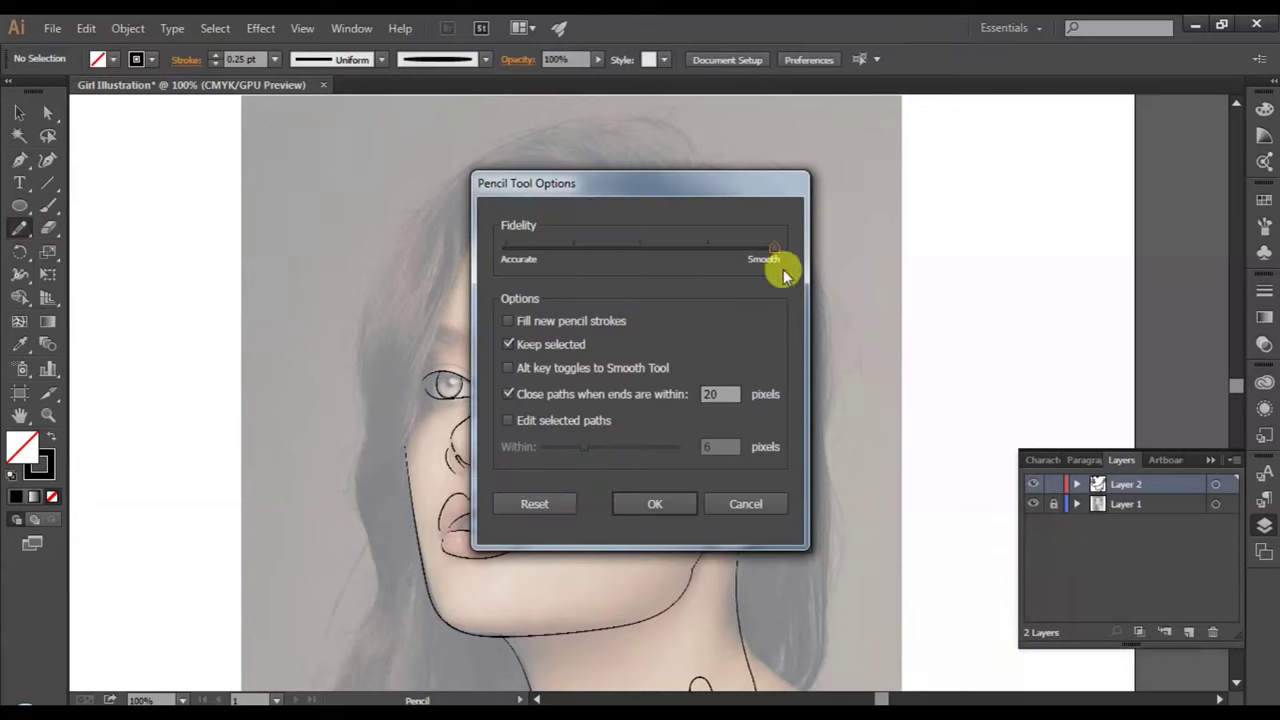
{"action": "left_click", "coordinate": [655, 503]}
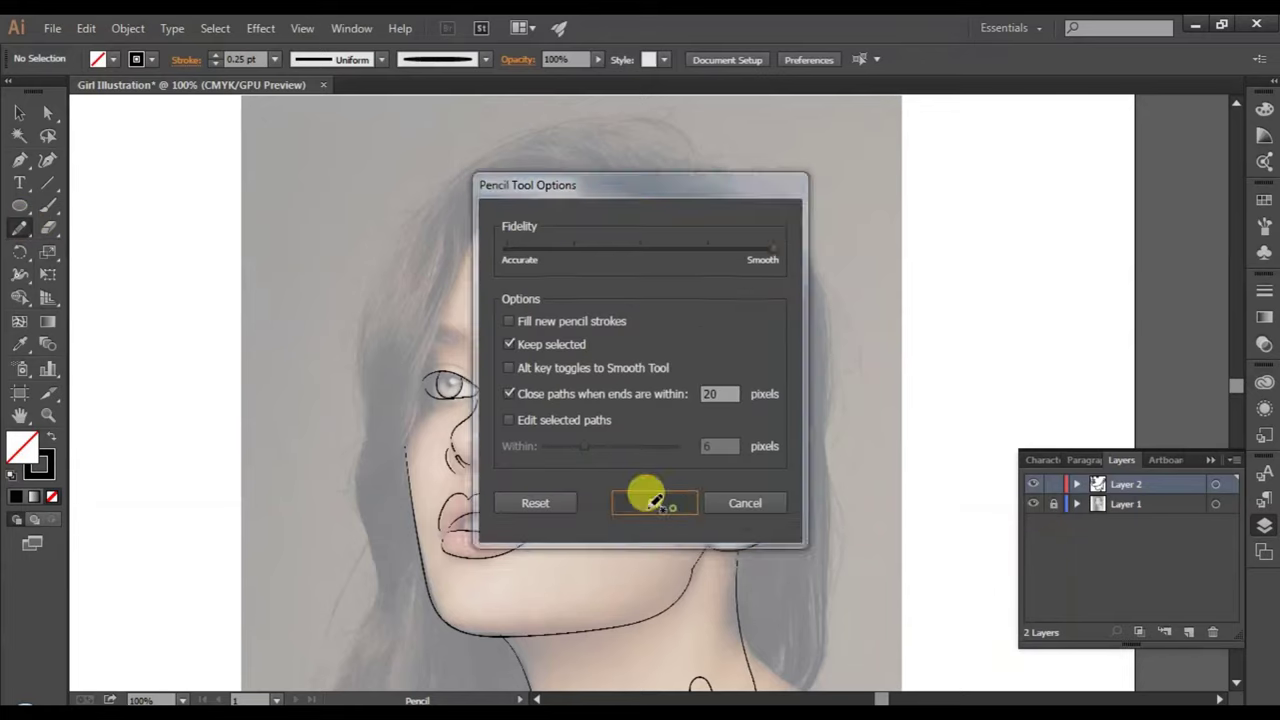
- Set the stroke to none and the fill colour to black (000000)
{"action": "left_click", "coordinate": [42, 464]}
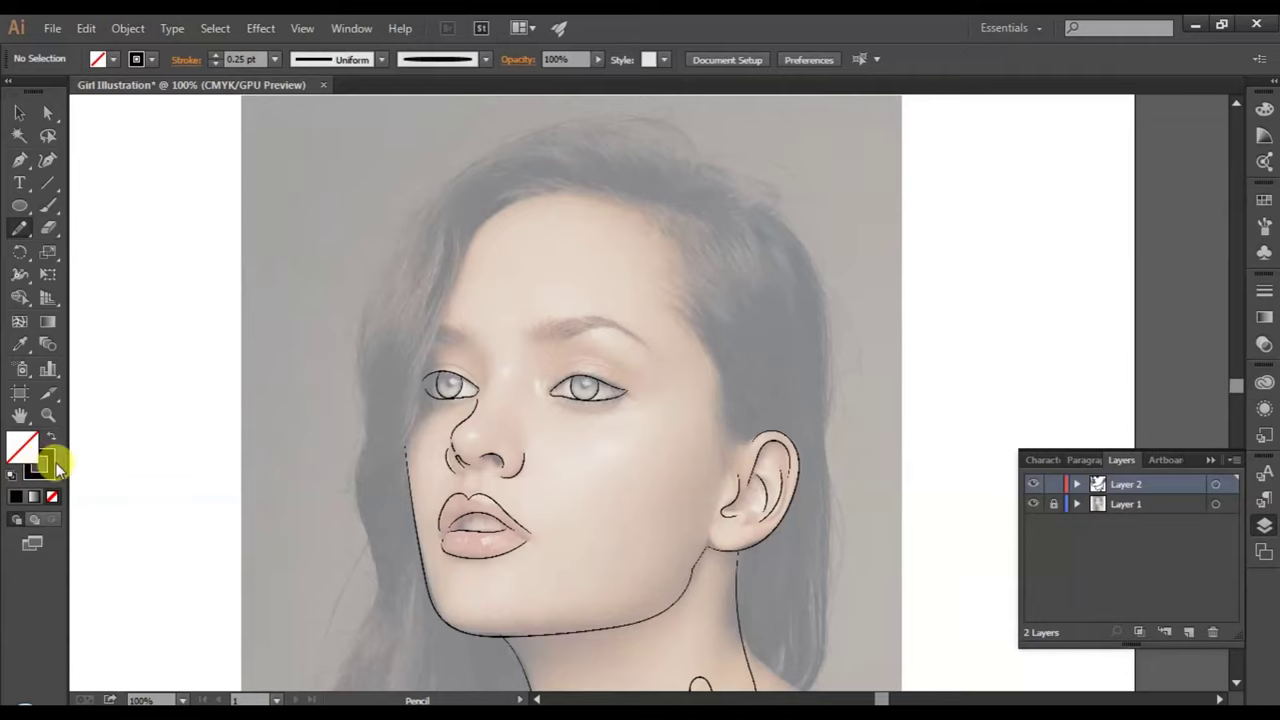
{"action": "left_click", "coordinate": [52, 496]}
{"action": "left_click", "coordinate": [16, 445]}
{"action": "double_click", "coordinate": [20, 450]}
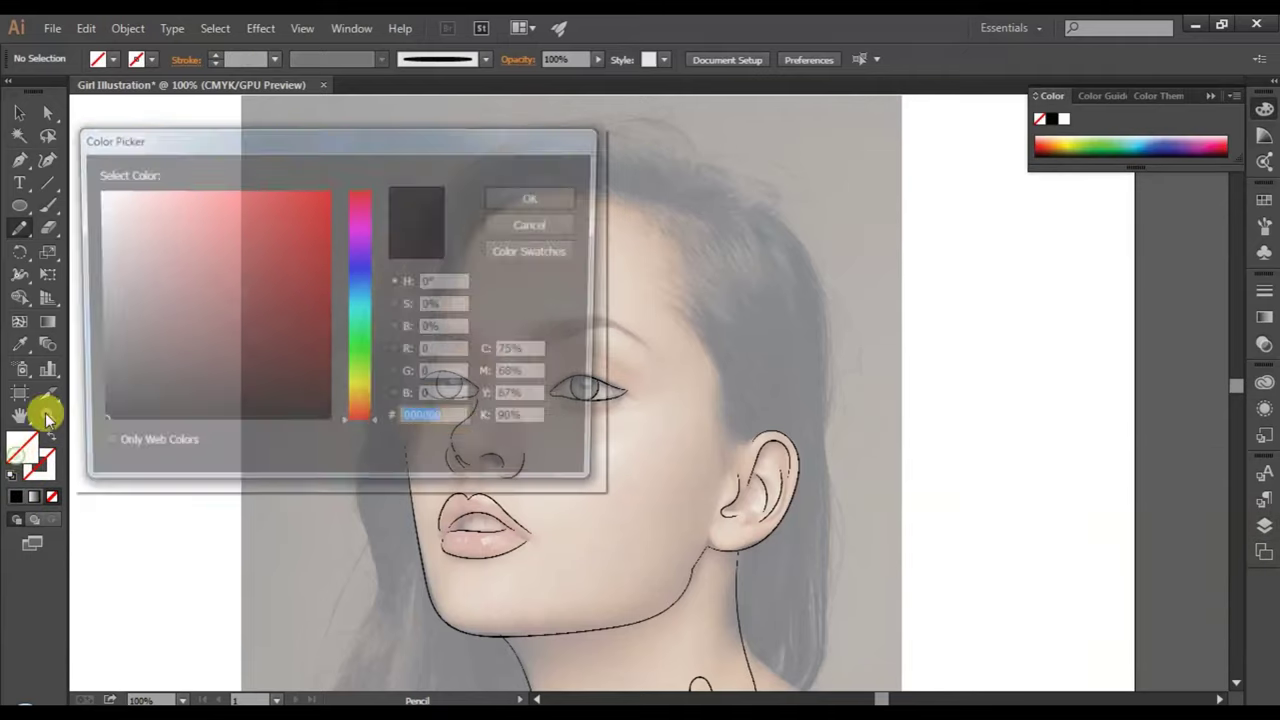
{"action": "mouse_move", "coordinate": [260, 211]}
{"action": "left_mouse_down"}
{"action": "mouse_move", "coordinate": [209, 294]}
{"action": "mouse_move", "coordinate": [110, 406]}
{"action": "mouse_move", "coordinate": [72, 428]}
{"action": "left_mouse_up"}
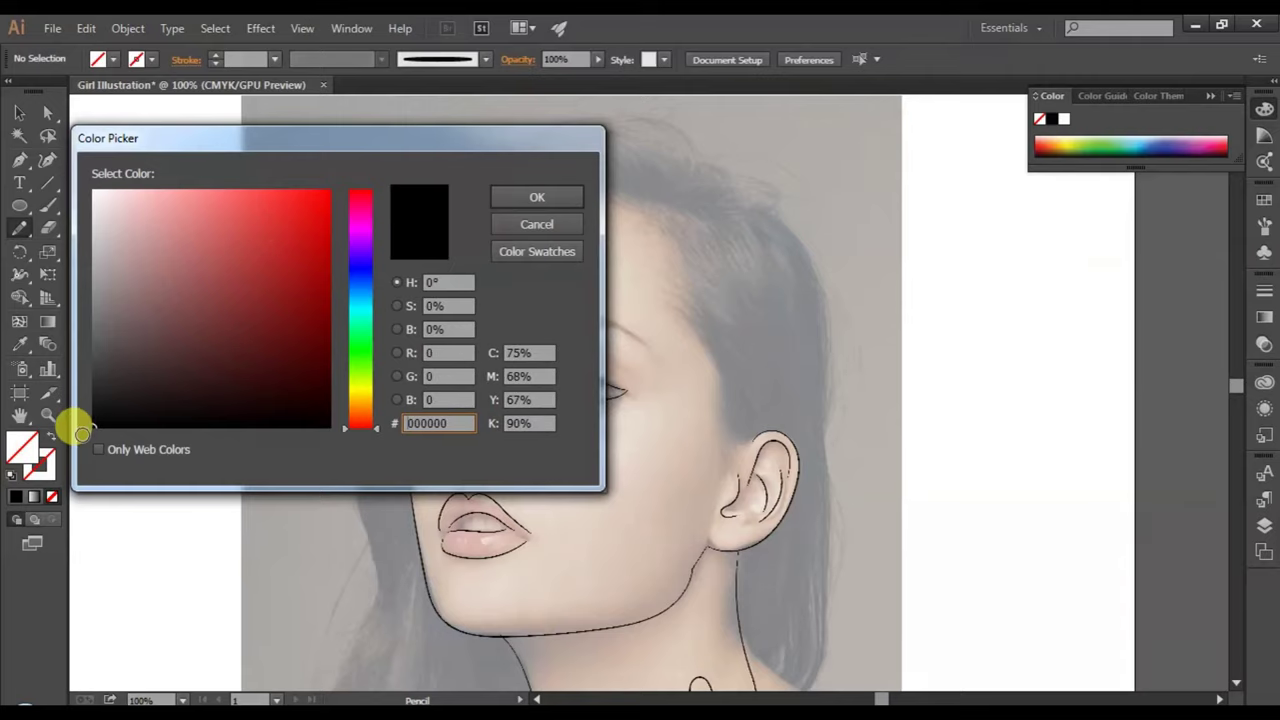
{"action": "left_click", "coordinate": [515, 196]}
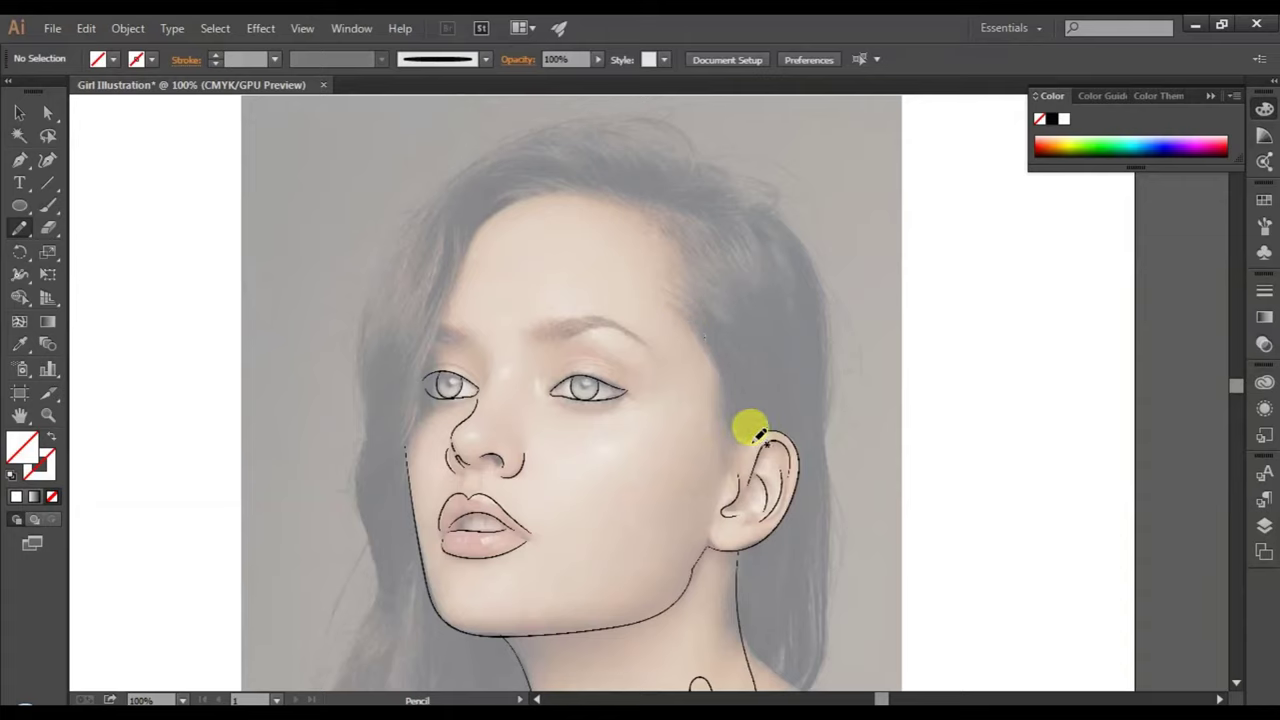
- Draw a closed Pencil outline of the hair from above the ear down the right edge
{"action": "mouse_move", "coordinate": [741, 440]}
{"action": "left_mouse_down"}
{"action": "mouse_move", "coordinate": [701, 290]}
{"action": "mouse_move", "coordinate": [746, 220]}
{"action": "mouse_move", "coordinate": [789, 220]}
{"action": "mouse_move", "coordinate": [823, 257]}
{"action": "mouse_move", "coordinate": [838, 373]}
{"action": "mouse_move", "coordinate": [826, 404]}
{"action": "left_mouse_up"}
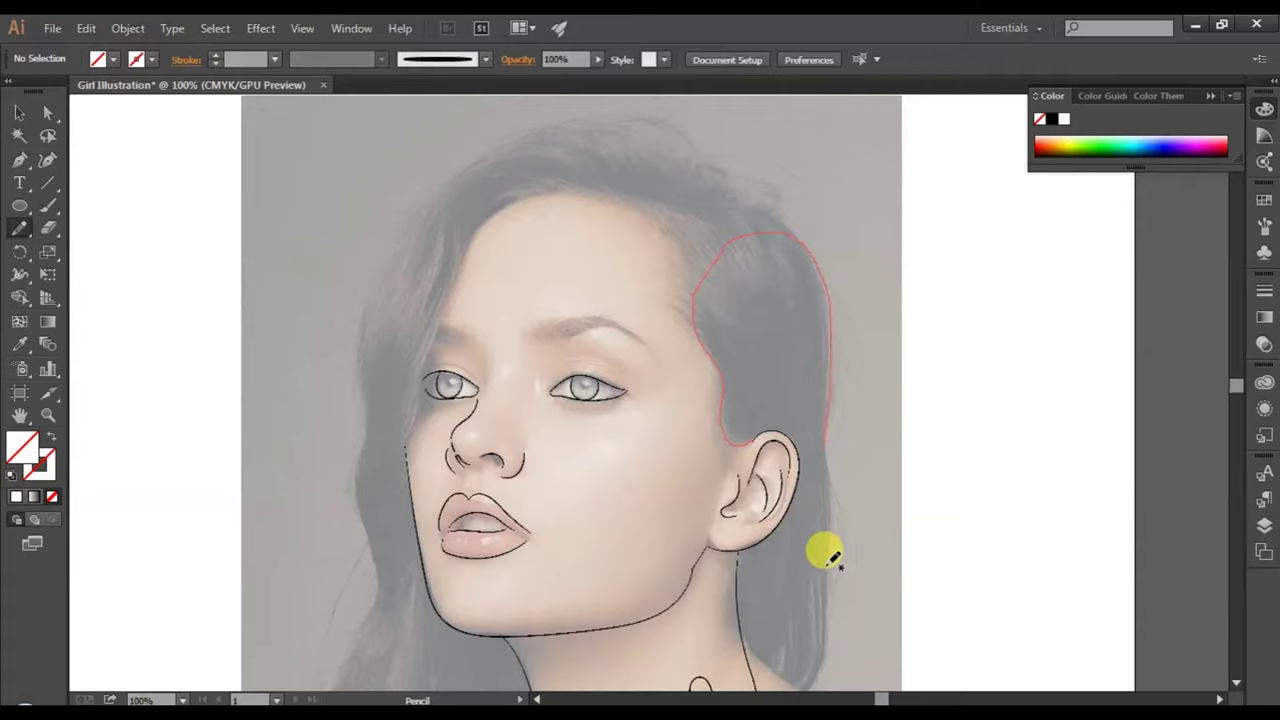
{"action": "left_click_drag", "start_coordinate": [820, 672], "coordinate": [820, 682]}
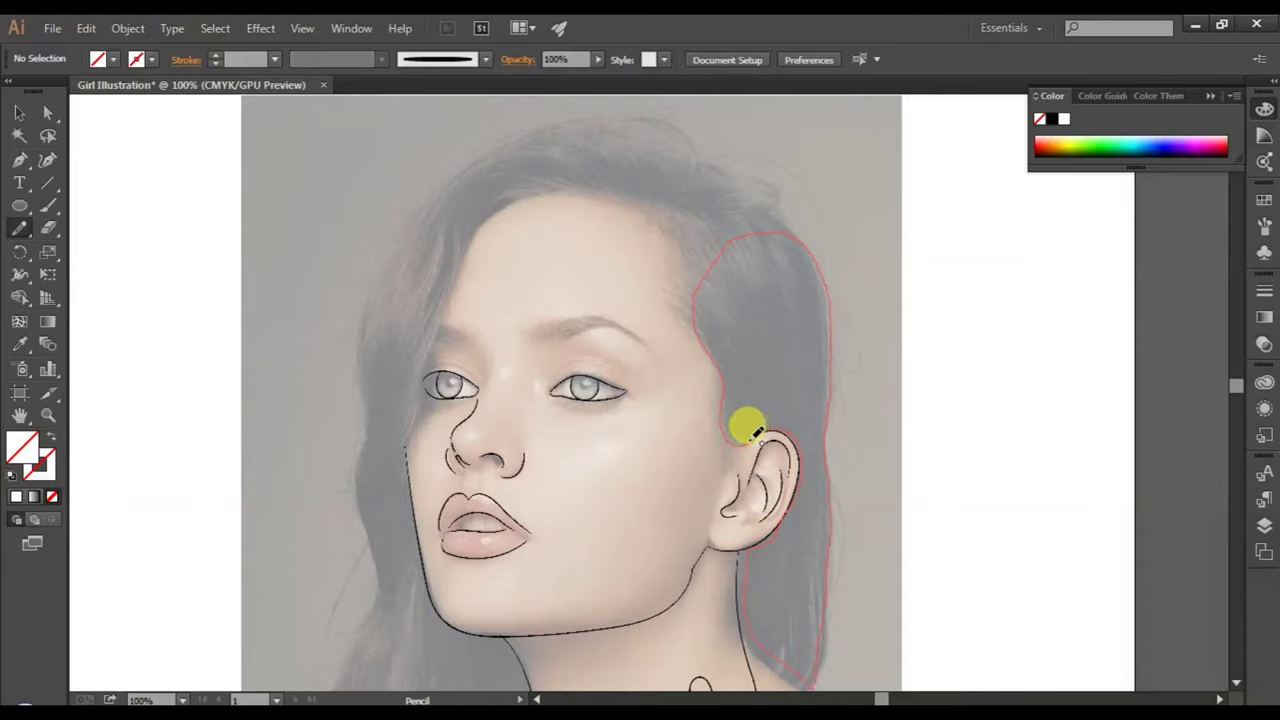
{"action": "left_click_drag", "start_coordinate": [740, 432], "coordinate": [776, 432]}
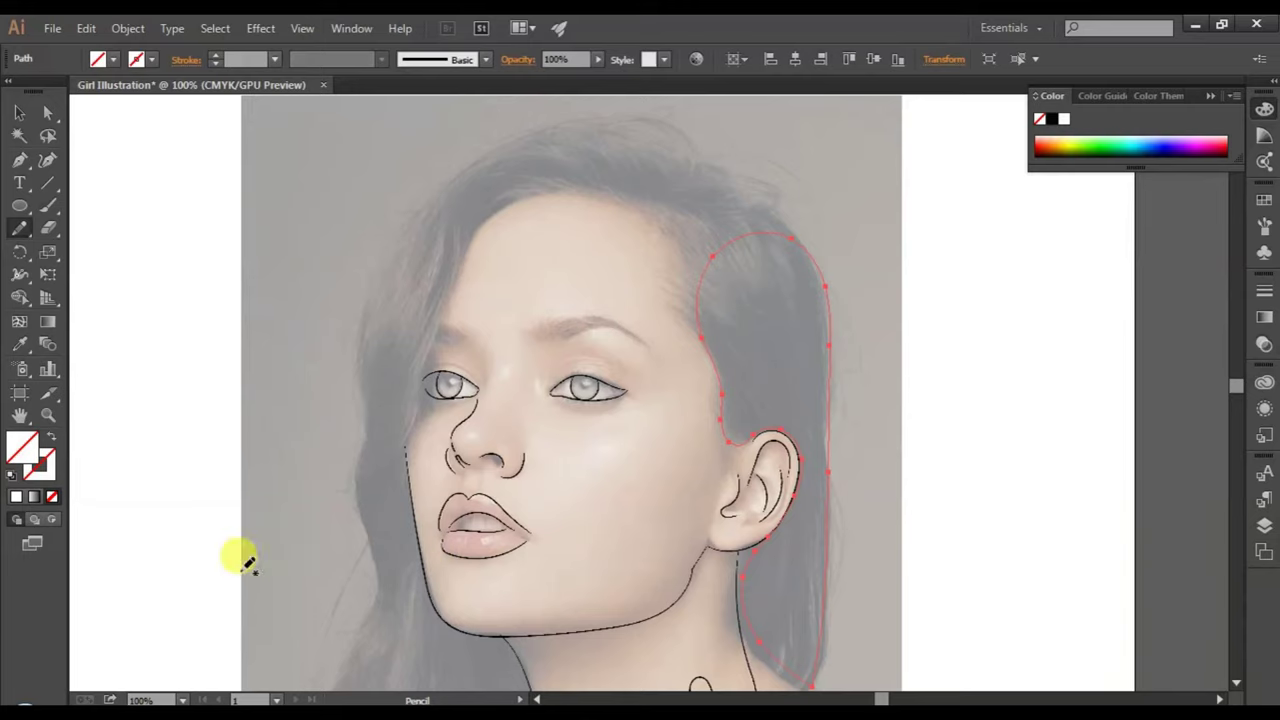
- Fill the hair shape solid black with no stroke, then deselect it
{"action": "double_click", "coordinate": [10, 450]}
{"action": "left_click_drag", "start_coordinate": [246, 251], "coordinate": [71, 429]}
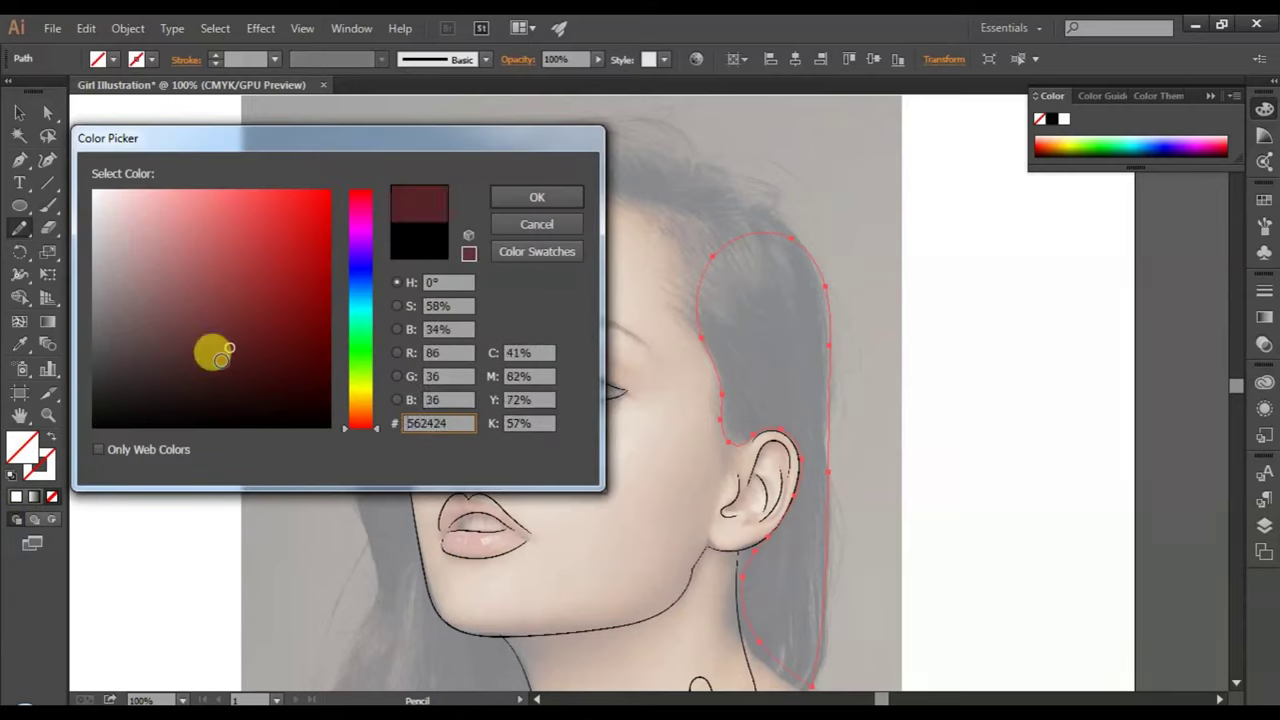
{"action": "left_click", "coordinate": [535, 197]}
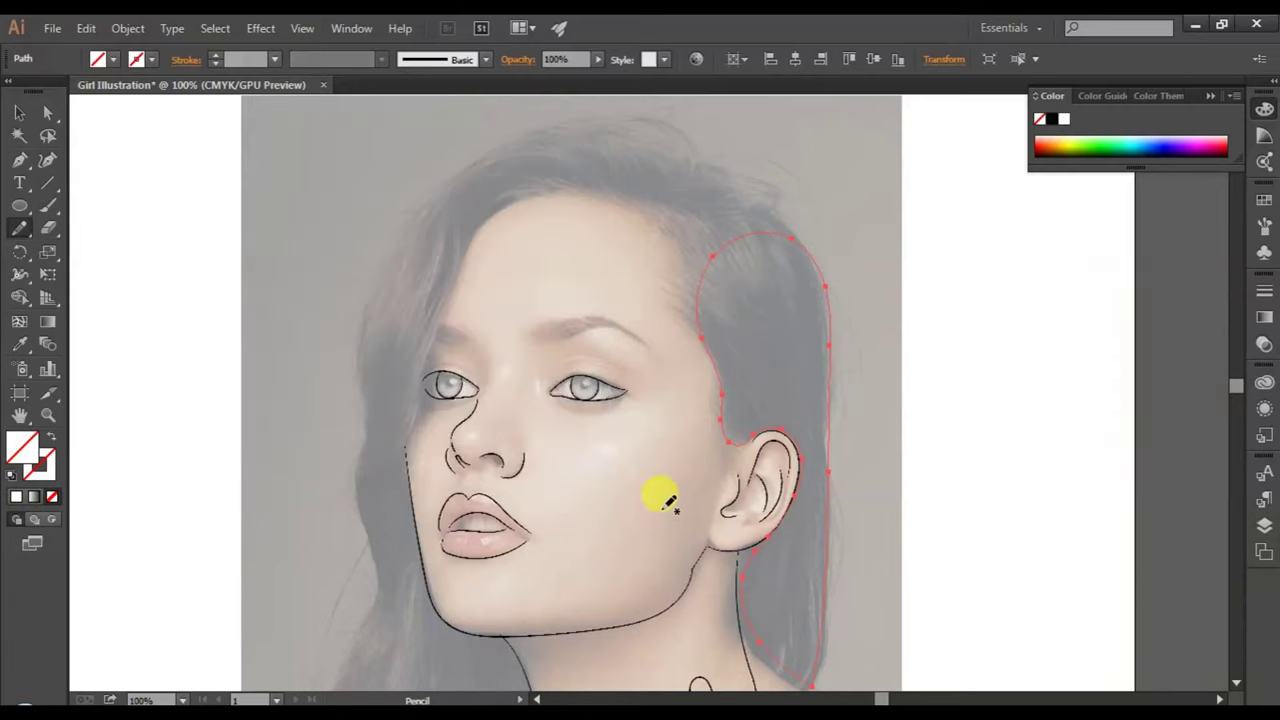
{"action": "double_click", "coordinate": [18, 456]}
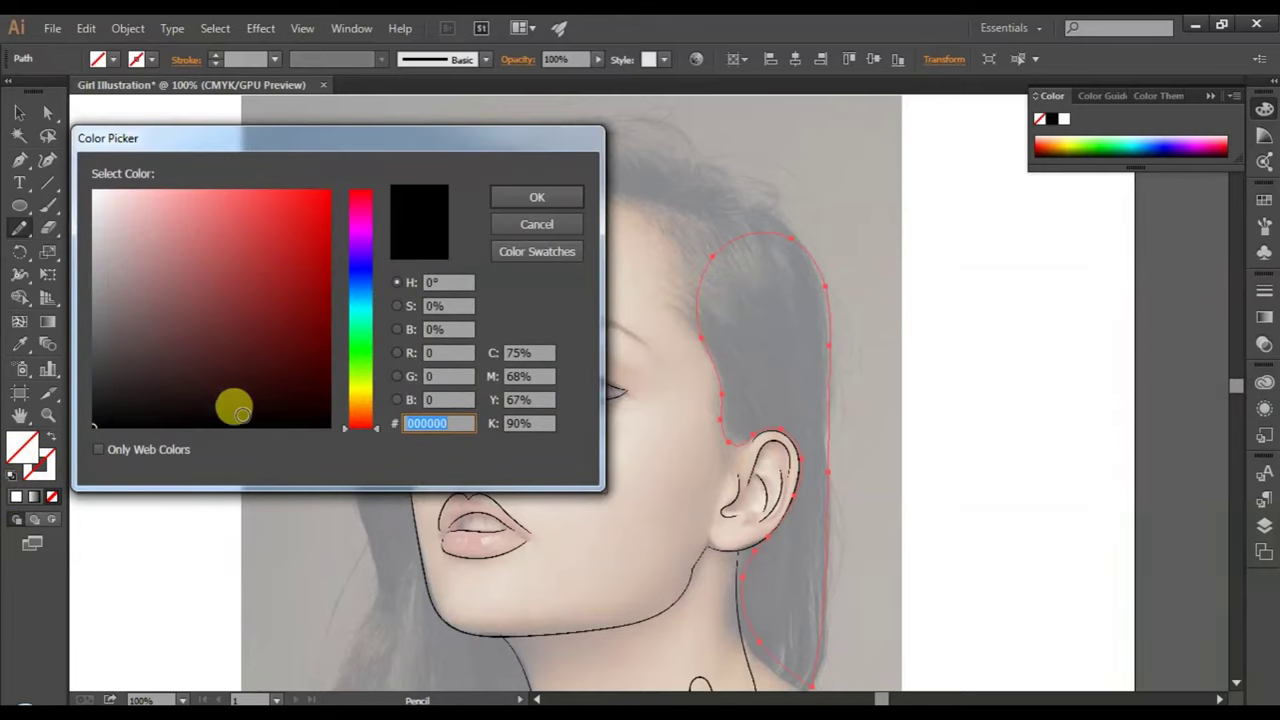
{"action": "key", "text": "Escape"}
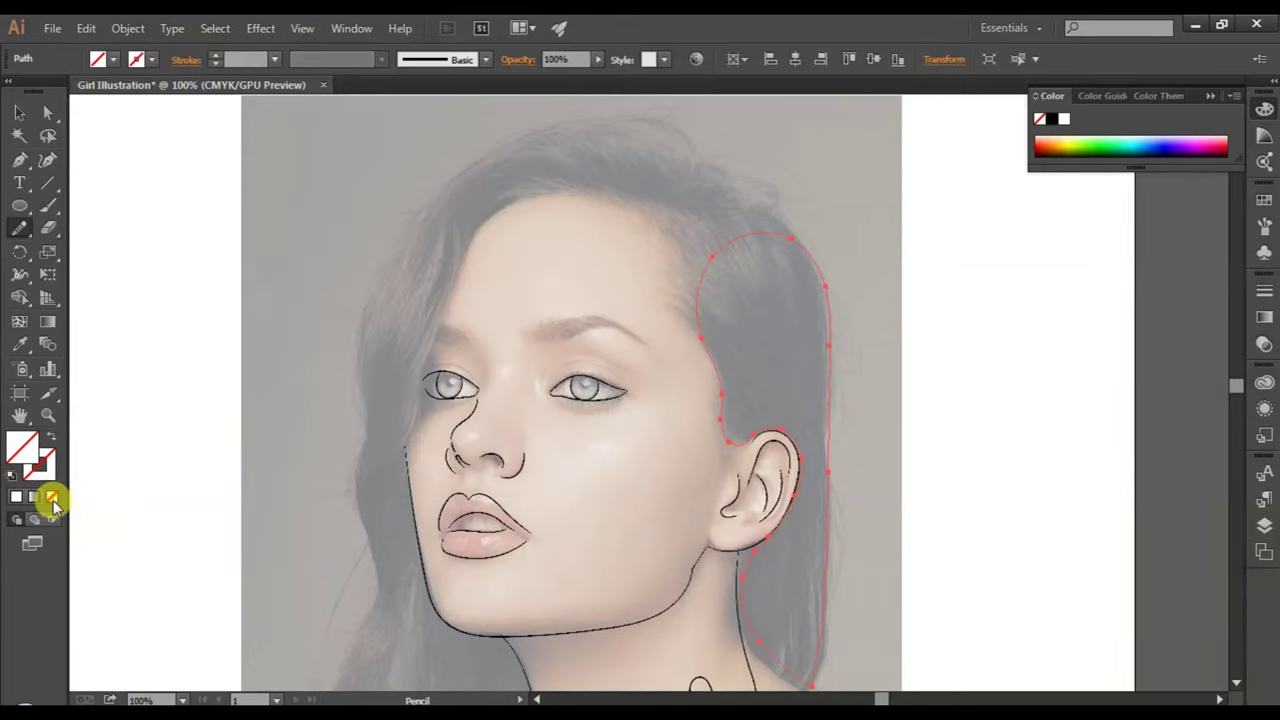
{"action": "left_click", "coordinate": [16, 476]}
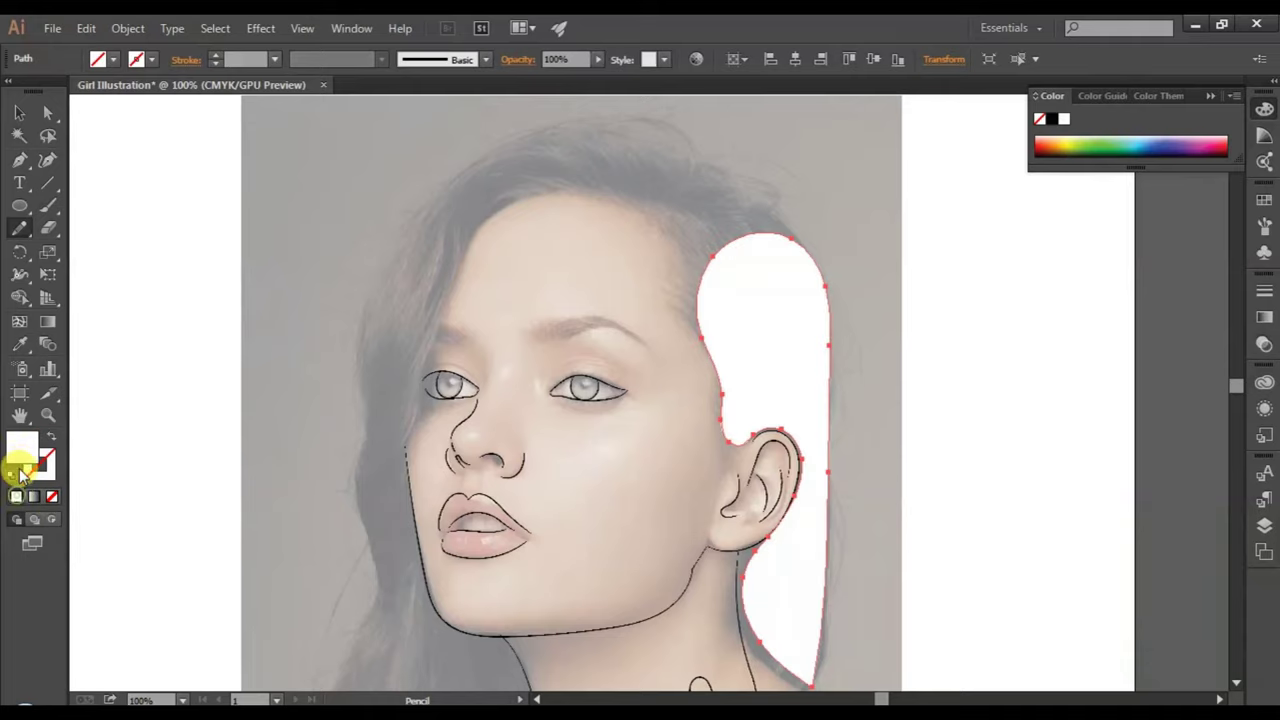
{"action": "left_click", "coordinate": [1050, 119]}
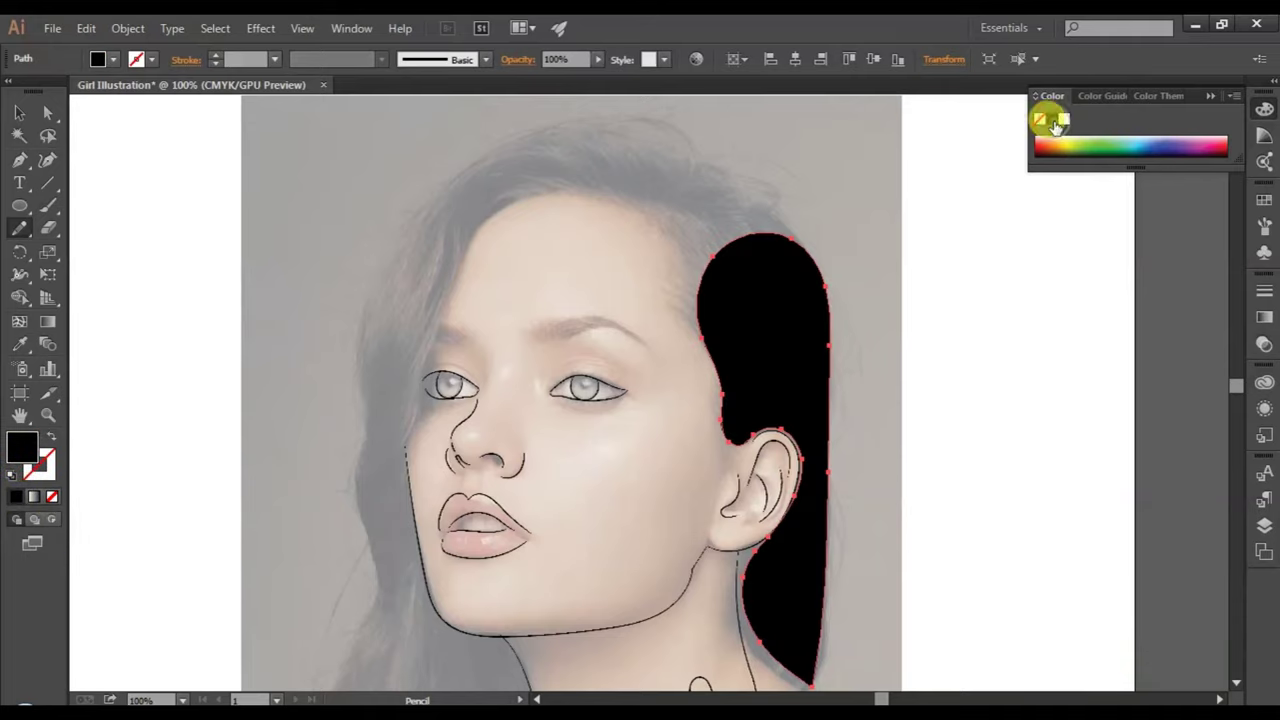
{"action": "left_click", "coordinate": [15, 111]}
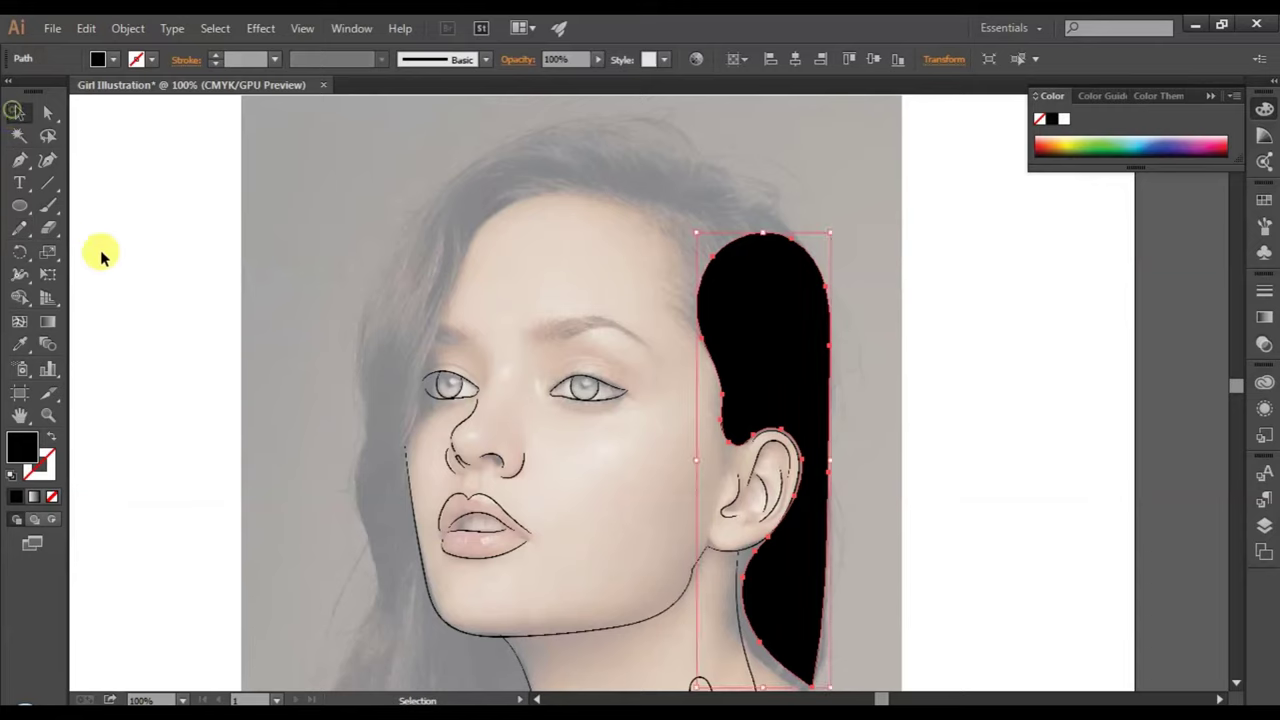
{"action": "left_click", "coordinate": [101, 257]}
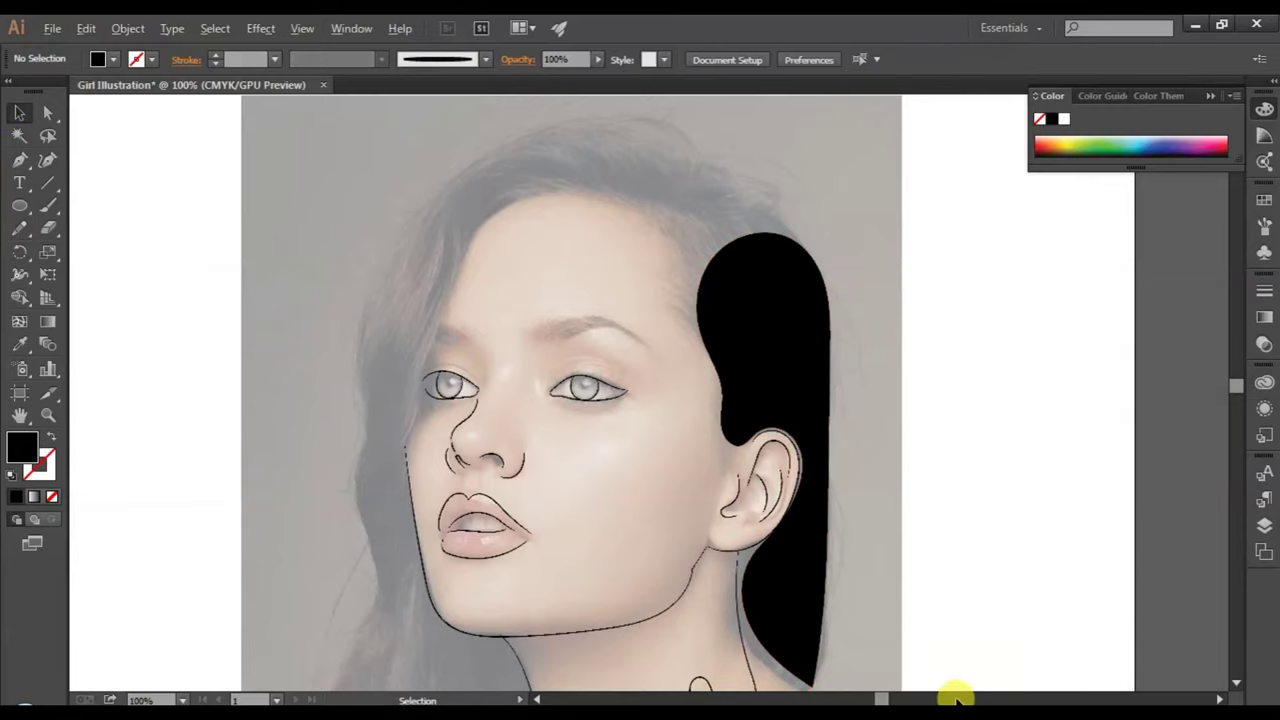
- Trace a black-filled Pencil shape over the crown hair, undoing one stray path first
{"action": "scroll", "coordinate": [955, 697], "scroll_direction": "down", "scroll_amount": 1}
{"action": "scroll", "coordinate": [955, 697], "scroll_direction": "up", "scroll_amount": 1}
{"action": "scroll", "coordinate": [957, 691], "scroll_direction": "up", "scroll_amount": 1}
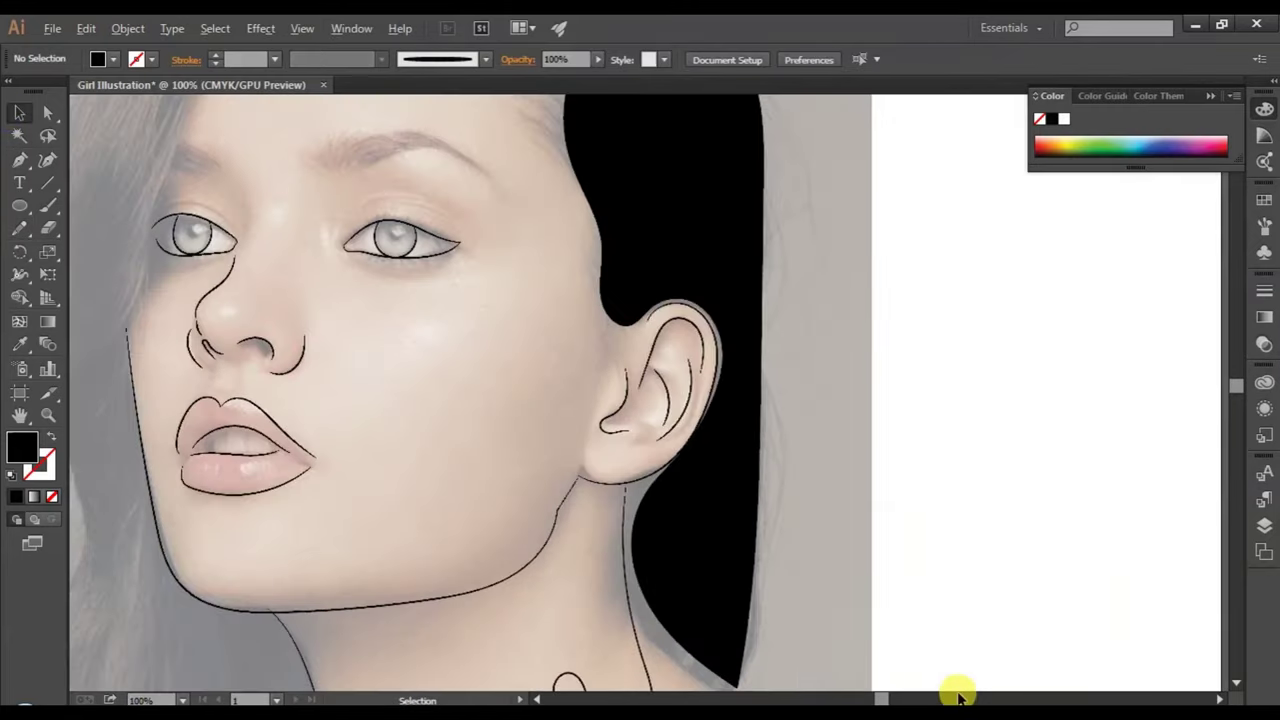
{"action": "scroll", "coordinate": [880, 617], "scroll_direction": "up", "scroll_amount": 2}
{"action": "scroll", "coordinate": [880, 620], "scroll_direction": "up", "scroll_amount": 2}
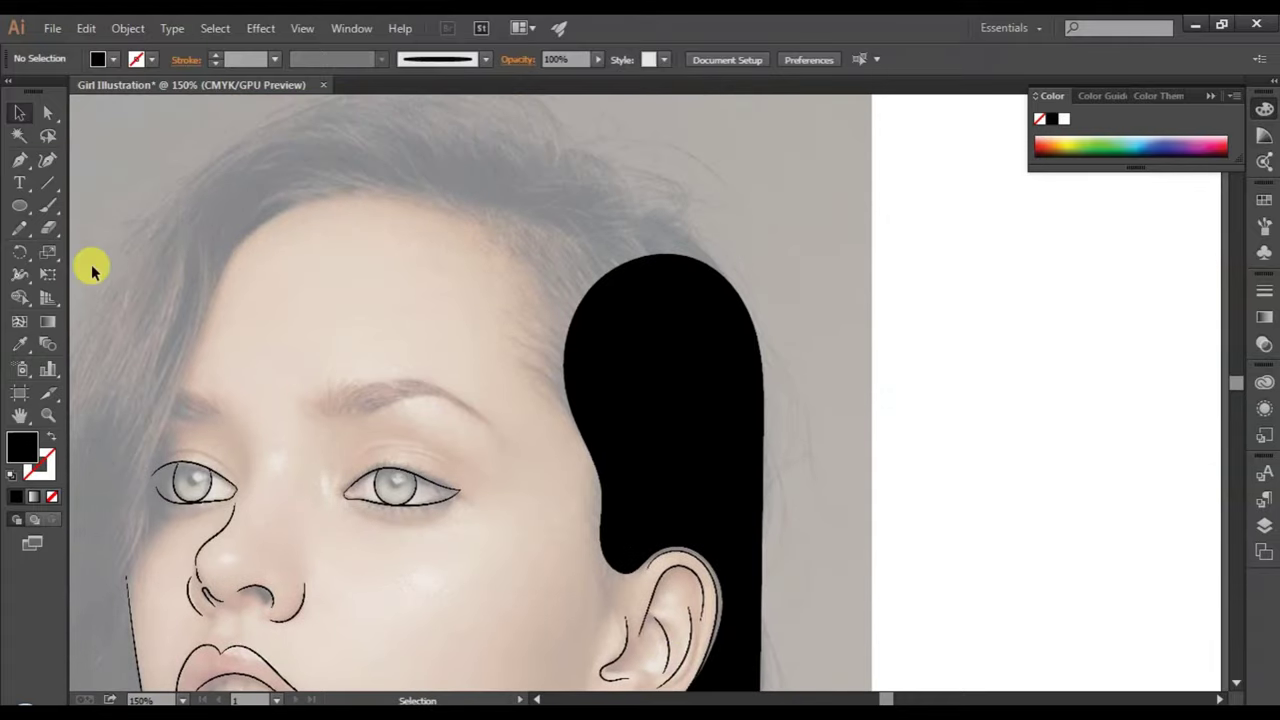
{"action": "left_click", "coordinate": [19, 228]}
{"action": "scroll", "coordinate": [771, 391], "scroll_direction": "up", "scroll_amount": 1}
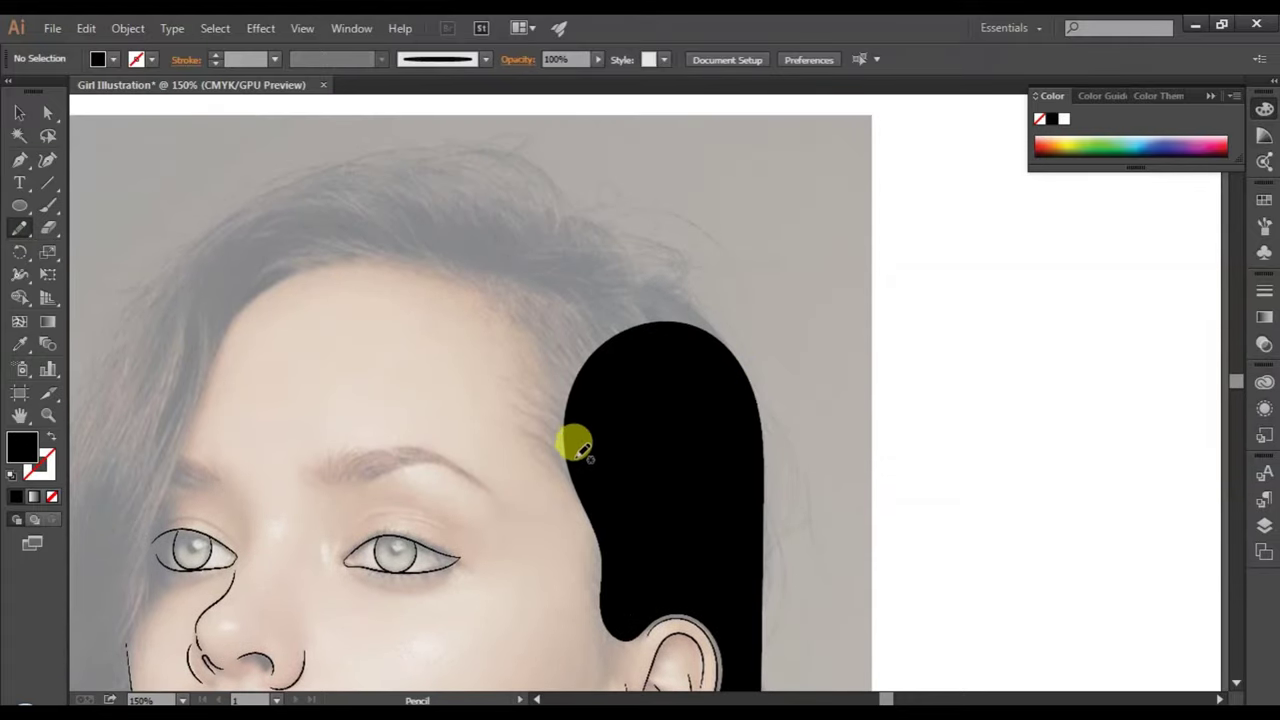
{"action": "mouse_move", "coordinate": [563, 447]}
{"action": "left_mouse_down"}
{"action": "mouse_move", "coordinate": [530, 323]}
{"action": "mouse_move", "coordinate": [596, 261]}
{"action": "mouse_move", "coordinate": [684, 258]}
{"action": "mouse_move", "coordinate": [728, 368]}
{"action": "left_mouse_up"}
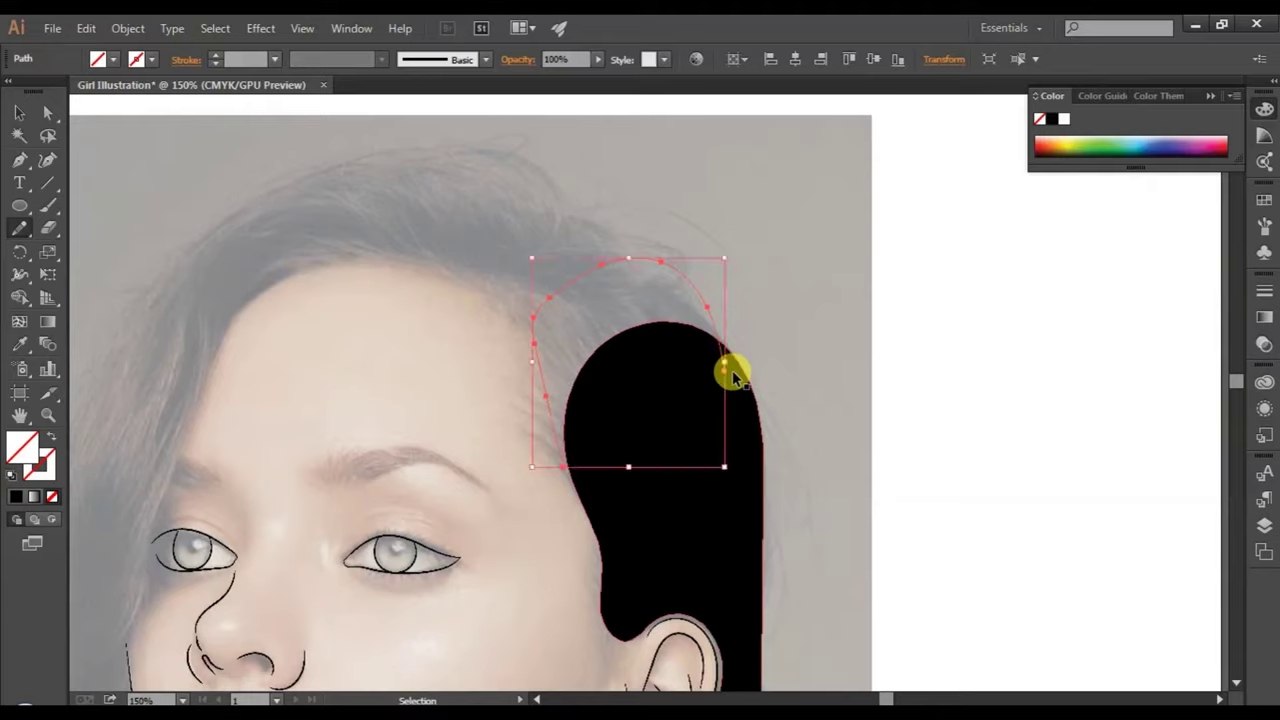
{"action": "key", "text": "ctrl+z"}
{"action": "mouse_move", "coordinate": [566, 435]}
{"action": "left_mouse_down"}
{"action": "mouse_move", "coordinate": [534, 271]}
{"action": "mouse_move", "coordinate": [586, 203]}
{"action": "mouse_move", "coordinate": [677, 249]}
{"action": "mouse_move", "coordinate": [713, 310]}
{"action": "mouse_move", "coordinate": [683, 311]}
{"action": "mouse_move", "coordinate": [570, 430]}
{"action": "left_mouse_up"}
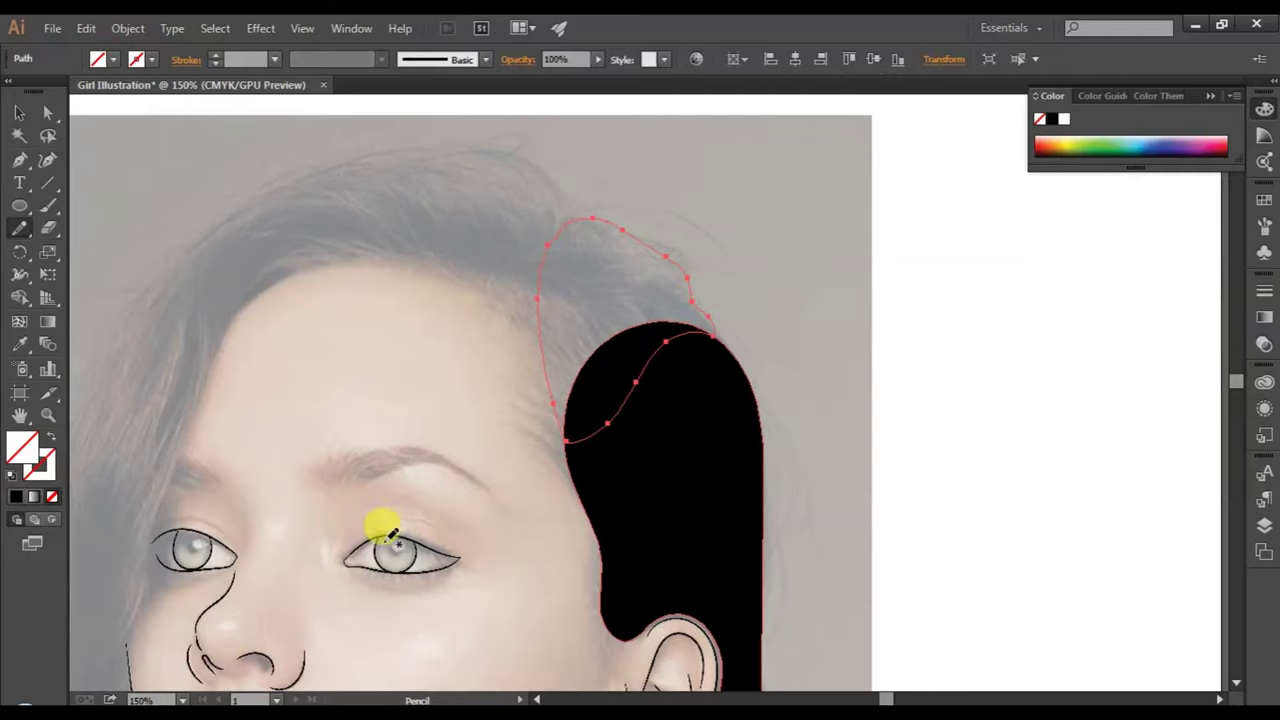
{"action": "left_click", "coordinate": [16, 497]}
{"action": "left_click", "coordinate": [19, 110]}
{"action": "left_click", "coordinate": [215, 181]}
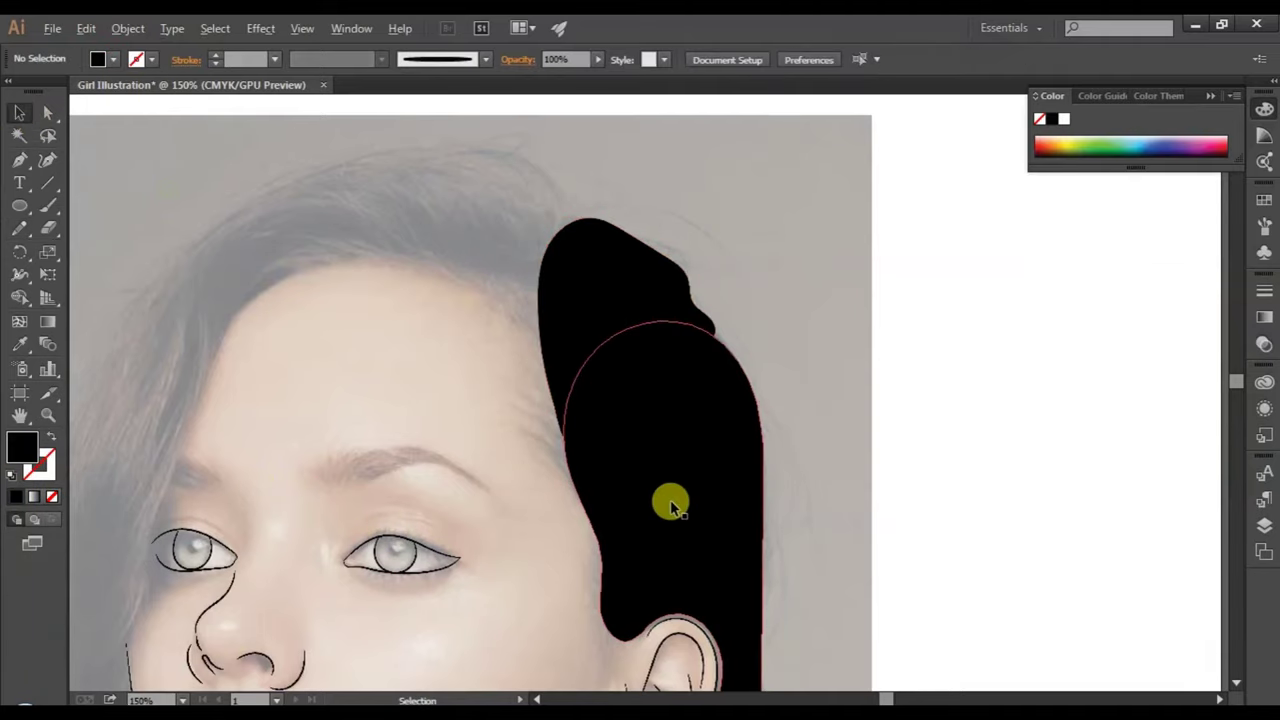
- Trace a closed Pencil outline across the forehead hairline, joining the right-side hair
{"action": "scroll", "coordinate": [672, 507], "scroll_direction": "up", "scroll_amount": 1}
{"action": "scroll", "coordinate": [695, 512], "scroll_direction": "up", "scroll_amount": 1}
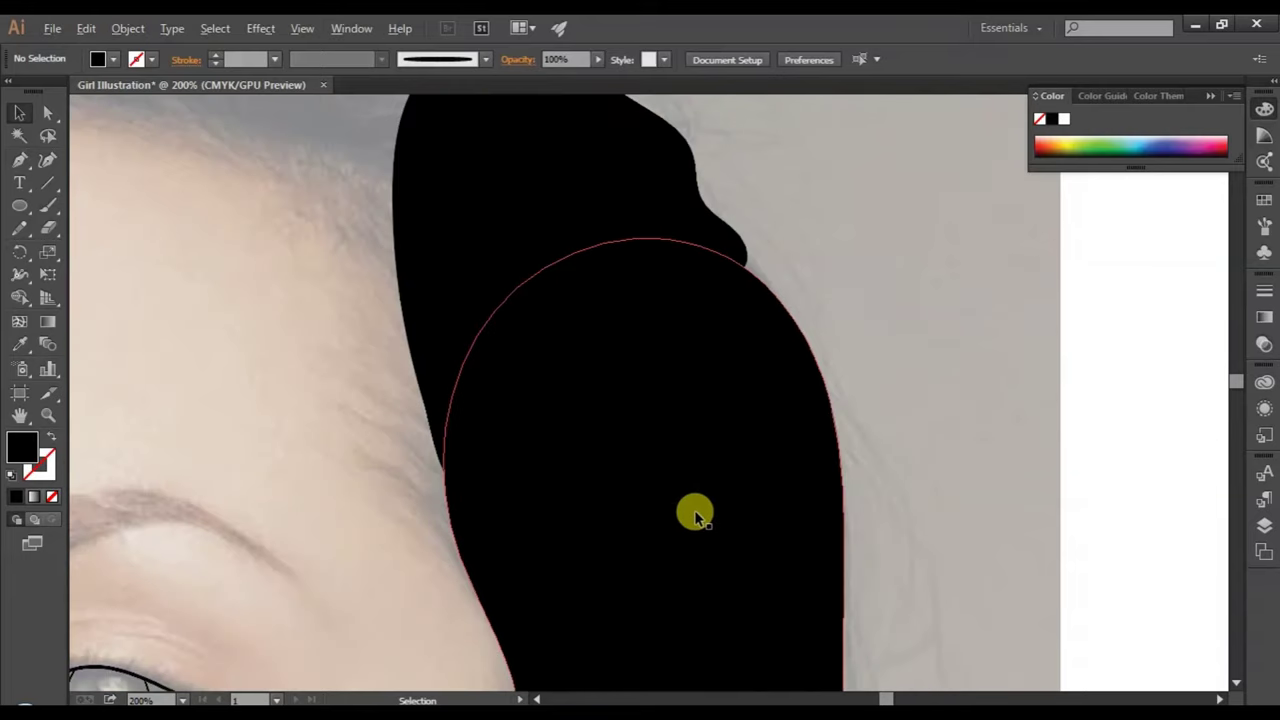
{"action": "scroll", "coordinate": [695, 513], "scroll_direction": "down", "scroll_amount": 1}
{"action": "scroll", "coordinate": [595, 449], "scroll_direction": "down", "scroll_amount": 1}
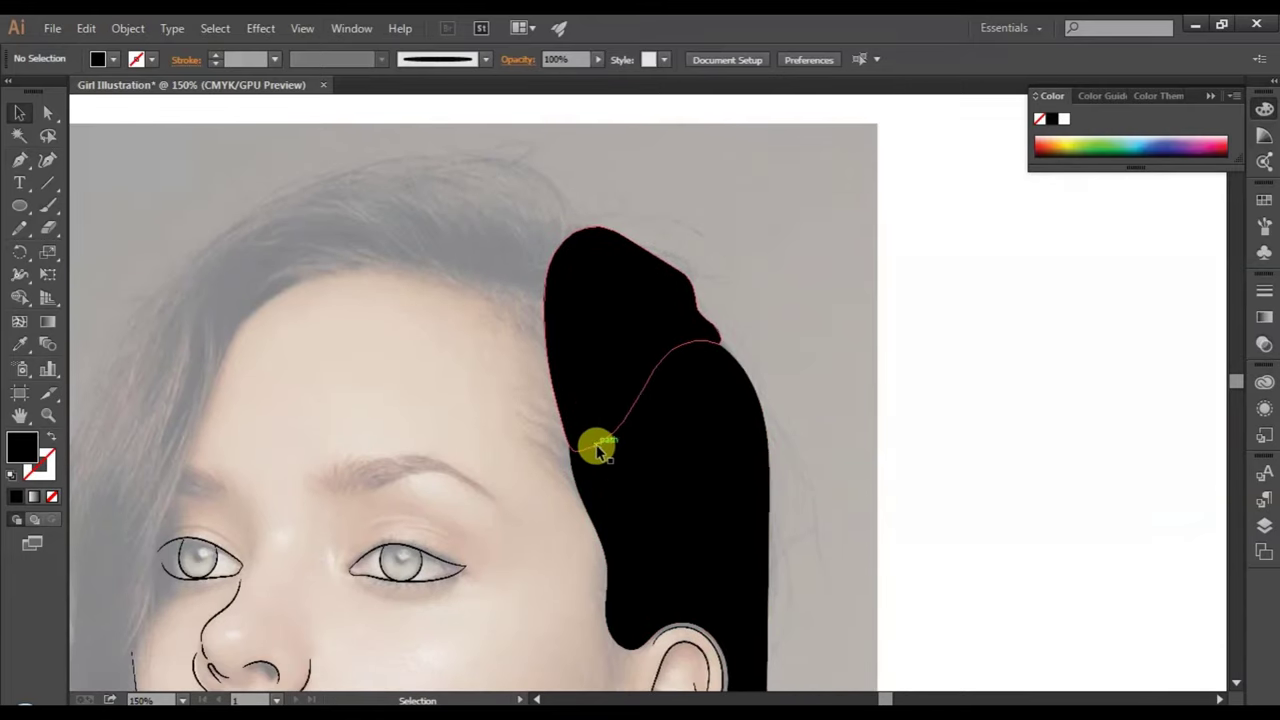
{"action": "left_click", "coordinate": [19, 228]}
{"action": "mouse_move", "coordinate": [544, 306]}
{"action": "left_mouse_down"}
{"action": "mouse_move", "coordinate": [418, 266]}
{"action": "mouse_move", "coordinate": [262, 306]}
{"action": "left_mouse_up"}
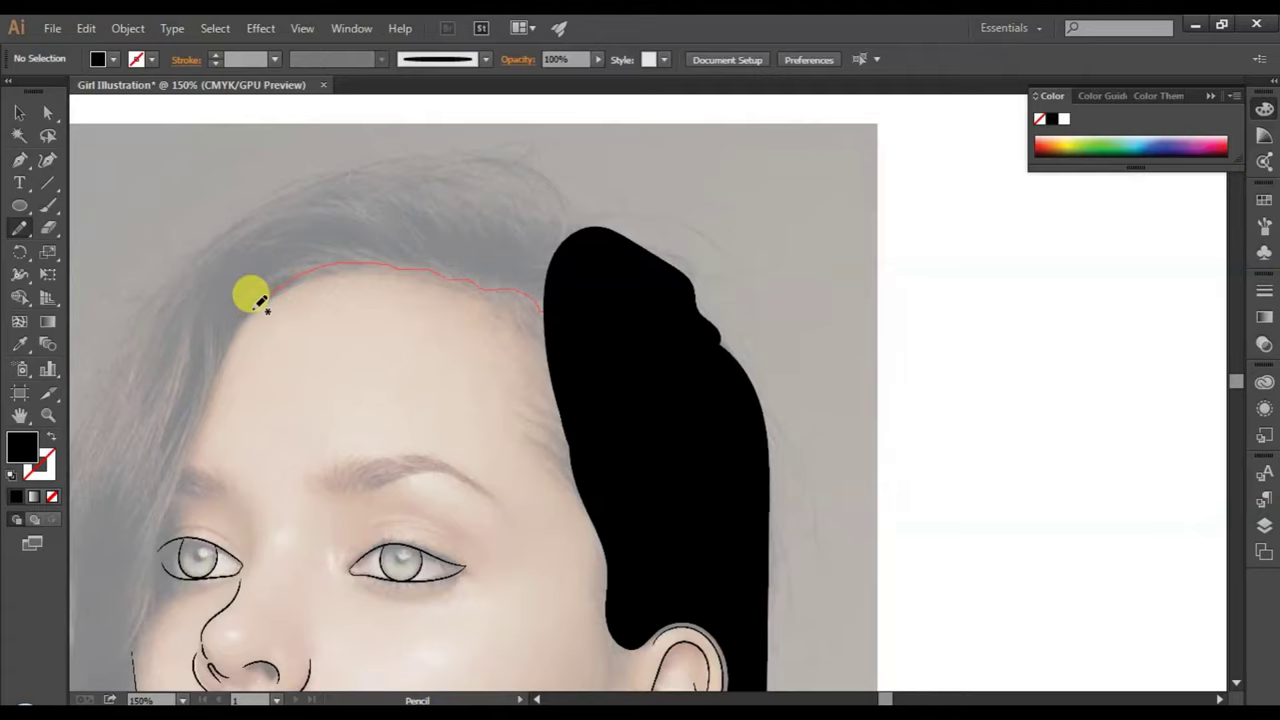
{"action": "mouse_move", "coordinate": [244, 310]}
{"action": "left_mouse_down"}
{"action": "mouse_move", "coordinate": [221, 301]}
{"action": "mouse_move", "coordinate": [219, 250]}
{"action": "mouse_move", "coordinate": [252, 216]}
{"action": "mouse_move", "coordinate": [334, 174]}
{"action": "mouse_move", "coordinate": [389, 171]}
{"action": "mouse_move", "coordinate": [546, 175]}
{"action": "mouse_move", "coordinate": [576, 208]}
{"action": "mouse_move", "coordinate": [544, 297]}
{"action": "left_mouse_up"}
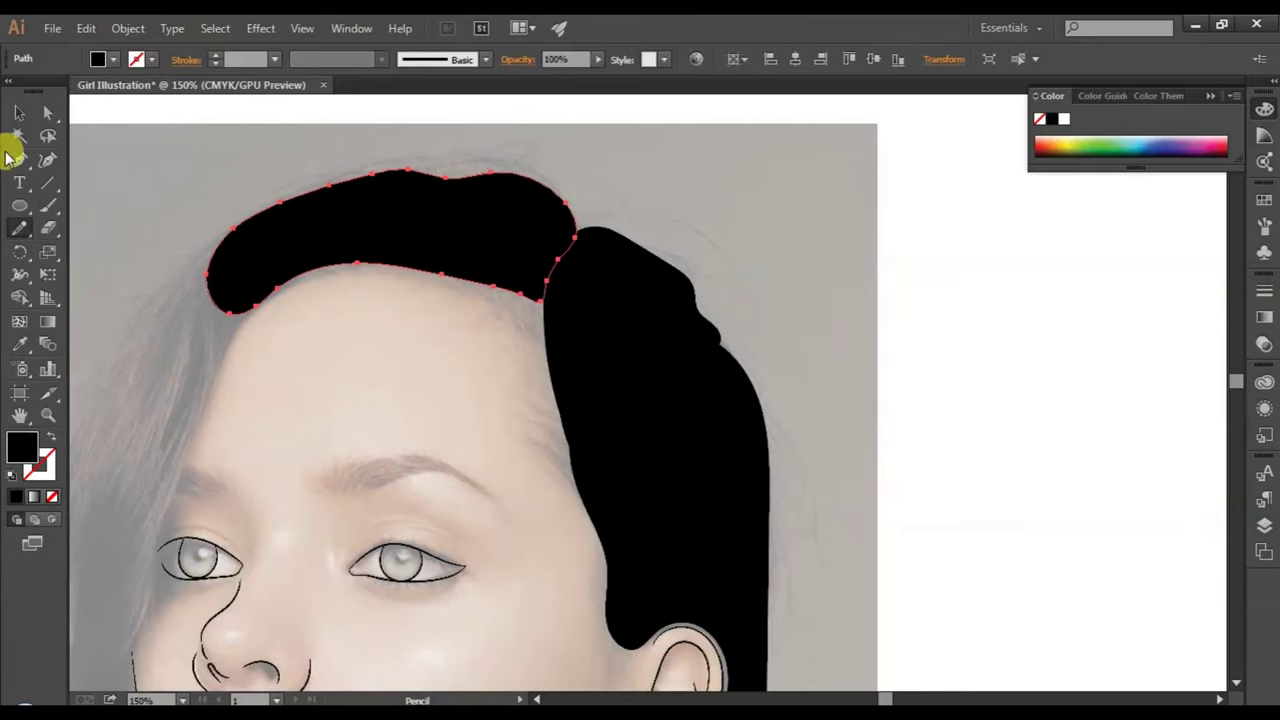
{"action": "left_click", "coordinate": [19, 112]}
{"action": "left_click", "coordinate": [100, 180]}
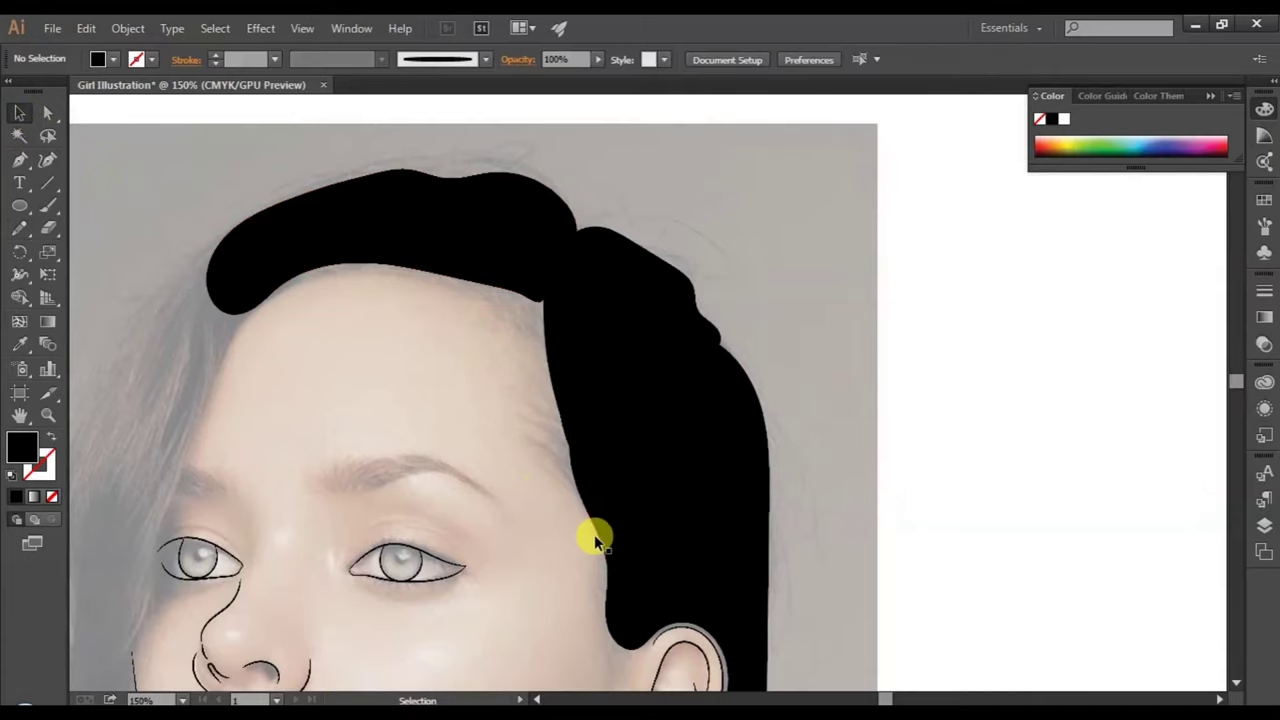
{"action": "scroll", "coordinate": [594, 534], "scroll_direction": "down", "scroll_amount": 1}
{"action": "scroll", "coordinate": [598, 545], "scroll_direction": "down", "scroll_amount": 1}
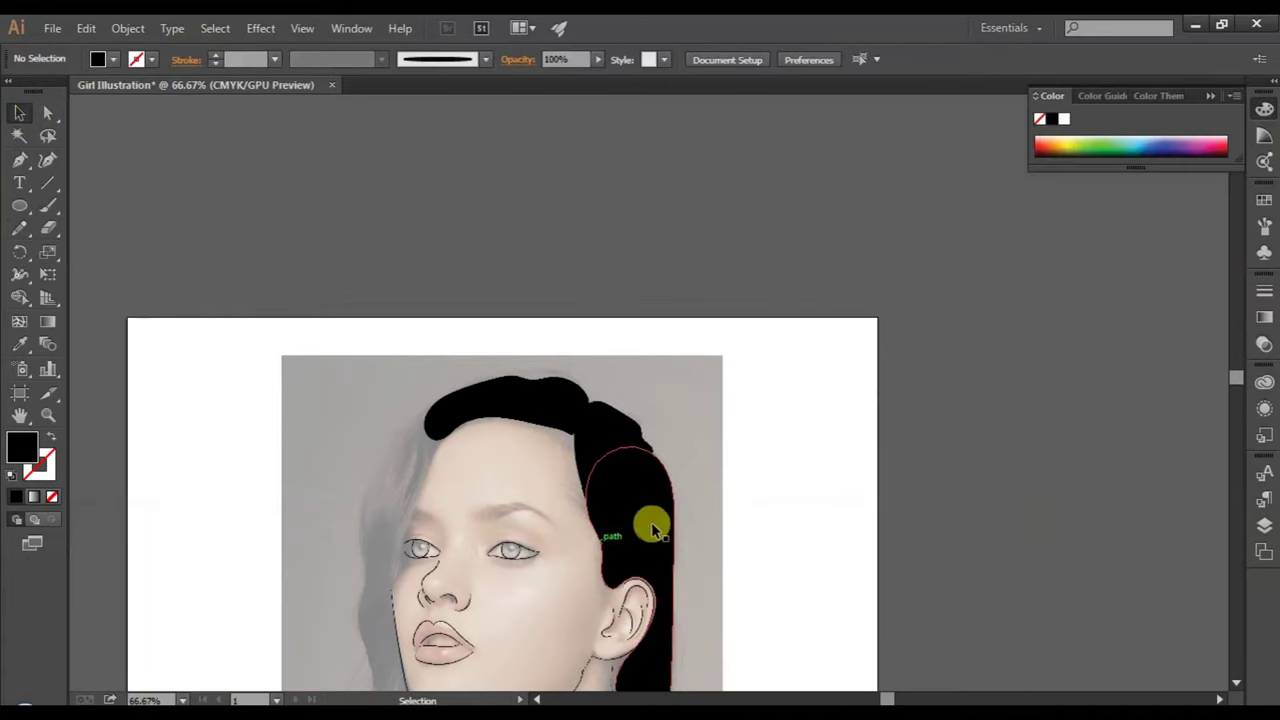
{"action": "scroll", "coordinate": [651, 523], "scroll_direction": "down", "scroll_amount": 3}
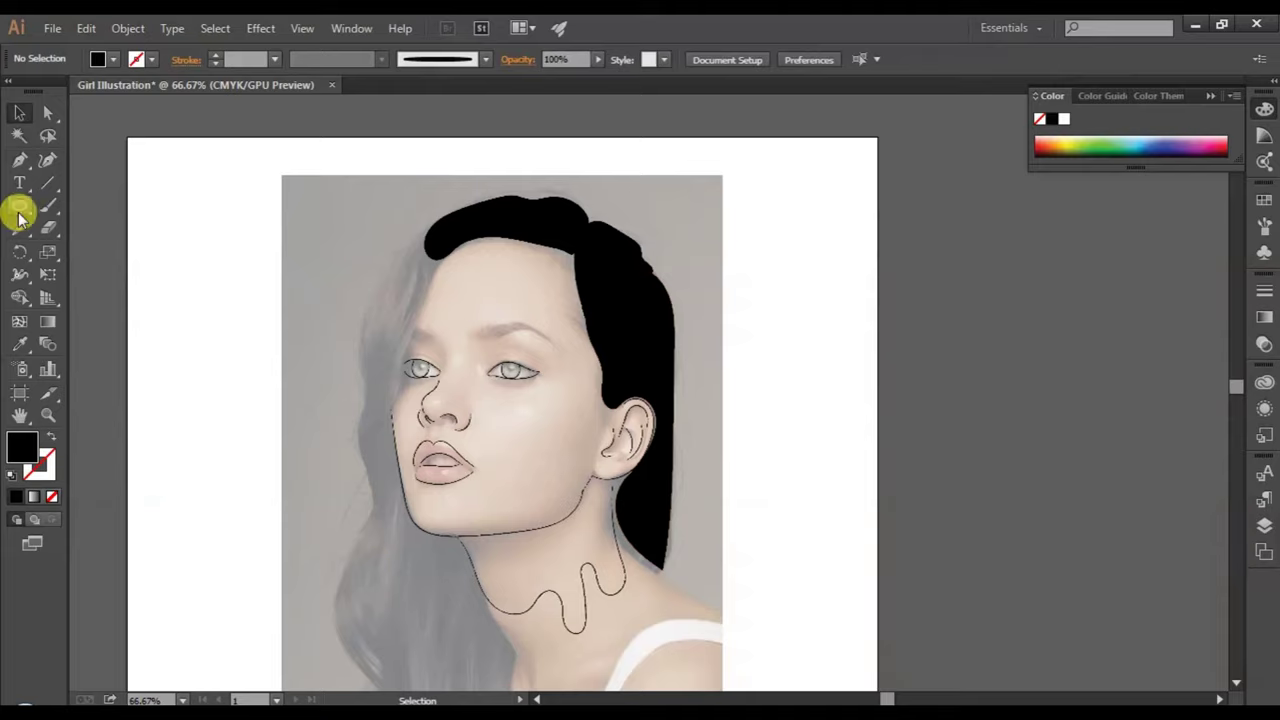
- Pencil-trace the left hair from the forehead down past the jaw to the shoulder, filled black
{"action": "left_click", "coordinate": [20, 228]}
{"action": "mouse_move", "coordinate": [498, 219]}
{"action": "left_mouse_down"}
{"action": "mouse_move", "coordinate": [405, 232]}
{"action": "mouse_move", "coordinate": [369, 315]}
{"action": "mouse_move", "coordinate": [360, 415]}
{"action": "mouse_move", "coordinate": [376, 494]}
{"action": "mouse_move", "coordinate": [342, 602]}
{"action": "mouse_move", "coordinate": [358, 648]}
{"action": "mouse_move", "coordinate": [407, 640]}
{"action": "mouse_move", "coordinate": [414, 612]}
{"action": "mouse_move", "coordinate": [437, 628]}
{"action": "mouse_move", "coordinate": [451, 617]}
{"action": "mouse_move", "coordinate": [454, 545]}
{"action": "left_mouse_up"}
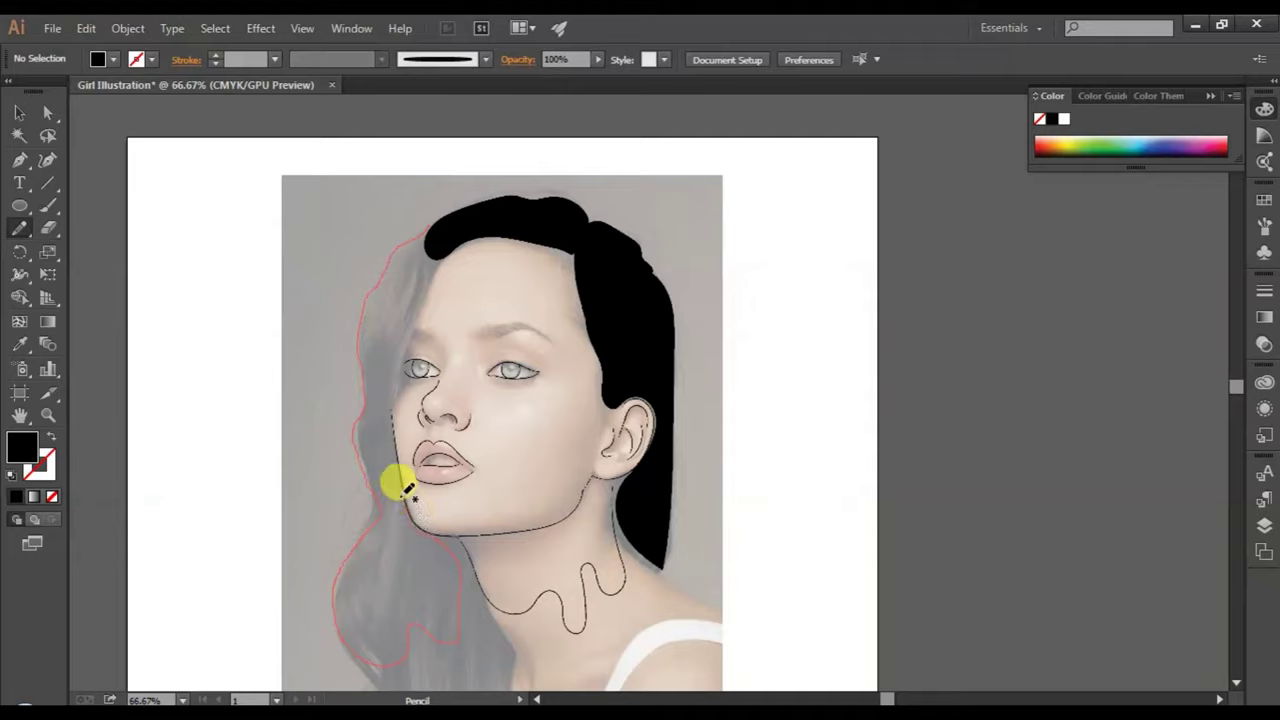
{"action": "left_click_drag", "start_coordinate": [399, 462], "coordinate": [396, 442]}
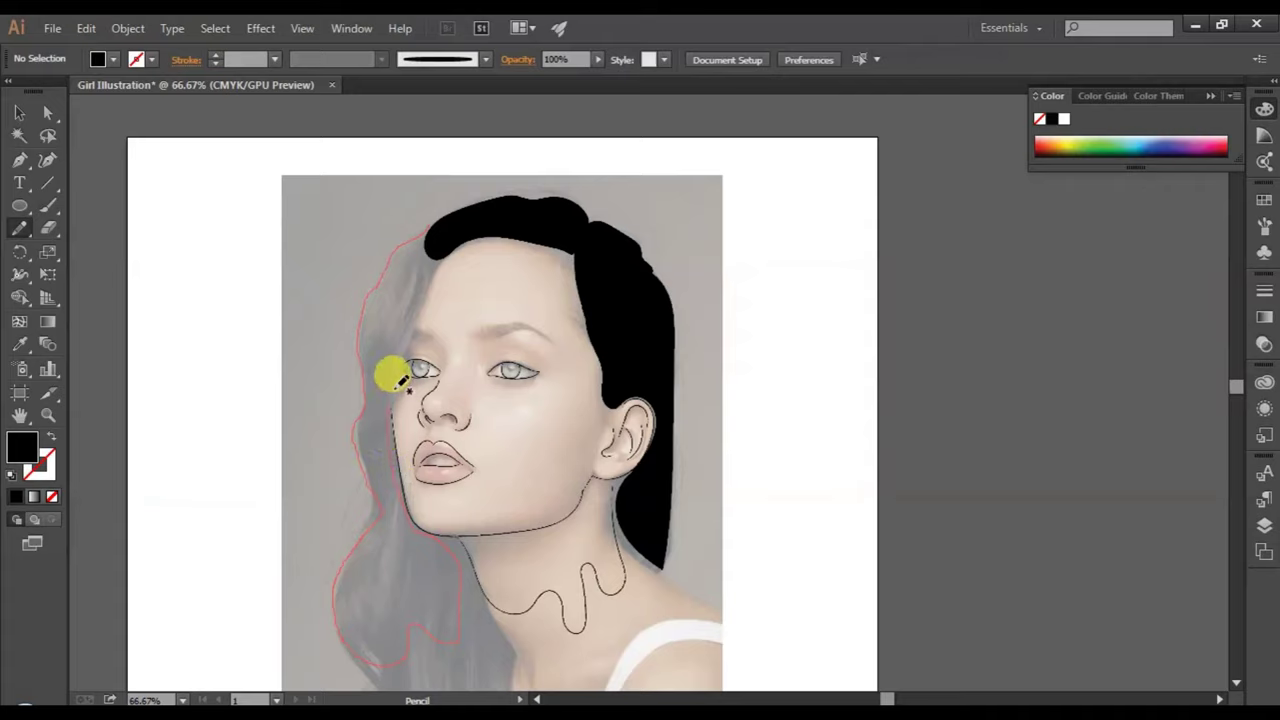
{"action": "left_click_drag", "start_coordinate": [402, 384], "coordinate": [441, 234]}
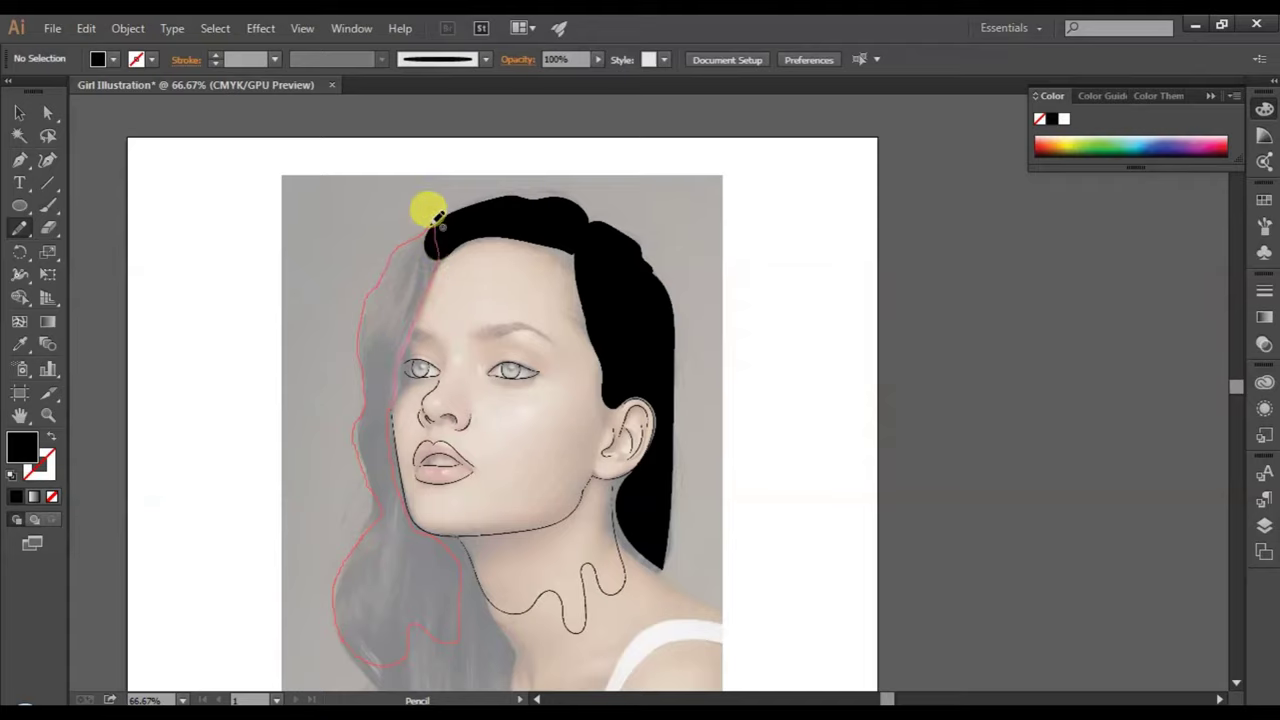
{"action": "left_click_drag", "start_coordinate": [430, 215], "coordinate": [427, 208]}
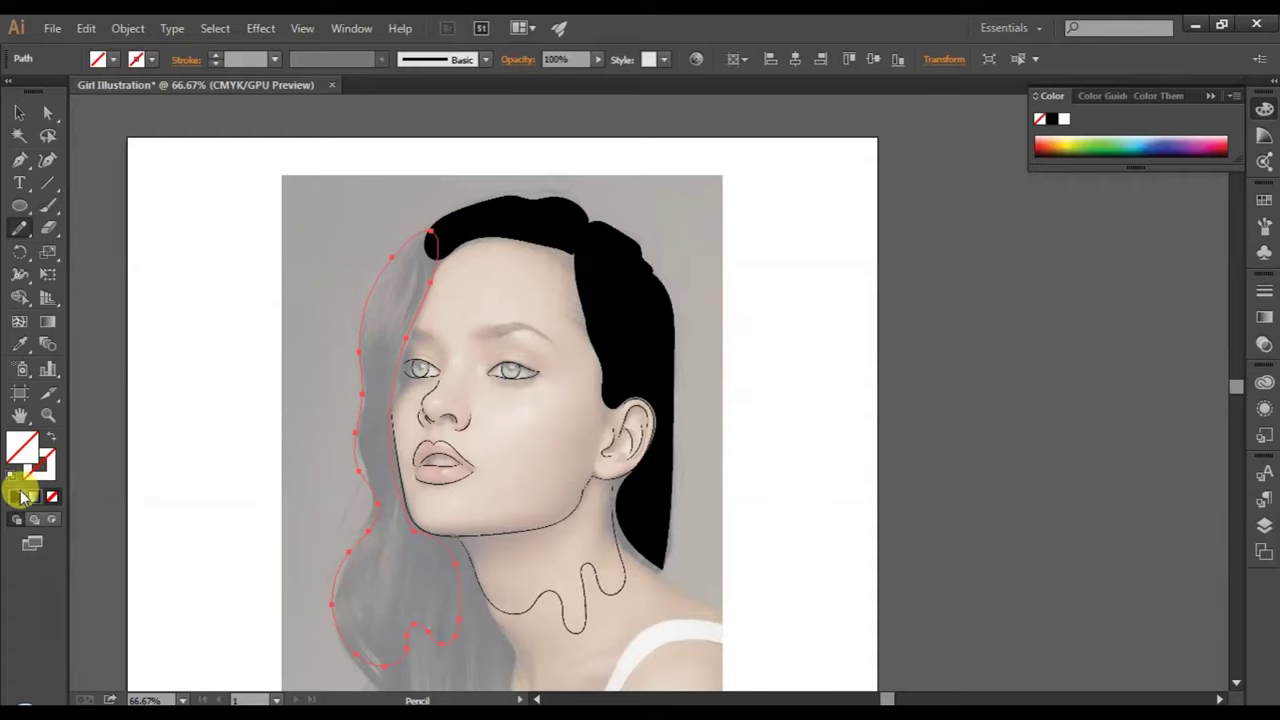
{"action": "left_click", "coordinate": [20, 496]}
{"action": "left_click", "coordinate": [20, 113]}
{"action": "left_click", "coordinate": [188, 249]}
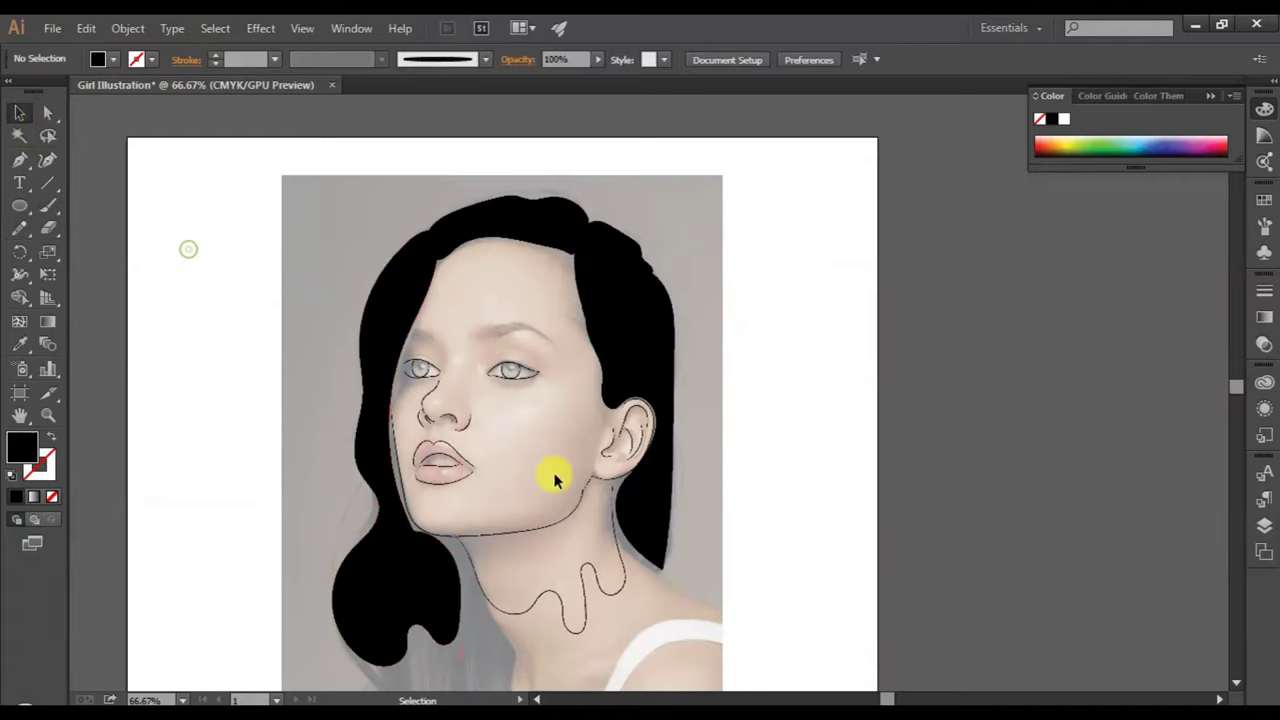
{"action": "scroll", "coordinate": [615, 575], "scroll_direction": "up", "scroll_amount": 1}
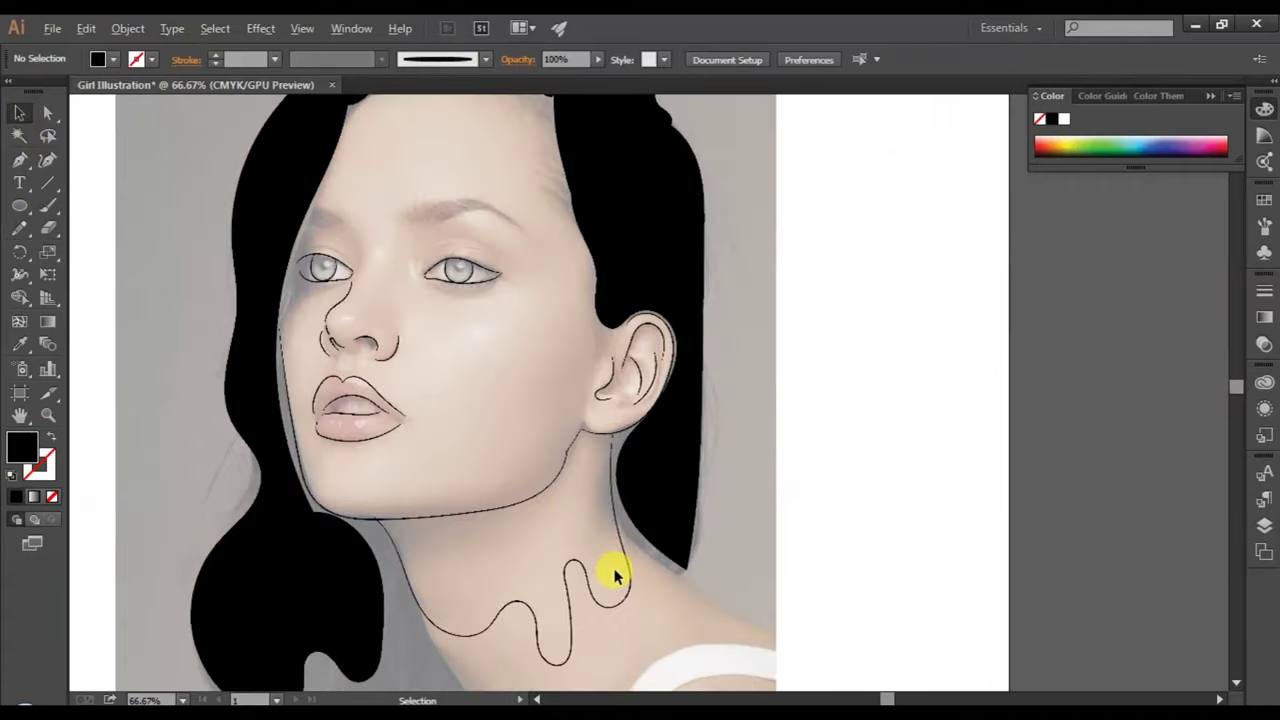
- Draw a black-filled hair sliver along the left cheek edge down to the jaw
{"action": "scroll", "coordinate": [615, 575], "scroll_direction": "up", "scroll_amount": 2}
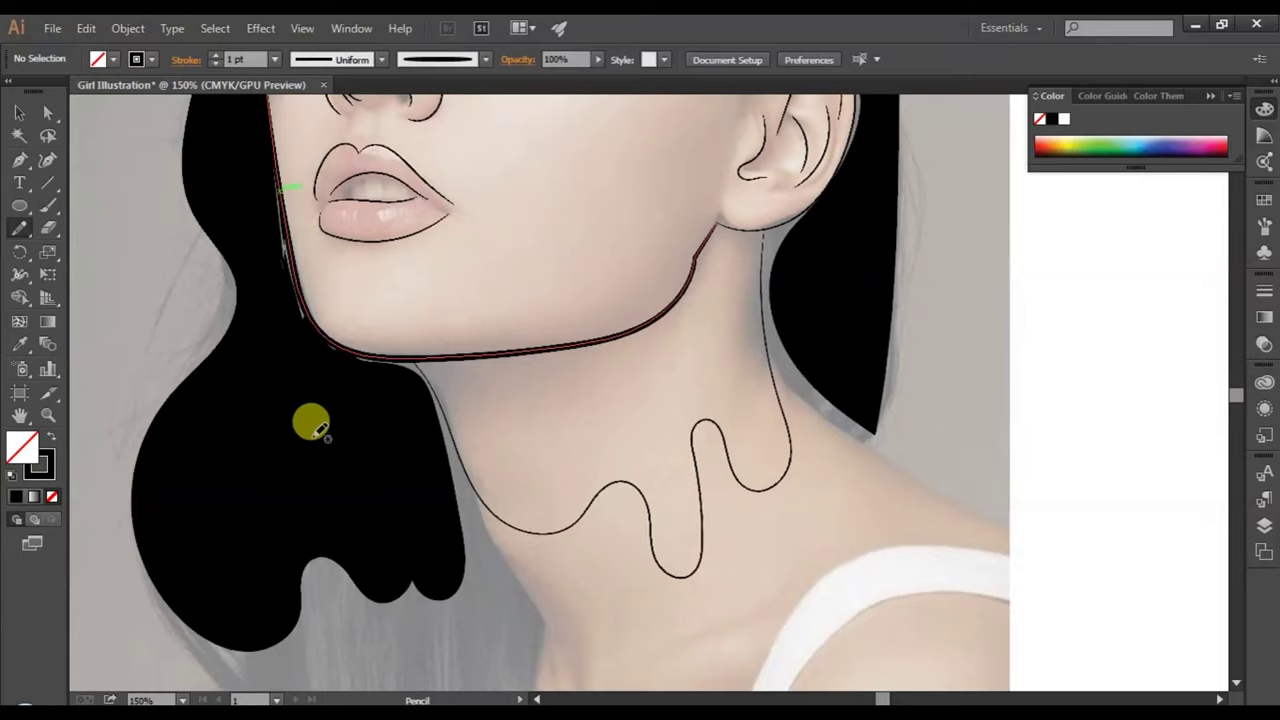
{"action": "scroll", "coordinate": [340, 466], "scroll_direction": "up", "scroll_amount": 1}
{"action": "scroll", "coordinate": [340, 466], "scroll_direction": "up", "scroll_amount": 5}
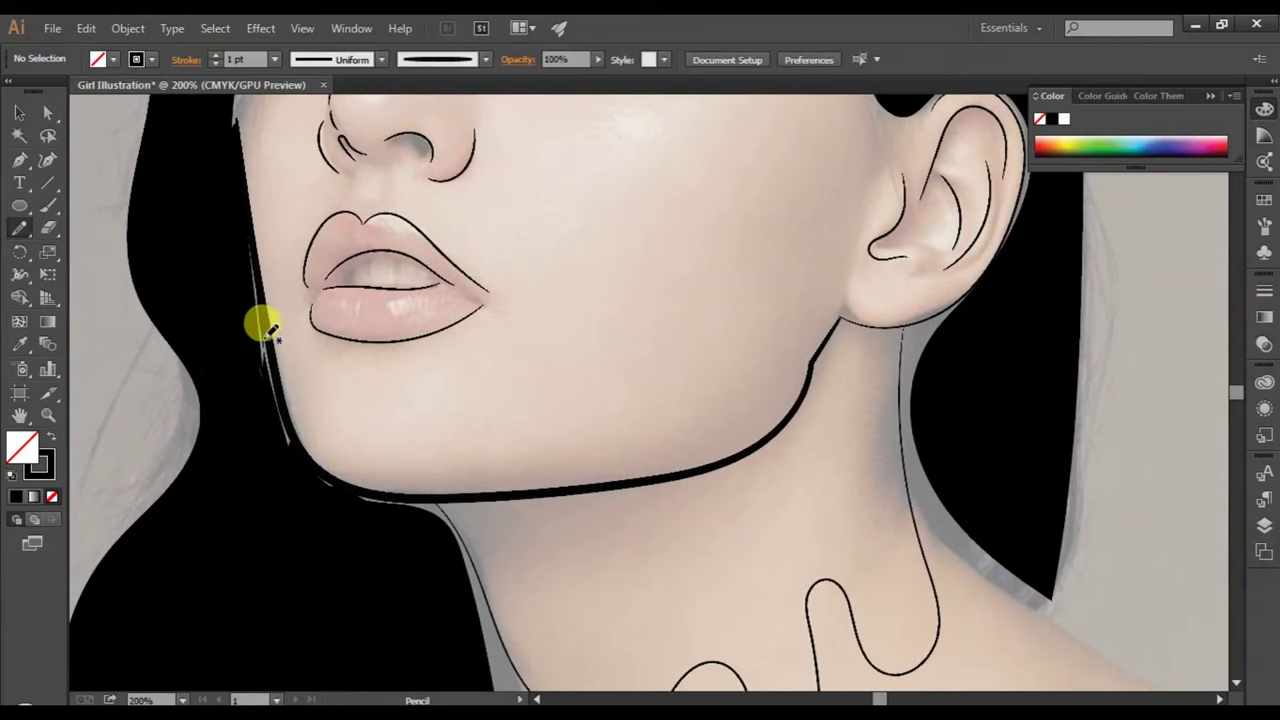
{"action": "scroll", "coordinate": [268, 325], "scroll_direction": "up", "scroll_amount": 1}
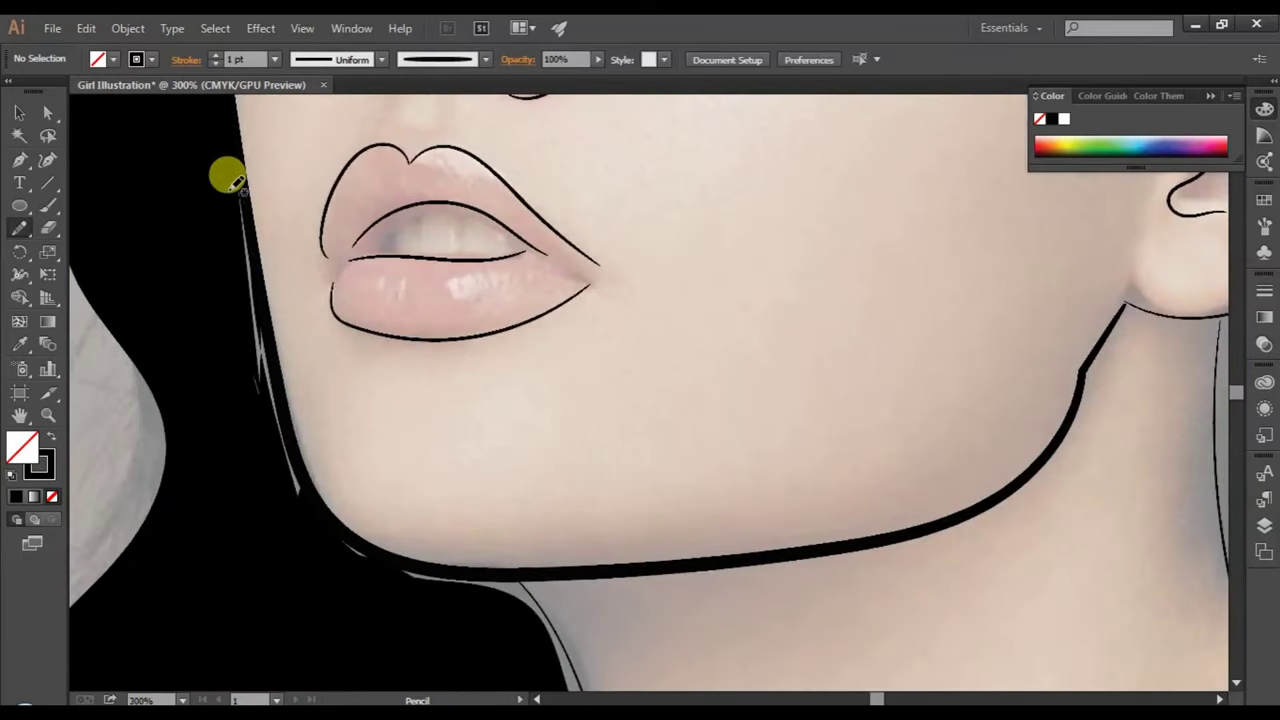
{"action": "left_click_drag", "start_coordinate": [228, 182], "coordinate": [246, 210]}
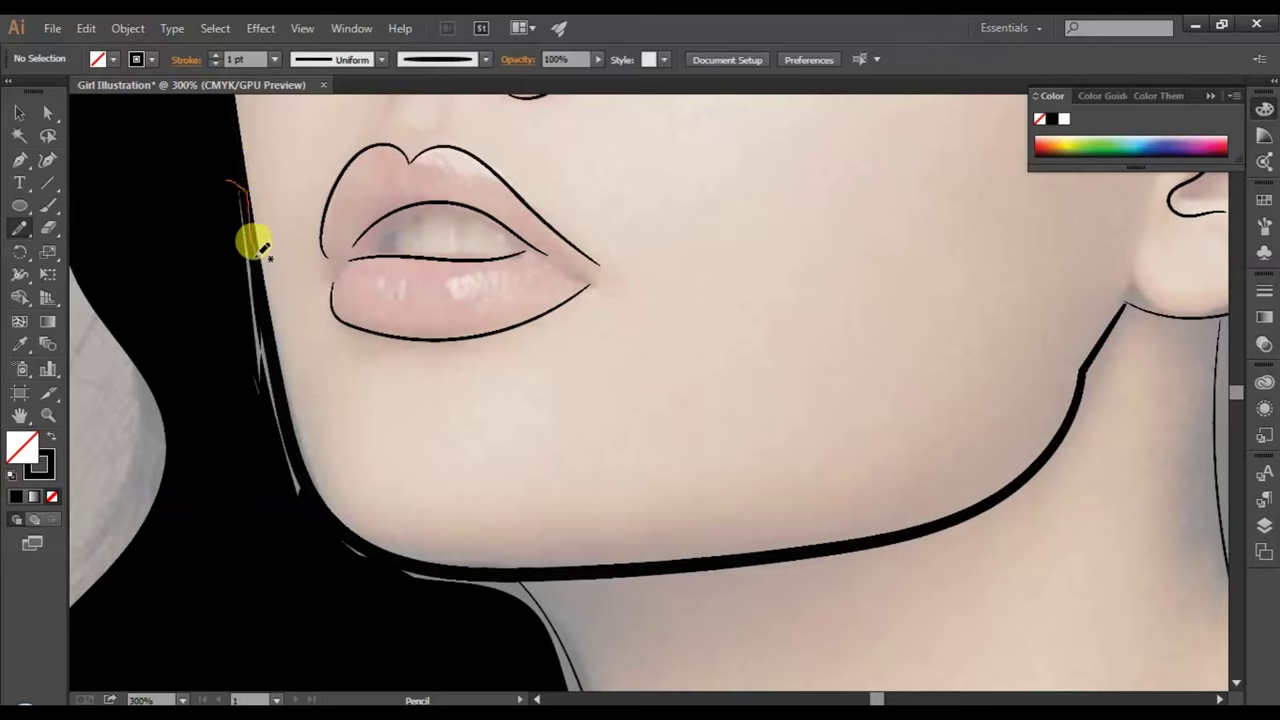
{"action": "left_click_drag", "start_coordinate": [264, 286], "coordinate": [278, 334]}
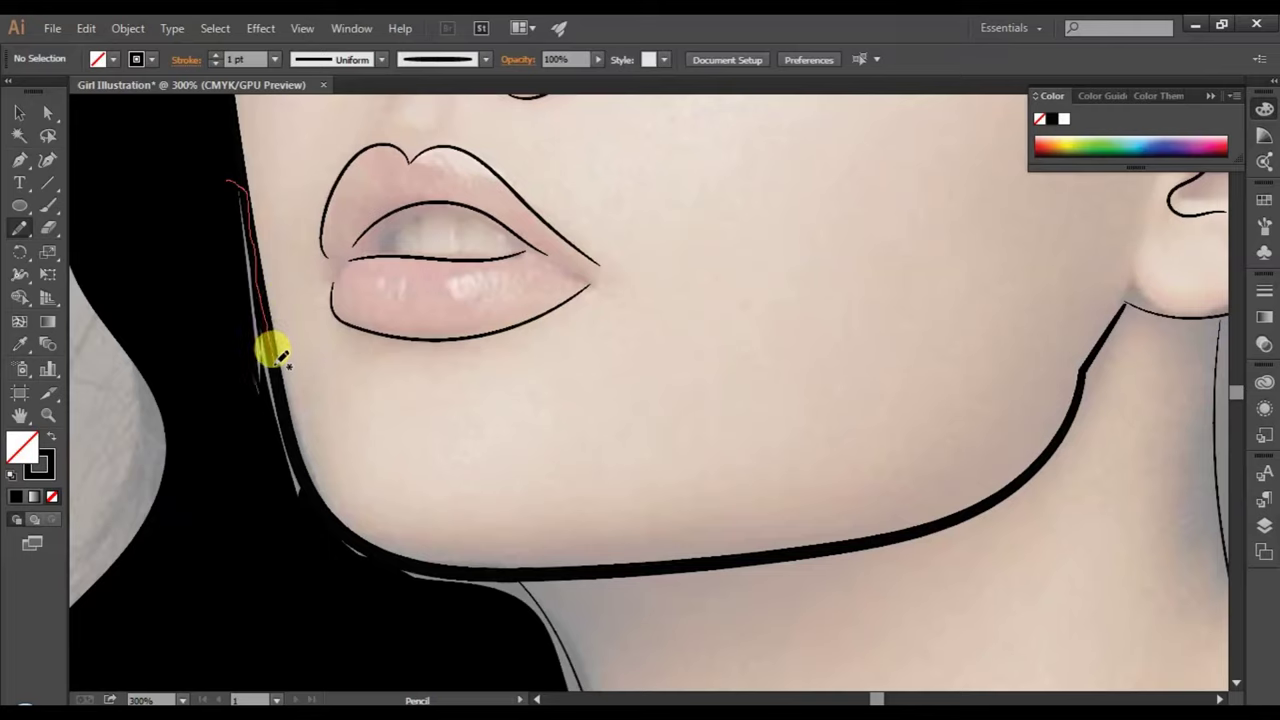
{"action": "mouse_move", "coordinate": [274, 362]}
{"action": "left_mouse_down"}
{"action": "mouse_move", "coordinate": [300, 505]}
{"action": "mouse_move", "coordinate": [228, 188]}
{"action": "left_mouse_up"}
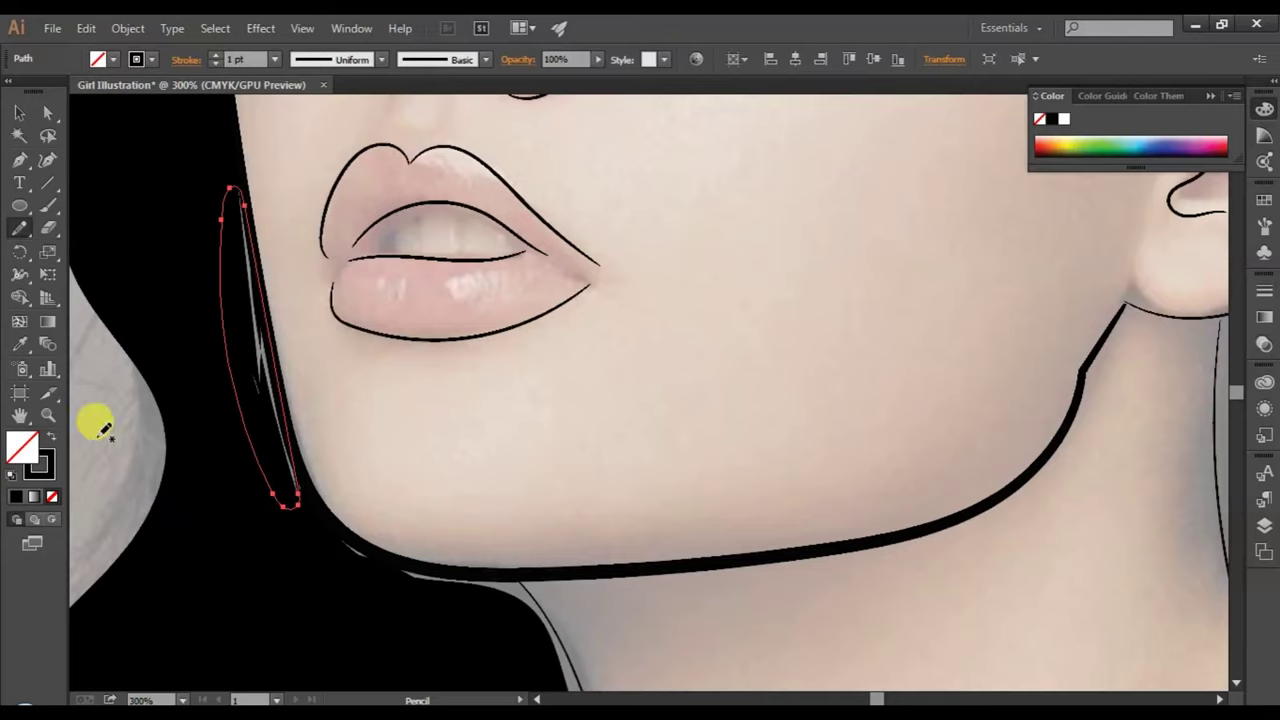
{"action": "left_click", "coordinate": [17, 495]}
{"action": "left_click", "coordinate": [19, 113]}
{"action": "left_click", "coordinate": [152, 349]}
{"action": "scroll", "coordinate": [470, 582], "scroll_direction": "down", "scroll_amount": 2}
{"action": "scroll", "coordinate": [474, 580], "scroll_direction": "down", "scroll_amount": 2}
{"action": "scroll", "coordinate": [474, 580], "scroll_direction": "down", "scroll_amount": 2}
{"action": "left_click", "coordinate": [666, 524]}
- Add black-filled hair pieces at the jaw corner and under the chin
{"action": "left_click", "coordinate": [20, 226]}
{"action": "scroll", "coordinate": [383, 528], "scroll_direction": "up", "scroll_amount": 1}
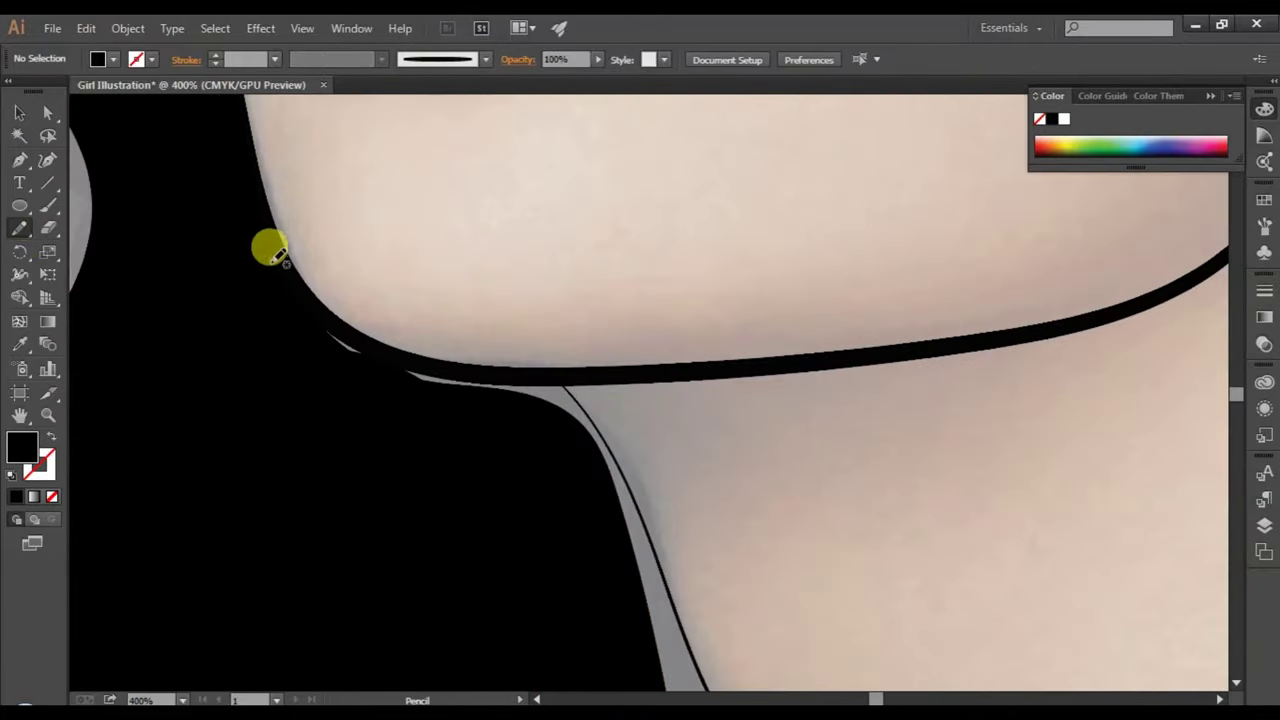
{"action": "mouse_move", "coordinate": [262, 250]}
{"action": "left_mouse_down"}
{"action": "mouse_move", "coordinate": [277, 258]}
{"action": "mouse_move", "coordinate": [272, 281]}
{"action": "mouse_move", "coordinate": [260, 248]}
{"action": "left_mouse_up"}
{"action": "left_click", "coordinate": [16, 496]}
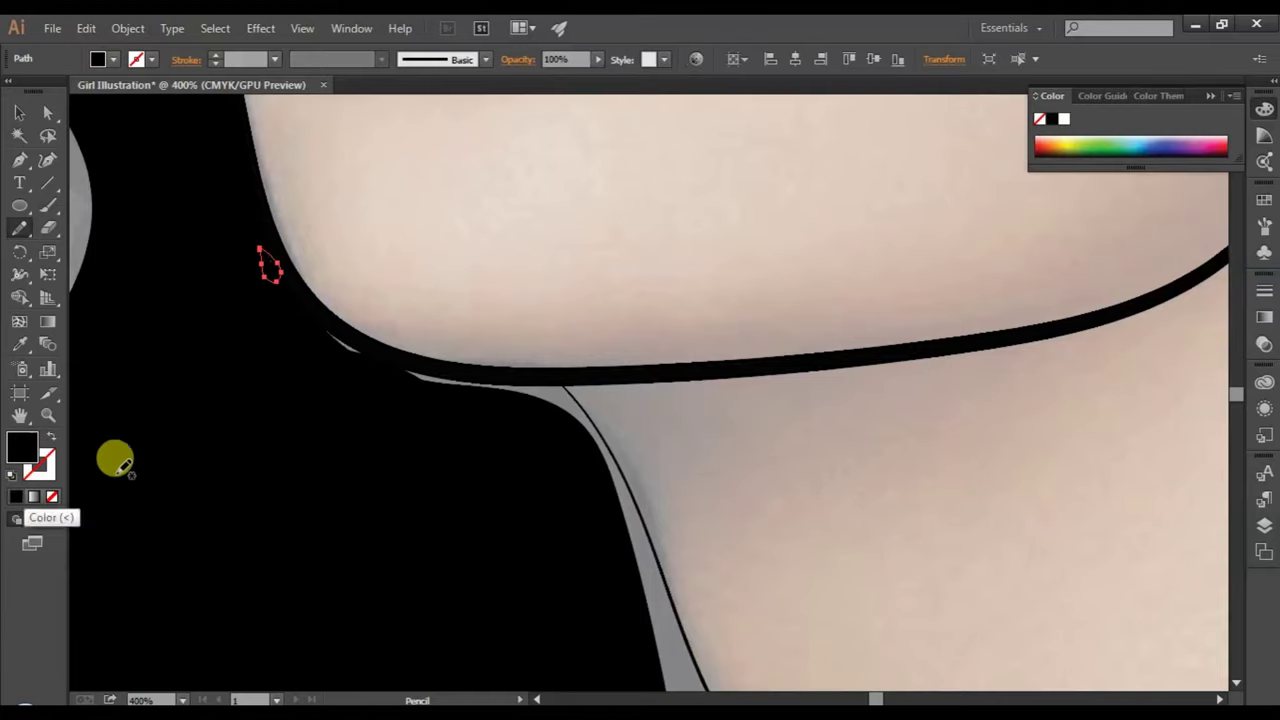
{"action": "mouse_move", "coordinate": [316, 314]}
{"action": "left_mouse_down"}
{"action": "mouse_move", "coordinate": [410, 358]}
{"action": "mouse_move", "coordinate": [545, 380]}
{"action": "mouse_move", "coordinate": [529, 391]}
{"action": "mouse_move", "coordinate": [346, 354]}
{"action": "mouse_move", "coordinate": [309, 303]}
{"action": "mouse_move", "coordinate": [316, 314]}
{"action": "left_mouse_up"}
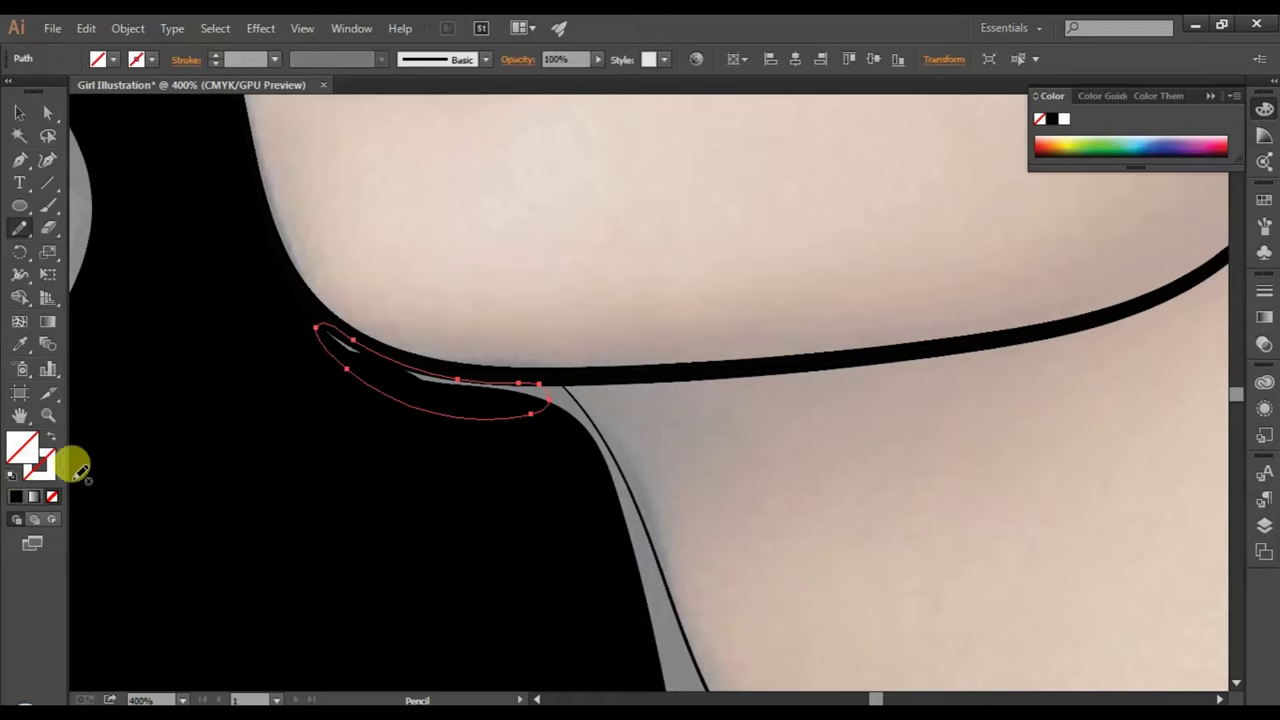
{"action": "left_click", "coordinate": [16, 496]}
{"action": "scroll", "coordinate": [427, 580], "scroll_direction": "down", "scroll_amount": 1}
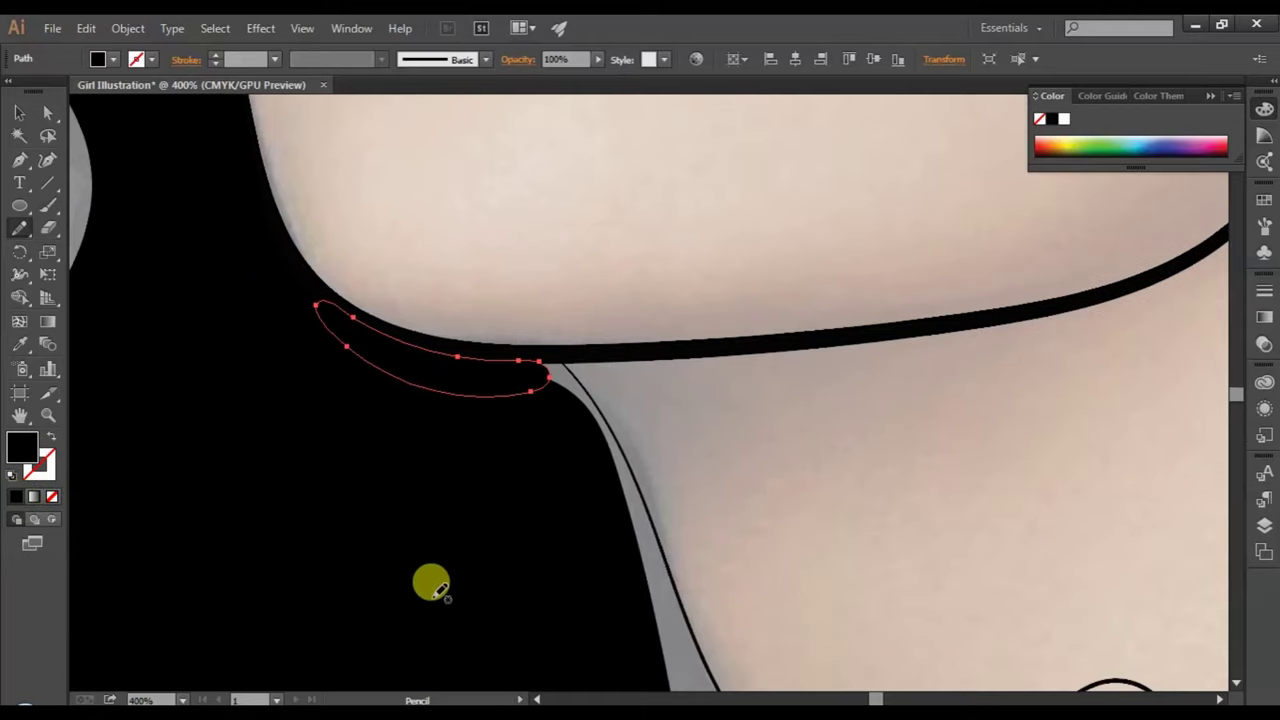
{"action": "scroll", "coordinate": [427, 580], "scroll_direction": "down", "scroll_amount": 2}
{"action": "scroll", "coordinate": [193, 318], "scroll_direction": "down", "scroll_amount": 3}
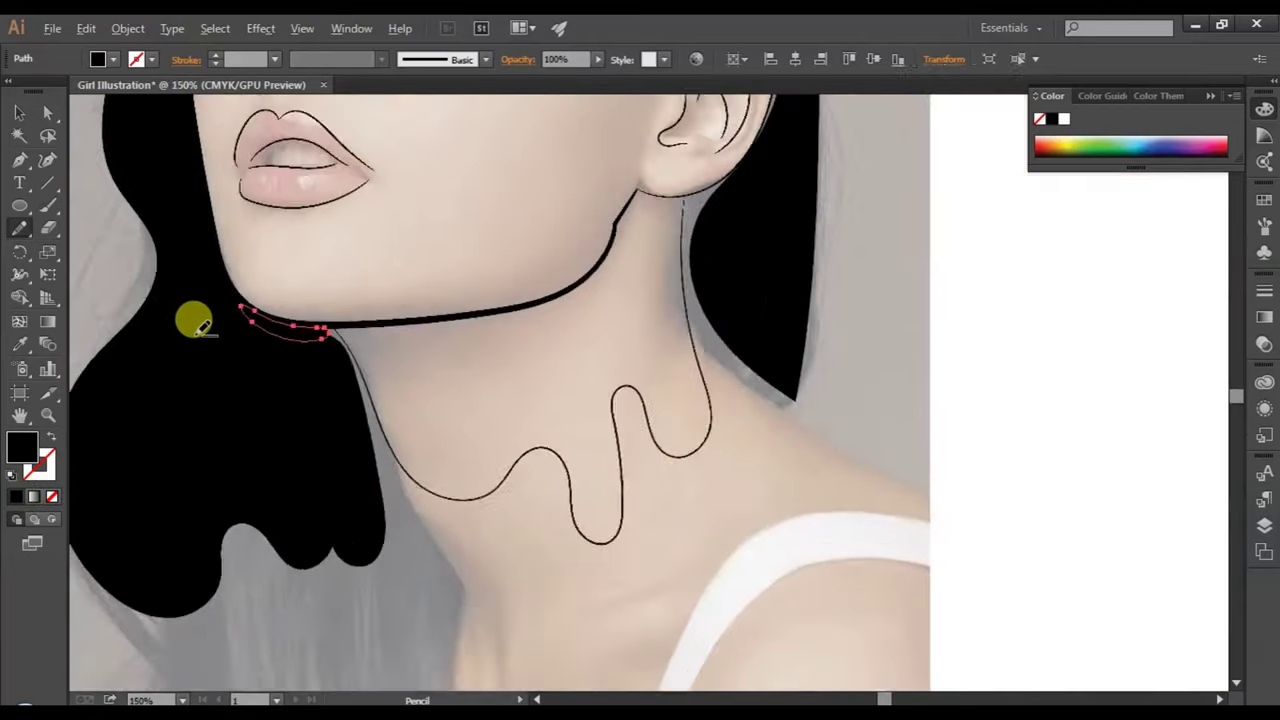
{"action": "scroll", "coordinate": [193, 318], "scroll_direction": "down", "scroll_amount": 1}
{"action": "left_click", "coordinate": [20, 118]}
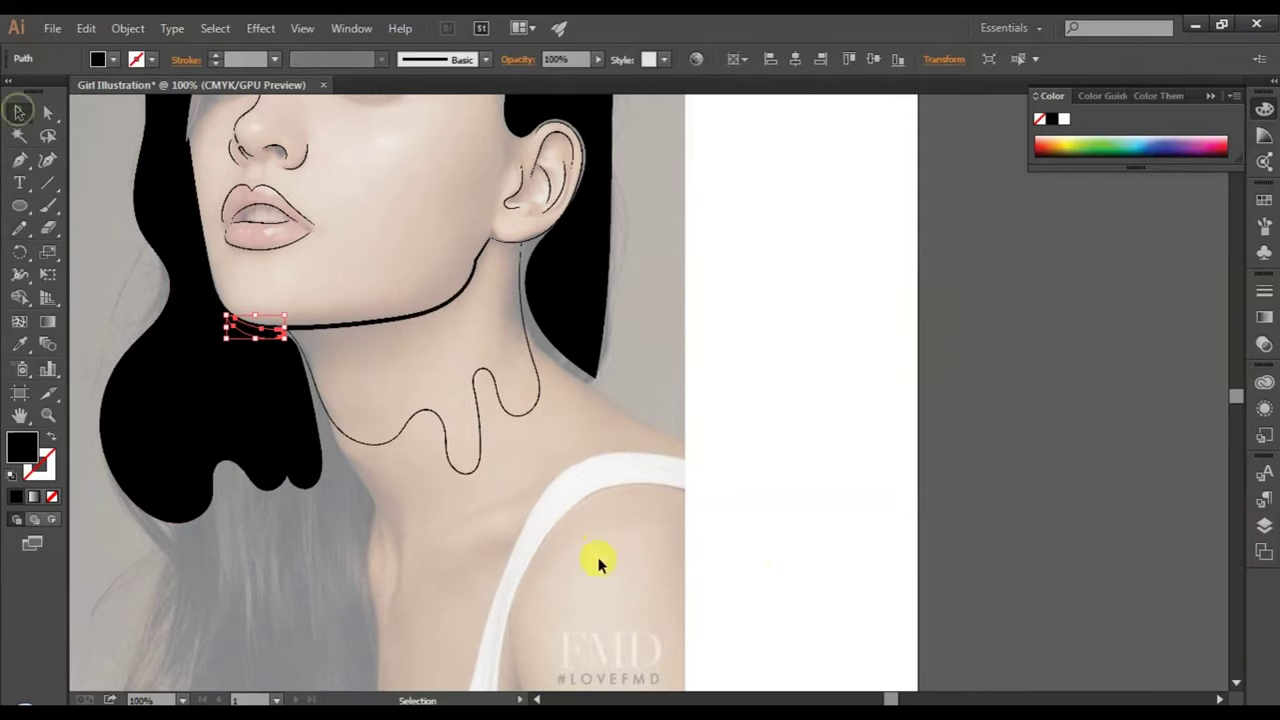
- Hide Layer 1's reference photo in the Layers panel to preview the line art, then show it again
{"action": "left_click", "coordinate": [794, 523]}
{"action": "scroll", "coordinate": [797, 525], "scroll_direction": "up", "scroll_amount": 1}
{"action": "scroll", "coordinate": [797, 523], "scroll_direction": "up", "scroll_amount": 2}
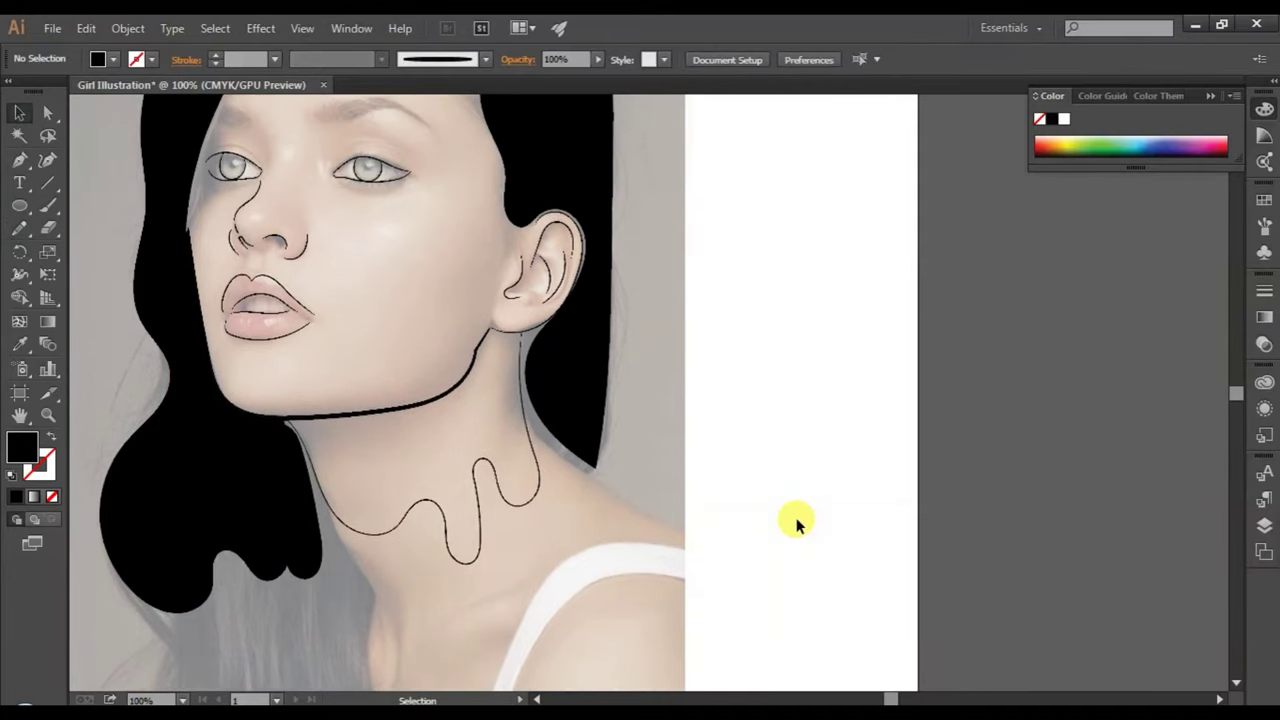
{"action": "scroll", "coordinate": [801, 518], "scroll_direction": "up", "scroll_amount": 1}
{"action": "scroll", "coordinate": [801, 518], "scroll_direction": "up", "scroll_amount": 2}
{"action": "scroll", "coordinate": [801, 518], "scroll_direction": "up", "scroll_amount": 2}
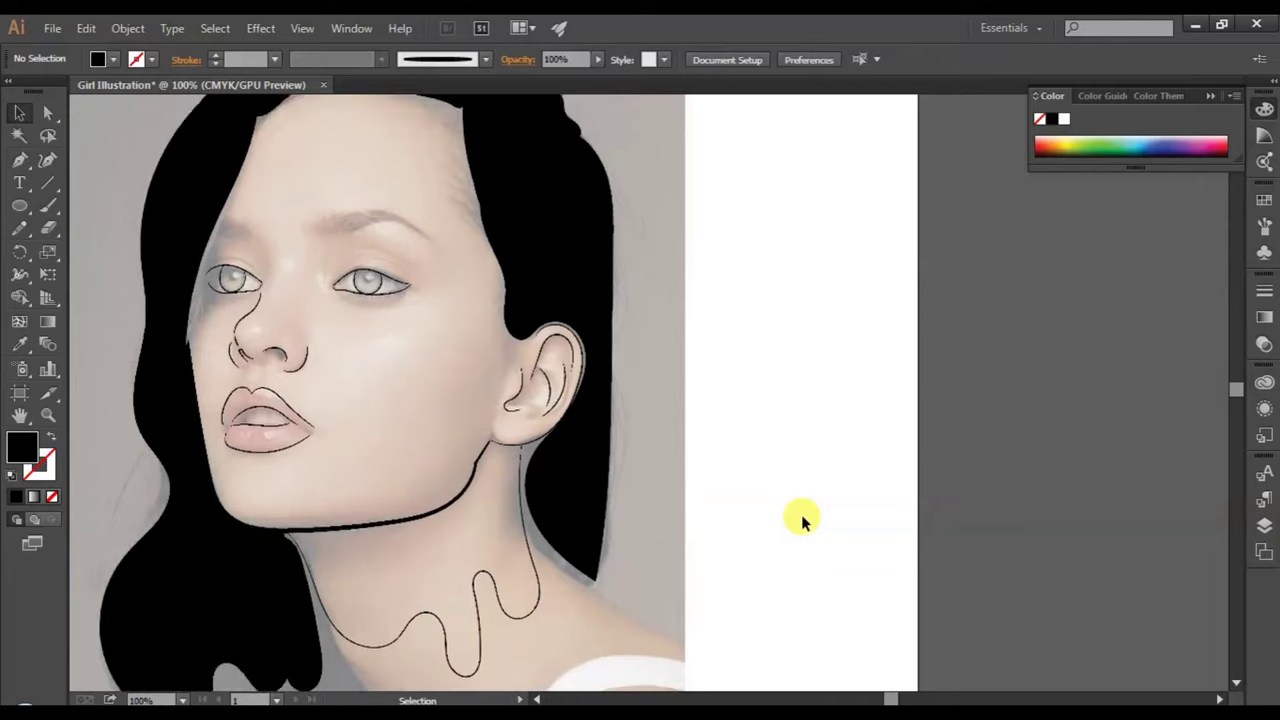
{"action": "scroll", "coordinate": [801, 518], "scroll_direction": "up", "scroll_amount": 1}
{"action": "scroll", "coordinate": [804, 518], "scroll_direction": "up", "scroll_amount": 1}
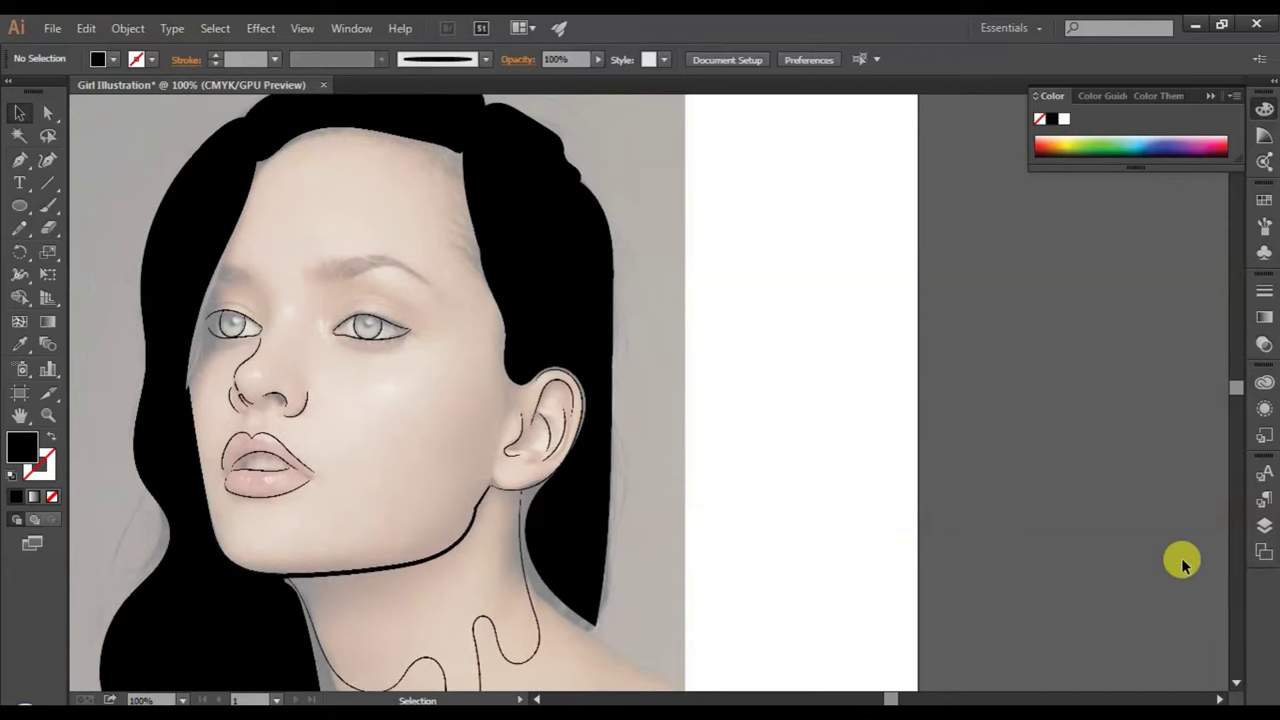
{"action": "left_click", "coordinate": [1262, 528]}
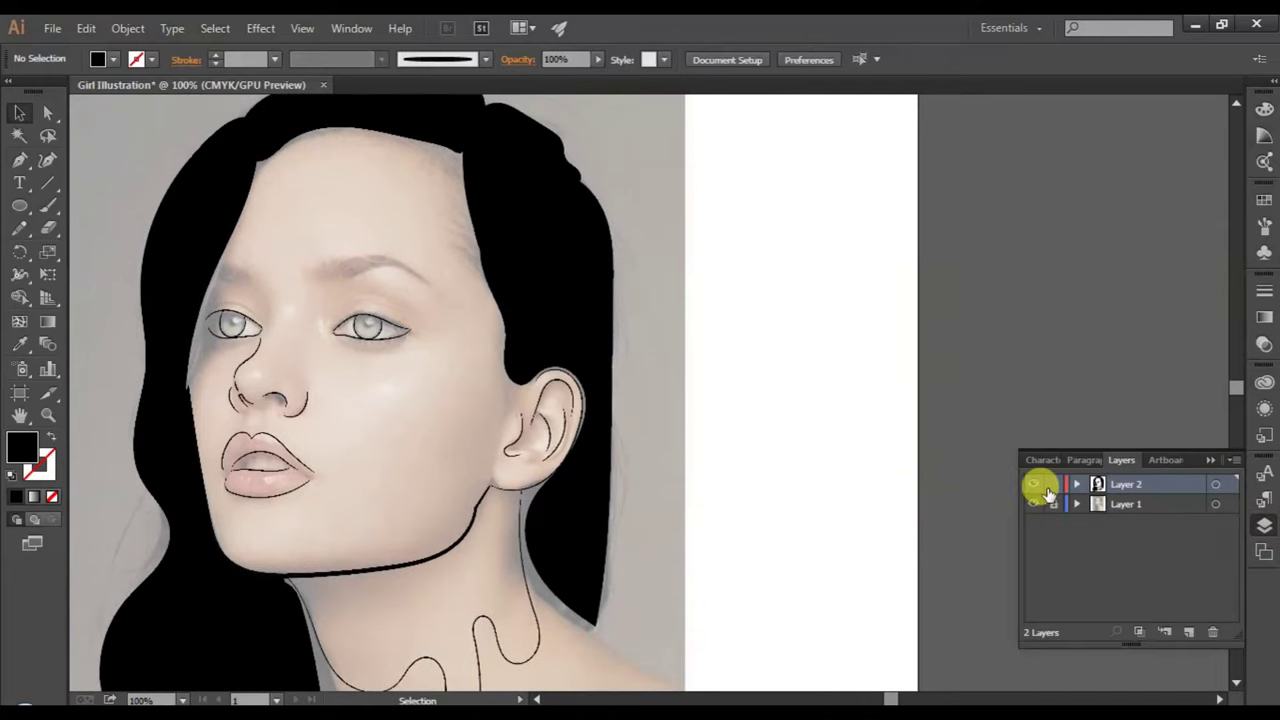
{"action": "left_click", "coordinate": [1034, 502]}
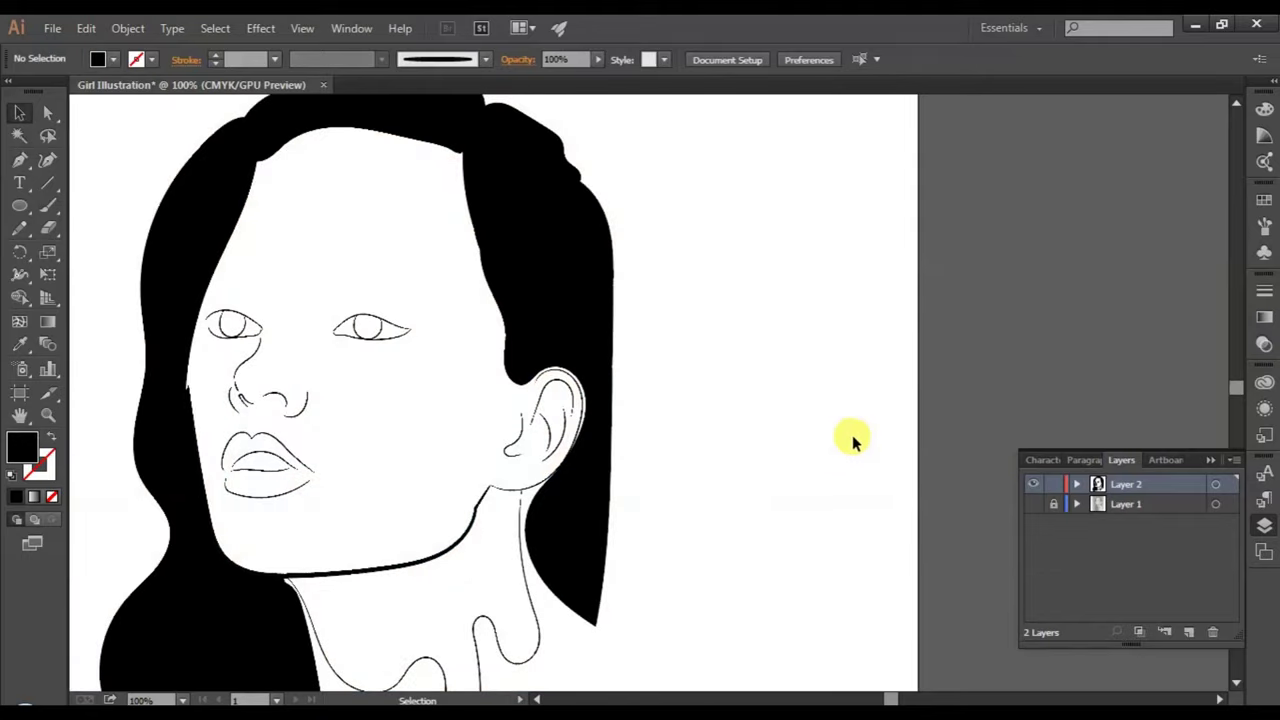
{"action": "scroll", "coordinate": [855, 438], "scroll_direction": "down", "scroll_amount": 3}
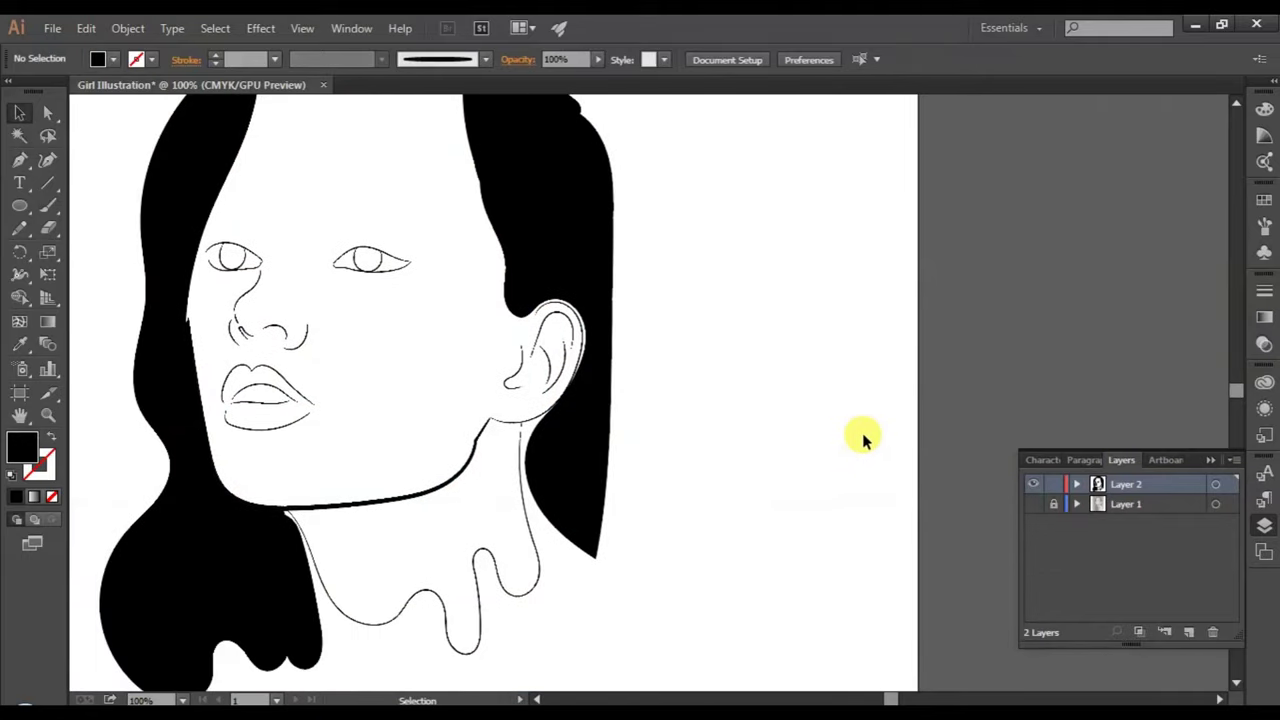
{"action": "scroll", "coordinate": [863, 438], "scroll_direction": "up", "scroll_amount": 3}
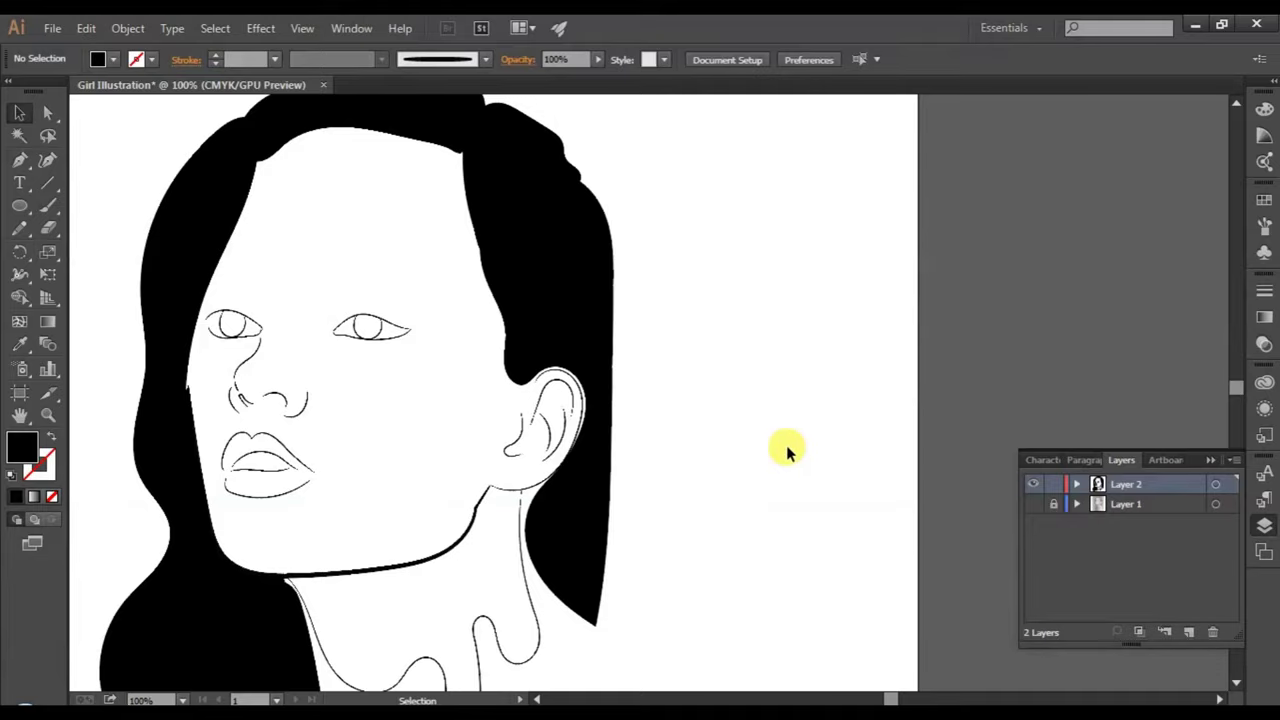
{"action": "left_click", "coordinate": [1033, 504]}
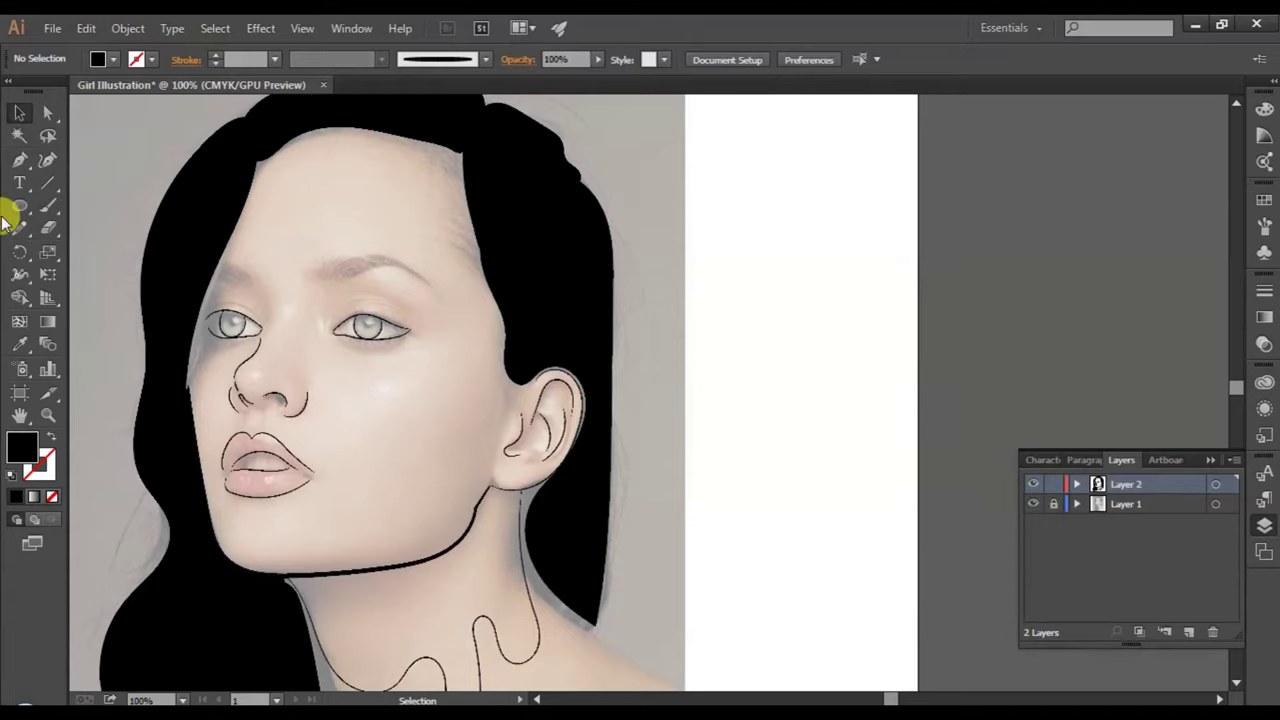
- Paint 0.25 pt Paintbrush lines from the jaw up the front of the ear
{"action": "left_click", "coordinate": [48, 206]}
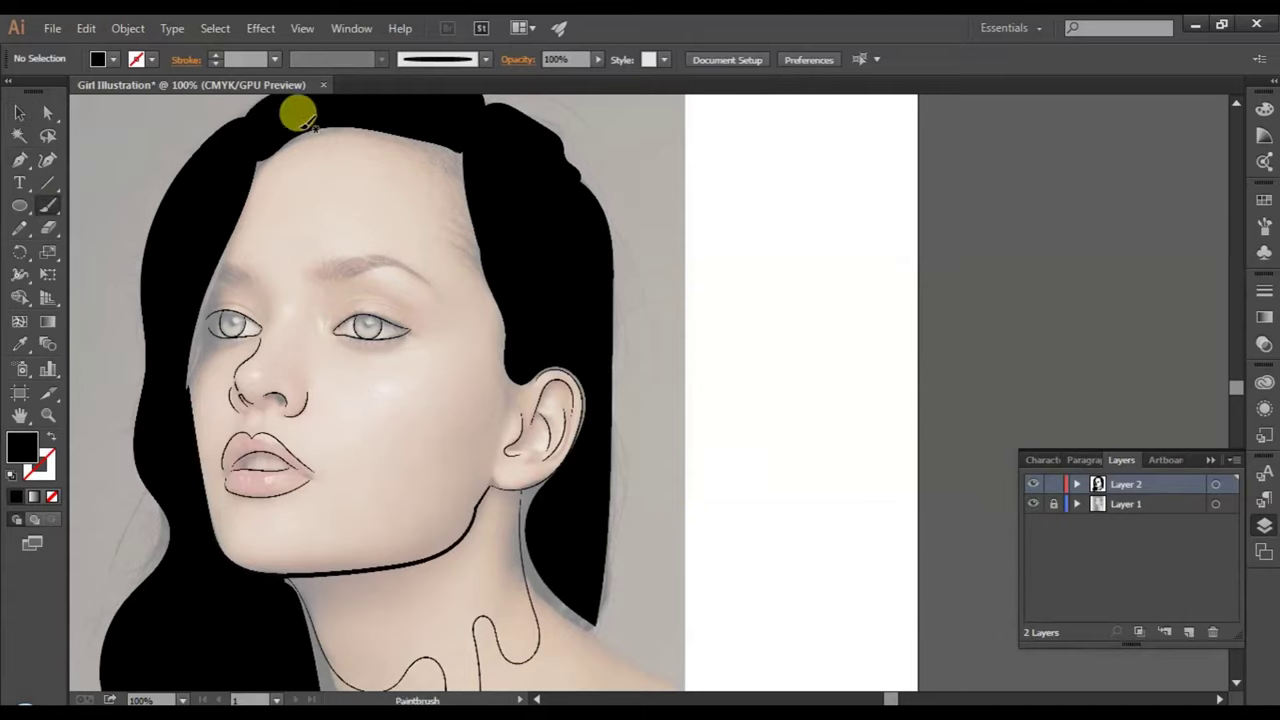
{"action": "left_click", "coordinate": [275, 59]}
{"action": "left_click", "coordinate": [280, 82]}
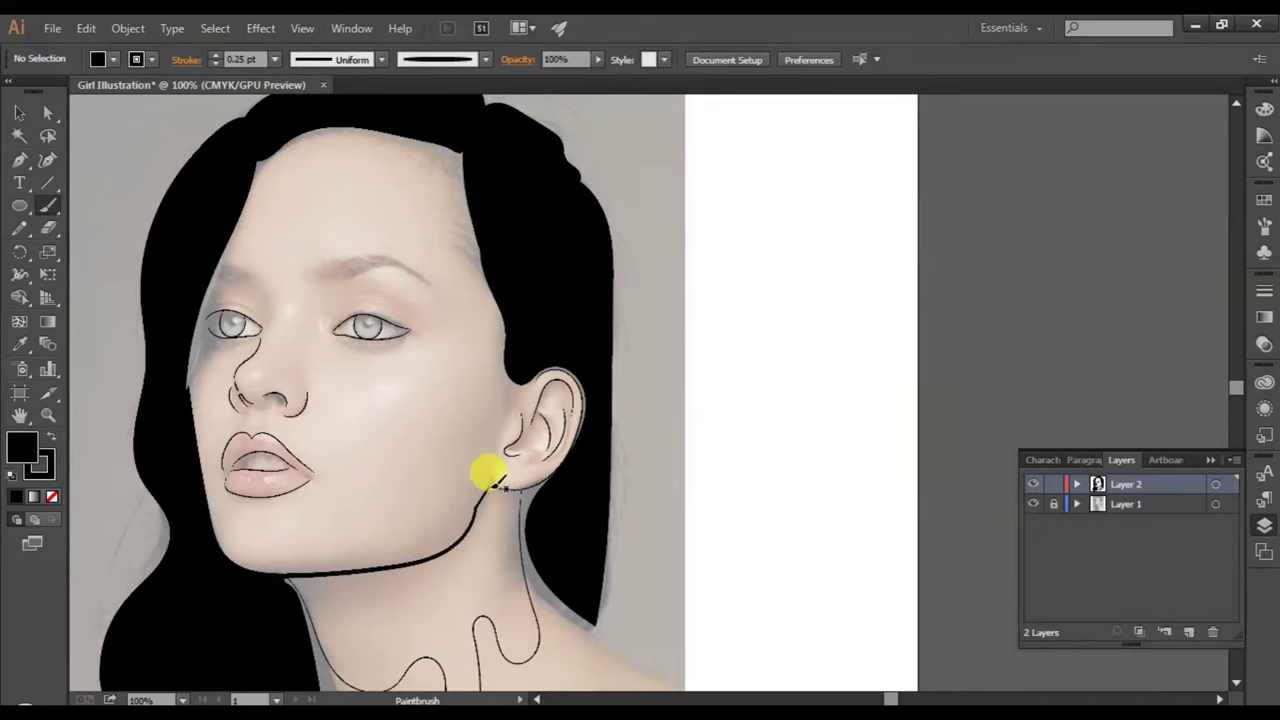
{"action": "scroll", "coordinate": [497, 485], "scroll_direction": "up", "scroll_amount": 1}
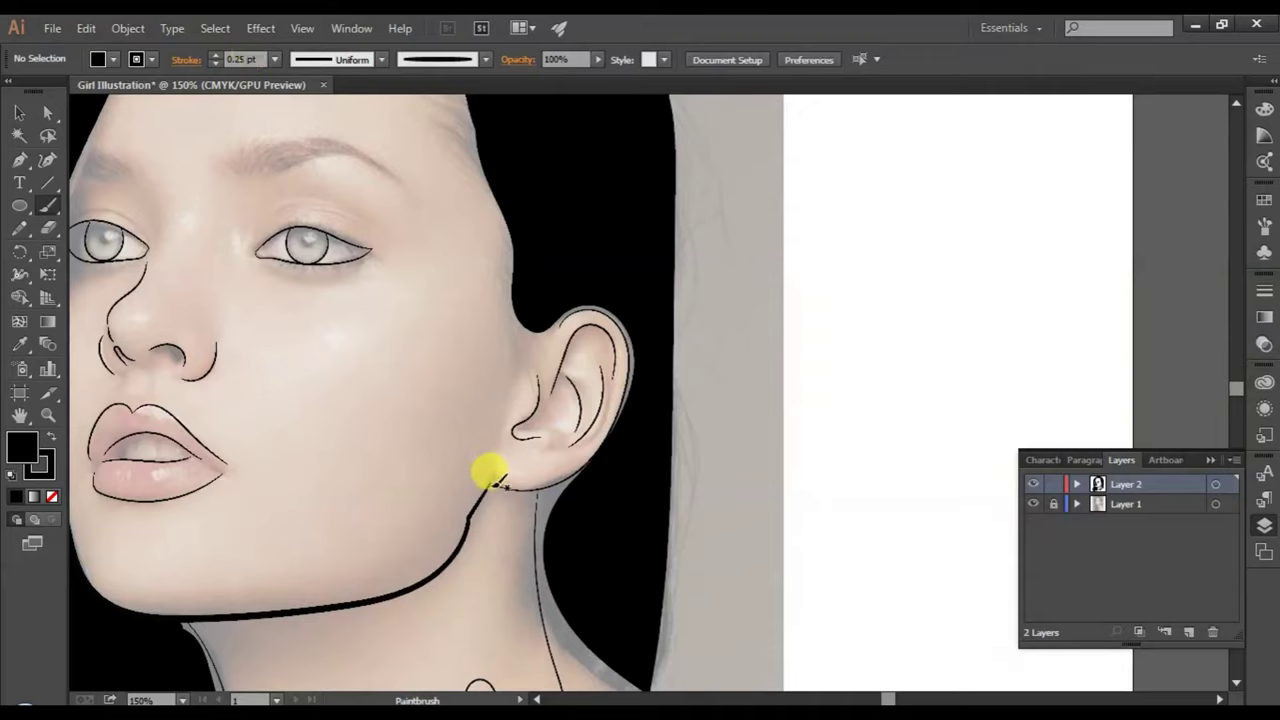
{"action": "left_click_drag", "start_coordinate": [492, 467], "coordinate": [496, 440]}
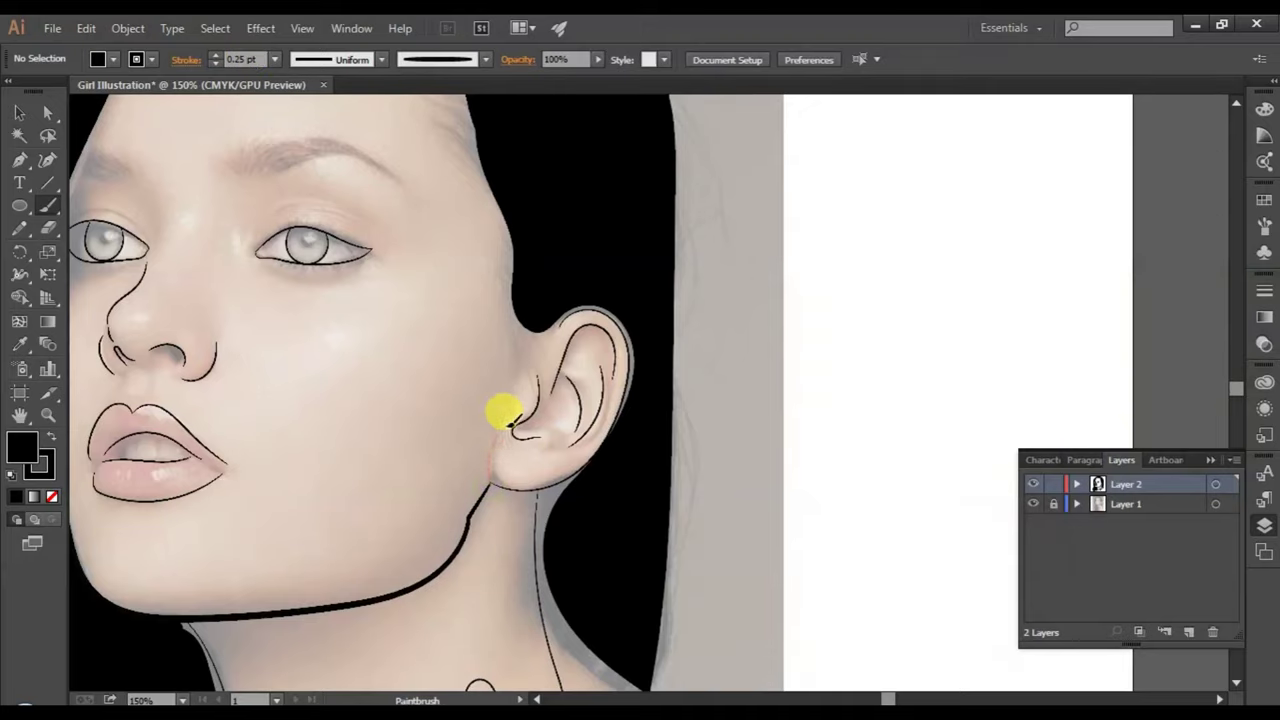
{"action": "left_click_drag", "start_coordinate": [524, 396], "coordinate": [567, 312]}
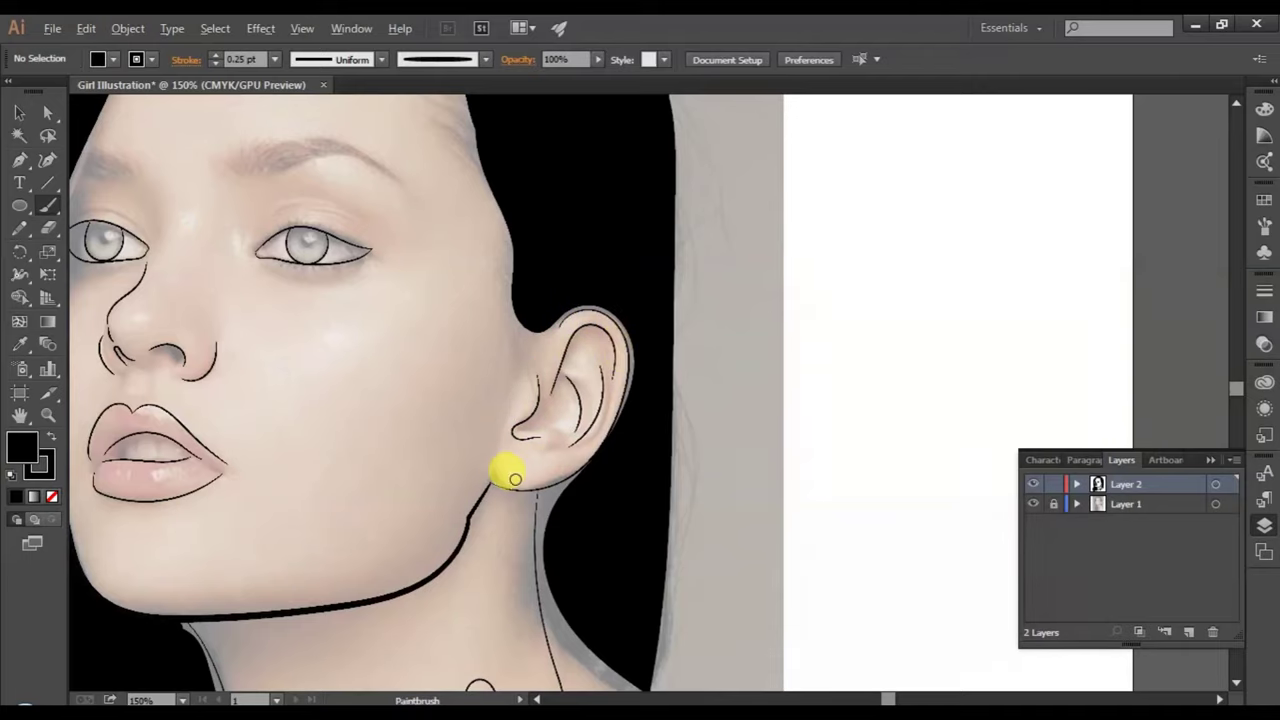
{"action": "scroll", "coordinate": [509, 471], "scroll_direction": "up", "scroll_amount": 2}
{"action": "left_click", "coordinate": [275, 60]}
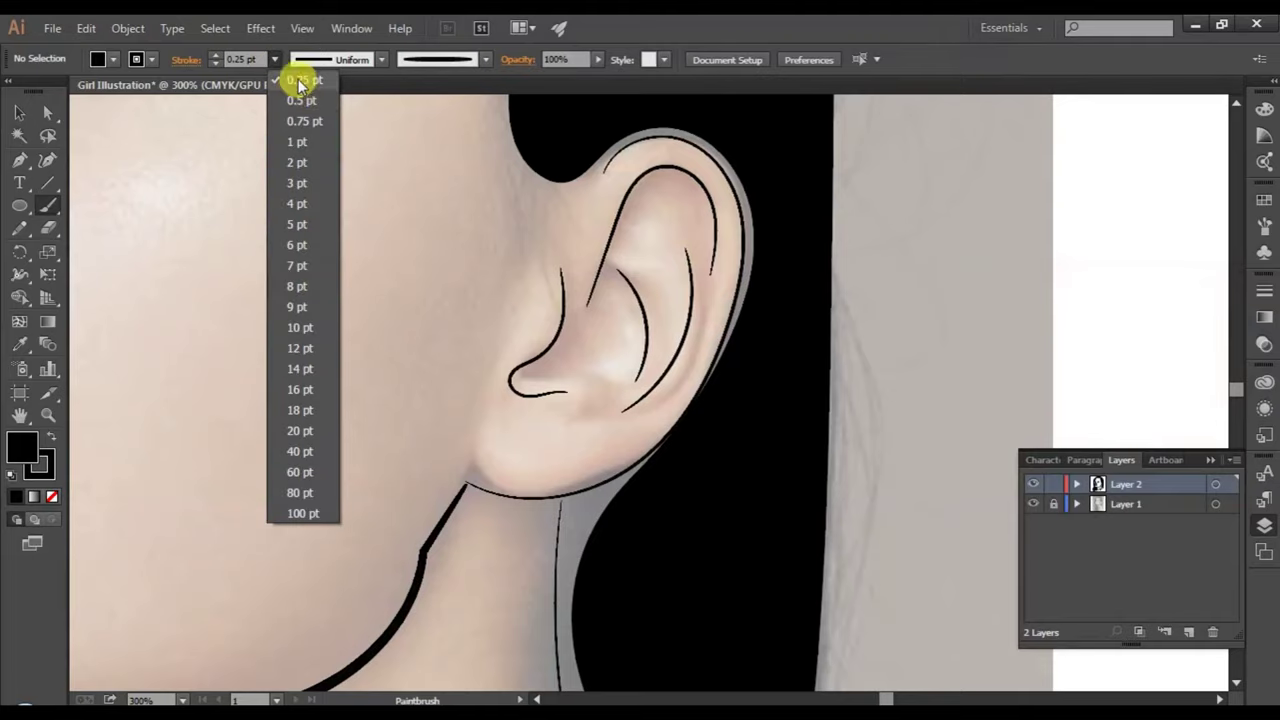
{"action": "left_click", "coordinate": [295, 79]}
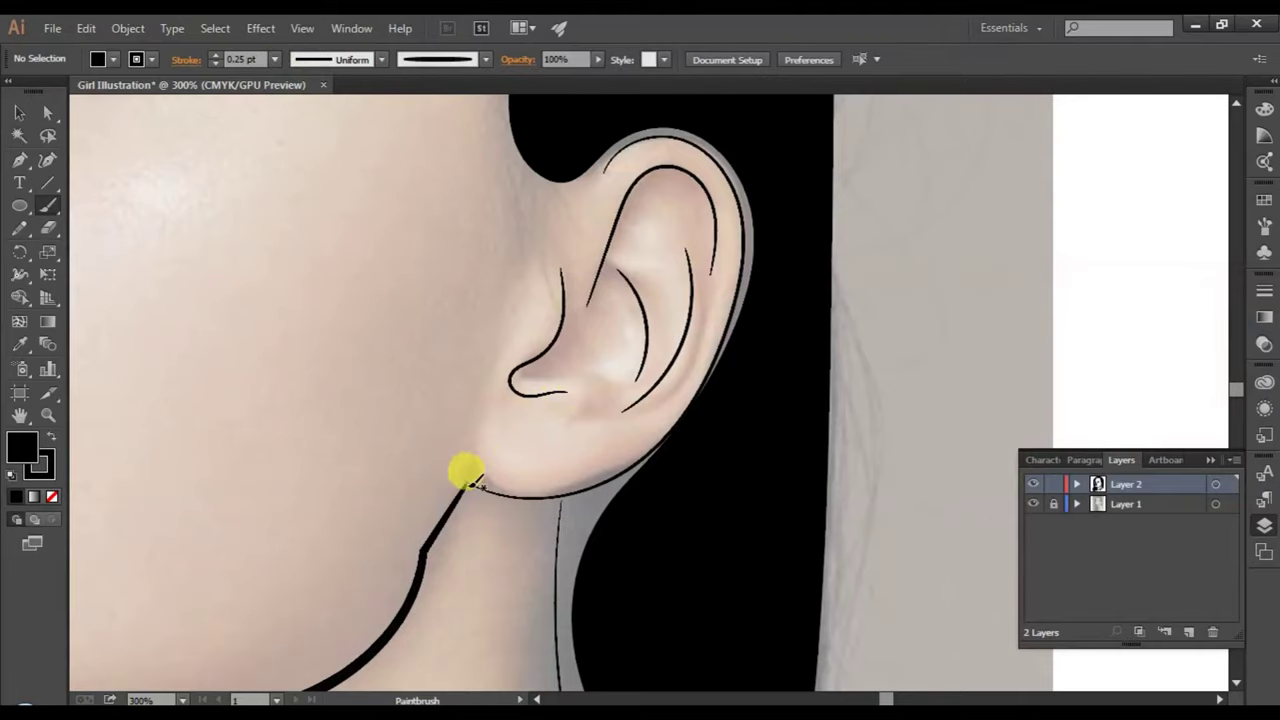
{"action": "mouse_move", "coordinate": [469, 468]}
{"action": "left_mouse_down"}
{"action": "mouse_move", "coordinate": [549, 209]}
{"action": "mouse_move", "coordinate": [600, 174]}
{"action": "mouse_move", "coordinate": [608, 148]}
{"action": "left_mouse_up"}
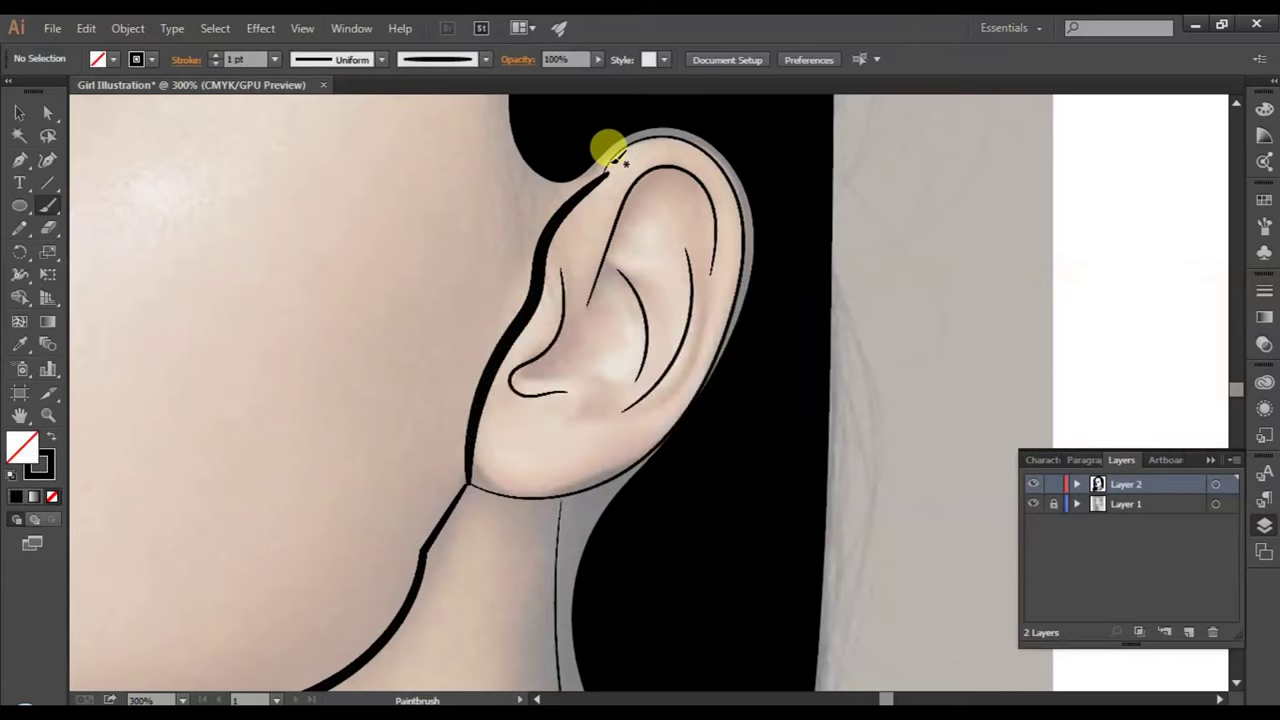
- Thin the thick stroke along the ear's front edge to 0.25 pt
{"action": "left_click", "coordinate": [19, 113]}
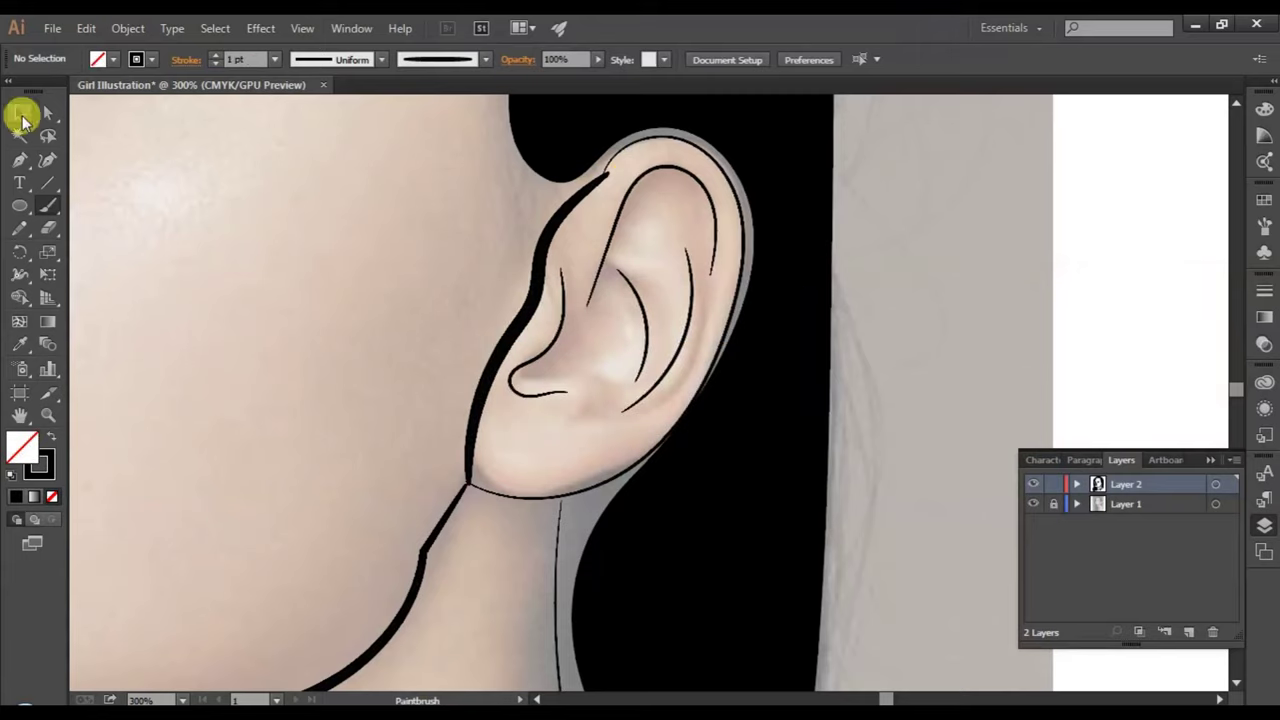
{"action": "left_click", "coordinate": [659, 436]}
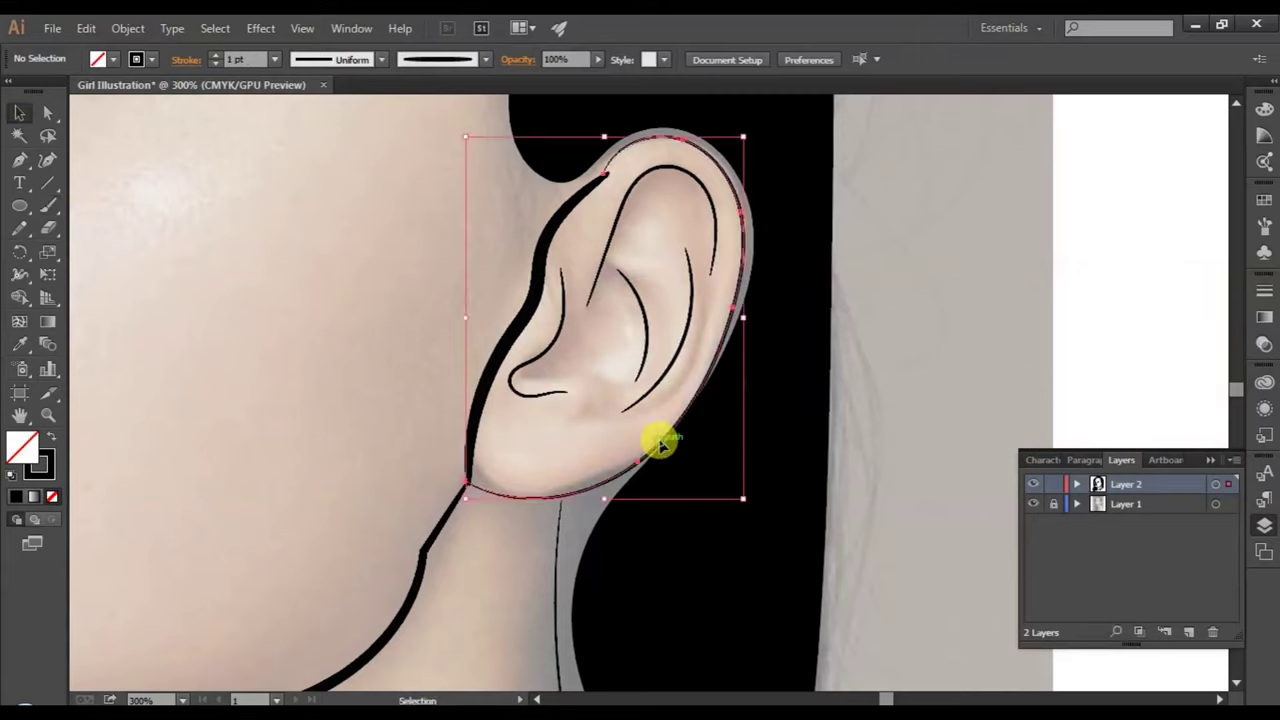
{"action": "left_click", "coordinate": [527, 336]}
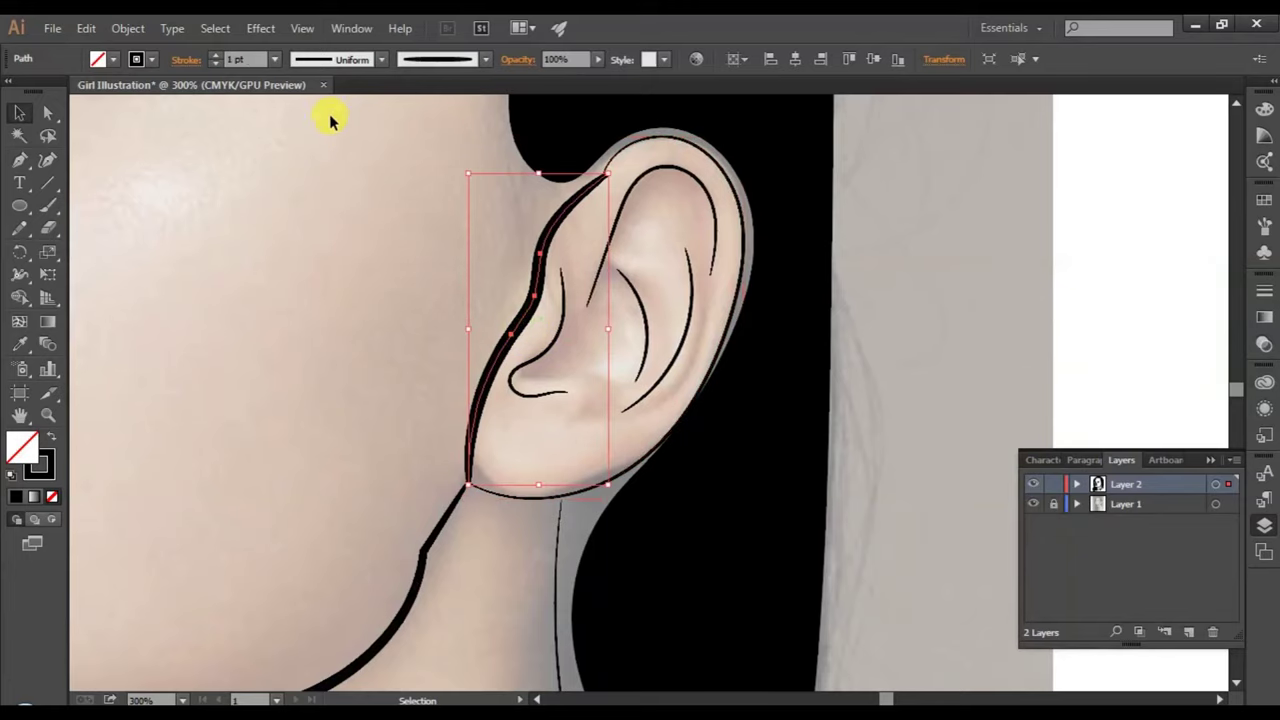
{"action": "left_click", "coordinate": [275, 59]}
{"action": "left_click", "coordinate": [298, 80]}
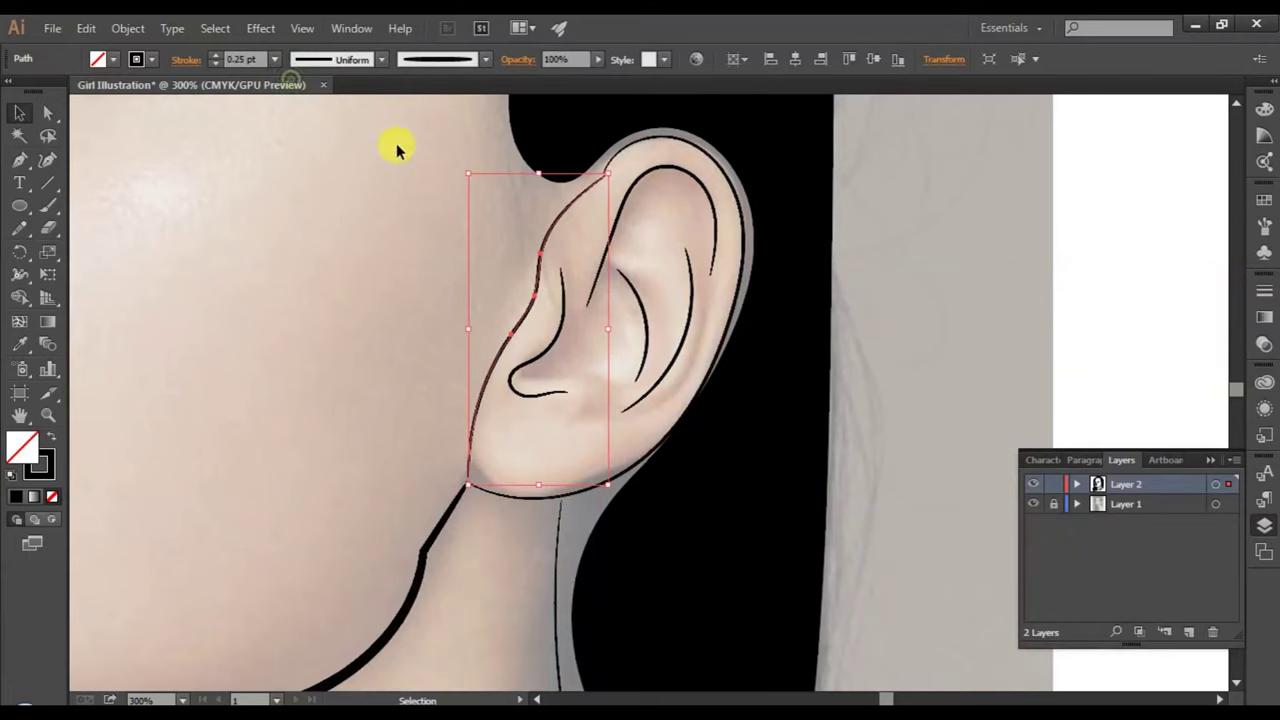
{"action": "left_click", "coordinate": [427, 266]}
{"action": "scroll", "coordinate": [826, 479], "scroll_direction": "down", "scroll_amount": 1, "text": "alt"}
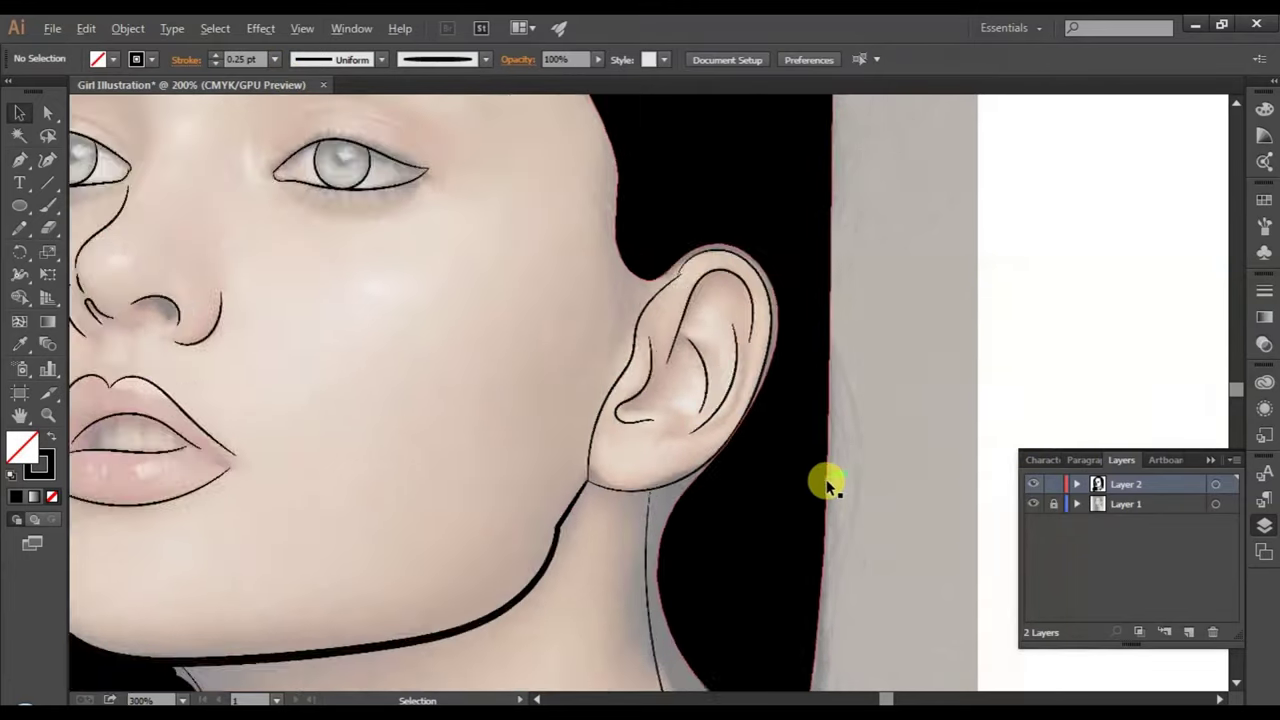
{"action": "scroll", "coordinate": [826, 479], "scroll_direction": "down", "scroll_amount": 2}
{"action": "left_click", "coordinate": [1033, 504]}
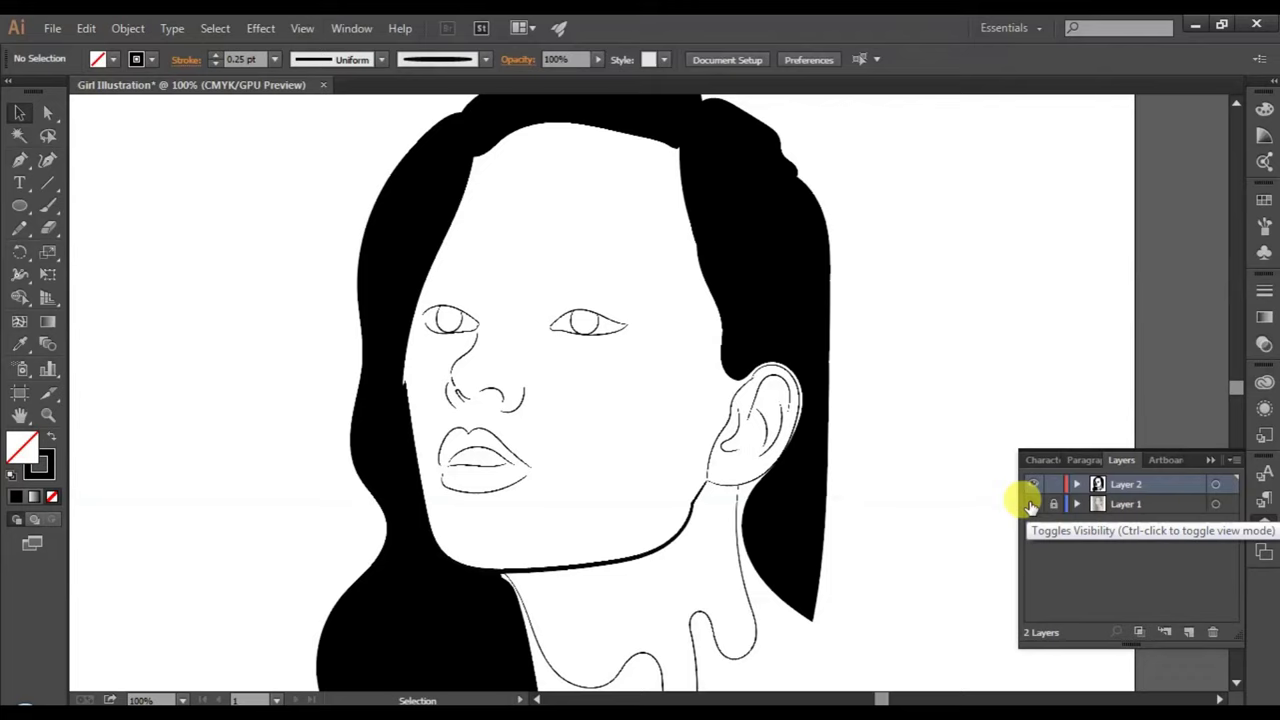
{"action": "left_click", "coordinate": [1033, 504]}
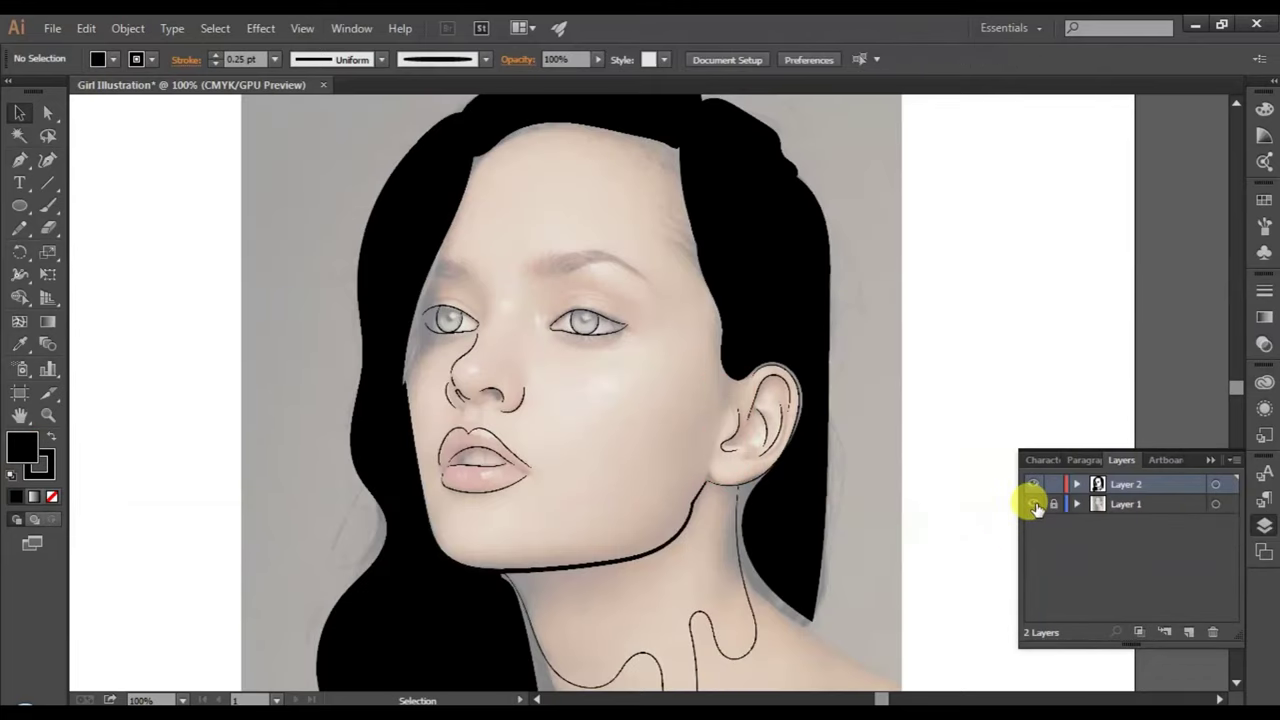
{"action": "left_click", "coordinate": [1034, 505]}
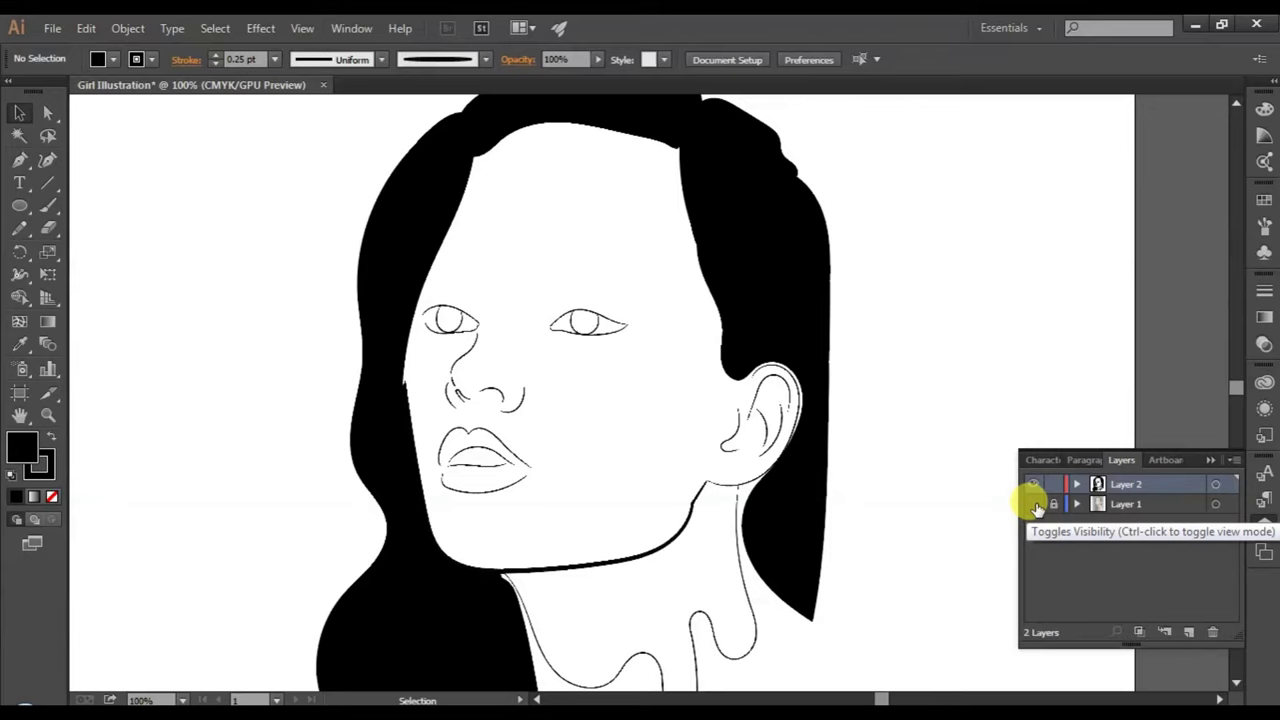
{"action": "left_click", "coordinate": [1033, 504]}
{"action": "left_click", "coordinate": [45, 208]}
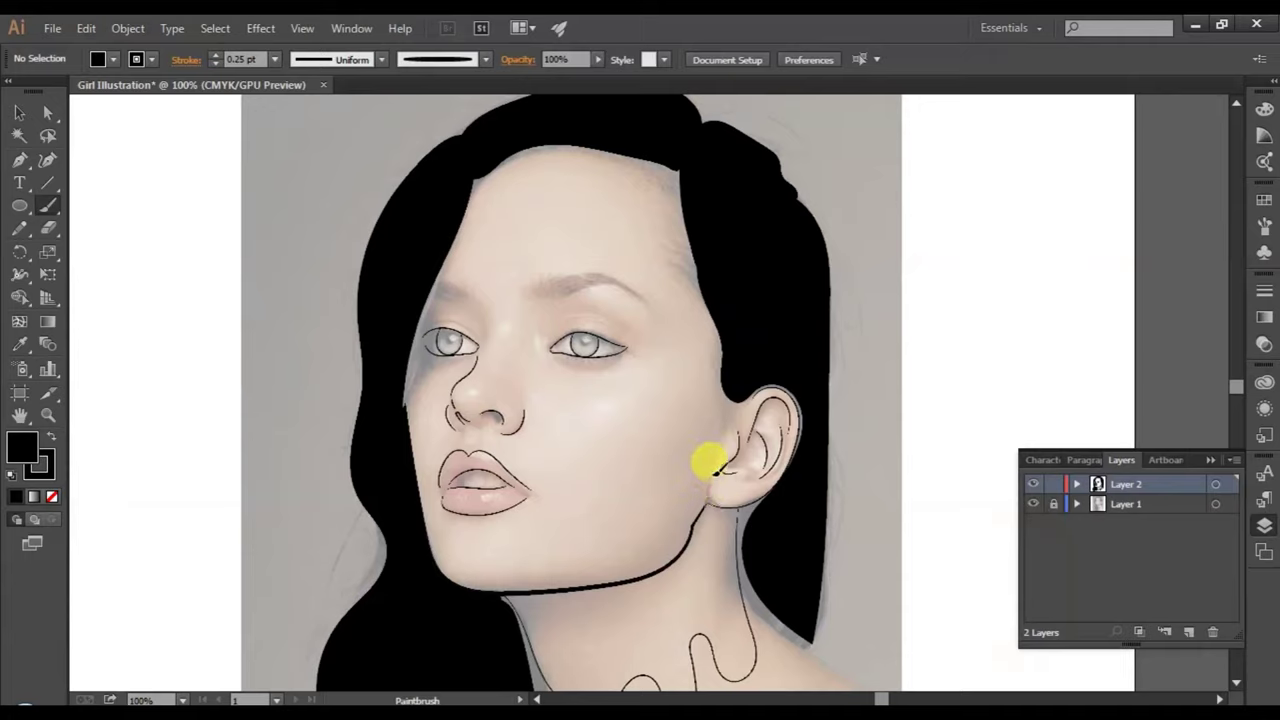
- Brush a line up from the ear, then set the jawline and ear line to 0.5 pt
{"action": "left_click_drag", "start_coordinate": [725, 447], "coordinate": [690, 278]}
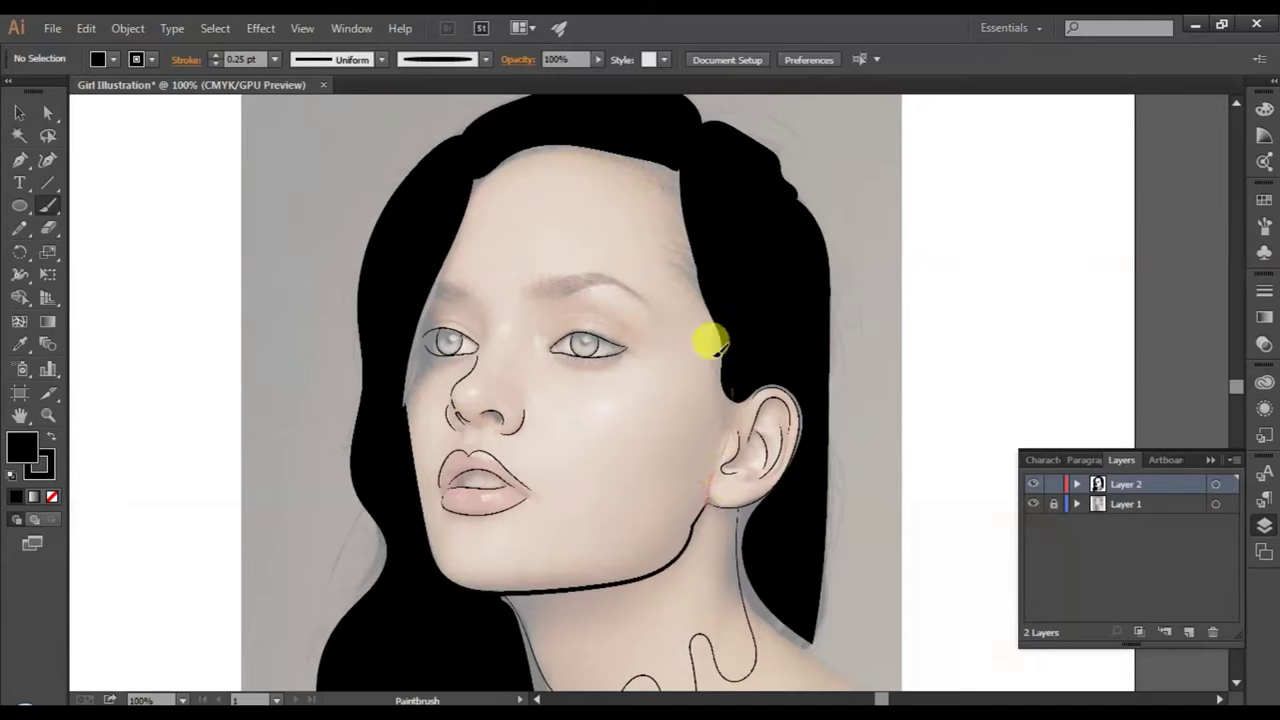
{"action": "scroll", "coordinate": [755, 430], "scroll_direction": "down", "scroll_amount": 1}
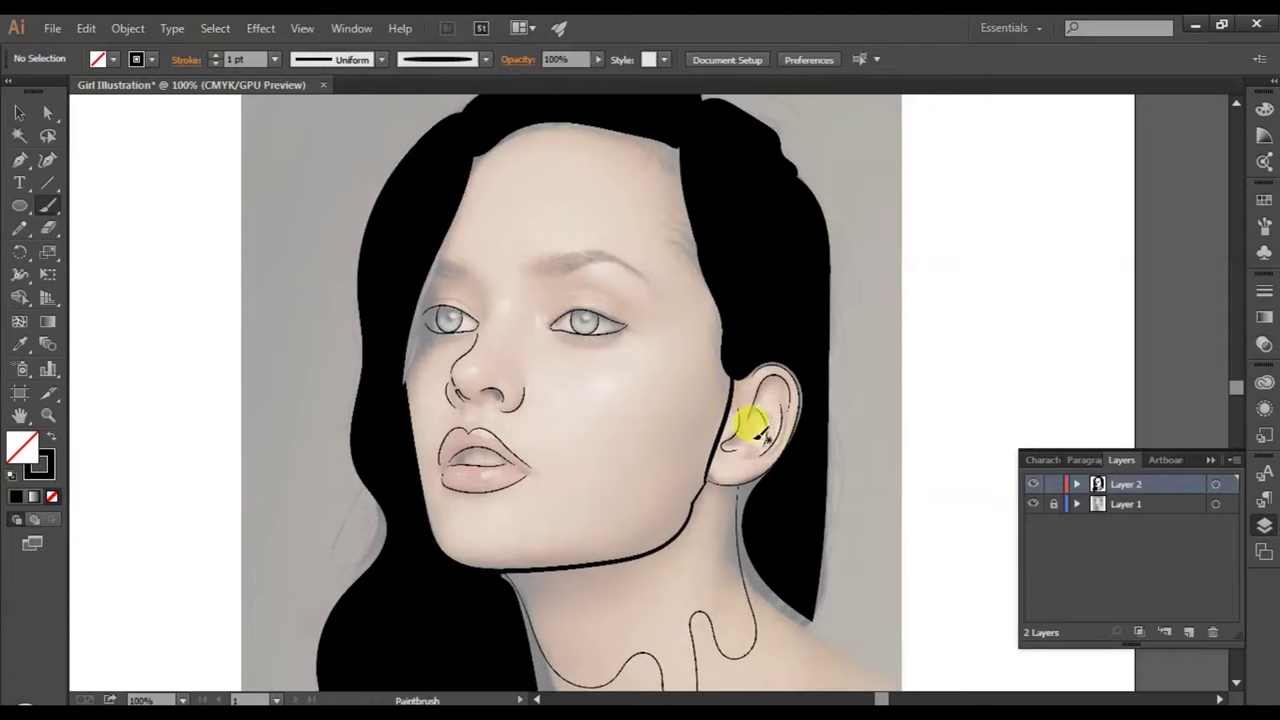
{"action": "scroll", "coordinate": [749, 423], "scroll_direction": "down", "scroll_amount": 1}
{"action": "left_click", "coordinate": [19, 112]}
{"action": "left_click", "coordinate": [648, 510]}
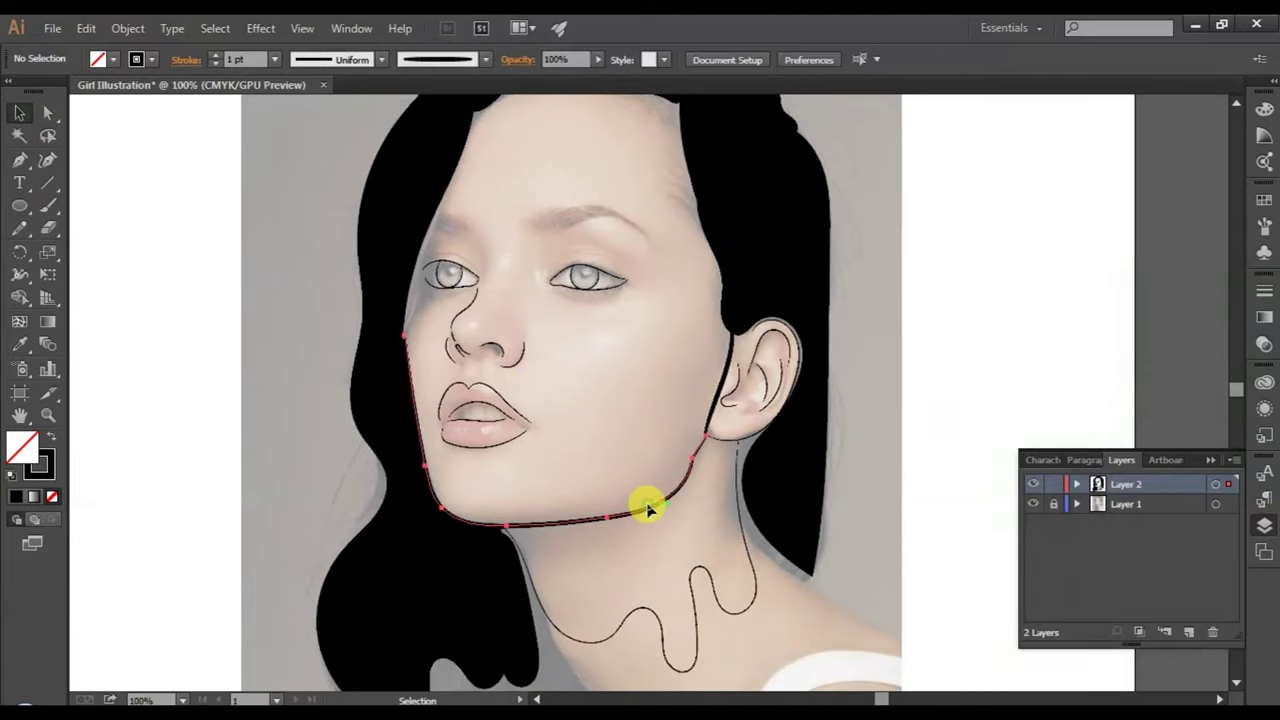
{"action": "left_click", "coordinate": [730, 378], "text": "shift"}
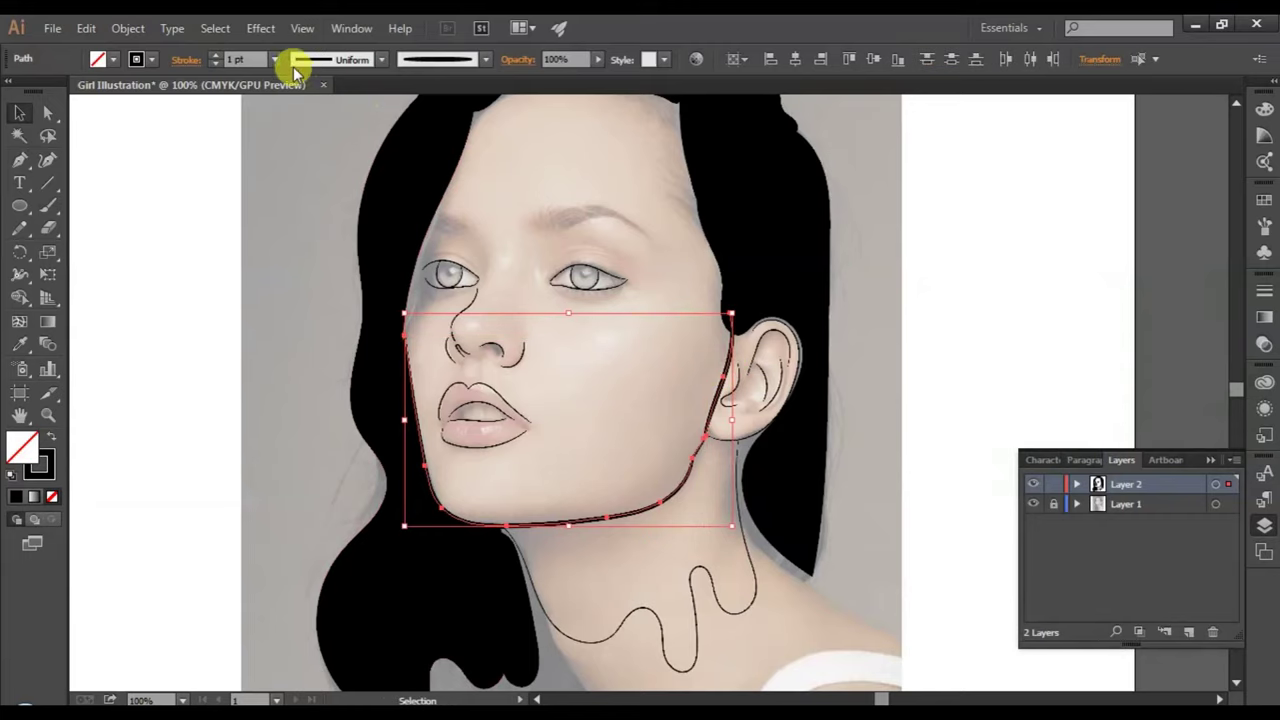
{"action": "left_click", "coordinate": [276, 60]}
{"action": "left_click", "coordinate": [290, 95]}
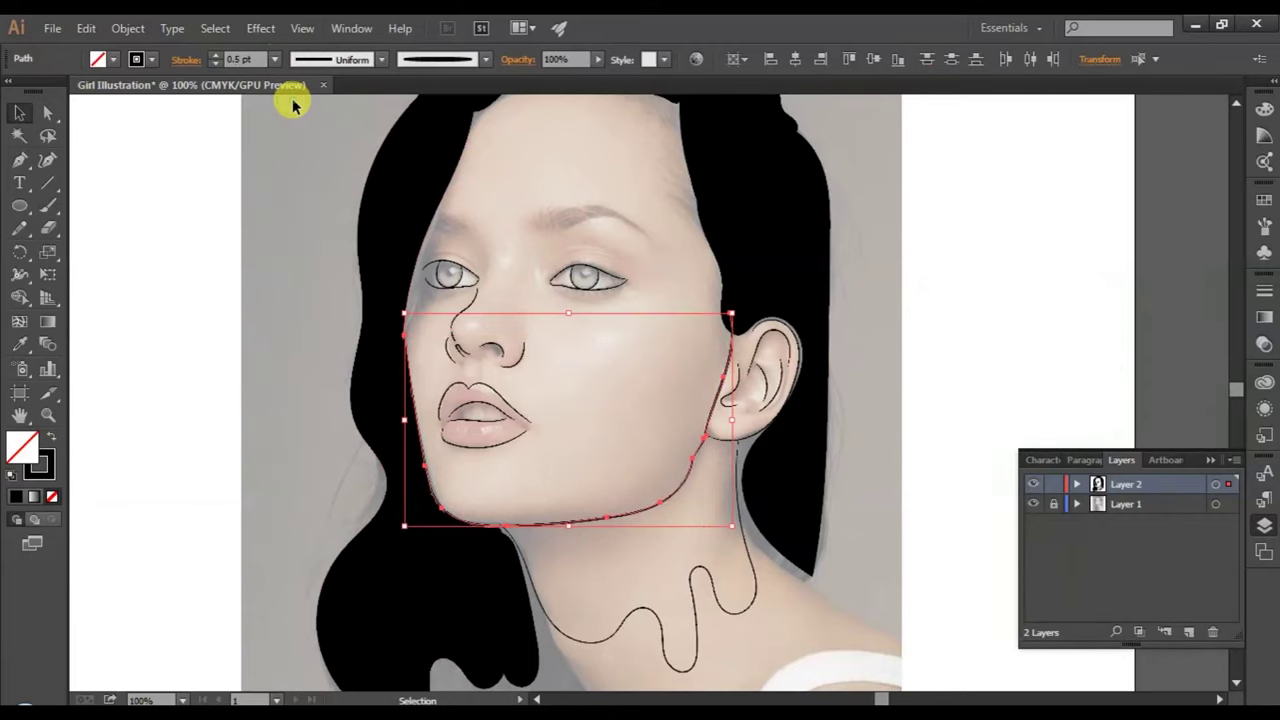
{"action": "left_click", "coordinate": [858, 340]}
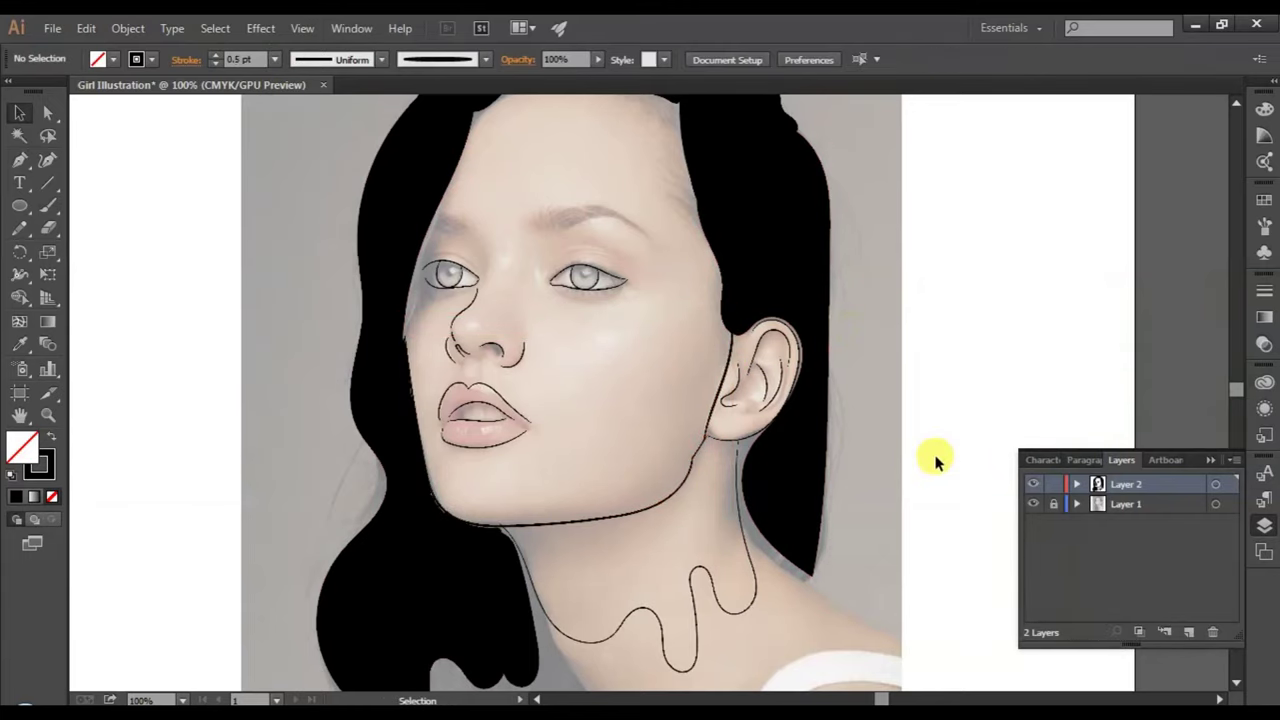
- Brush two short strokes along the forehead hairline
{"action": "scroll", "coordinate": [935, 460], "scroll_direction": "down", "scroll_amount": 1}
{"action": "scroll", "coordinate": [935, 460], "scroll_direction": "down", "scroll_amount": 1}
{"action": "scroll", "coordinate": [935, 462], "scroll_direction": "up", "scroll_amount": 2}
{"action": "scroll", "coordinate": [935, 465], "scroll_direction": "up", "scroll_amount": 3}
{"action": "scroll", "coordinate": [935, 465], "scroll_direction": "up", "scroll_amount": 1}
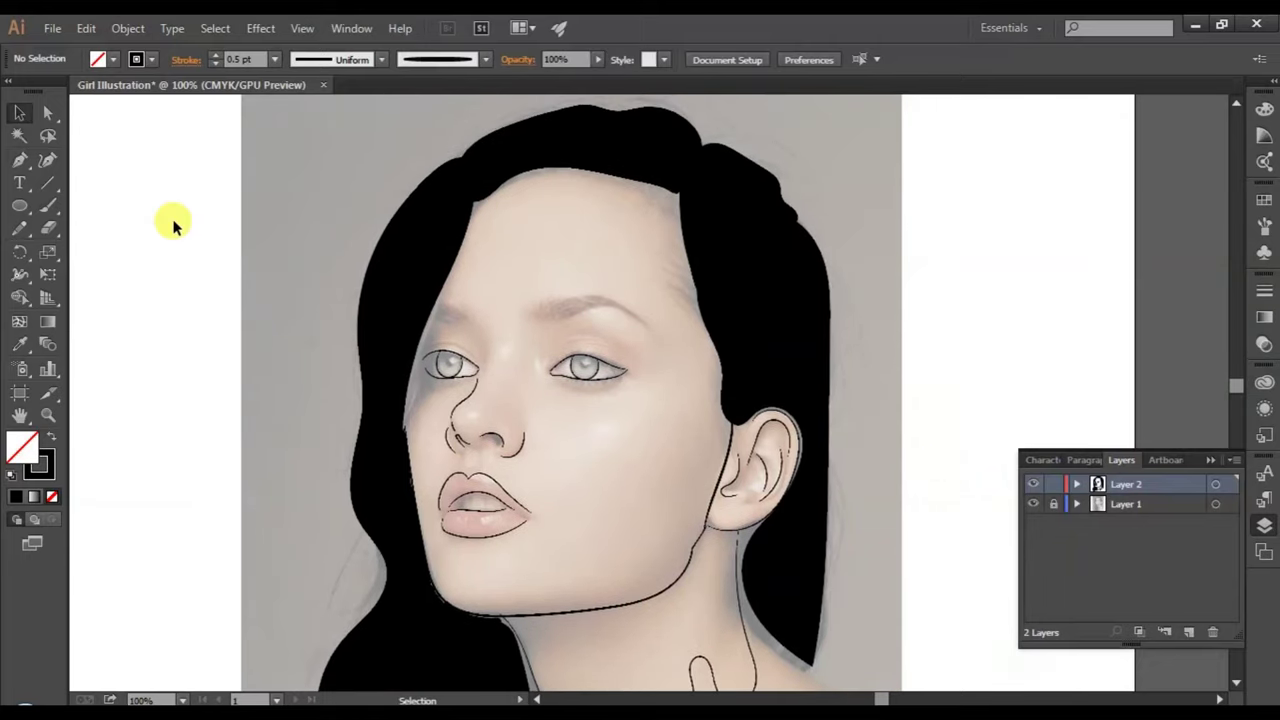
{"action": "left_click", "coordinate": [48, 205]}
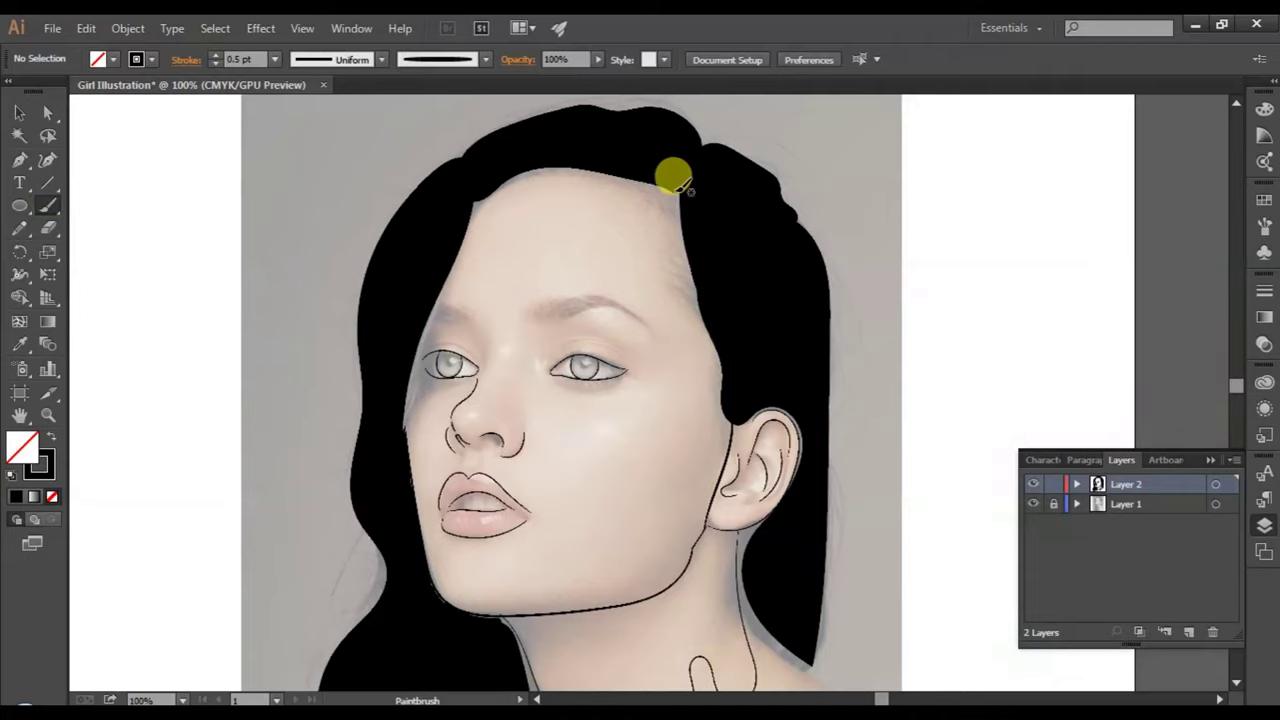
{"action": "left_click_drag", "start_coordinate": [663, 183], "coordinate": [455, 220]}
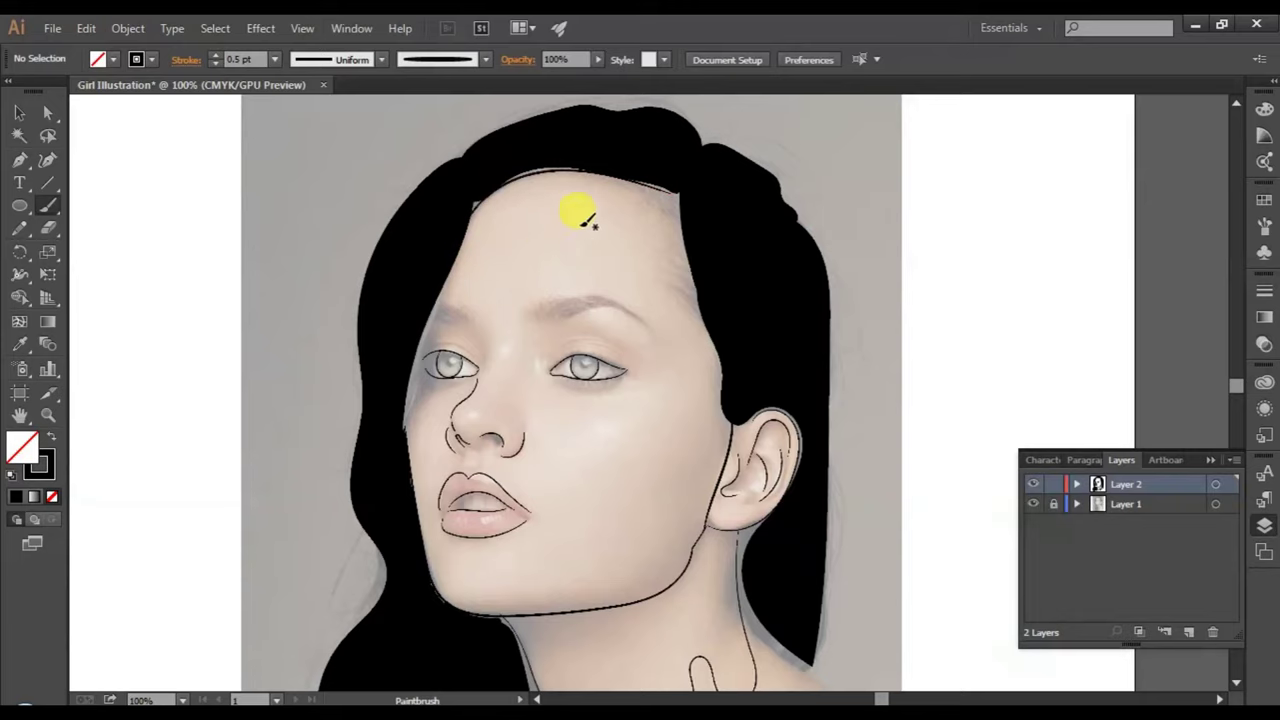
{"action": "scroll", "coordinate": [680, 277], "scroll_direction": "up", "scroll_amount": 2}
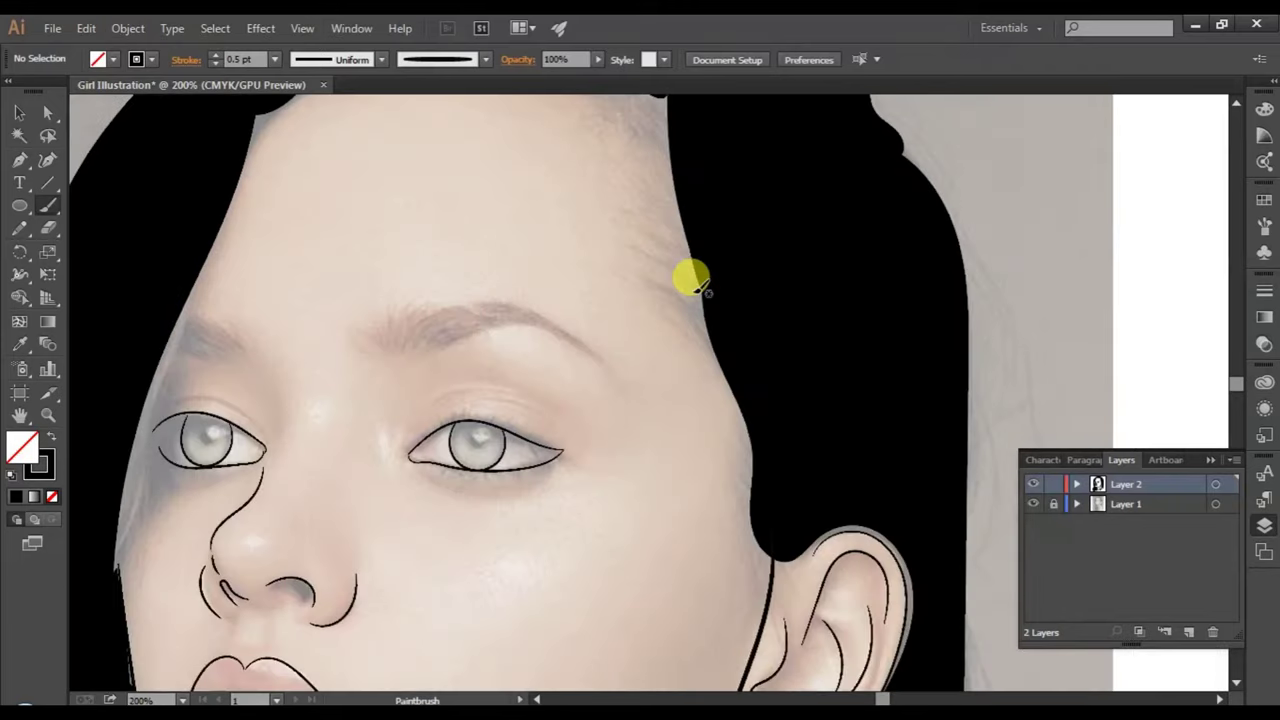
{"action": "scroll", "coordinate": [709, 289], "scroll_direction": "up", "scroll_amount": 2}
{"action": "left_click_drag", "start_coordinate": [622, 188], "coordinate": [535, 170]}
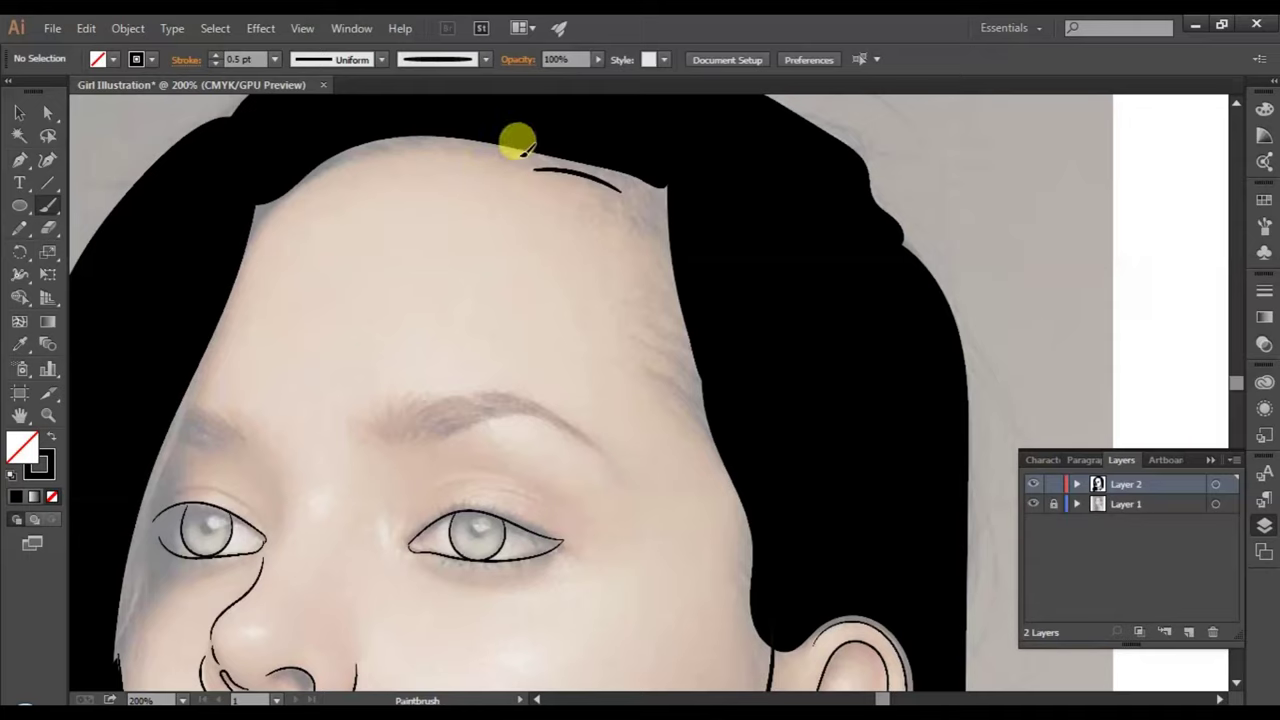
- Switch the brush to 0.25 pt and paint thin strands down the right hairline
{"action": "left_click_drag", "start_coordinate": [518, 152], "coordinate": [460, 152]}
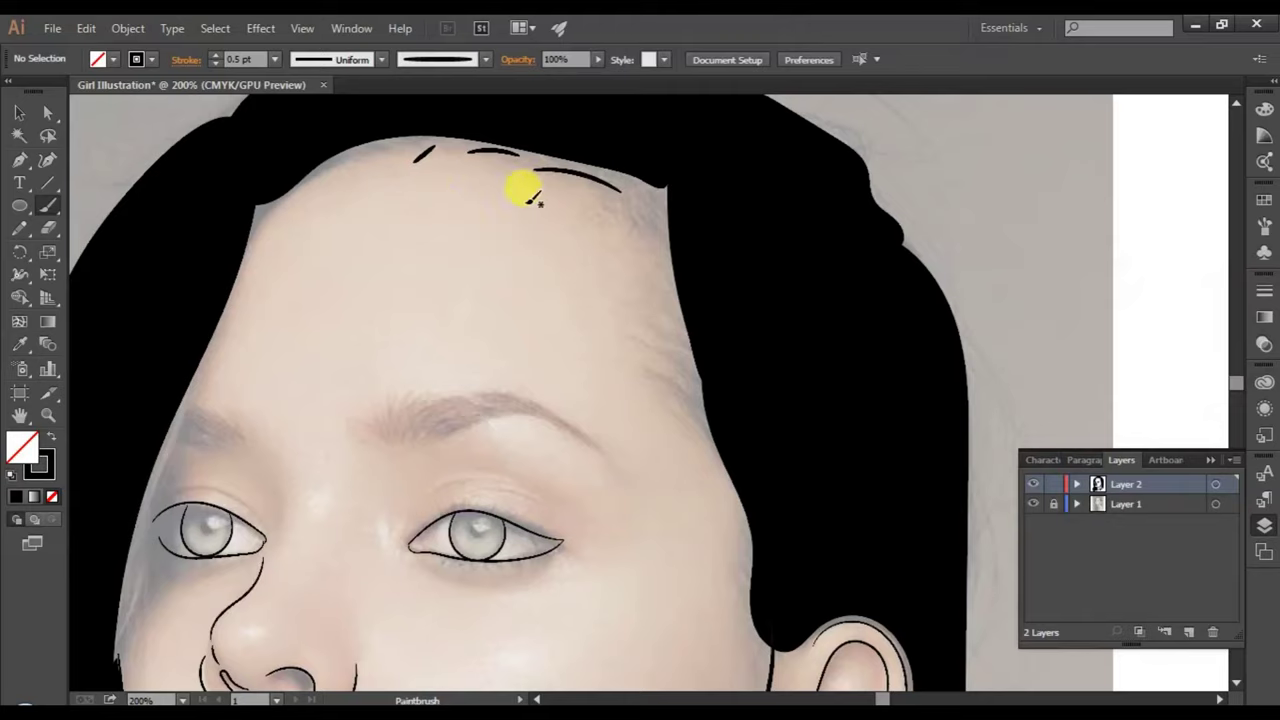
{"action": "left_click", "coordinate": [273, 62]}
{"action": "left_click", "coordinate": [285, 78]}
{"action": "left_click_drag", "start_coordinate": [610, 207], "coordinate": [664, 395]}
{"action": "left_click_drag", "start_coordinate": [609, 214], "coordinate": [656, 345]}
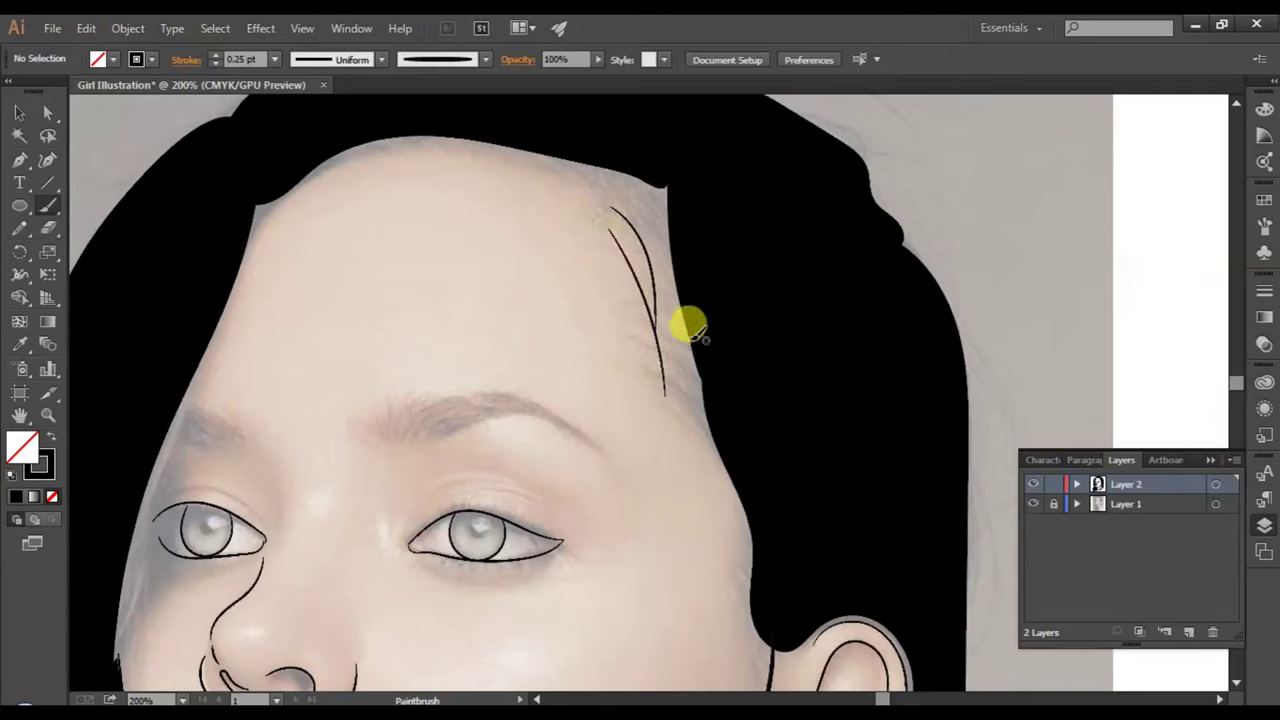
{"action": "left_click_drag", "start_coordinate": [662, 246], "coordinate": [686, 445]}
{"action": "left_click_drag", "start_coordinate": [655, 250], "coordinate": [680, 445]}
- Paint curved 0.25 pt strands across the top and left hairline
{"action": "left_click_drag", "start_coordinate": [648, 214], "coordinate": [370, 170]}
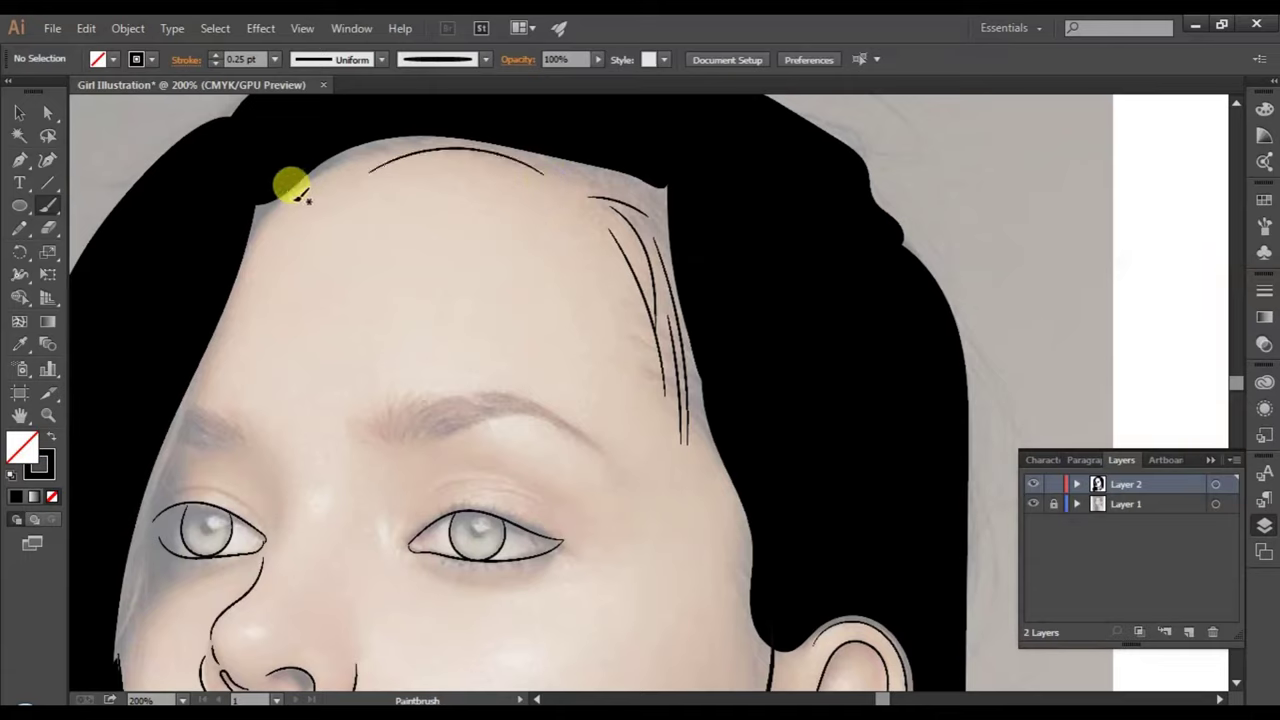
{"action": "left_click_drag", "start_coordinate": [379, 156], "coordinate": [297, 214]}
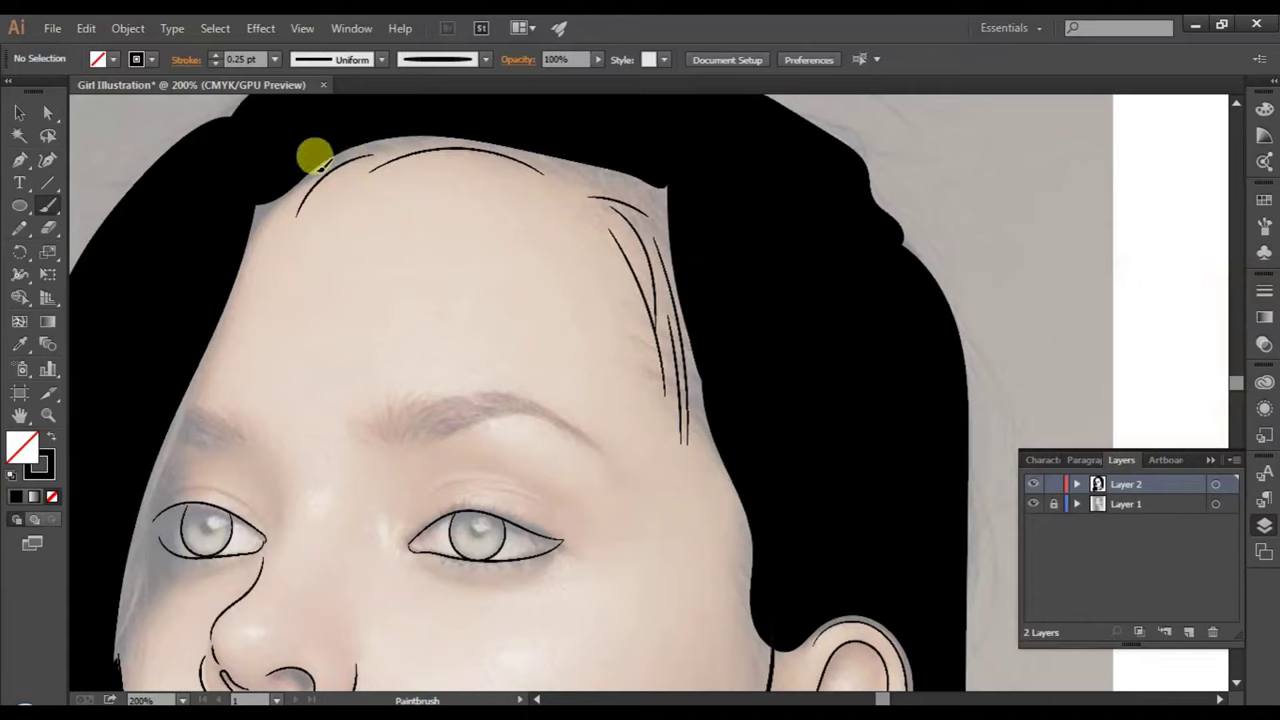
{"action": "mouse_move", "coordinate": [320, 165]}
{"action": "left_mouse_down"}
{"action": "mouse_move", "coordinate": [285, 228]}
{"action": "mouse_move", "coordinate": [278, 277]}
{"action": "left_mouse_up"}
{"action": "left_click_drag", "start_coordinate": [425, 143], "coordinate": [338, 207]}
{"action": "left_click_drag", "start_coordinate": [450, 137], "coordinate": [385, 172]}
{"action": "left_click_drag", "start_coordinate": [400, 128], "coordinate": [336, 207]}
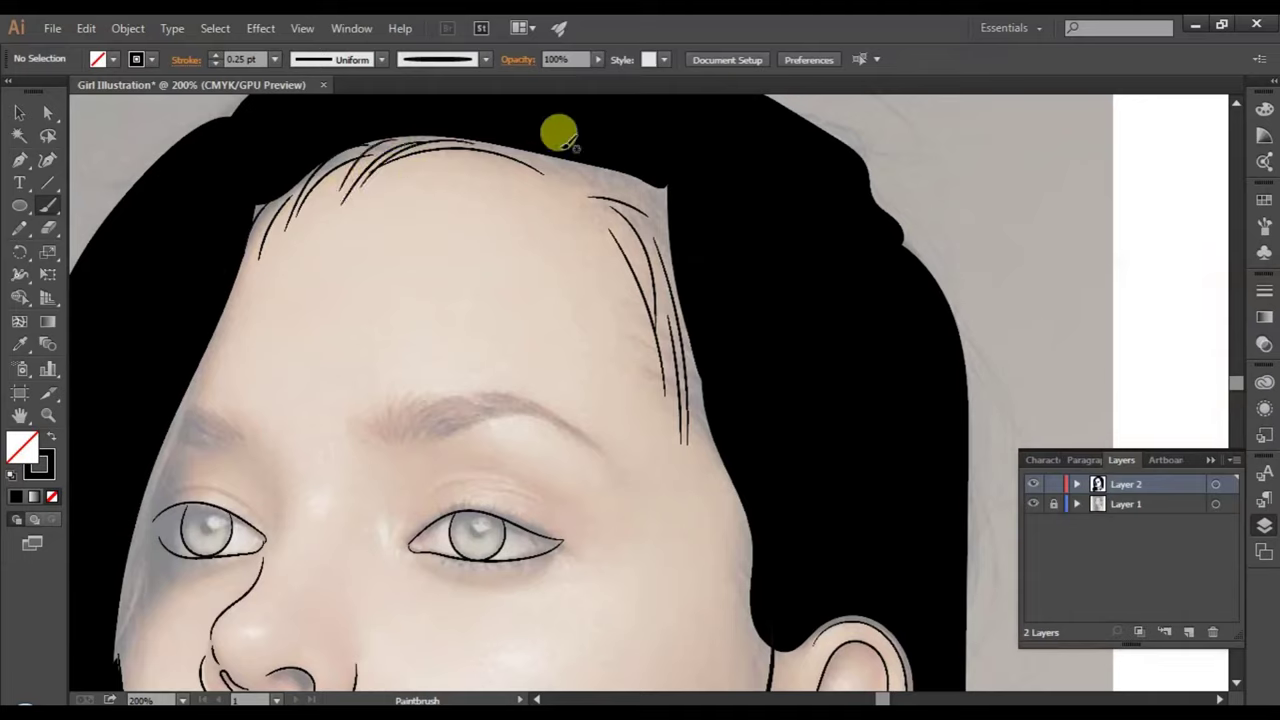
{"action": "mouse_move", "coordinate": [523, 137]}
{"action": "left_mouse_down"}
{"action": "mouse_move", "coordinate": [429, 171]}
{"action": "mouse_move", "coordinate": [569, 177]}
{"action": "mouse_move", "coordinate": [646, 216]}
{"action": "left_mouse_up"}
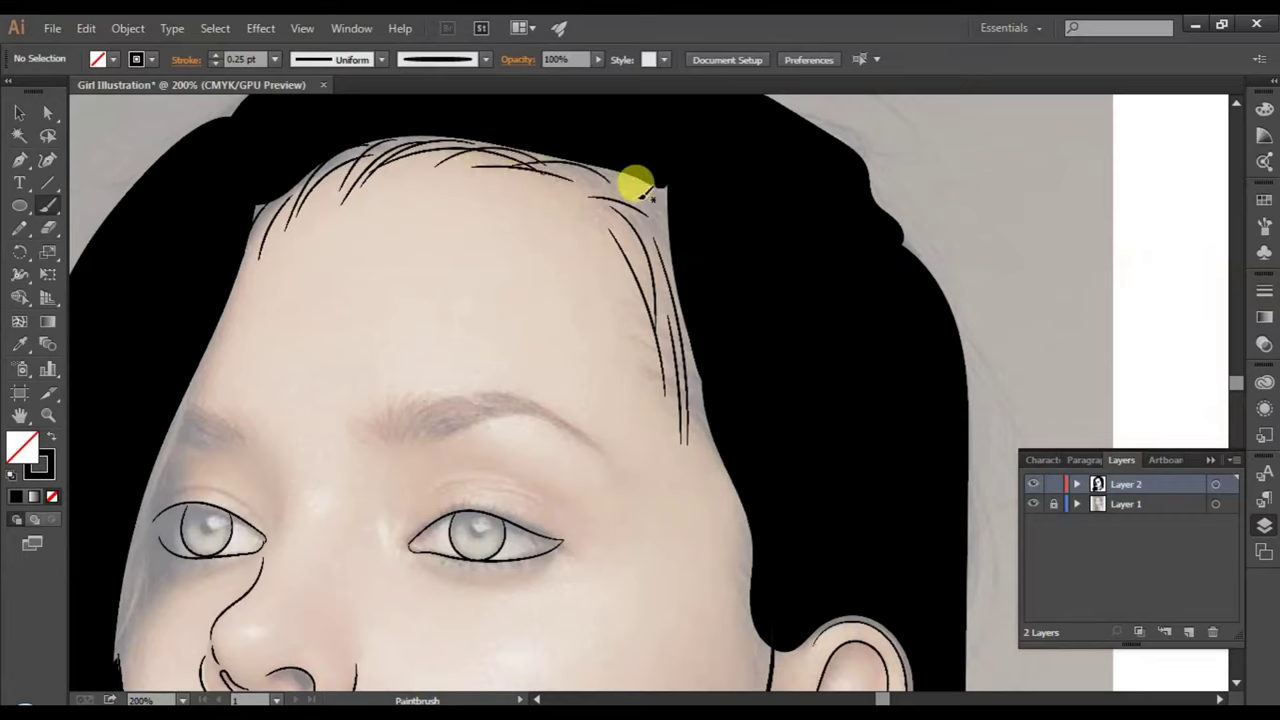
{"action": "left_click_drag", "start_coordinate": [530, 185], "coordinate": [651, 206]}
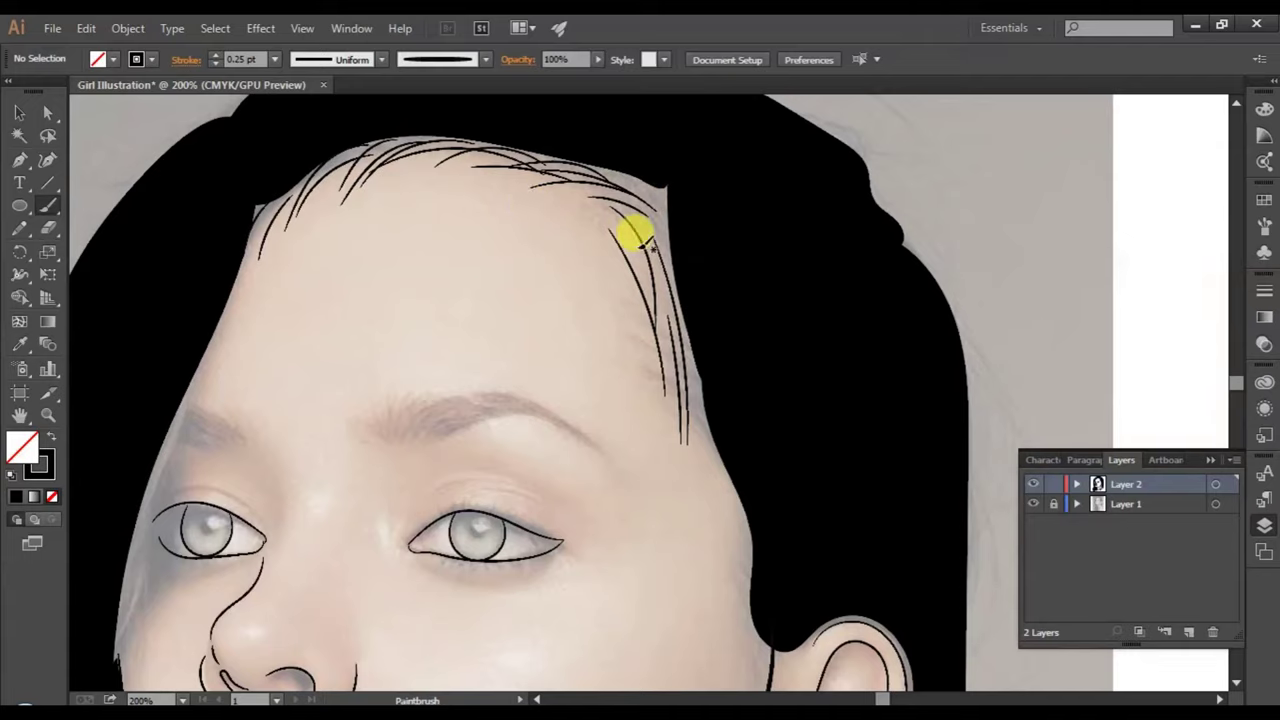
{"action": "left_click_drag", "start_coordinate": [300, 193], "coordinate": [190, 392]}
- Paint fine strands down the left face edge, near the brow, and along the cheek
{"action": "scroll", "coordinate": [340, 355], "scroll_direction": "down", "scroll_amount": 3}
{"action": "left_click_drag", "start_coordinate": [258, 205], "coordinate": [92, 596]}
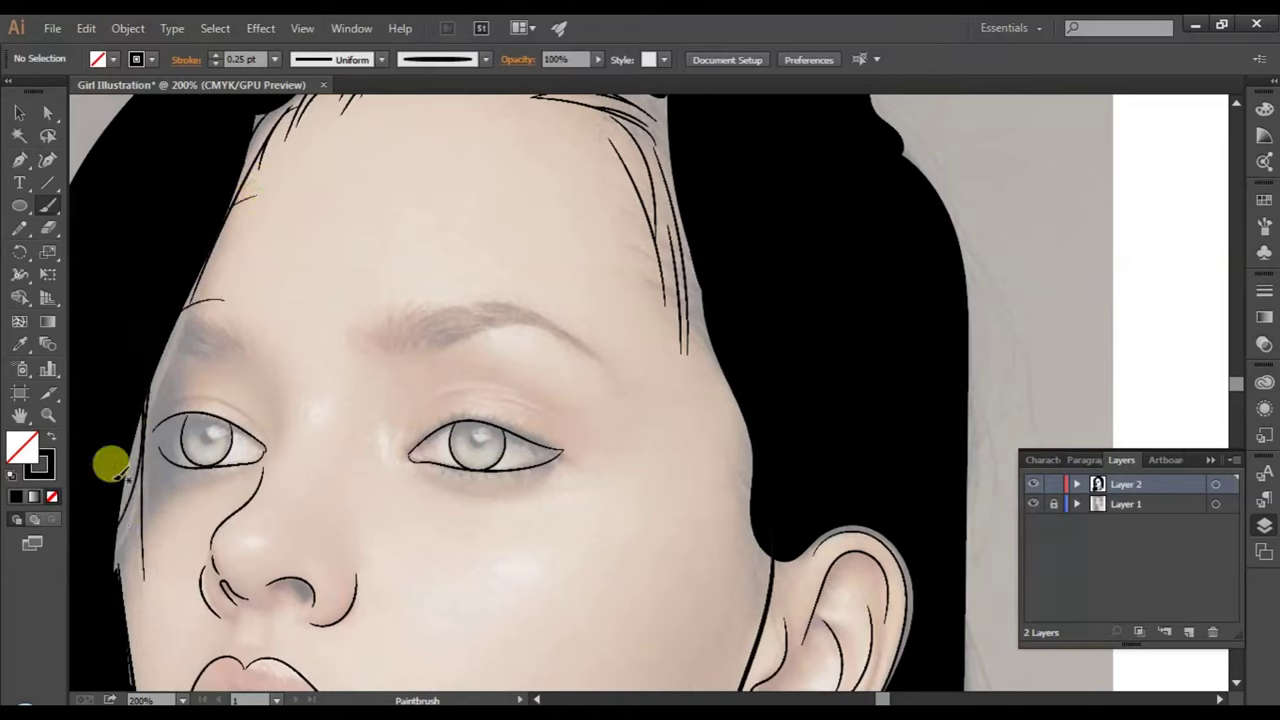
{"action": "left_click_drag", "start_coordinate": [232, 287], "coordinate": [190, 292]}
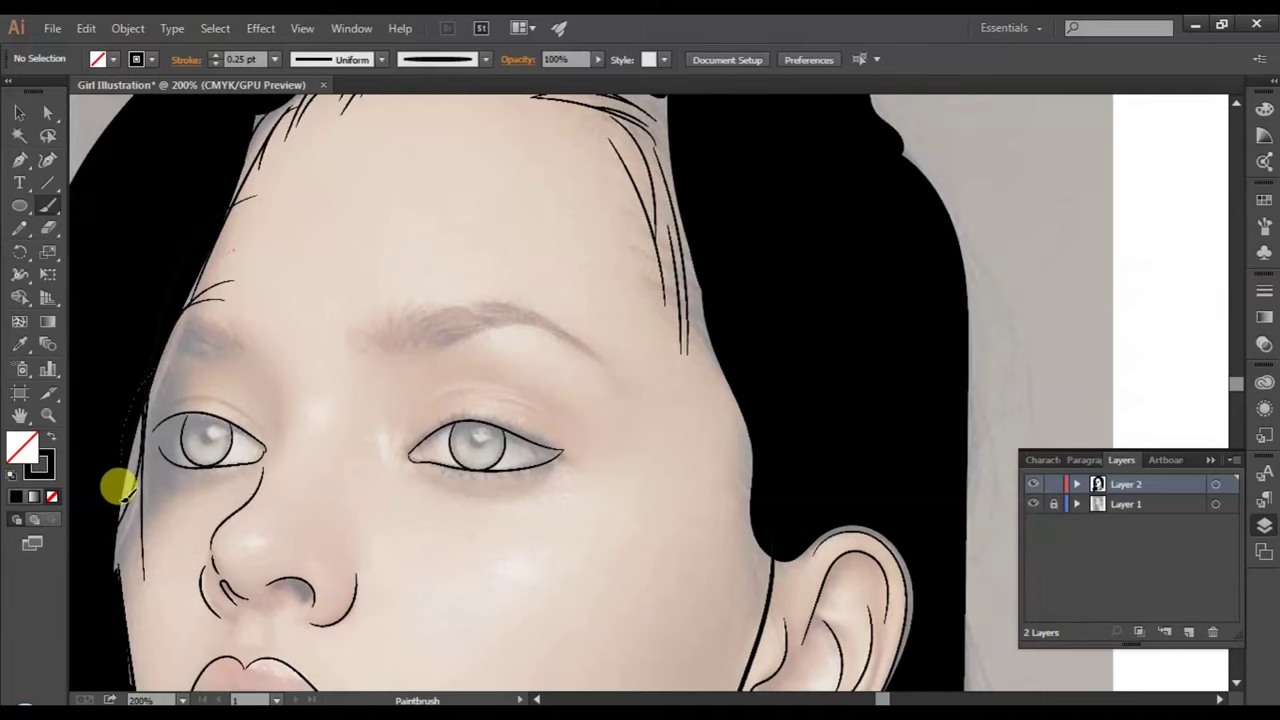
{"action": "scroll", "coordinate": [137, 592], "scroll_direction": "down", "scroll_amount": 2}
{"action": "left_click_drag", "start_coordinate": [114, 371], "coordinate": [136, 572]}
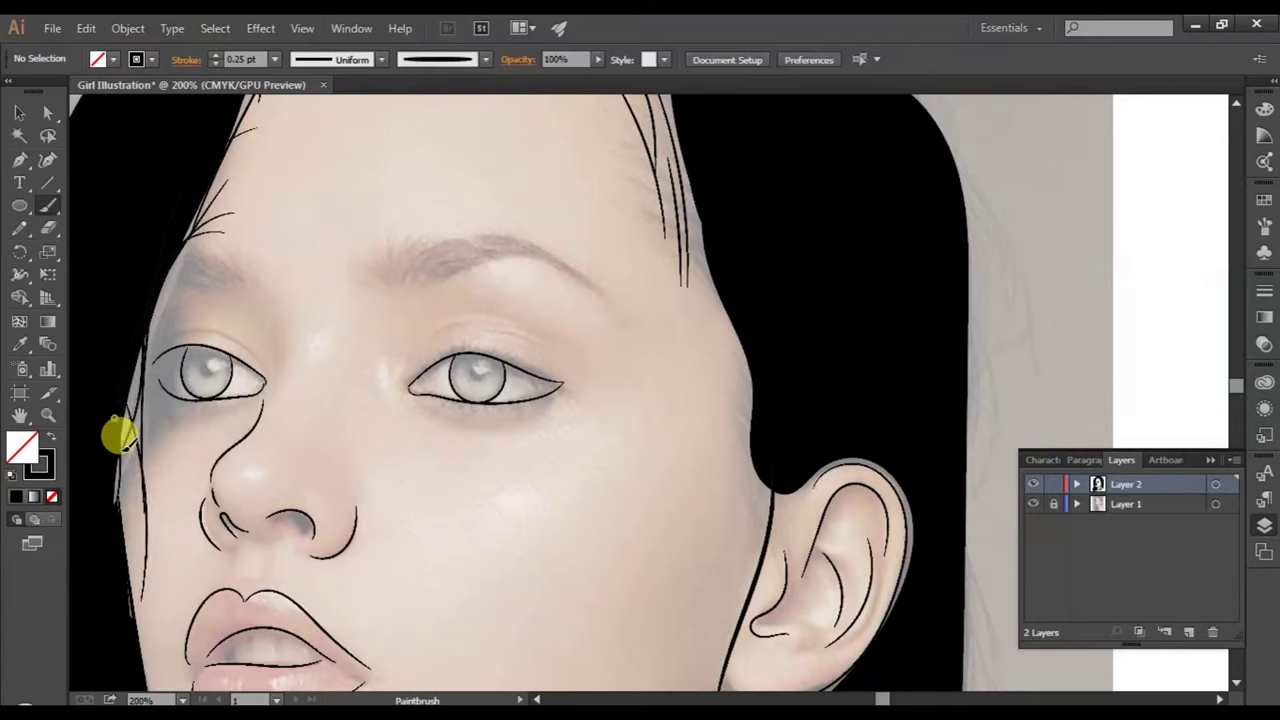
{"action": "left_click_drag", "start_coordinate": [150, 600], "coordinate": [163, 478]}
{"action": "left_click_drag", "start_coordinate": [126, 380], "coordinate": [152, 580]}
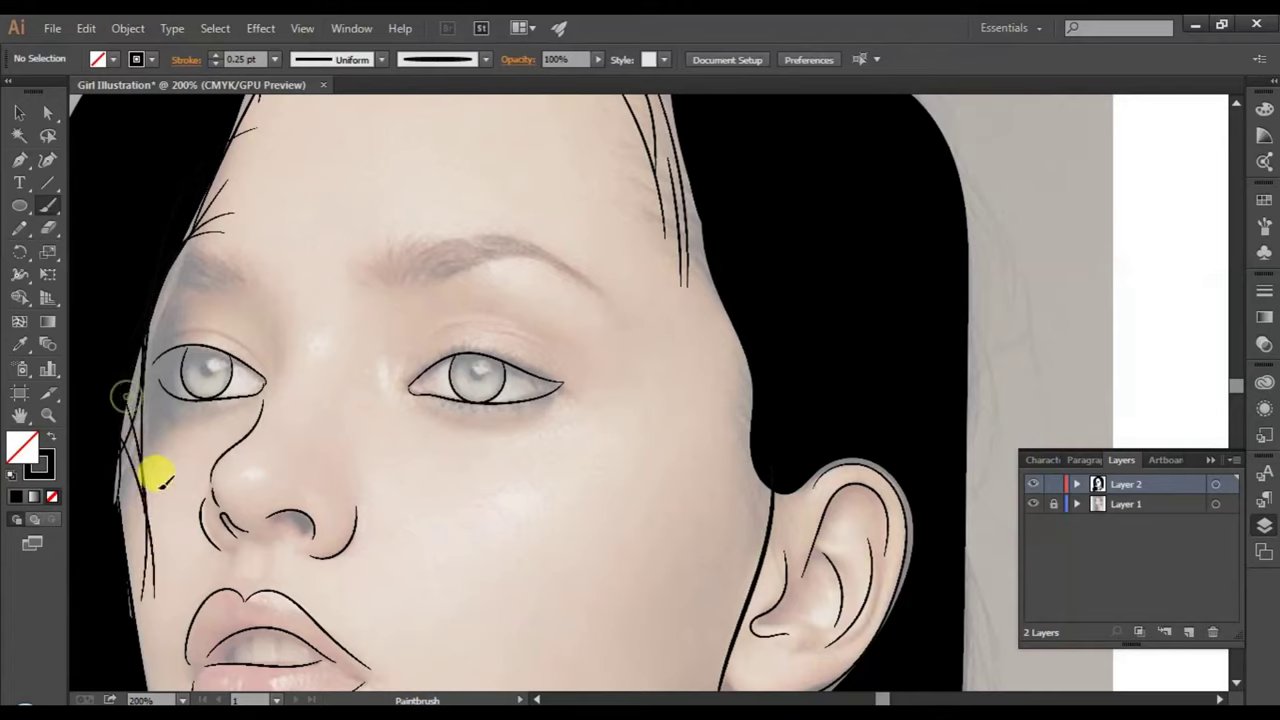
{"action": "left_click_drag", "start_coordinate": [120, 465], "coordinate": [136, 604]}
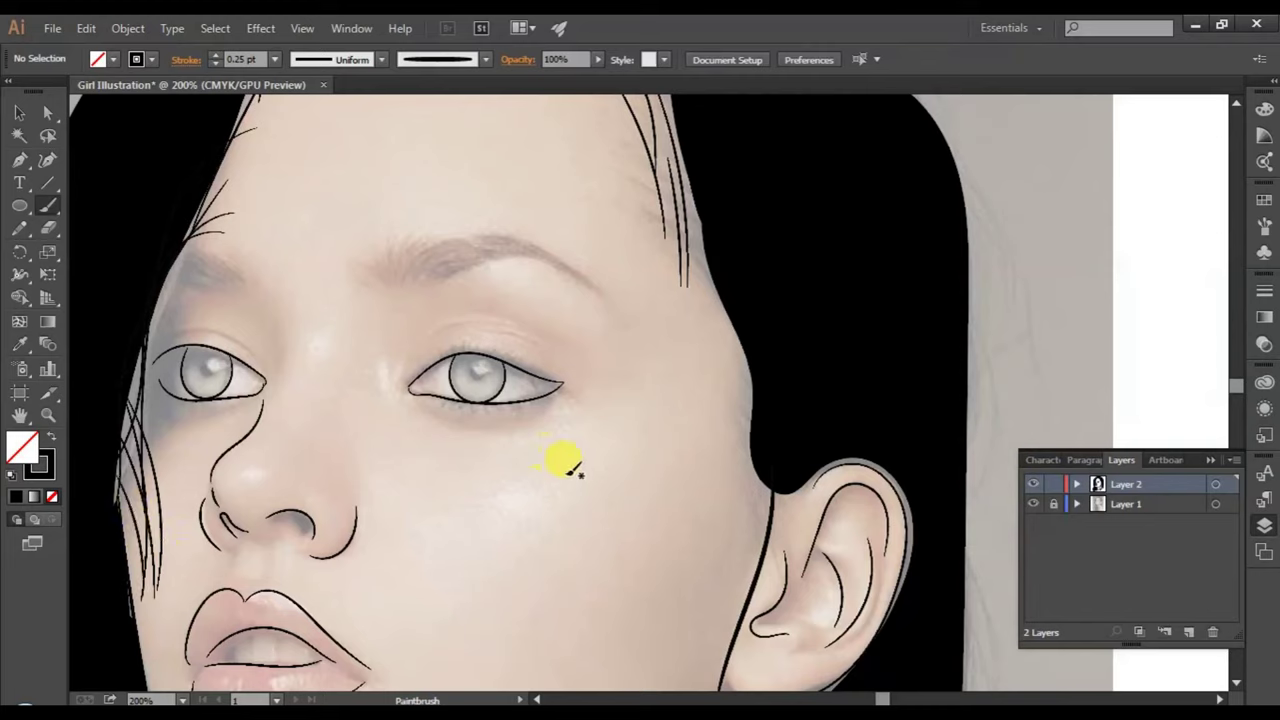
- Paint three fine strands down the right temple and hide the reference photo
{"action": "left_click_drag", "start_coordinate": [708, 295], "coordinate": [740, 535]}
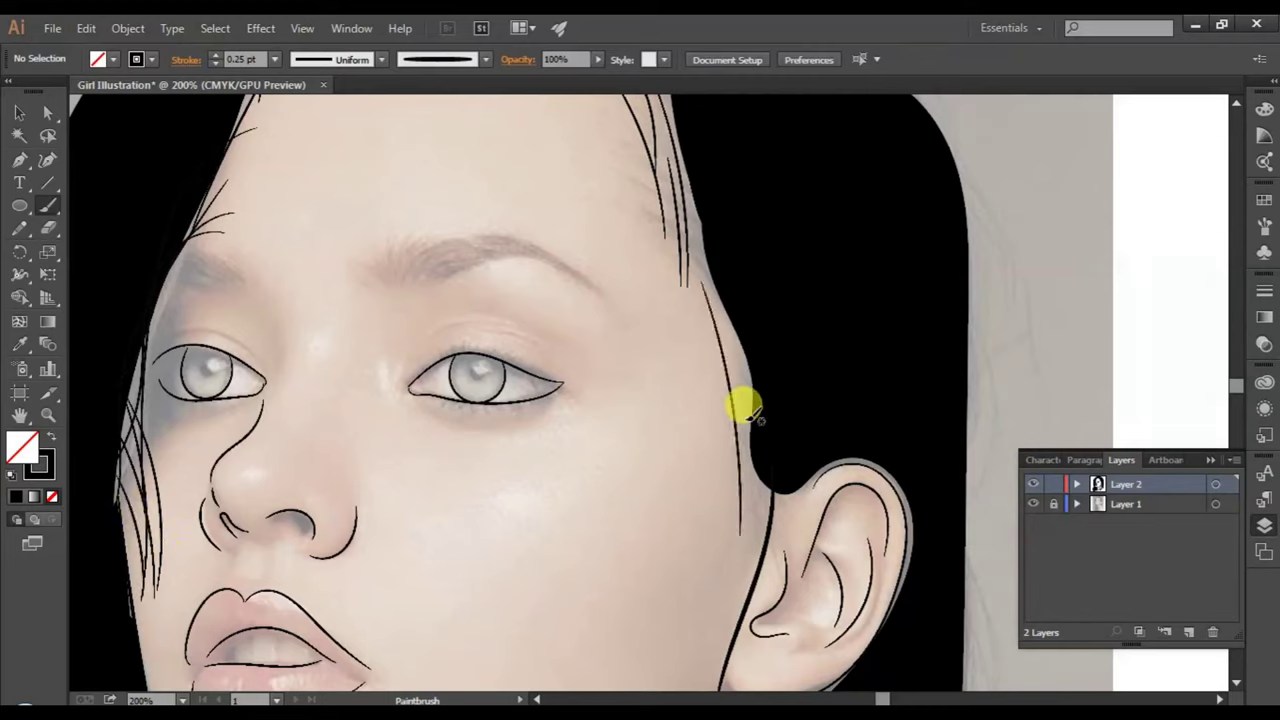
{"action": "mouse_move", "coordinate": [723, 329]}
{"action": "left_mouse_down"}
{"action": "mouse_move", "coordinate": [748, 430]}
{"action": "mouse_move", "coordinate": [747, 527]}
{"action": "left_mouse_up"}
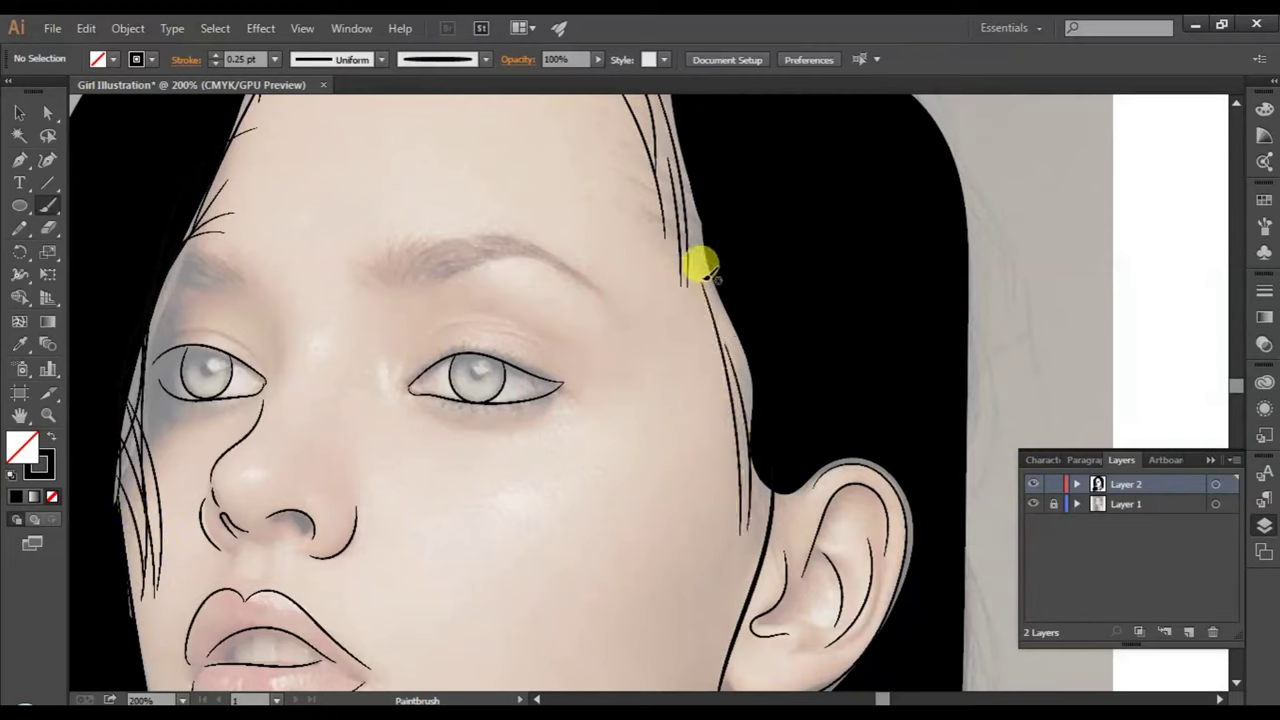
{"action": "left_click_drag", "start_coordinate": [692, 253], "coordinate": [716, 486]}
{"action": "scroll", "coordinate": [940, 505], "scroll_direction": "down", "scroll_amount": 1}
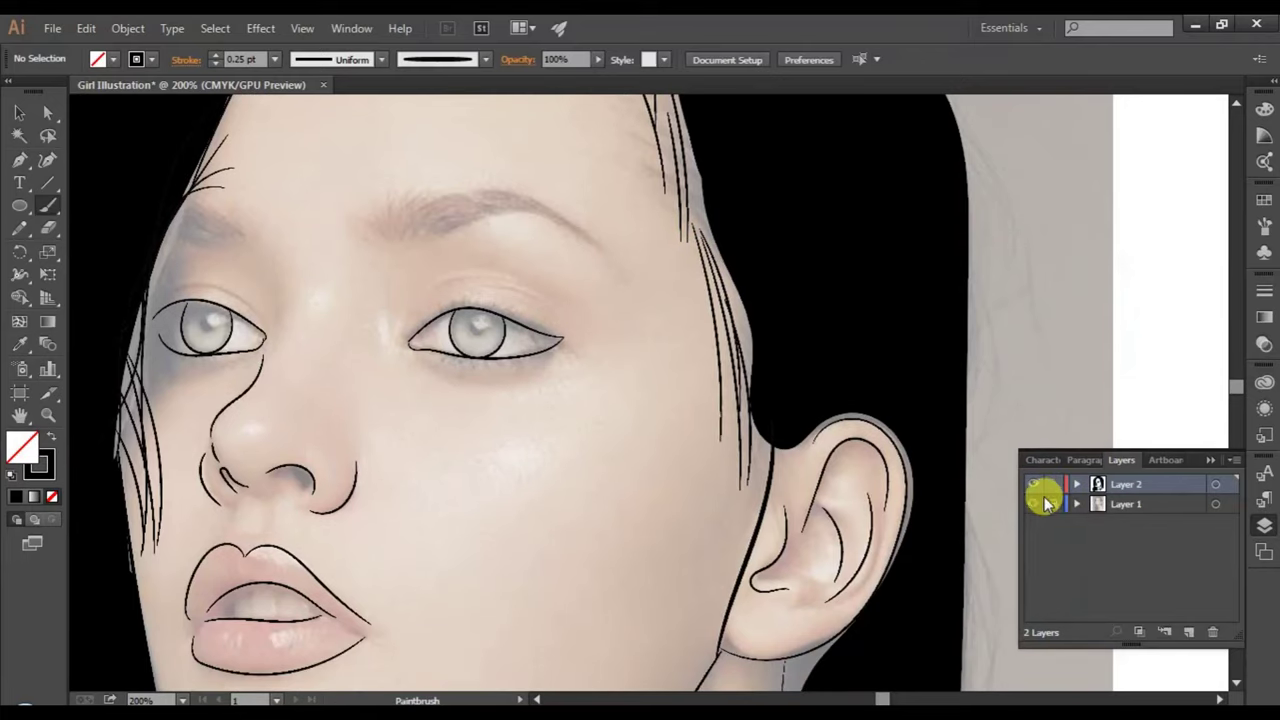
{"action": "left_click", "coordinate": [1036, 504]}
- Paint thin 0.25 pt hair strands across the forehead hairline at 100% zoom
{"action": "scroll", "coordinate": [990, 445], "scroll_direction": "down", "scroll_amount": 1}
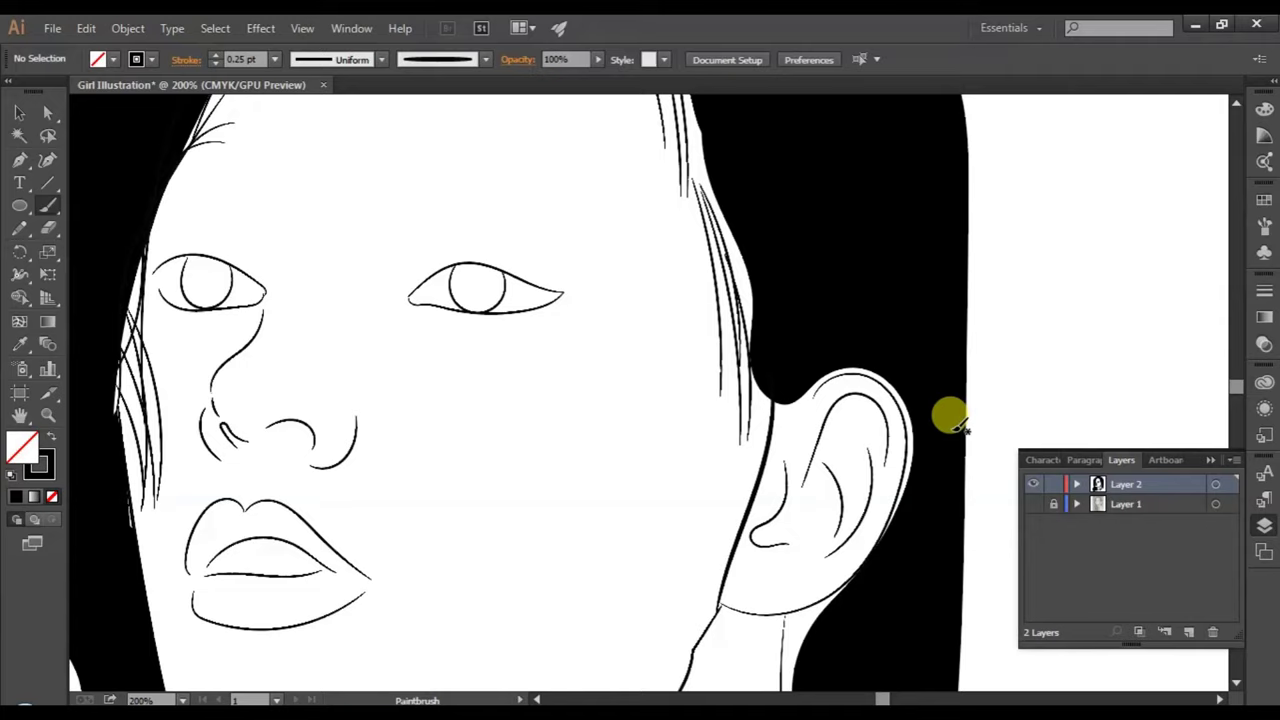
{"action": "key", "text": "super"}
{"action": "key", "text": "Escape"}
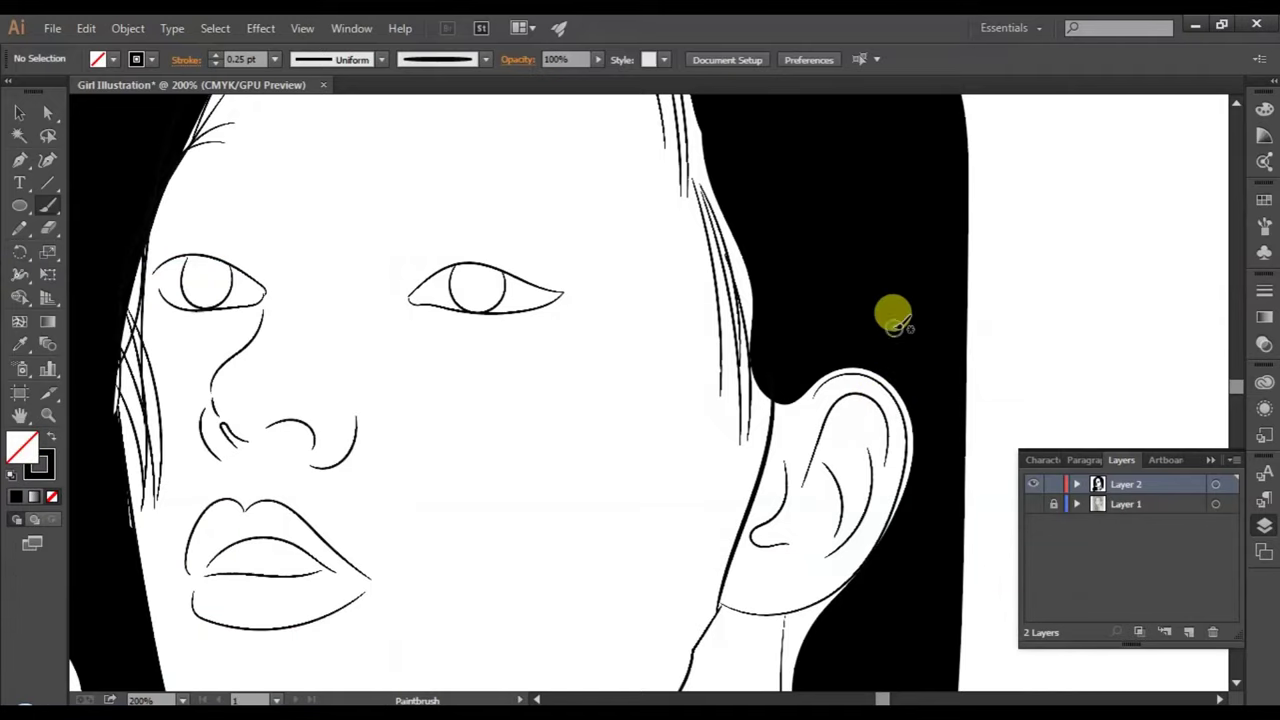
{"action": "scroll", "coordinate": [895, 328], "scroll_direction": "down", "scroll_amount": 1}
{"action": "scroll", "coordinate": [895, 329], "scroll_direction": "down", "scroll_amount": 1}
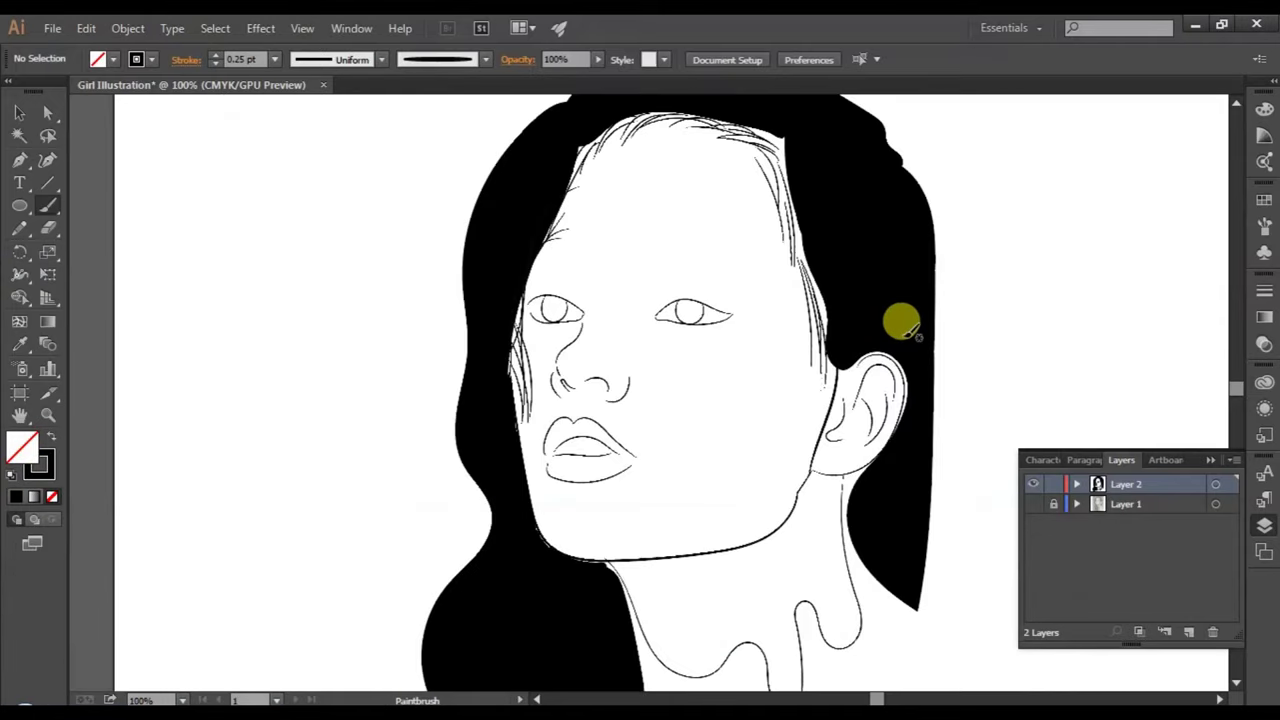
{"action": "scroll", "coordinate": [905, 322], "scroll_direction": "up", "scroll_amount": 1}
{"action": "left_click_drag", "start_coordinate": [612, 162], "coordinate": [560, 214]}
{"action": "left_click_drag", "start_coordinate": [609, 163], "coordinate": [529, 260]}
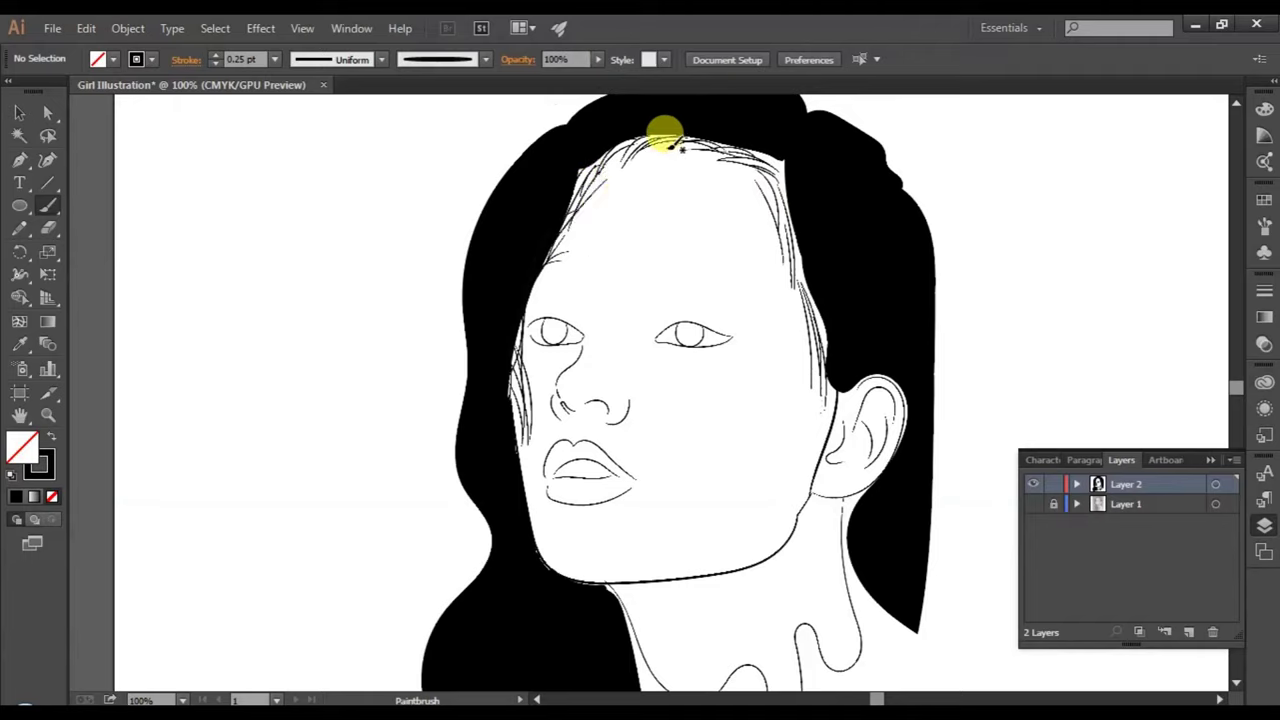
{"action": "left_click_drag", "start_coordinate": [634, 122], "coordinate": [543, 237]}
{"action": "mouse_move", "coordinate": [652, 152]}
{"action": "left_mouse_down"}
{"action": "mouse_move", "coordinate": [592, 175]}
{"action": "mouse_move", "coordinate": [568, 205]}
{"action": "left_mouse_up"}
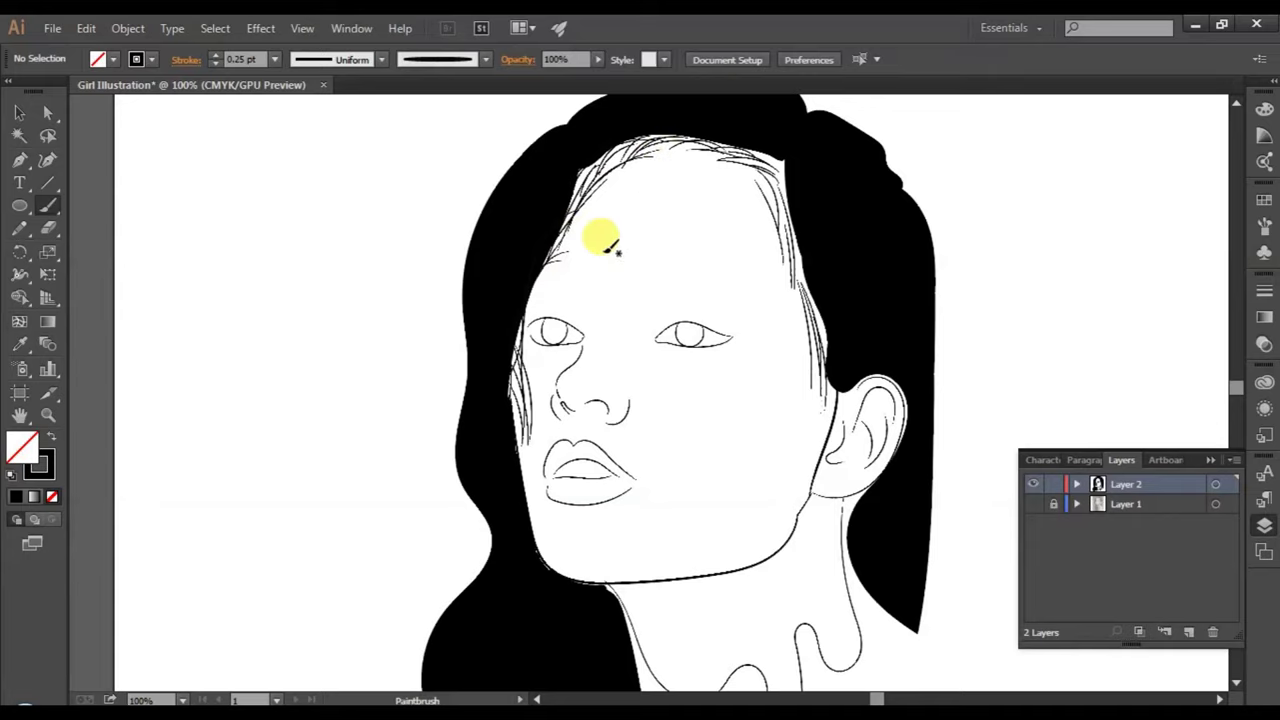
{"action": "left_click_drag", "start_coordinate": [680, 140], "coordinate": [531, 263]}
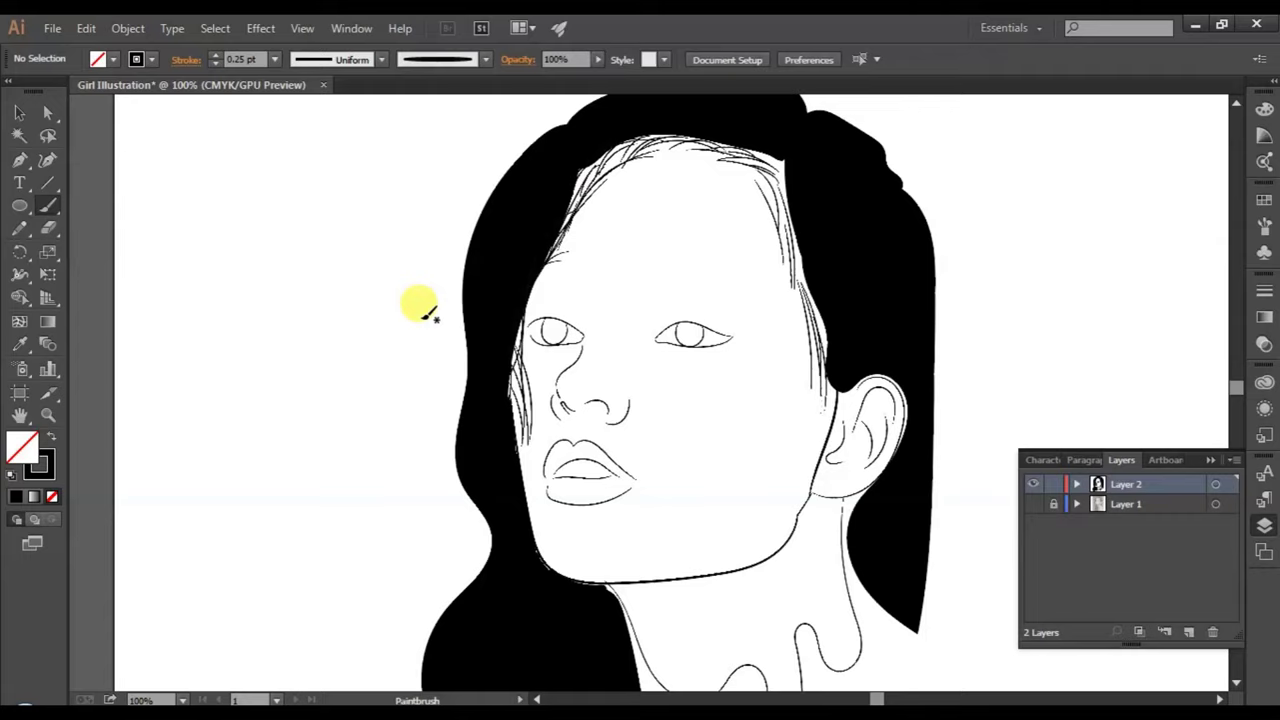
- Add fine strands from the top-right hairline down the temple toward the ear
{"action": "left_click_drag", "start_coordinate": [730, 148], "coordinate": [776, 168]}
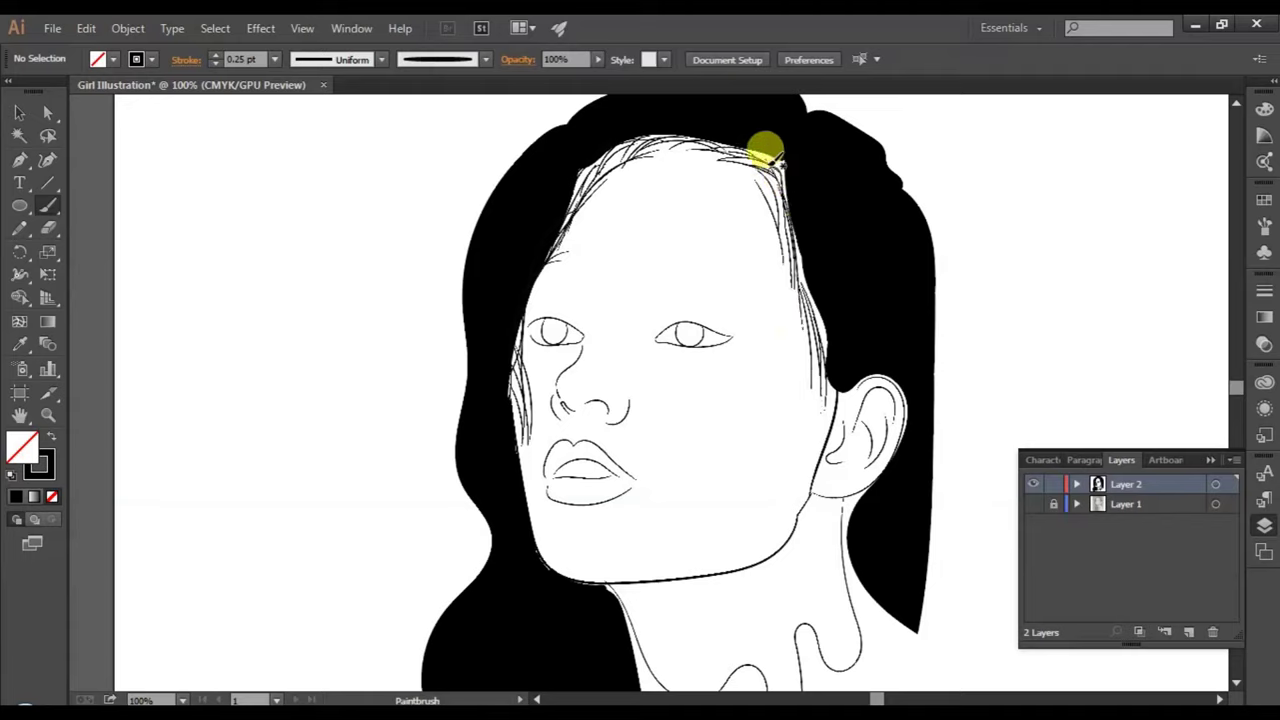
{"action": "left_click_drag", "start_coordinate": [784, 168], "coordinate": [816, 212]}
{"action": "left_click_drag", "start_coordinate": [771, 143], "coordinate": [820, 340]}
{"action": "mouse_move", "coordinate": [871, 466]}
{"action": "left_mouse_down"}
{"action": "mouse_move", "coordinate": [795, 282]}
{"action": "mouse_move", "coordinate": [814, 457]}
{"action": "mouse_move", "coordinate": [743, 571]}
{"action": "left_mouse_up"}
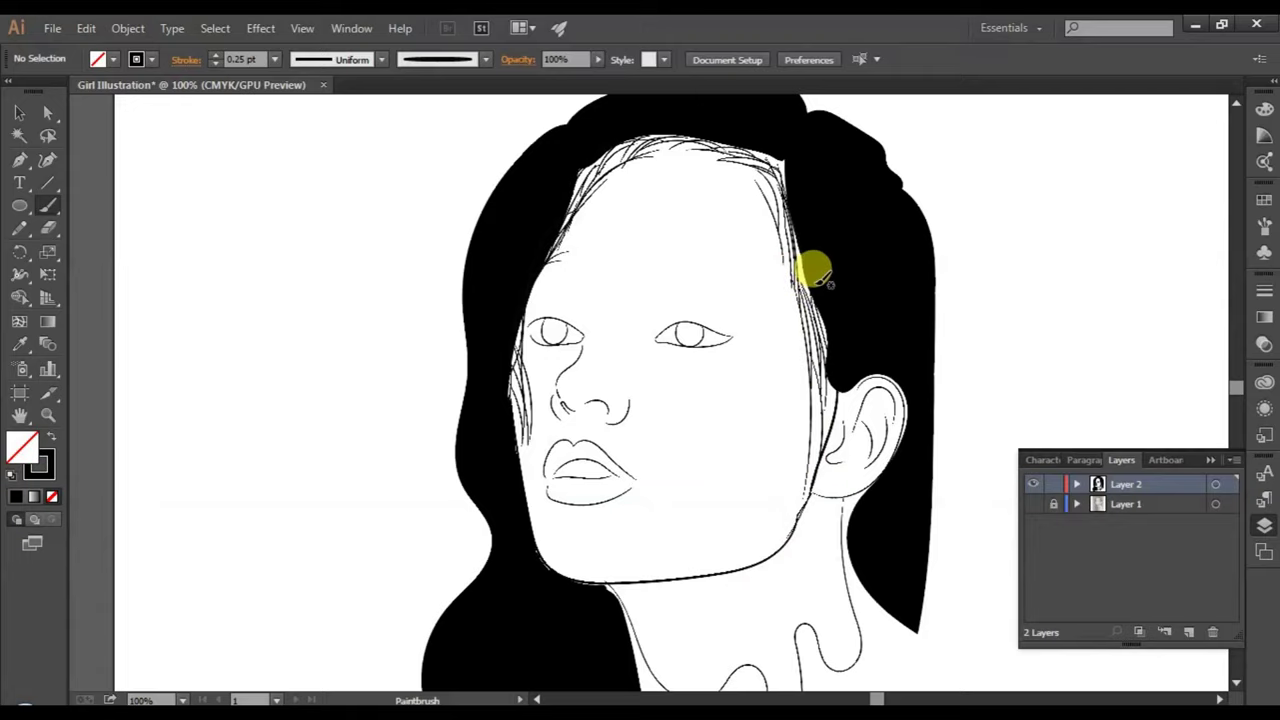
{"action": "scroll", "coordinate": [582, 487], "scroll_direction": "down", "scroll_amount": 3}
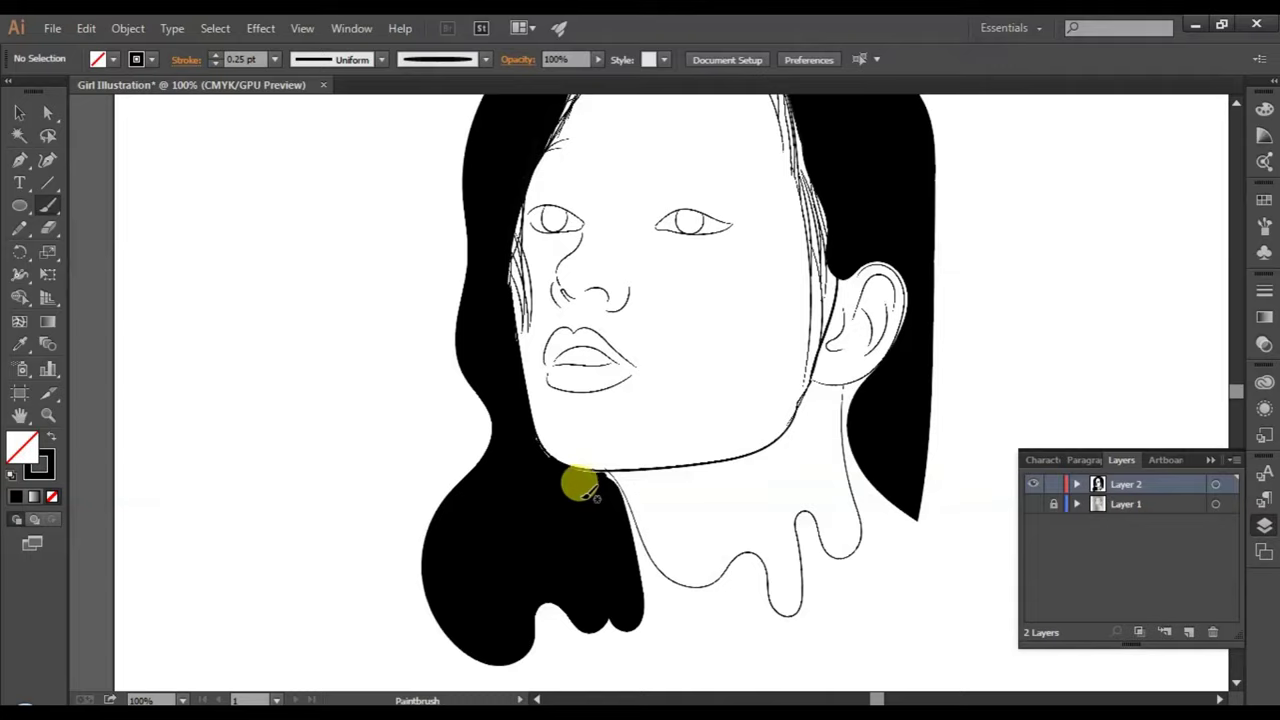
- Paint a long thin strand down the left cheek past the jaw
{"action": "scroll", "coordinate": [582, 487], "scroll_direction": "down", "scroll_amount": 2}
{"action": "scroll", "coordinate": [586, 480], "scroll_direction": "down", "scroll_amount": 1}
{"action": "left_click_drag", "start_coordinate": [528, 263], "coordinate": [523, 214]}
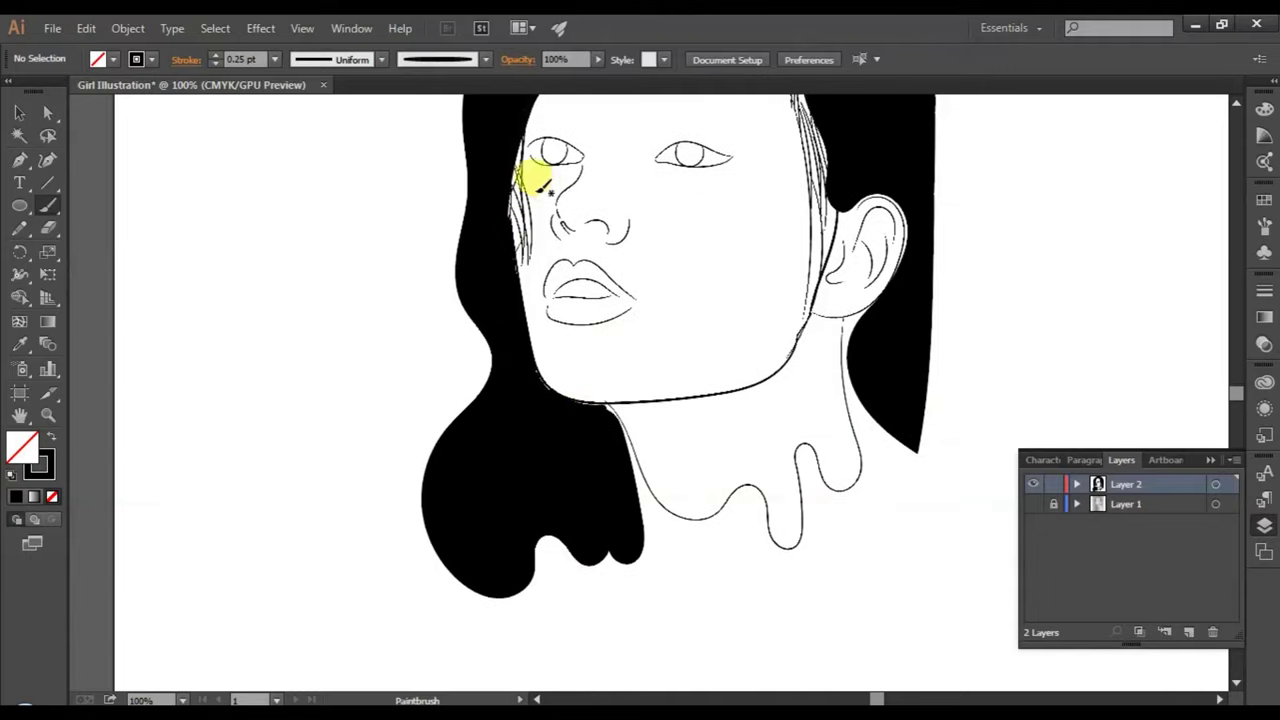
{"action": "left_click", "coordinate": [516, 195], "text": "ctrl"}
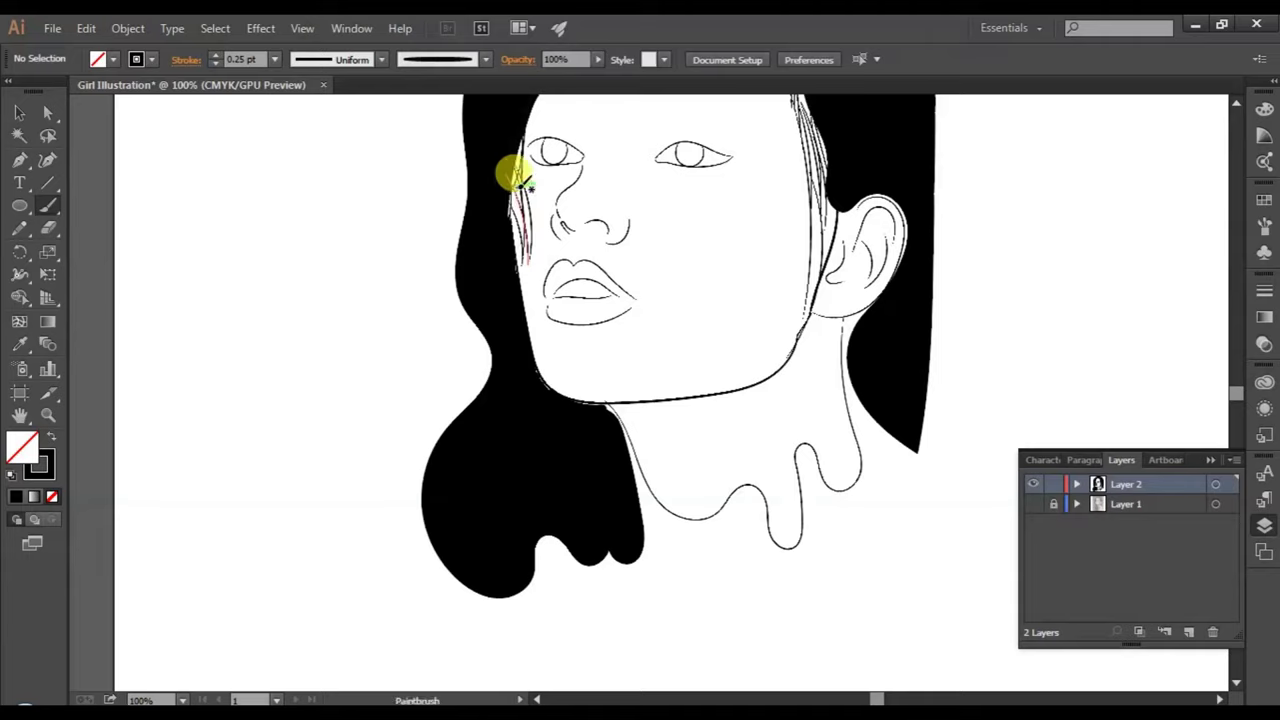
{"action": "left_click_drag", "start_coordinate": [516, 186], "coordinate": [510, 435]}
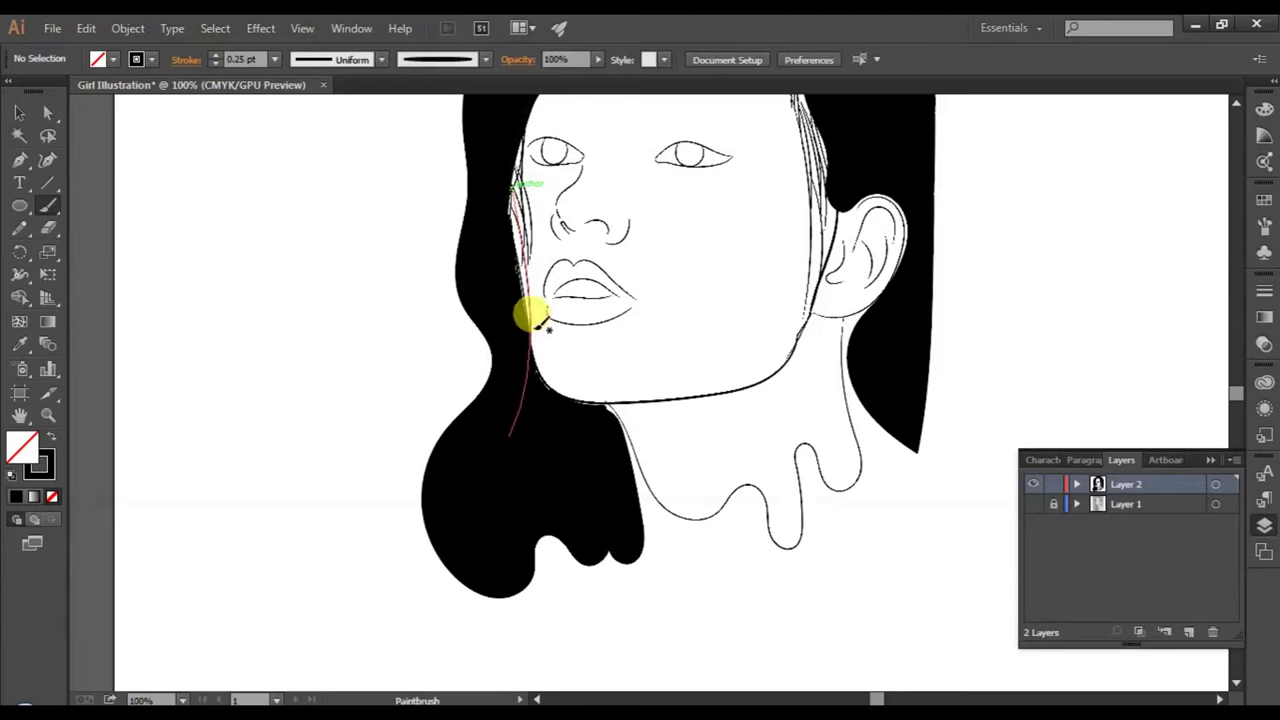
{"action": "left_click", "coordinate": [648, 478], "text": "ctrl"}
- Zoom out and make the faded reference photo visible again
{"action": "scroll", "coordinate": [737, 503], "scroll_direction": "up", "scroll_amount": 1}
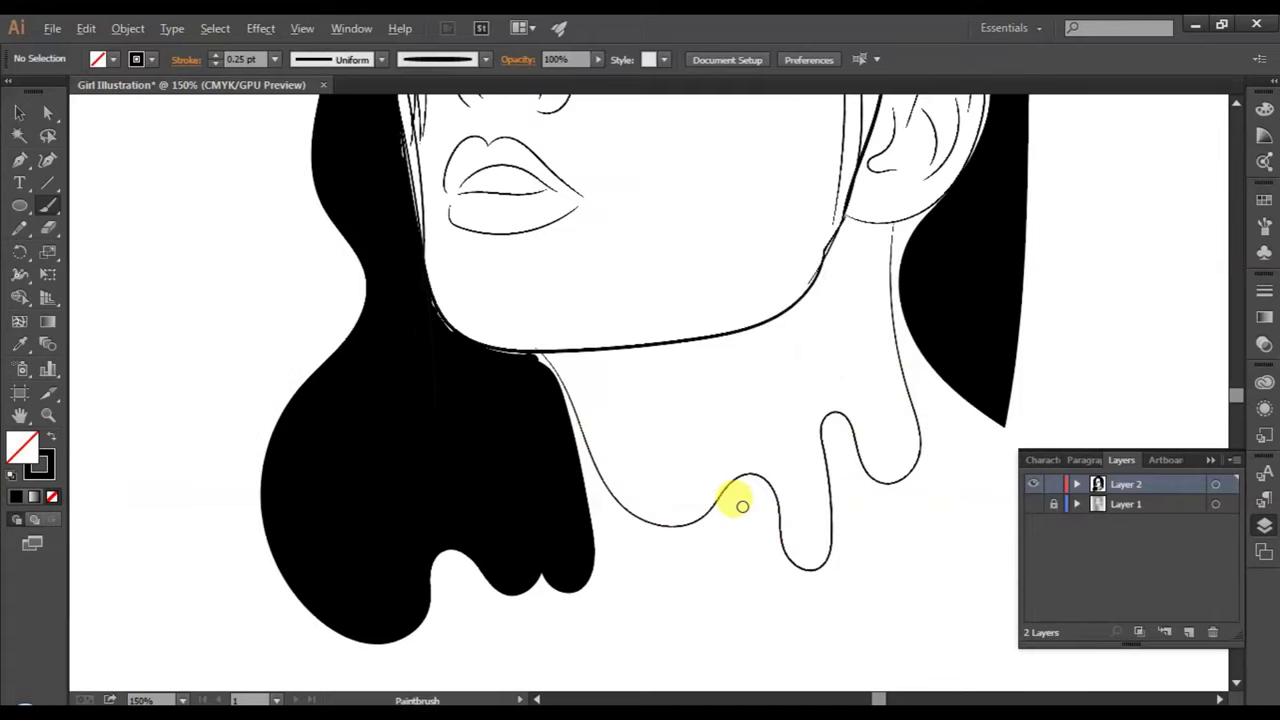
{"action": "scroll", "coordinate": [742, 506], "scroll_direction": "down", "scroll_amount": 2}
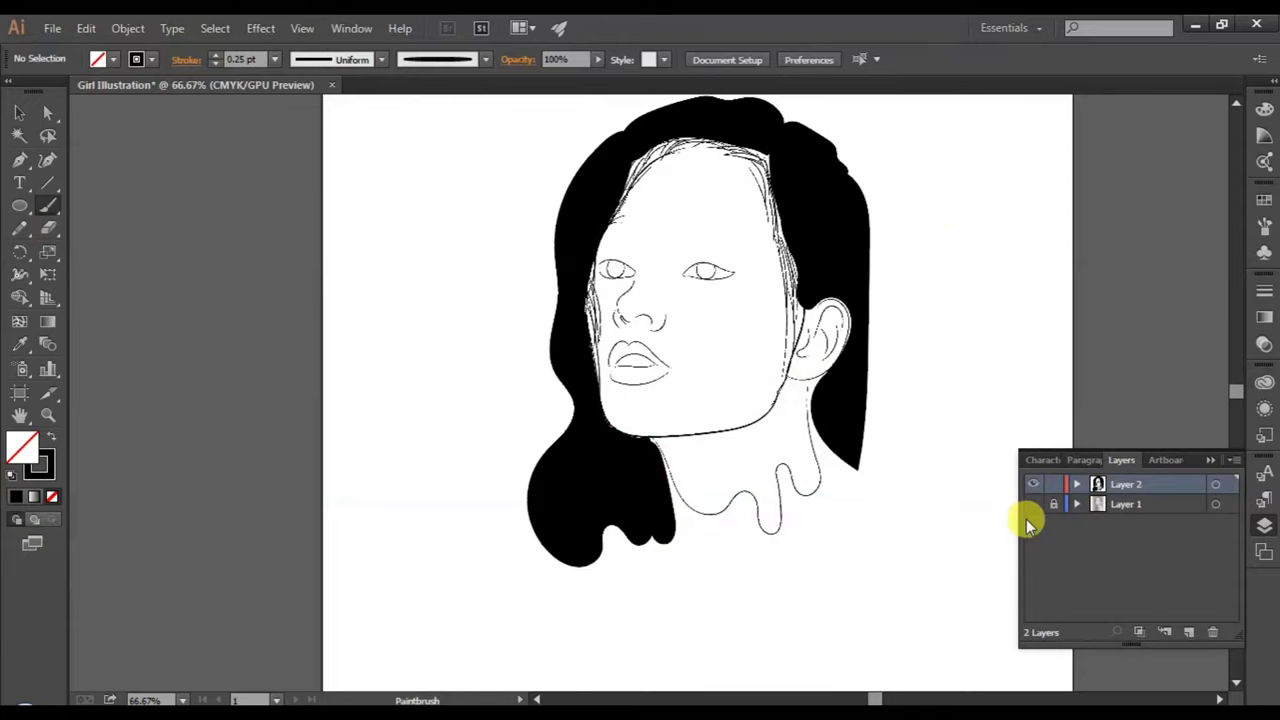
{"action": "left_click", "coordinate": [1034, 505]}
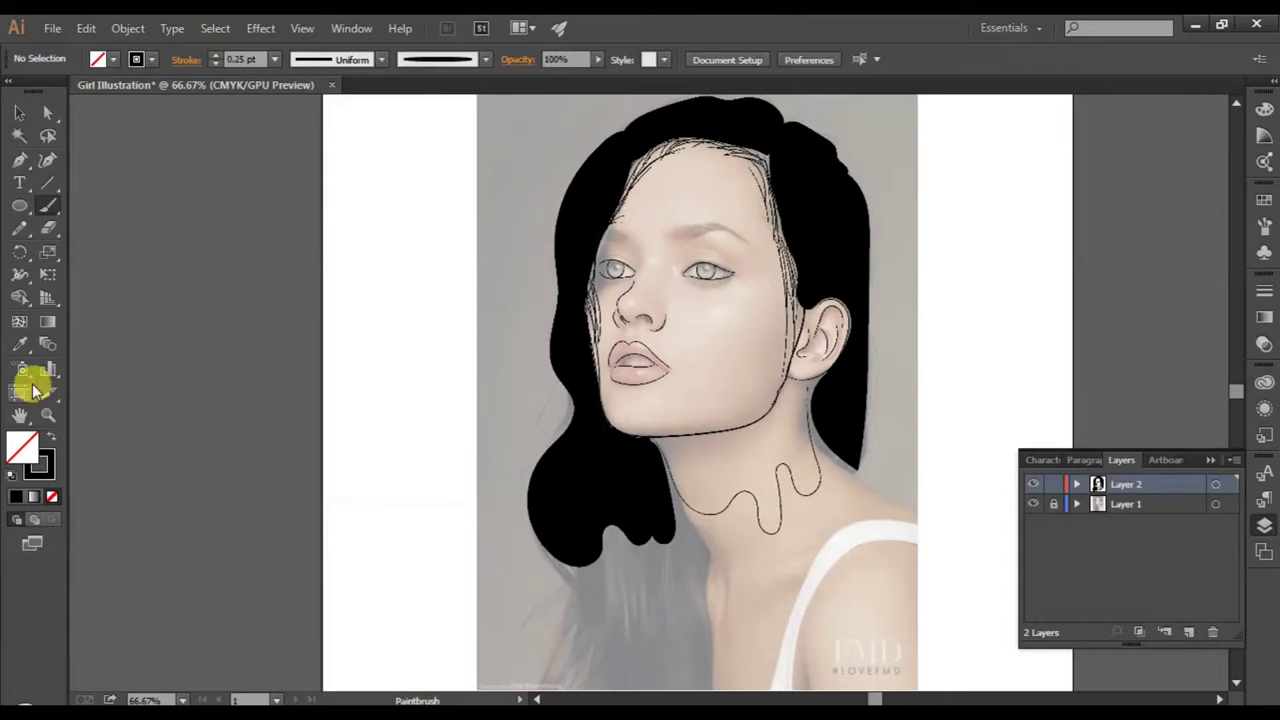
- With a black-filled Pencil at 300% zoom, trace the right eyebrow's outline
{"action": "left_click", "coordinate": [20, 228]}
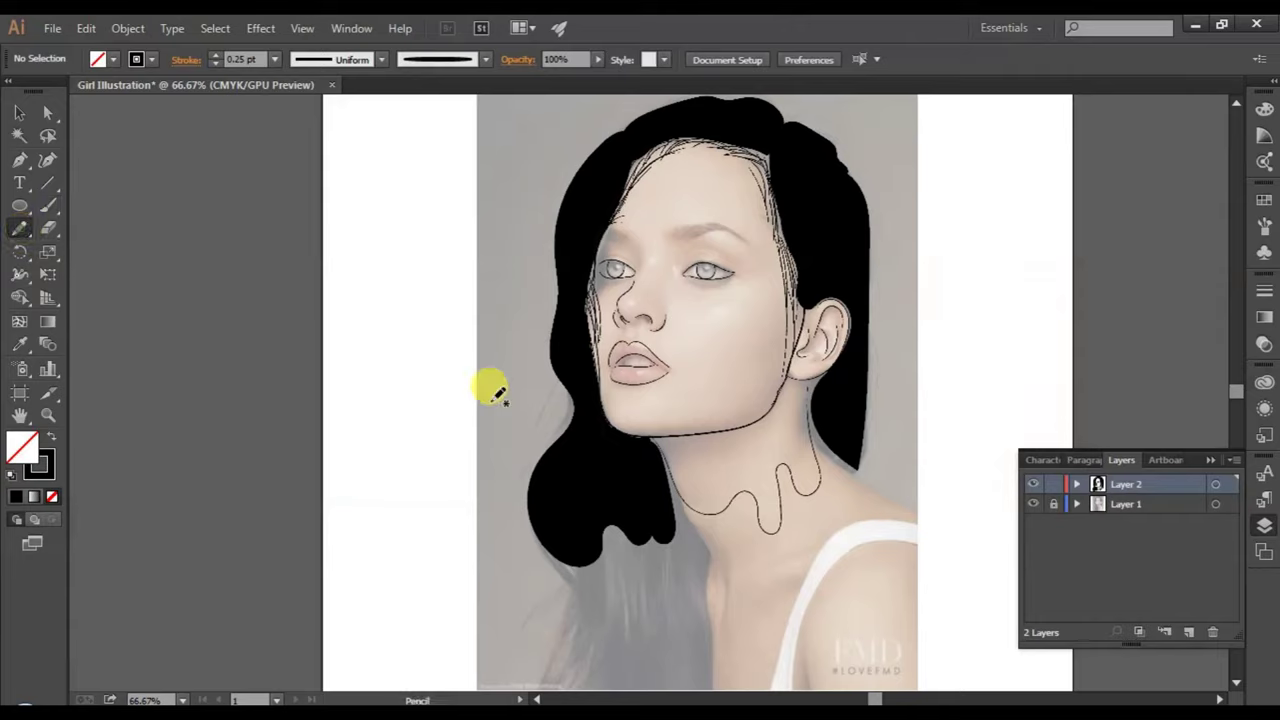
{"action": "left_click", "coordinate": [15, 497]}
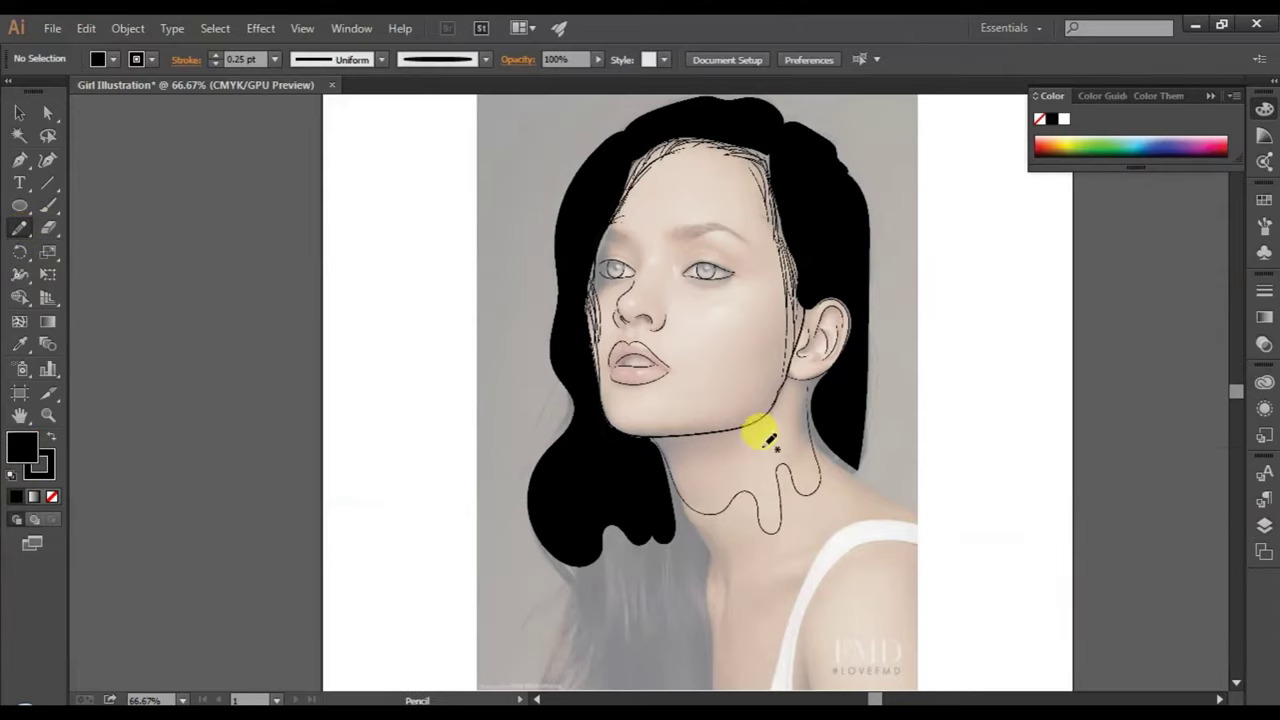
{"action": "scroll", "coordinate": [762, 437], "scroll_direction": "up", "scroll_amount": 2}
{"action": "scroll", "coordinate": [762, 437], "scroll_direction": "up", "scroll_amount": 1}
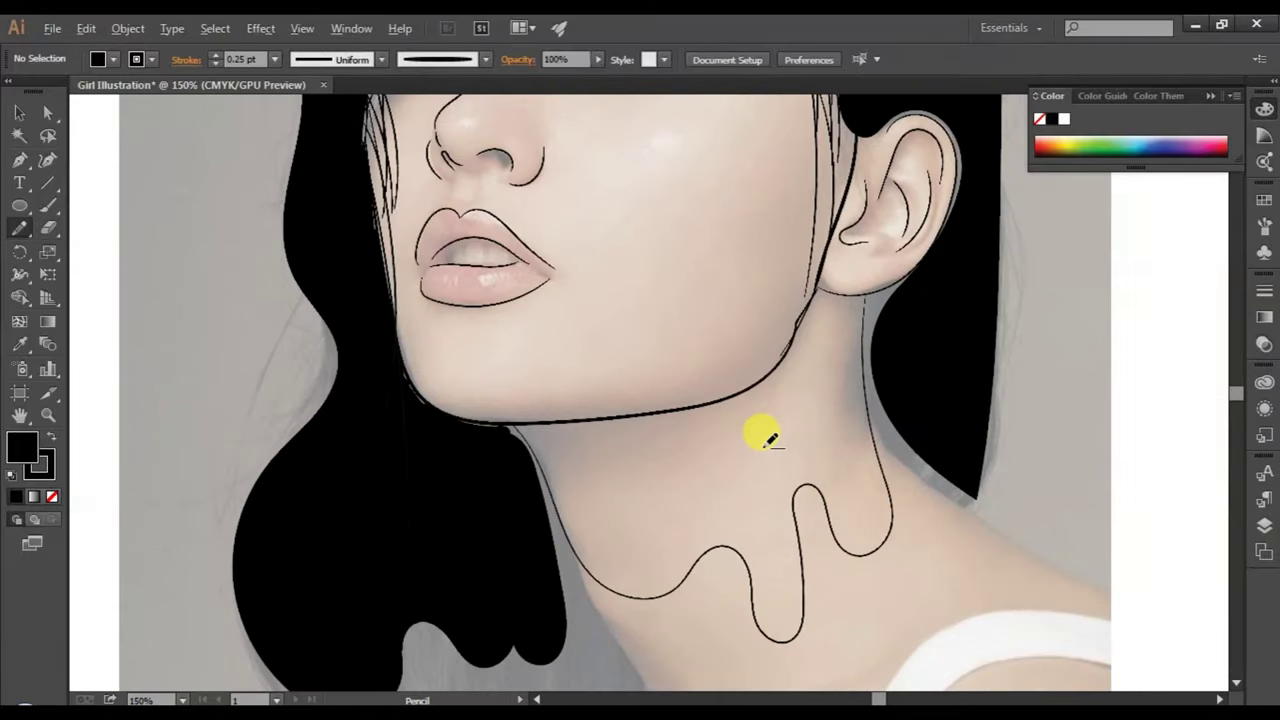
{"action": "scroll", "coordinate": [760, 430], "scroll_direction": "up", "scroll_amount": 2}
{"action": "scroll", "coordinate": [760, 432], "scroll_direction": "up", "scroll_amount": 2}
{"action": "scroll", "coordinate": [745, 470], "scroll_direction": "up", "scroll_amount": 2}
{"action": "scroll", "coordinate": [730, 505], "scroll_direction": "up", "scroll_amount": 2}
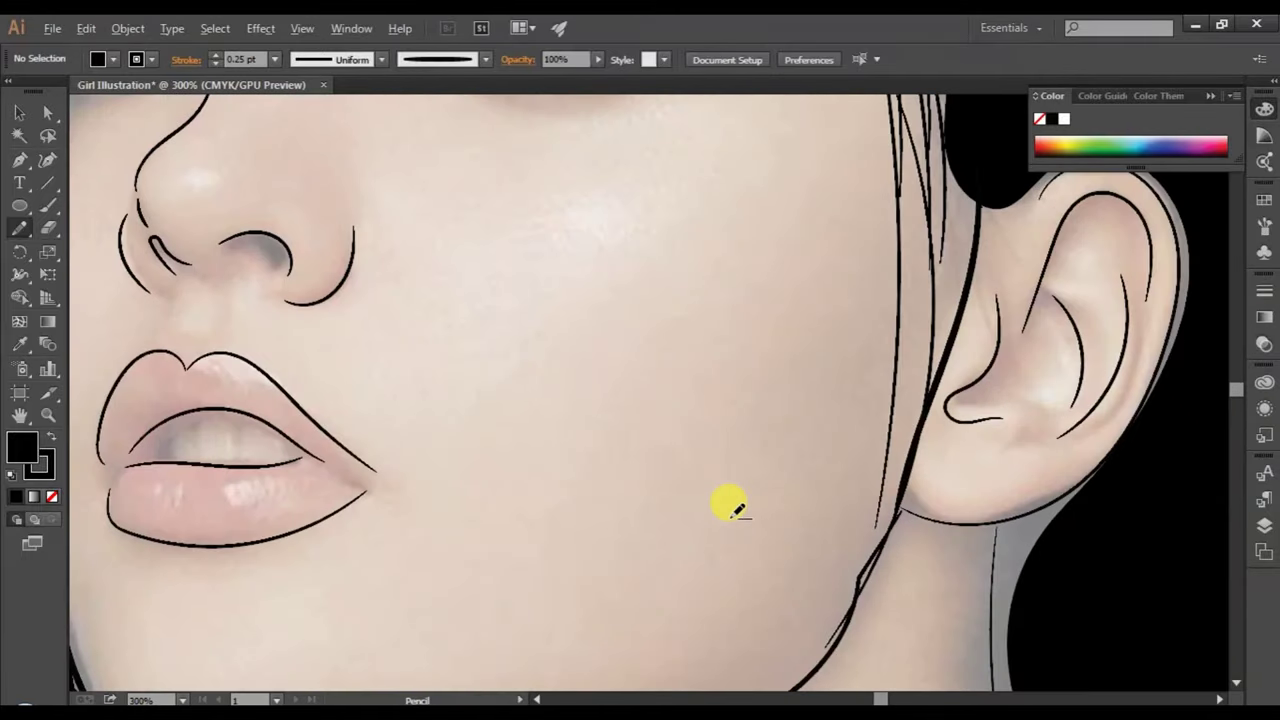
{"action": "scroll", "coordinate": [730, 505], "scroll_direction": "up", "scroll_amount": 1}
{"action": "scroll", "coordinate": [730, 505], "scroll_direction": "up", "scroll_amount": 3}
{"action": "scroll", "coordinate": [730, 505], "scroll_direction": "up", "scroll_amount": 3}
{"action": "scroll", "coordinate": [729, 505], "scroll_direction": "up", "scroll_amount": 2}
{"action": "scroll", "coordinate": [600, 380], "scroll_direction": "up", "scroll_amount": 2}
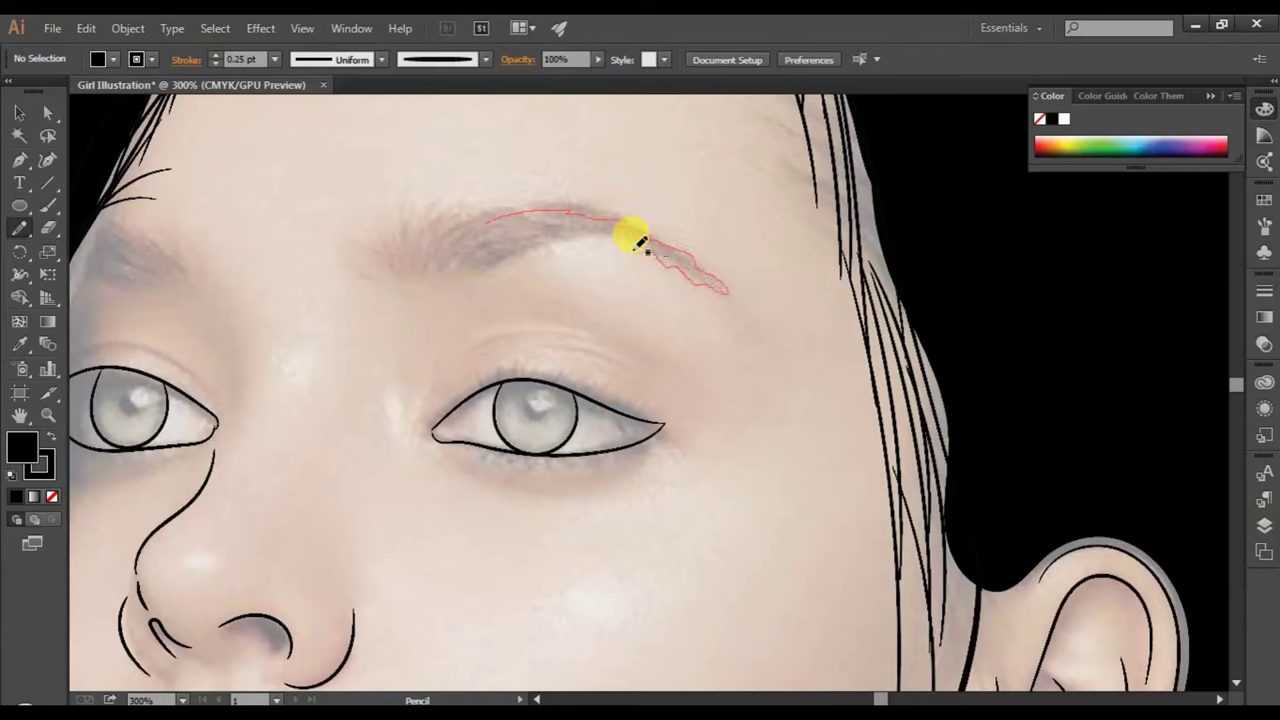
{"action": "left_click_drag", "start_coordinate": [627, 236], "coordinate": [490, 257]}
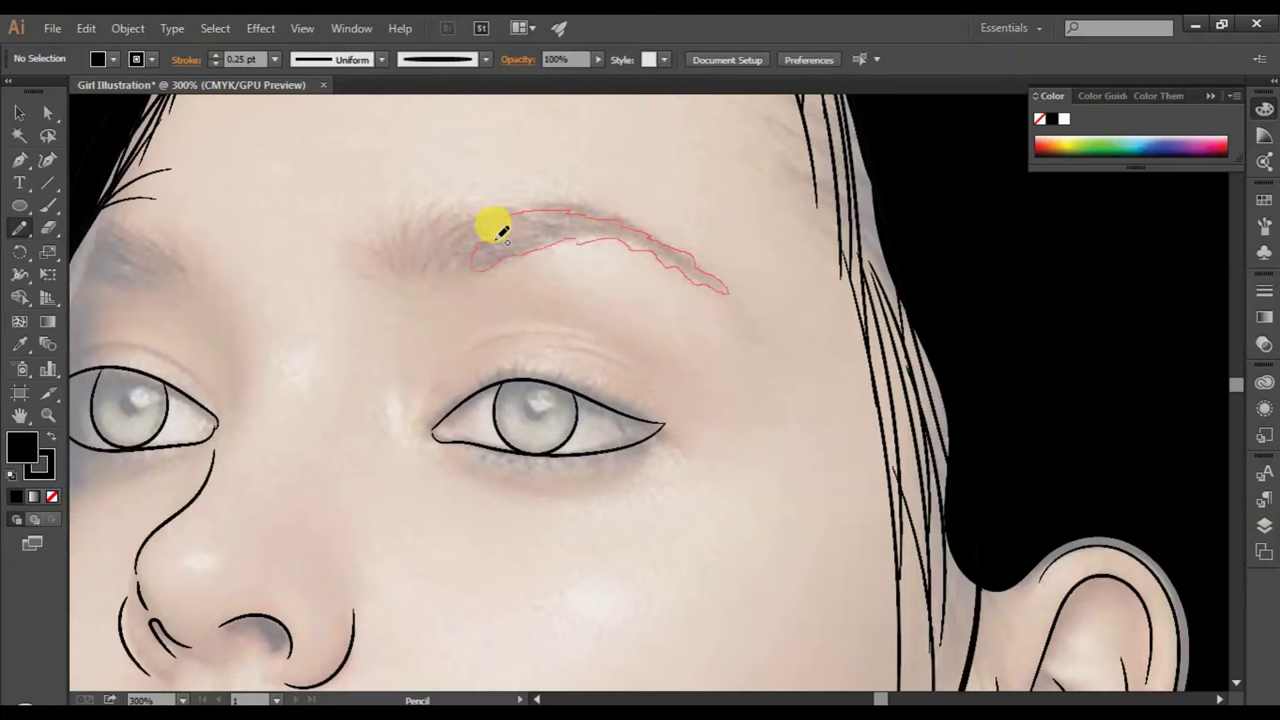
- Close the eyebrow outline, fill it solid black, and deselect it
{"action": "left_click_drag", "start_coordinate": [493, 216], "coordinate": [496, 212]}
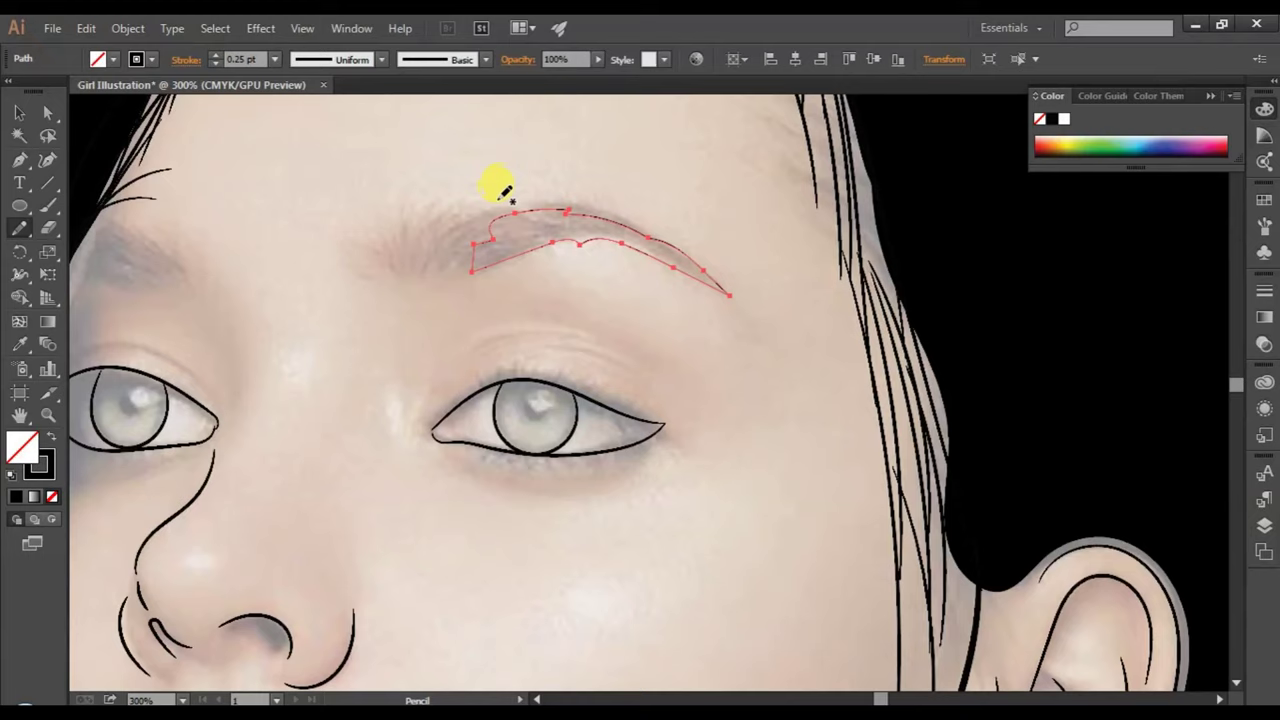
{"action": "left_click", "coordinate": [16, 492]}
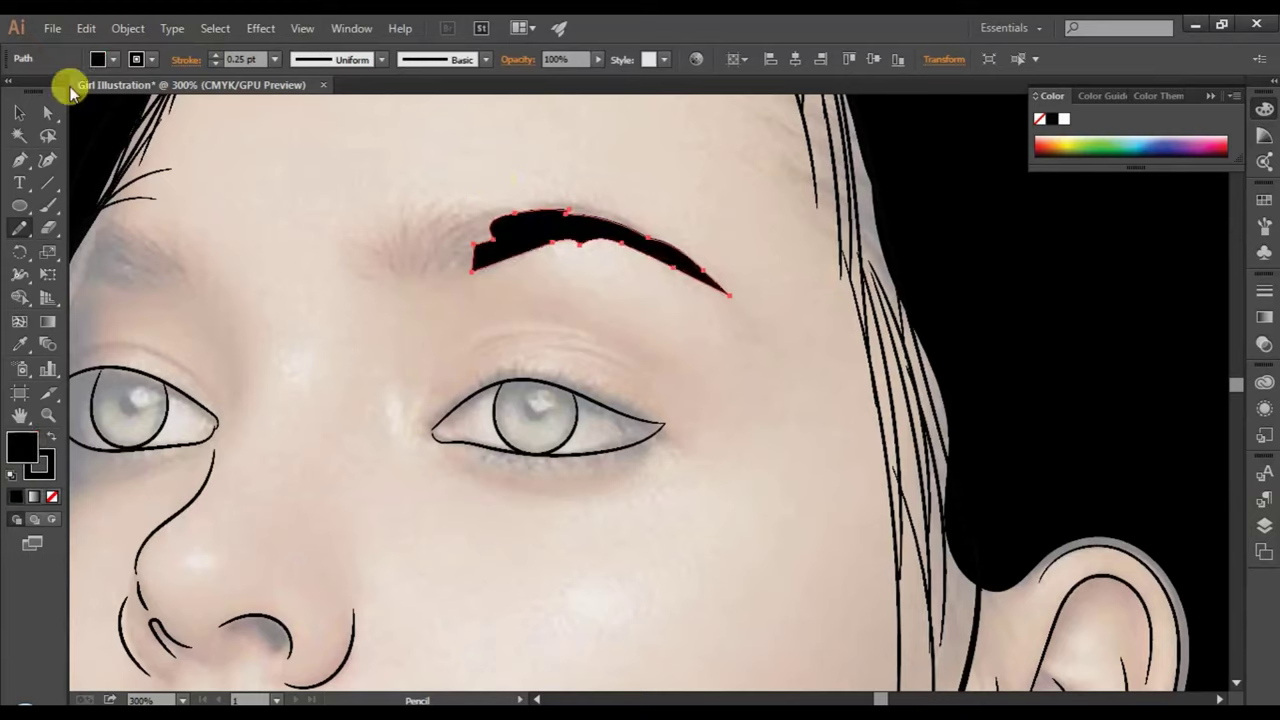
{"action": "left_click", "coordinate": [20, 112]}
{"action": "left_click", "coordinate": [251, 275]}
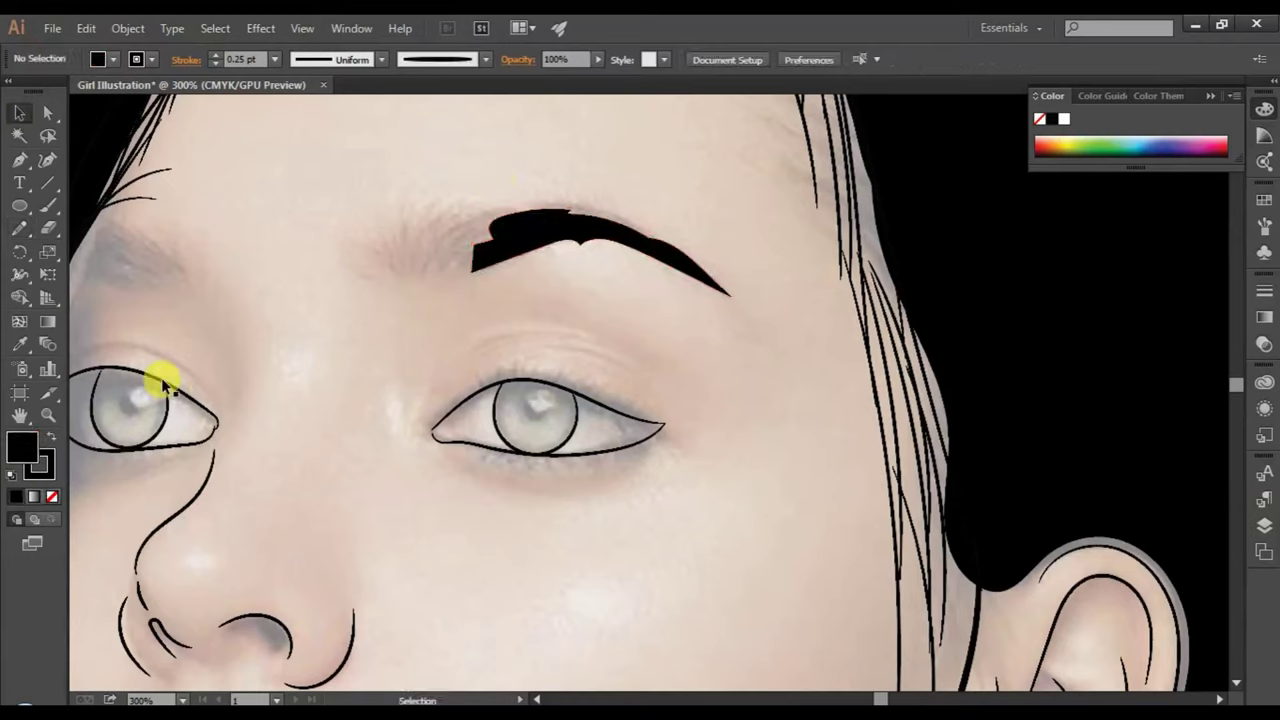
- Undo the stray Pencil stroke started on the other eyebrow
{"action": "left_click", "coordinate": [36, 224]}
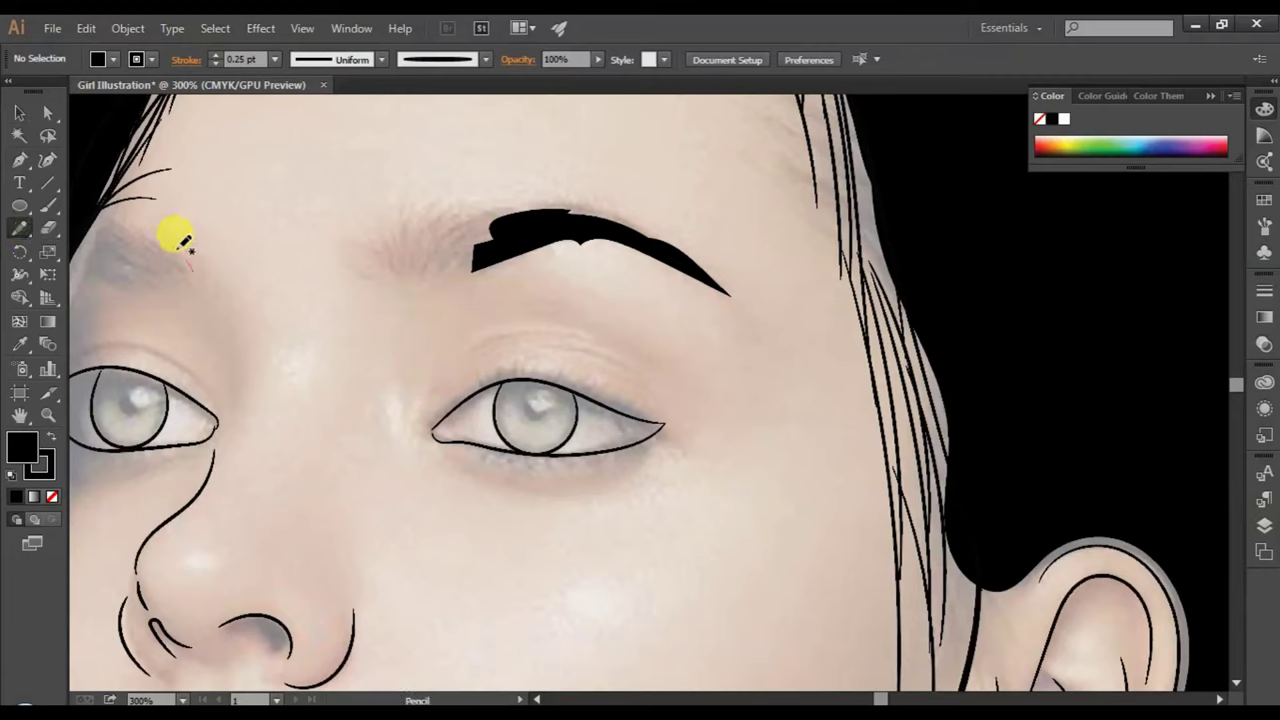
{"action": "left_click_drag", "start_coordinate": [155, 229], "coordinate": [91, 221]}
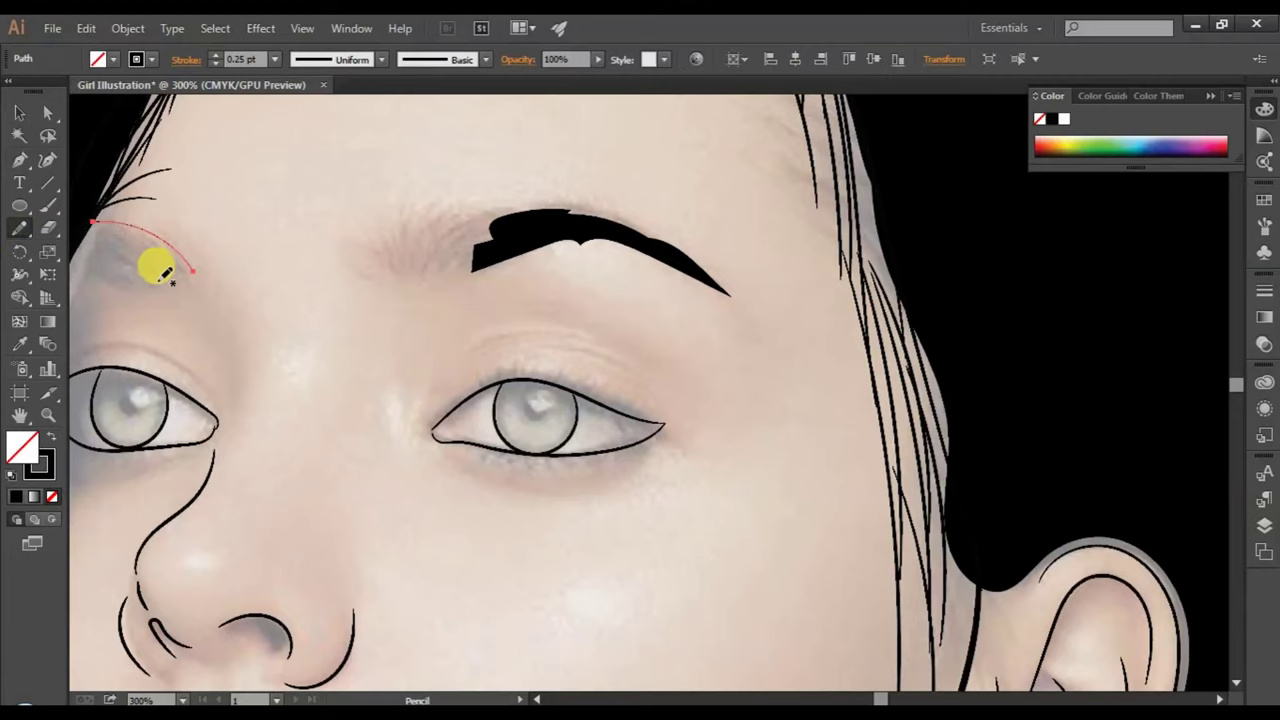
{"action": "key", "text": "ctrl+z"}
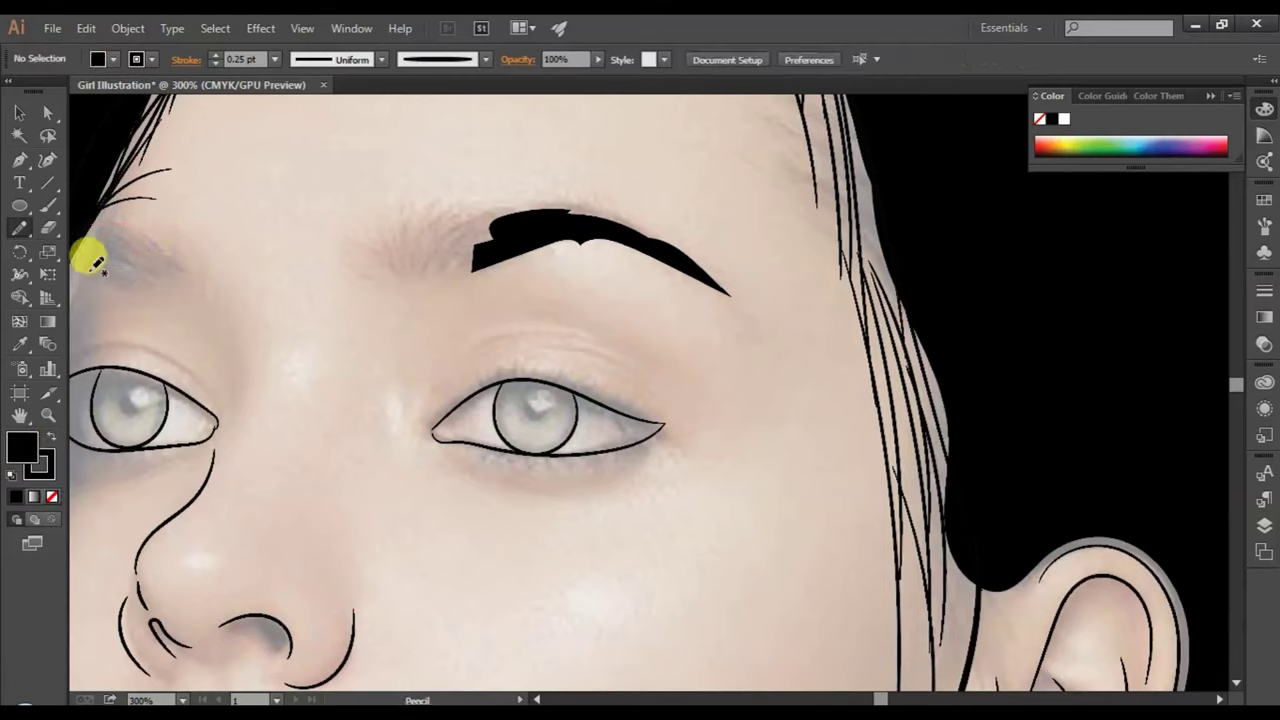
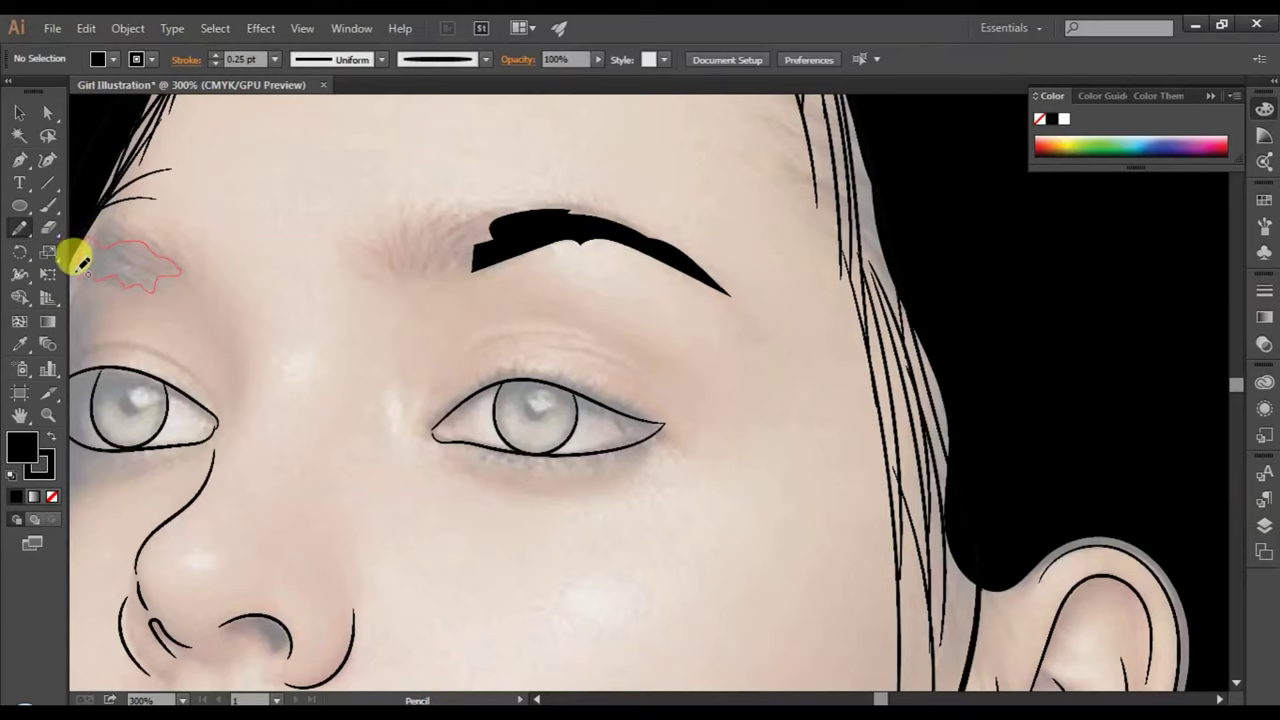
- Close the small left eyebrow's Pencil outline and fill it solid black
{"action": "left_click_drag", "start_coordinate": [88, 268], "coordinate": [98, 232]}
{"action": "left_click", "coordinate": [15, 492]}
{"action": "left_click", "coordinate": [15, 497]}
{"action": "left_click", "coordinate": [20, 114]}
{"action": "left_click", "coordinate": [502, 398]}
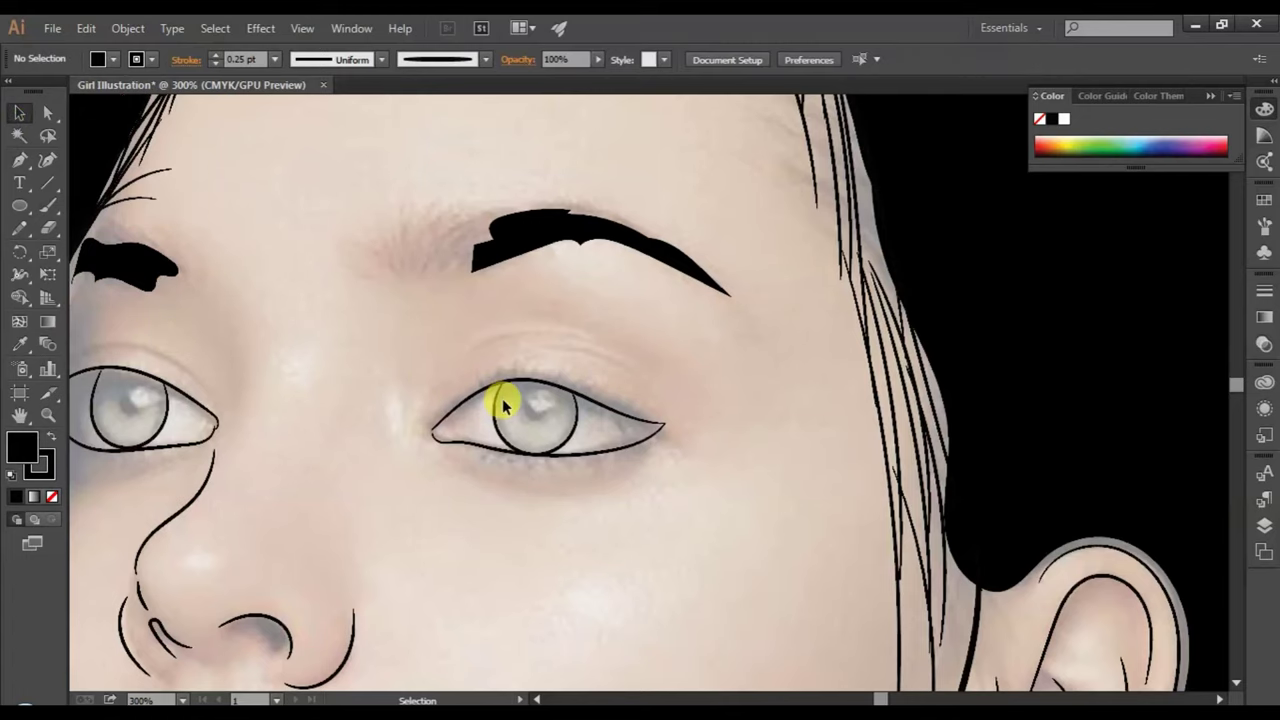
- Zoom out and toggle the reference photo layer's visibility off and back on
{"action": "scroll", "coordinate": [502, 398], "scroll_direction": "down", "scroll_amount": 1}
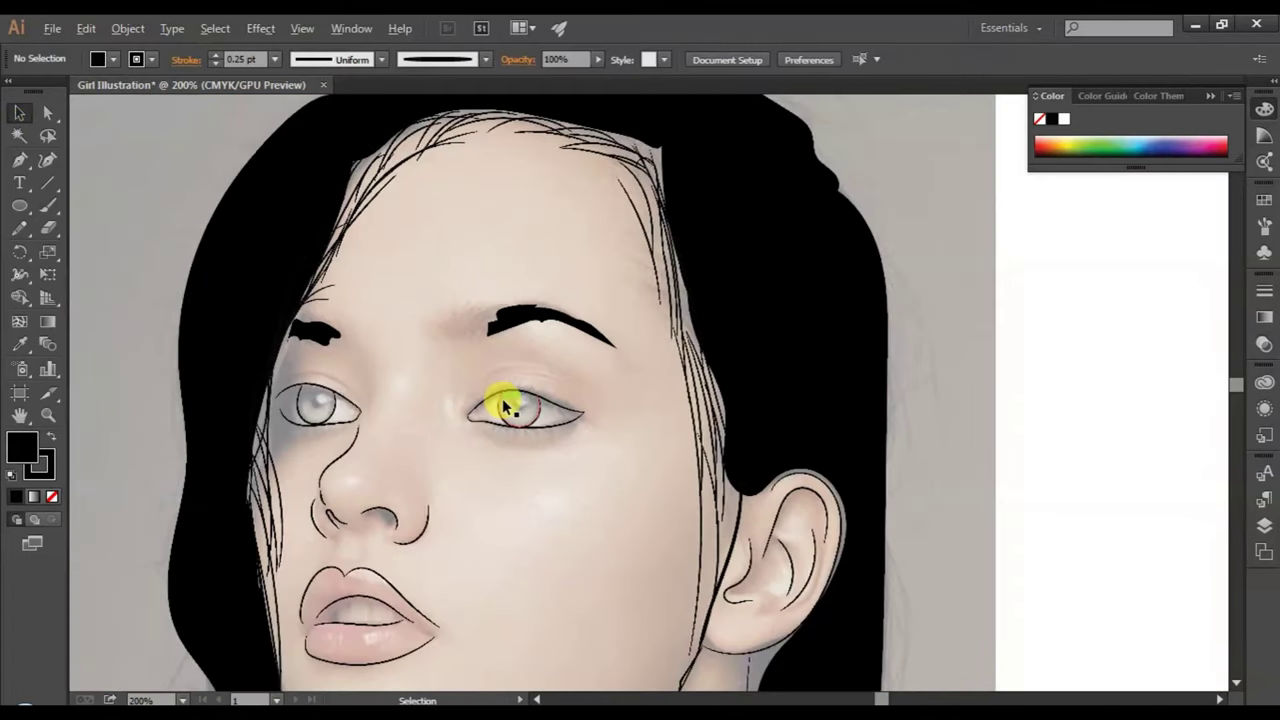
{"action": "left_click", "coordinate": [1263, 526]}
{"action": "left_click", "coordinate": [1034, 504]}
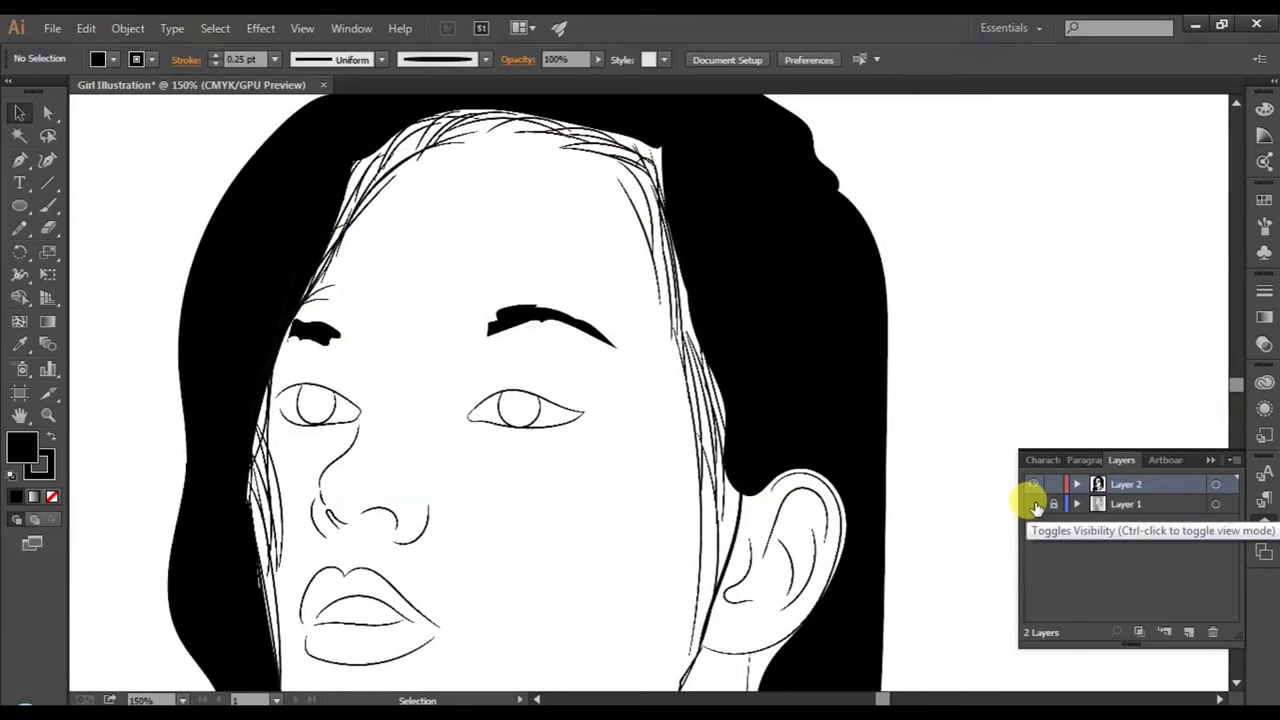
{"action": "left_click", "coordinate": [1034, 504]}
{"action": "scroll", "coordinate": [883, 488], "scroll_direction": "up", "scroll_amount": 1}
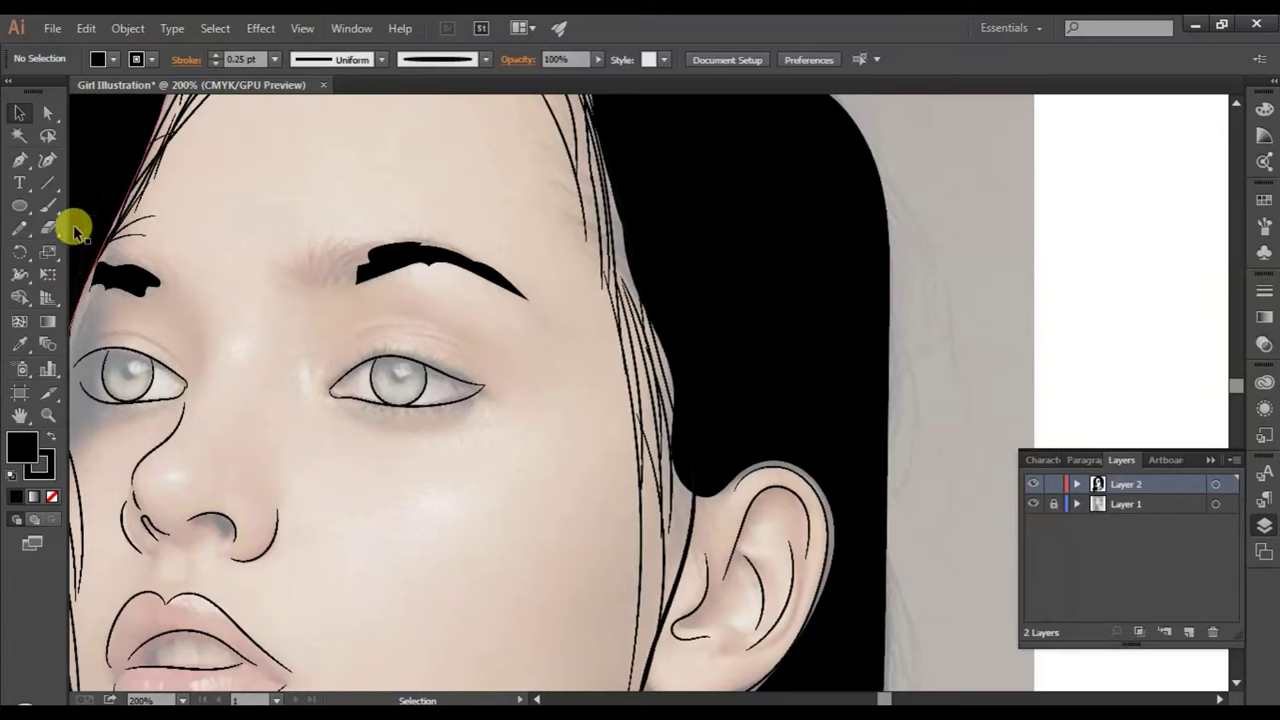
{"action": "left_click", "coordinate": [48, 205]}
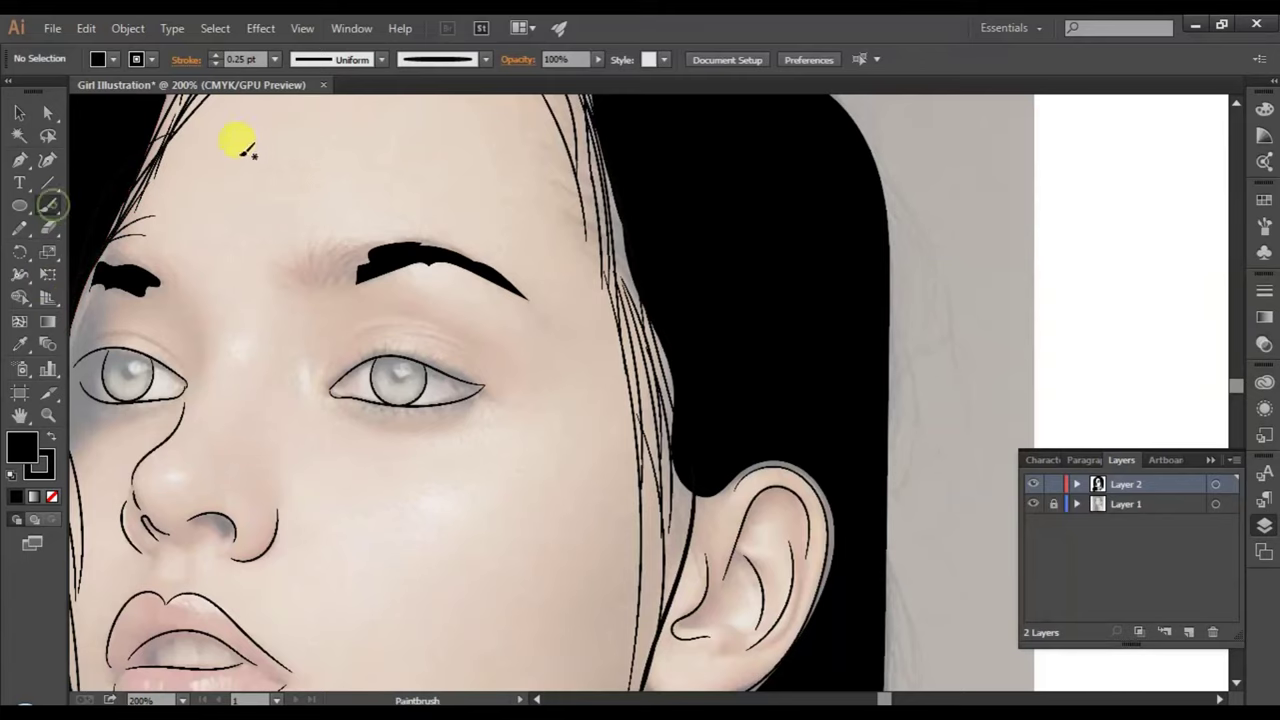
- Paint a curved 0.25 pt Paintbrush hair at the larger eyebrow's inner end, redoing a misplaced attempt
{"action": "left_click", "coordinate": [283, 74]}
{"action": "scroll", "coordinate": [345, 395], "scroll_direction": "up", "scroll_amount": 1}
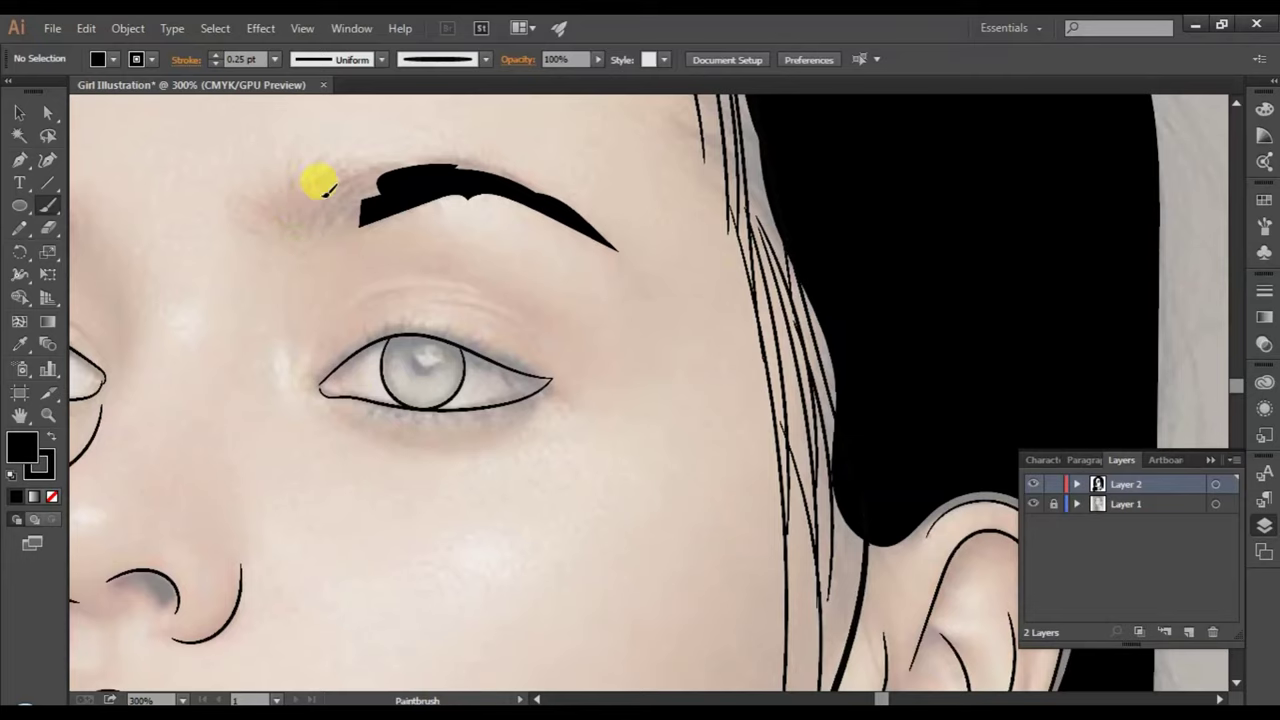
{"action": "left_click_drag", "start_coordinate": [295, 238], "coordinate": [350, 210]}
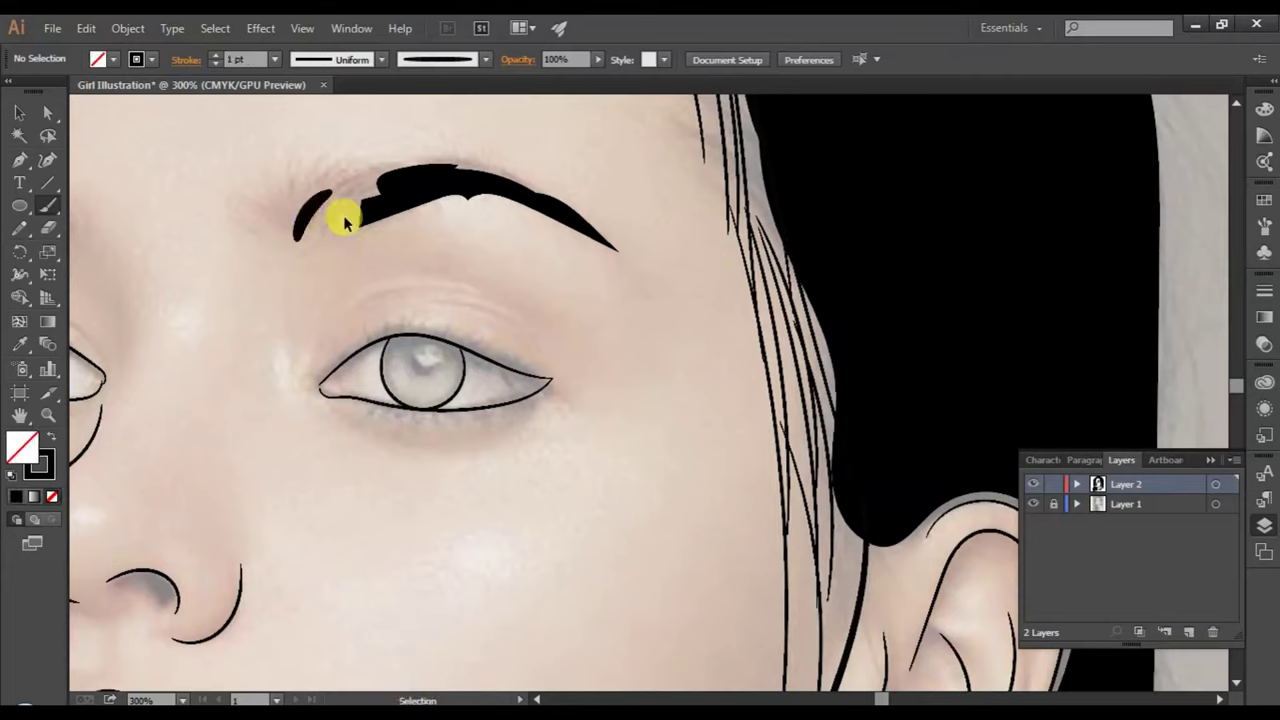
{"action": "key", "text": "ctrl+z"}
{"action": "left_click", "coordinate": [275, 59]}
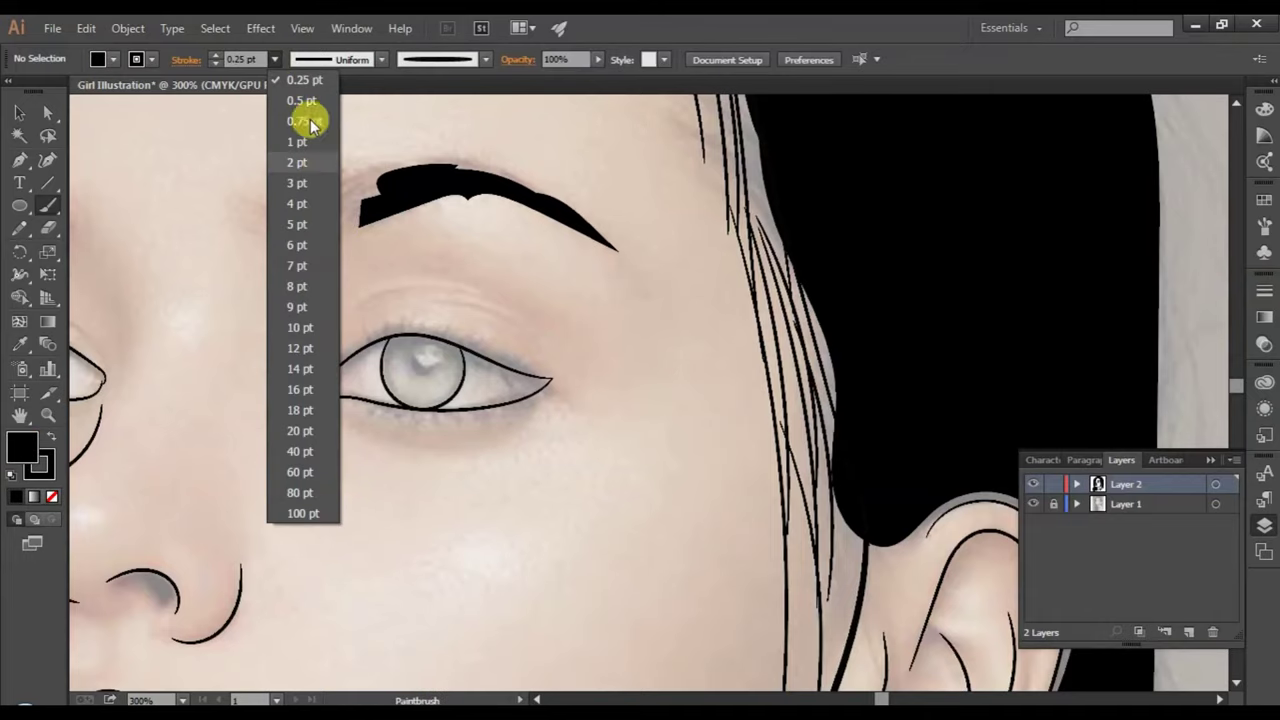
{"action": "left_click", "coordinate": [304, 80]}
{"action": "left_click_drag", "start_coordinate": [325, 188], "coordinate": [343, 193]}
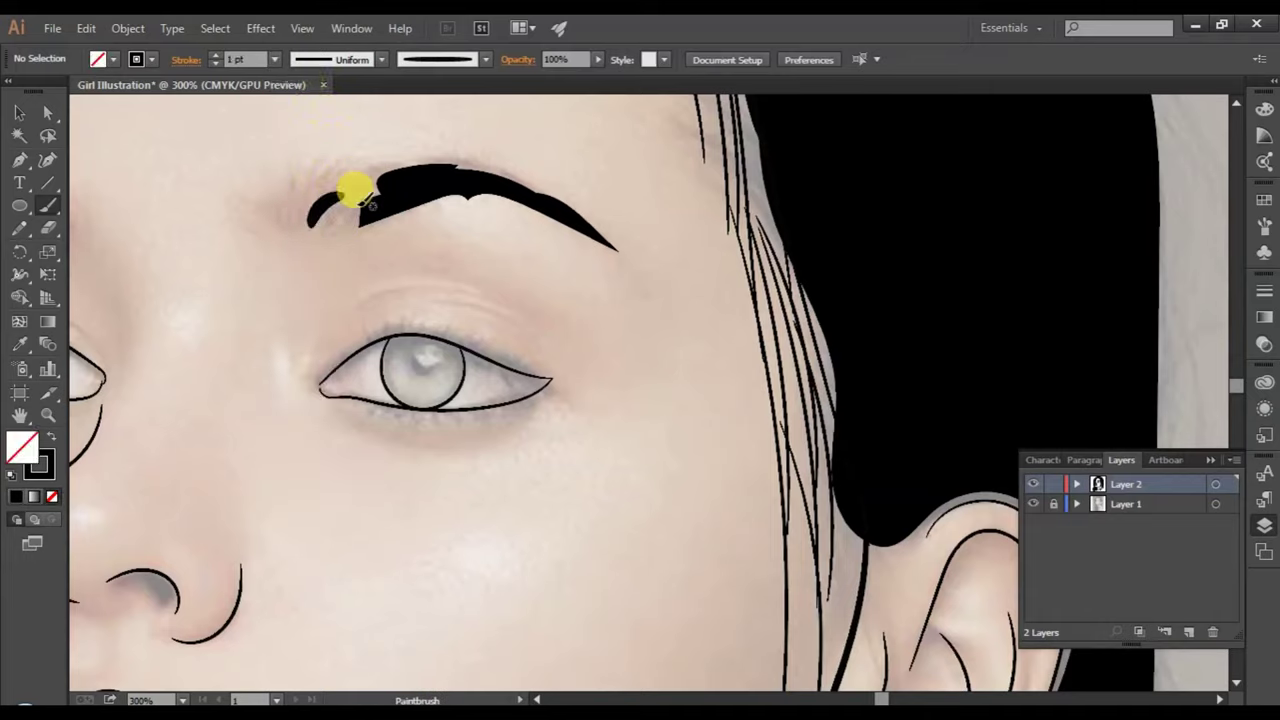
- Select the new hair stroke and set its stroke weight to 0.25 pt
{"action": "left_click", "coordinate": [36, 115]}
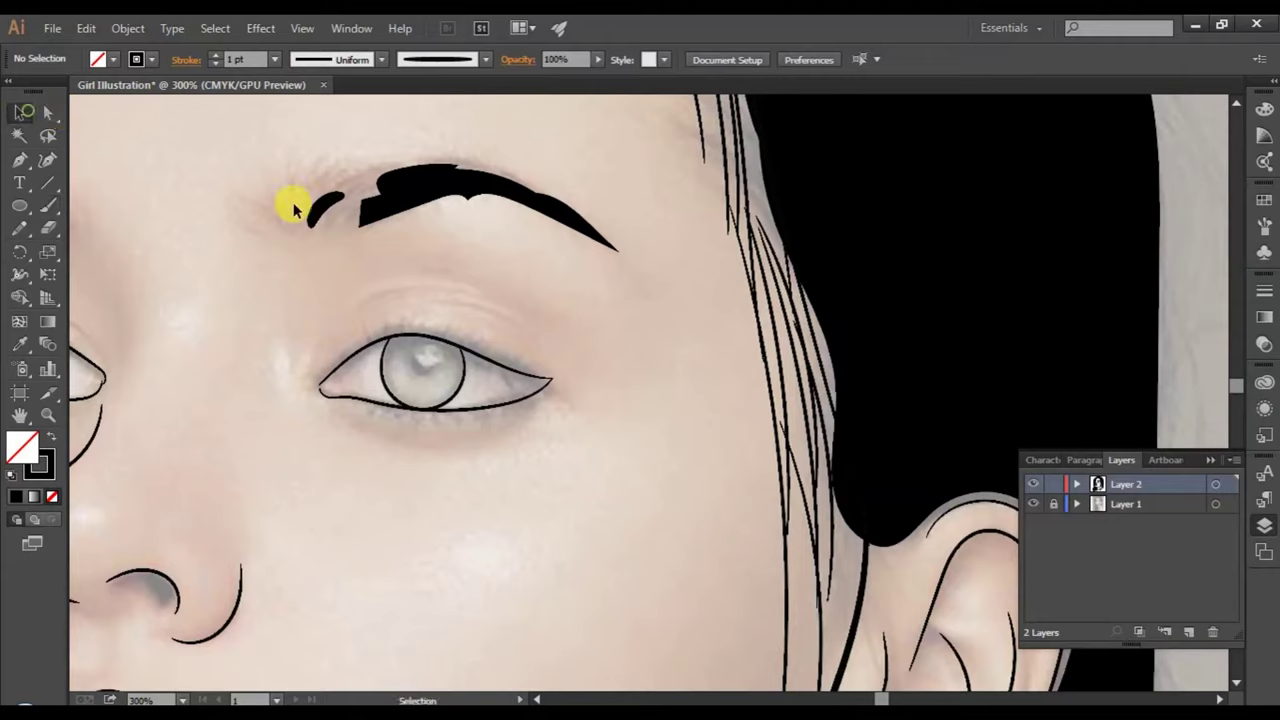
{"action": "left_click", "coordinate": [320, 215]}
{"action": "left_click", "coordinate": [274, 59]}
{"action": "left_click", "coordinate": [285, 82]}
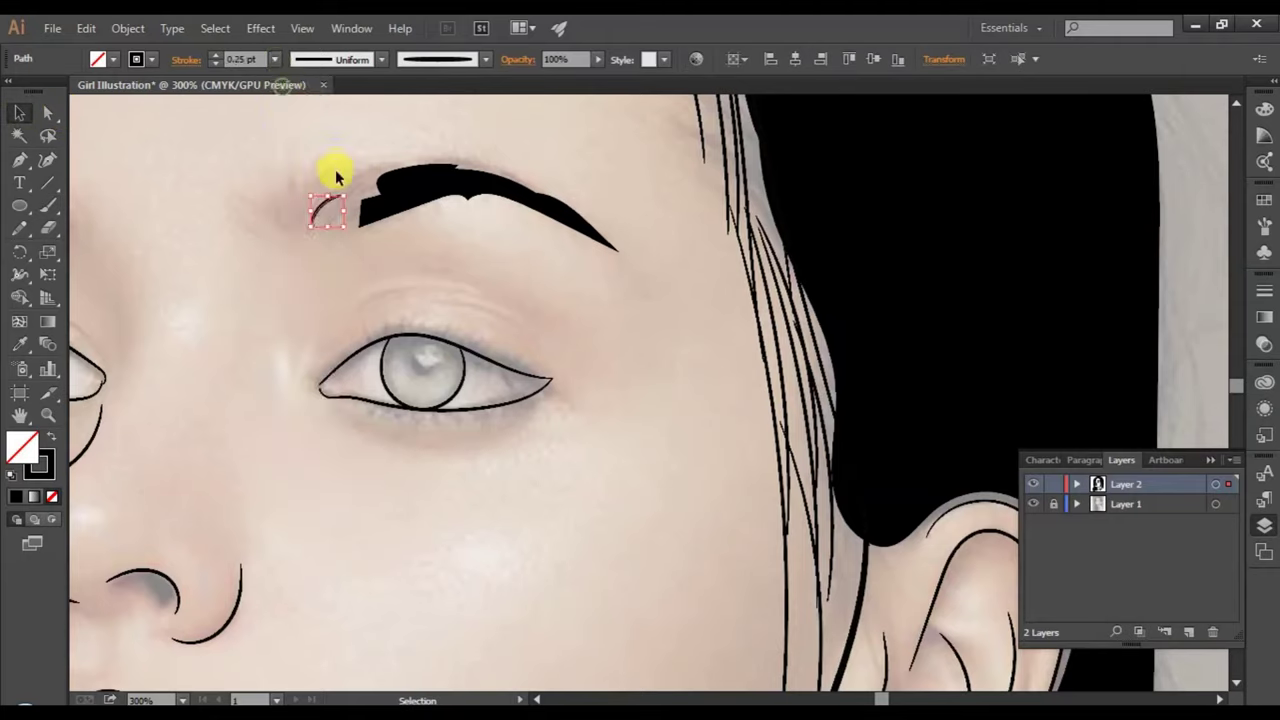
{"action": "left_click", "coordinate": [159, 262]}
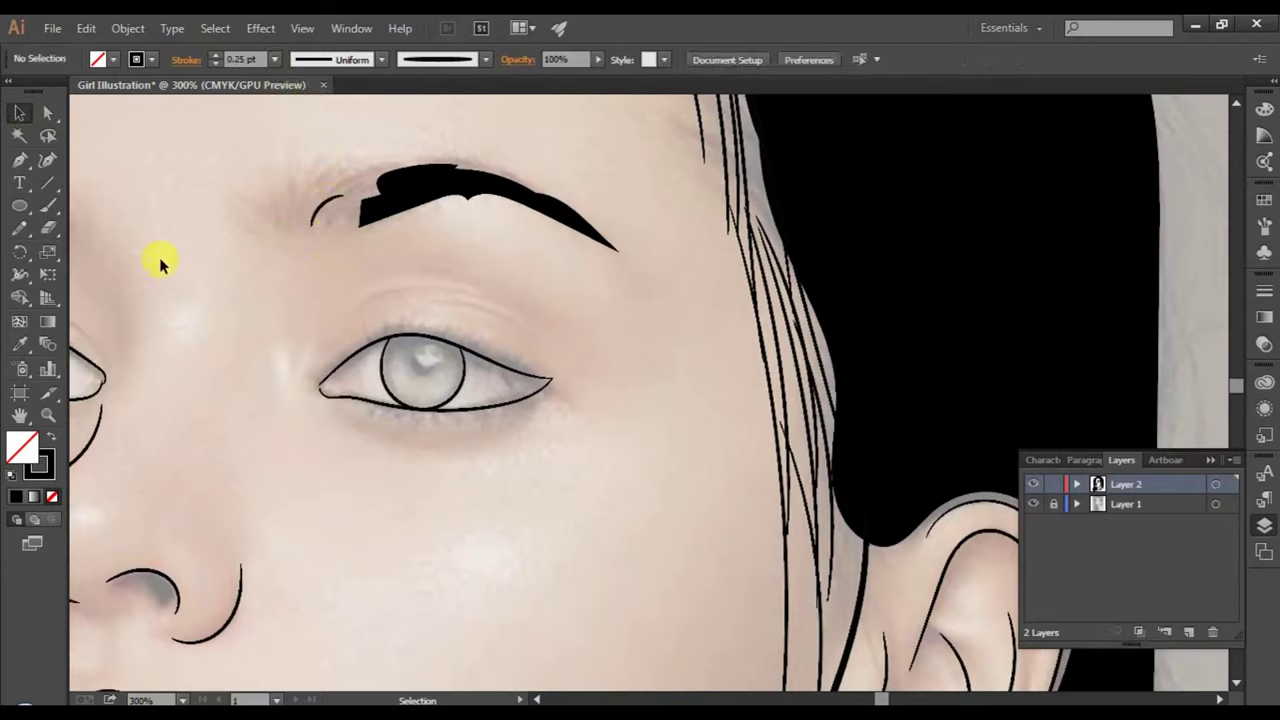
- Paint several thin curved hairs beside the first one at the eyebrow's inner start
{"action": "left_click", "coordinate": [48, 205]}
{"action": "left_click_drag", "start_coordinate": [324, 225], "coordinate": [344, 199]}
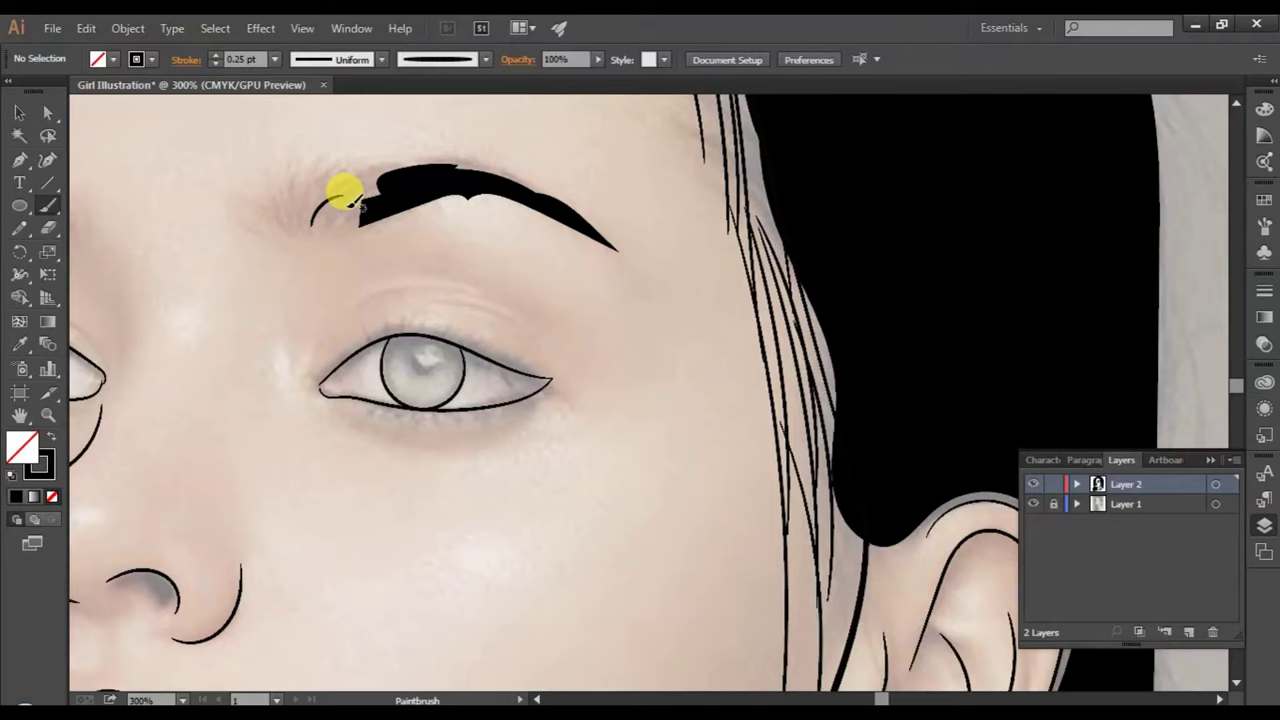
{"action": "scroll", "coordinate": [345, 195], "scroll_direction": "up", "scroll_amount": 1}
{"action": "mouse_move", "coordinate": [278, 243]}
{"action": "left_mouse_down"}
{"action": "mouse_move", "coordinate": [310, 185]}
{"action": "mouse_move", "coordinate": [338, 213]}
{"action": "mouse_move", "coordinate": [370, 160]}
{"action": "left_mouse_up"}
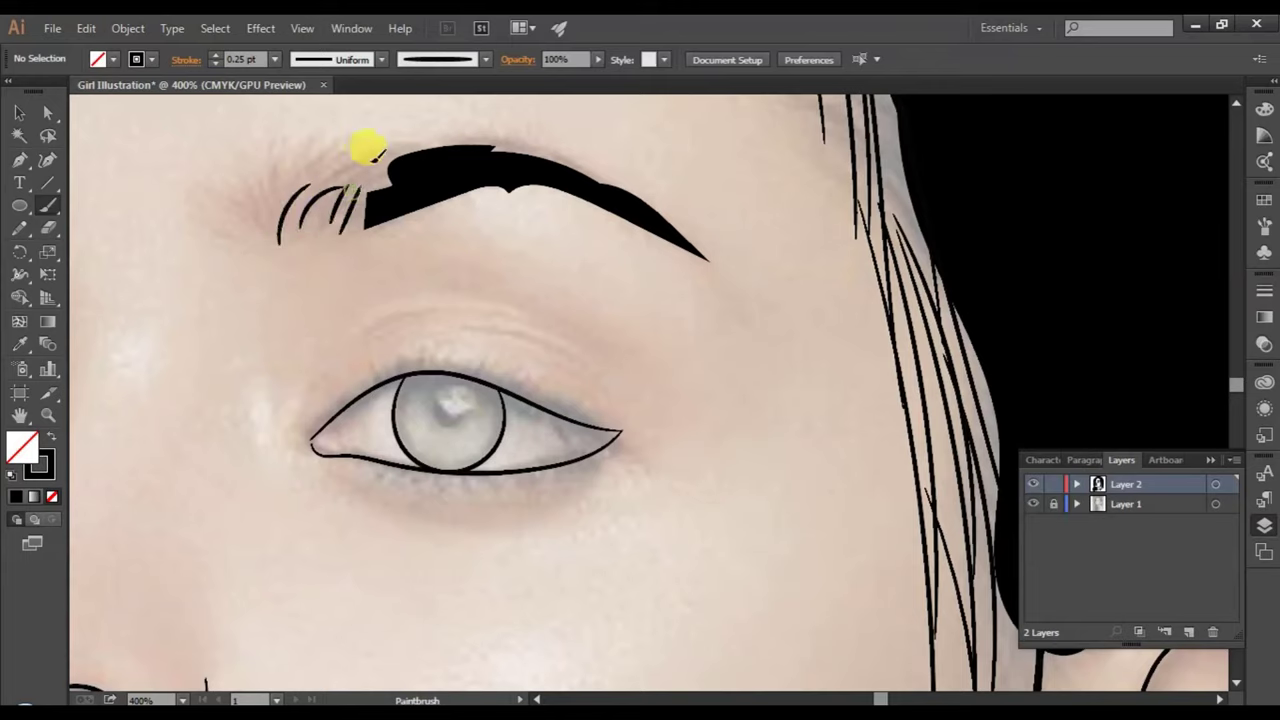
{"action": "mouse_move", "coordinate": [342, 228]}
{"action": "left_mouse_down"}
{"action": "mouse_move", "coordinate": [366, 171]}
{"action": "mouse_move", "coordinate": [392, 160]}
{"action": "left_mouse_up"}
{"action": "mouse_move", "coordinate": [298, 240]}
{"action": "left_mouse_down"}
{"action": "mouse_move", "coordinate": [300, 185]}
{"action": "mouse_move", "coordinate": [268, 245]}
{"action": "mouse_move", "coordinate": [305, 182]}
{"action": "left_mouse_up"}
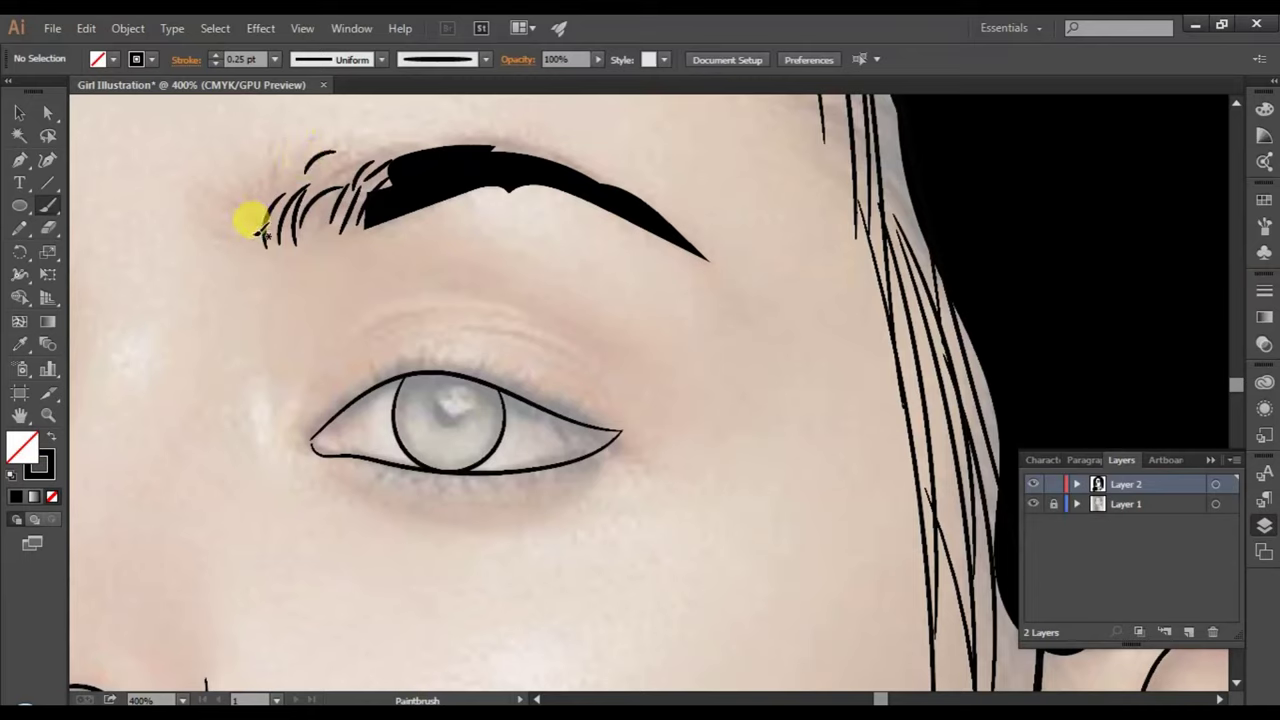
- Add more curved hairs at the eyebrow's far inner end and along its inner half
{"action": "left_click_drag", "start_coordinate": [251, 214], "coordinate": [282, 177]}
{"action": "left_click_drag", "start_coordinate": [250, 250], "coordinate": [278, 180]}
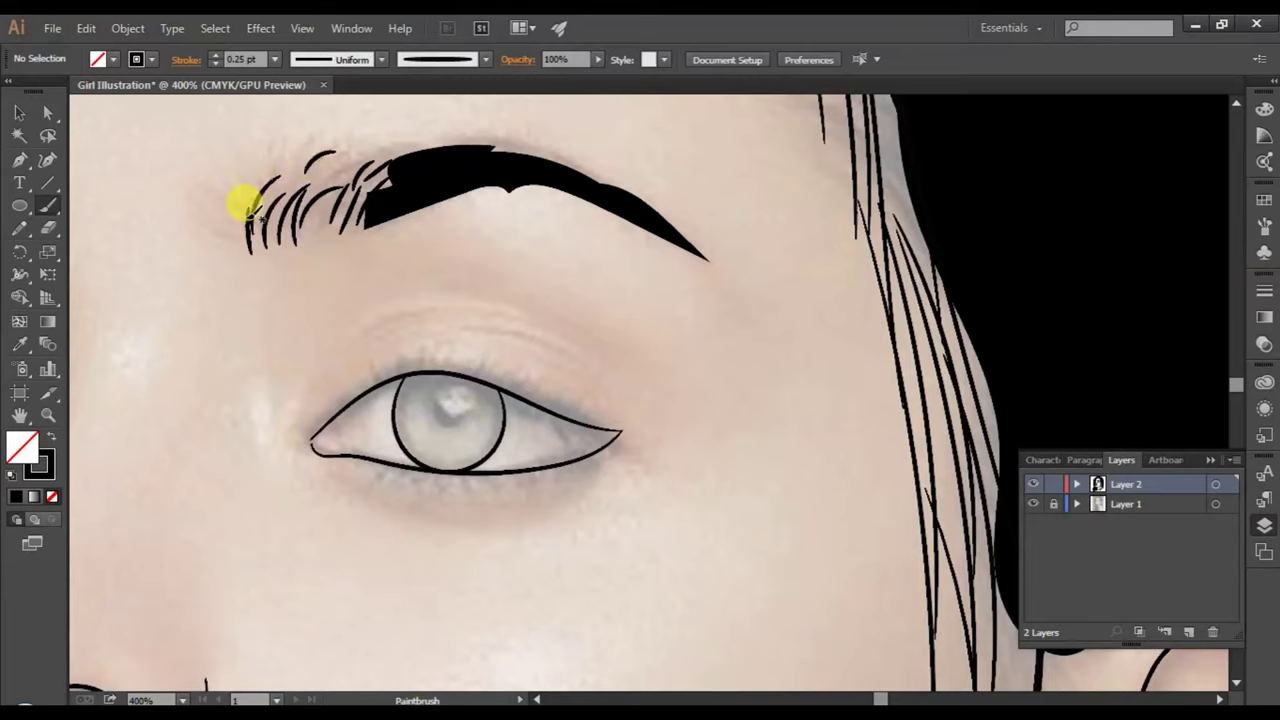
{"action": "mouse_move", "coordinate": [245, 222]}
{"action": "left_mouse_down"}
{"action": "mouse_move", "coordinate": [206, 188]}
{"action": "mouse_move", "coordinate": [248, 238]}
{"action": "mouse_move", "coordinate": [286, 177]}
{"action": "left_mouse_up"}
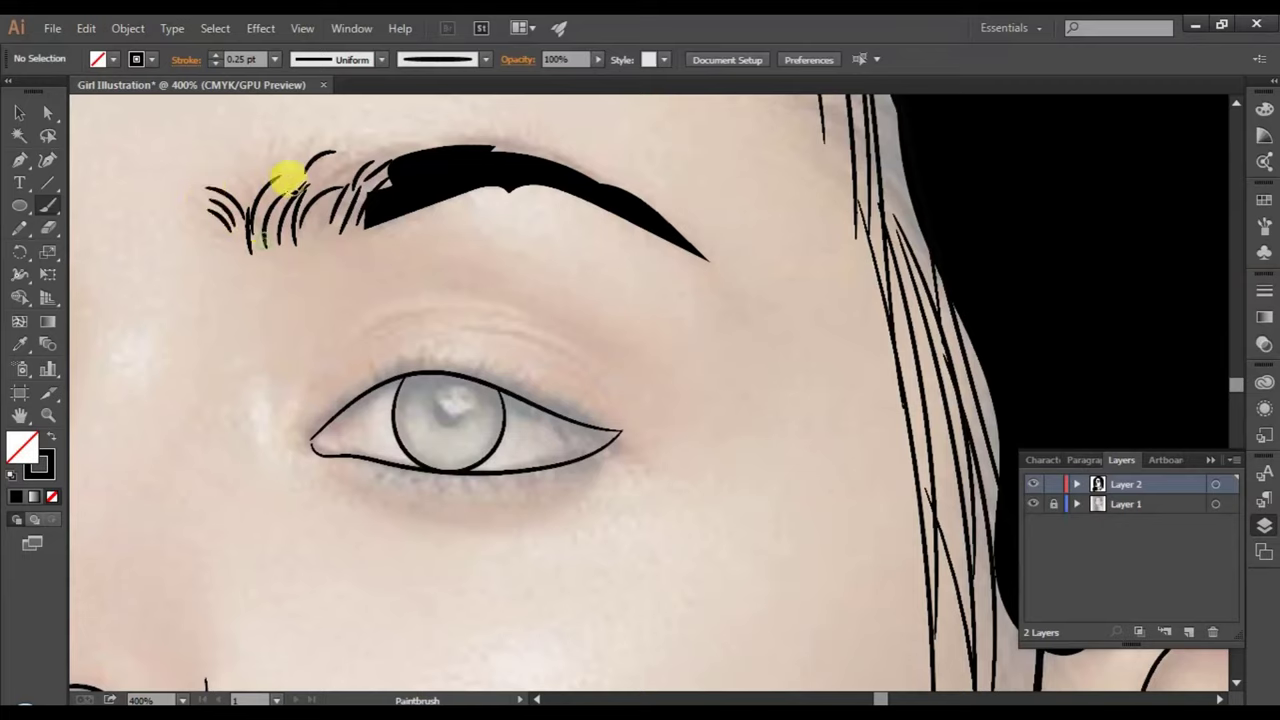
{"action": "mouse_move", "coordinate": [251, 222]}
{"action": "left_mouse_down"}
{"action": "mouse_move", "coordinate": [271, 157]}
{"action": "mouse_move", "coordinate": [247, 185]}
{"action": "mouse_move", "coordinate": [280, 155]}
{"action": "left_mouse_up"}
{"action": "mouse_move", "coordinate": [300, 205]}
{"action": "left_mouse_down"}
{"action": "mouse_move", "coordinate": [320, 165]}
{"action": "mouse_move", "coordinate": [362, 155]}
{"action": "mouse_move", "coordinate": [326, 230]}
{"action": "mouse_move", "coordinate": [337, 189]}
{"action": "mouse_move", "coordinate": [314, 229]}
{"action": "mouse_move", "coordinate": [354, 183]}
{"action": "mouse_move", "coordinate": [368, 240]}
{"action": "mouse_move", "coordinate": [380, 186]}
{"action": "mouse_move", "coordinate": [377, 226]}
{"action": "mouse_move", "coordinate": [406, 188]}
{"action": "mouse_move", "coordinate": [392, 218]}
{"action": "mouse_move", "coordinate": [484, 190]}
{"action": "mouse_move", "coordinate": [436, 206]}
{"action": "mouse_move", "coordinate": [471, 189]}
{"action": "mouse_move", "coordinate": [463, 180]}
{"action": "mouse_move", "coordinate": [486, 191]}
{"action": "mouse_move", "coordinate": [529, 166]}
{"action": "mouse_move", "coordinate": [503, 189]}
{"action": "mouse_move", "coordinate": [571, 177]}
{"action": "left_mouse_up"}
- Paint hair strokes along the larger eyebrow's lower edge and upper edge
{"action": "key", "text": "v"}
{"action": "key", "text": "b"}
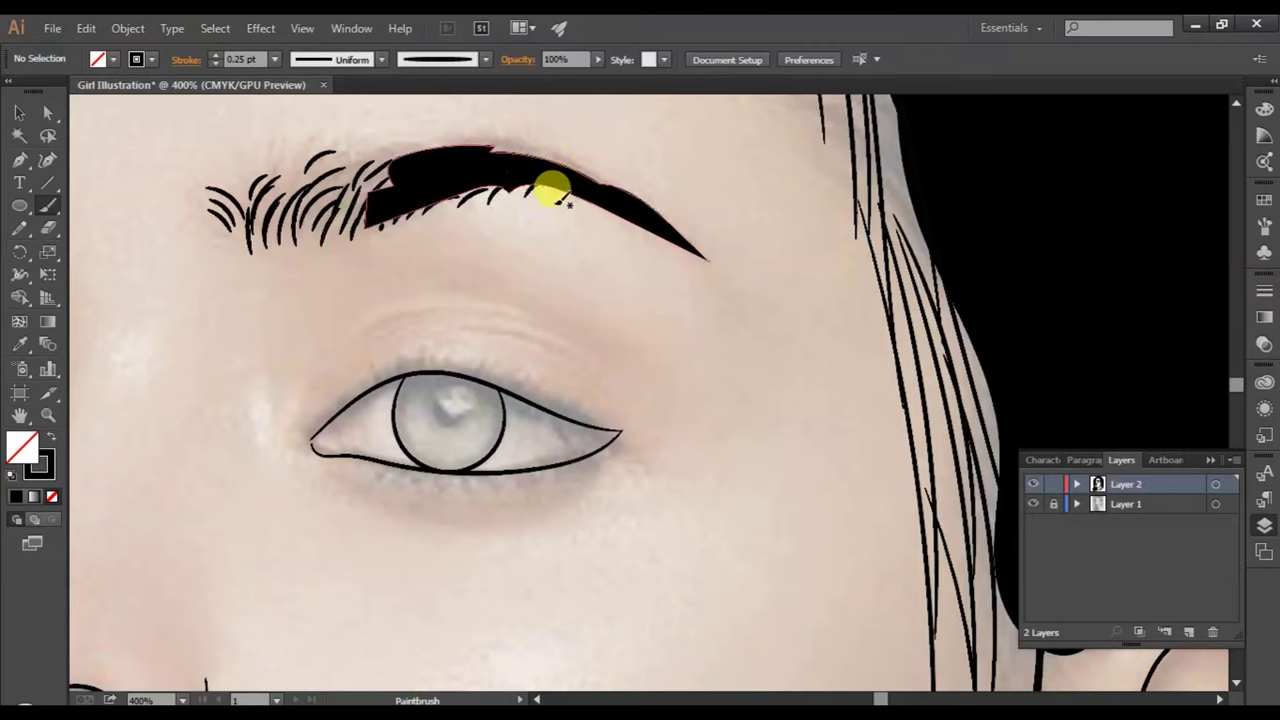
{"action": "mouse_move", "coordinate": [535, 182]}
{"action": "left_mouse_down"}
{"action": "mouse_move", "coordinate": [551, 163]}
{"action": "mouse_move", "coordinate": [528, 180]}
{"action": "mouse_move", "coordinate": [551, 163]}
{"action": "mouse_move", "coordinate": [548, 183]}
{"action": "mouse_move", "coordinate": [601, 192]}
{"action": "mouse_move", "coordinate": [619, 220]}
{"action": "mouse_move", "coordinate": [500, 143]}
{"action": "mouse_move", "coordinate": [420, 148]}
{"action": "left_mouse_up"}
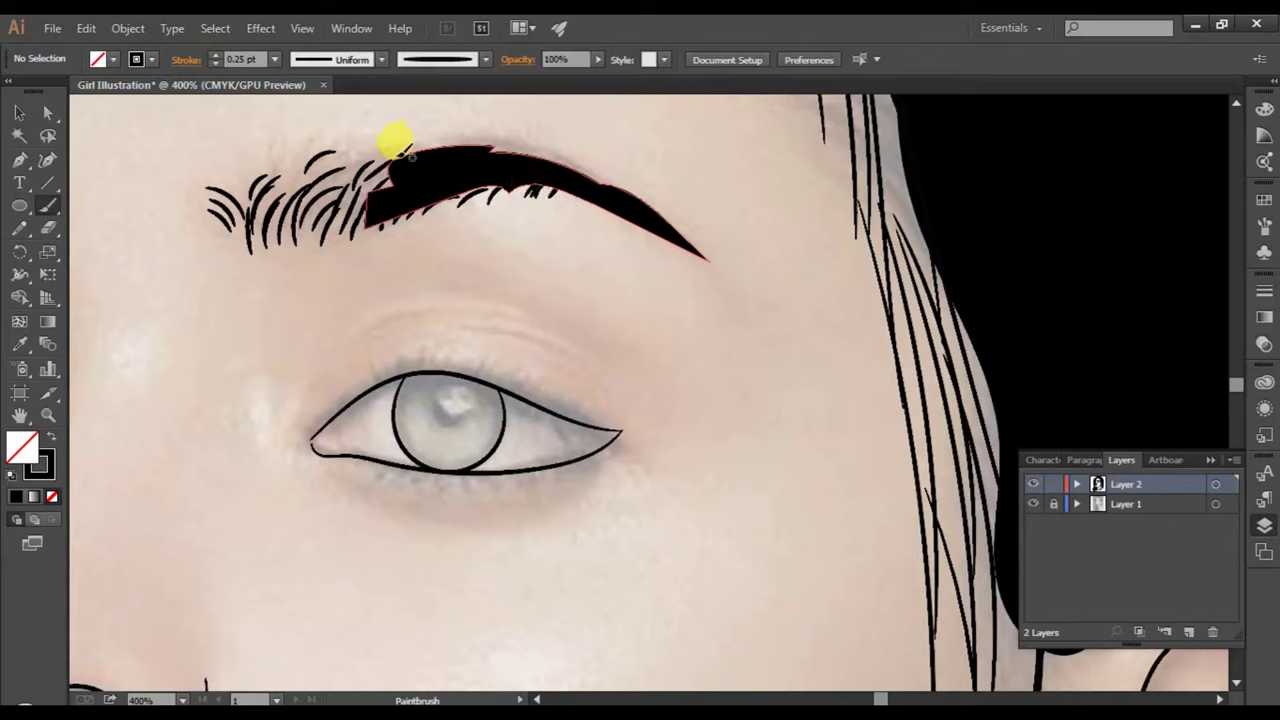
{"action": "left_click_drag", "start_coordinate": [433, 148], "coordinate": [582, 161]}
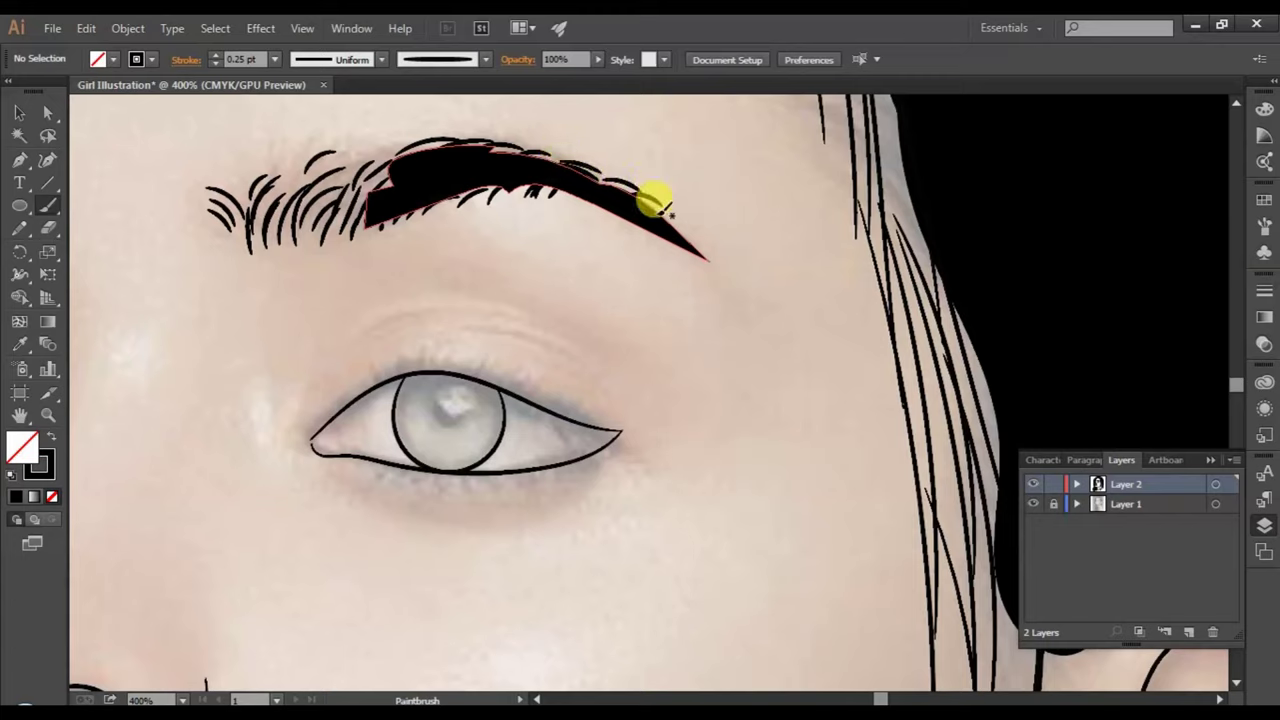
- Darken and feather the eyebrow tail with strokes, then hide the reference photo layer
{"action": "left_click_drag", "start_coordinate": [668, 204], "coordinate": [697, 220]}
{"action": "mouse_move", "coordinate": [565, 212]}
{"action": "left_mouse_down"}
{"action": "mouse_move", "coordinate": [568, 198]}
{"action": "mouse_move", "coordinate": [599, 206]}
{"action": "mouse_move", "coordinate": [579, 212]}
{"action": "mouse_move", "coordinate": [637, 210]}
{"action": "mouse_move", "coordinate": [594, 206]}
{"action": "mouse_move", "coordinate": [611, 194]}
{"action": "mouse_move", "coordinate": [589, 206]}
{"action": "mouse_move", "coordinate": [608, 188]}
{"action": "mouse_move", "coordinate": [570, 196]}
{"action": "mouse_move", "coordinate": [596, 218]}
{"action": "mouse_move", "coordinate": [662, 212]}
{"action": "left_mouse_up"}
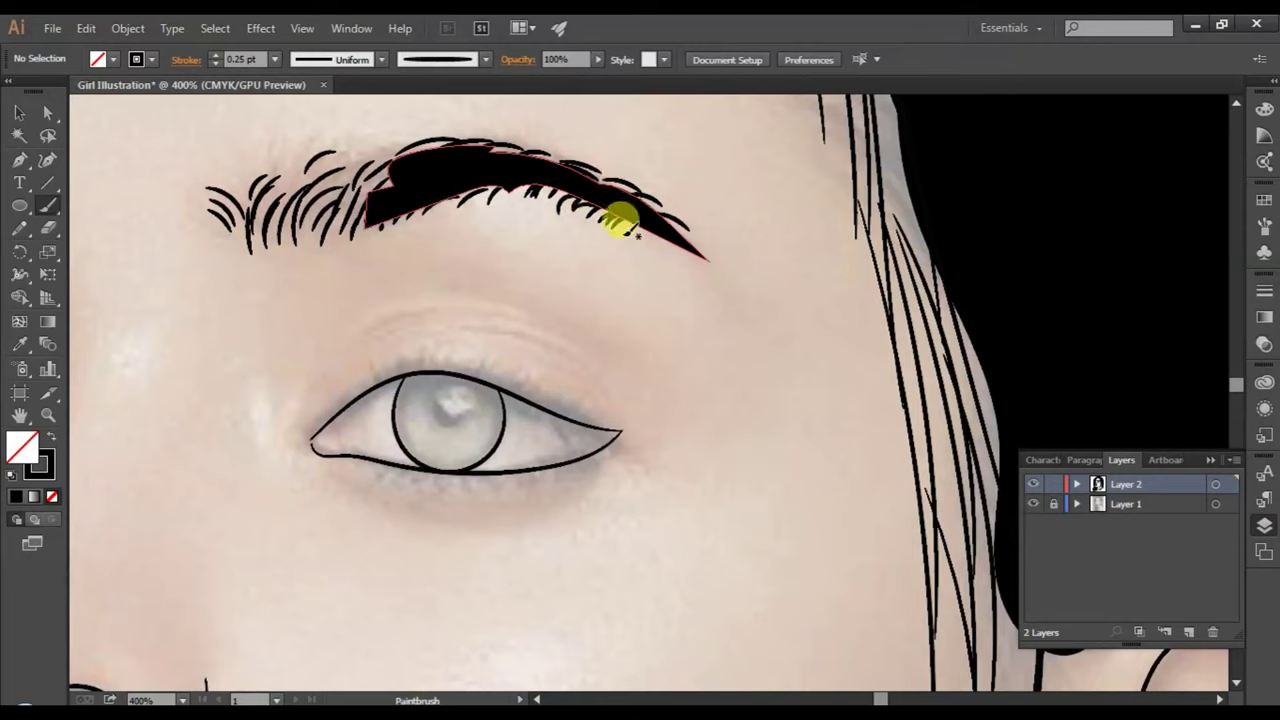
{"action": "mouse_move", "coordinate": [632, 238]}
{"action": "left_mouse_down"}
{"action": "mouse_move", "coordinate": [690, 236]}
{"action": "mouse_move", "coordinate": [686, 223]}
{"action": "mouse_move", "coordinate": [648, 244]}
{"action": "mouse_move", "coordinate": [677, 232]}
{"action": "mouse_move", "coordinate": [714, 246]}
{"action": "mouse_move", "coordinate": [650, 238]}
{"action": "left_mouse_up"}
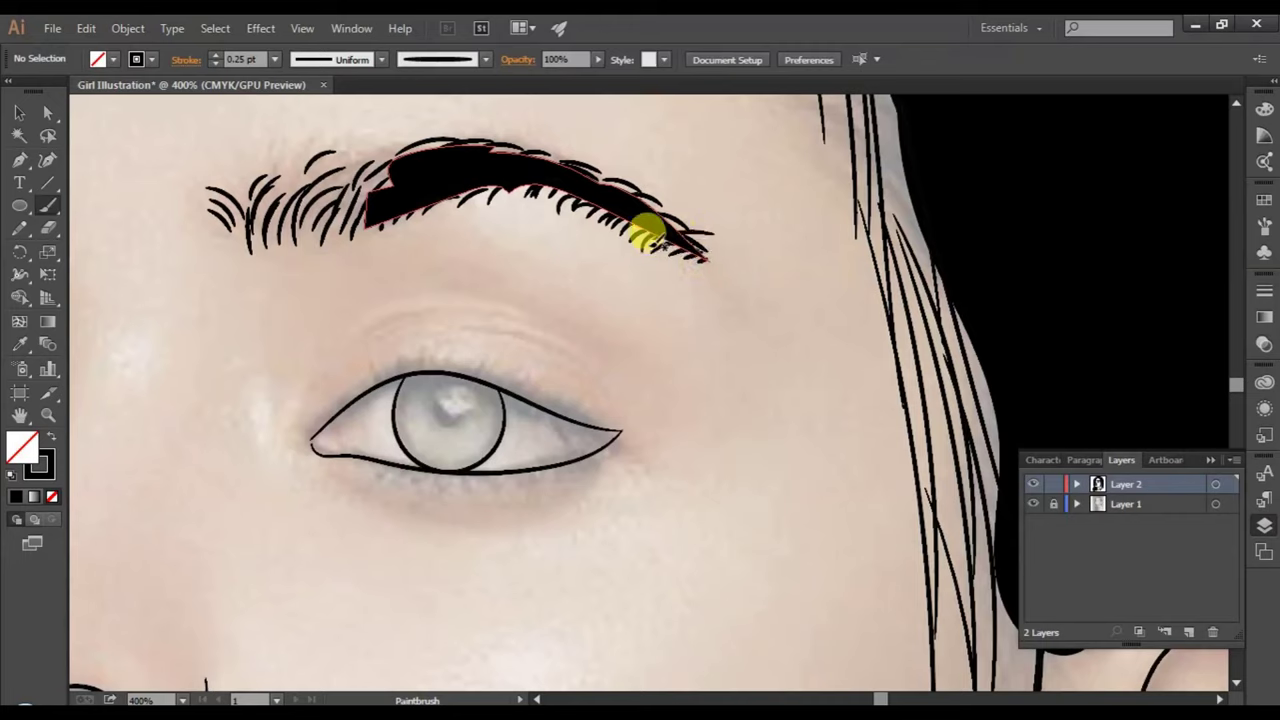
{"action": "mouse_move", "coordinate": [660, 210]}
{"action": "left_mouse_down"}
{"action": "mouse_move", "coordinate": [649, 213]}
{"action": "mouse_move", "coordinate": [684, 200]}
{"action": "mouse_move", "coordinate": [660, 205]}
{"action": "mouse_move", "coordinate": [614, 182]}
{"action": "left_mouse_up"}
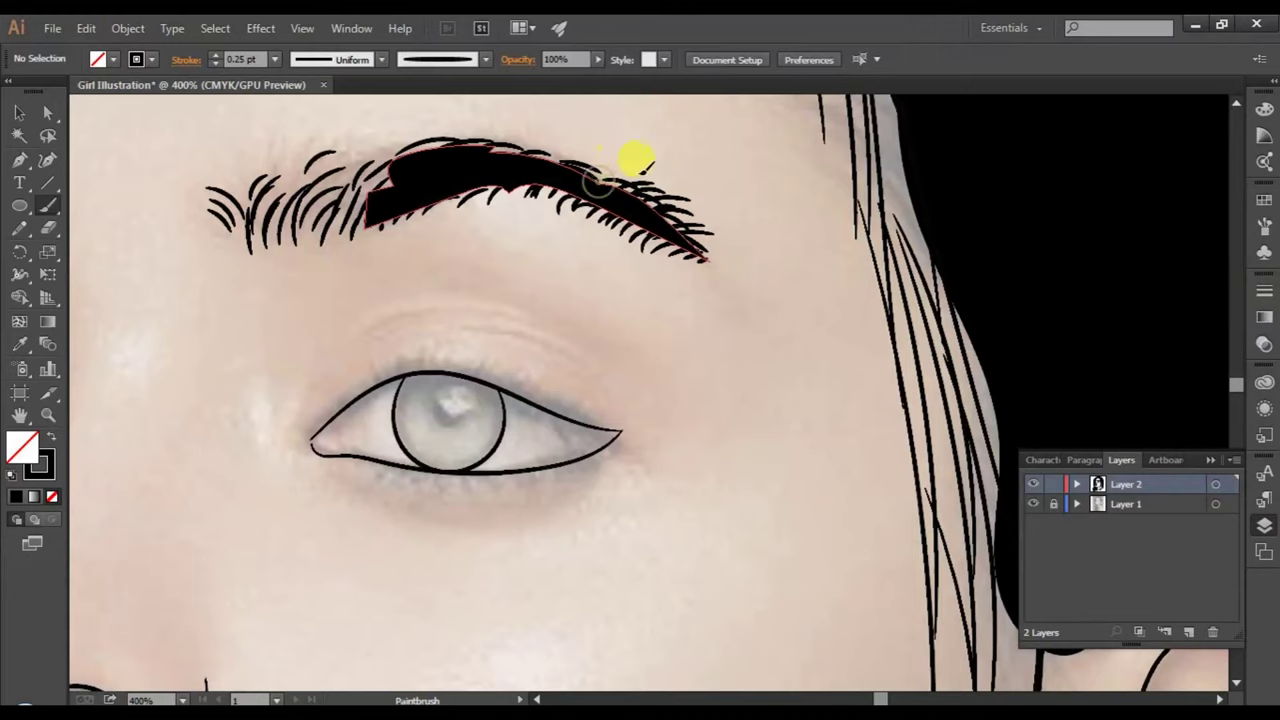
{"action": "left_click", "coordinate": [1033, 504]}
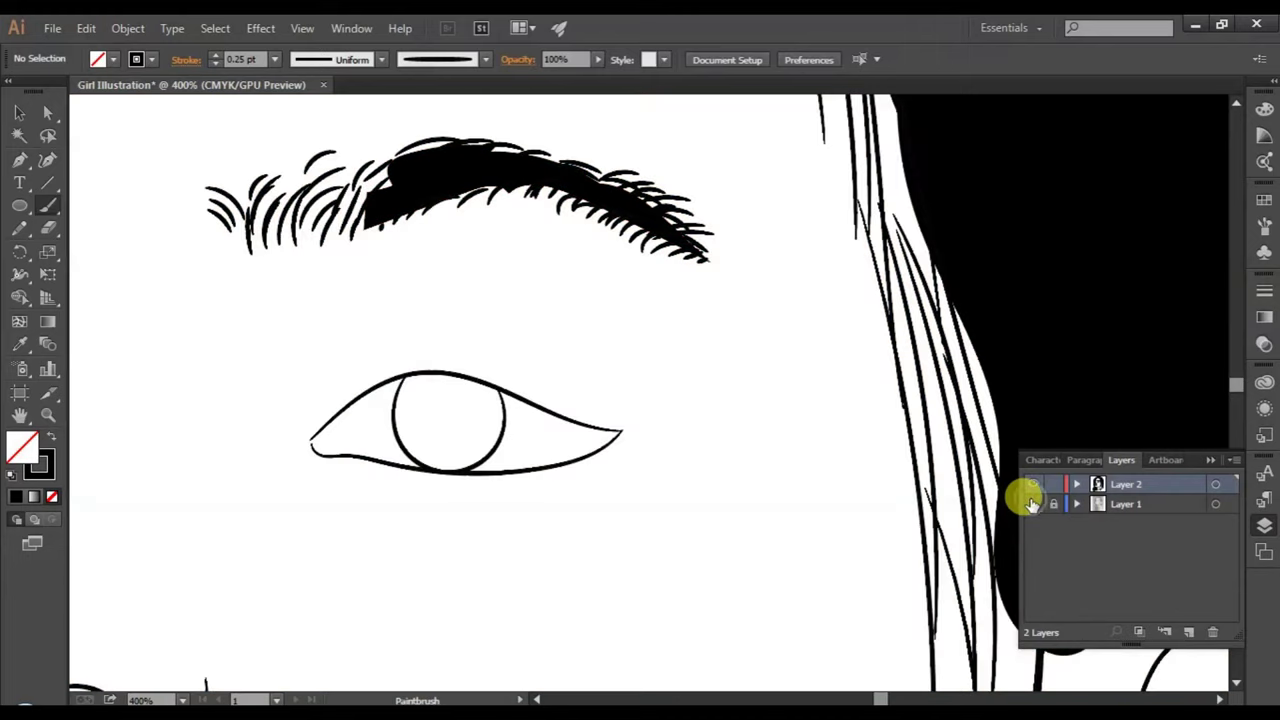
- Show the reference photo and fill skin gaps in the eyebrow's left part with more hairs
{"action": "left_click", "coordinate": [1033, 504]}
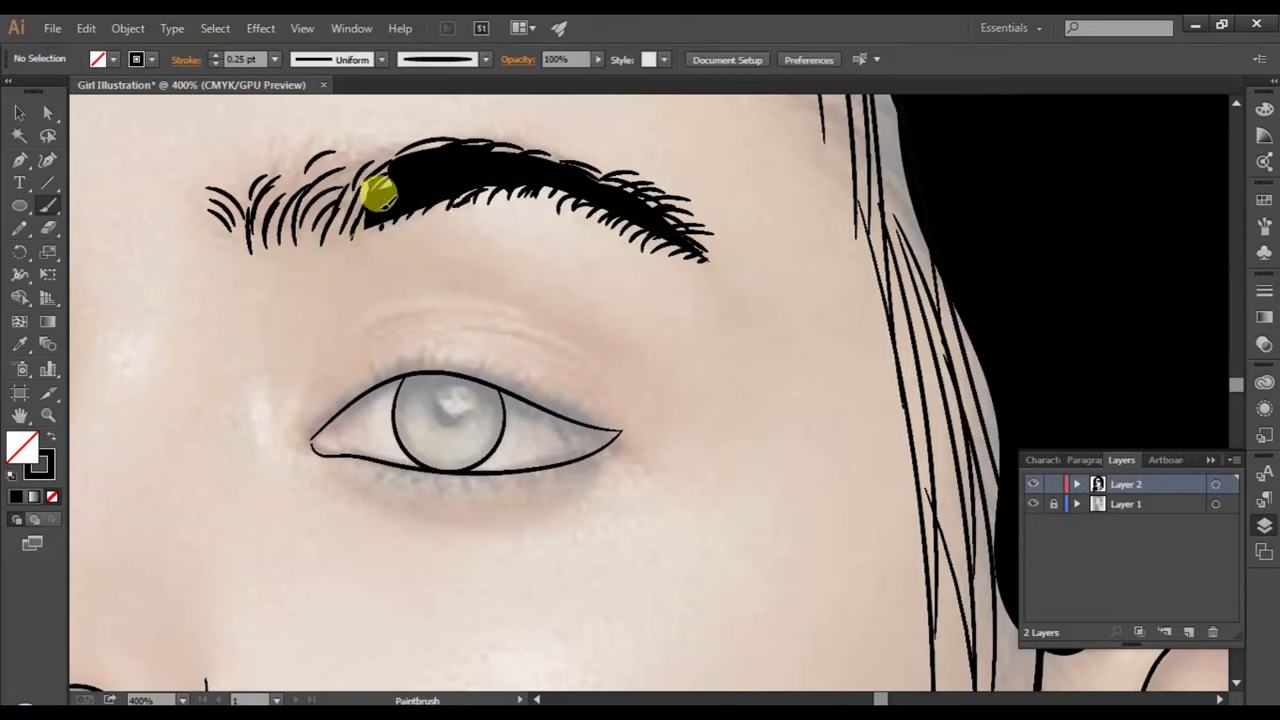
{"action": "mouse_move", "coordinate": [386, 171]}
{"action": "left_mouse_down"}
{"action": "mouse_move", "coordinate": [357, 157]}
{"action": "mouse_move", "coordinate": [392, 143]}
{"action": "left_mouse_up"}
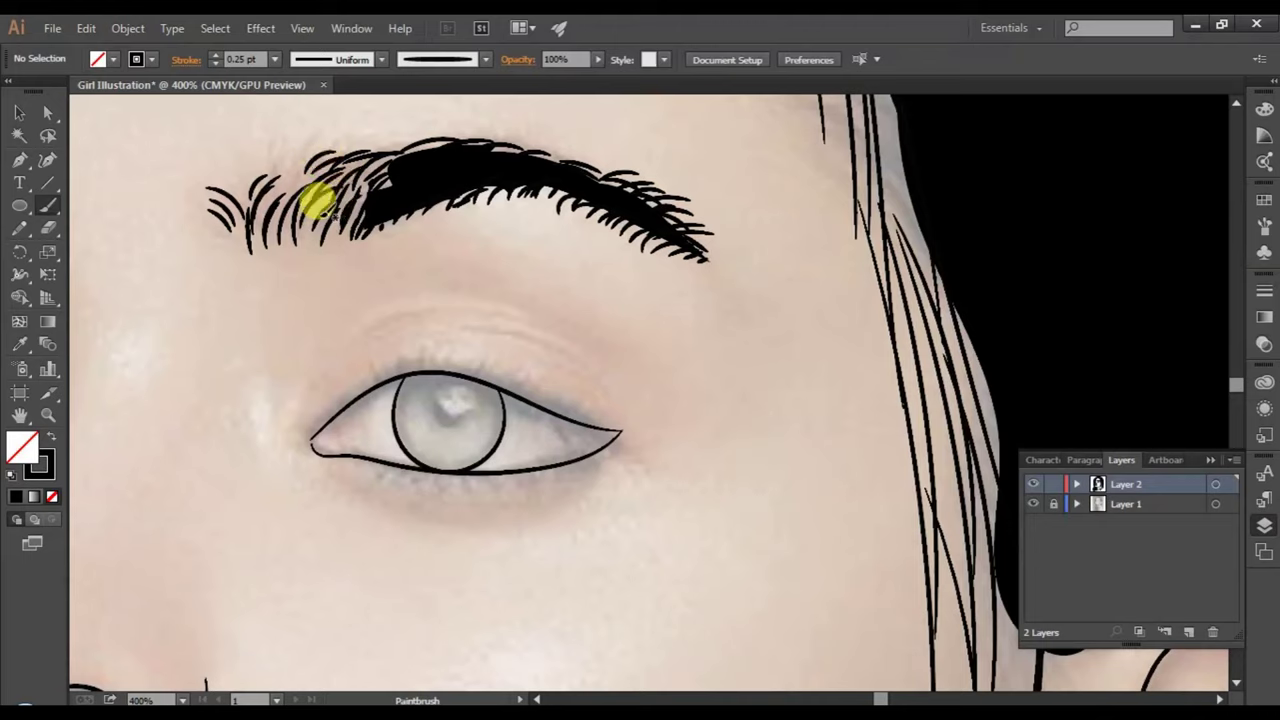
{"action": "mouse_move", "coordinate": [317, 237]}
{"action": "left_mouse_down"}
{"action": "mouse_move", "coordinate": [338, 188]}
{"action": "mouse_move", "coordinate": [289, 226]}
{"action": "mouse_move", "coordinate": [272, 202]}
{"action": "mouse_move", "coordinate": [277, 166]}
{"action": "mouse_move", "coordinate": [286, 189]}
{"action": "mouse_move", "coordinate": [297, 160]}
{"action": "mouse_move", "coordinate": [277, 237]}
{"action": "mouse_move", "coordinate": [310, 207]}
{"action": "mouse_move", "coordinate": [329, 223]}
{"action": "mouse_move", "coordinate": [377, 163]}
{"action": "mouse_move", "coordinate": [343, 166]}
{"action": "mouse_move", "coordinate": [320, 183]}
{"action": "mouse_move", "coordinate": [323, 198]}
{"action": "mouse_move", "coordinate": [297, 171]}
{"action": "mouse_move", "coordinate": [371, 163]}
{"action": "mouse_move", "coordinate": [354, 163]}
{"action": "mouse_move", "coordinate": [361, 180]}
{"action": "left_mouse_up"}
{"action": "mouse_move", "coordinate": [400, 135]}
{"action": "left_mouse_down"}
{"action": "mouse_move", "coordinate": [337, 206]}
{"action": "mouse_move", "coordinate": [388, 150]}
{"action": "mouse_move", "coordinate": [343, 143]}
{"action": "mouse_move", "coordinate": [420, 157]}
{"action": "mouse_move", "coordinate": [266, 243]}
{"action": "mouse_move", "coordinate": [302, 203]}
{"action": "mouse_move", "coordinate": [257, 225]}
{"action": "mouse_move", "coordinate": [330, 218]}
{"action": "mouse_move", "coordinate": [263, 200]}
{"action": "mouse_move", "coordinate": [320, 157]}
{"action": "mouse_move", "coordinate": [300, 189]}
{"action": "mouse_move", "coordinate": [373, 157]}
{"action": "mouse_move", "coordinate": [306, 229]}
{"action": "mouse_move", "coordinate": [314, 209]}
{"action": "mouse_move", "coordinate": [294, 189]}
{"action": "mouse_move", "coordinate": [255, 237]}
{"action": "mouse_move", "coordinate": [266, 186]}
{"action": "mouse_move", "coordinate": [257, 223]}
{"action": "mouse_move", "coordinate": [309, 186]}
{"action": "mouse_move", "coordinate": [515, 207]}
{"action": "mouse_move", "coordinate": [457, 191]}
{"action": "mouse_move", "coordinate": [514, 177]}
{"action": "mouse_move", "coordinate": [491, 191]}
{"action": "mouse_move", "coordinate": [522, 192]}
{"action": "mouse_move", "coordinate": [526, 171]}
{"action": "mouse_move", "coordinate": [529, 189]}
{"action": "mouse_move", "coordinate": [551, 177]}
{"action": "mouse_move", "coordinate": [540, 194]}
{"action": "mouse_move", "coordinate": [417, 200]}
{"action": "mouse_move", "coordinate": [449, 183]}
{"action": "mouse_move", "coordinate": [374, 214]}
{"action": "mouse_move", "coordinate": [440, 220]}
{"action": "left_mouse_up"}
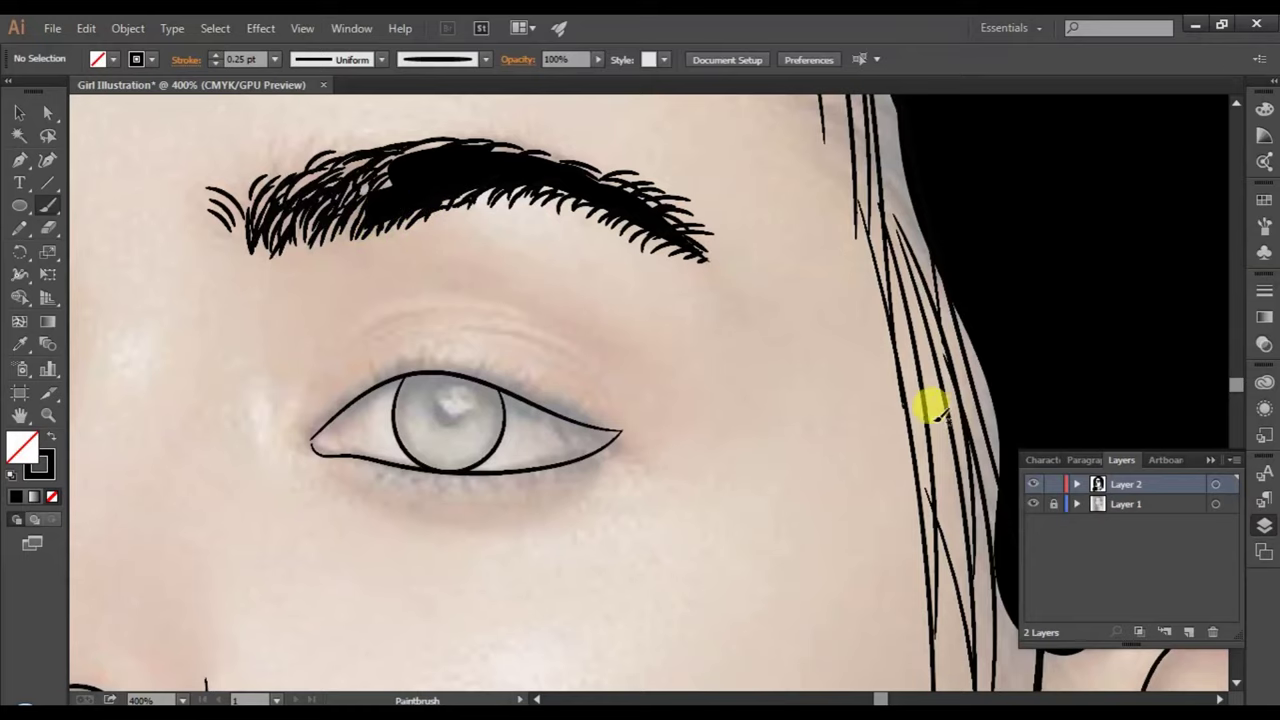
{"action": "left_click", "coordinate": [1033, 504]}
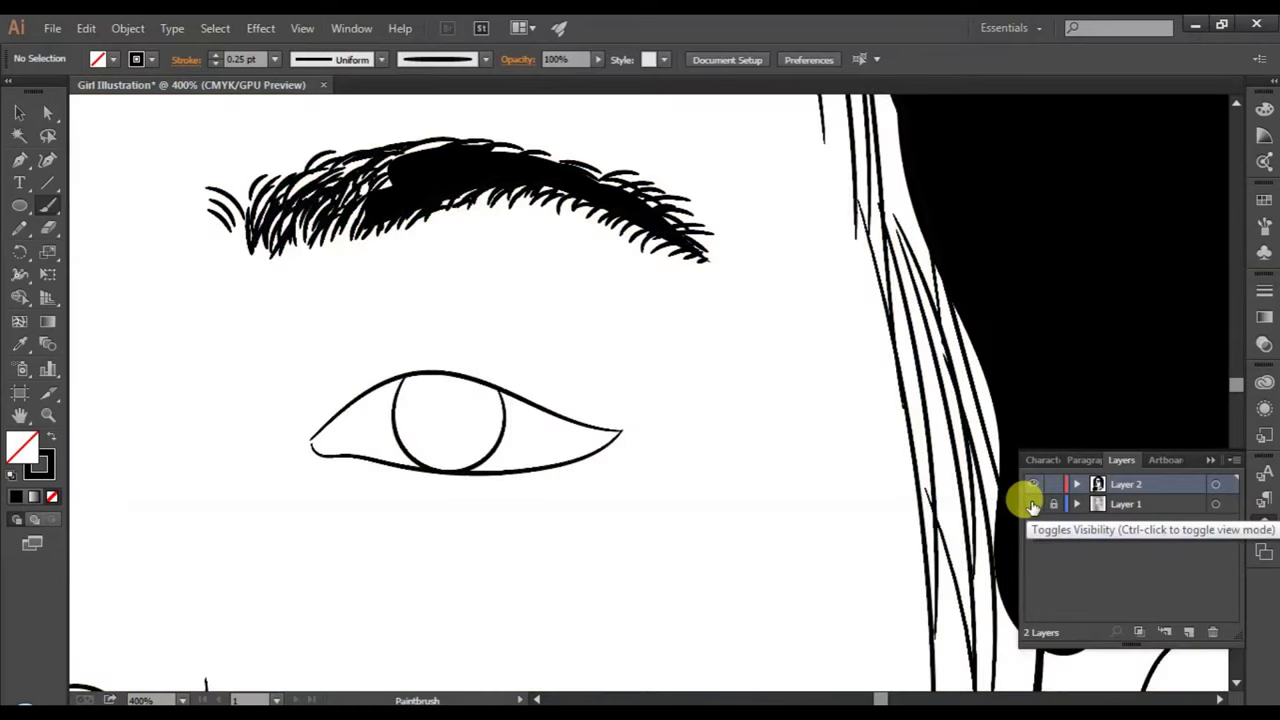
{"action": "left_click", "coordinate": [1033, 504]}
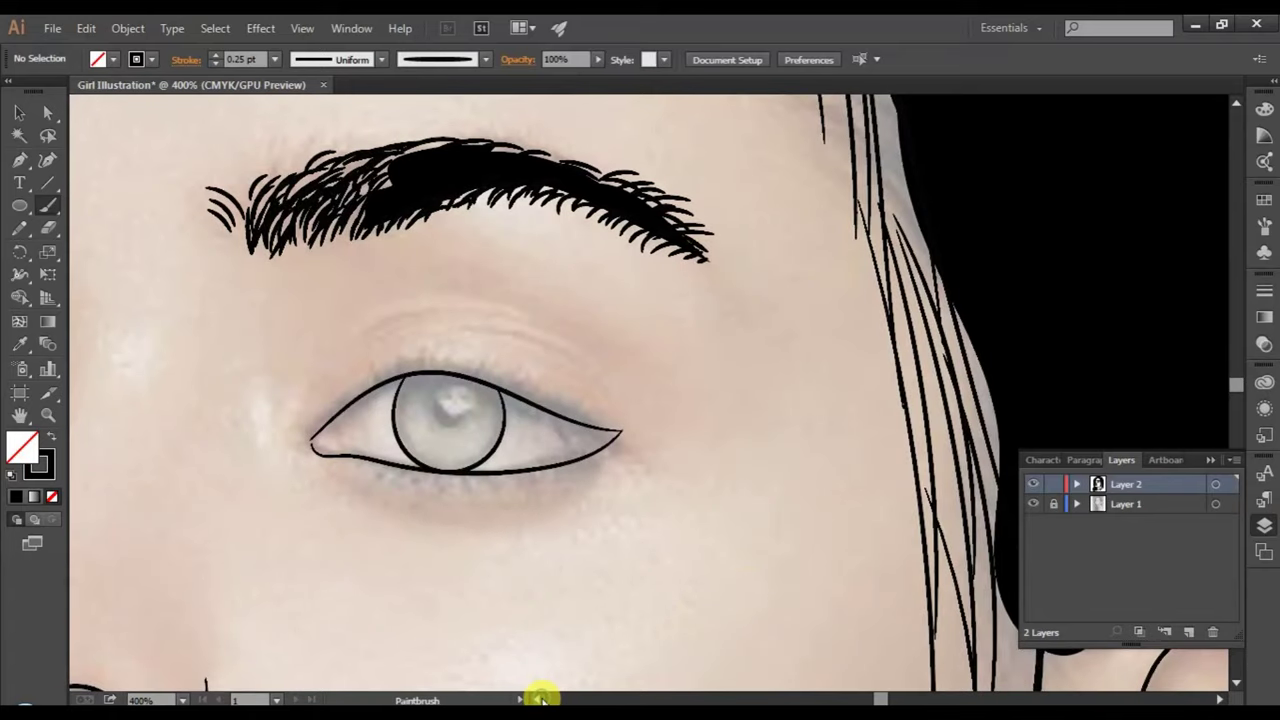
{"action": "left_click", "coordinate": [538, 699]}
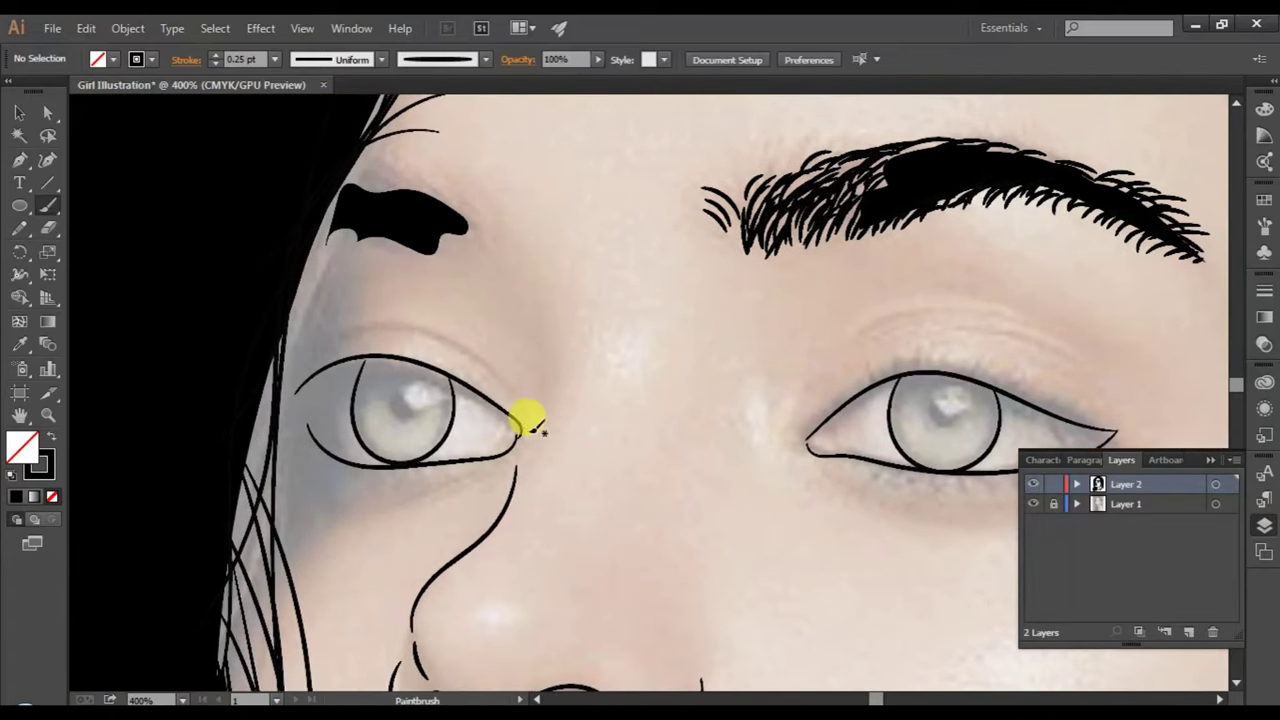
- Paint the left eyebrow's end hairs, solid black body and pointed outer tail
{"action": "scroll", "coordinate": [520, 425], "scroll_direction": "up", "scroll_amount": 2}
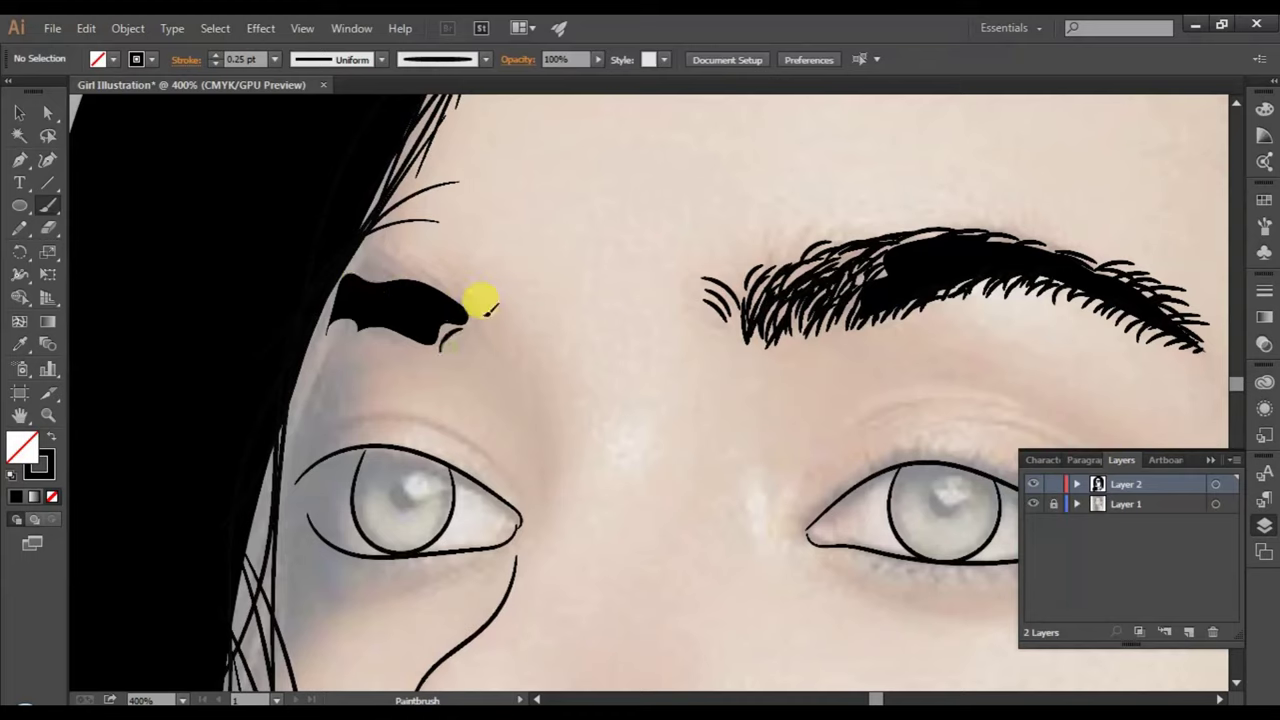
{"action": "mouse_move", "coordinate": [476, 322]}
{"action": "left_mouse_down"}
{"action": "mouse_move", "coordinate": [466, 350]}
{"action": "mouse_move", "coordinate": [490, 354]}
{"action": "left_mouse_up"}
{"action": "mouse_move", "coordinate": [482, 290]}
{"action": "left_mouse_down"}
{"action": "mouse_move", "coordinate": [468, 295]}
{"action": "mouse_move", "coordinate": [497, 326]}
{"action": "mouse_move", "coordinate": [492, 315]}
{"action": "mouse_move", "coordinate": [496, 356]}
{"action": "left_mouse_up"}
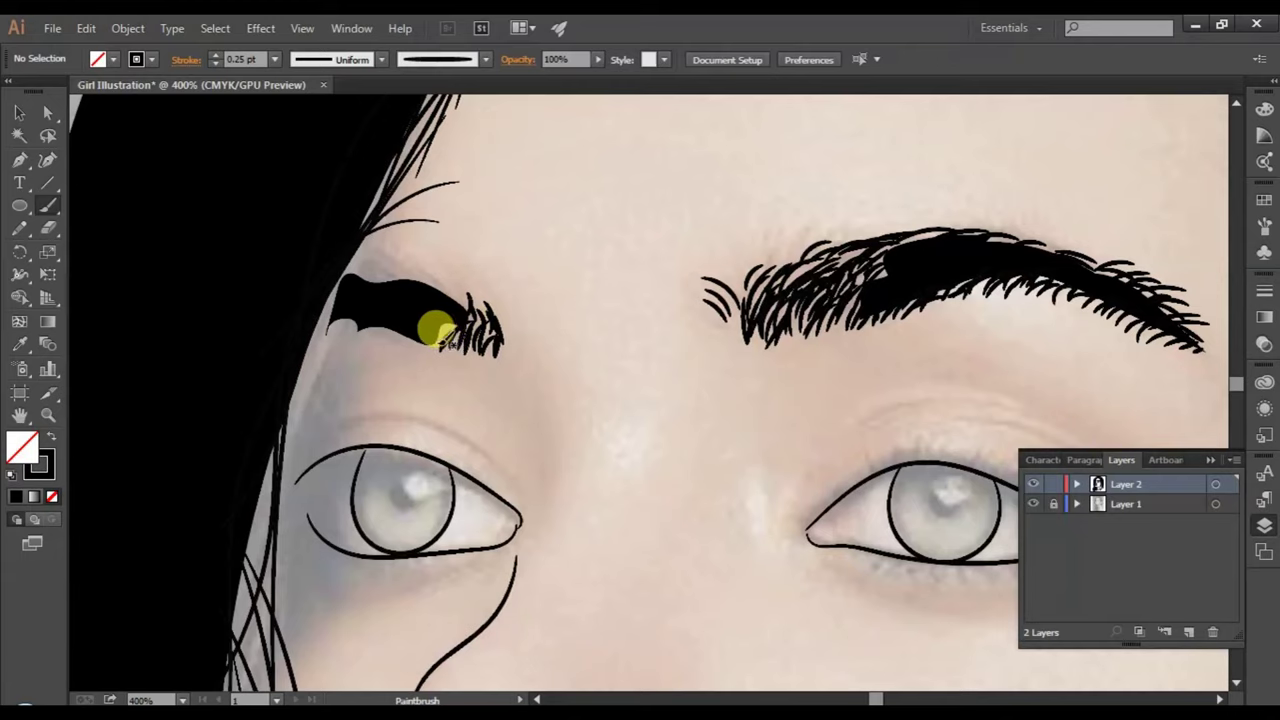
{"action": "mouse_move", "coordinate": [462, 305]}
{"action": "left_mouse_down"}
{"action": "mouse_move", "coordinate": [414, 334]}
{"action": "mouse_move", "coordinate": [428, 314]}
{"action": "mouse_move", "coordinate": [374, 334]}
{"action": "mouse_move", "coordinate": [335, 322]}
{"action": "left_mouse_up"}
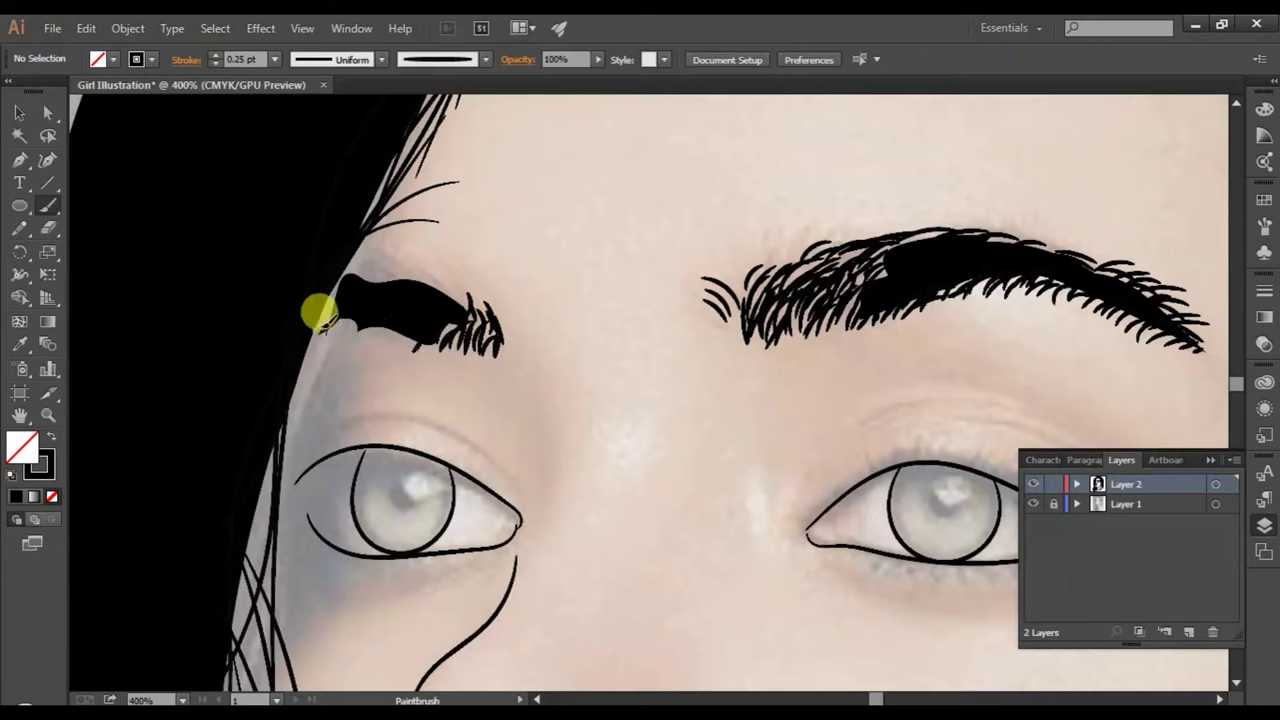
{"action": "mouse_move", "coordinate": [345, 305]}
{"action": "left_mouse_down"}
{"action": "mouse_move", "coordinate": [320, 328]}
{"action": "mouse_move", "coordinate": [424, 342]}
{"action": "mouse_move", "coordinate": [352, 332]}
{"action": "mouse_move", "coordinate": [362, 307]}
{"action": "left_mouse_up"}
{"action": "mouse_move", "coordinate": [354, 335]}
{"action": "left_mouse_down"}
{"action": "mouse_move", "coordinate": [381, 354]}
{"action": "mouse_move", "coordinate": [371, 330]}
{"action": "mouse_move", "coordinate": [389, 335]}
{"action": "mouse_move", "coordinate": [463, 295]}
{"action": "mouse_move", "coordinate": [467, 305]}
{"action": "mouse_move", "coordinate": [425, 265]}
{"action": "mouse_move", "coordinate": [400, 262]}
{"action": "mouse_move", "coordinate": [425, 278]}
{"action": "mouse_move", "coordinate": [394, 263]}
{"action": "mouse_move", "coordinate": [400, 283]}
{"action": "mouse_move", "coordinate": [357, 249]}
{"action": "mouse_move", "coordinate": [437, 320]}
{"action": "mouse_move", "coordinate": [480, 294]}
{"action": "mouse_move", "coordinate": [447, 333]}
{"action": "mouse_move", "coordinate": [443, 306]}
{"action": "mouse_move", "coordinate": [466, 334]}
{"action": "mouse_move", "coordinate": [507, 343]}
{"action": "mouse_move", "coordinate": [509, 303]}
{"action": "mouse_move", "coordinate": [505, 325]}
{"action": "mouse_move", "coordinate": [491, 291]}
{"action": "mouse_move", "coordinate": [491, 334]}
{"action": "mouse_move", "coordinate": [451, 346]}
{"action": "mouse_move", "coordinate": [443, 320]}
{"action": "mouse_move", "coordinate": [451, 337]}
{"action": "mouse_move", "coordinate": [429, 346]}
{"action": "mouse_move", "coordinate": [470, 312]}
{"action": "mouse_move", "coordinate": [423, 346]}
{"action": "mouse_move", "coordinate": [446, 314]}
{"action": "mouse_move", "coordinate": [394, 343]}
{"action": "mouse_move", "coordinate": [430, 322]}
{"action": "mouse_move", "coordinate": [371, 334]}
{"action": "mouse_move", "coordinate": [471, 320]}
{"action": "mouse_move", "coordinate": [457, 351]}
{"action": "mouse_move", "coordinate": [465, 305]}
{"action": "mouse_move", "coordinate": [443, 337]}
{"action": "mouse_move", "coordinate": [449, 294]}
{"action": "left_mouse_up"}
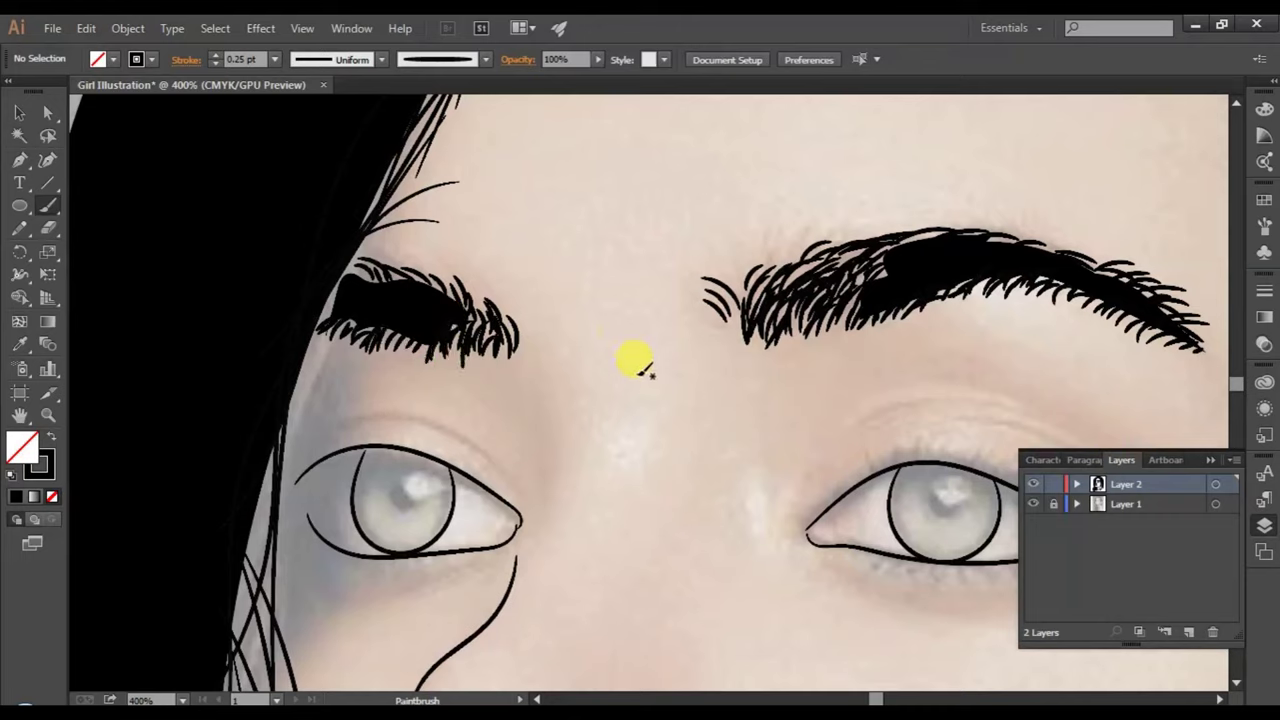
{"action": "scroll", "coordinate": [640, 368], "scroll_direction": "down", "scroll_amount": 2}
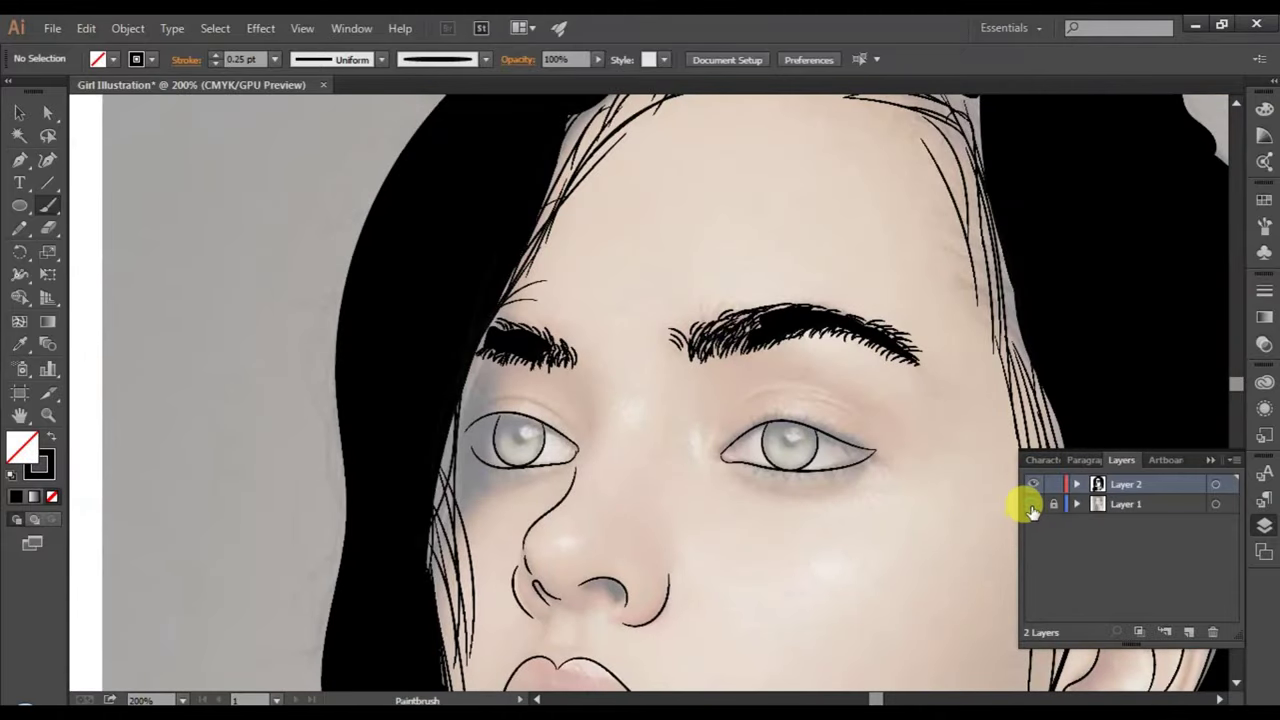
- Hide the reference photo and add strokes thickening the left eyebrow's body and inner end
{"action": "left_click", "coordinate": [1032, 505]}
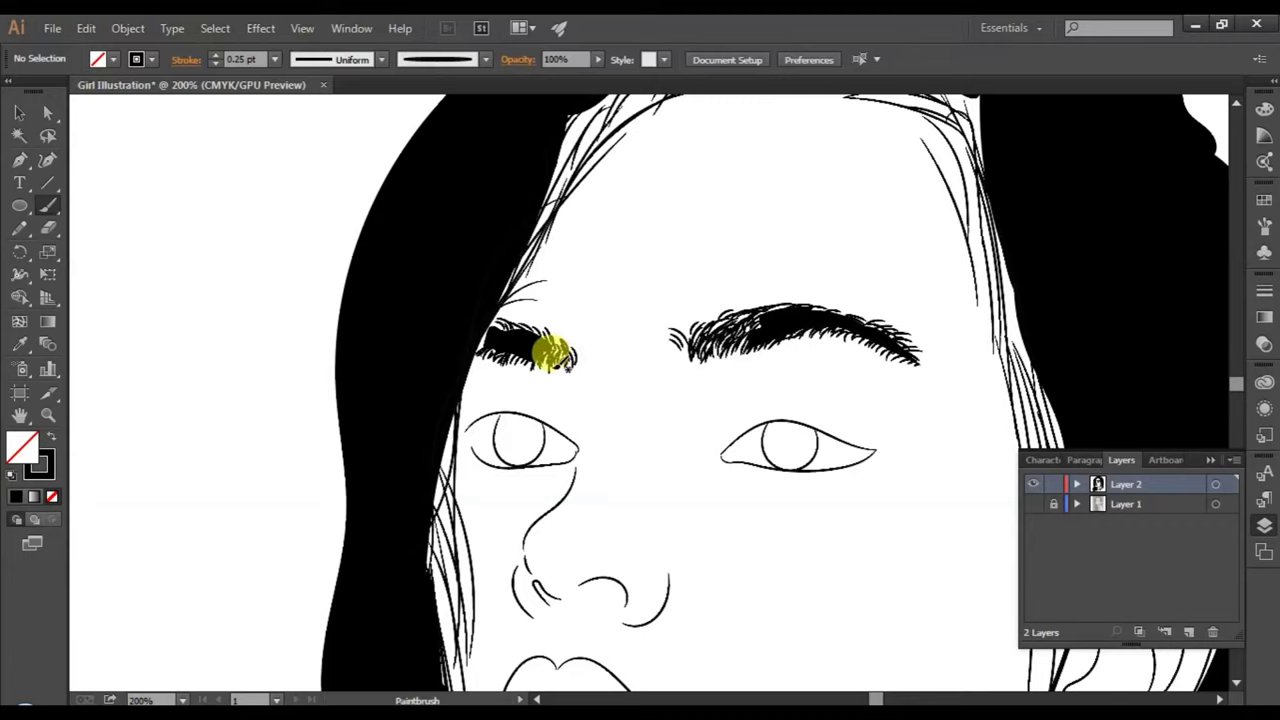
{"action": "left_click_drag", "start_coordinate": [552, 322], "coordinate": [574, 338]}
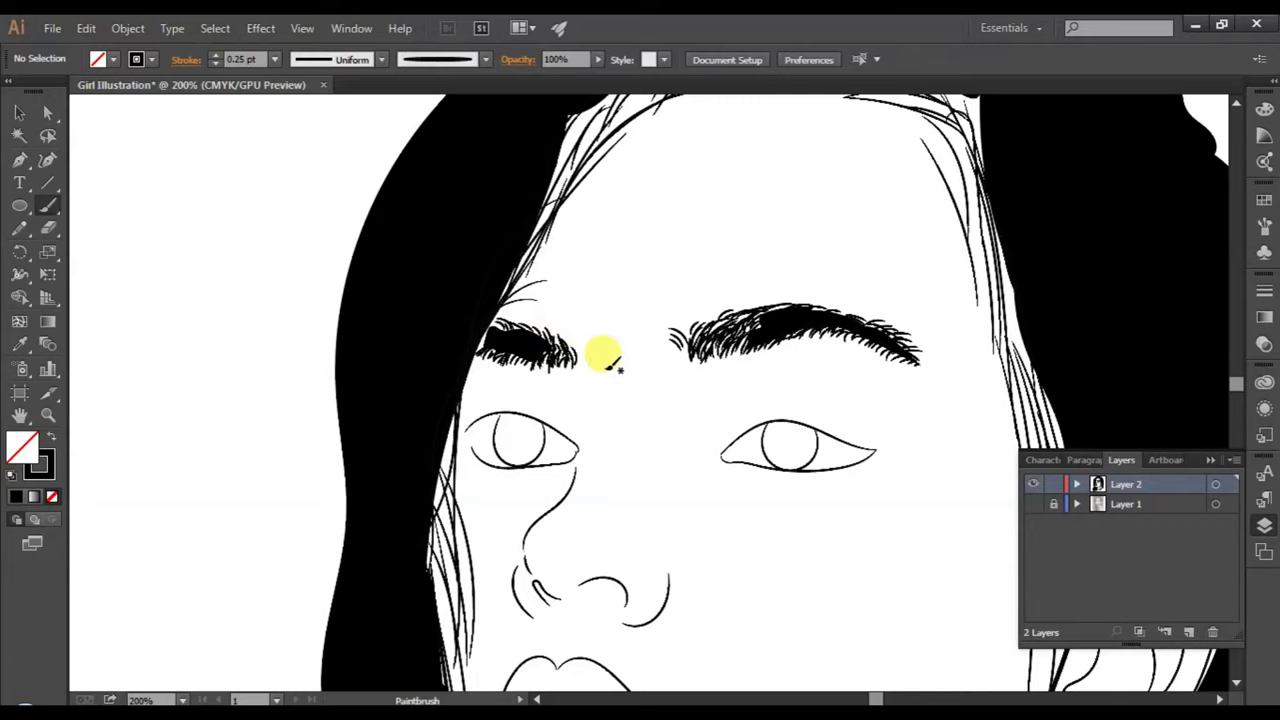
{"action": "scroll", "coordinate": [600, 378], "scroll_direction": "up", "scroll_amount": 1}
{"action": "mouse_move", "coordinate": [484, 318]}
{"action": "left_mouse_down"}
{"action": "mouse_move", "coordinate": [415, 313]}
{"action": "mouse_move", "coordinate": [443, 271]}
{"action": "mouse_move", "coordinate": [414, 303]}
{"action": "mouse_move", "coordinate": [517, 346]}
{"action": "mouse_move", "coordinate": [457, 340]}
{"action": "mouse_move", "coordinate": [491, 331]}
{"action": "mouse_move", "coordinate": [455, 340]}
{"action": "mouse_move", "coordinate": [480, 343]}
{"action": "mouse_move", "coordinate": [474, 320]}
{"action": "mouse_move", "coordinate": [486, 349]}
{"action": "mouse_move", "coordinate": [489, 322]}
{"action": "mouse_move", "coordinate": [491, 349]}
{"action": "mouse_move", "coordinate": [509, 320]}
{"action": "mouse_move", "coordinate": [509, 349]}
{"action": "mouse_move", "coordinate": [522, 318]}
{"action": "mouse_move", "coordinate": [500, 349]}
{"action": "mouse_move", "coordinate": [514, 323]}
{"action": "mouse_move", "coordinate": [527, 345]}
{"action": "left_mouse_up"}
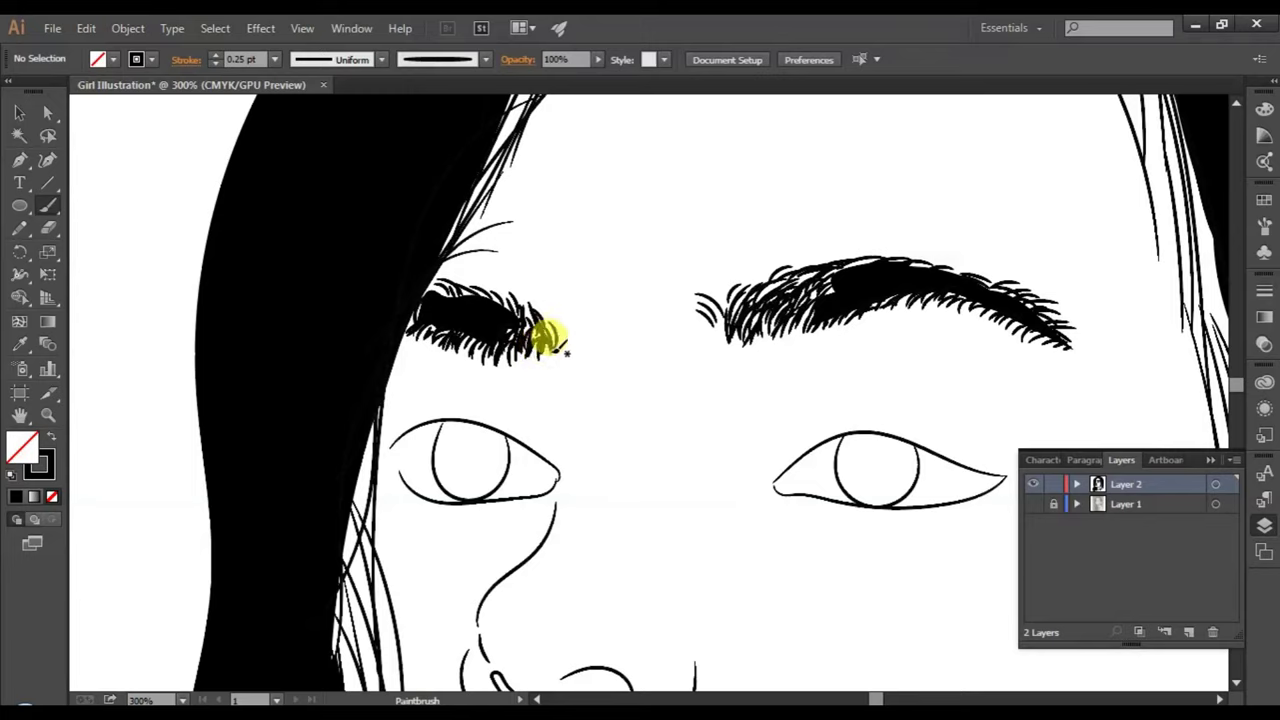
{"action": "mouse_move", "coordinate": [556, 318]}
{"action": "left_mouse_down"}
{"action": "mouse_move", "coordinate": [543, 286]}
{"action": "mouse_move", "coordinate": [543, 357]}
{"action": "left_mouse_up"}
{"action": "left_click_drag", "start_coordinate": [531, 314], "coordinate": [537, 370]}
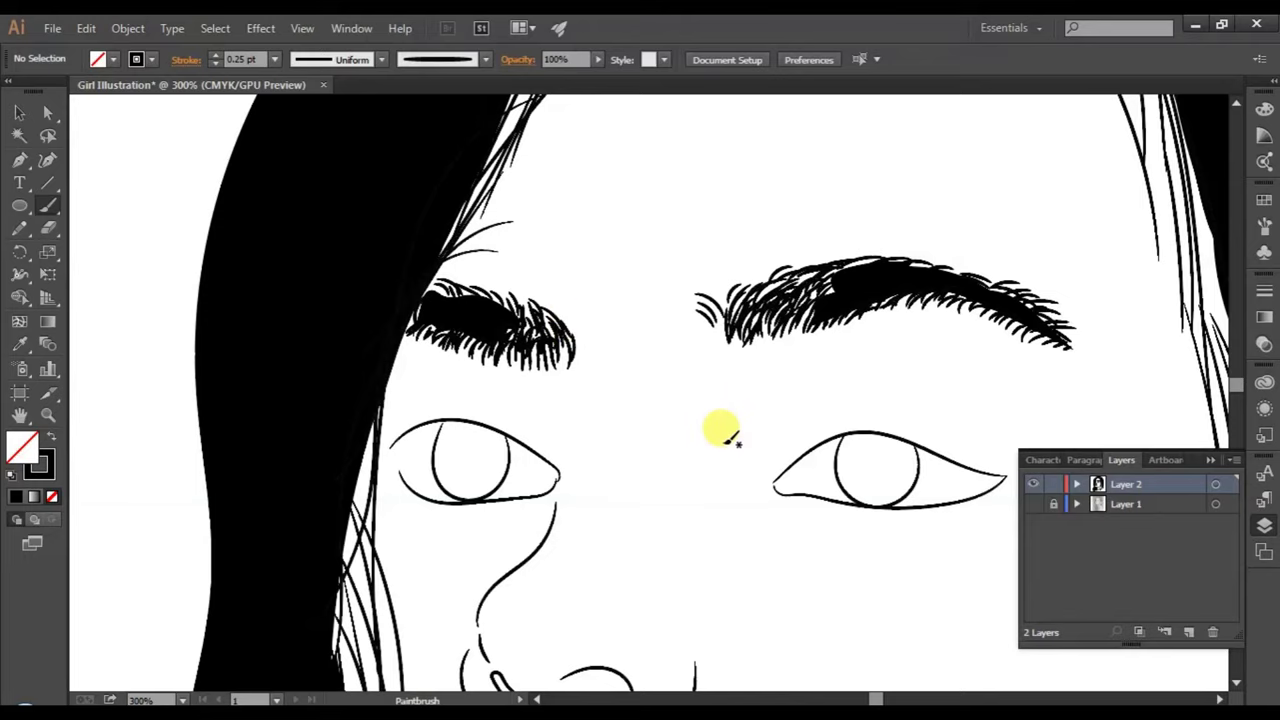
- Show the reference photo layer again and zoom in on the right eye
{"action": "scroll", "coordinate": [717, 446], "scroll_direction": "down", "scroll_amount": 3}
{"action": "scroll", "coordinate": [717, 446], "scroll_direction": "down", "scroll_amount": 2}
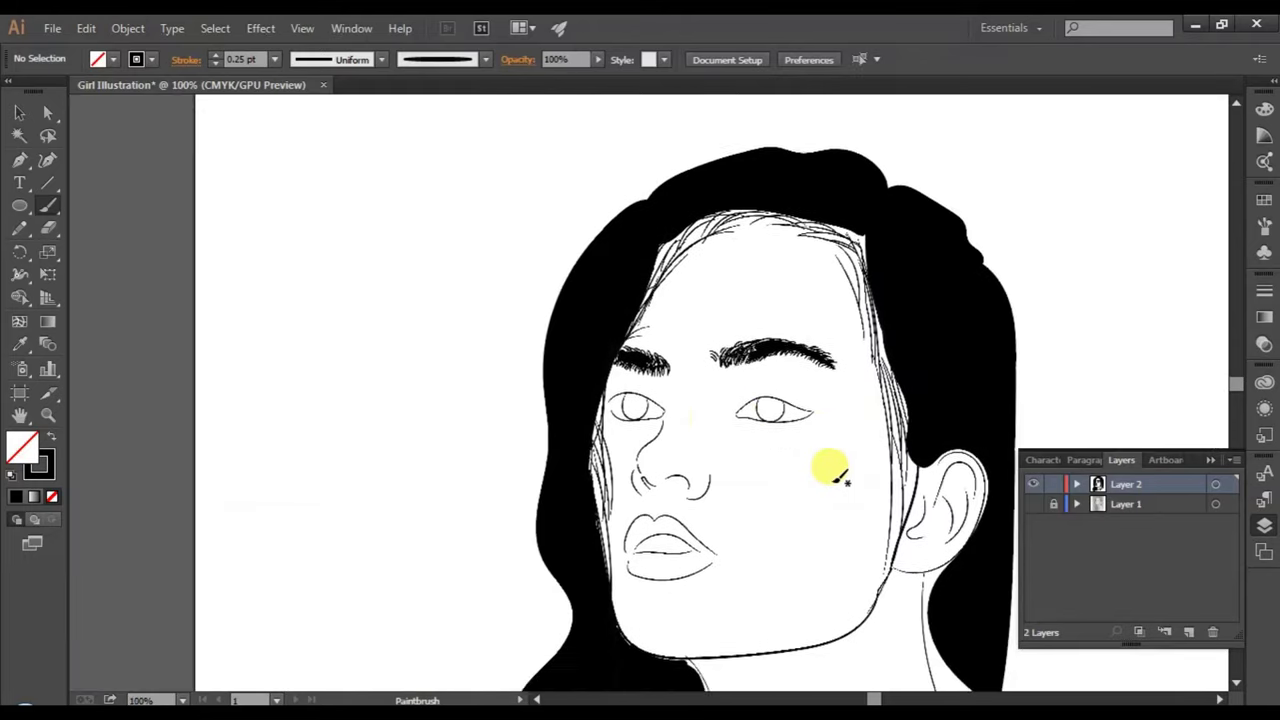
{"action": "scroll", "coordinate": [829, 466], "scroll_direction": "down", "scroll_amount": 2}
{"action": "scroll", "coordinate": [829, 466], "scroll_direction": "down", "scroll_amount": 2}
{"action": "scroll", "coordinate": [836, 478], "scroll_direction": "down", "scroll_amount": 2}
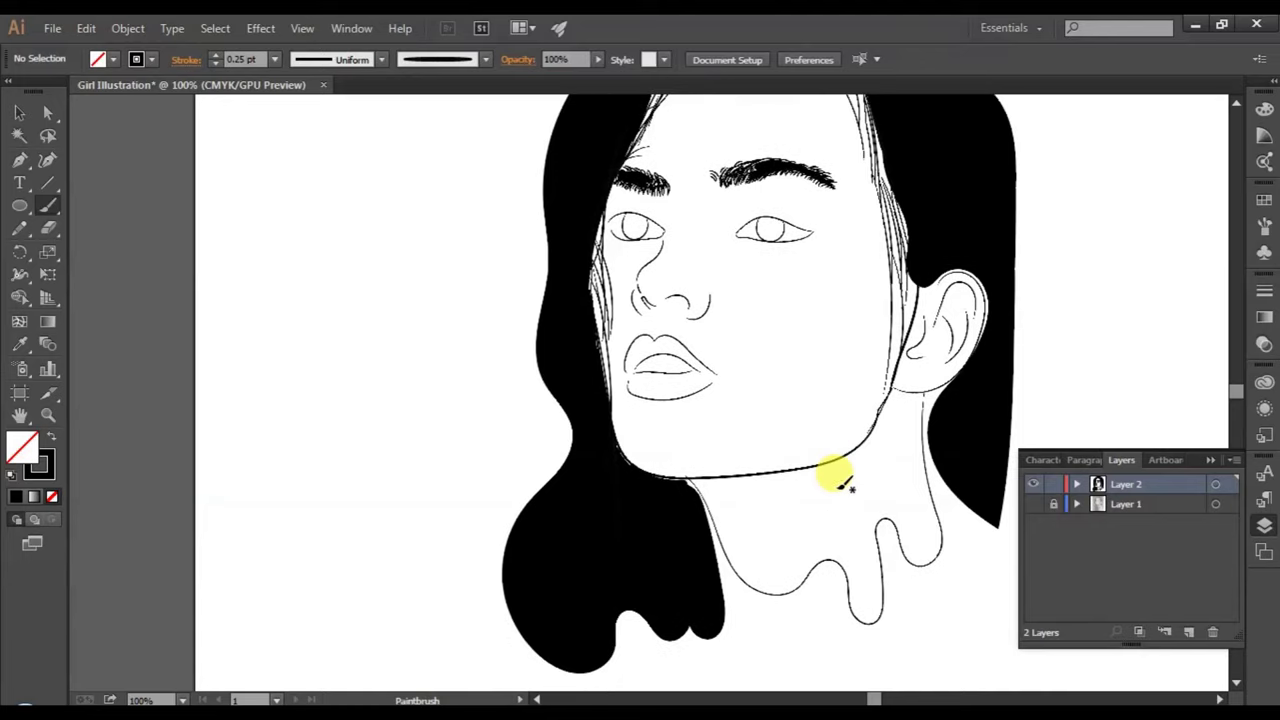
{"action": "left_click", "coordinate": [1033, 504]}
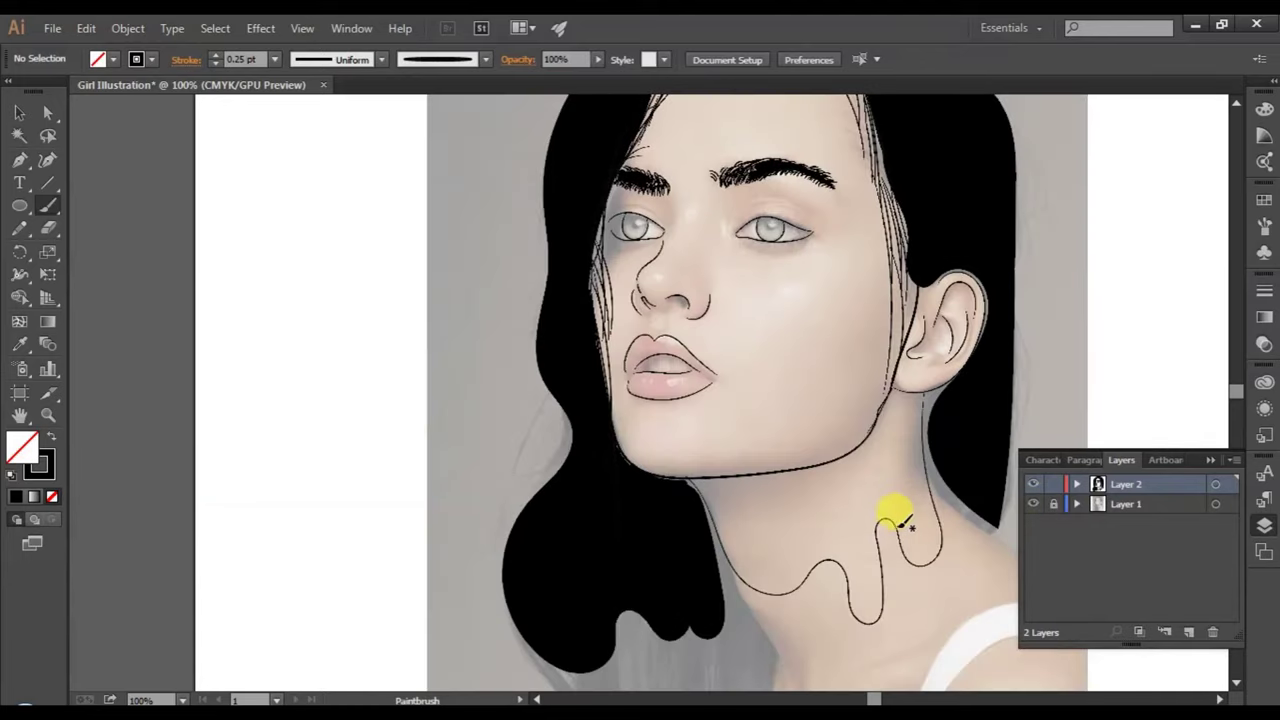
{"action": "scroll", "coordinate": [855, 512], "scroll_direction": "up", "scroll_amount": 1}
{"action": "scroll", "coordinate": [850, 515], "scroll_direction": "up", "scroll_amount": 1}
{"action": "scroll", "coordinate": [780, 505], "scroll_direction": "up", "scroll_amount": 2}
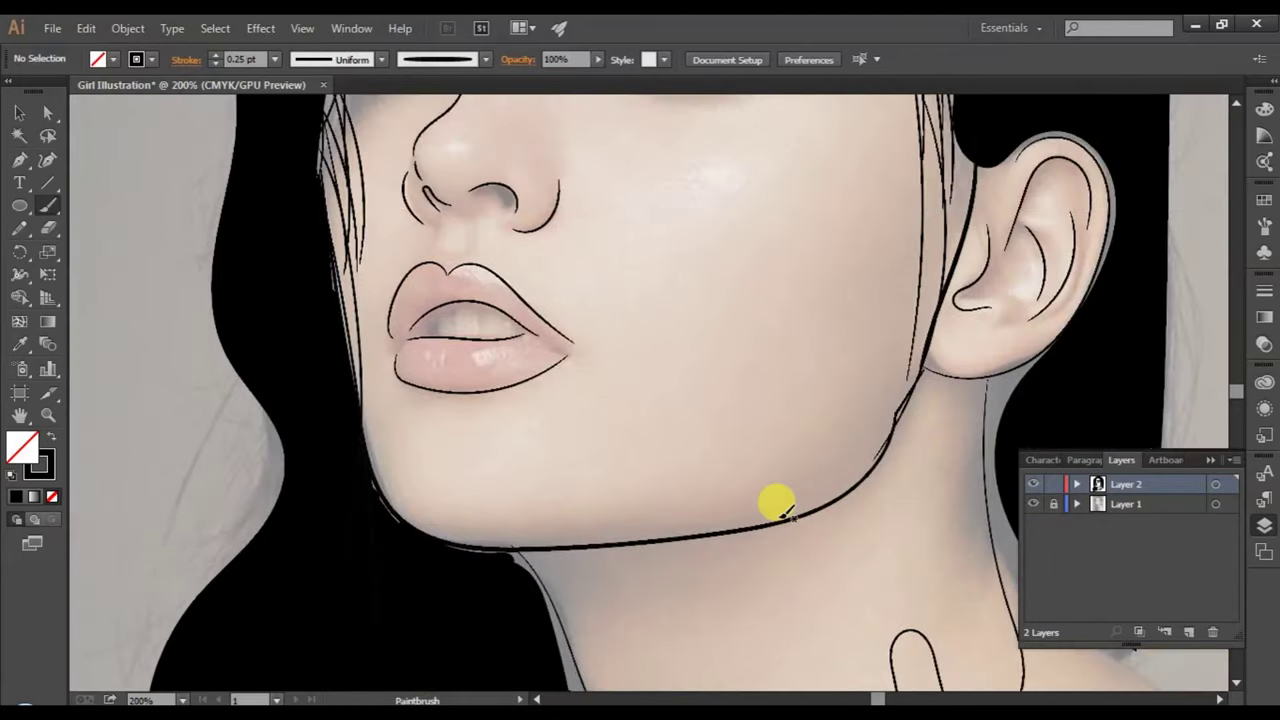
{"action": "scroll", "coordinate": [777, 509], "scroll_direction": "up", "scroll_amount": 3}
{"action": "scroll", "coordinate": [700, 495], "scroll_direction": "up", "scroll_amount": 2}
{"action": "scroll", "coordinate": [682, 505], "scroll_direction": "up", "scroll_amount": 1}
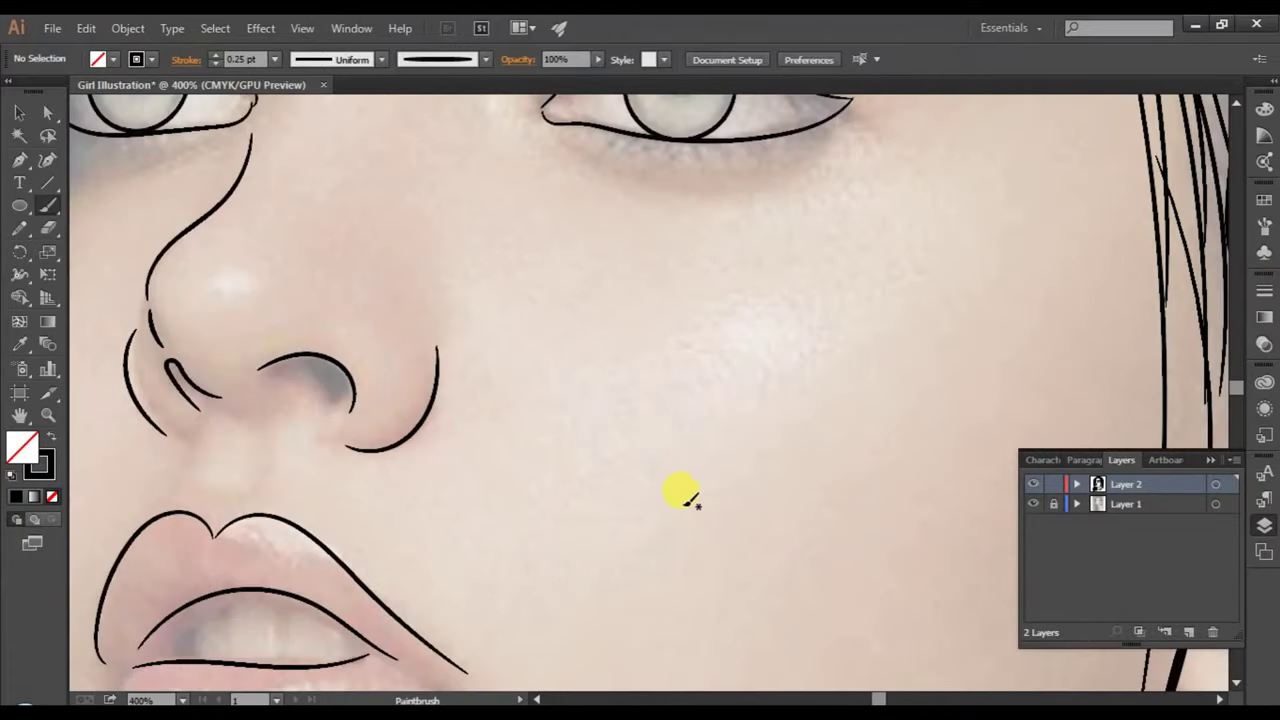
{"action": "scroll", "coordinate": [771, 537], "scroll_direction": "up", "scroll_amount": 2}
{"action": "scroll", "coordinate": [771, 537], "scroll_direction": "up", "scroll_amount": 1}
{"action": "scroll", "coordinate": [780, 530], "scroll_direction": "up", "scroll_amount": 2}
{"action": "scroll", "coordinate": [790, 522], "scroll_direction": "up", "scroll_amount": 1}
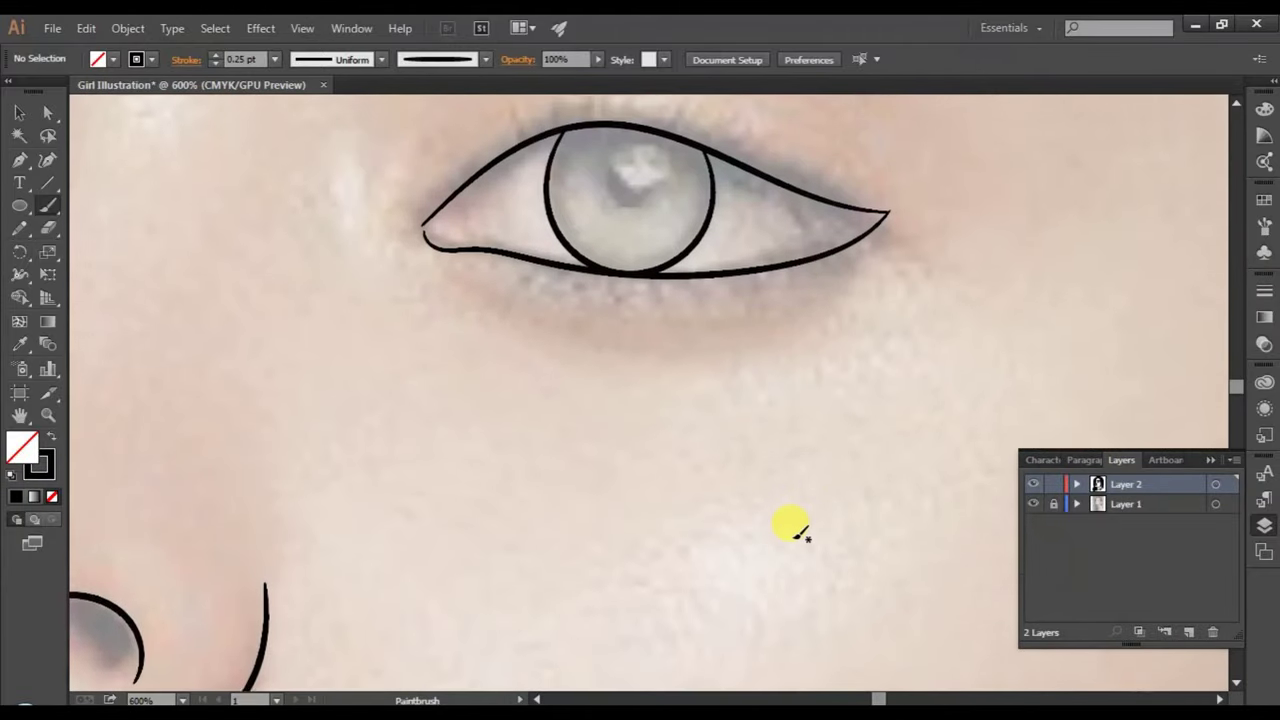
{"action": "scroll", "coordinate": [794, 523], "scroll_direction": "up", "scroll_amount": 2}
{"action": "scroll", "coordinate": [794, 523], "scroll_direction": "up", "scroll_amount": 1}
{"action": "scroll", "coordinate": [794, 523], "scroll_direction": "up", "scroll_amount": 1}
{"action": "scroll", "coordinate": [794, 523], "scroll_direction": "up", "scroll_amount": 1}
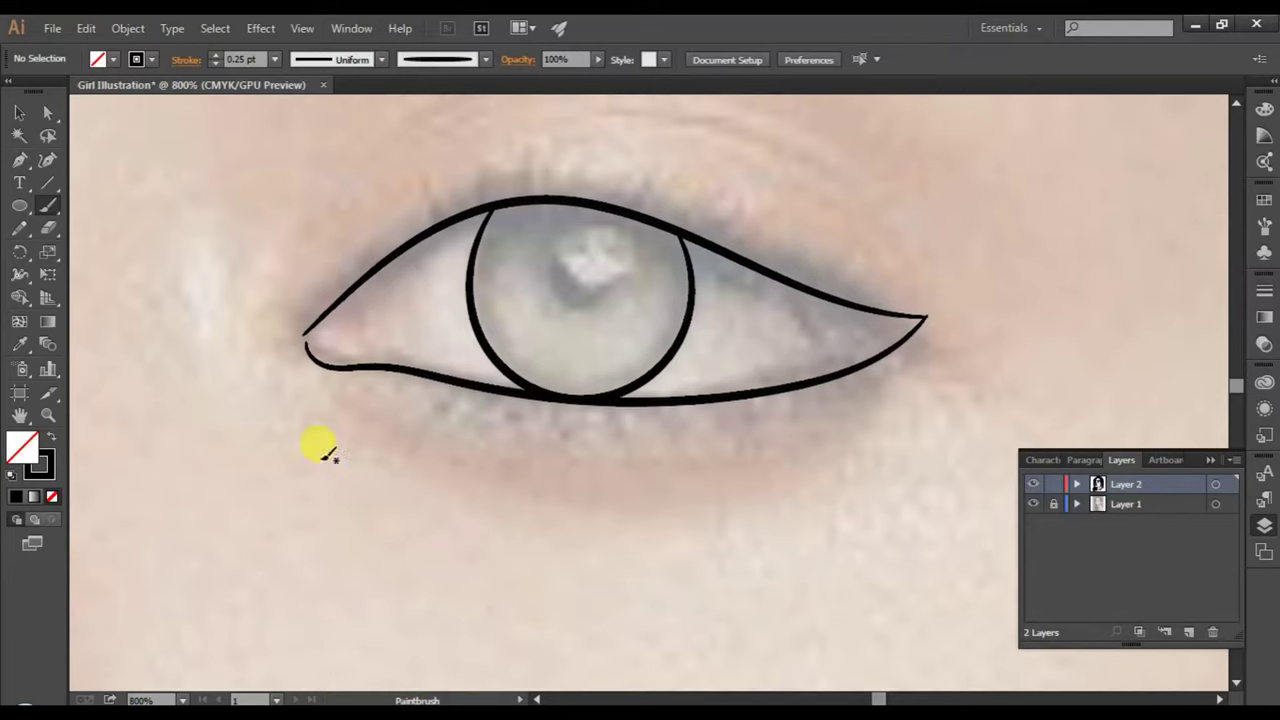
- Trace the right eye's iris with the Pencil from the upper lid around its lower edge
{"action": "left_click", "coordinate": [19, 228]}
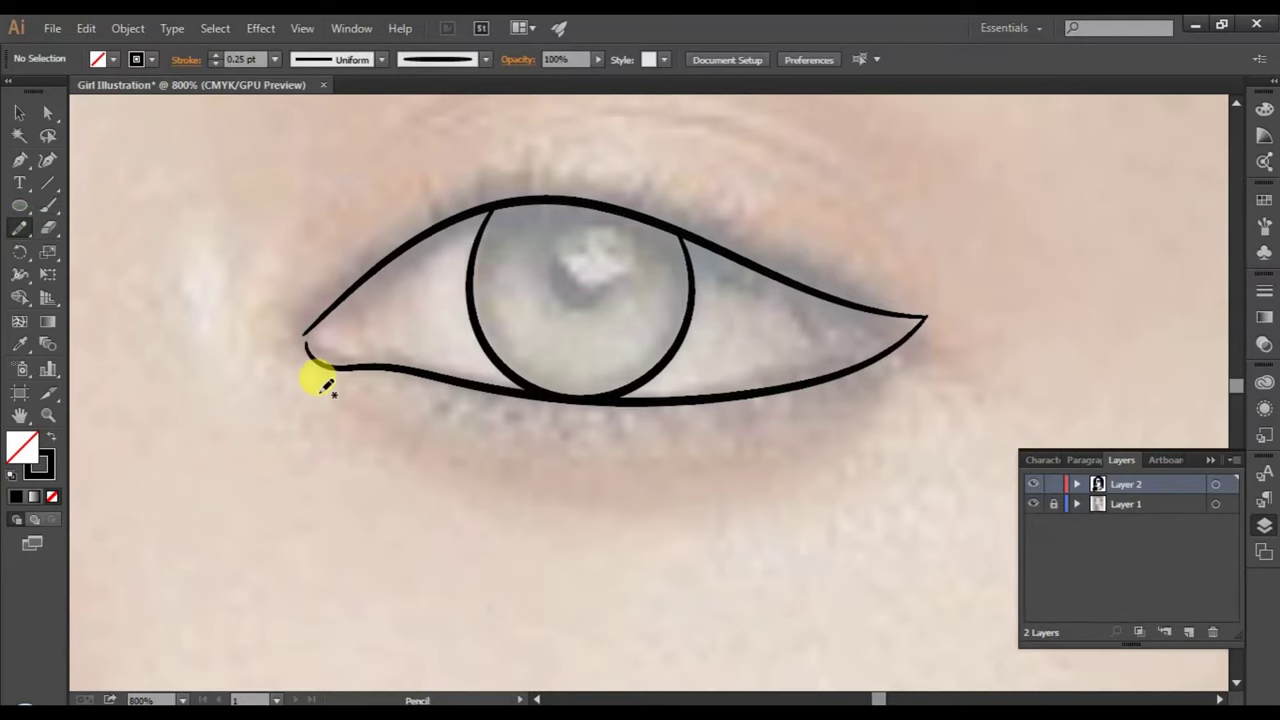
{"action": "scroll", "coordinate": [697, 592], "scroll_direction": "up", "scroll_amount": 1}
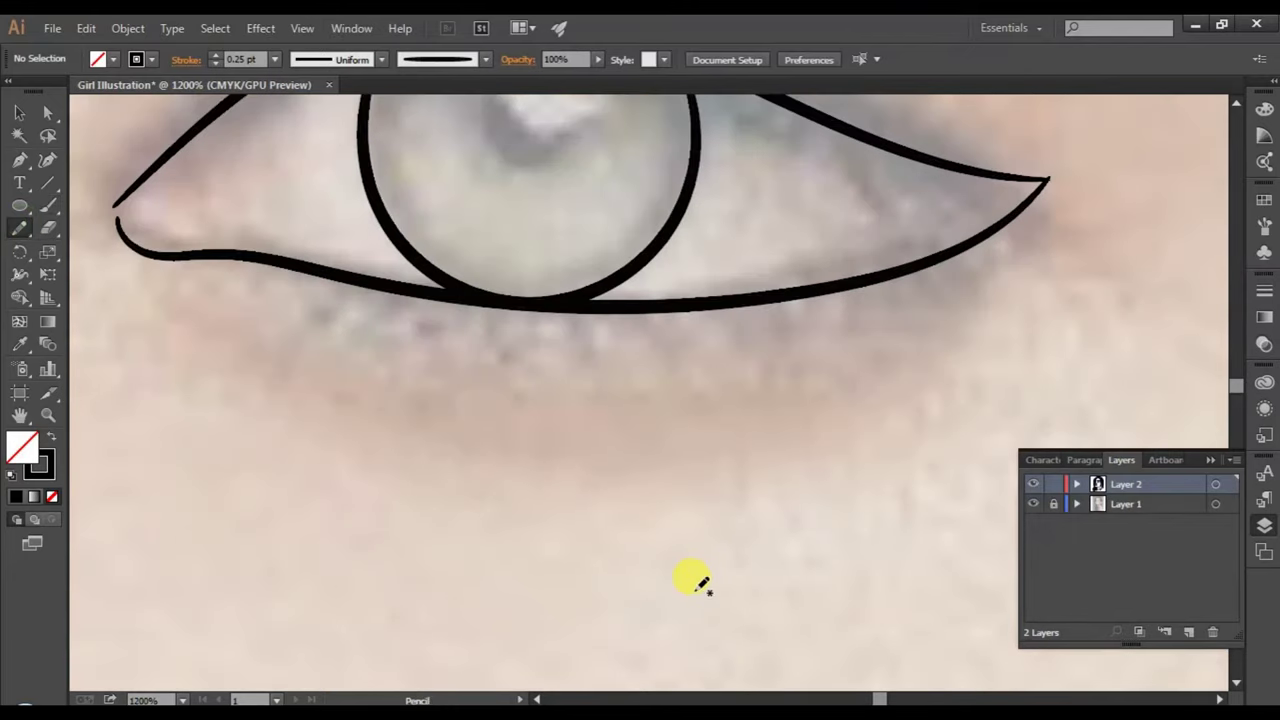
{"action": "scroll", "coordinate": [693, 580], "scroll_direction": "up", "scroll_amount": 1}
{"action": "scroll", "coordinate": [640, 560], "scroll_direction": "up", "scroll_amount": 1}
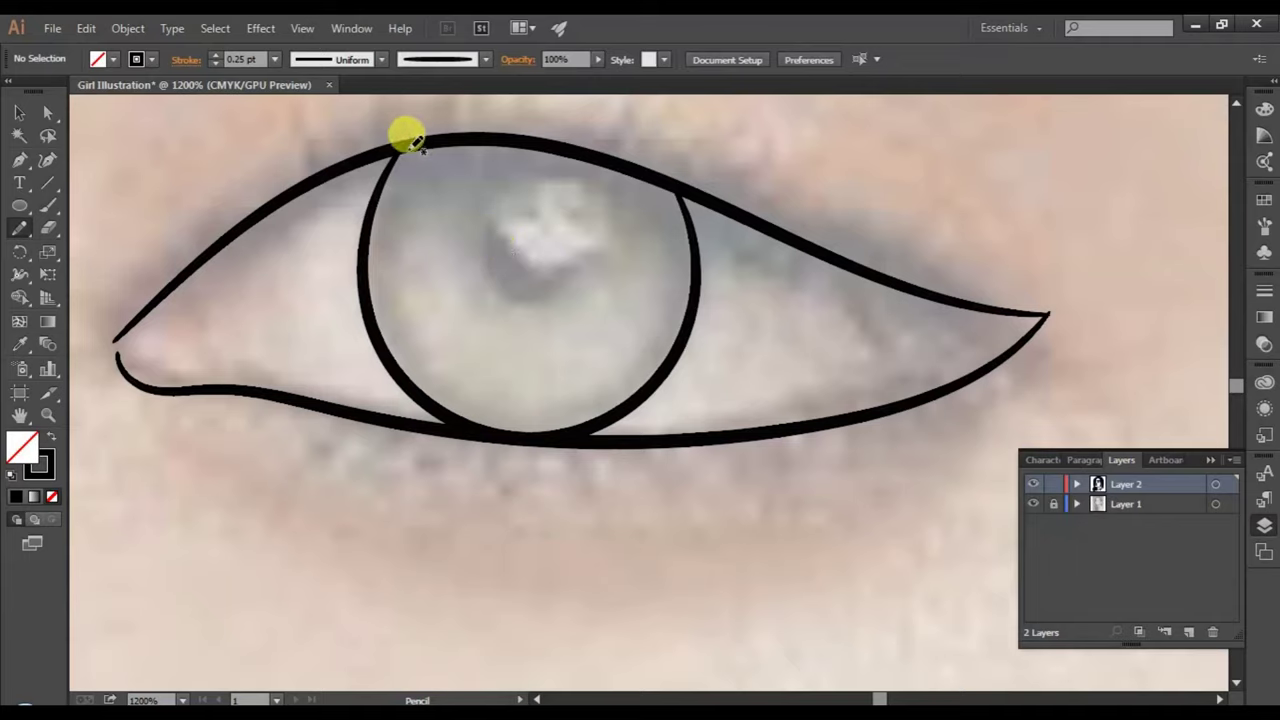
{"action": "left_click_drag", "start_coordinate": [396, 164], "coordinate": [383, 192]}
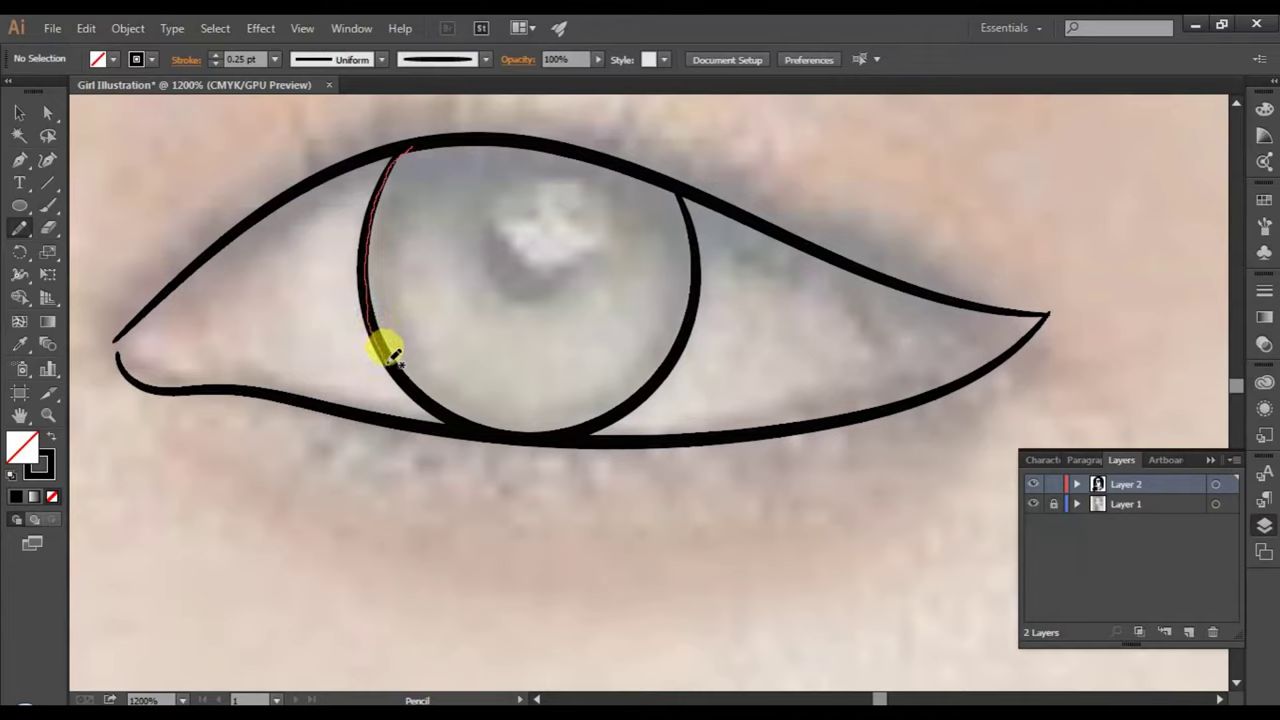
{"action": "left_click_drag", "start_coordinate": [400, 370], "coordinate": [466, 416]}
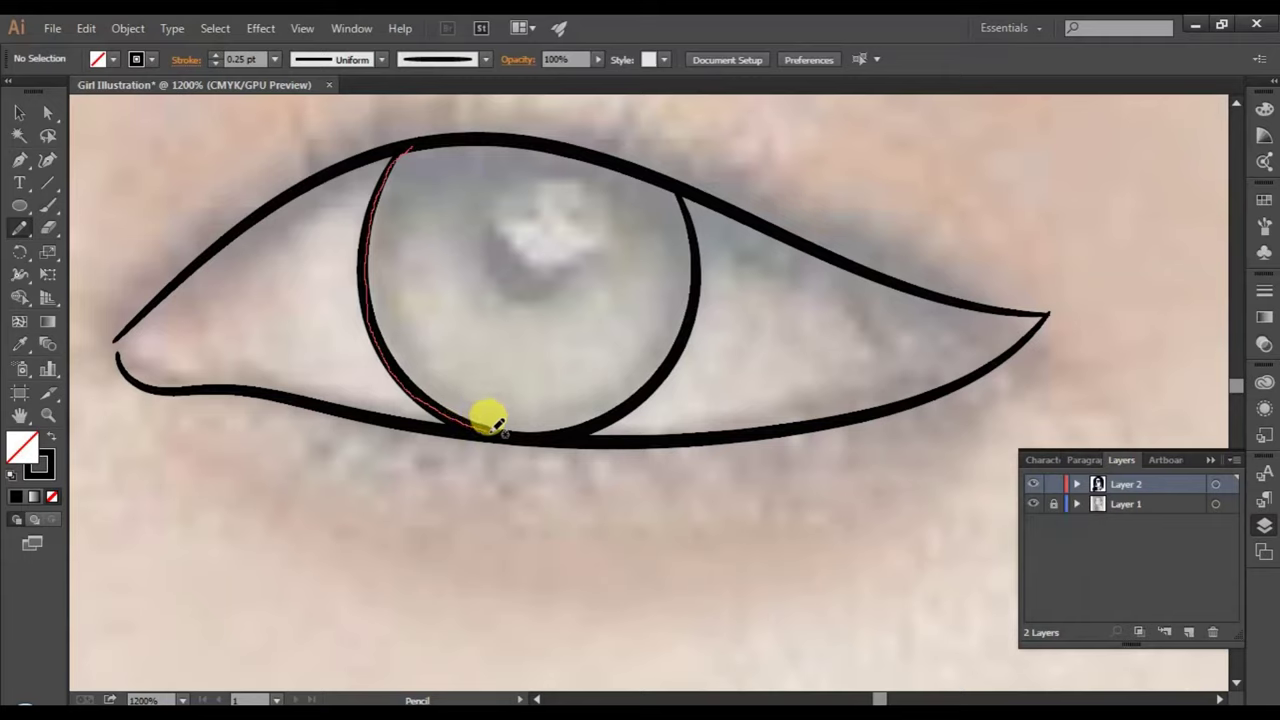
{"action": "mouse_move", "coordinate": [510, 428]}
{"action": "left_mouse_down"}
{"action": "mouse_move", "coordinate": [592, 425]}
{"action": "mouse_move", "coordinate": [634, 392]}
{"action": "mouse_move", "coordinate": [690, 336]}
{"action": "mouse_move", "coordinate": [699, 275]}
{"action": "left_mouse_up"}
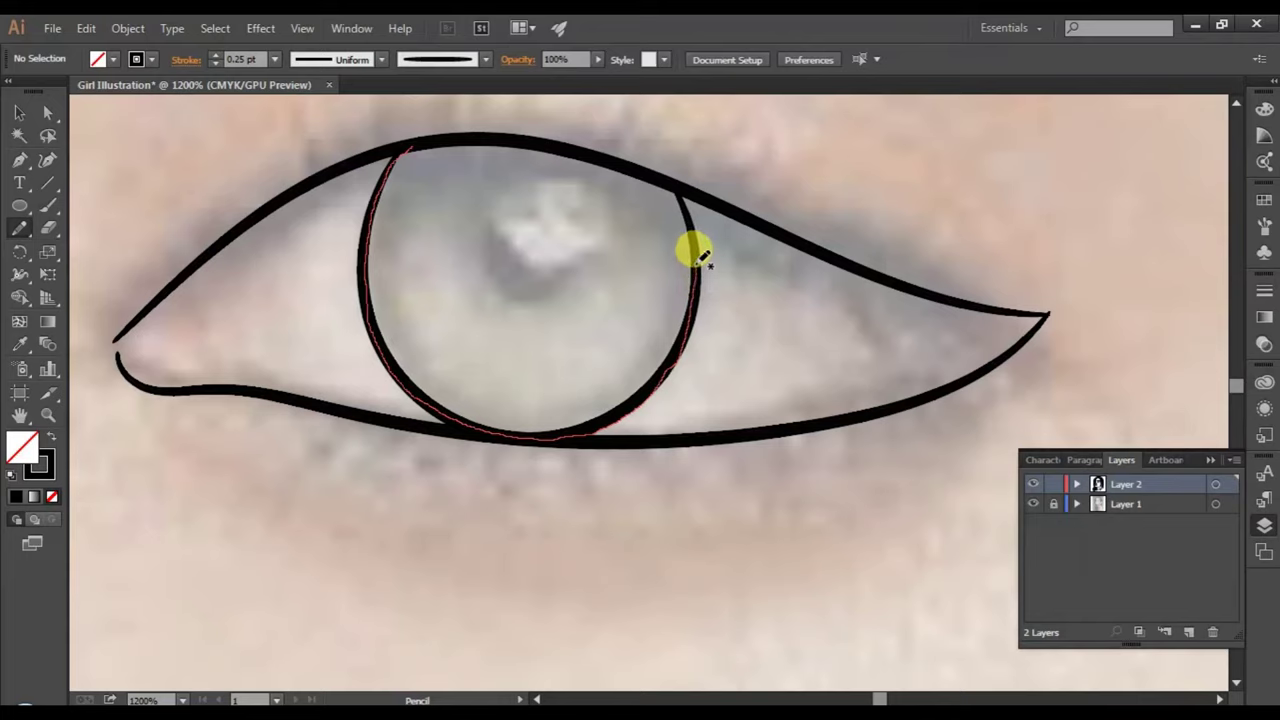
- Close the iris outline up its right side and fill it solid black
{"action": "mouse_move", "coordinate": [694, 242]}
{"action": "left_mouse_down"}
{"action": "mouse_move", "coordinate": [689, 191]}
{"action": "mouse_move", "coordinate": [654, 161]}
{"action": "mouse_move", "coordinate": [560, 129]}
{"action": "mouse_move", "coordinate": [424, 126]}
{"action": "left_mouse_up"}
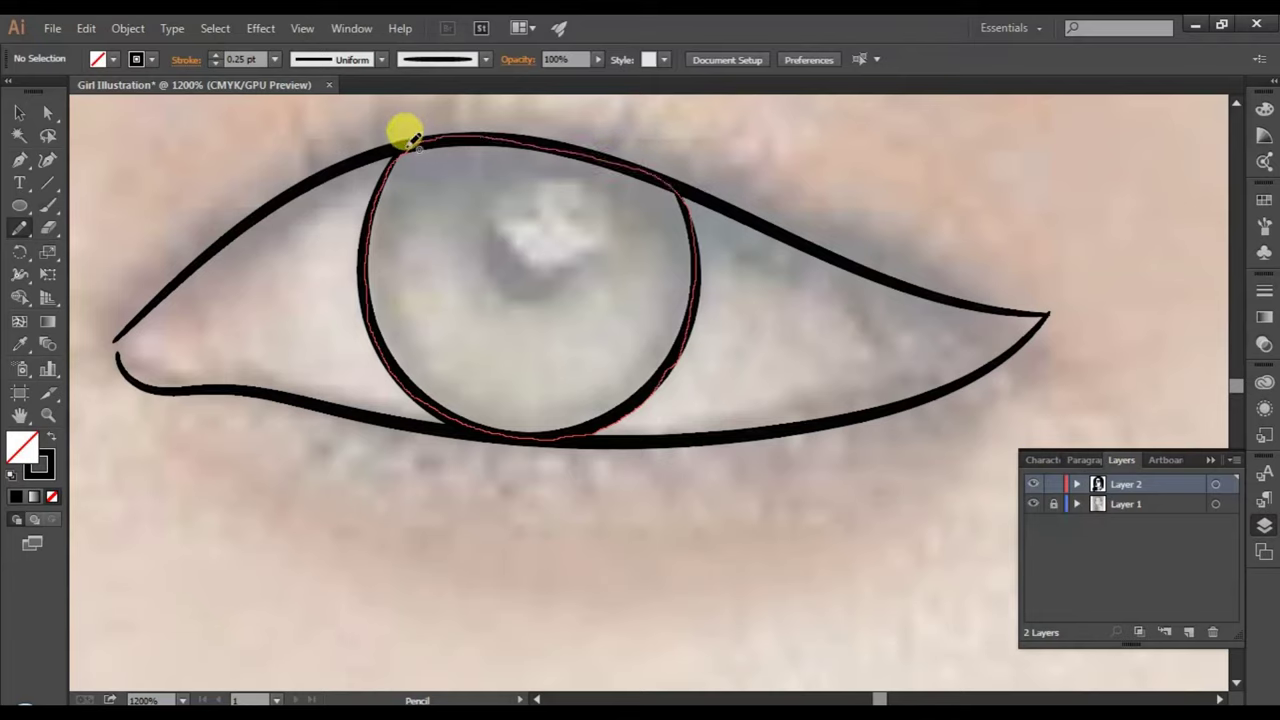
{"action": "left_click_drag", "start_coordinate": [406, 133], "coordinate": [500, 122]}
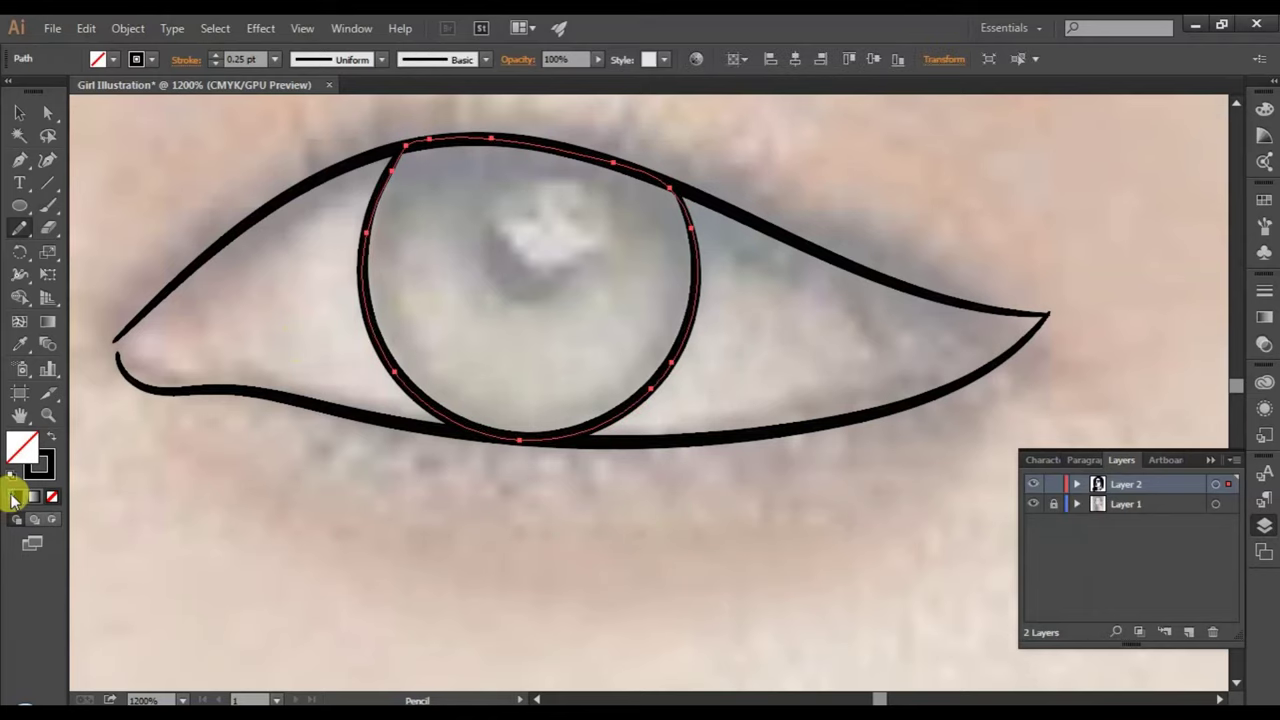
{"action": "left_click", "coordinate": [15, 498]}
{"action": "left_click", "coordinate": [19, 113]}
{"action": "left_click", "coordinate": [254, 518]}
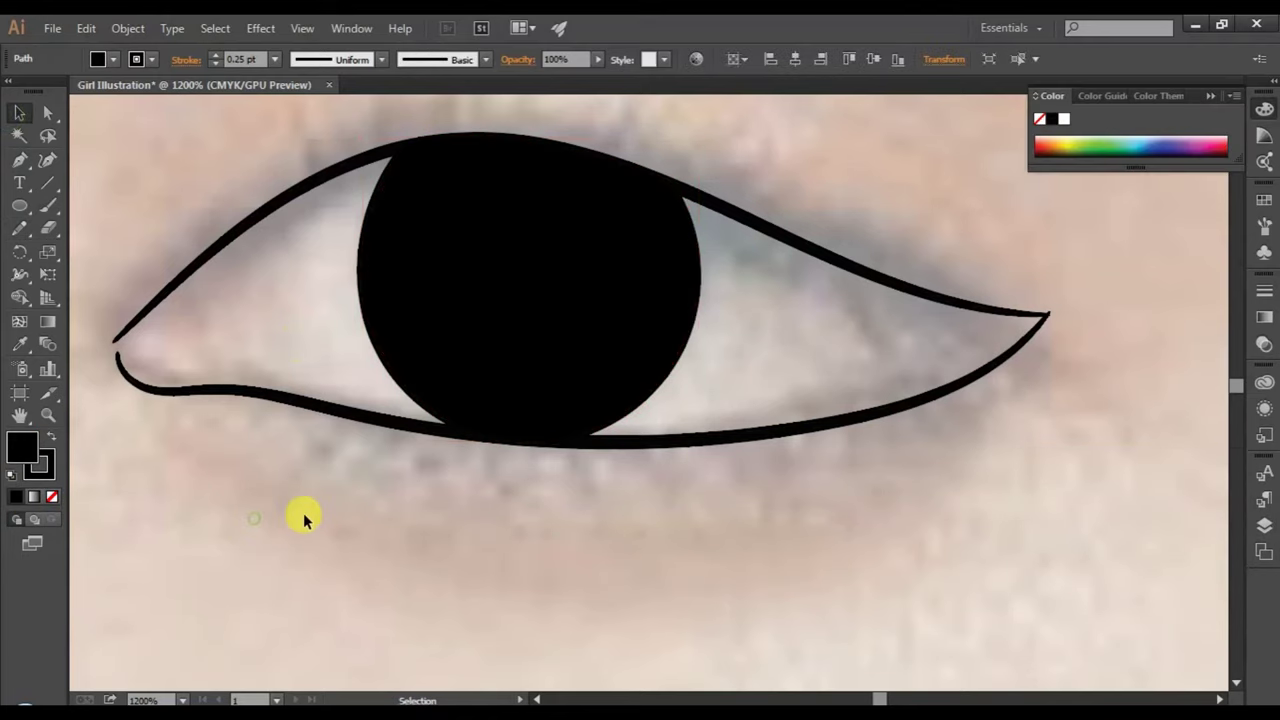
{"action": "scroll", "coordinate": [426, 565], "scroll_direction": "down", "scroll_amount": 3}
- Pan and zoom the view to bring the hair and left eye into view
{"action": "scroll", "coordinate": [426, 565], "scroll_direction": "down", "scroll_amount": 3}
{"action": "scroll", "coordinate": [426, 565], "scroll_direction": "down", "scroll_amount": 3}
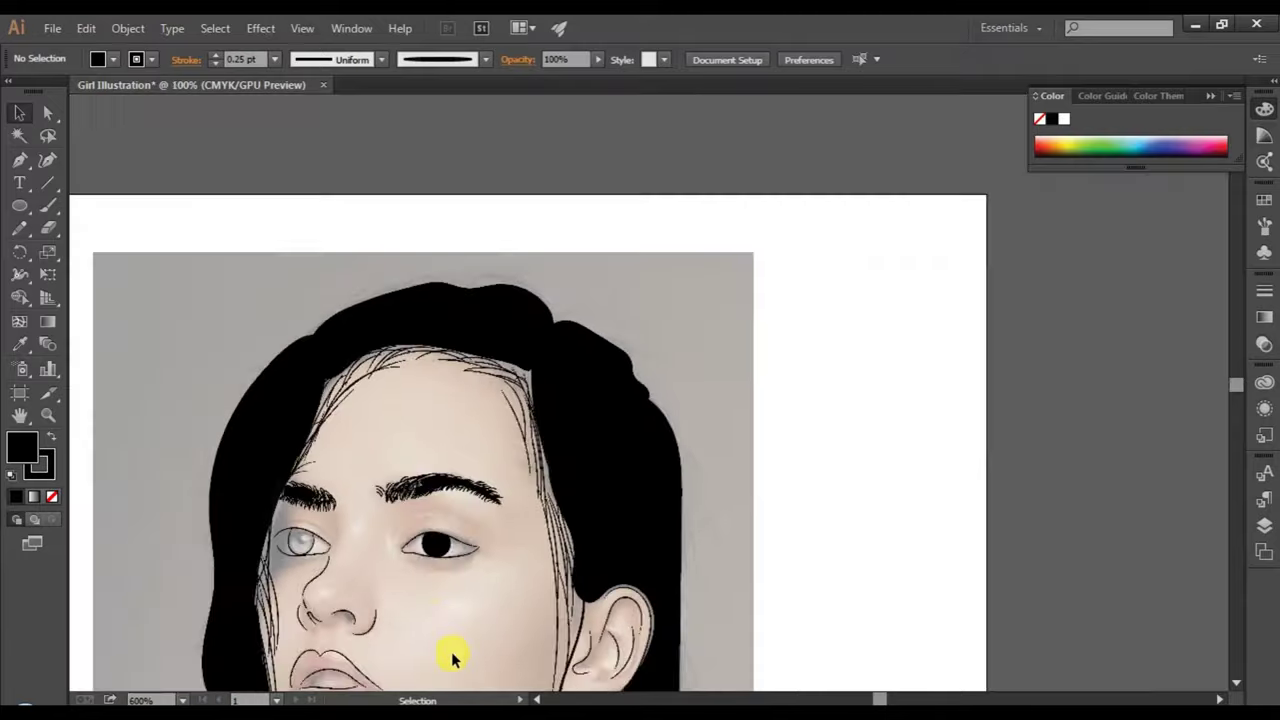
{"action": "left_click", "coordinate": [536, 699]}
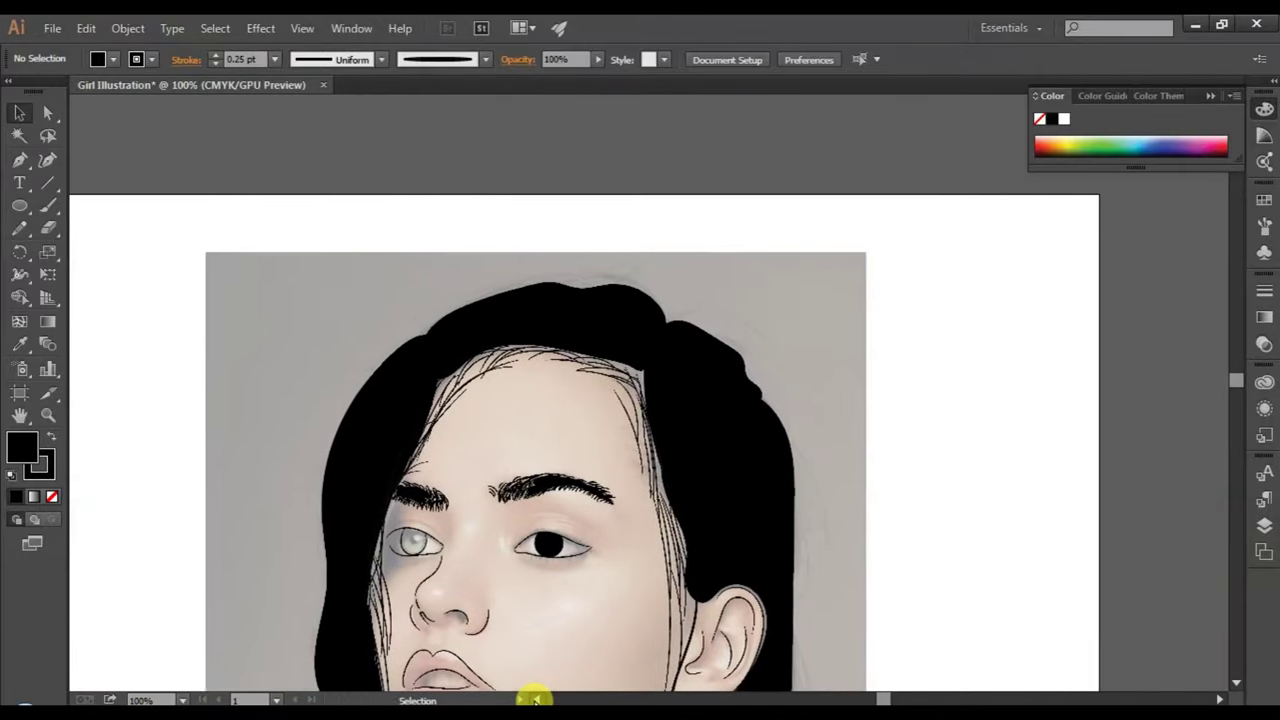
{"action": "scroll", "coordinate": [715, 626], "scroll_direction": "up", "scroll_amount": 3}
{"action": "scroll", "coordinate": [731, 634], "scroll_direction": "up", "scroll_amount": 1}
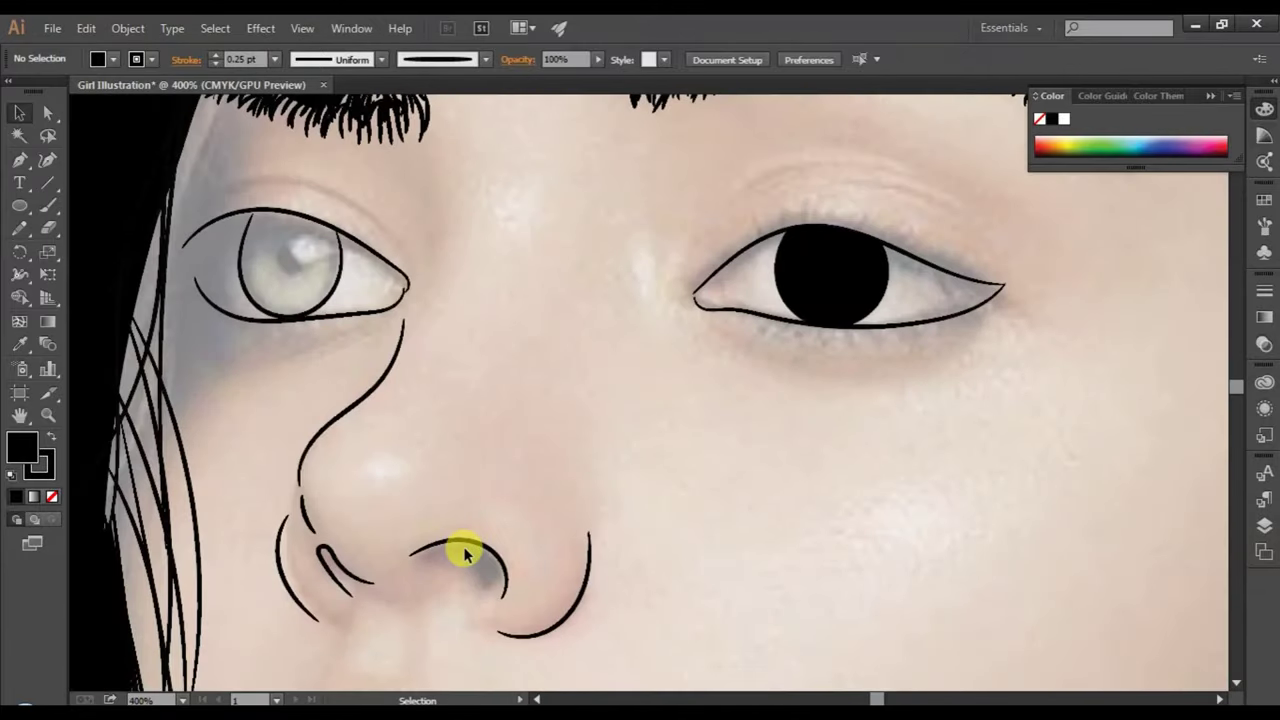
{"action": "scroll", "coordinate": [464, 553], "scroll_direction": "up", "scroll_amount": 2}
{"action": "scroll", "coordinate": [456, 547], "scroll_direction": "up", "scroll_amount": 1}
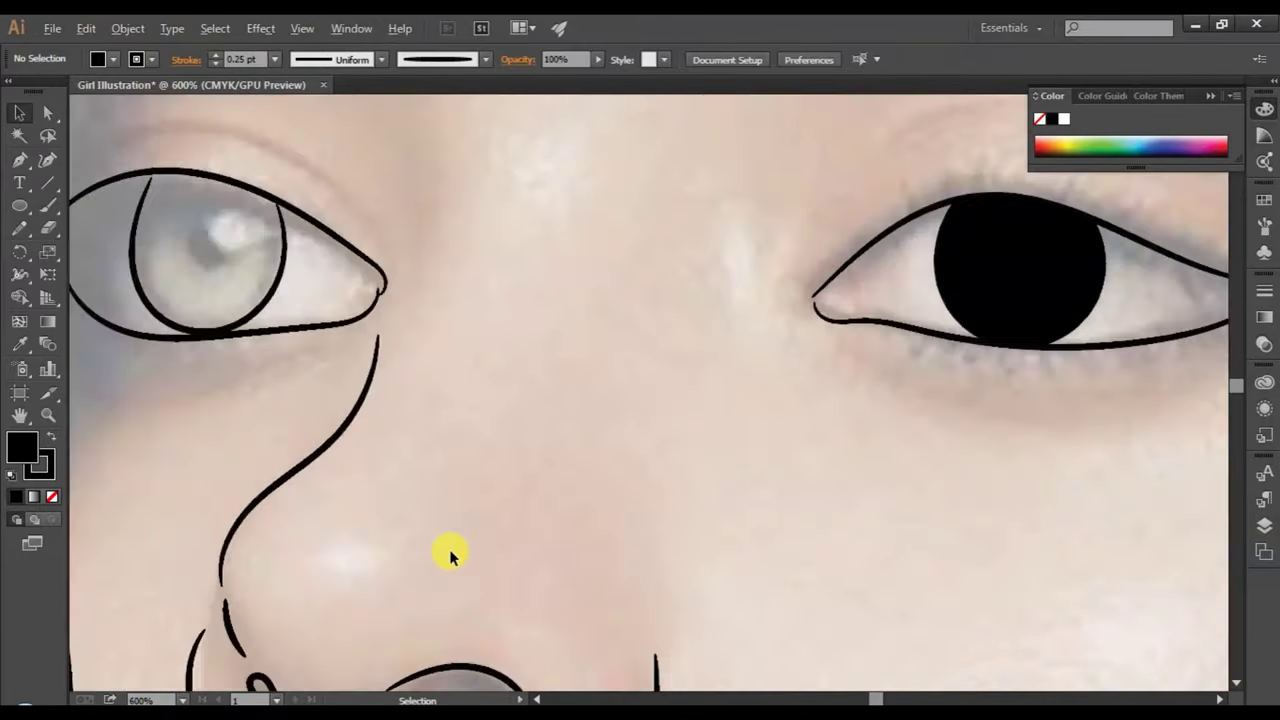
{"action": "left_click", "coordinate": [536, 699]}
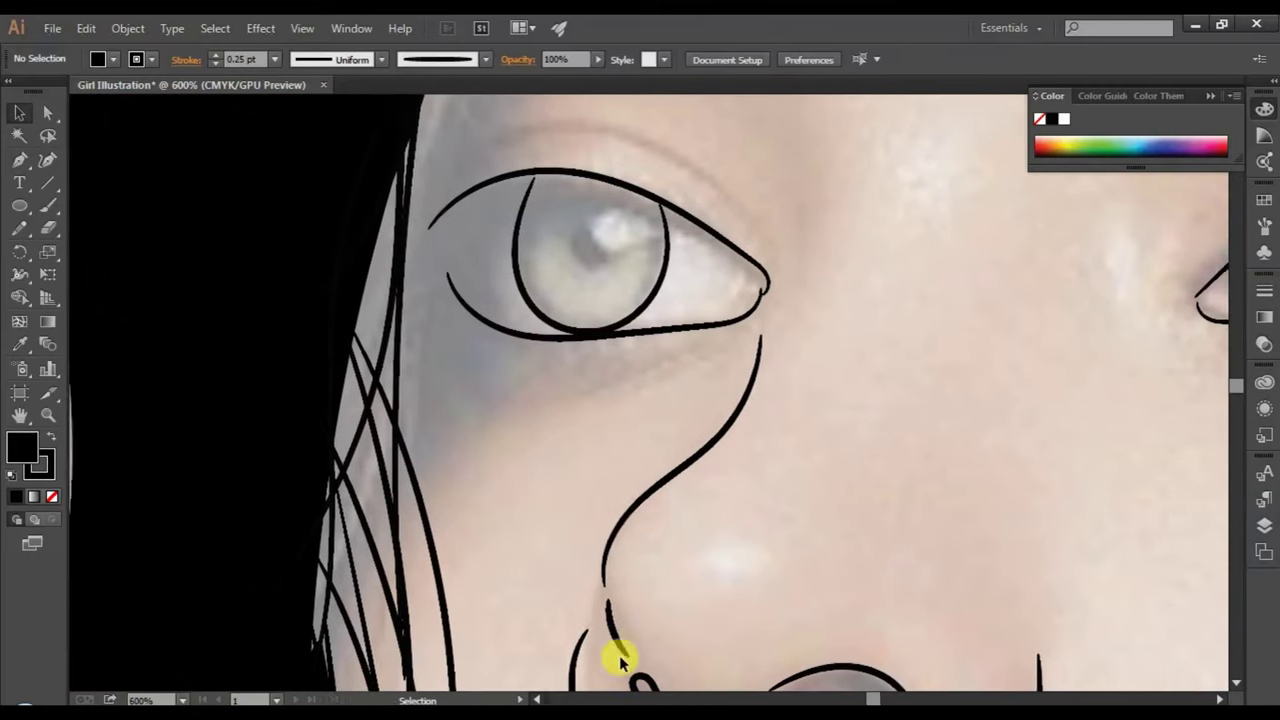
{"action": "scroll", "coordinate": [655, 595], "scroll_direction": "up", "scroll_amount": 1}
{"action": "scroll", "coordinate": [665, 604], "scroll_direction": "up", "scroll_amount": 2}
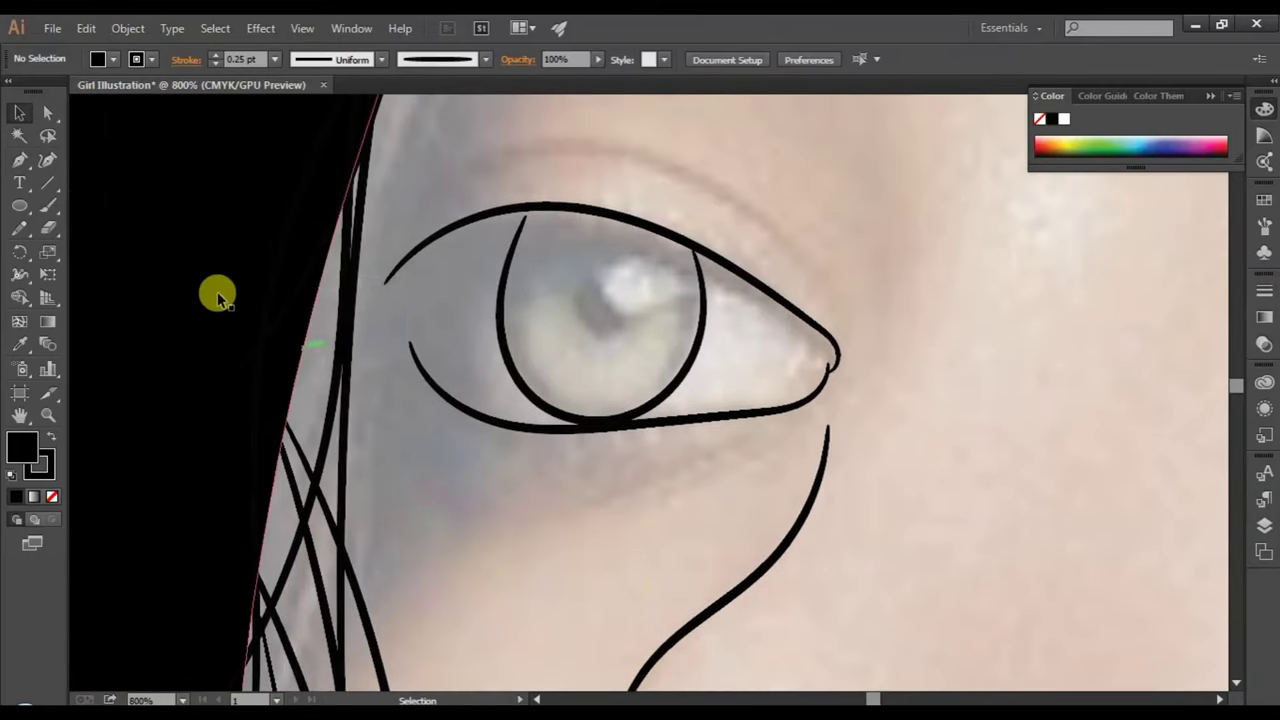
- Trace the left eye's iris with the Pencil along its left and lower edges
{"action": "left_click", "coordinate": [30, 236]}
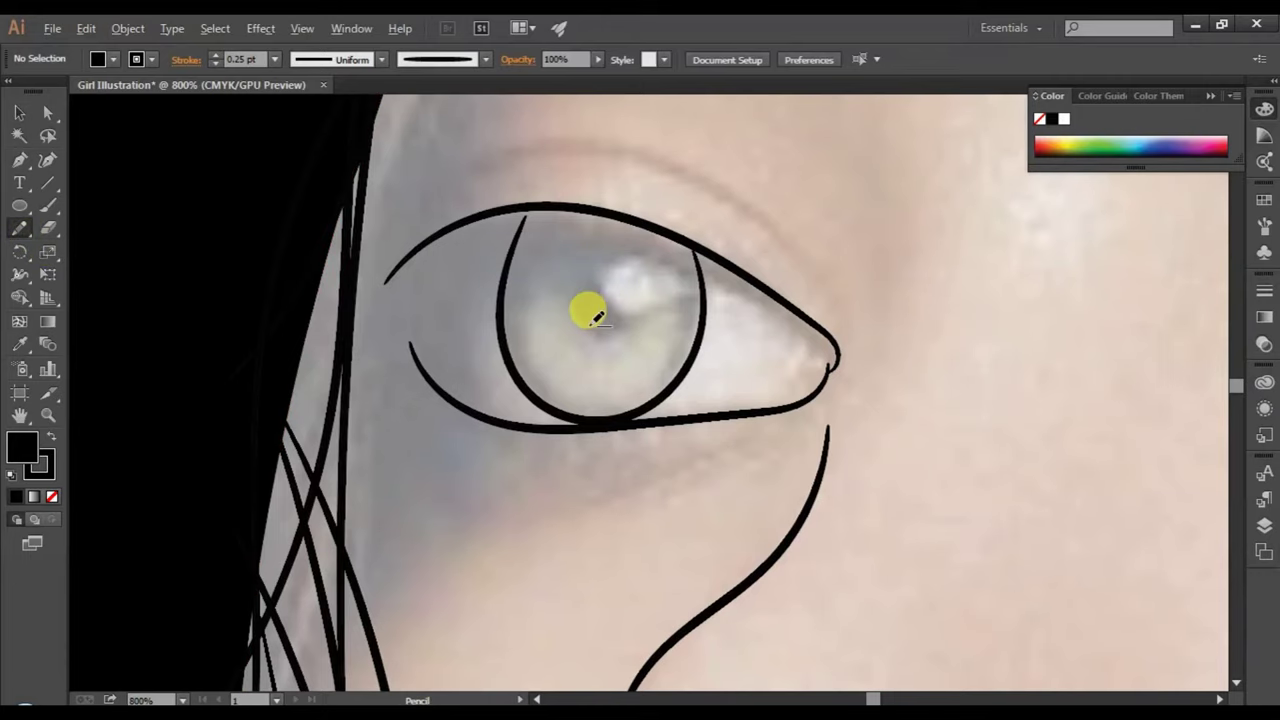
{"action": "scroll", "coordinate": [588, 312], "scroll_direction": "up", "scroll_amount": 1}
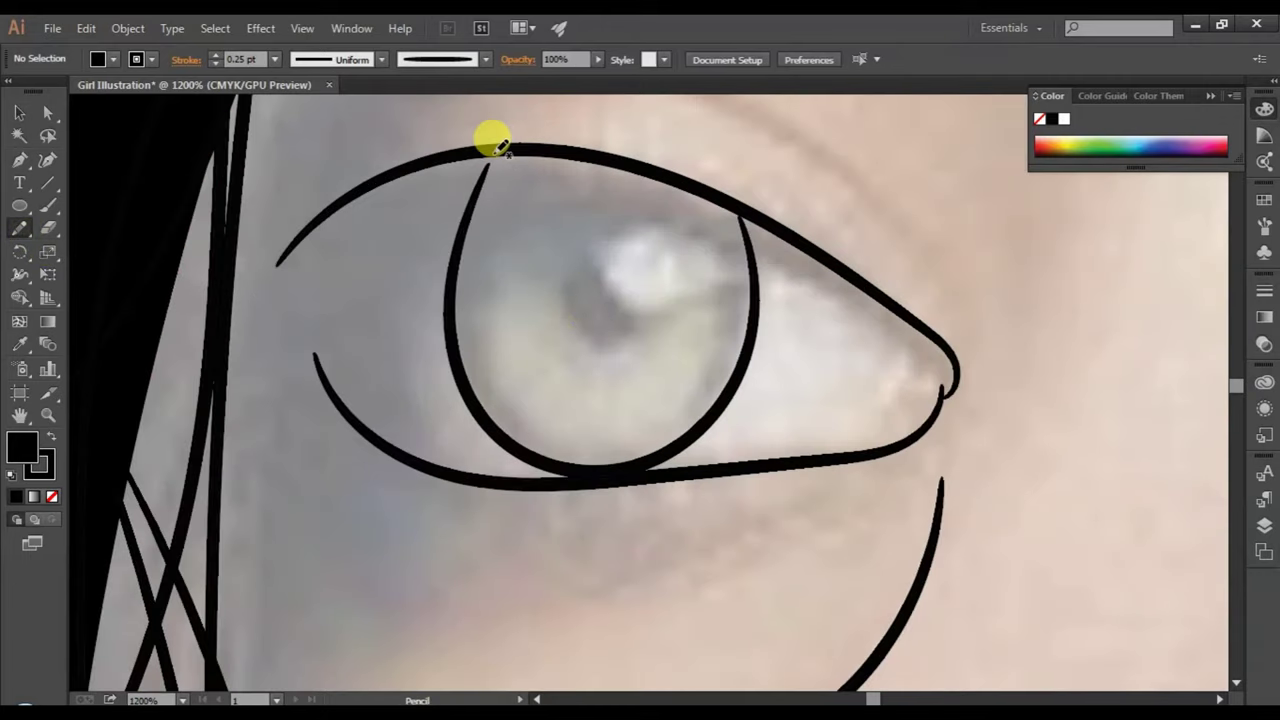
{"action": "left_click_drag", "start_coordinate": [492, 158], "coordinate": [463, 256]}
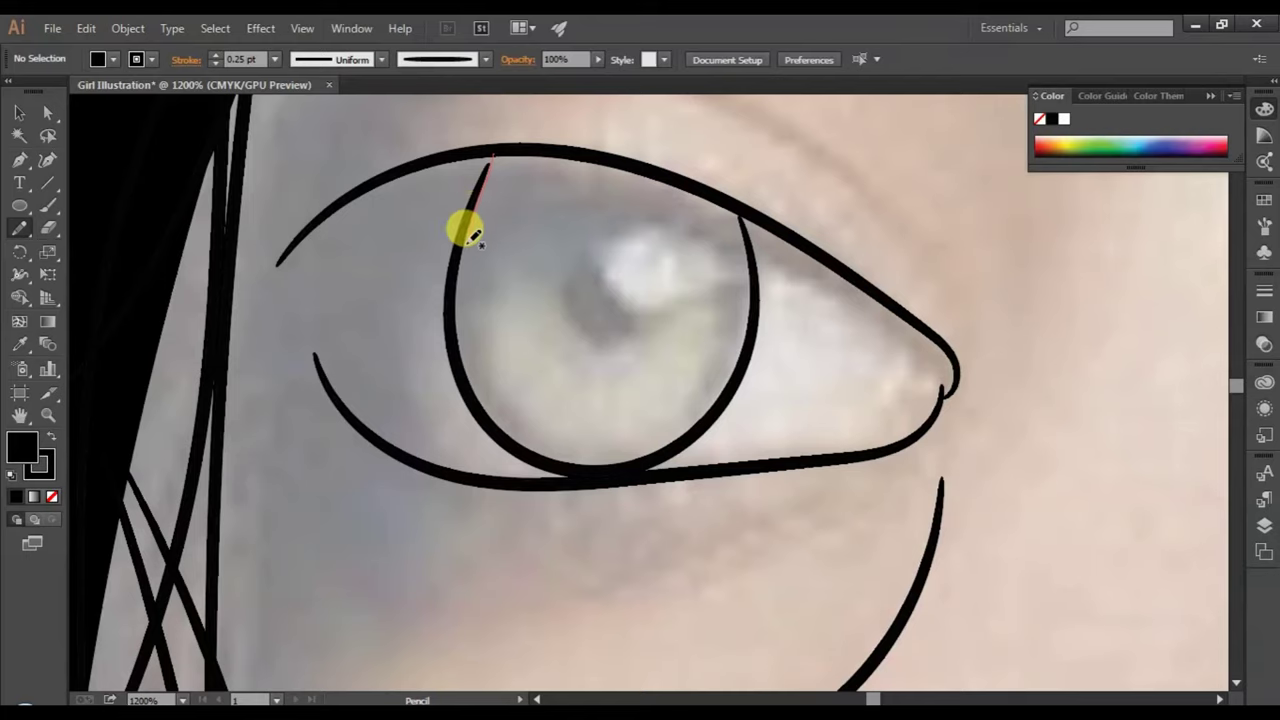
{"action": "left_click_drag", "start_coordinate": [463, 256], "coordinate": [458, 277]}
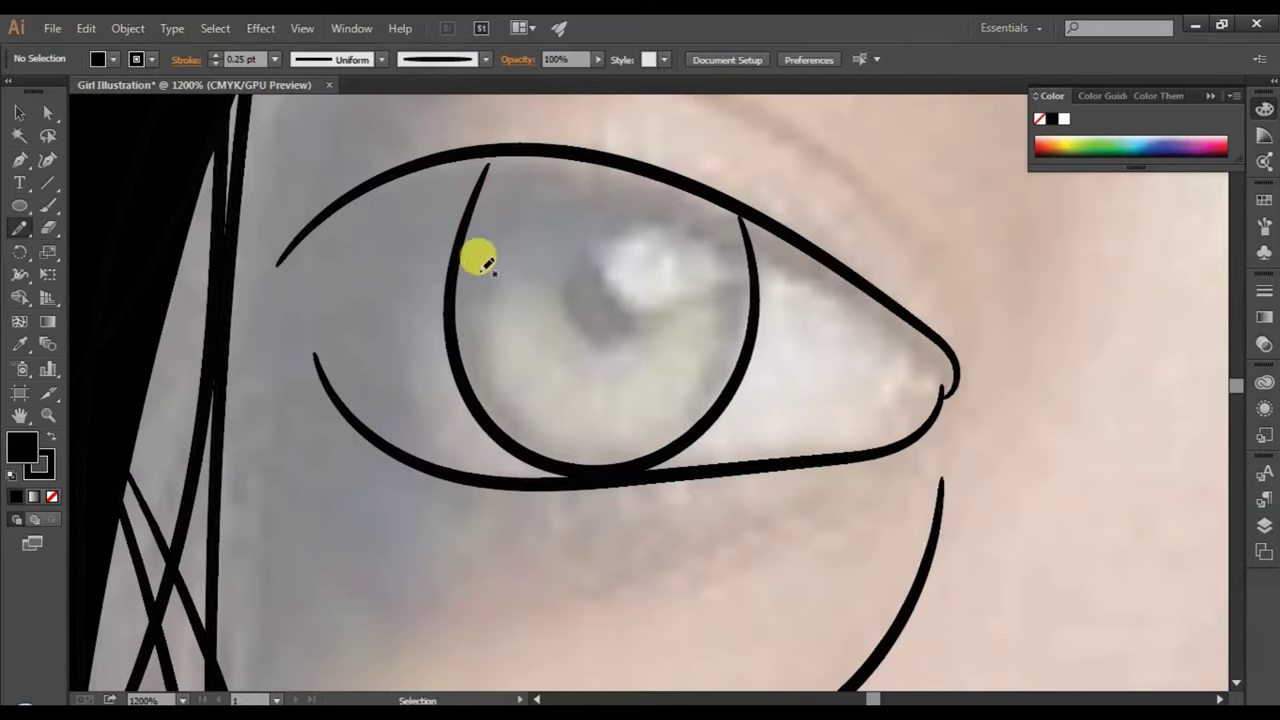
{"action": "mouse_move", "coordinate": [491, 149]}
{"action": "left_mouse_down"}
{"action": "mouse_move", "coordinate": [451, 266]}
{"action": "mouse_move", "coordinate": [470, 384]}
{"action": "mouse_move", "coordinate": [553, 460]}
{"action": "mouse_move", "coordinate": [664, 454]}
{"action": "left_mouse_up"}
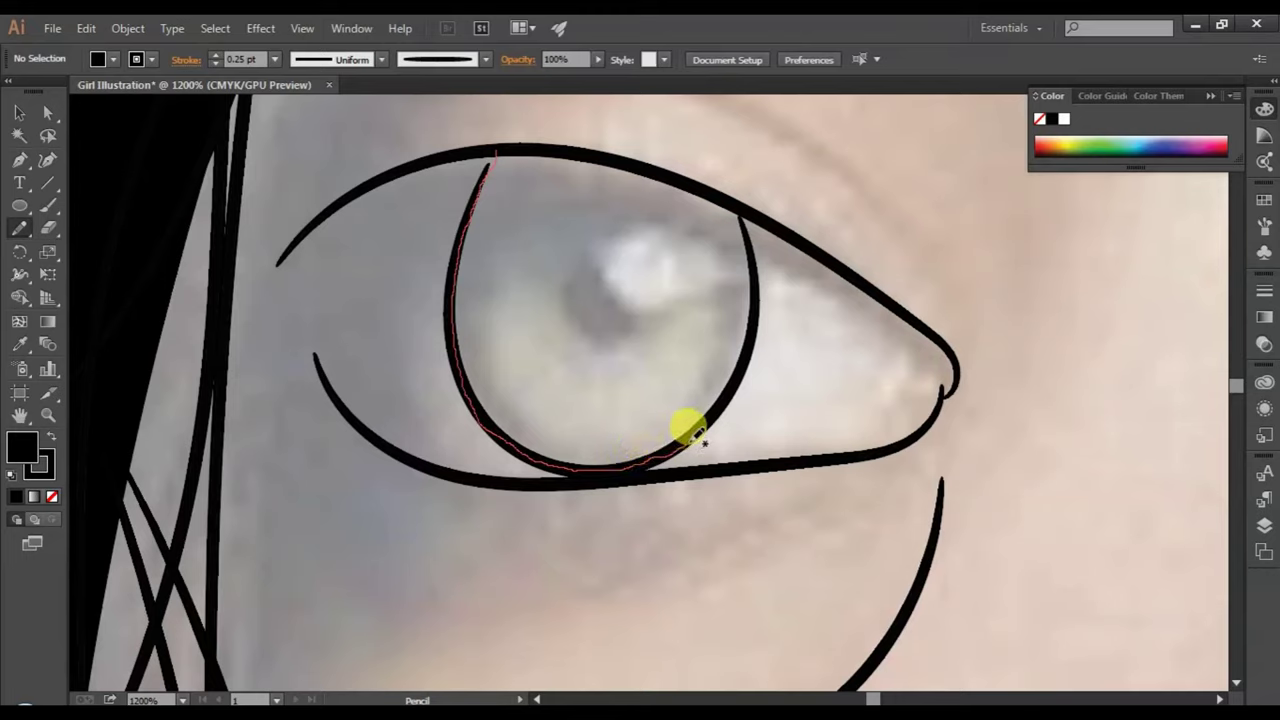
{"action": "left_click_drag", "start_coordinate": [722, 400], "coordinate": [733, 384]}
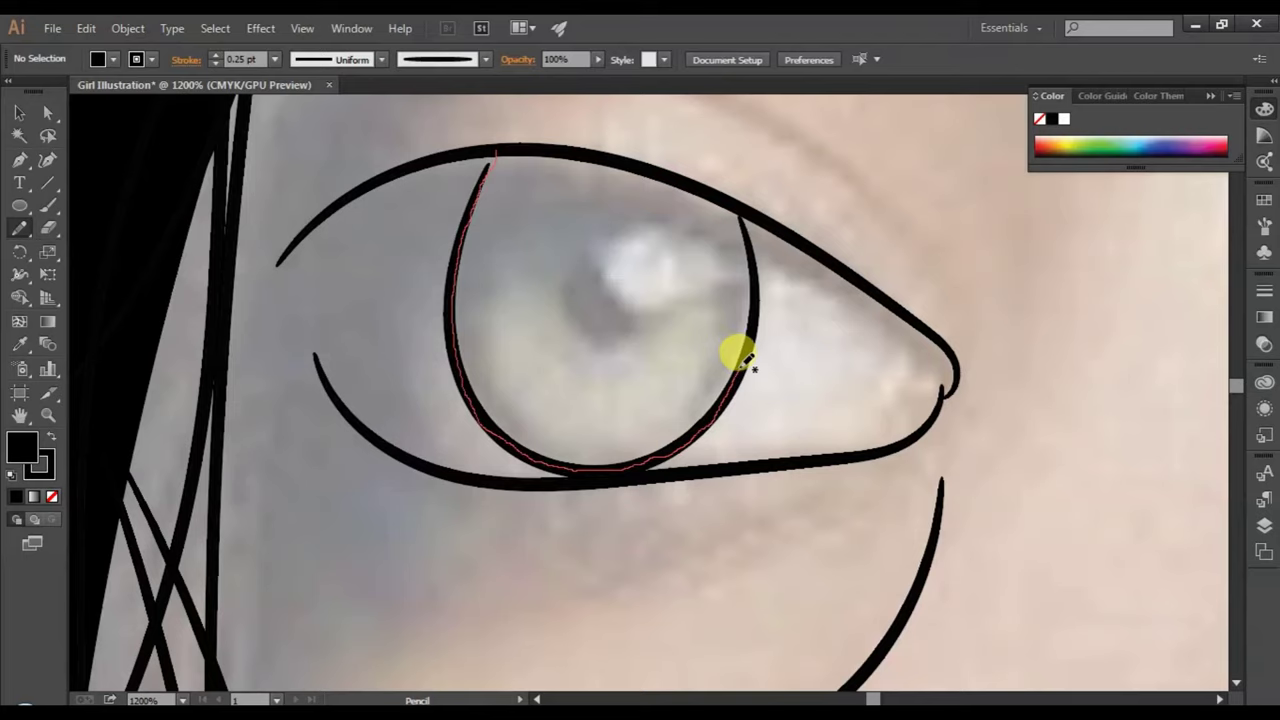
- Carry the iris outline up and along the upper lid, close it, and fill it black
{"action": "left_click_drag", "start_coordinate": [752, 338], "coordinate": [748, 230]}
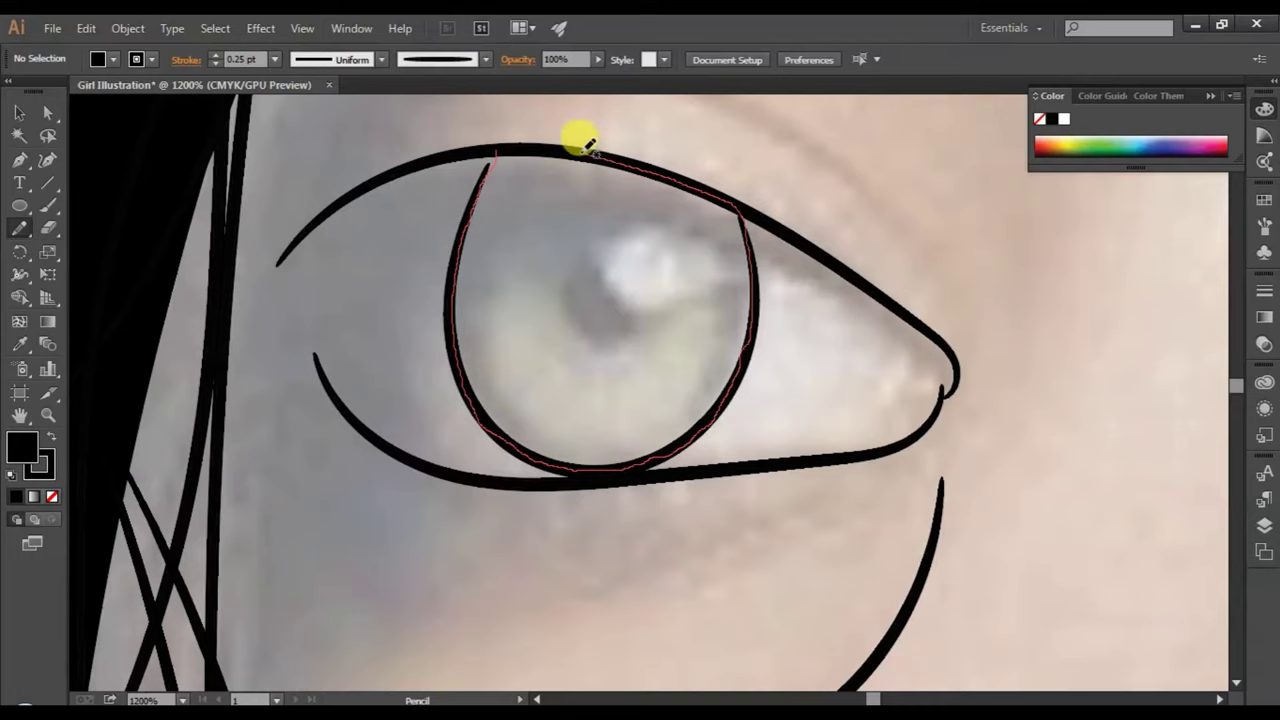
{"action": "left_click_drag", "start_coordinate": [578, 142], "coordinate": [516, 140]}
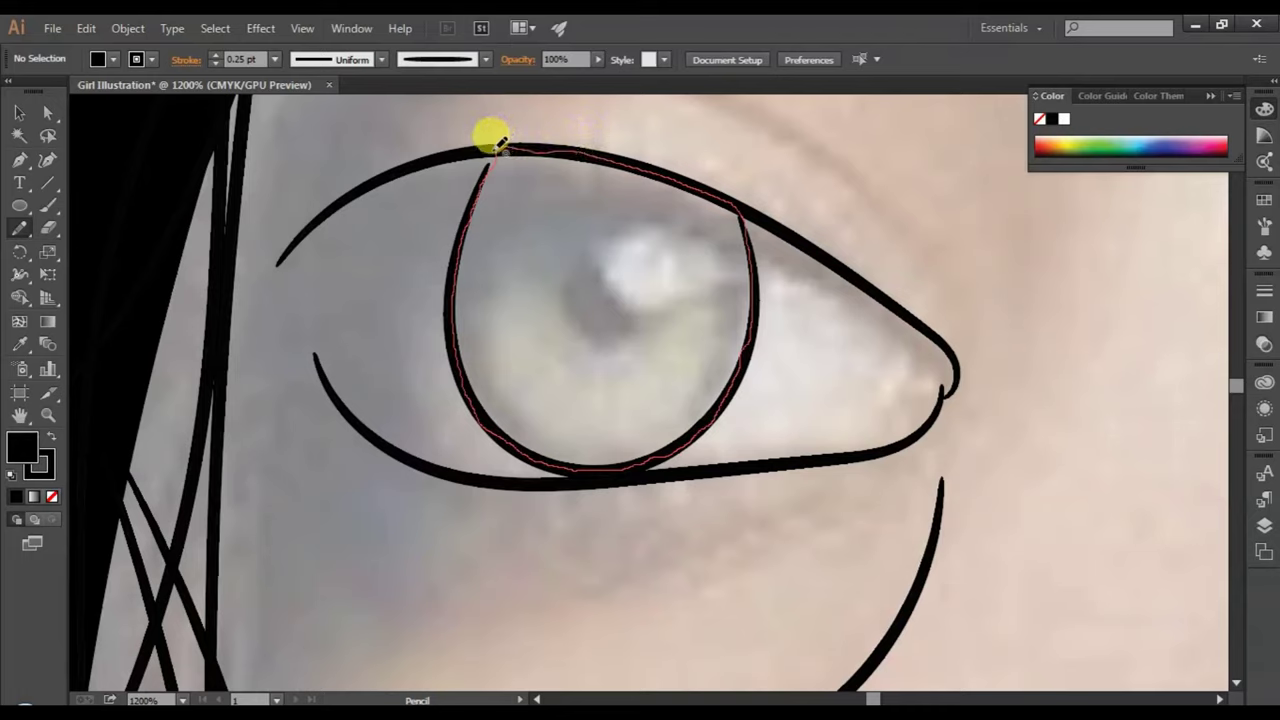
{"action": "left_click_drag", "start_coordinate": [497, 142], "coordinate": [491, 134]}
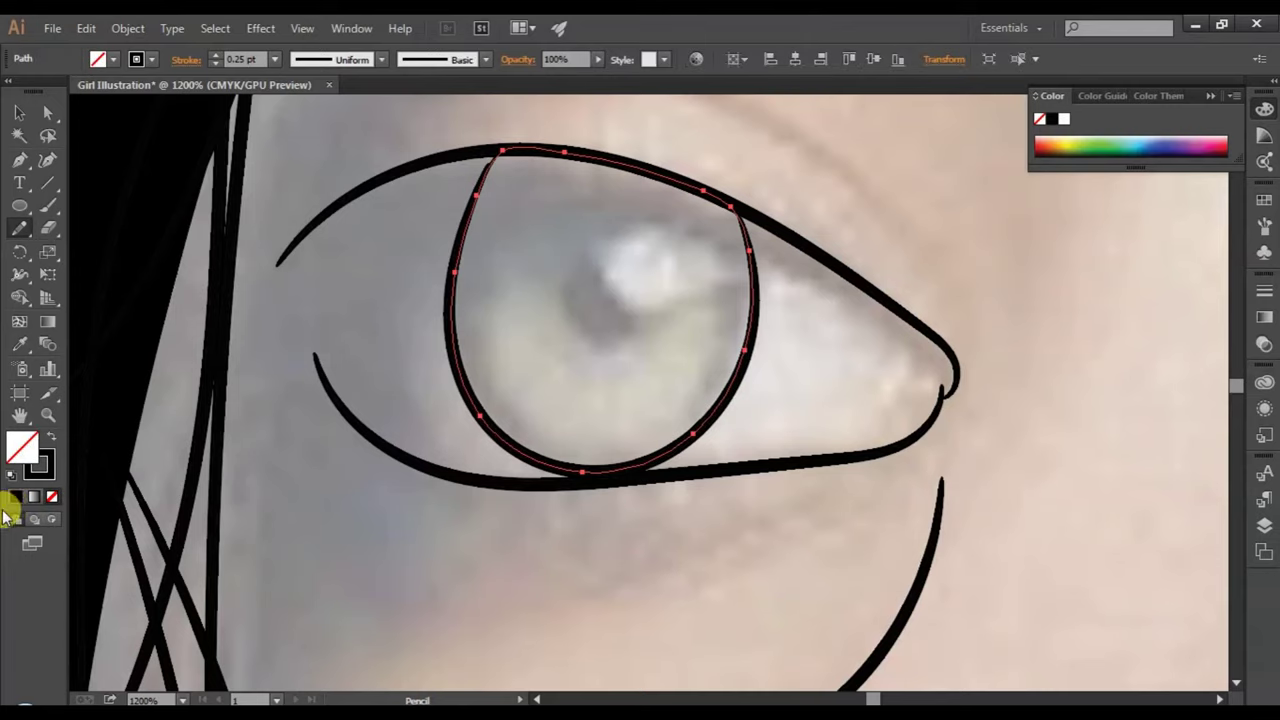
{"action": "left_click", "coordinate": [17, 497]}
{"action": "left_click", "coordinate": [19, 112]}
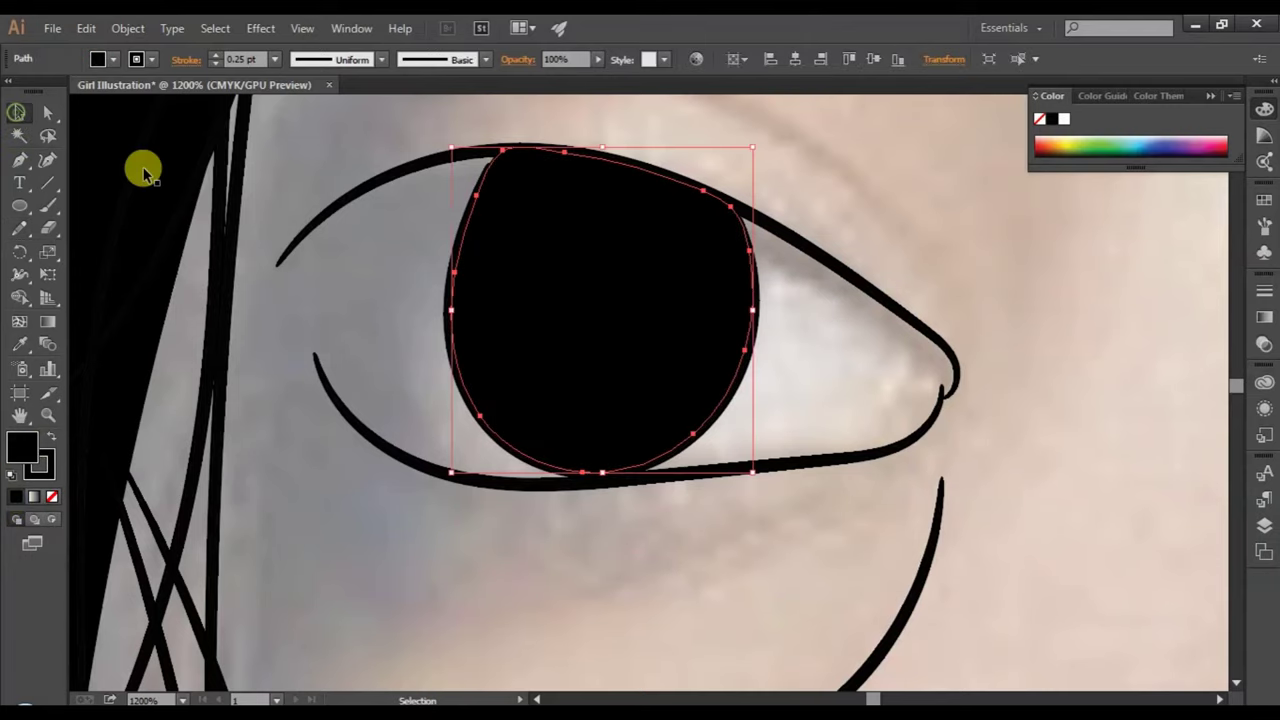
- Deselect the iris, zoom out and hide the Layer 1 reference photo
{"action": "scroll", "coordinate": [620, 560], "scroll_direction": "down", "scroll_amount": 5}
{"action": "scroll", "coordinate": [651, 557], "scroll_direction": "down", "scroll_amount": 1}
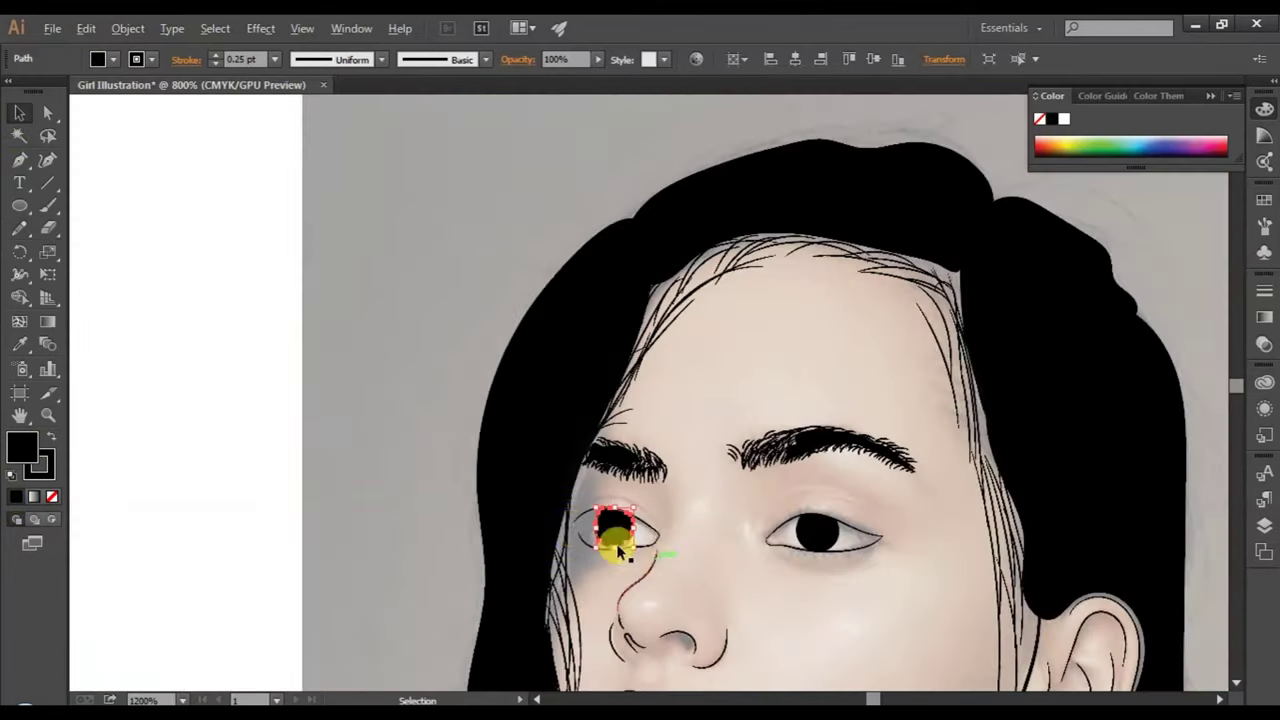
{"action": "left_click", "coordinate": [436, 519]}
{"action": "scroll", "coordinate": [880, 523], "scroll_direction": "down", "scroll_amount": 2}
{"action": "scroll", "coordinate": [949, 517], "scroll_direction": "down", "scroll_amount": 2}
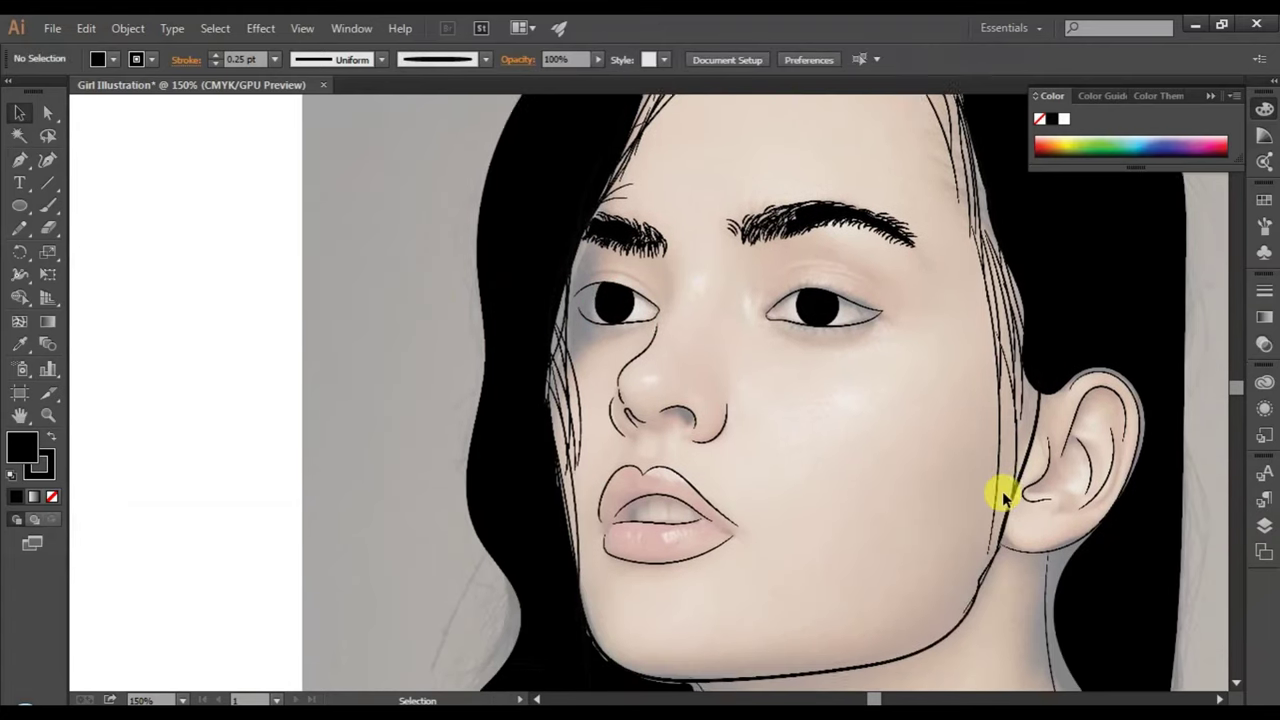
{"action": "scroll", "coordinate": [1006, 491], "scroll_direction": "down", "scroll_amount": 1}
{"action": "left_click", "coordinate": [1264, 525]}
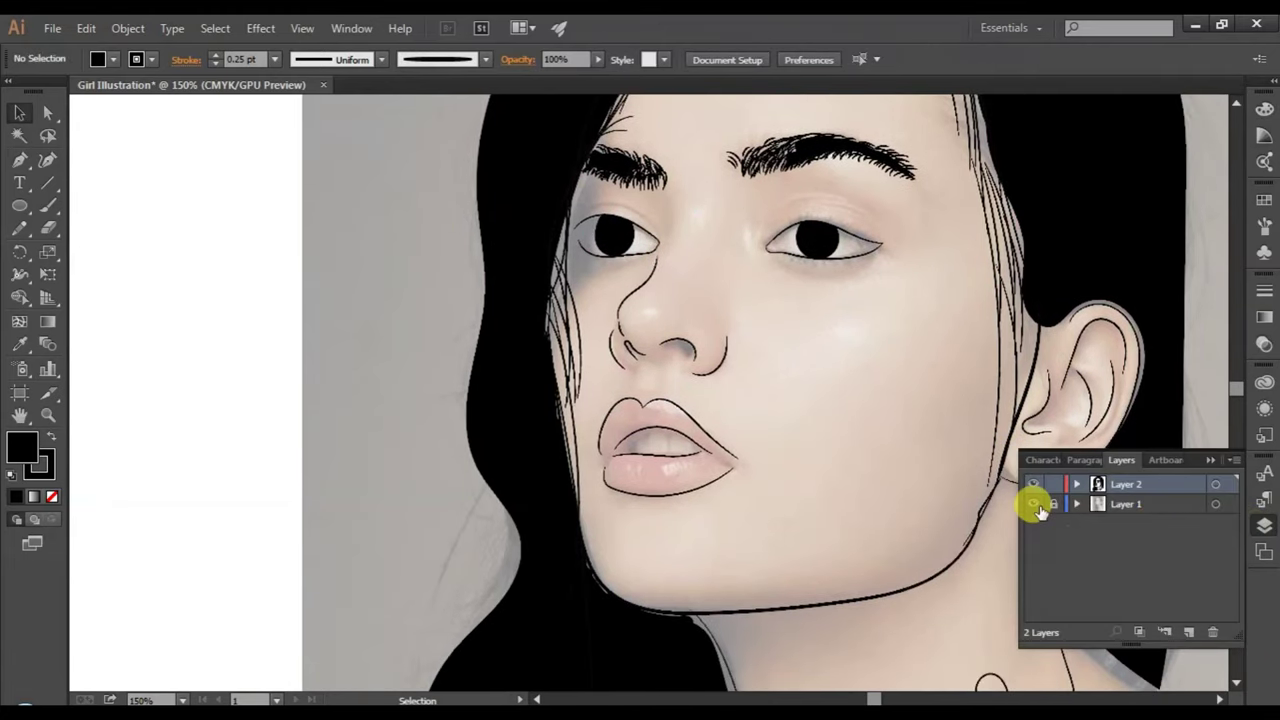
{"action": "left_click", "coordinate": [1033, 504]}
- Scroll the canvas and select the neck outline path
{"action": "scroll", "coordinate": [931, 426], "scroll_direction": "down", "scroll_amount": 2}
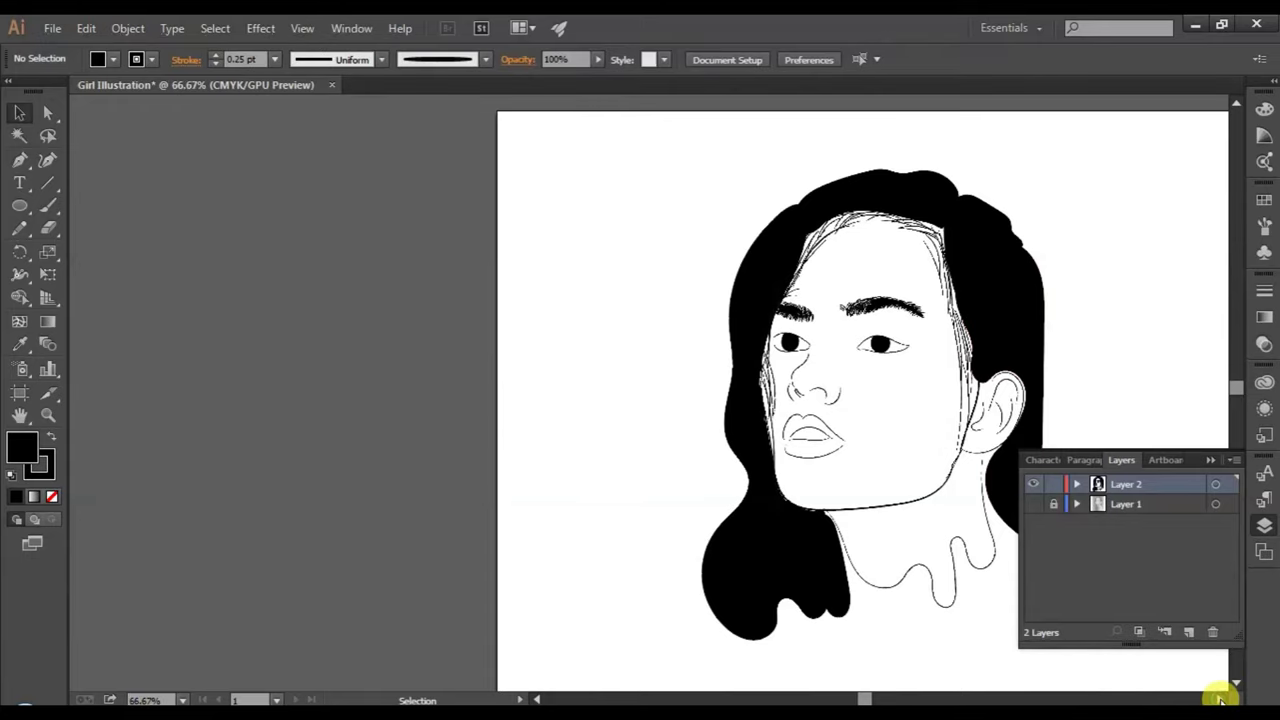
{"action": "left_click", "coordinate": [1220, 700]}
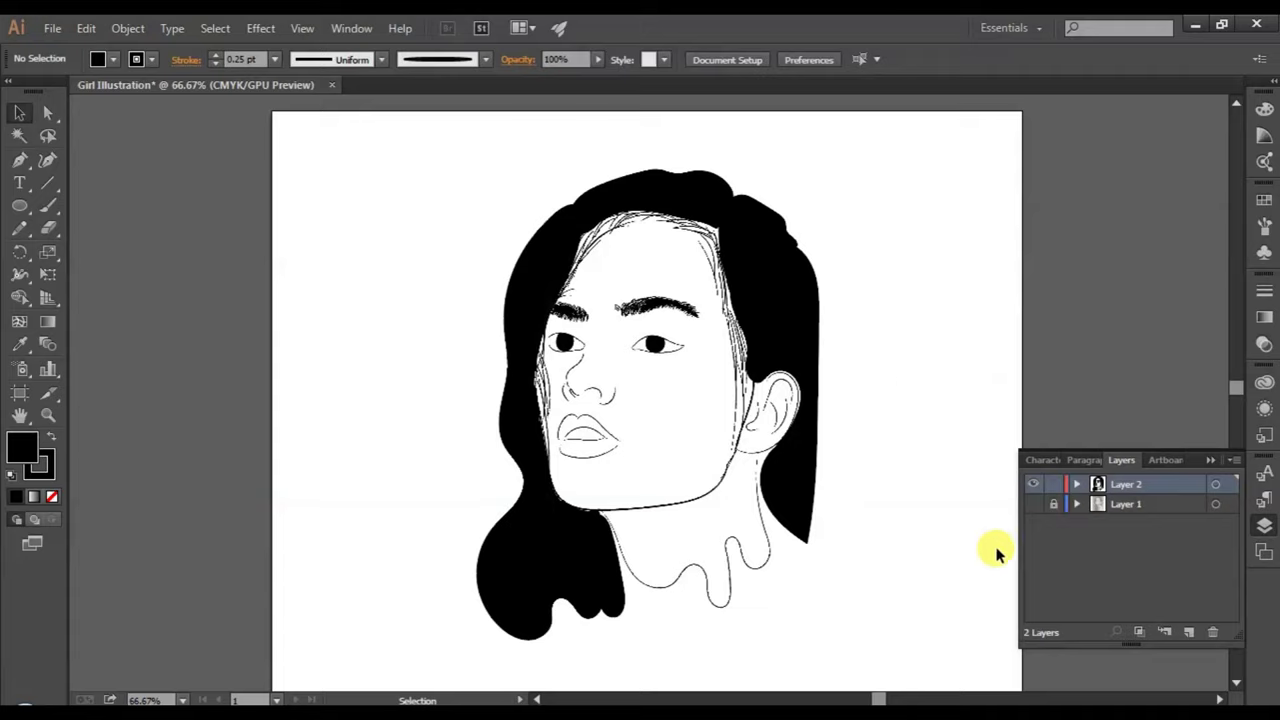
{"action": "left_click", "coordinate": [766, 566]}
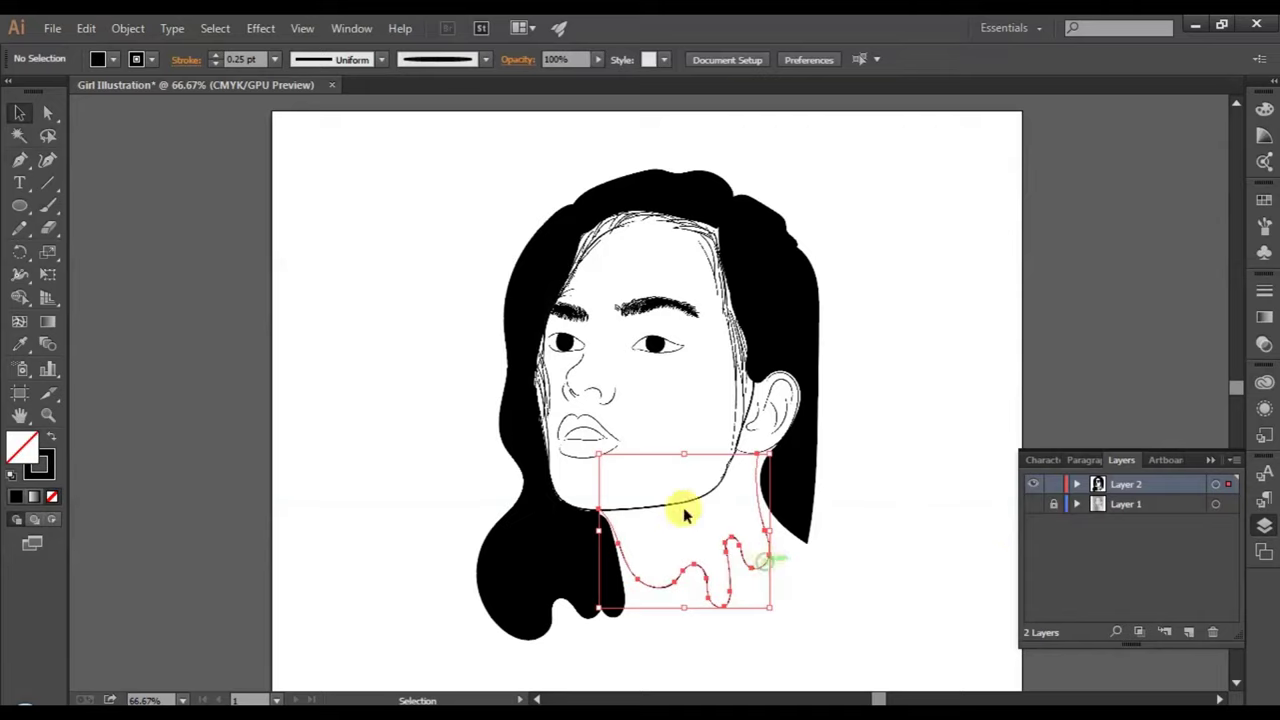
- Set the neck outline's stroke weight to 0.5 pt
{"action": "left_click", "coordinate": [276, 66]}
{"action": "left_click", "coordinate": [290, 95]}
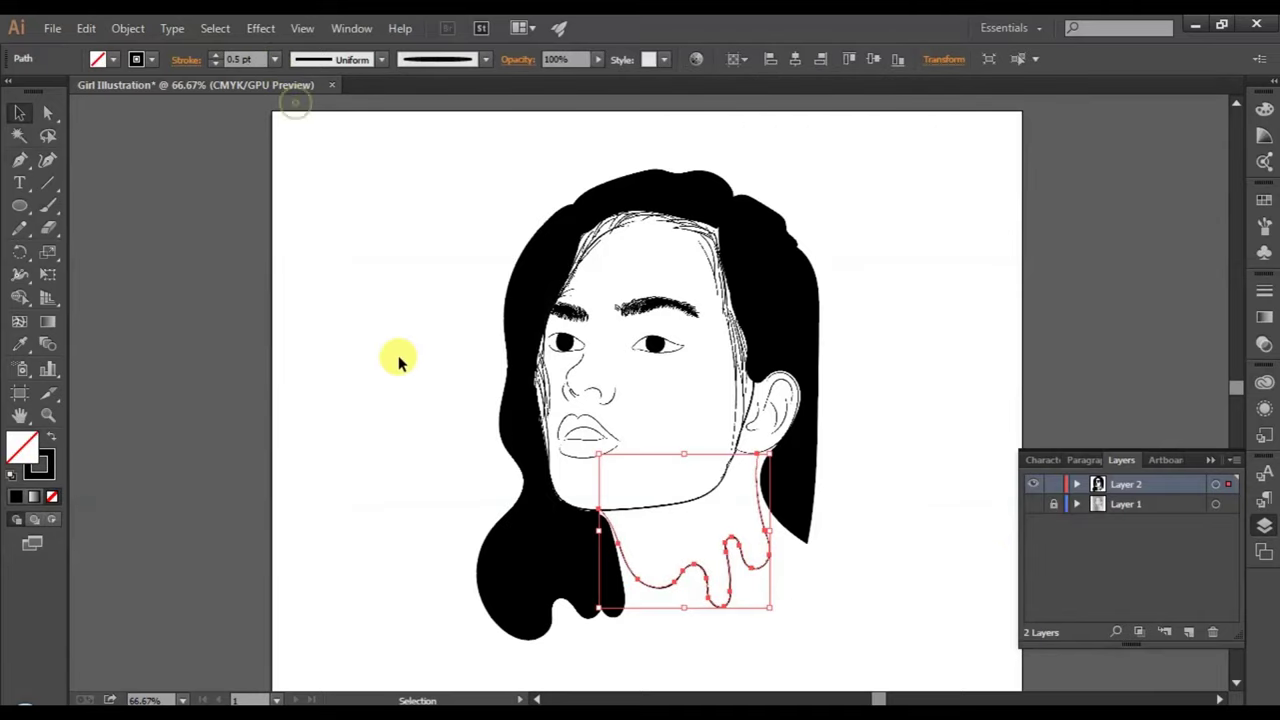
{"action": "left_click", "coordinate": [414, 394]}
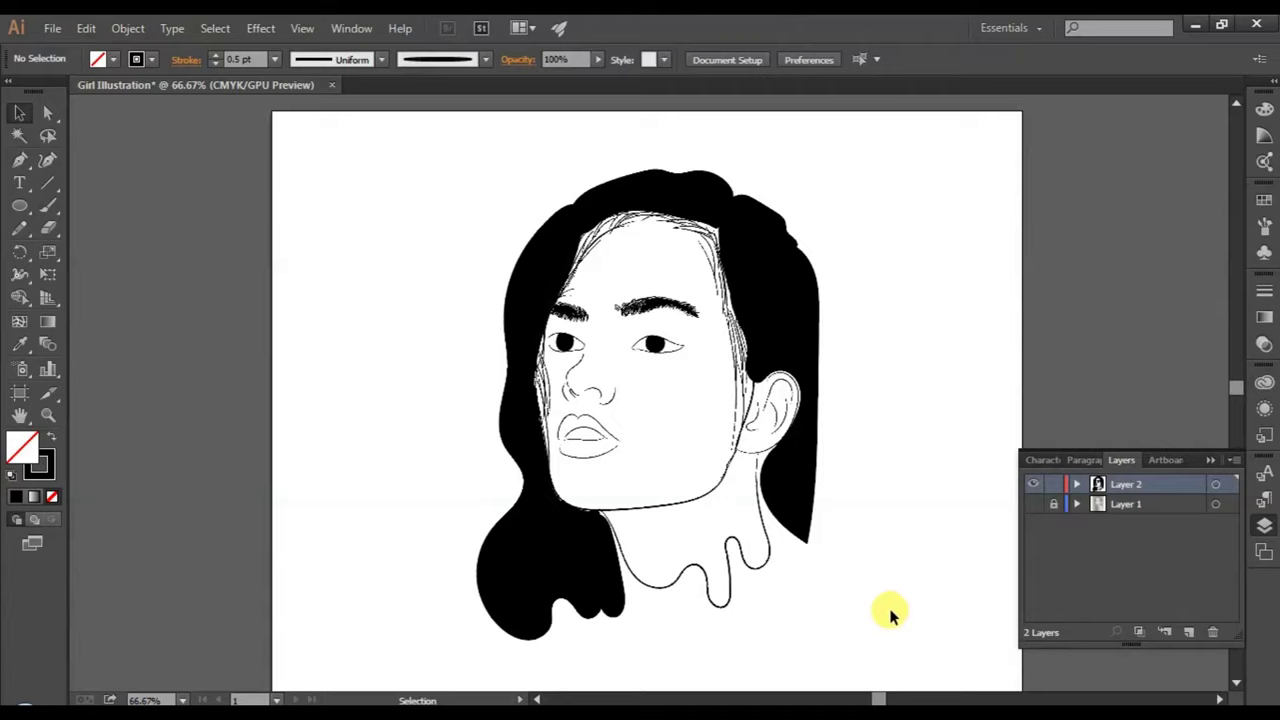
{"action": "left_click", "coordinate": [757, 457]}
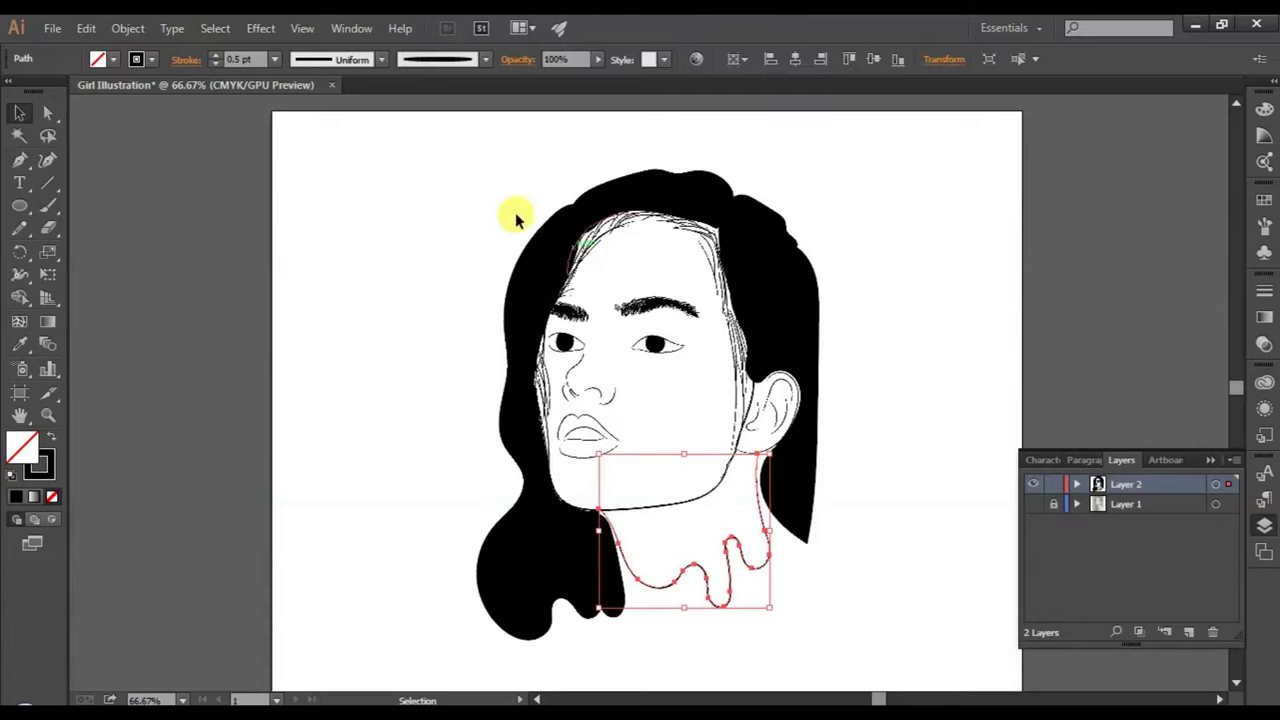
{"action": "left_click", "coordinate": [815, 575]}
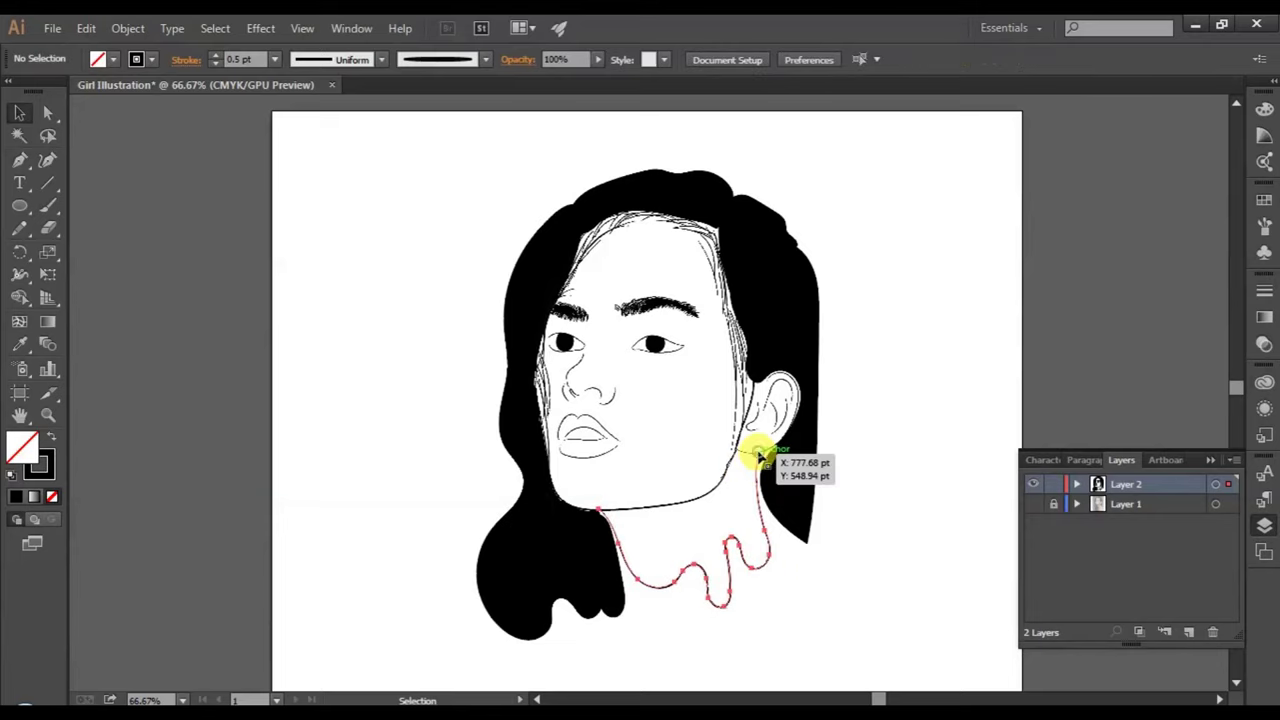
{"action": "left_click", "coordinate": [757, 452]}
- Give the ear outline a 0.5 pt stroke as well
{"action": "left_click", "coordinate": [783, 452]}
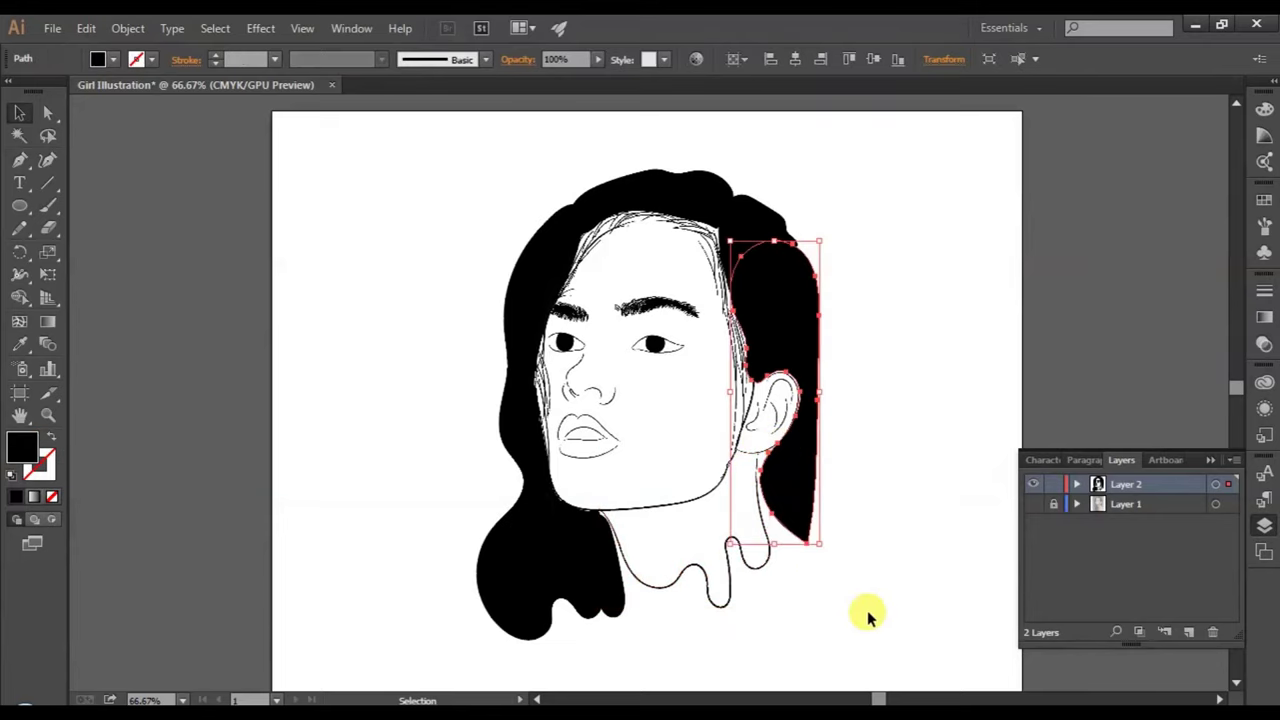
{"action": "scroll", "coordinate": [879, 668], "scroll_direction": "up", "scroll_amount": 2, "text": "alt"}
{"action": "left_click", "coordinate": [836, 615]}
{"action": "scroll", "coordinate": [741, 612], "scroll_direction": "up", "scroll_amount": 2}
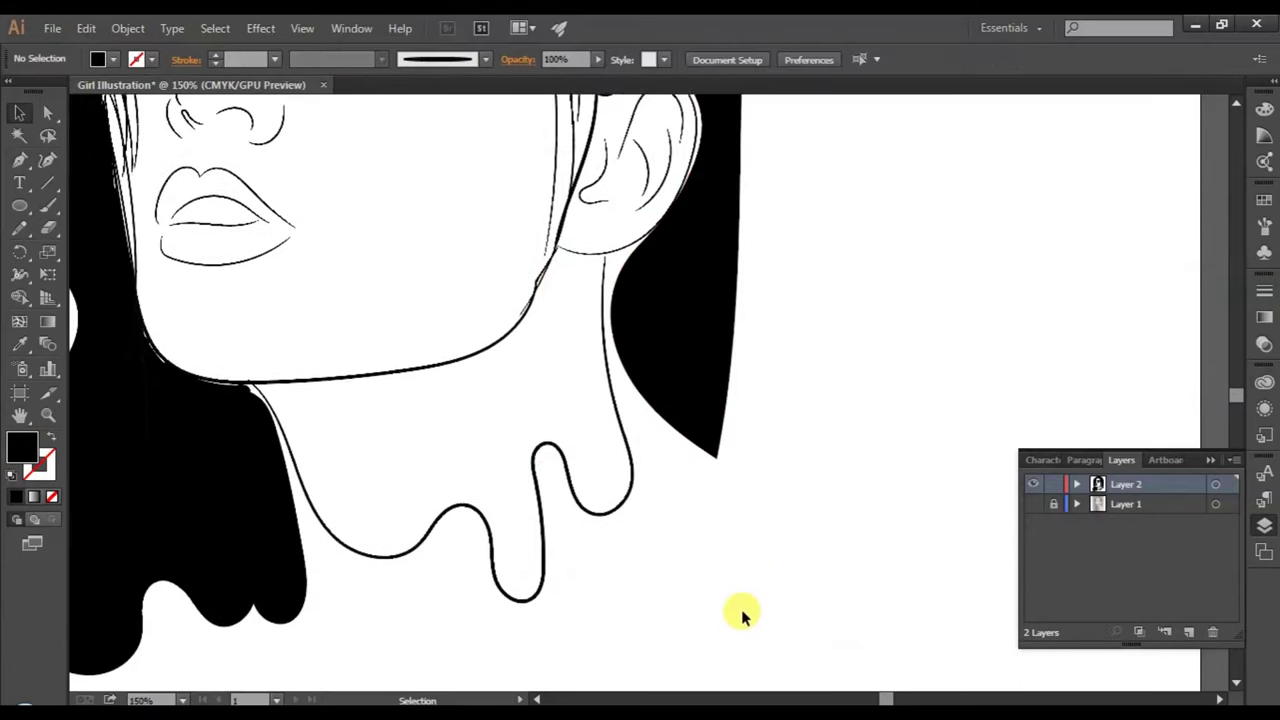
{"action": "scroll", "coordinate": [741, 612], "scroll_direction": "up", "scroll_amount": 2}
{"action": "scroll", "coordinate": [741, 612], "scroll_direction": "up", "scroll_amount": 2}
{"action": "scroll", "coordinate": [741, 615], "scroll_direction": "up", "scroll_amount": 1}
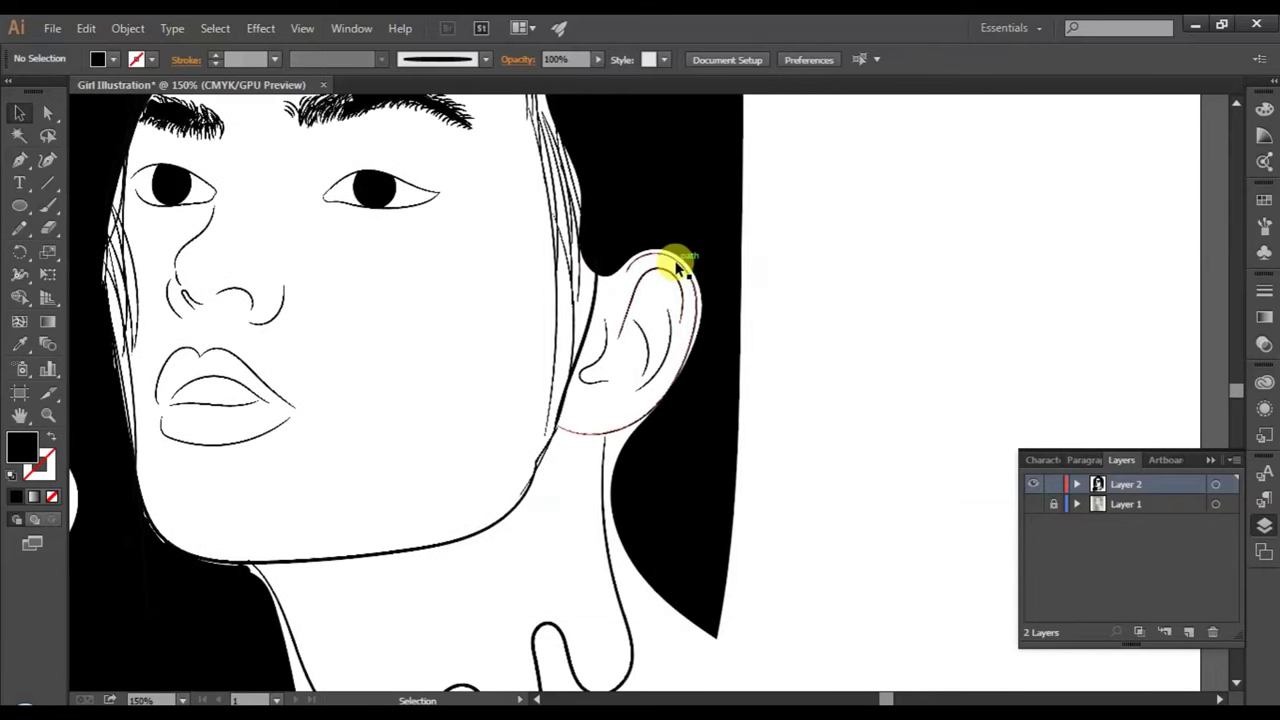
{"action": "left_click", "coordinate": [675, 265]}
{"action": "left_click", "coordinate": [274, 60]}
{"action": "left_click", "coordinate": [286, 90]}
{"action": "left_click", "coordinate": [959, 552]}
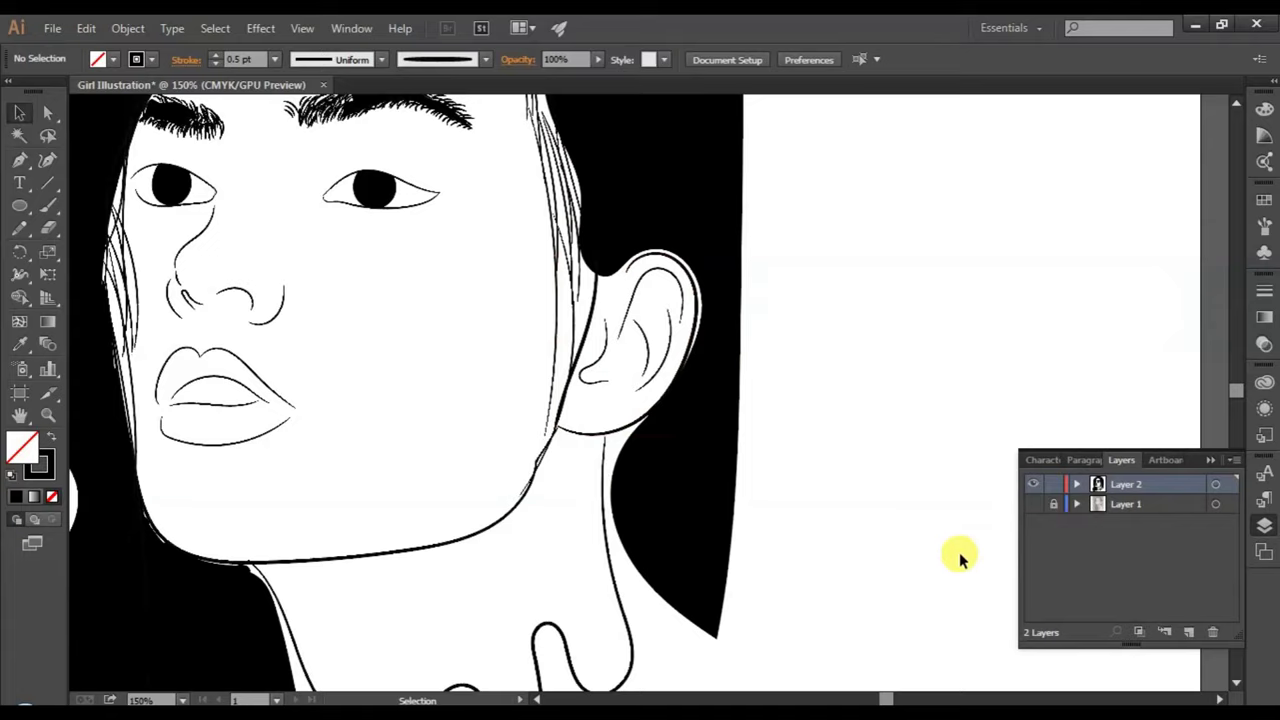
- Check the chin and jaw outline, then choose the Paintbrush tool
{"action": "scroll", "coordinate": [961, 556], "scroll_direction": "down", "scroll_amount": 1}
{"action": "scroll", "coordinate": [961, 556], "scroll_direction": "down", "scroll_amount": 1}
{"action": "scroll", "coordinate": [961, 556], "scroll_direction": "down", "scroll_amount": 1}
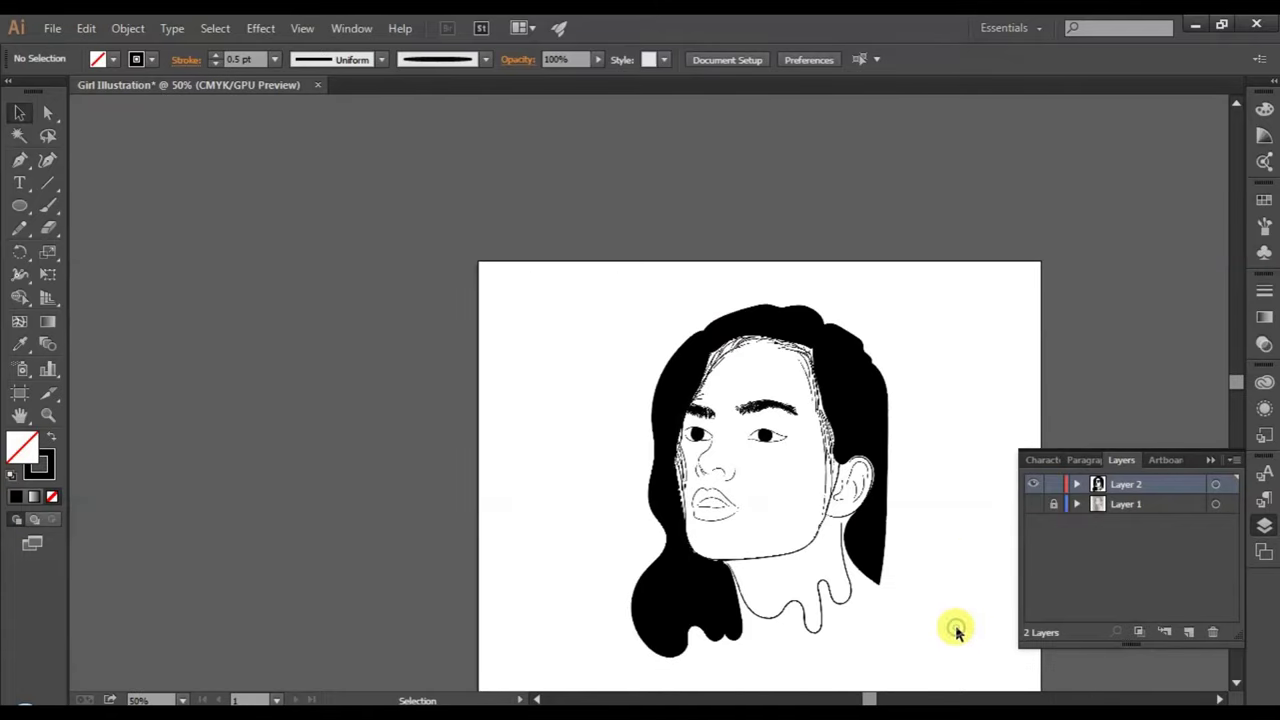
{"action": "left_click", "coordinate": [800, 551]}
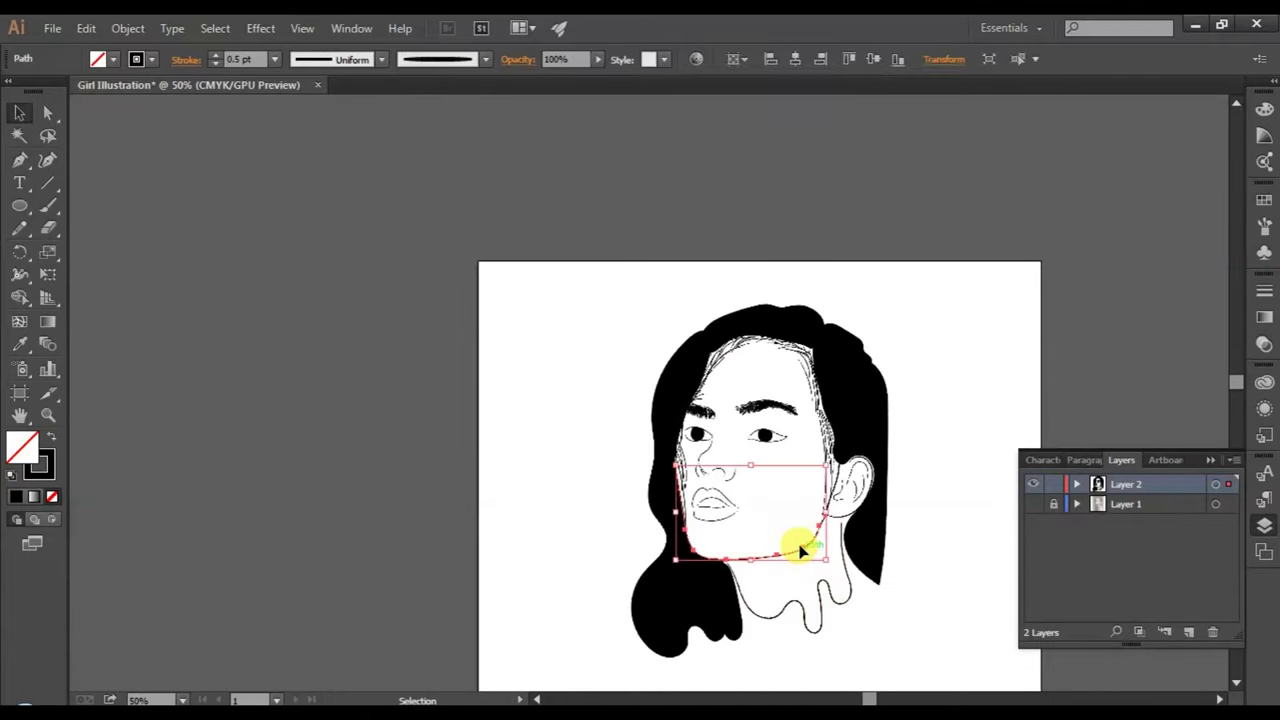
{"action": "left_click", "coordinate": [928, 613]}
{"action": "scroll", "coordinate": [928, 613], "scroll_direction": "down", "scroll_amount": 1}
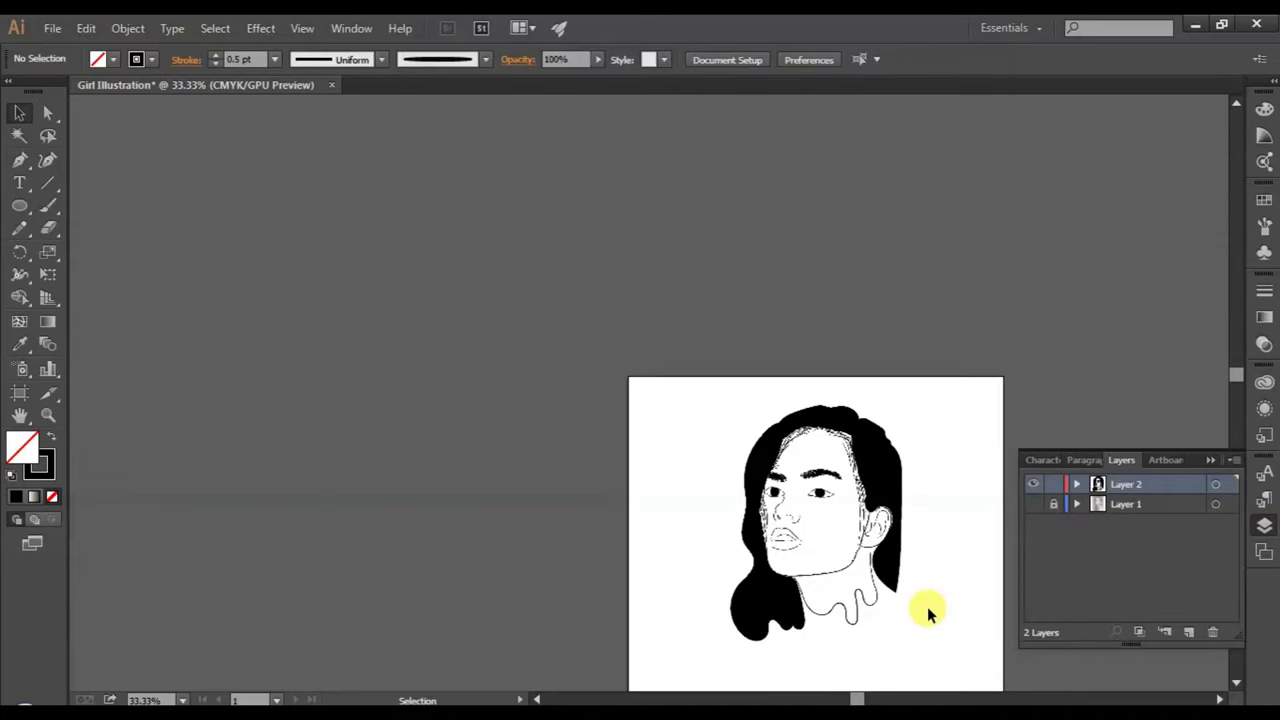
{"action": "scroll", "coordinate": [928, 613], "scroll_direction": "up", "scroll_amount": 1}
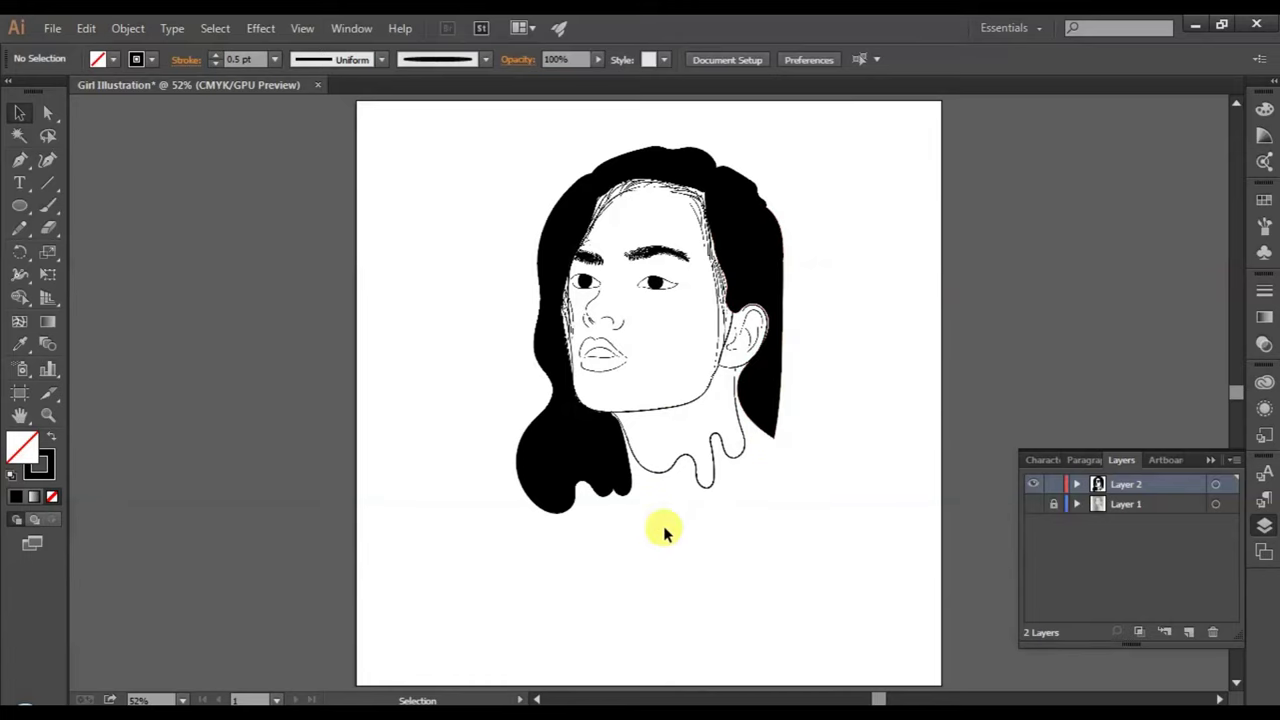
{"action": "scroll", "coordinate": [663, 528], "scroll_direction": "up", "scroll_amount": 1}
{"action": "scroll", "coordinate": [838, 533], "scroll_direction": "up", "scroll_amount": 3}
{"action": "left_click", "coordinate": [47, 205]}
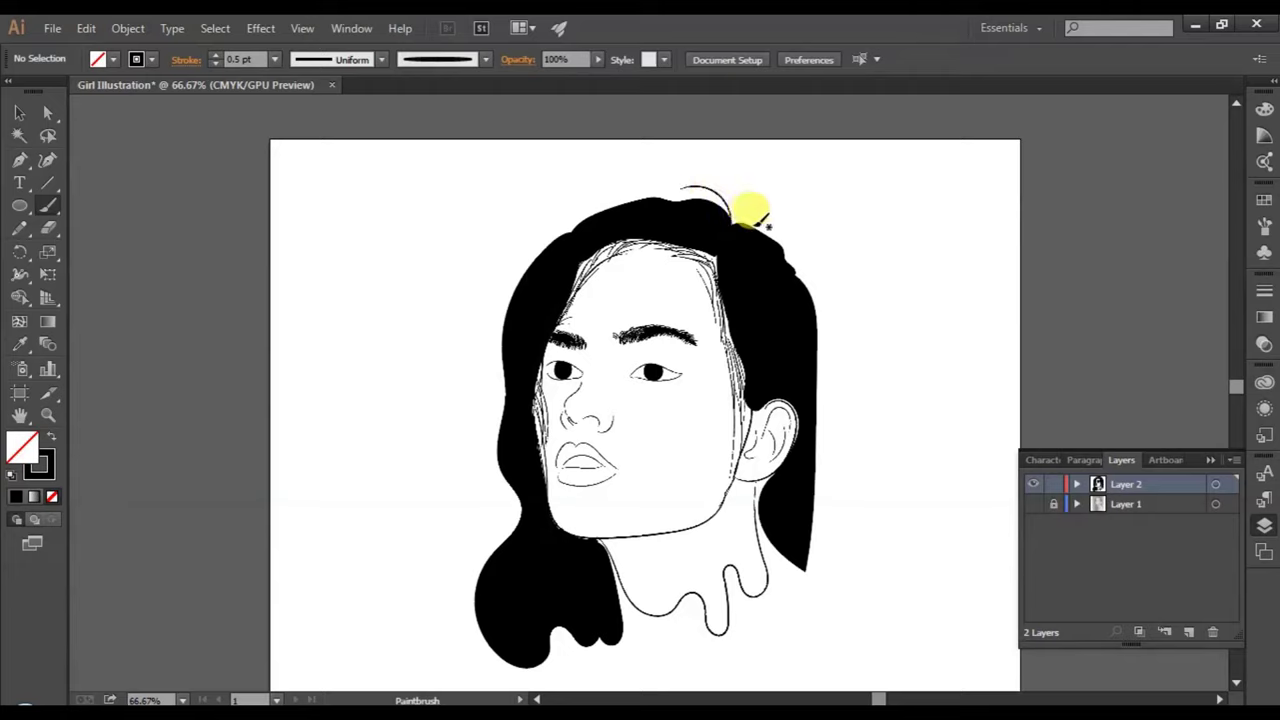
- Brush thin strands along the top of the hair and its left edge
{"action": "mouse_move", "coordinate": [733, 214]}
{"action": "left_mouse_down"}
{"action": "mouse_move", "coordinate": [645, 189]}
{"action": "mouse_move", "coordinate": [553, 229]}
{"action": "mouse_move", "coordinate": [604, 213]}
{"action": "mouse_move", "coordinate": [524, 267]}
{"action": "left_mouse_up"}
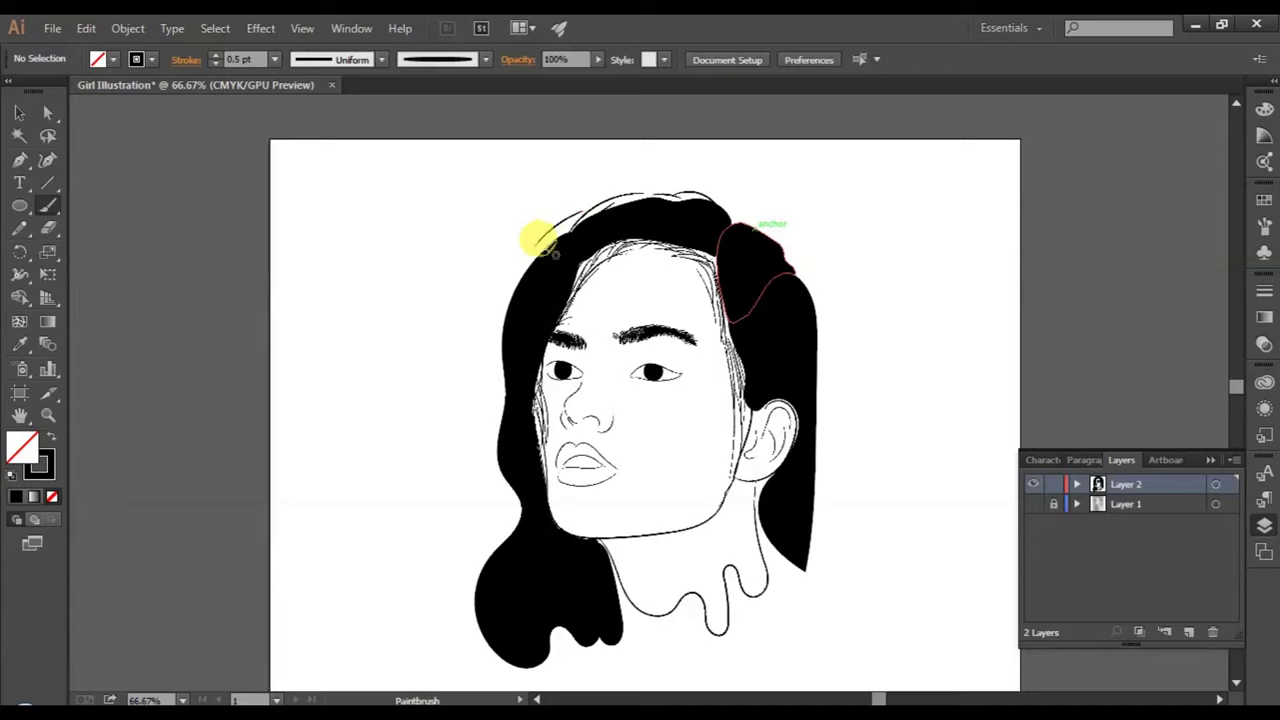
{"action": "left_click_drag", "start_coordinate": [537, 250], "coordinate": [523, 363]}
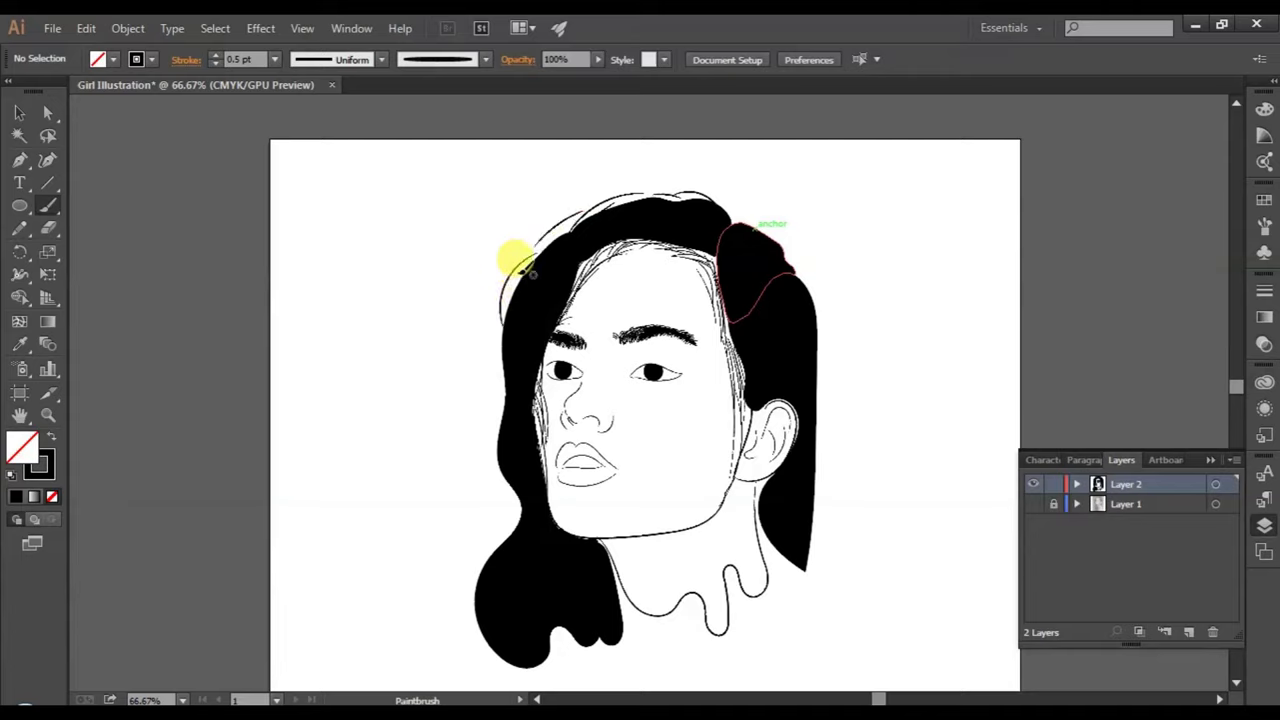
{"action": "left_click_drag", "start_coordinate": [535, 258], "coordinate": [503, 320]}
{"action": "mouse_move", "coordinate": [520, 234]}
{"action": "left_mouse_down"}
{"action": "mouse_move", "coordinate": [500, 257]}
{"action": "mouse_move", "coordinate": [492, 330]}
{"action": "left_mouse_up"}
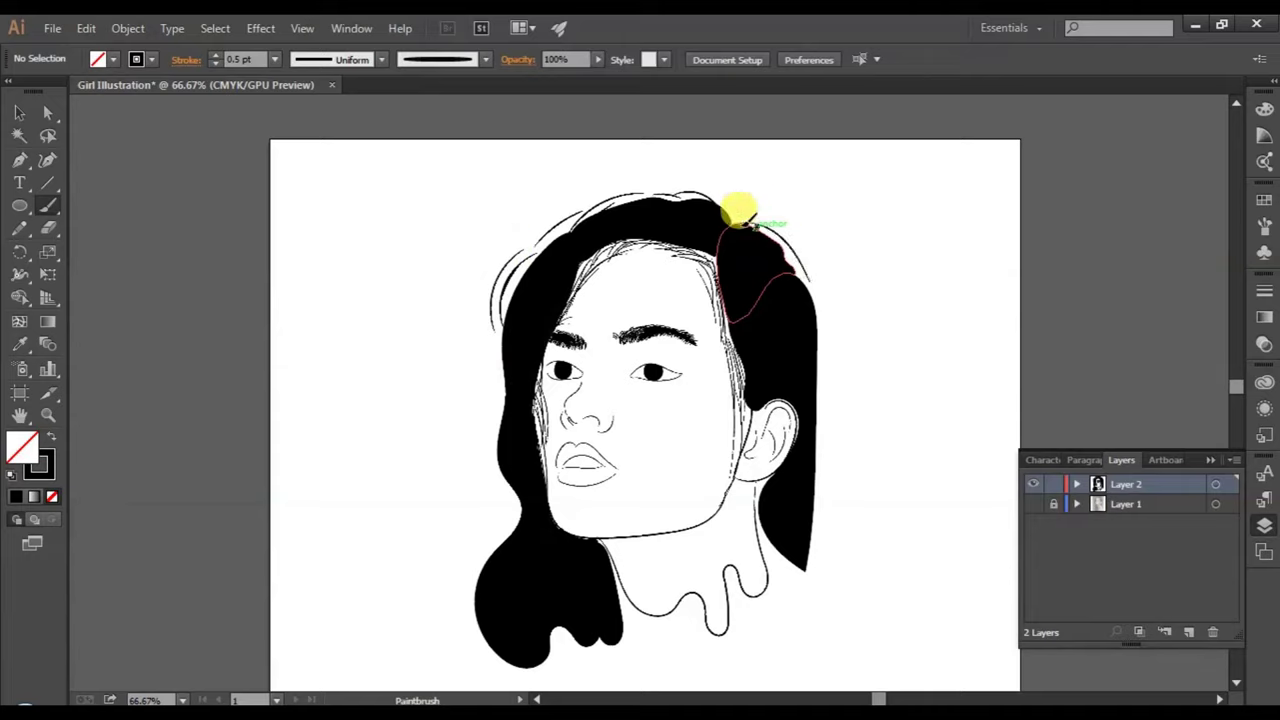
{"action": "left_click_drag", "start_coordinate": [808, 250], "coordinate": [768, 224]}
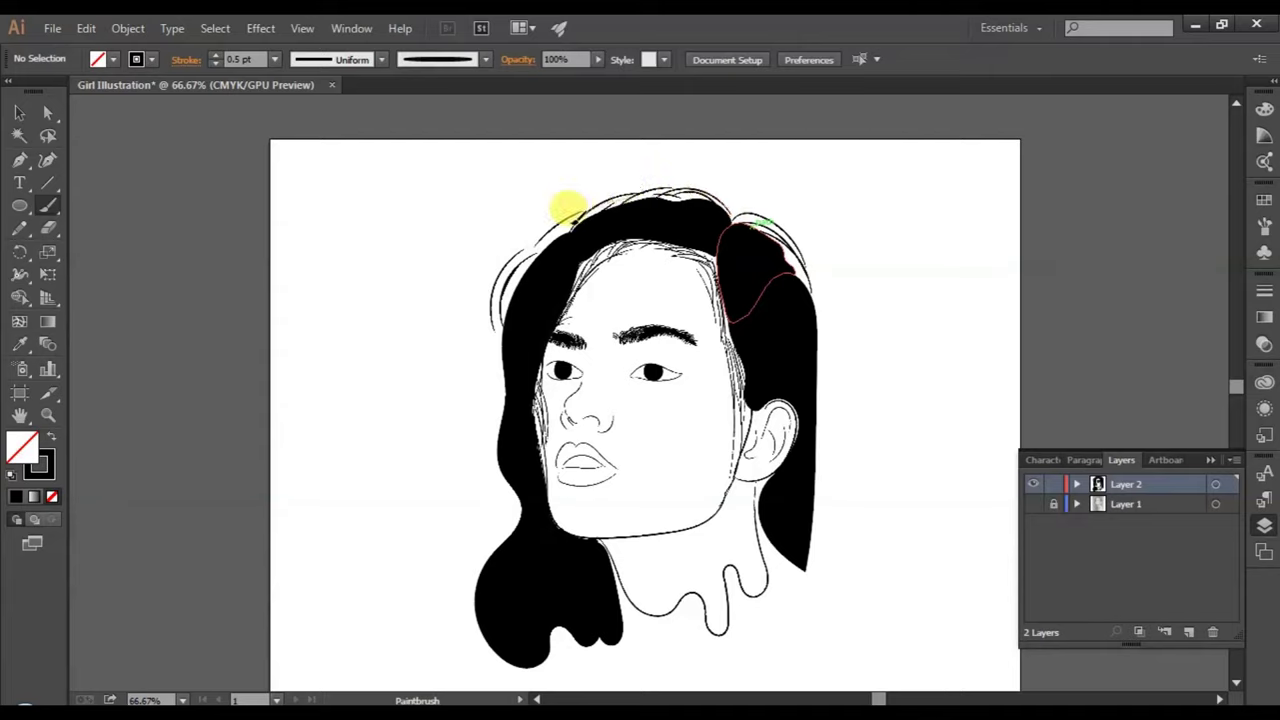
{"action": "left_click_drag", "start_coordinate": [541, 233], "coordinate": [515, 290]}
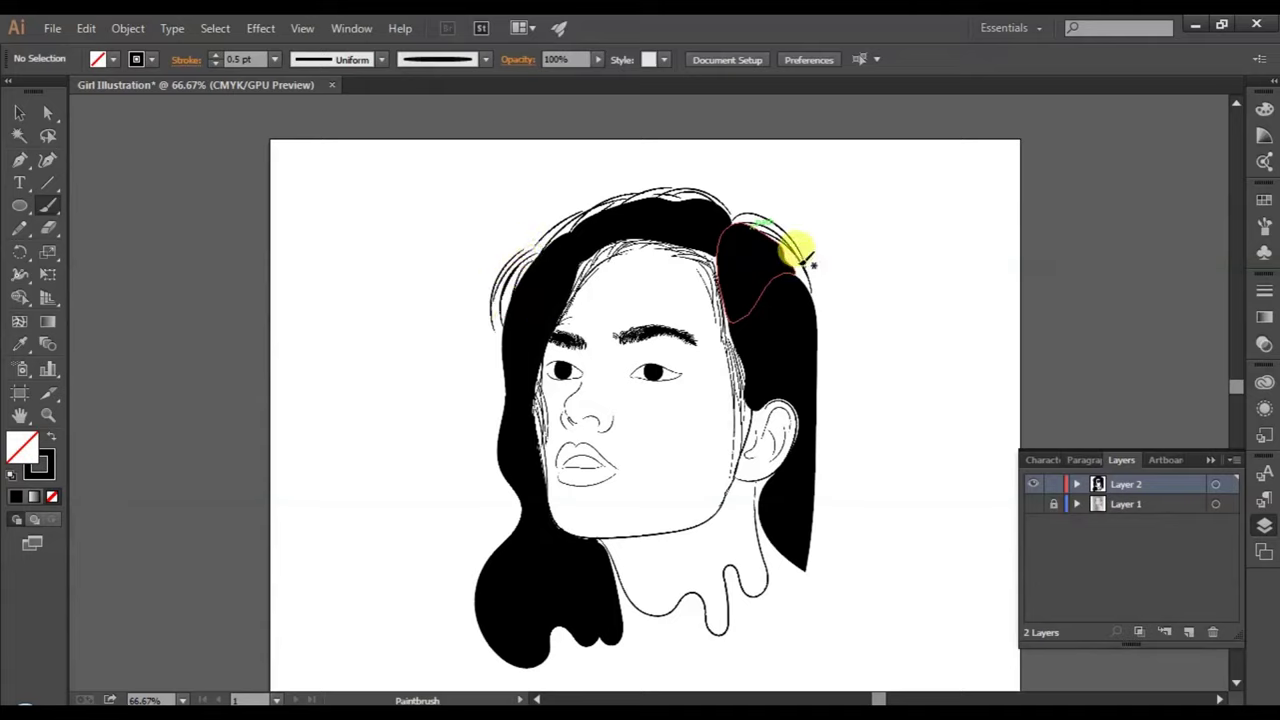
- Add strands down the right edge to the ear and around the upper-left hair
{"action": "left_click_drag", "start_coordinate": [810, 266], "coordinate": [820, 468]}
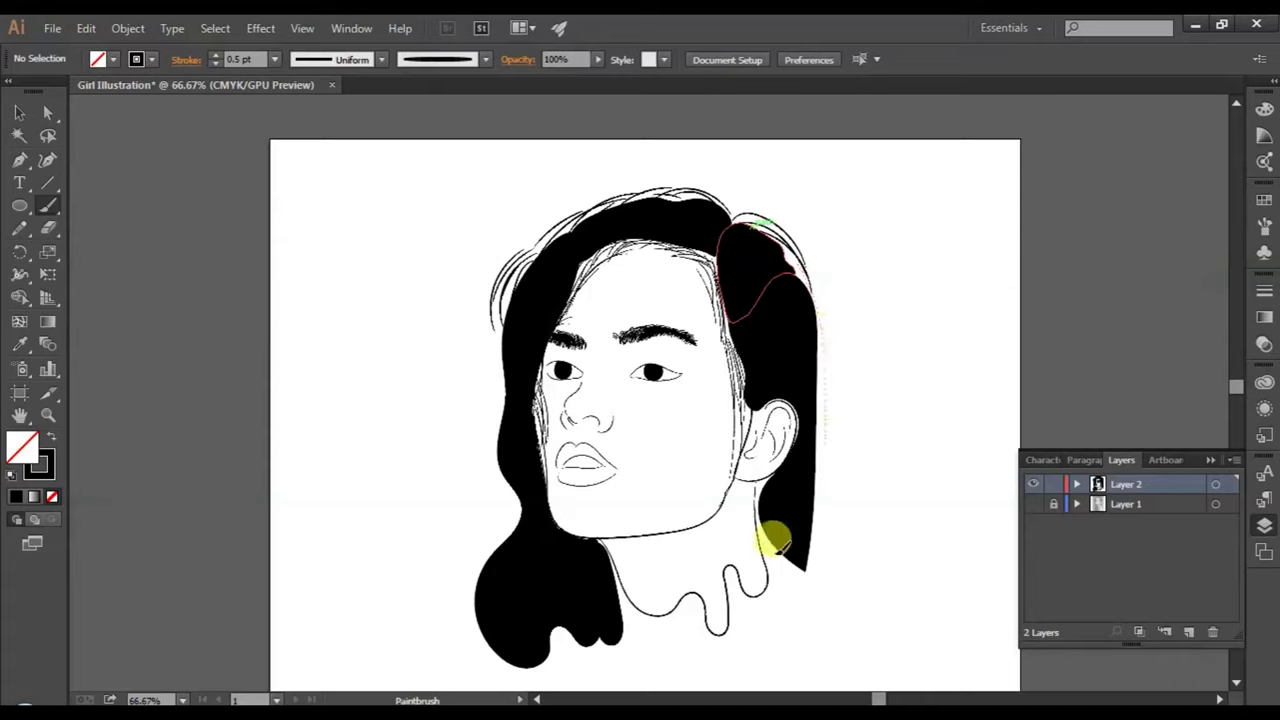
{"action": "mouse_move", "coordinate": [810, 262]}
{"action": "left_mouse_down"}
{"action": "mouse_move", "coordinate": [829, 380]}
{"action": "mouse_move", "coordinate": [829, 437]}
{"action": "mouse_move", "coordinate": [810, 438]}
{"action": "left_mouse_up"}
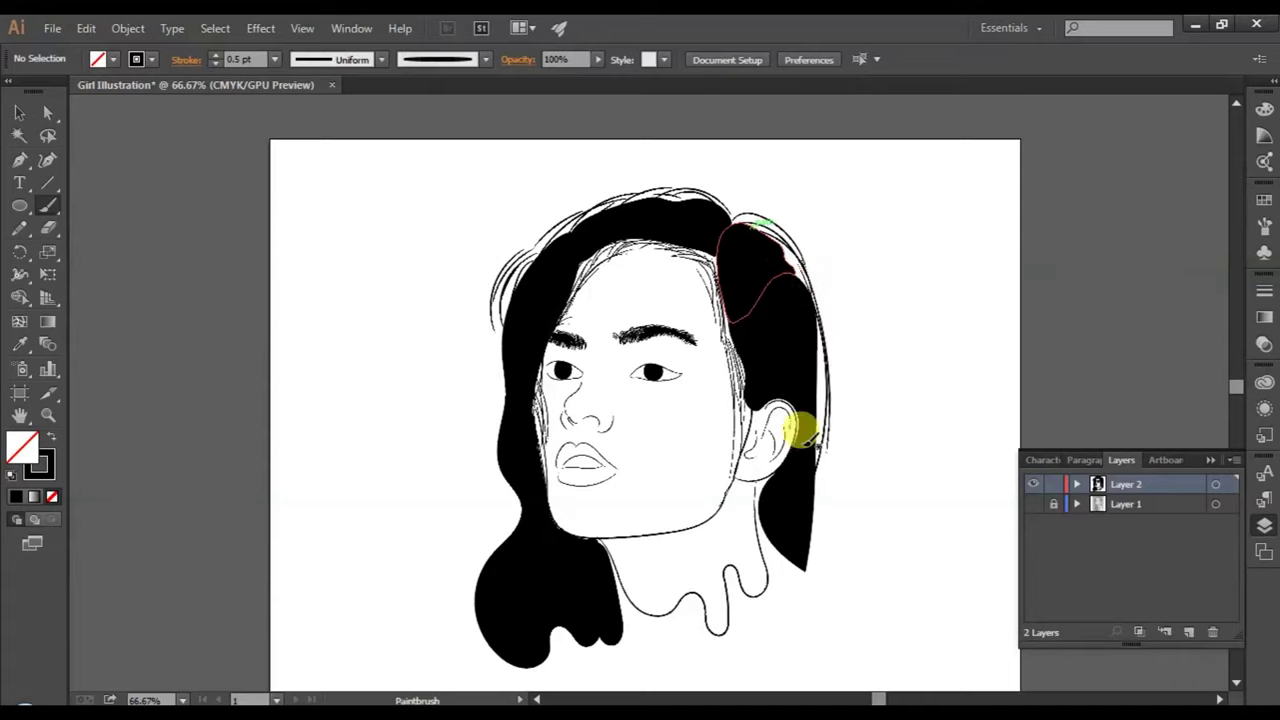
{"action": "left_click_drag", "start_coordinate": [500, 372], "coordinate": [486, 446]}
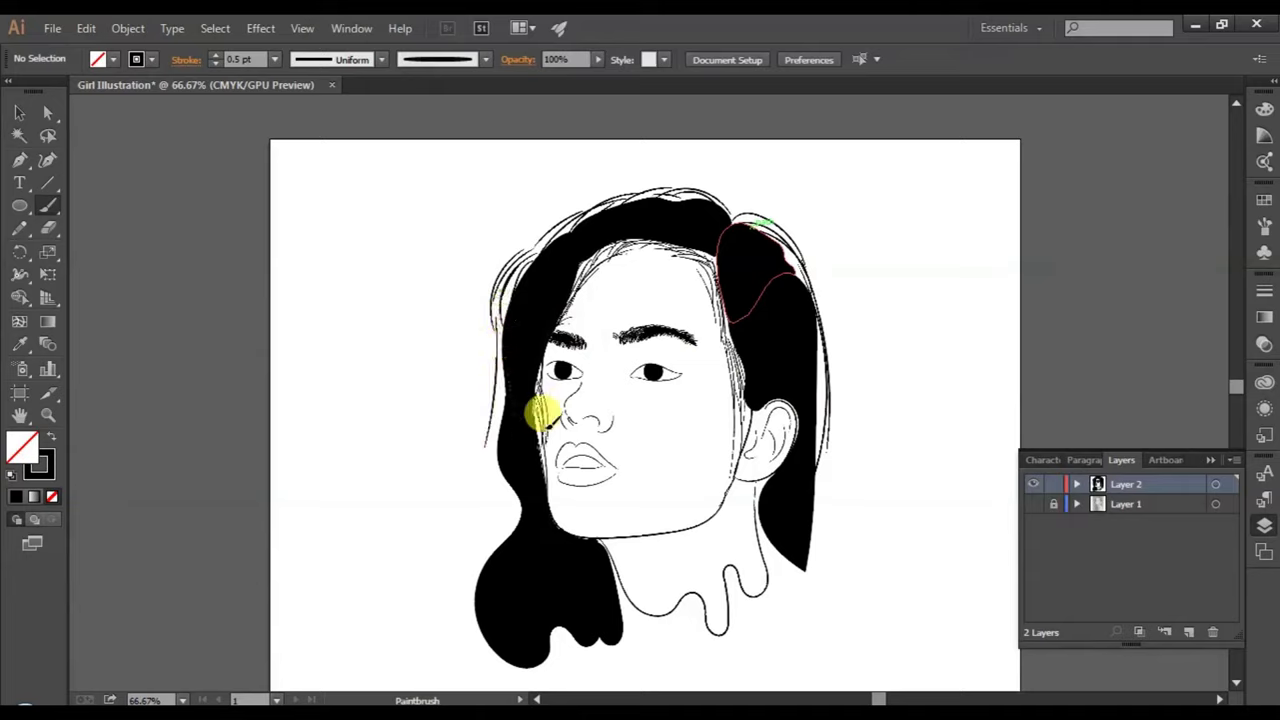
{"action": "left_click_drag", "start_coordinate": [508, 228], "coordinate": [500, 314]}
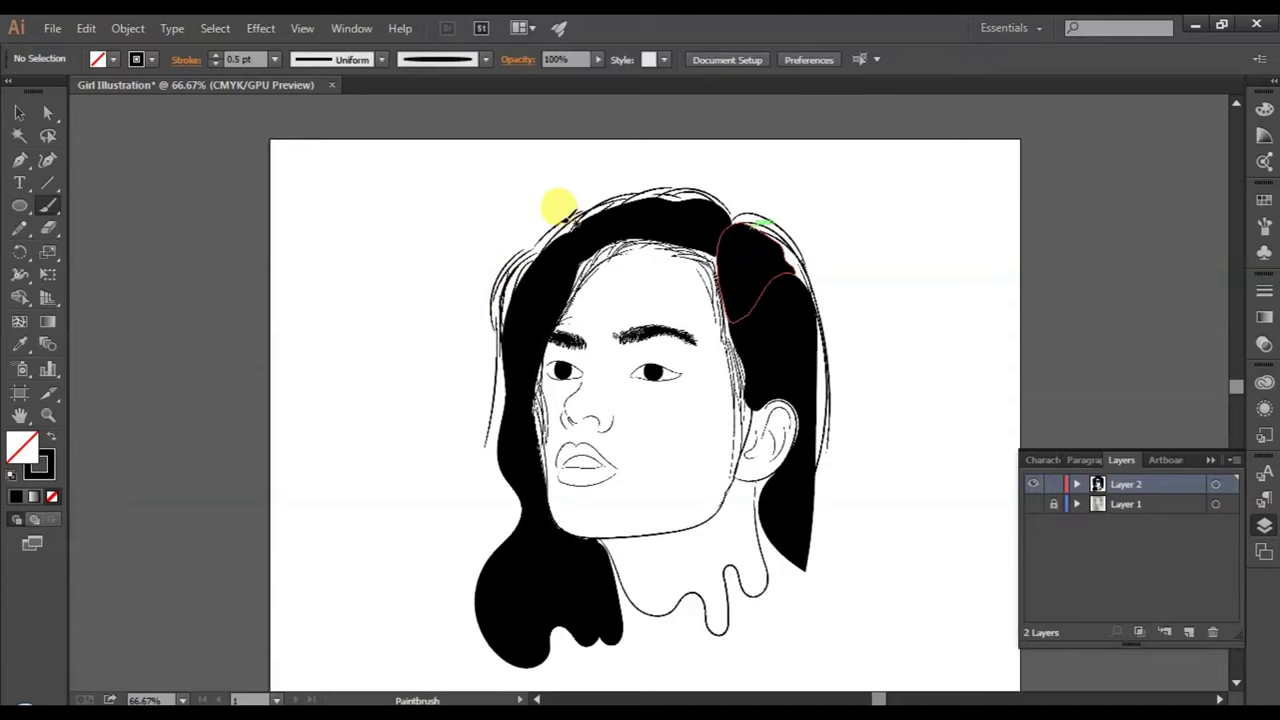
{"action": "left_click_drag", "start_coordinate": [580, 214], "coordinate": [527, 248]}
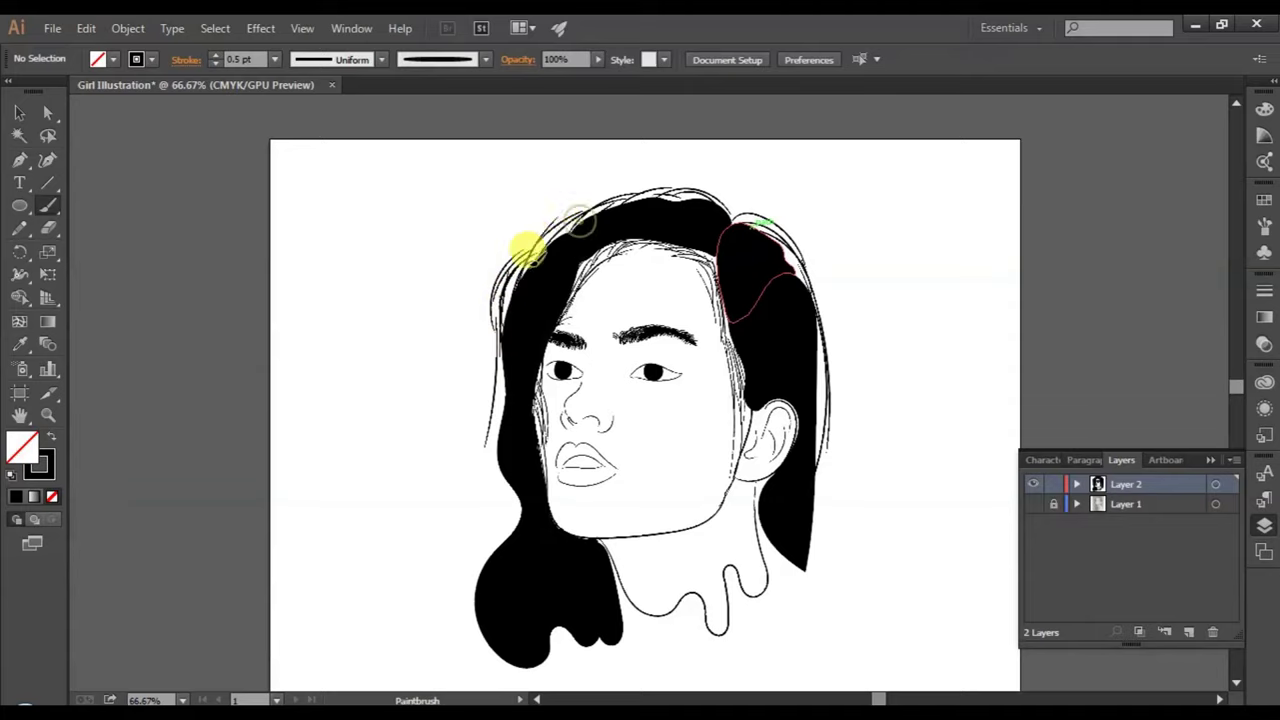
{"action": "left_click_drag", "start_coordinate": [543, 200], "coordinate": [532, 232]}
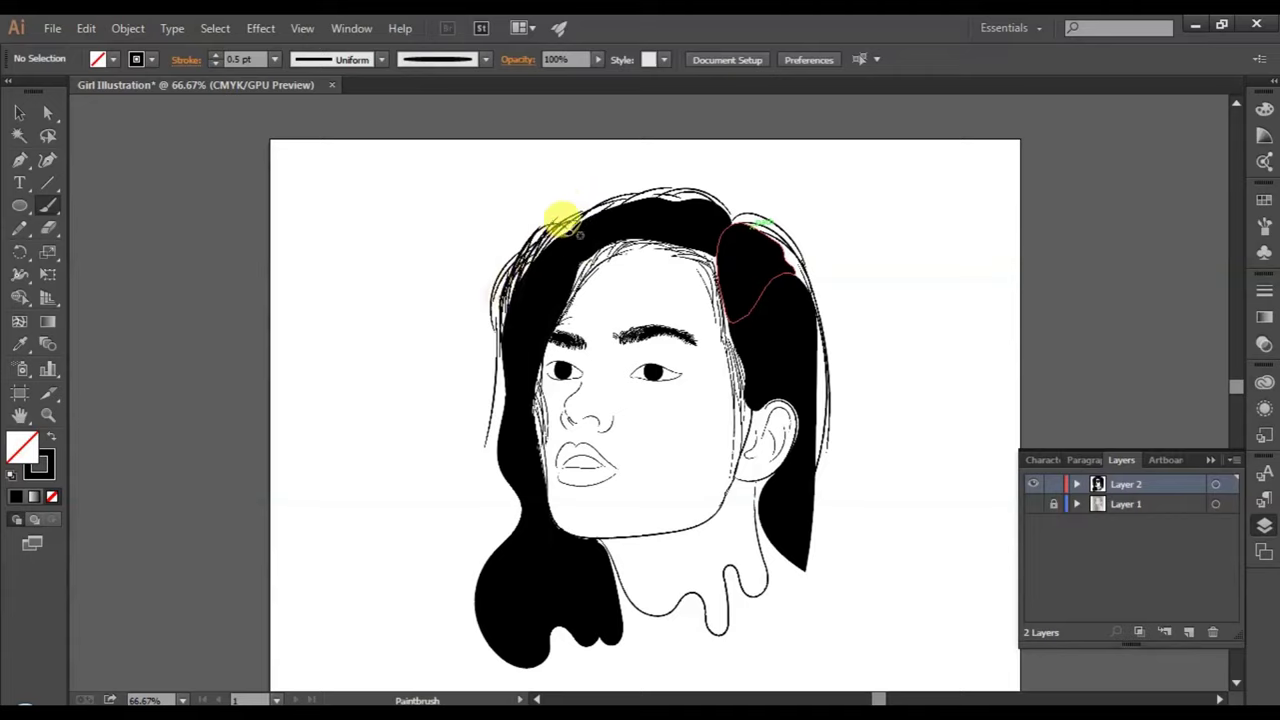
- Paint several strands down the left hair edge to chin level
{"action": "left_click_drag", "start_coordinate": [563, 217], "coordinate": [494, 410]}
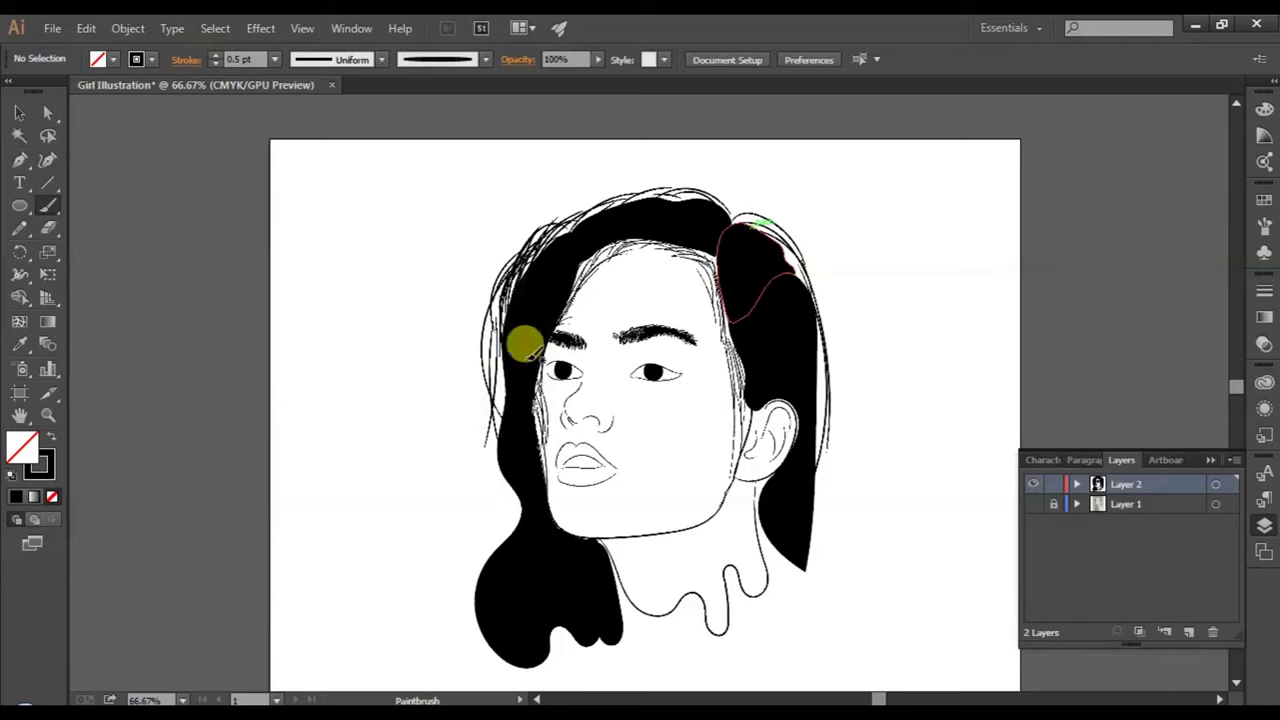
{"action": "left_click_drag", "start_coordinate": [503, 306], "coordinate": [490, 408]}
{"action": "left_click_drag", "start_coordinate": [500, 309], "coordinate": [494, 386]}
{"action": "mouse_move", "coordinate": [517, 491]}
{"action": "left_mouse_down"}
{"action": "mouse_move", "coordinate": [514, 257]}
{"action": "mouse_move", "coordinate": [491, 349]}
{"action": "left_mouse_up"}
- Lay faint strands up and down the right hair edge
{"action": "mouse_move", "coordinate": [790, 245]}
{"action": "left_mouse_down"}
{"action": "mouse_move", "coordinate": [828, 425]}
{"action": "mouse_move", "coordinate": [828, 330]}
{"action": "mouse_move", "coordinate": [814, 437]}
{"action": "mouse_move", "coordinate": [809, 323]}
{"action": "mouse_move", "coordinate": [831, 429]}
{"action": "mouse_move", "coordinate": [843, 343]}
{"action": "mouse_move", "coordinate": [818, 298]}
{"action": "mouse_move", "coordinate": [837, 423]}
{"action": "mouse_move", "coordinate": [806, 257]}
{"action": "mouse_move", "coordinate": [832, 412]}
{"action": "mouse_move", "coordinate": [771, 606]}
{"action": "mouse_move", "coordinate": [835, 425]}
{"action": "mouse_move", "coordinate": [840, 505]}
{"action": "mouse_move", "coordinate": [789, 598]}
{"action": "mouse_move", "coordinate": [832, 446]}
{"action": "mouse_move", "coordinate": [806, 606]}
{"action": "mouse_move", "coordinate": [838, 416]}
{"action": "left_mouse_up"}
{"action": "left_click_drag", "start_coordinate": [836, 540], "coordinate": [838, 455]}
{"action": "left_click_drag", "start_coordinate": [828, 558], "coordinate": [832, 490]}
{"action": "left_click_drag", "start_coordinate": [806, 566], "coordinate": [804, 514]}
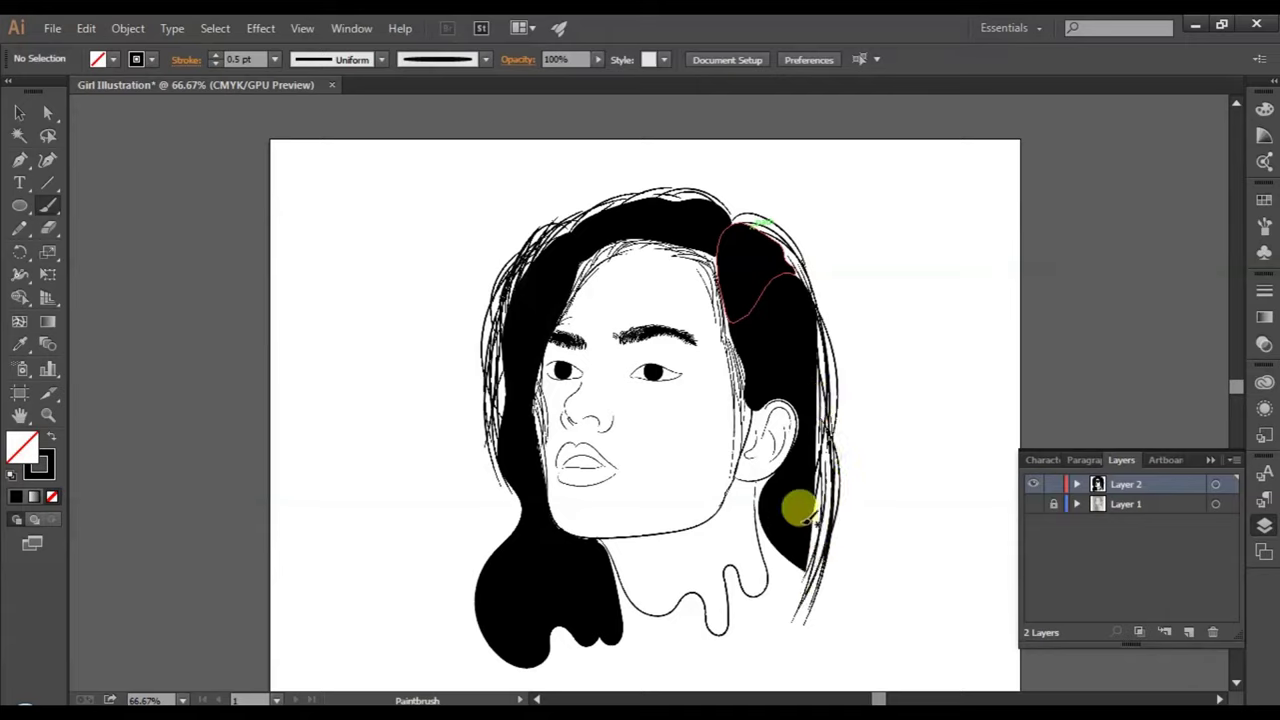
{"action": "left_click_drag", "start_coordinate": [789, 577], "coordinate": [814, 509]}
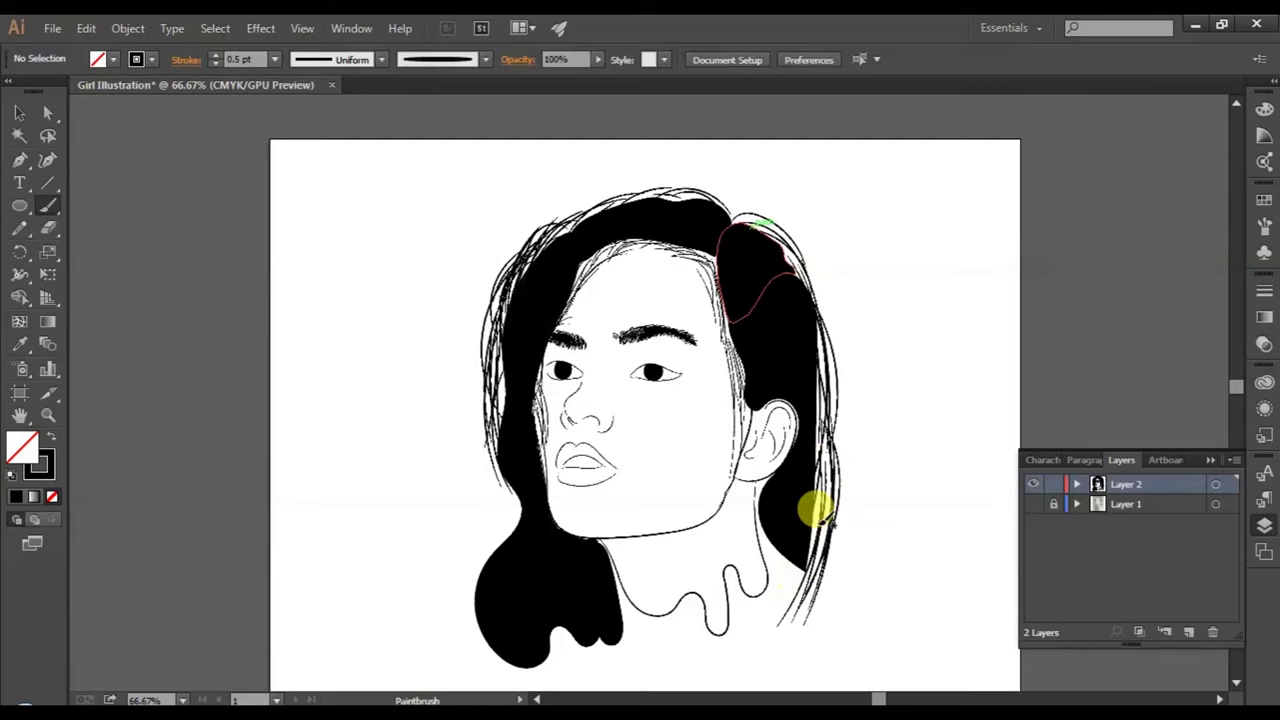
- Paint long strands along the right hair edge from the tip to ear level
{"action": "scroll", "coordinate": [814, 509], "scroll_direction": "down", "scroll_amount": 2}
{"action": "left_click_drag", "start_coordinate": [781, 557], "coordinate": [845, 277]}
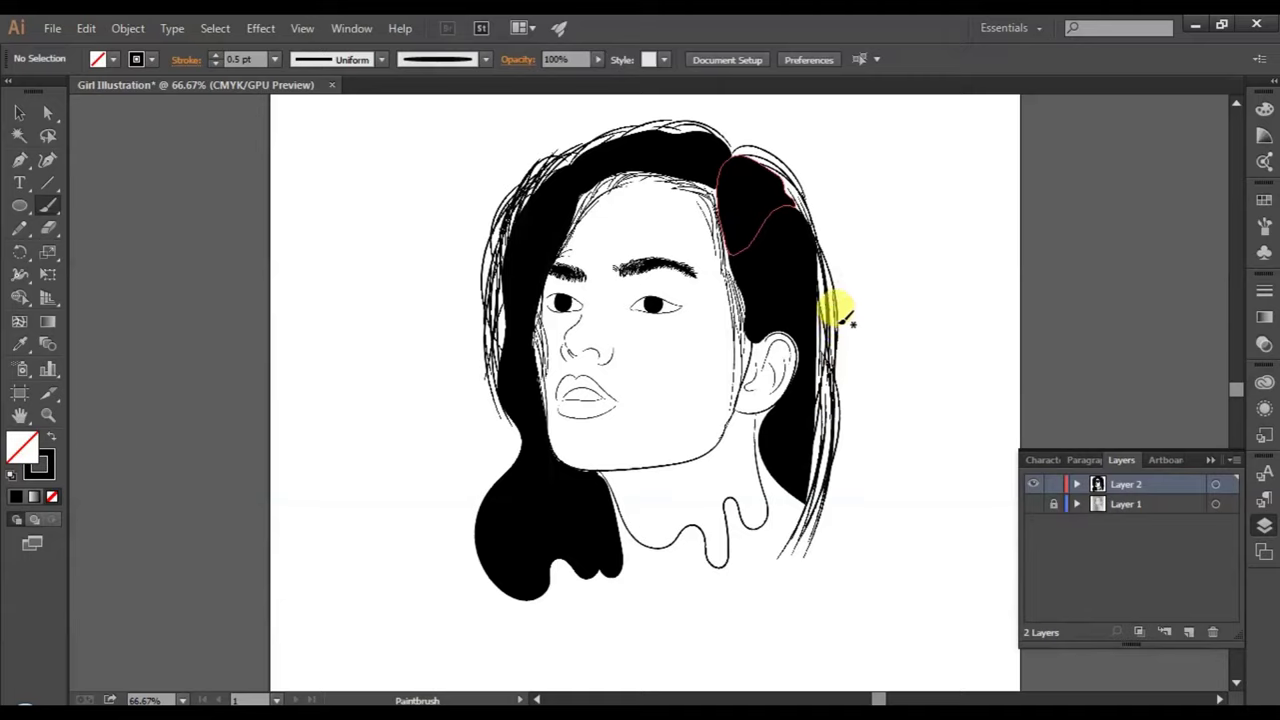
{"action": "mouse_move", "coordinate": [845, 287]}
{"action": "left_mouse_down"}
{"action": "mouse_move", "coordinate": [855, 352]}
{"action": "mouse_move", "coordinate": [818, 515]}
{"action": "left_mouse_up"}
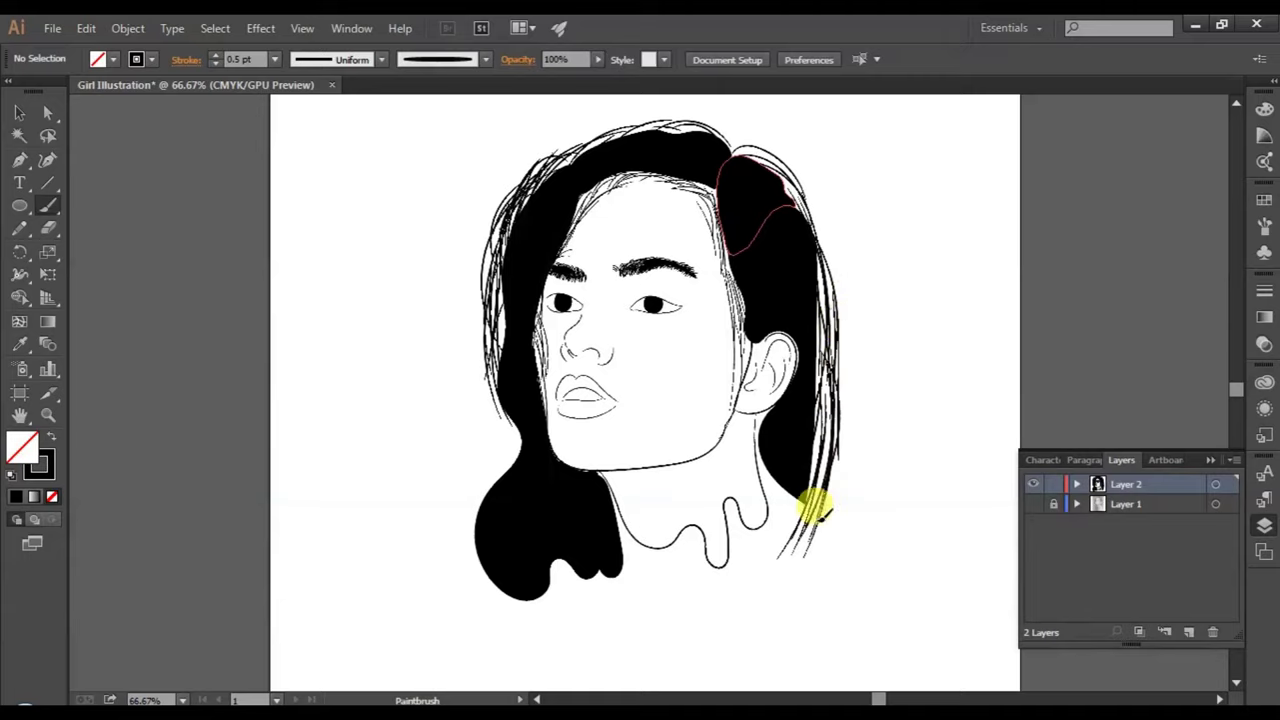
{"action": "left_click_drag", "start_coordinate": [838, 312], "coordinate": [812, 310]}
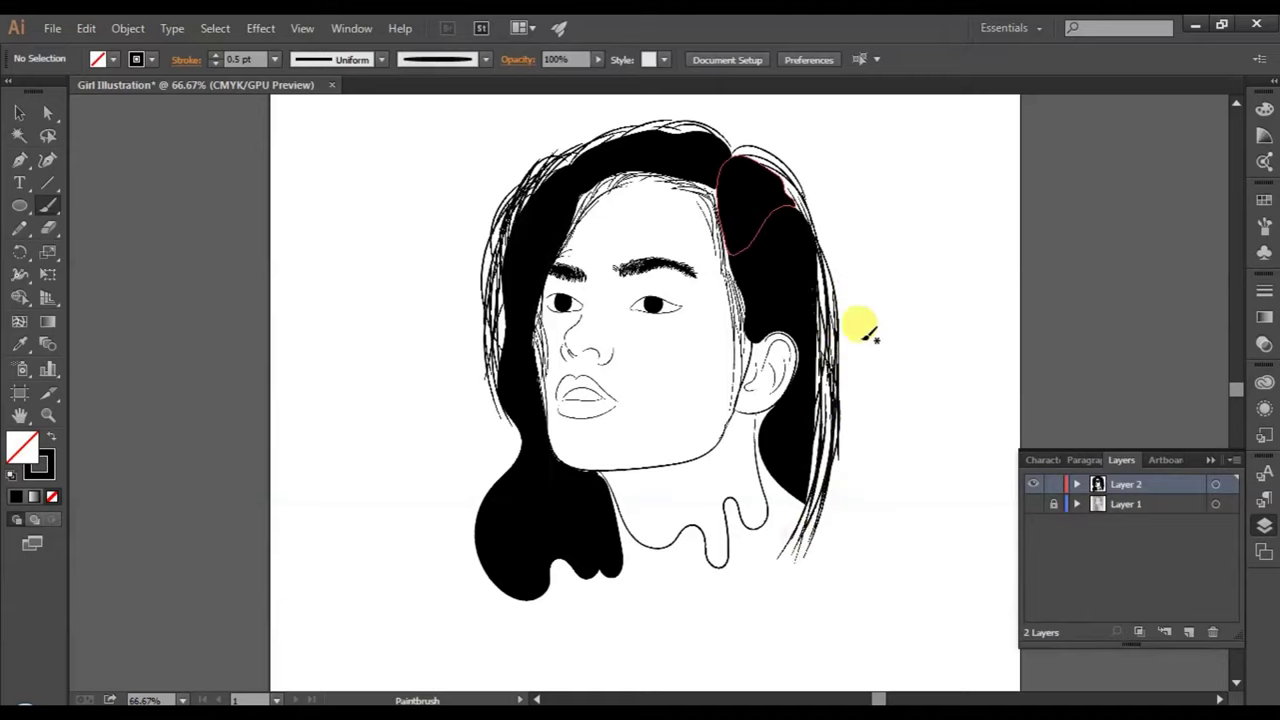
{"action": "left_click_drag", "start_coordinate": [803, 535], "coordinate": [812, 378]}
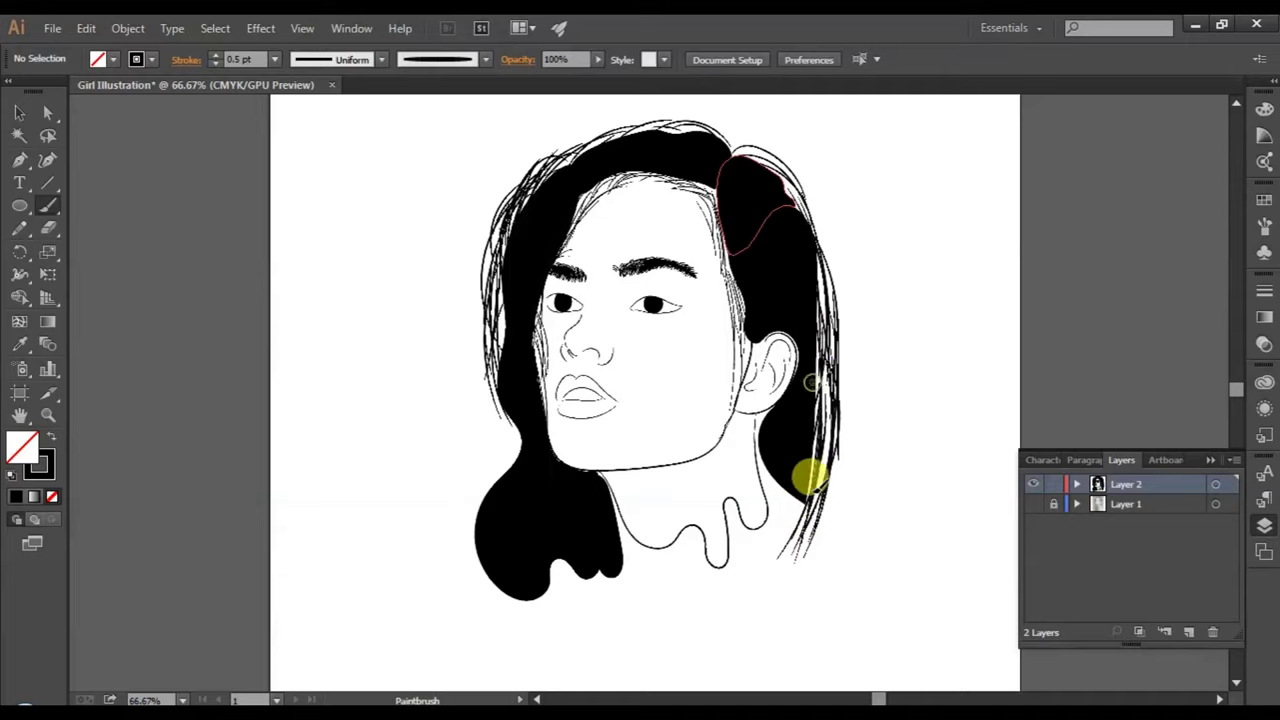
- Add strands reaching down the lower right hair
{"action": "left_click_drag", "start_coordinate": [780, 451], "coordinate": [780, 565]}
{"action": "left_click_drag", "start_coordinate": [792, 462], "coordinate": [760, 575]}
{"action": "left_click_drag", "start_coordinate": [797, 451], "coordinate": [762, 590]}
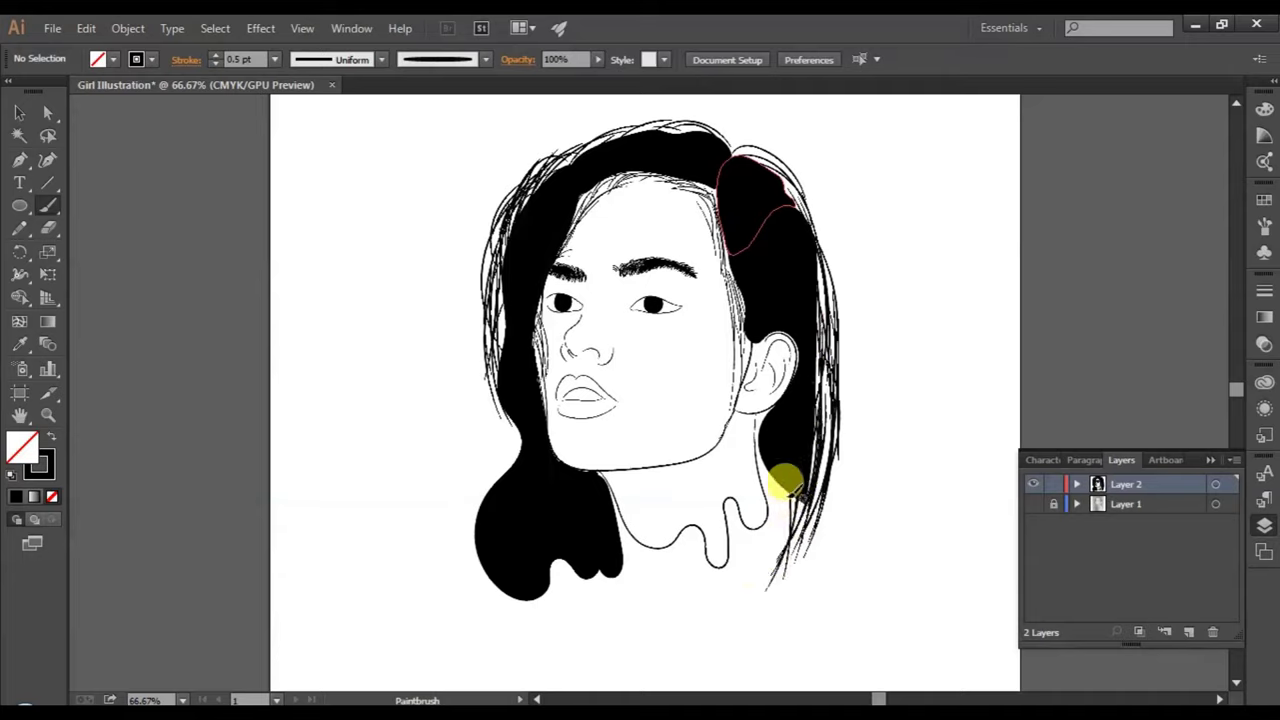
{"action": "left_click_drag", "start_coordinate": [788, 485], "coordinate": [752, 590]}
{"action": "left_click_drag", "start_coordinate": [771, 491], "coordinate": [737, 572]}
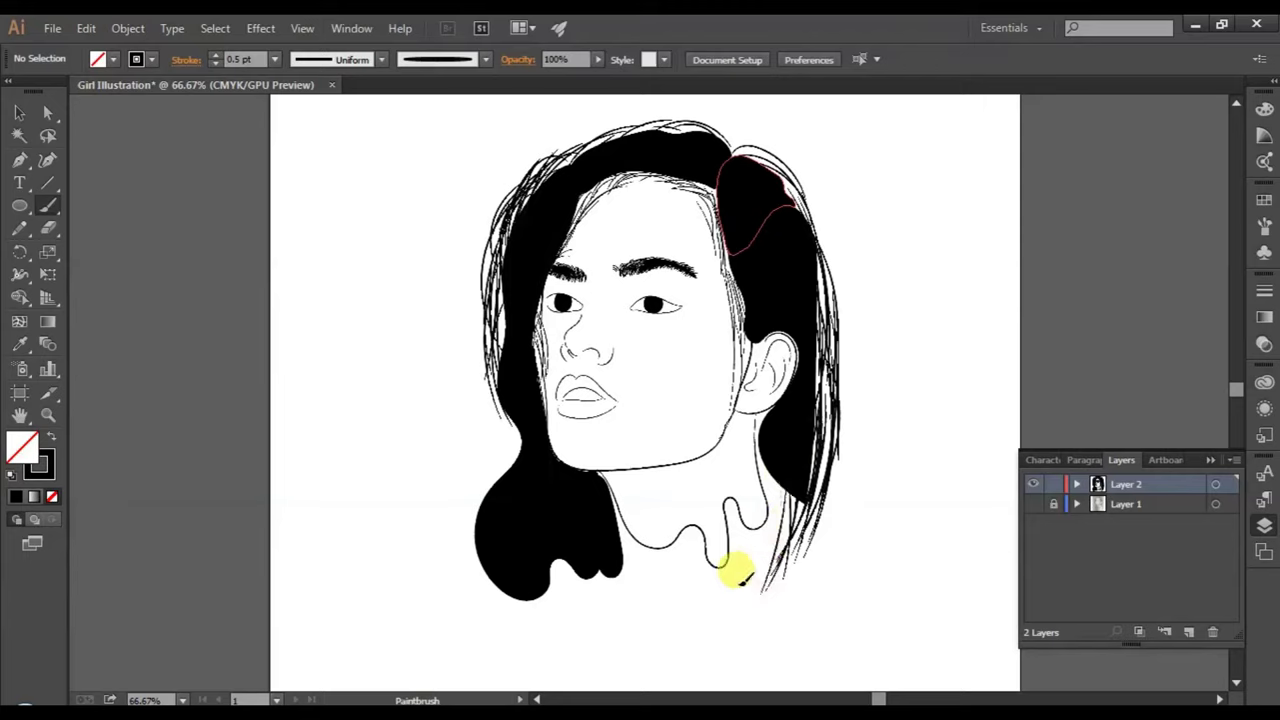
{"action": "left_click_drag", "start_coordinate": [808, 458], "coordinate": [770, 575]}
{"action": "left_click_drag", "start_coordinate": [829, 400], "coordinate": [760, 588]}
- Paint more downward strands trailing below the lower right hair past the neck
{"action": "left_click_drag", "start_coordinate": [823, 349], "coordinate": [803, 531]}
{"action": "mouse_move", "coordinate": [826, 350]}
{"action": "left_mouse_down"}
{"action": "mouse_move", "coordinate": [810, 488]}
{"action": "mouse_move", "coordinate": [777, 491]}
{"action": "left_mouse_up"}
{"action": "left_click_drag", "start_coordinate": [811, 371], "coordinate": [780, 514]}
{"action": "left_click_drag", "start_coordinate": [814, 386], "coordinate": [747, 575]}
{"action": "left_click_drag", "start_coordinate": [814, 418], "coordinate": [740, 557]}
{"action": "left_click_drag", "start_coordinate": [811, 429], "coordinate": [740, 591]}
{"action": "left_click_drag", "start_coordinate": [790, 535], "coordinate": [757, 618]}
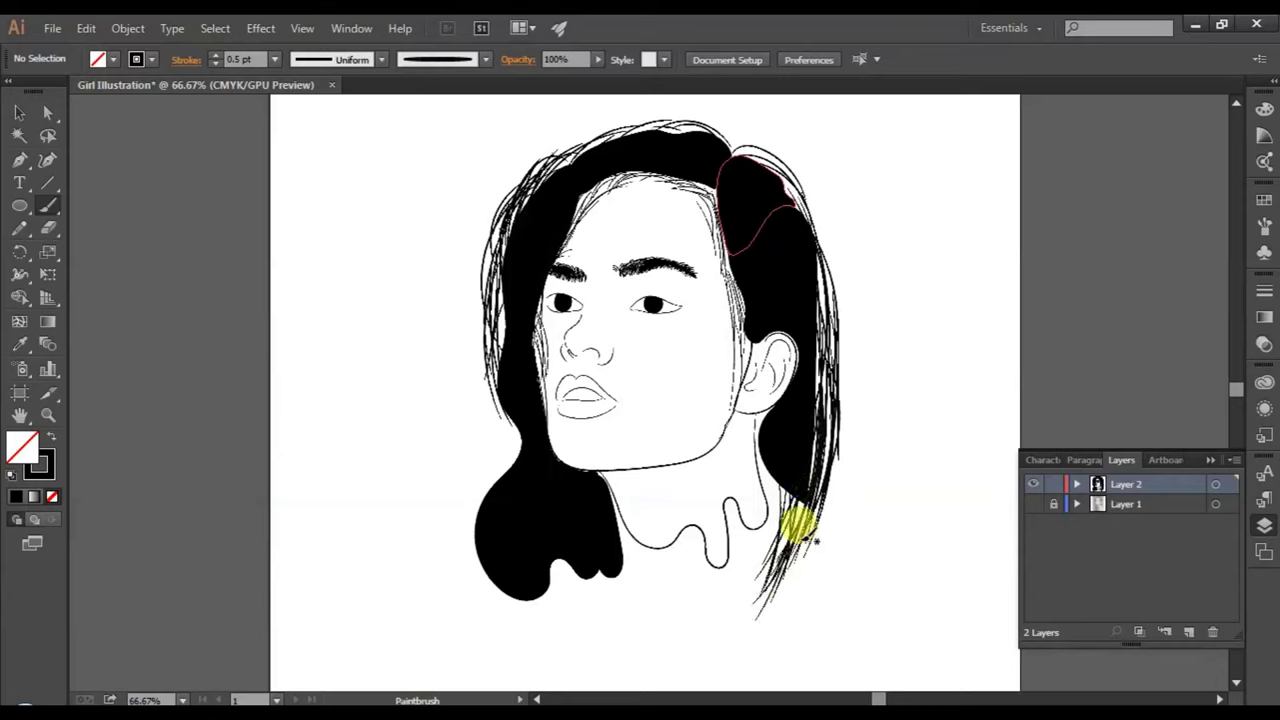
{"action": "left_click_drag", "start_coordinate": [815, 485], "coordinate": [762, 606]}
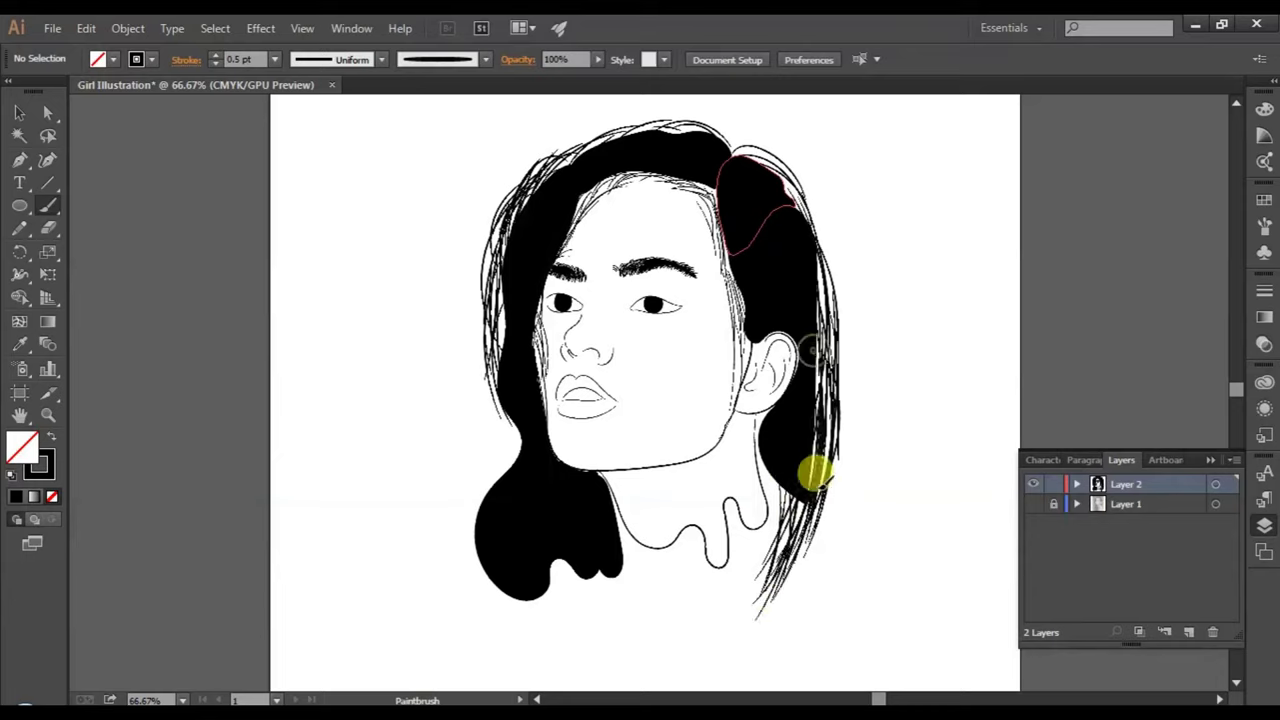
- Add strands along the upper right hair beside the ear
{"action": "left_click_drag", "start_coordinate": [815, 280], "coordinate": [823, 366]}
{"action": "mouse_move", "coordinate": [820, 255]}
{"action": "left_mouse_down"}
{"action": "mouse_move", "coordinate": [810, 490]}
{"action": "mouse_move", "coordinate": [836, 264]}
{"action": "mouse_move", "coordinate": [820, 426]}
{"action": "left_mouse_up"}
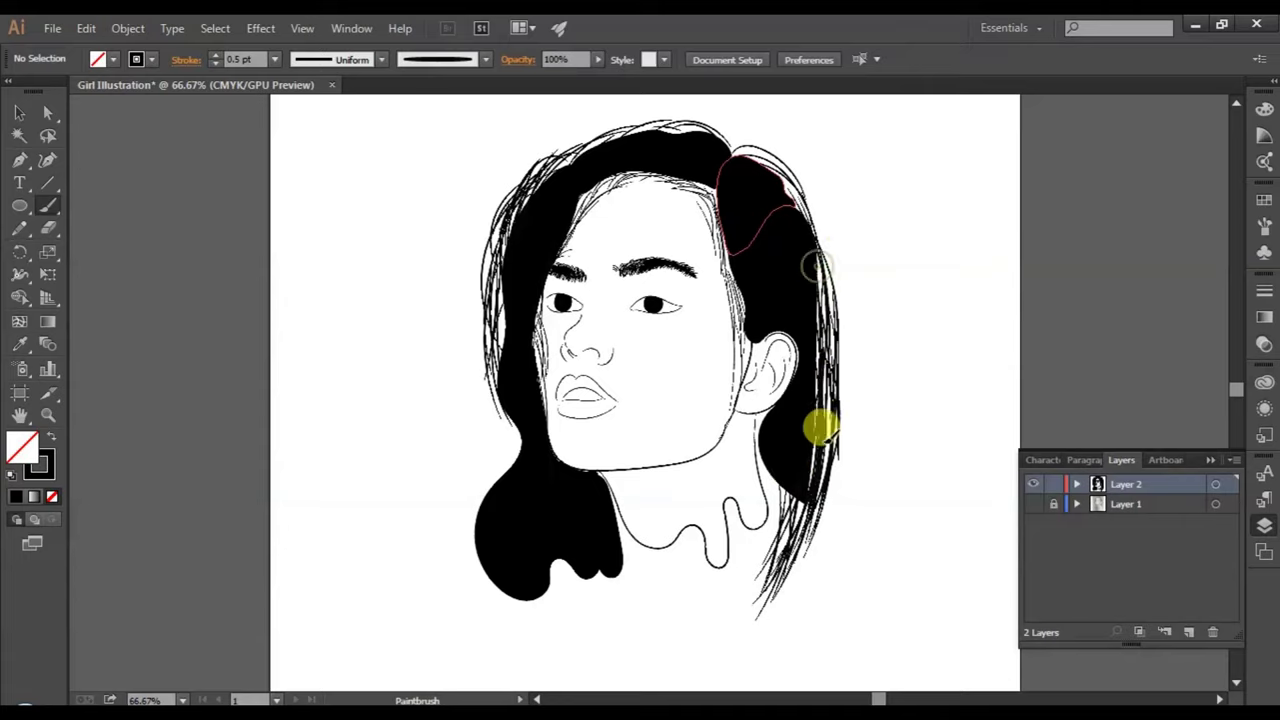
{"action": "left_click_drag", "start_coordinate": [823, 280], "coordinate": [825, 400]}
{"action": "left_click_drag", "start_coordinate": [826, 256], "coordinate": [834, 409]}
{"action": "left_click_drag", "start_coordinate": [817, 260], "coordinate": [800, 504]}
- Sweep extra strands down the right edge toward the neck and stop painting
{"action": "mouse_move", "coordinate": [830, 318]}
{"action": "left_mouse_down"}
{"action": "mouse_move", "coordinate": [829, 409]}
{"action": "mouse_move", "coordinate": [794, 503]}
{"action": "left_mouse_up"}
{"action": "left_click_drag", "start_coordinate": [836, 340], "coordinate": [791, 509]}
{"action": "left_click_drag", "start_coordinate": [826, 363], "coordinate": [777, 514]}
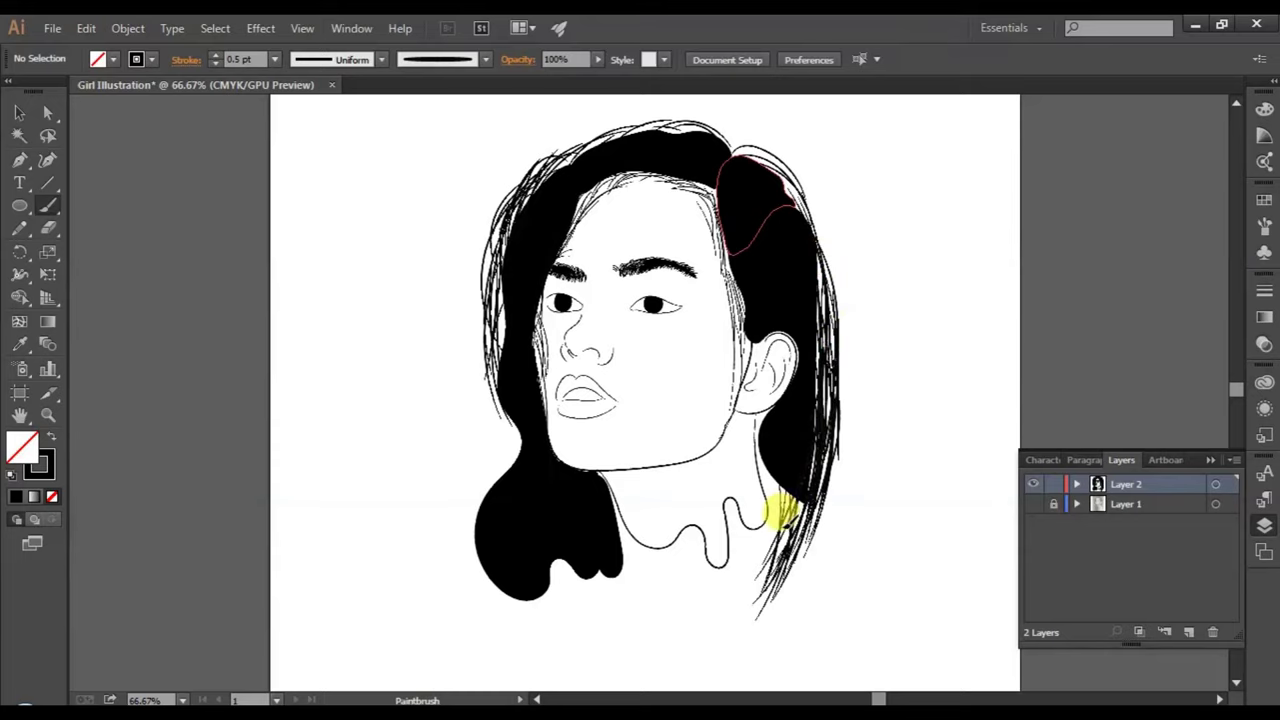
{"action": "mouse_move", "coordinate": [808, 443]}
{"action": "left_mouse_down"}
{"action": "mouse_move", "coordinate": [777, 523]}
{"action": "mouse_move", "coordinate": [771, 506]}
{"action": "mouse_move", "coordinate": [780, 523]}
{"action": "left_mouse_up"}
{"action": "left_click_drag", "start_coordinate": [820, 486], "coordinate": [787, 530]}
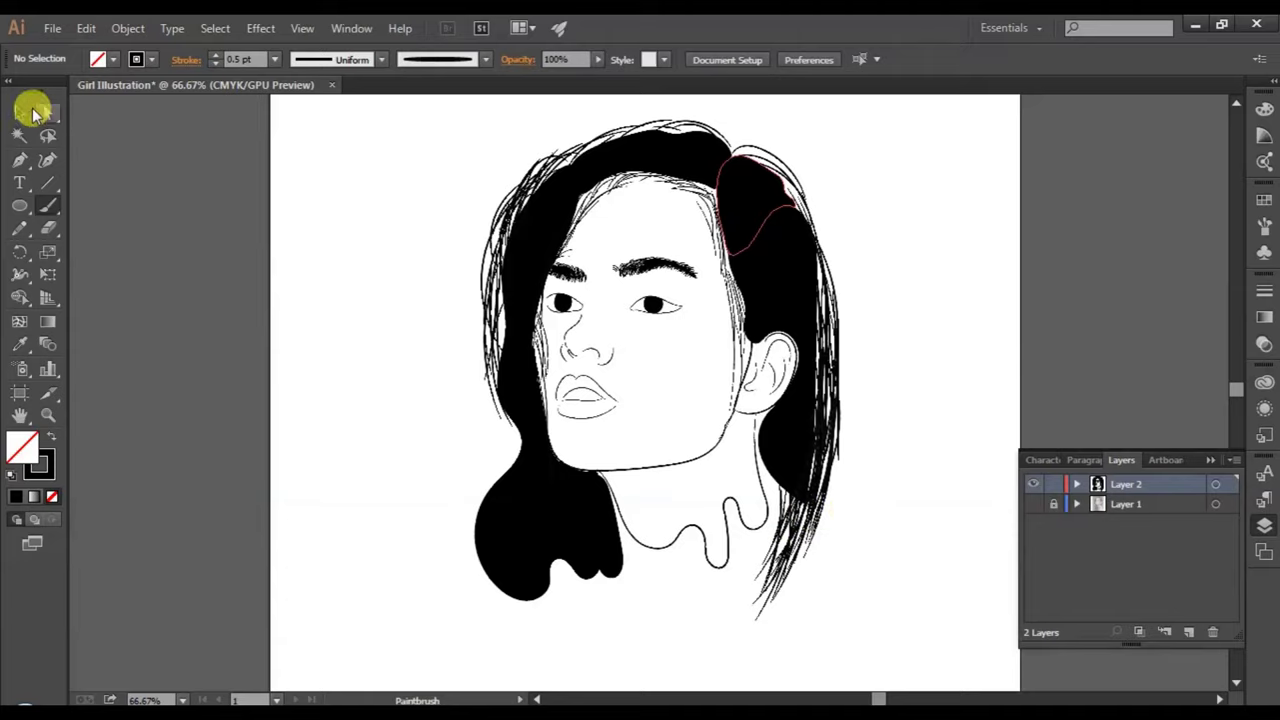
{"action": "left_click", "coordinate": [20, 111]}
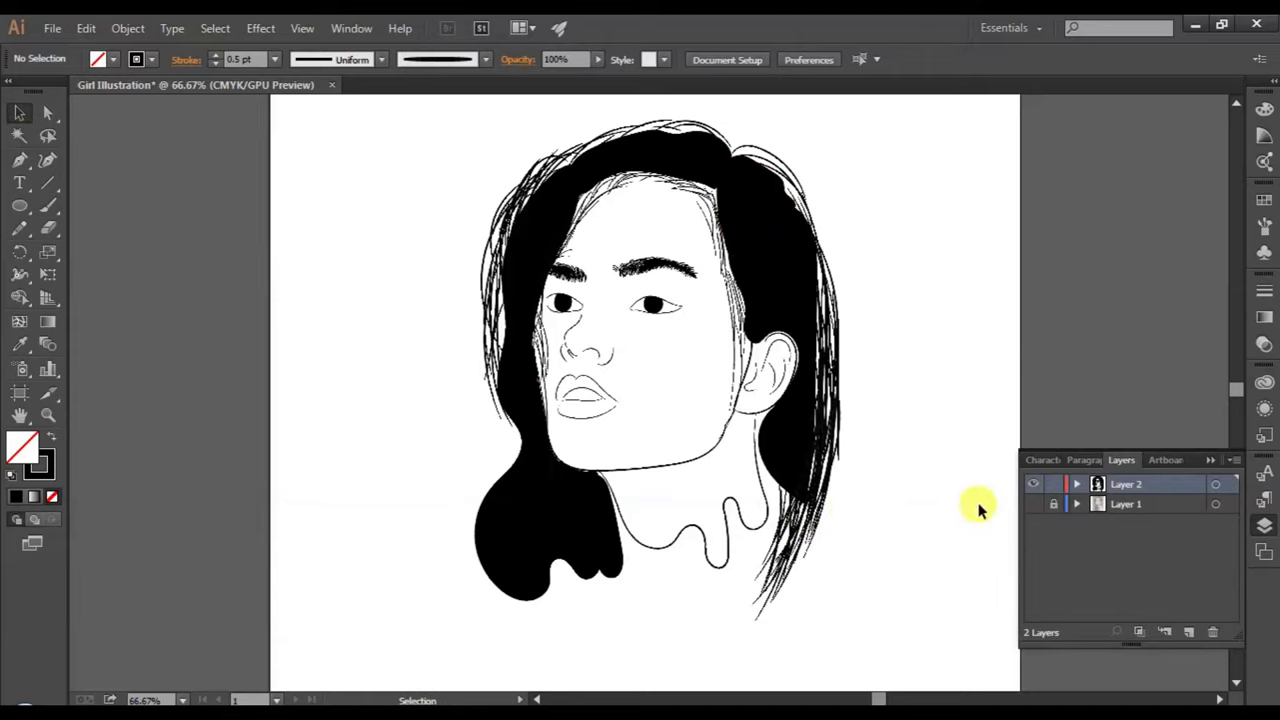
- Turn on Layer 1's photo reference and zoom in on the eye
{"action": "left_click", "coordinate": [1034, 505]}
{"action": "left_click", "coordinate": [1034, 506]}
{"action": "left_click", "coordinate": [1034, 505]}
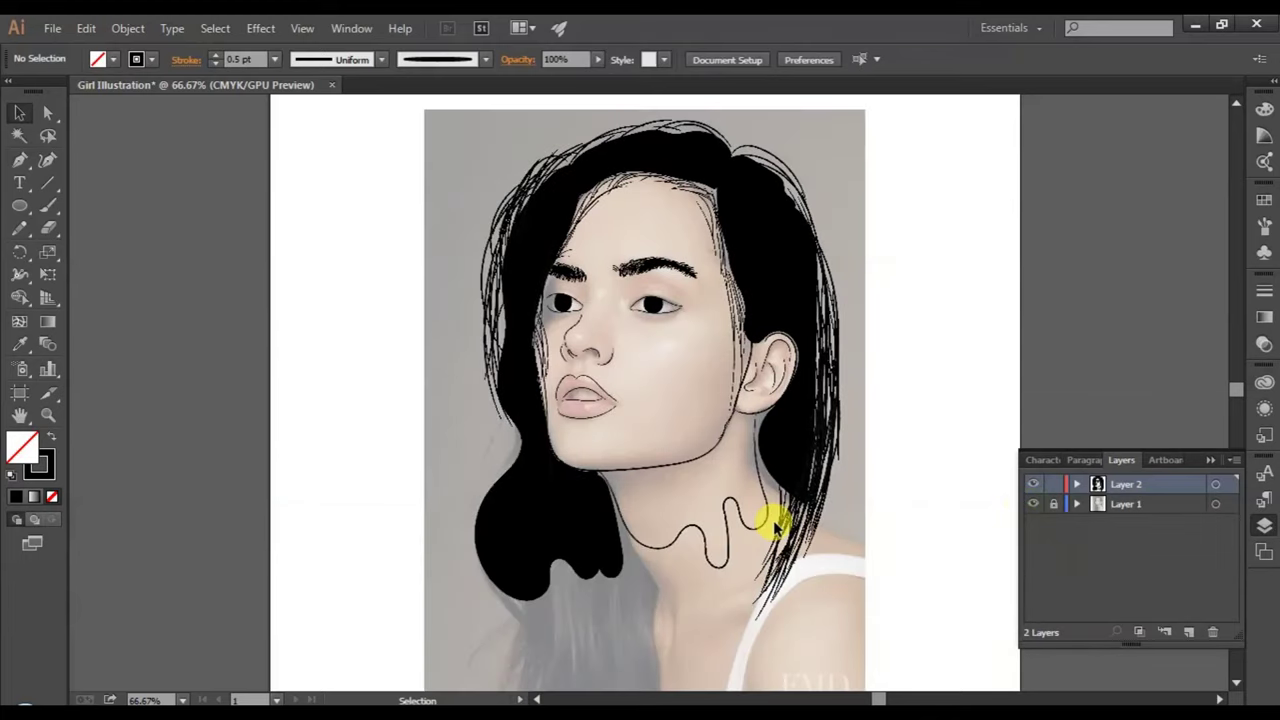
{"action": "scroll", "coordinate": [773, 520], "scroll_direction": "up", "scroll_amount": 1}
{"action": "scroll", "coordinate": [720, 490], "scroll_direction": "up", "scroll_amount": 3}
{"action": "scroll", "coordinate": [666, 457], "scroll_direction": "up", "scroll_amount": 1}
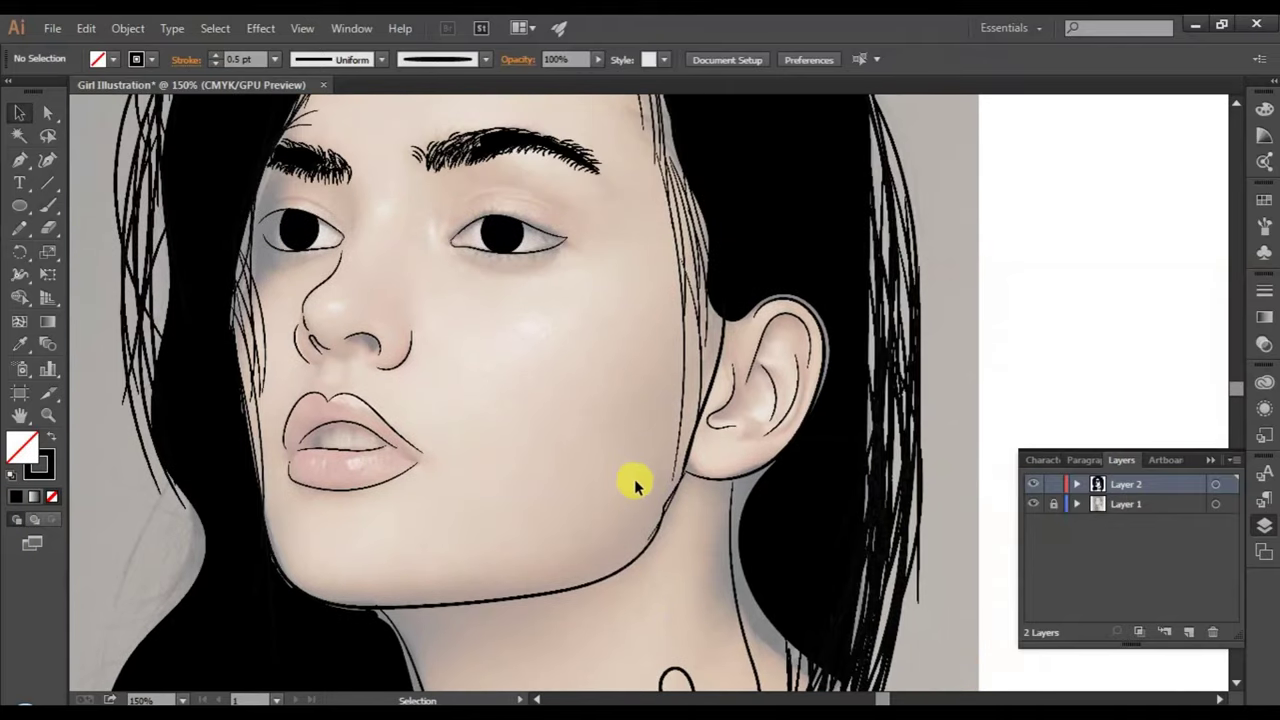
{"action": "scroll", "coordinate": [606, 478], "scroll_direction": "up", "scroll_amount": 1}
{"action": "scroll", "coordinate": [606, 478], "scroll_direction": "up", "scroll_amount": 1}
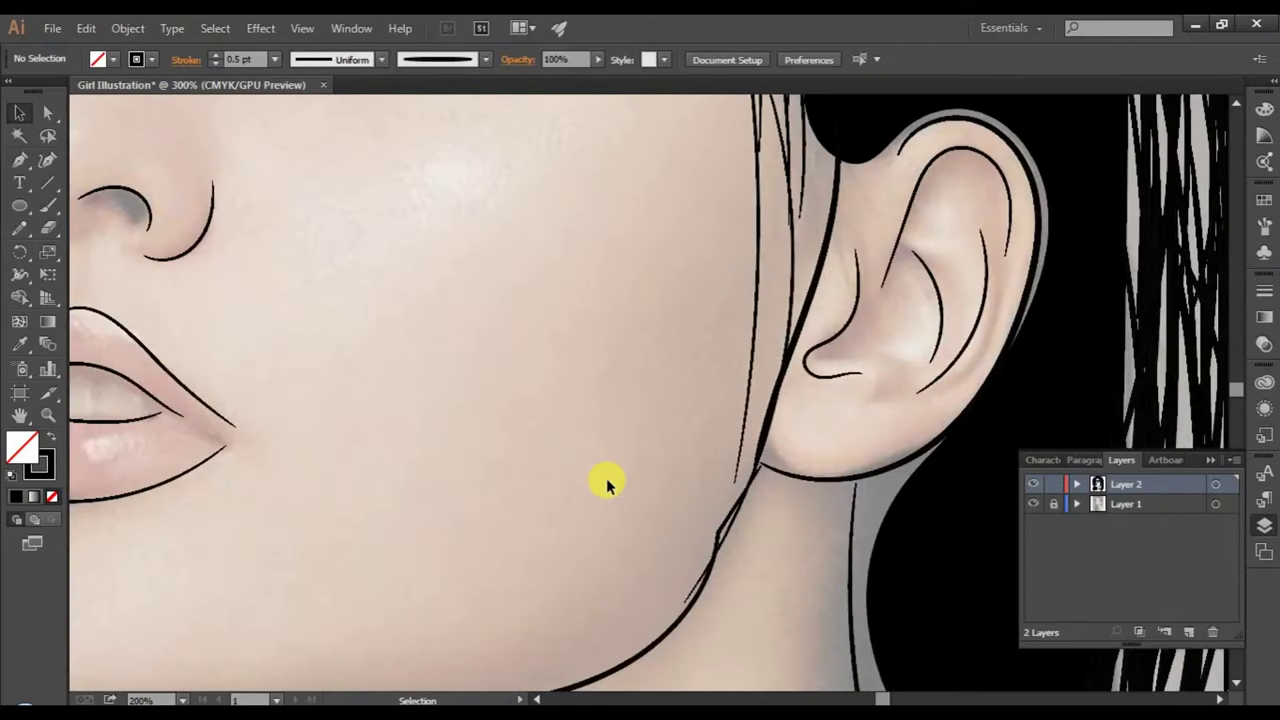
{"action": "scroll", "coordinate": [606, 478], "scroll_direction": "up", "scroll_amount": 2}
{"action": "scroll", "coordinate": [606, 478], "scroll_direction": "up", "scroll_amount": 1}
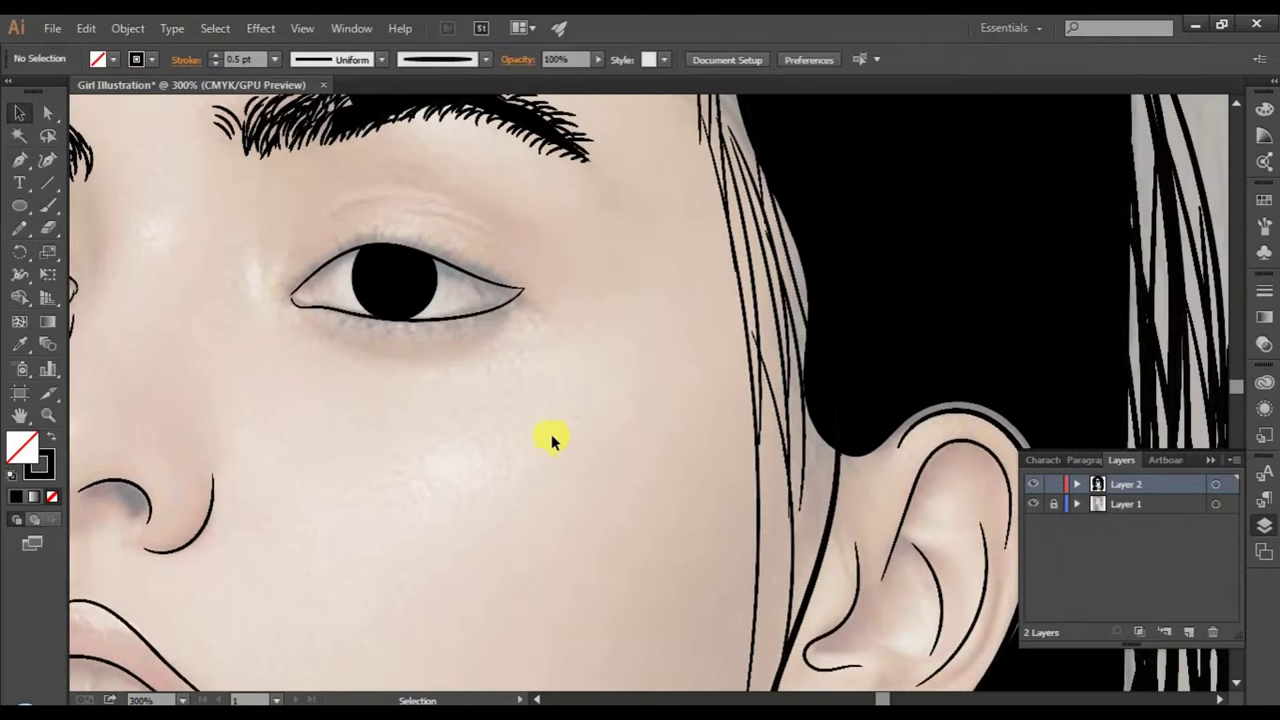
{"action": "scroll", "coordinate": [546, 437], "scroll_direction": "up", "scroll_amount": 1}
{"action": "scroll", "coordinate": [537, 429], "scroll_direction": "up", "scroll_amount": 2}
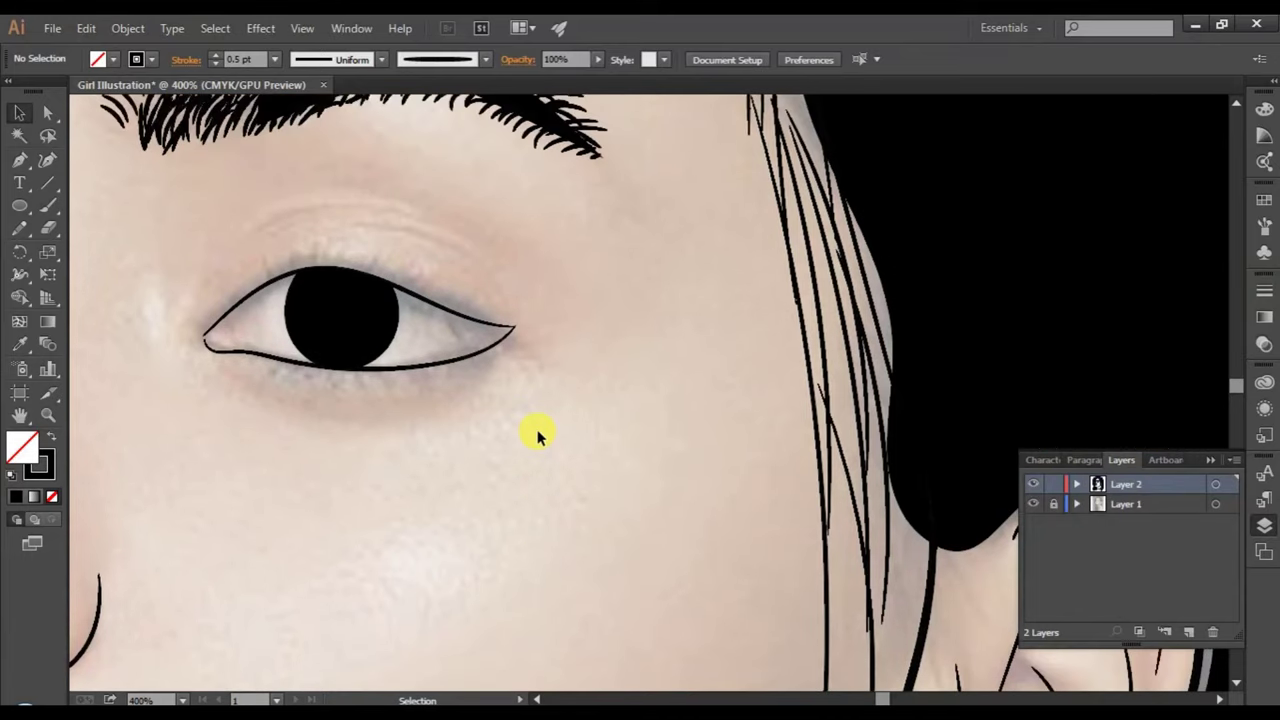
{"action": "scroll", "coordinate": [537, 429], "scroll_direction": "up", "scroll_amount": 1}
{"action": "scroll", "coordinate": [410, 450], "scroll_direction": "up", "scroll_amount": 1}
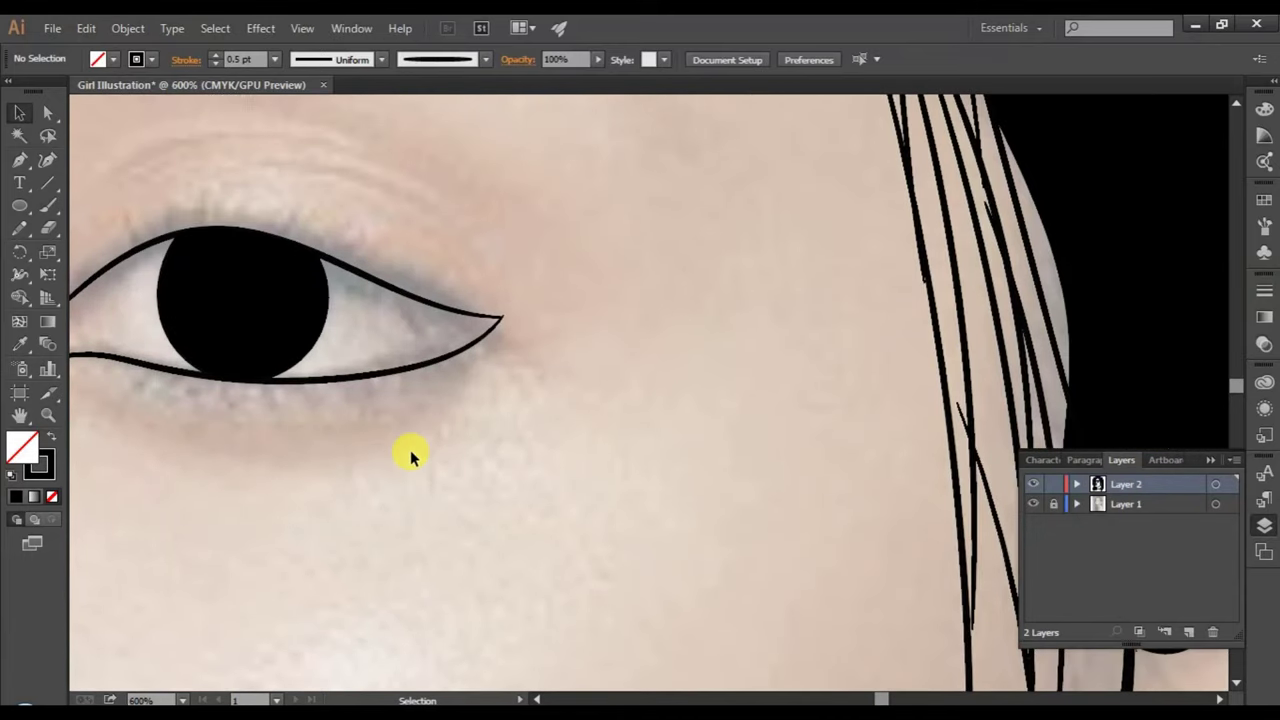
- Draw a black-filled pointed eyelash shape along the upper eyelid with the Pencil
{"action": "left_click", "coordinate": [19, 228]}
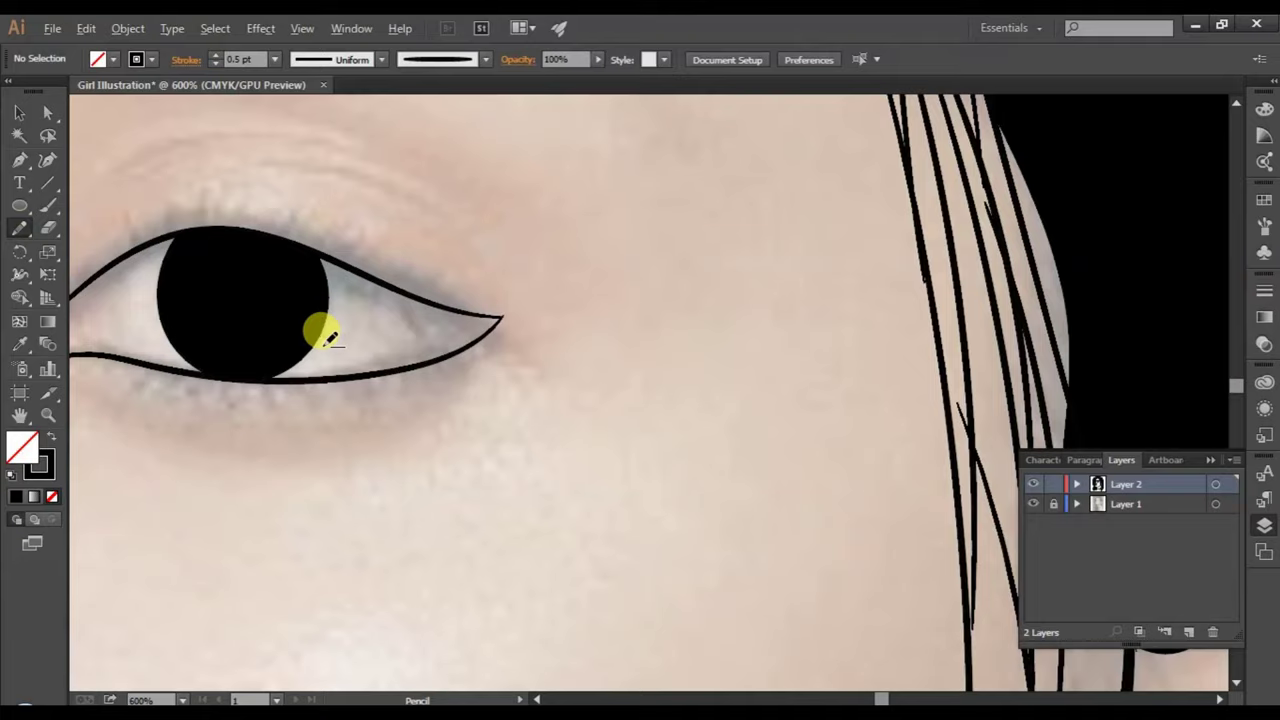
{"action": "scroll", "coordinate": [330, 340], "scroll_direction": "up", "scroll_amount": 1}
{"action": "scroll", "coordinate": [365, 300], "scroll_direction": "up", "scroll_amount": 2}
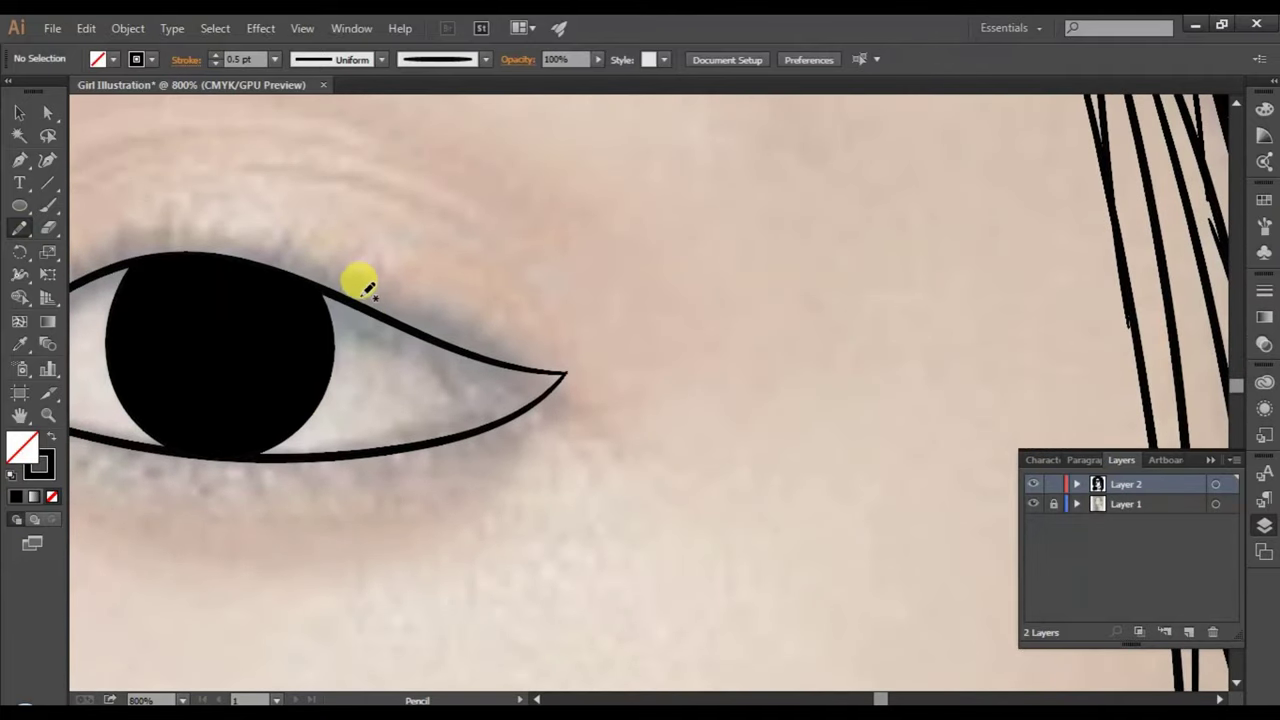
{"action": "left_click_drag", "start_coordinate": [322, 282], "coordinate": [372, 290]}
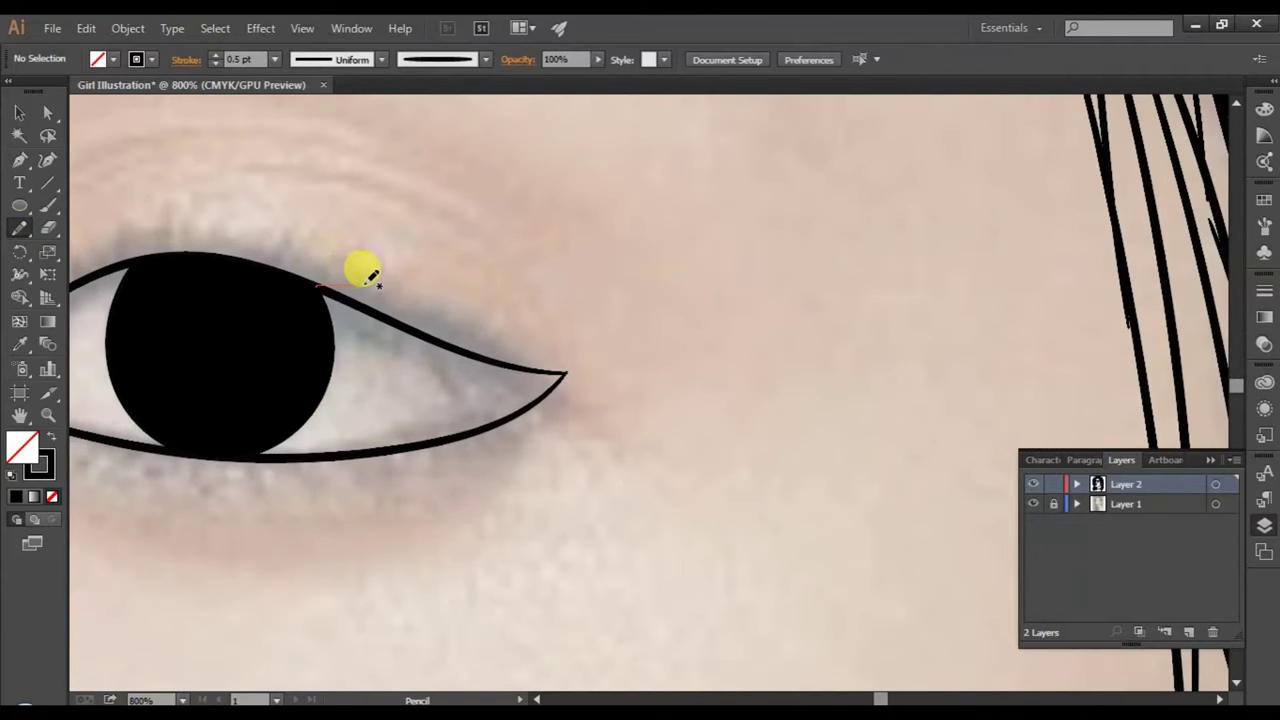
{"action": "mouse_move", "coordinate": [390, 292]}
{"action": "left_mouse_down"}
{"action": "mouse_move", "coordinate": [414, 292]}
{"action": "mouse_move", "coordinate": [385, 311]}
{"action": "left_mouse_up"}
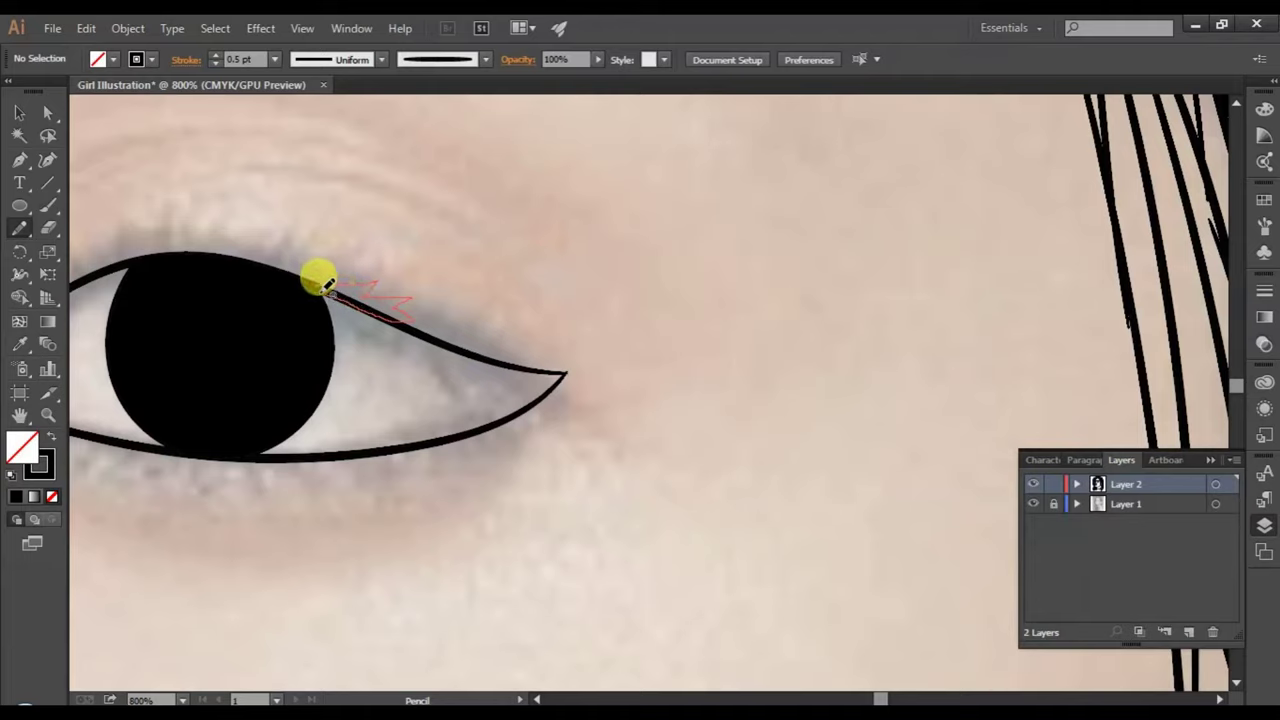
{"action": "left_click_drag", "start_coordinate": [318, 275], "coordinate": [314, 271]}
{"action": "left_click", "coordinate": [17, 497]}
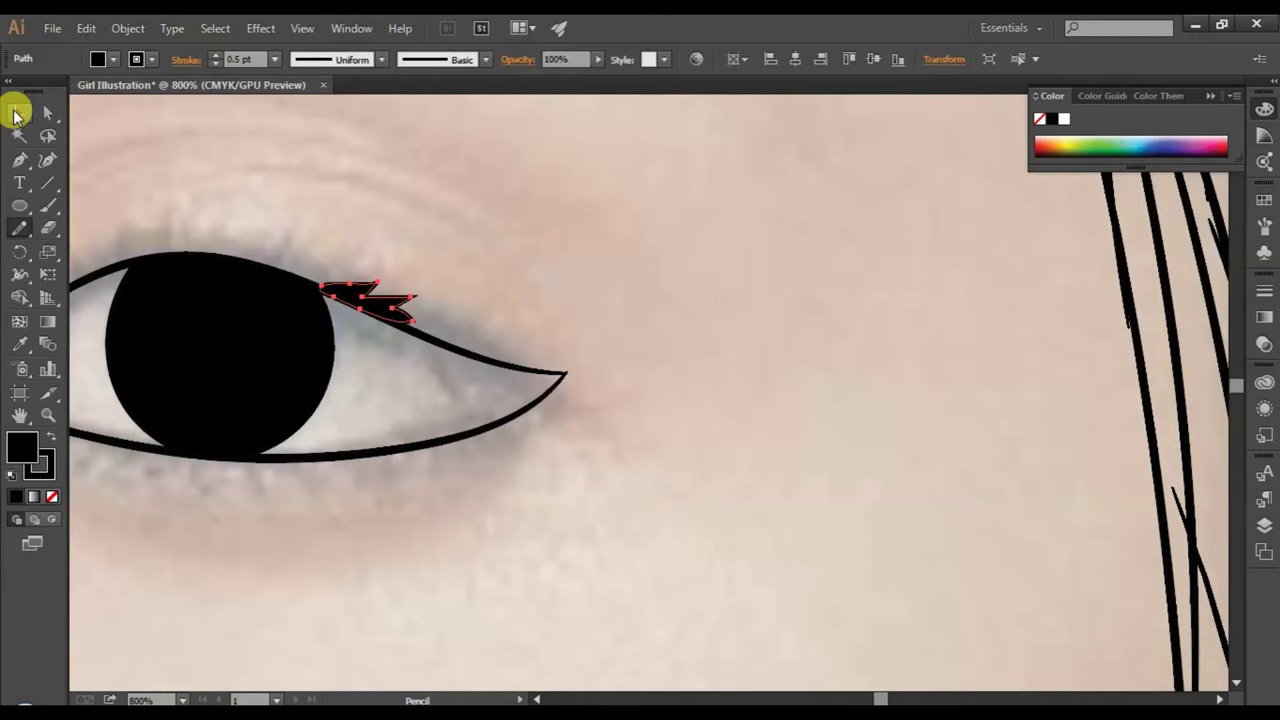
{"action": "left_click", "coordinate": [18, 112]}
{"action": "left_click", "coordinate": [322, 655]}
- Paint a small black lash mark on the upper eyelid with a 0.25 pt stroke
{"action": "scroll", "coordinate": [438, 562], "scroll_direction": "down", "scroll_amount": 2}
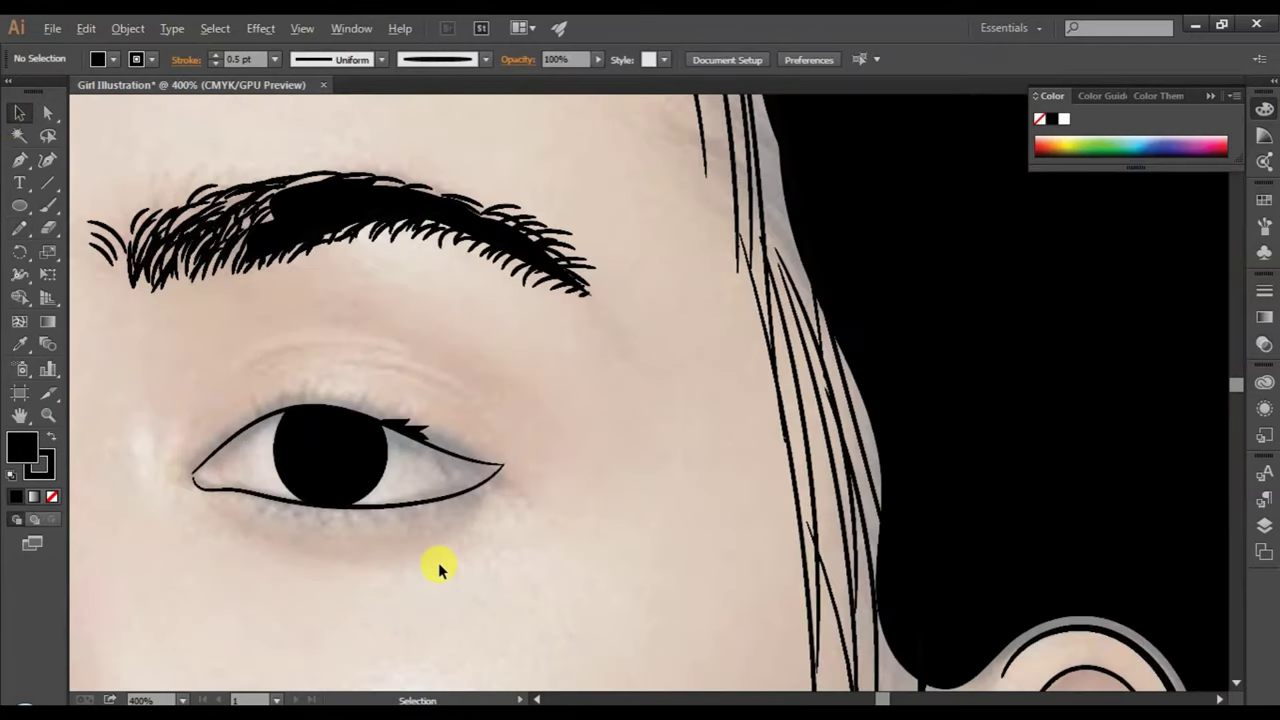
{"action": "scroll", "coordinate": [438, 562], "scroll_direction": "up", "scroll_amount": 1}
{"action": "scroll", "coordinate": [423, 551], "scroll_direction": "up", "scroll_amount": 1}
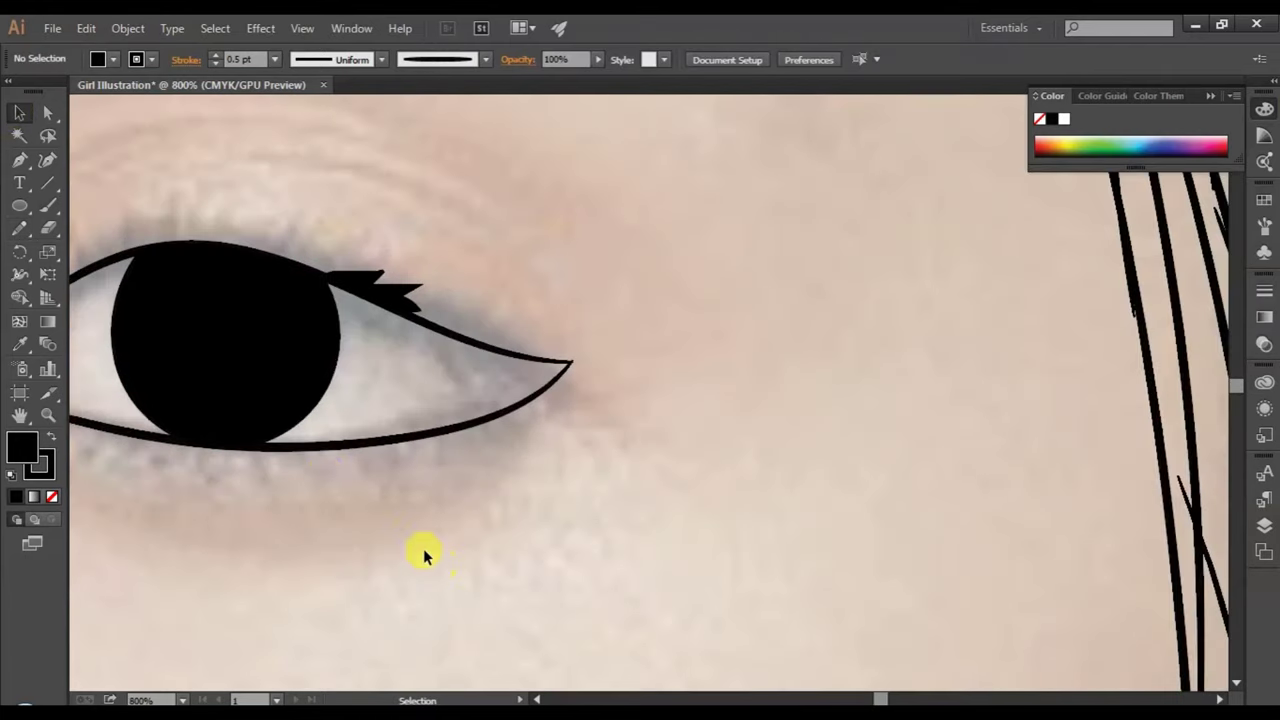
{"action": "left_click", "coordinate": [49, 210]}
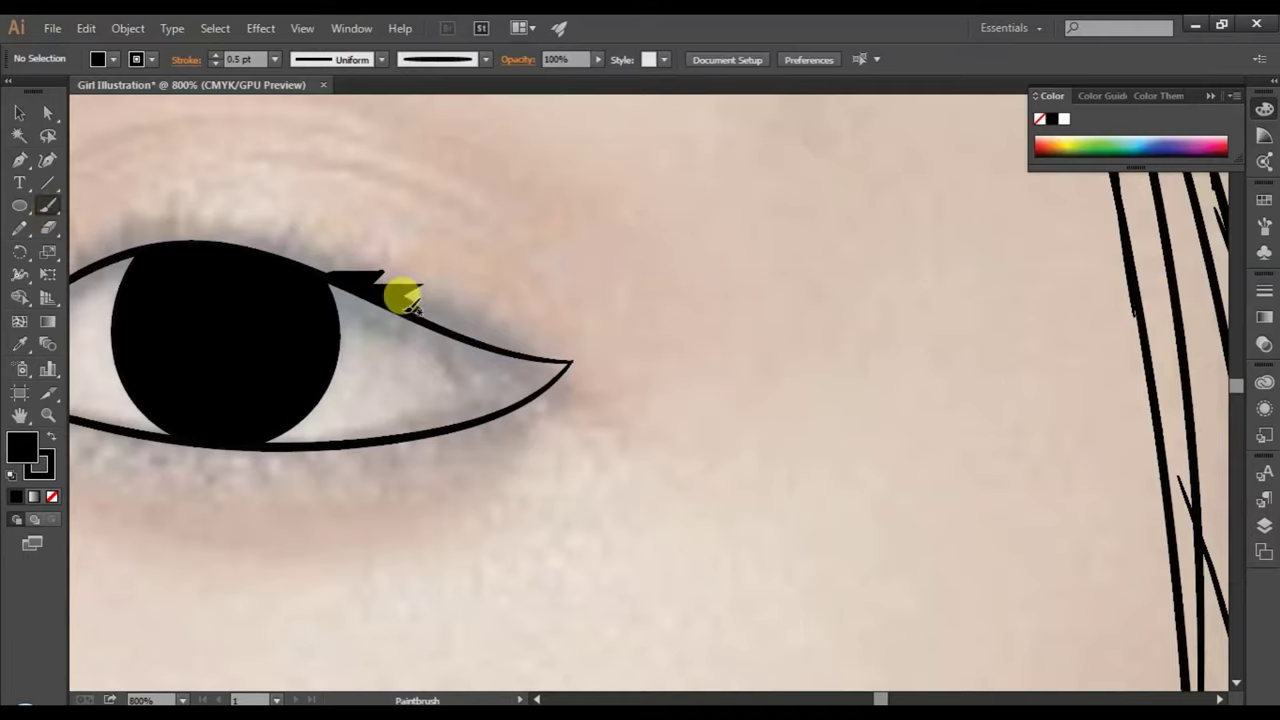
{"action": "mouse_move", "coordinate": [425, 310]}
{"action": "left_mouse_down"}
{"action": "mouse_move", "coordinate": [392, 289]}
{"action": "mouse_move", "coordinate": [455, 326]}
{"action": "left_mouse_up"}
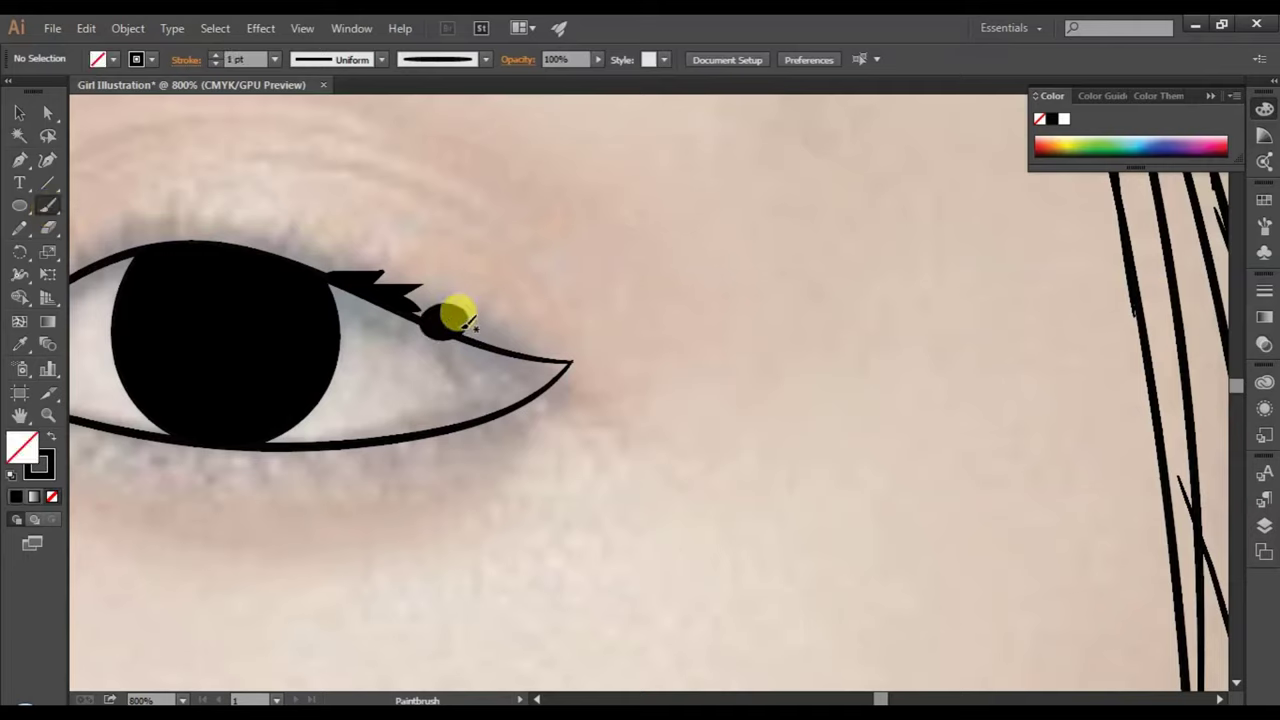
{"action": "key", "text": "ctrl+z"}
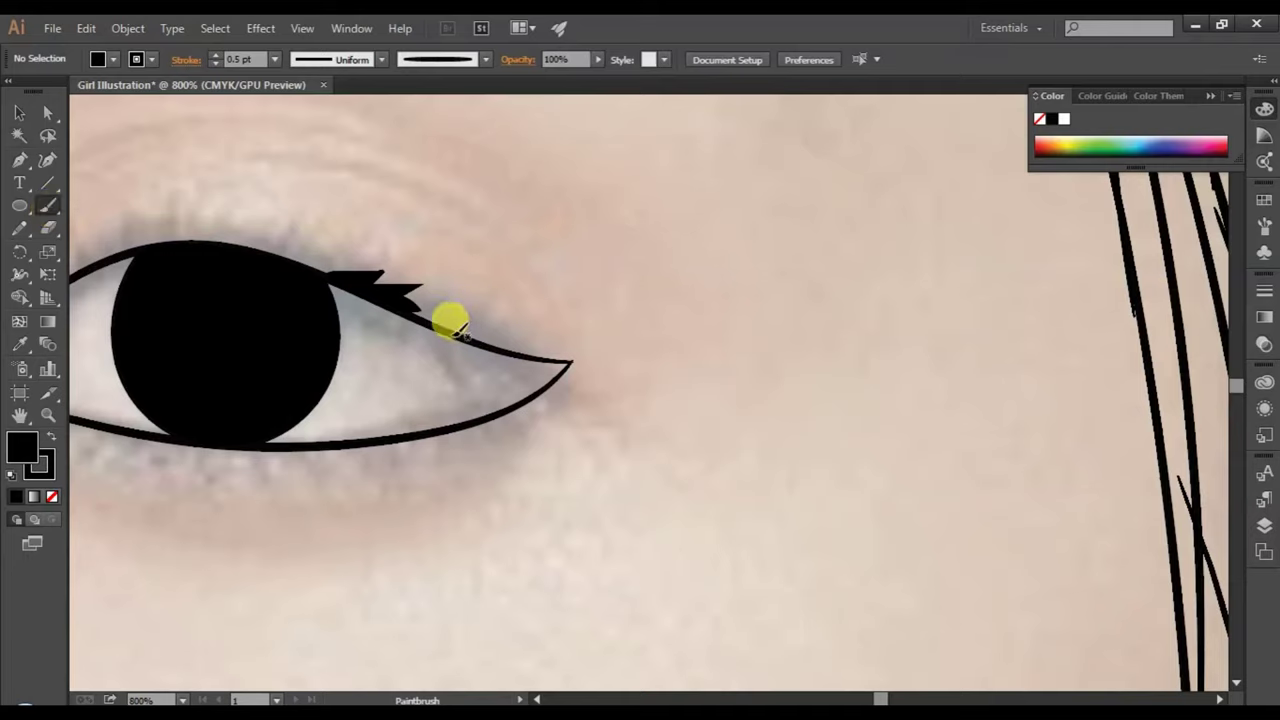
{"action": "key", "text": "ctrl+shift+z"}
{"action": "left_click", "coordinate": [19, 112]}
{"action": "left_click", "coordinate": [452, 318]}
{"action": "left_click", "coordinate": [274, 59]}
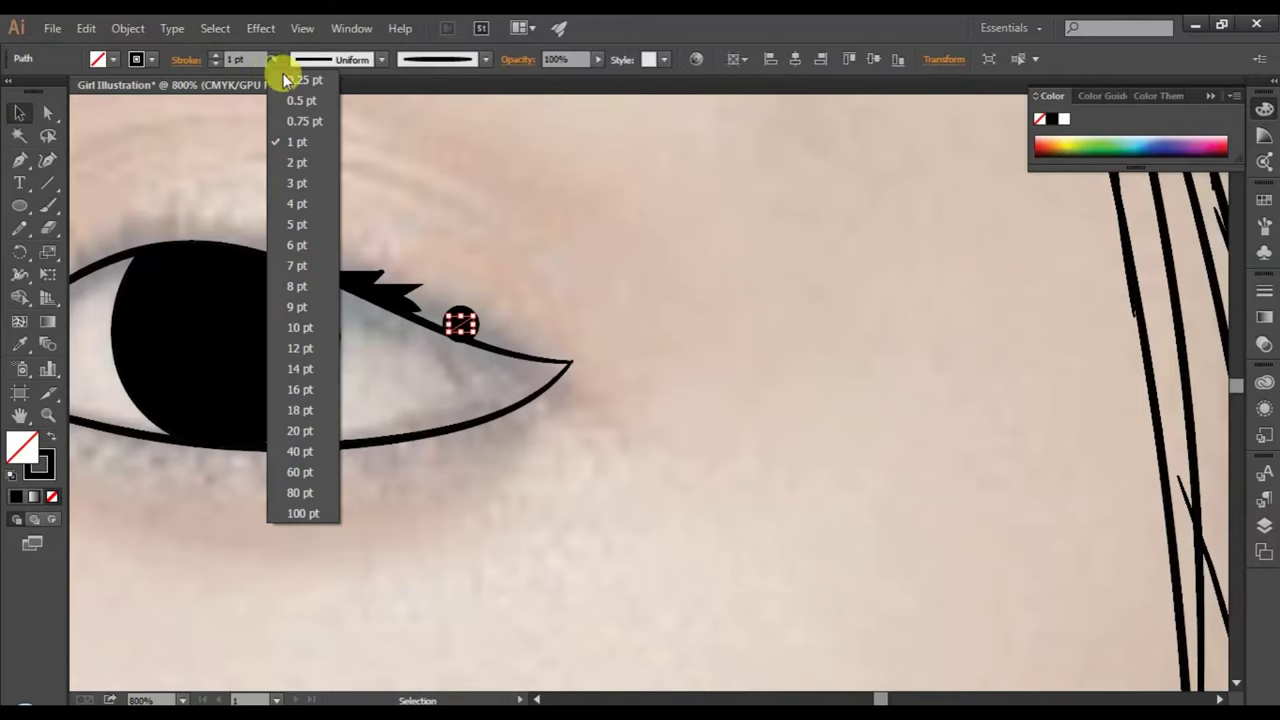
{"action": "left_click", "coordinate": [299, 86]}
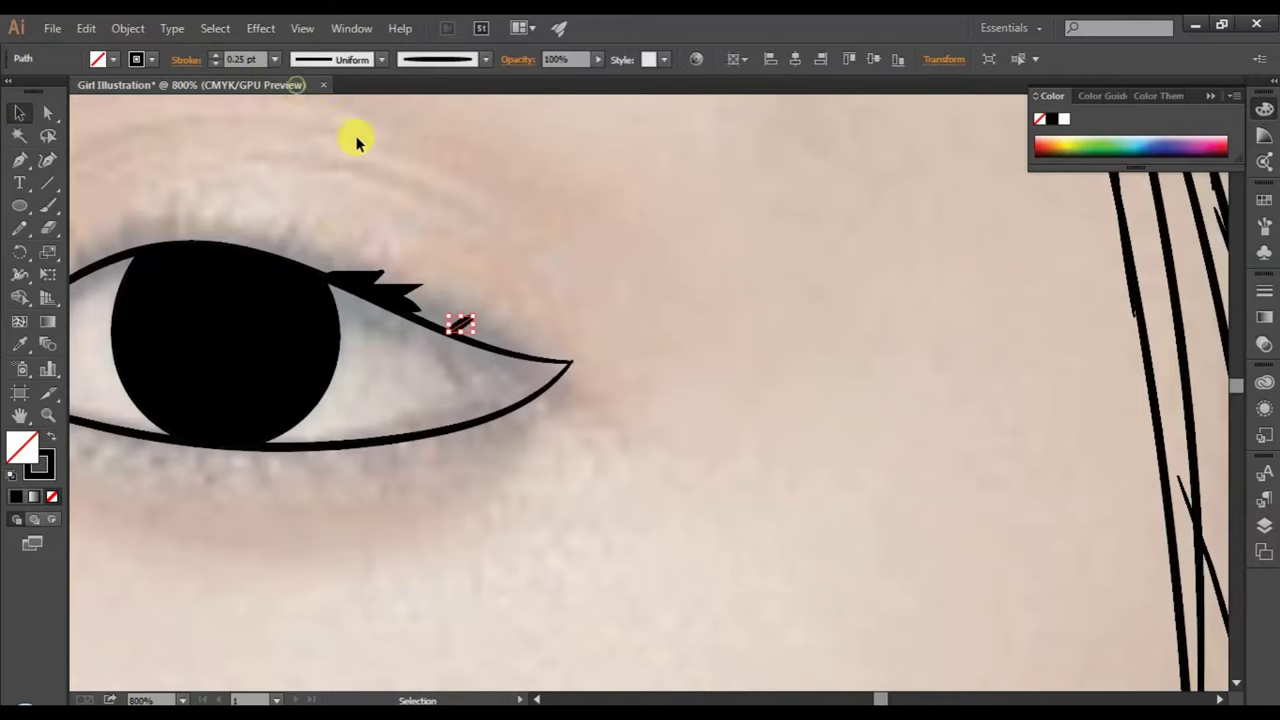
{"action": "left_click", "coordinate": [545, 415]}
- Draw a black-filled eyelash rising from the upper eyelid
{"action": "left_click", "coordinate": [20, 230]}
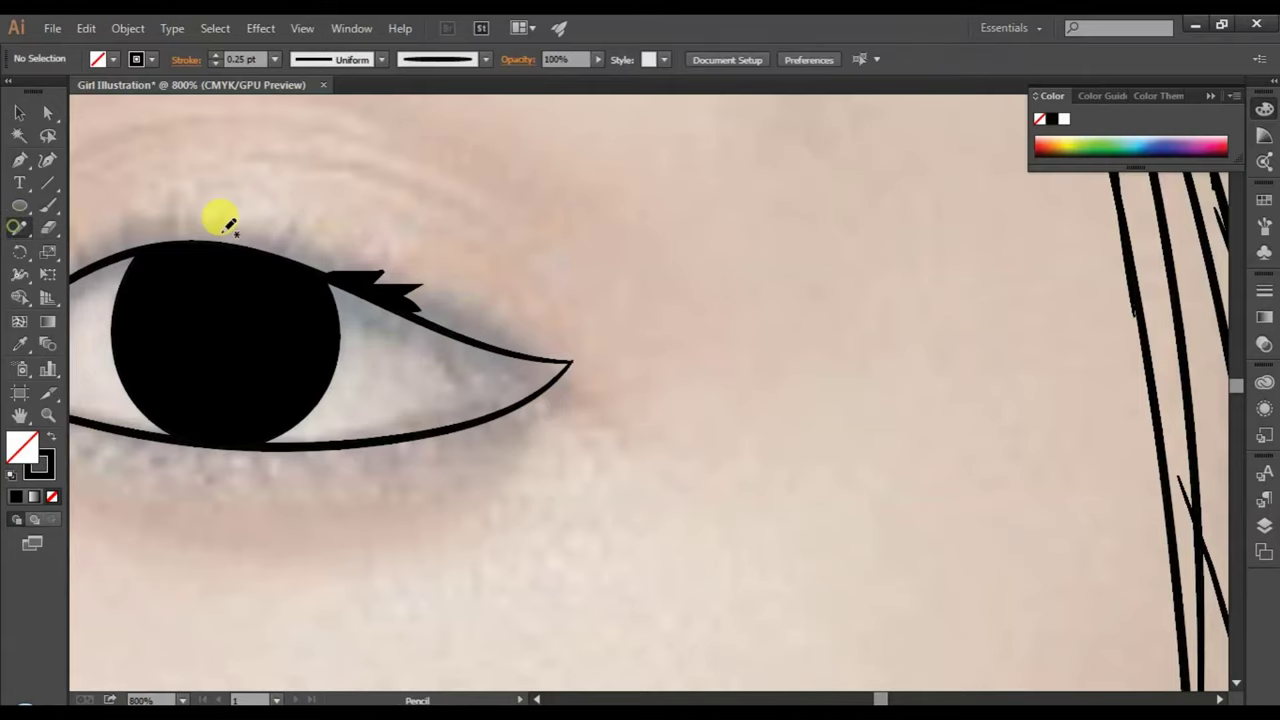
{"action": "scroll", "coordinate": [420, 330], "scroll_direction": "up", "scroll_amount": 2}
{"action": "left_click_drag", "start_coordinate": [474, 316], "coordinate": [567, 287]}
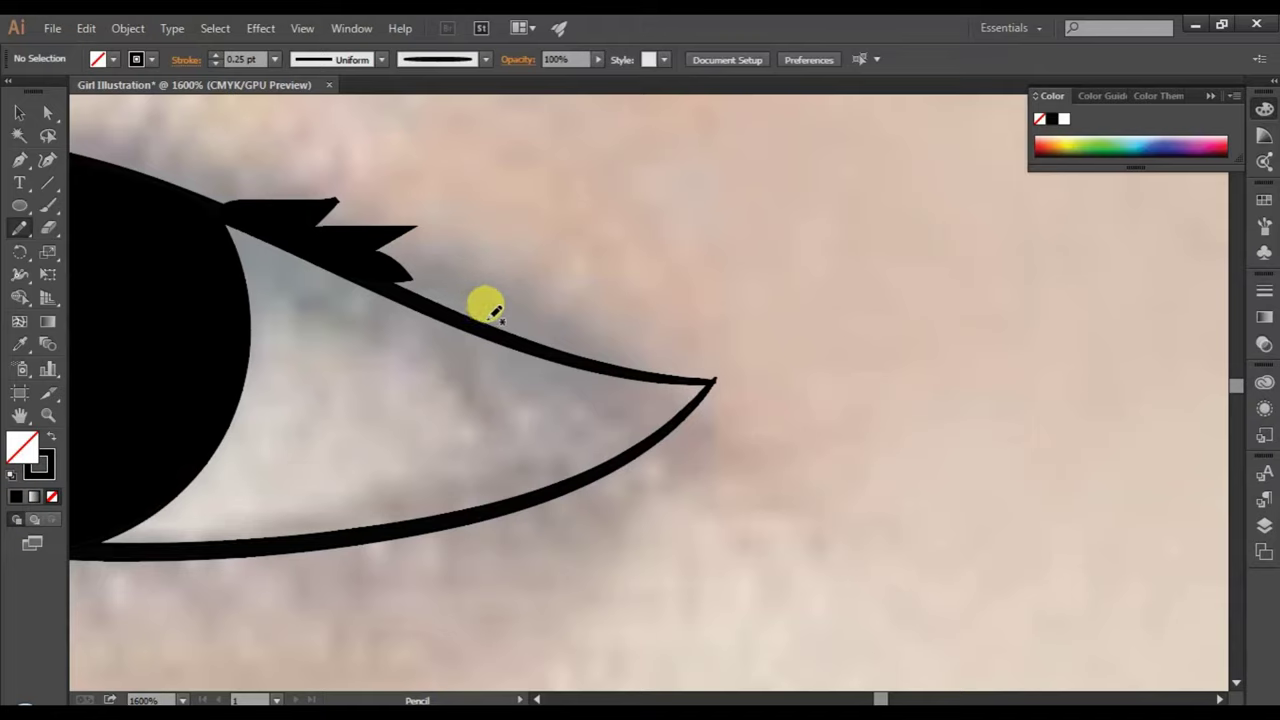
{"action": "mouse_move", "coordinate": [576, 277]}
{"action": "left_mouse_down"}
{"action": "mouse_move", "coordinate": [549, 315]}
{"action": "mouse_move", "coordinate": [594, 312]}
{"action": "mouse_move", "coordinate": [574, 324]}
{"action": "mouse_move", "coordinate": [474, 320]}
{"action": "left_mouse_up"}
{"action": "left_click", "coordinate": [14, 495]}
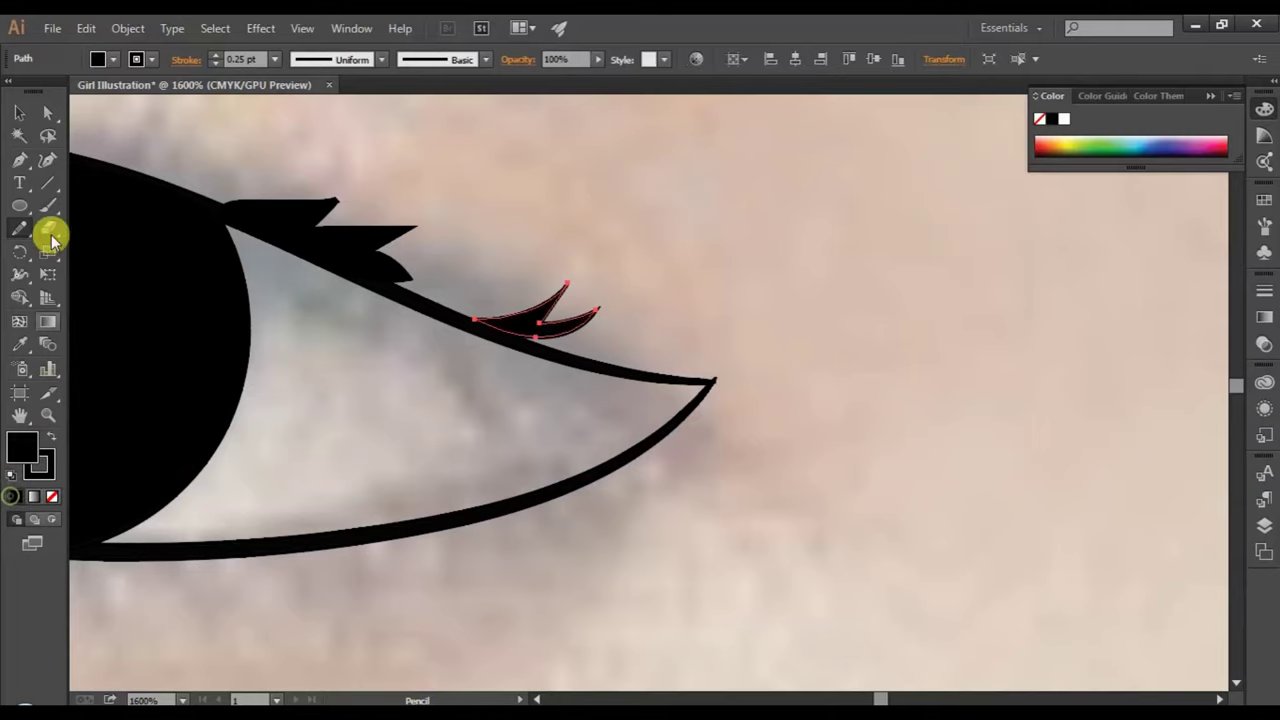
{"action": "left_click", "coordinate": [19, 113]}
{"action": "left_click", "coordinate": [466, 677]}
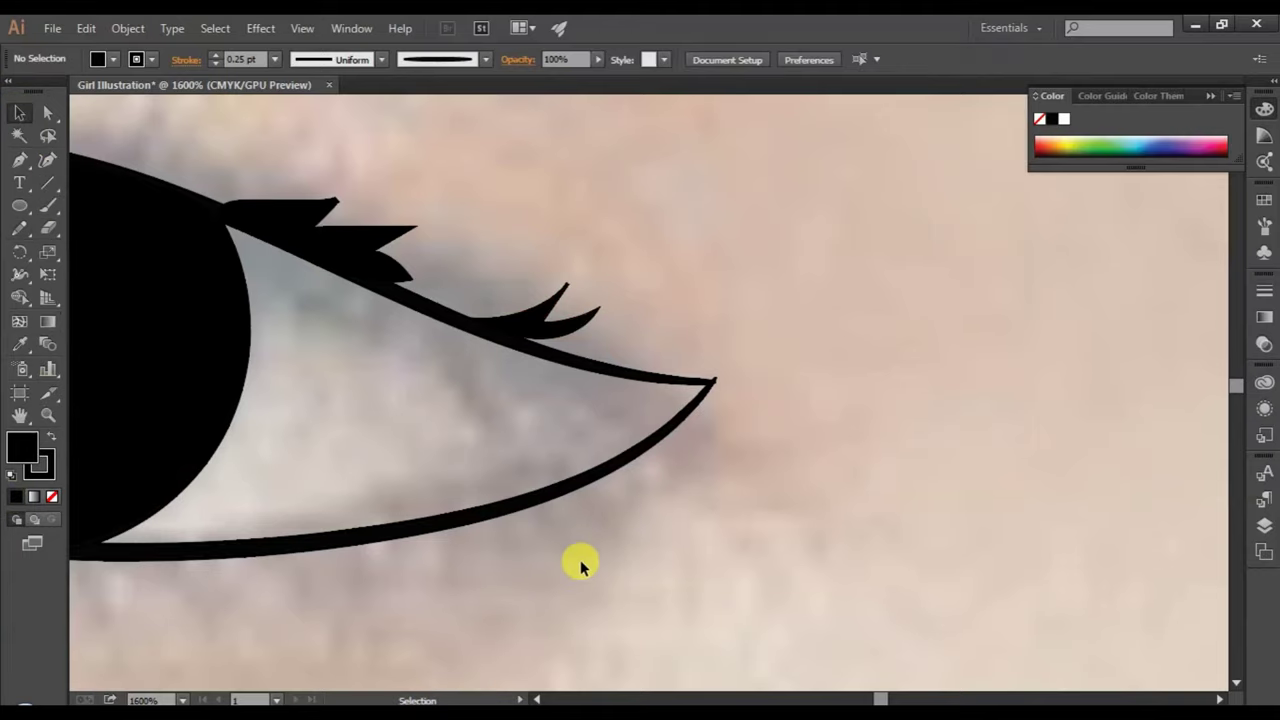
- Set the first eyelash cluster's stroke weight to 0.25 pt
{"action": "left_click", "coordinate": [380, 270]}
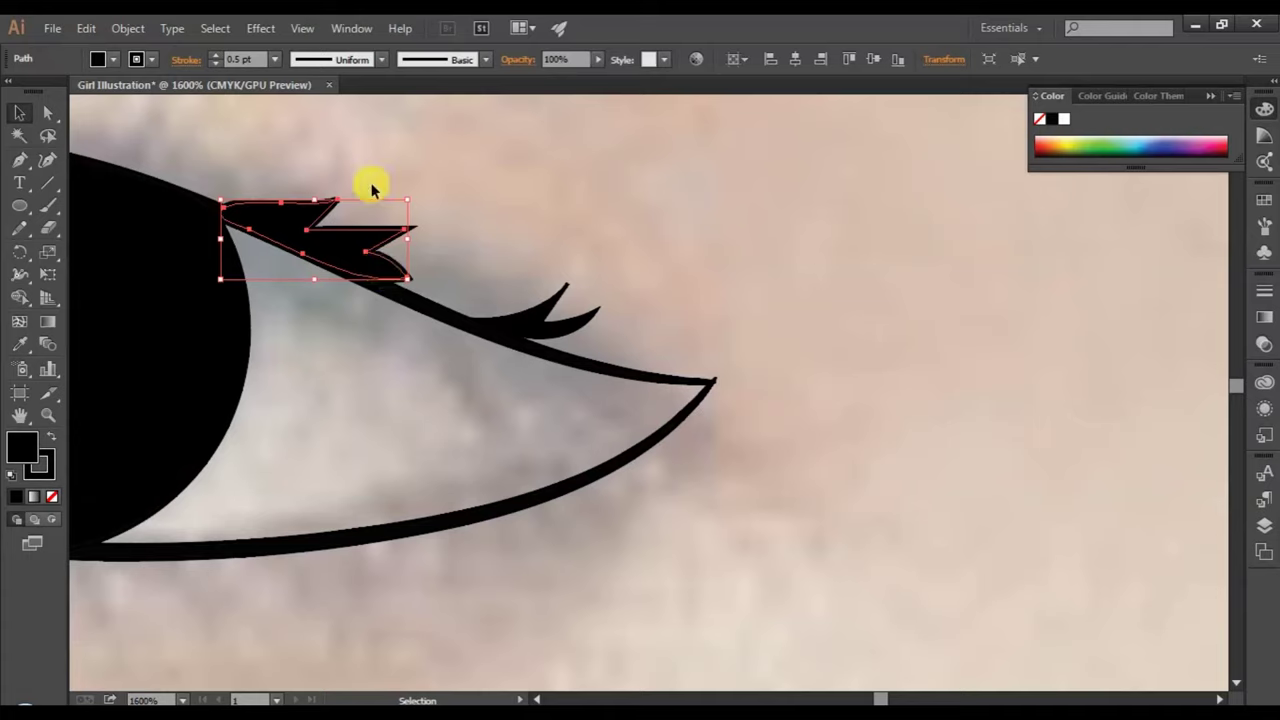
{"action": "left_click", "coordinate": [275, 59]}
{"action": "left_click", "coordinate": [288, 76]}
{"action": "left_click", "coordinate": [417, 505]}
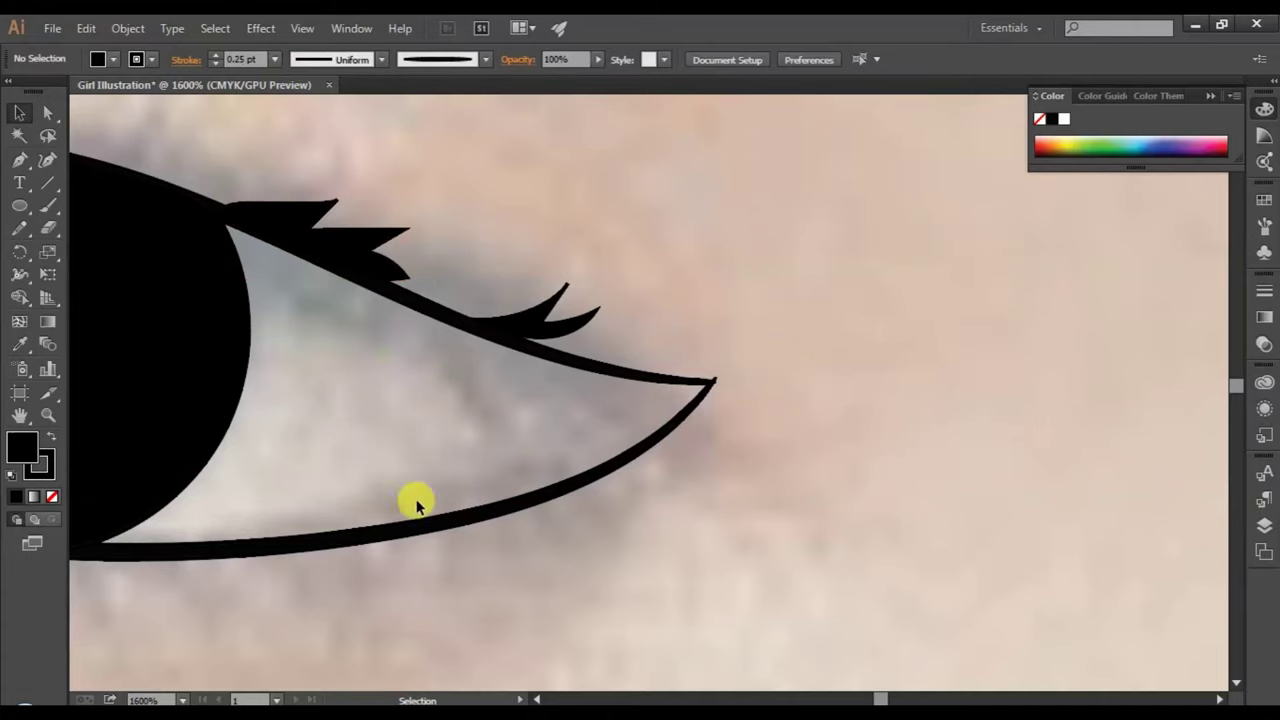
- Draw a black-filled lash hanging below the lower eyelid
{"action": "left_click", "coordinate": [19, 228]}
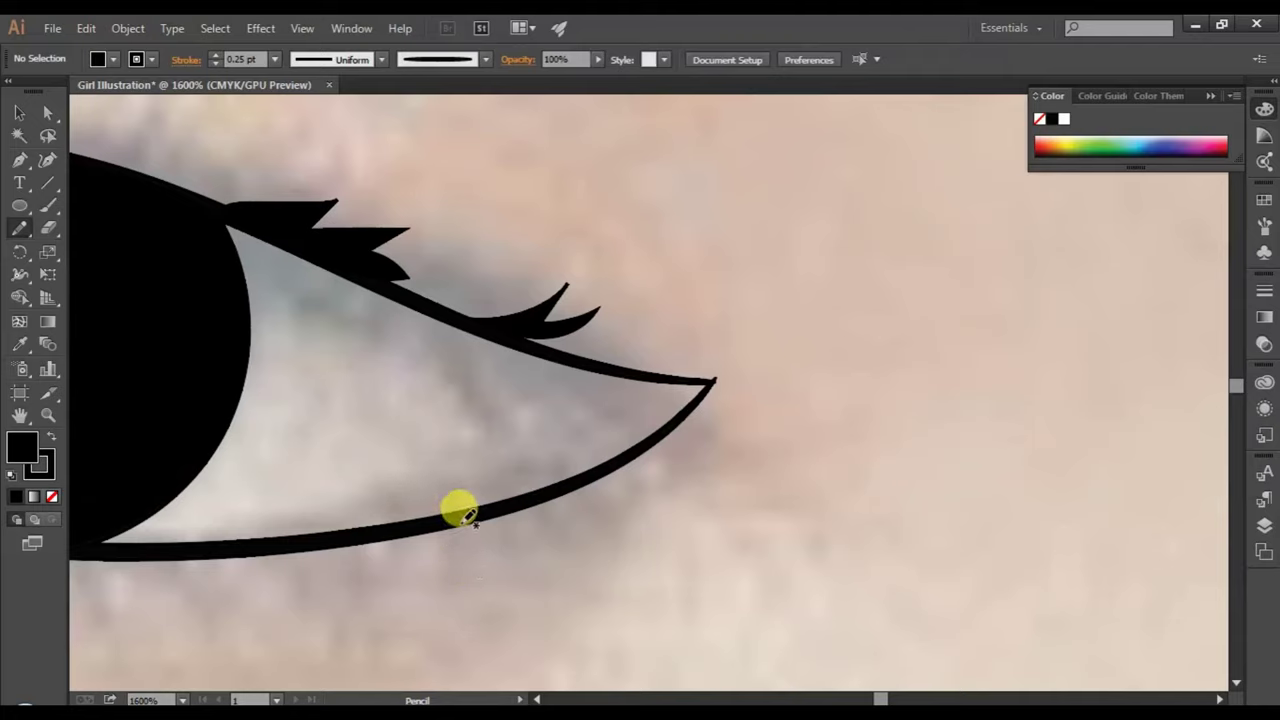
{"action": "mouse_move", "coordinate": [446, 550]}
{"action": "left_mouse_down"}
{"action": "mouse_move", "coordinate": [426, 577]}
{"action": "mouse_move", "coordinate": [450, 557]}
{"action": "mouse_move", "coordinate": [449, 577]}
{"action": "mouse_move", "coordinate": [486, 510]}
{"action": "mouse_move", "coordinate": [458, 520]}
{"action": "left_mouse_up"}
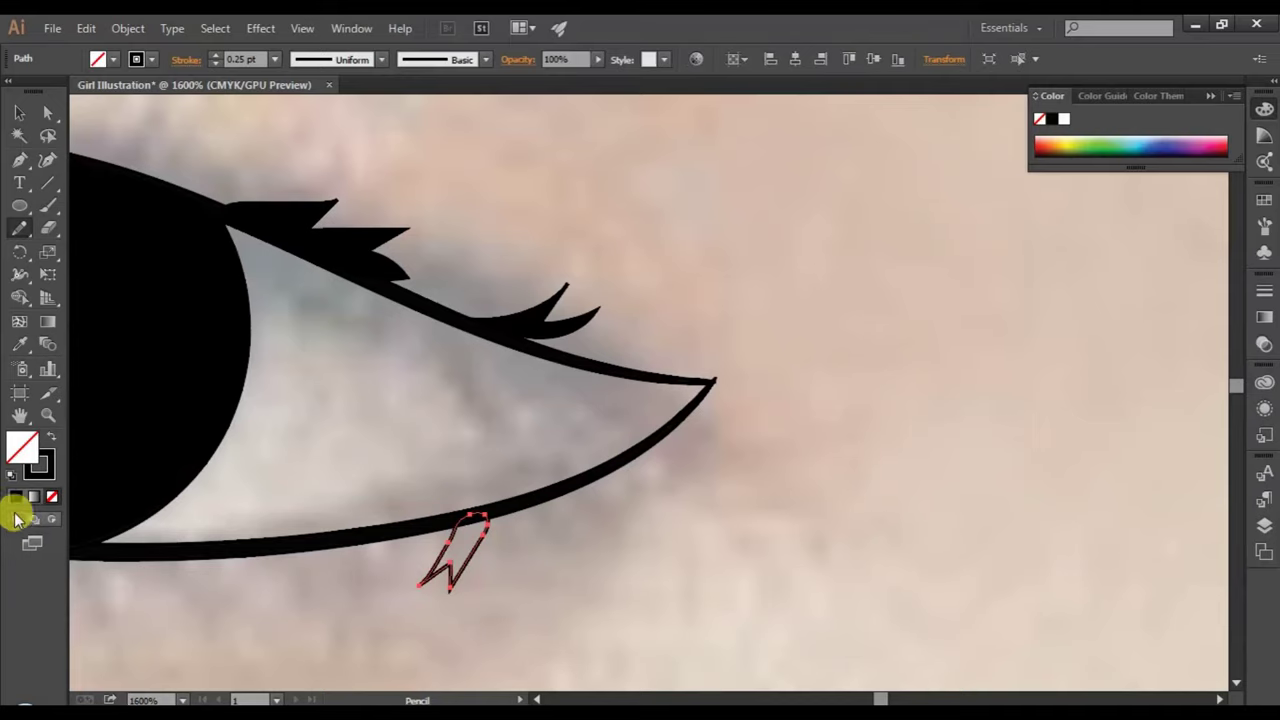
{"action": "left_click", "coordinate": [15, 497]}
{"action": "left_click", "coordinate": [20, 113]}
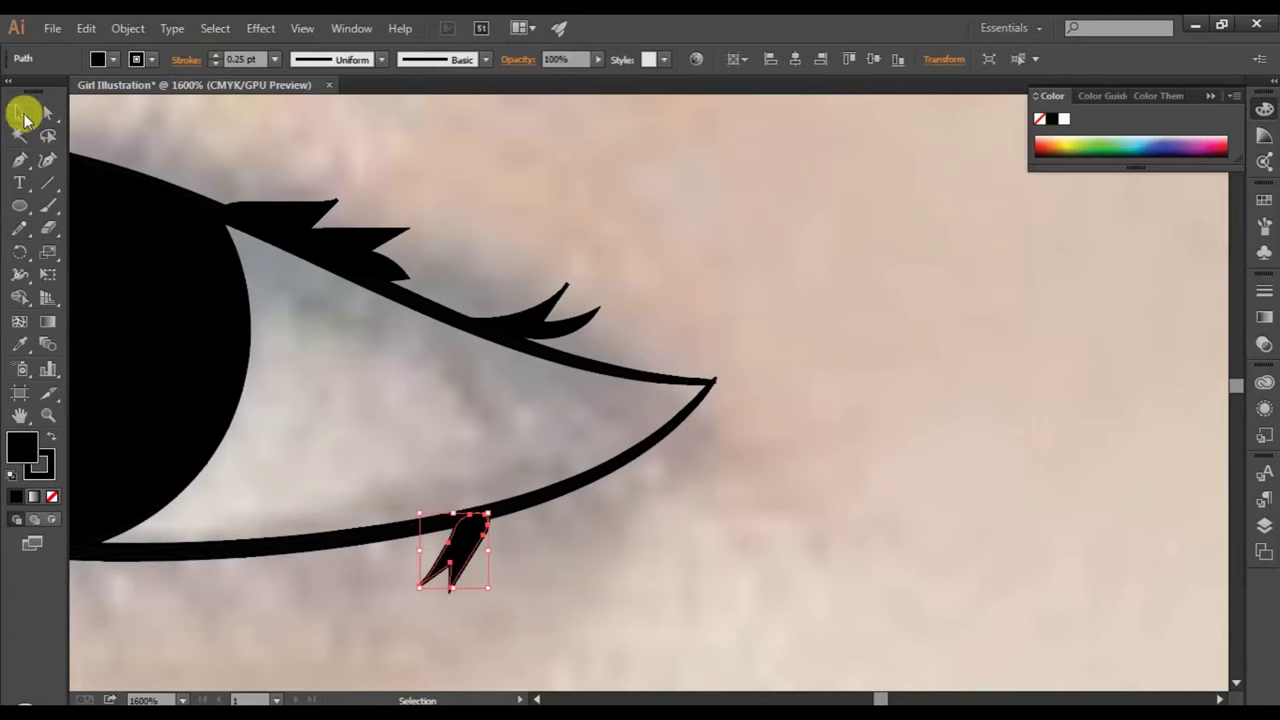
{"action": "left_click", "coordinate": [567, 569]}
- Draw a black-filled lash below the lower lid near the outer corner
{"action": "scroll", "coordinate": [600, 650], "scroll_direction": "down", "scroll_amount": 2}
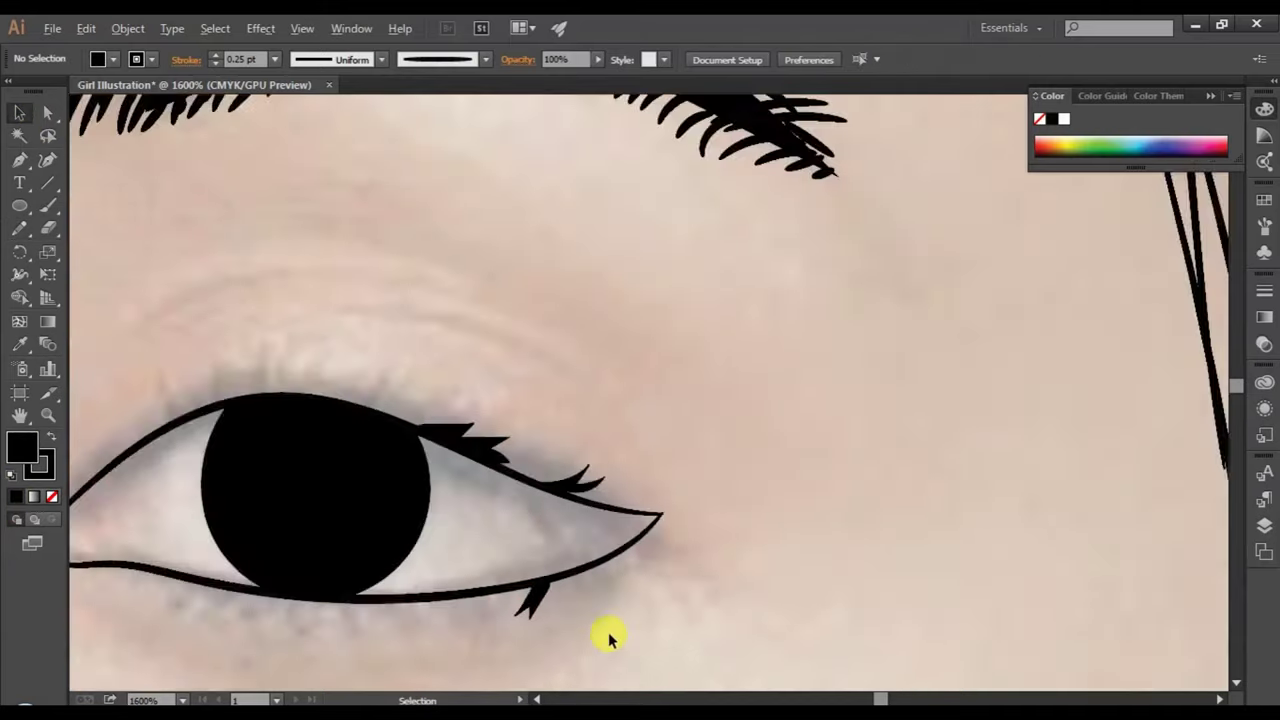
{"action": "scroll", "coordinate": [606, 634], "scroll_direction": "down", "scroll_amount": 1}
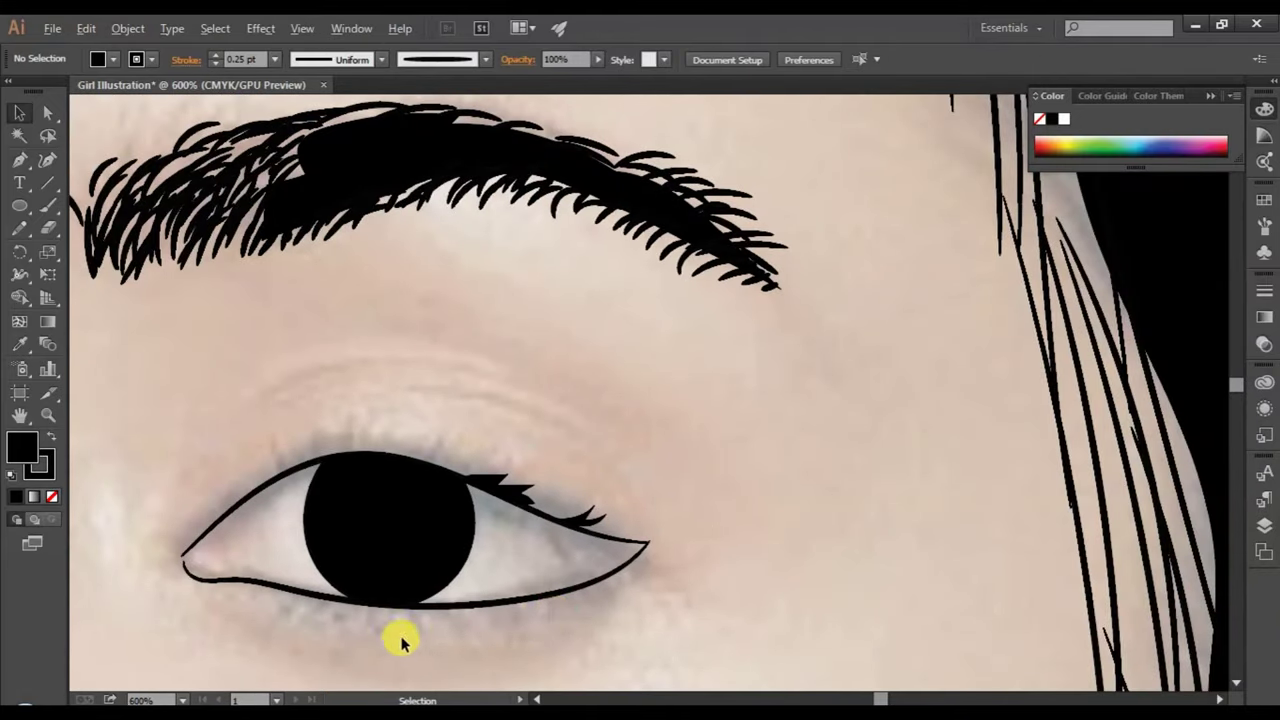
{"action": "scroll", "coordinate": [427, 630], "scroll_direction": "up", "scroll_amount": 1}
{"action": "scroll", "coordinate": [600, 571], "scroll_direction": "up", "scroll_amount": 2}
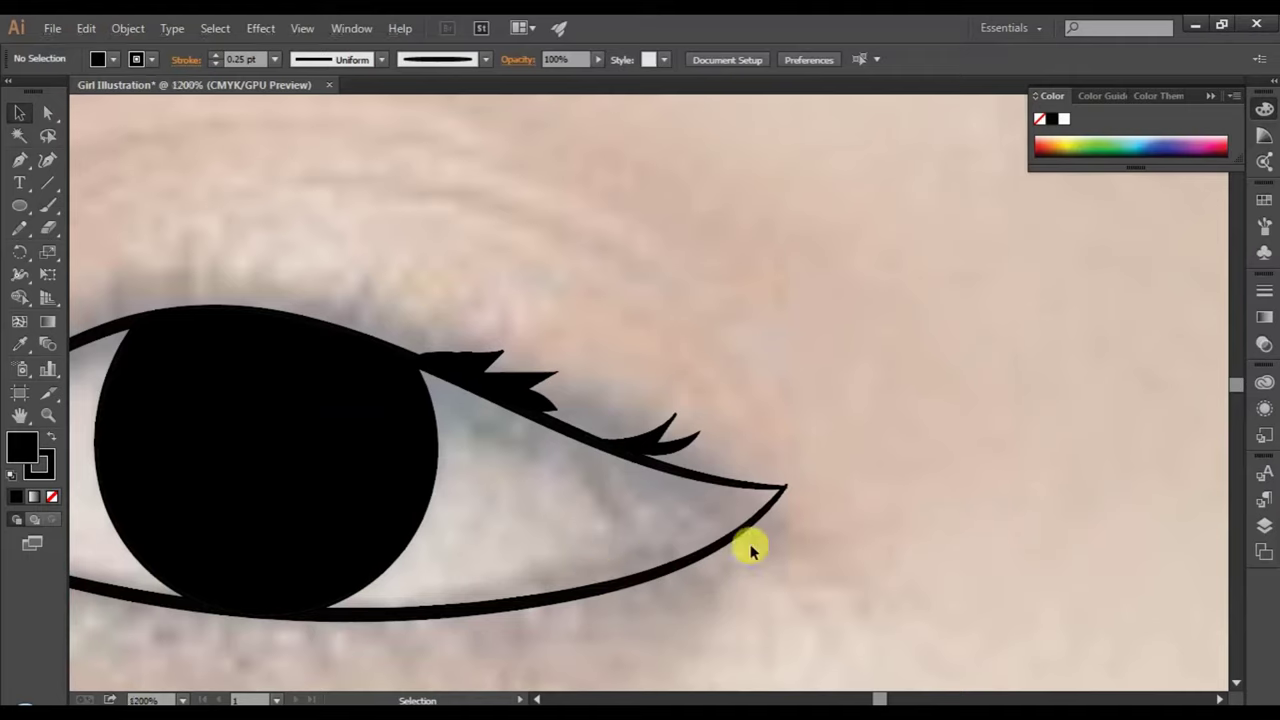
{"action": "left_click", "coordinate": [28, 231]}
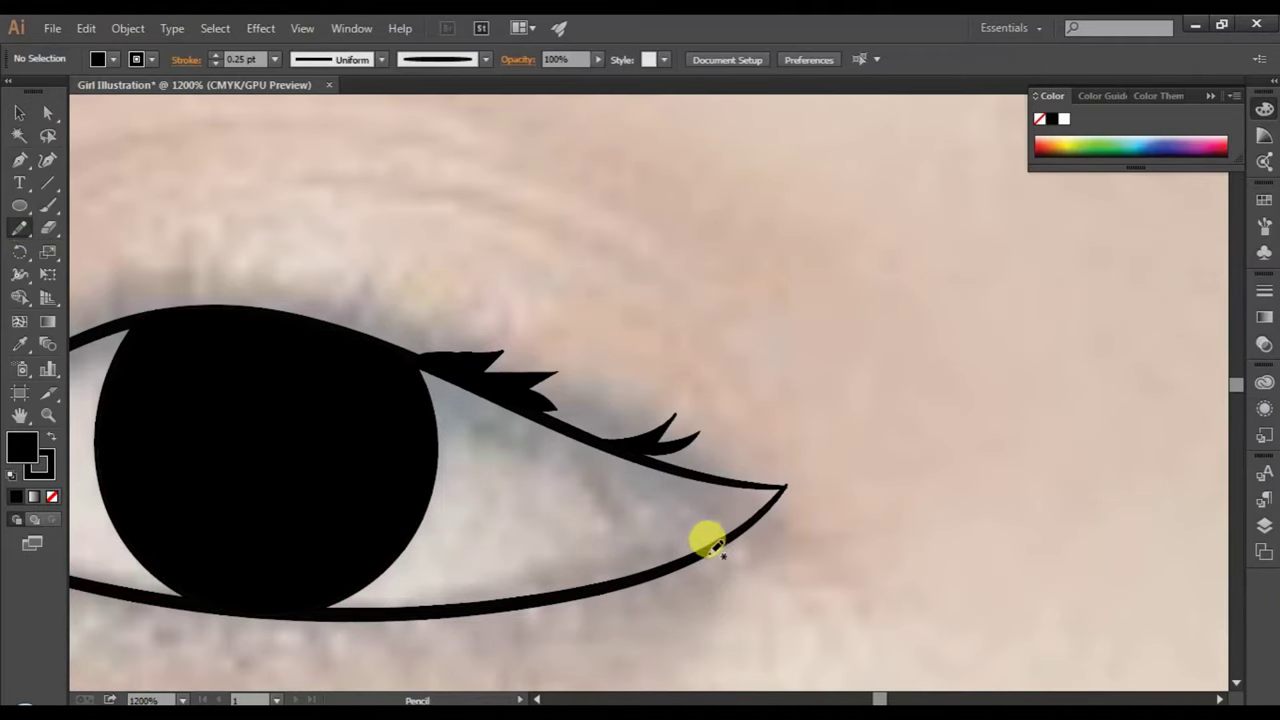
{"action": "left_click_drag", "start_coordinate": [703, 547], "coordinate": [720, 591]}
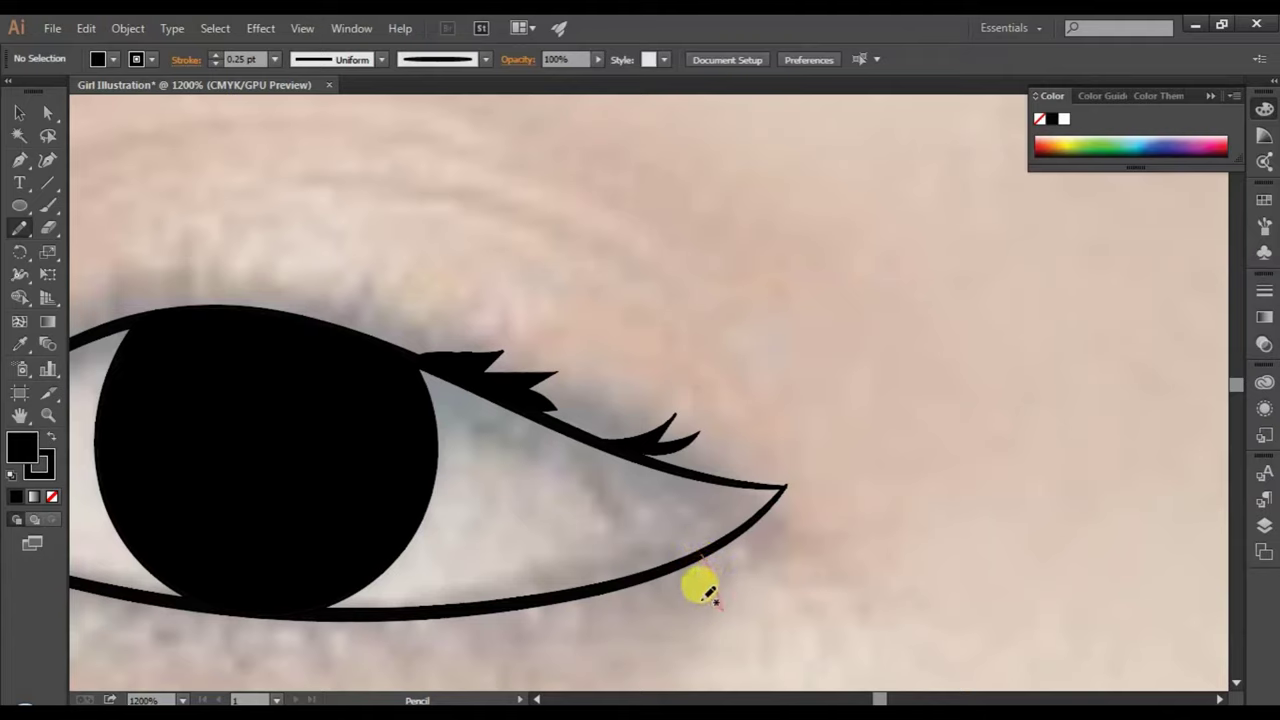
{"action": "left_click_drag", "start_coordinate": [700, 580], "coordinate": [693, 553]}
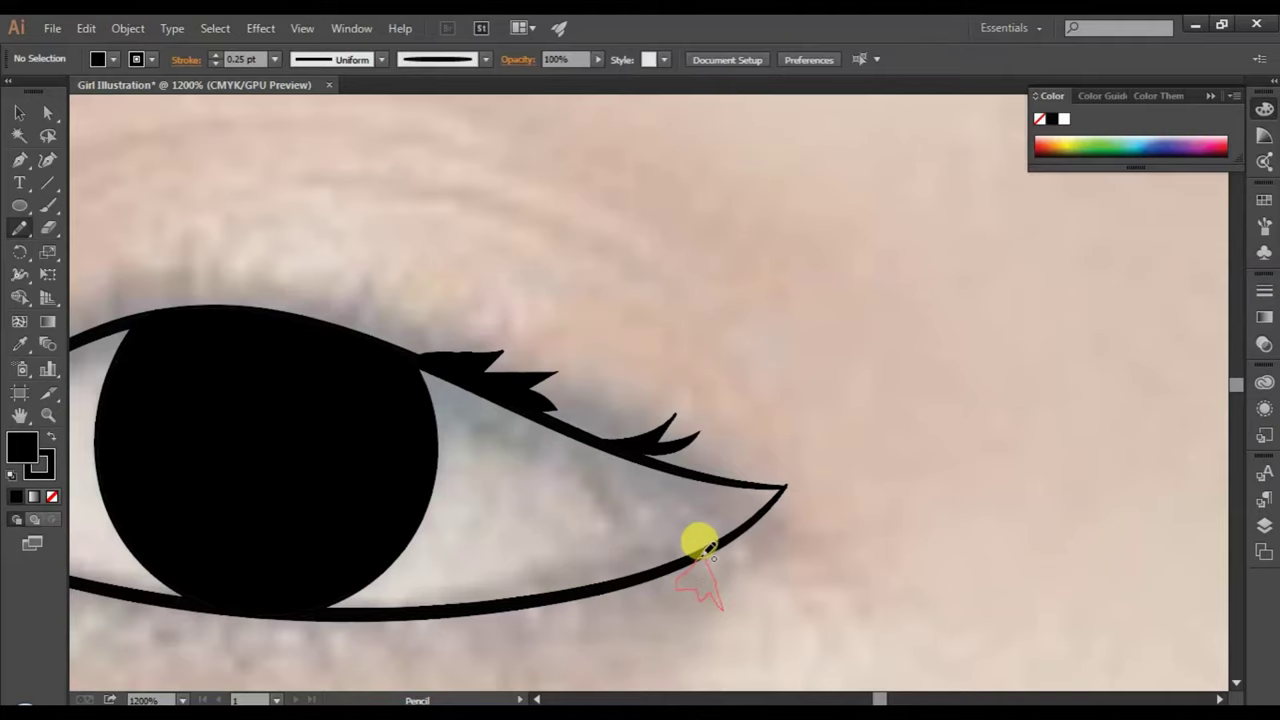
{"action": "left_click_drag", "start_coordinate": [700, 545], "coordinate": [702, 550]}
{"action": "left_click", "coordinate": [16, 497]}
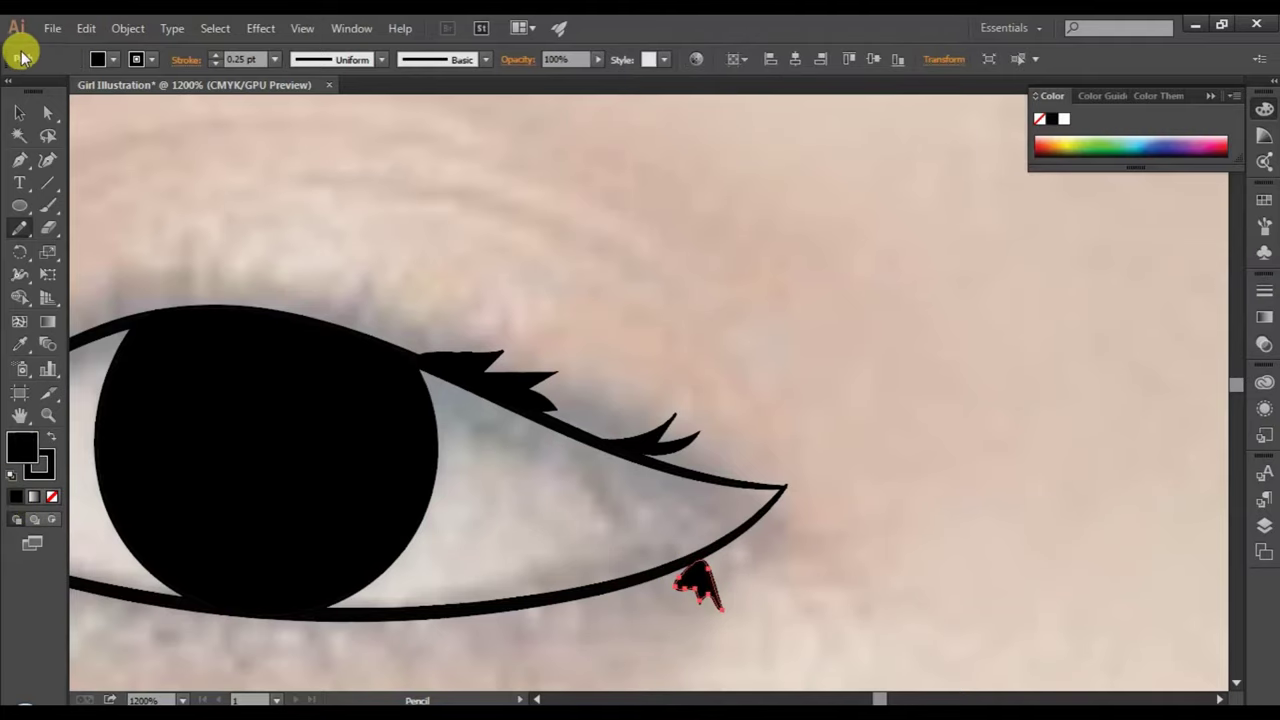
{"action": "left_click", "coordinate": [19, 112]}
{"action": "left_click", "coordinate": [657, 699]}
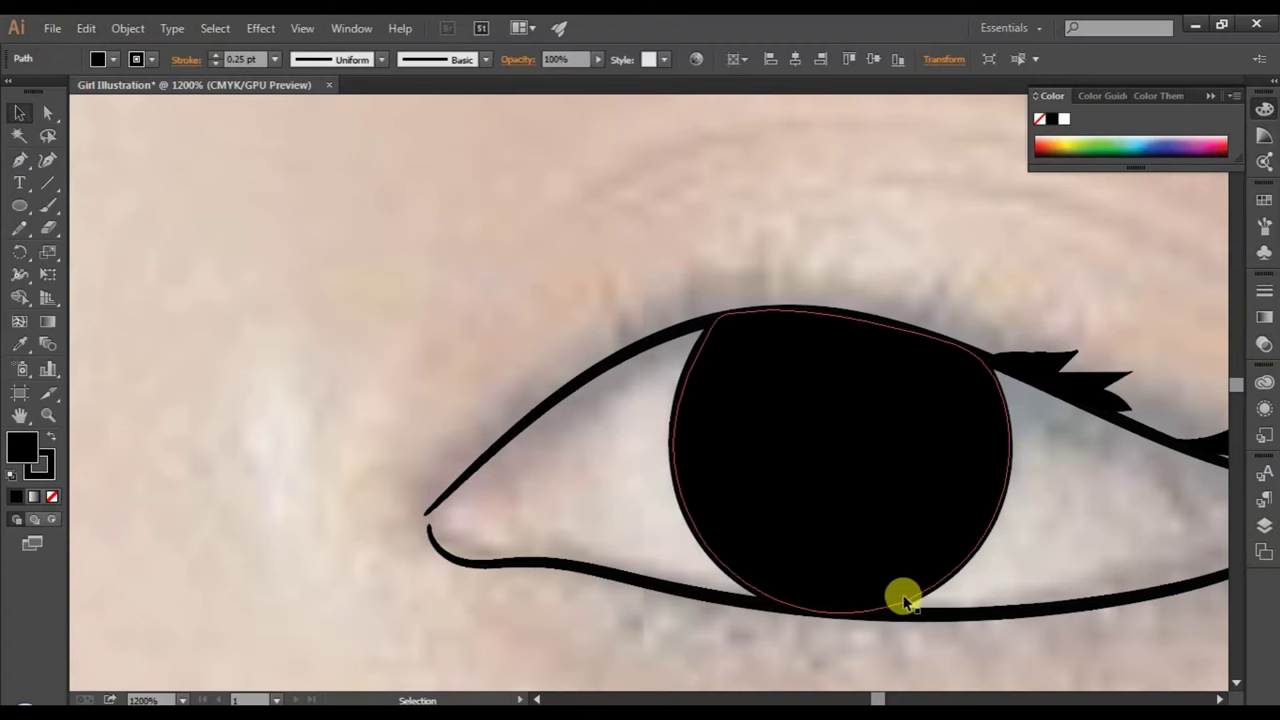
{"action": "scroll", "coordinate": [905, 605], "scroll_direction": "down", "scroll_amount": 2}
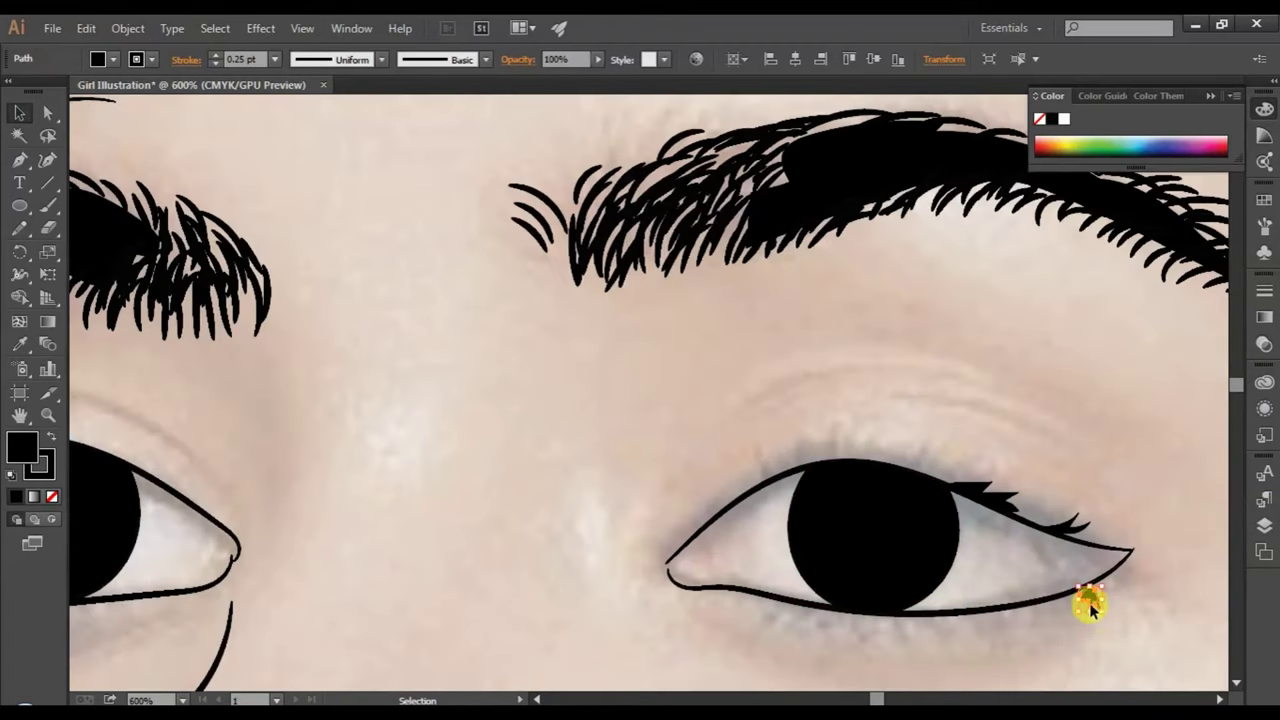
{"action": "left_click", "coordinate": [1092, 603]}
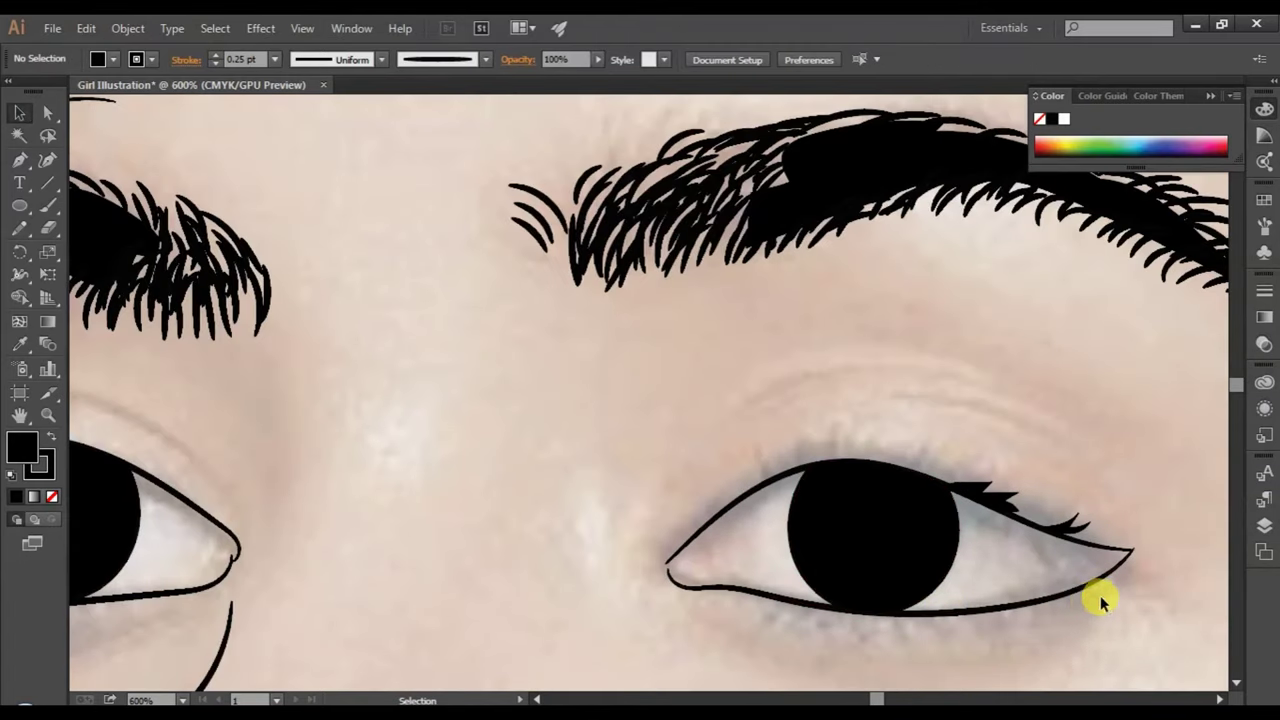
{"action": "left_click", "coordinate": [537, 699]}
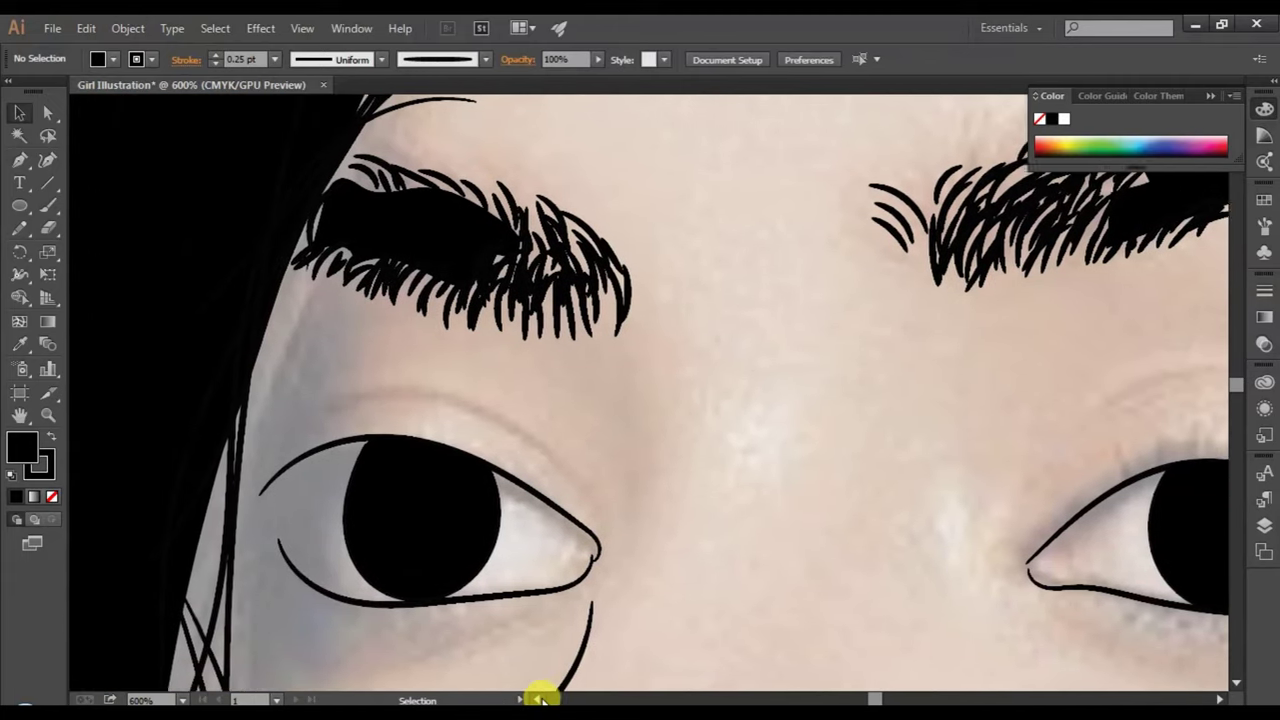
{"action": "scroll", "coordinate": [351, 508], "scroll_direction": "up", "scroll_amount": 1}
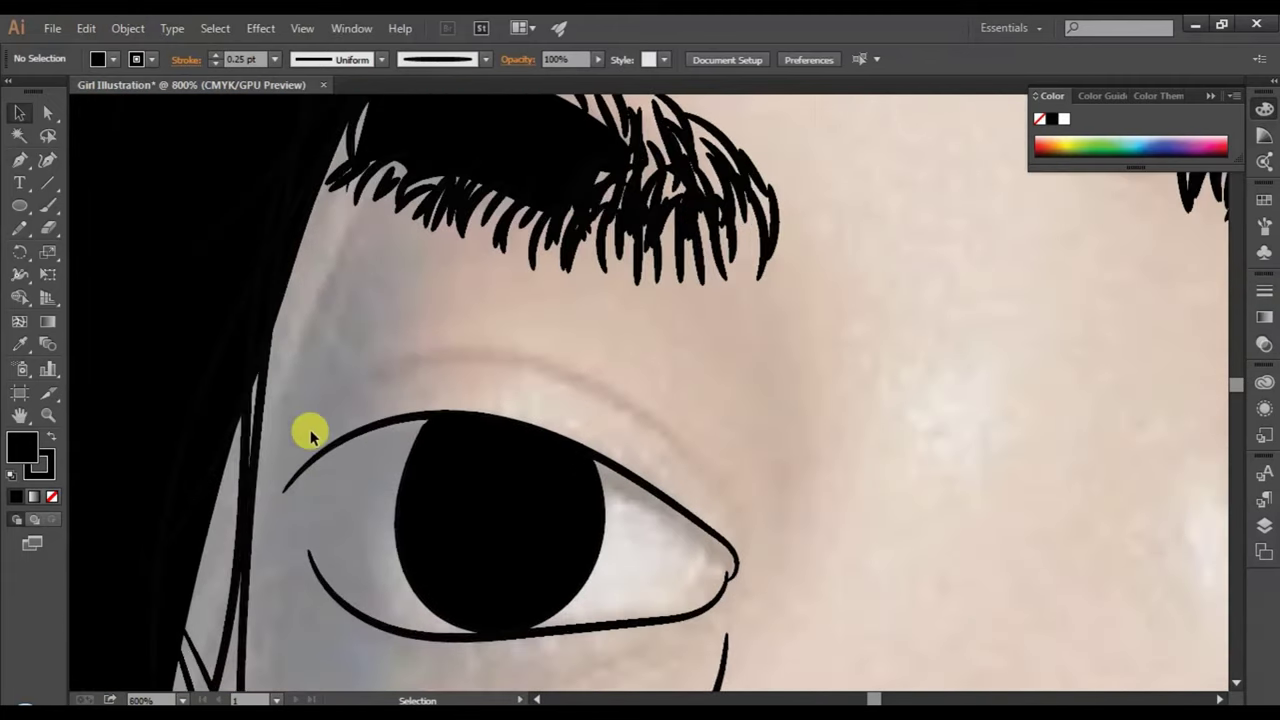
- Paint a crease line above the left eye with a 0.25 pt stroke
{"action": "left_click", "coordinate": [49, 207]}
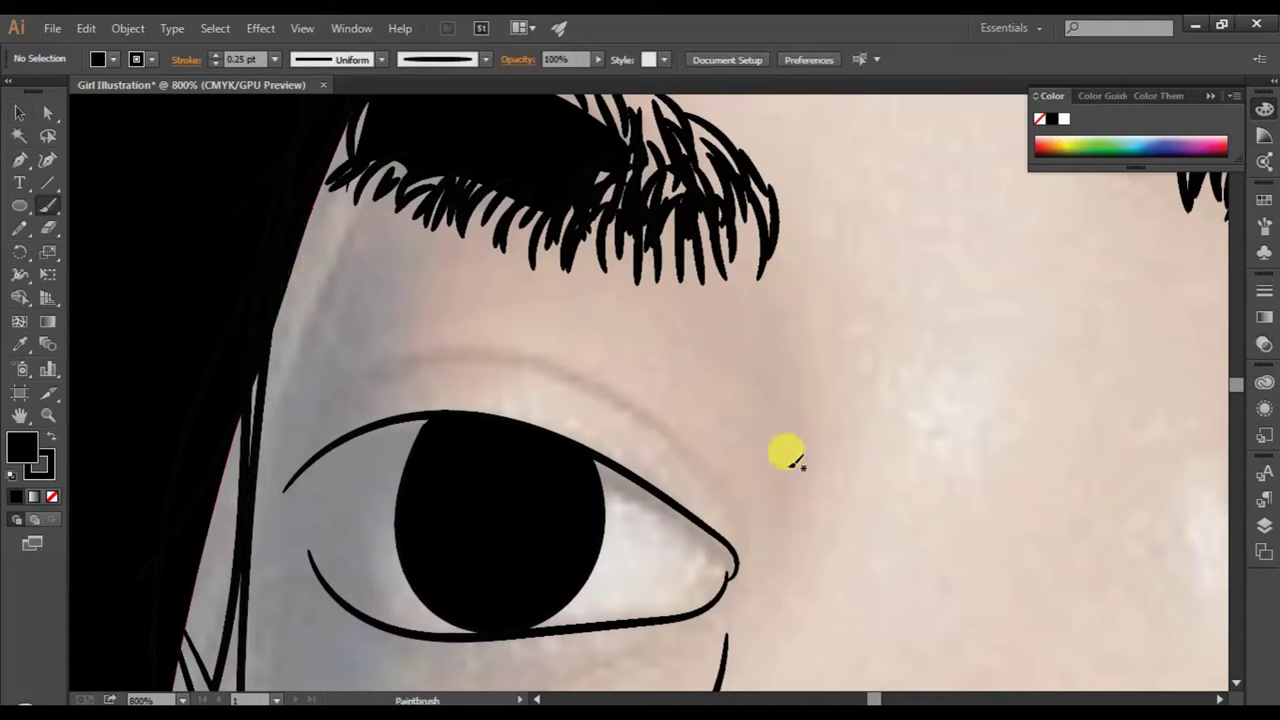
{"action": "mouse_move", "coordinate": [724, 470]}
{"action": "left_mouse_down"}
{"action": "mouse_move", "coordinate": [651, 400]}
{"action": "mouse_move", "coordinate": [486, 337]}
{"action": "mouse_move", "coordinate": [371, 354]}
{"action": "mouse_move", "coordinate": [352, 383]}
{"action": "left_mouse_up"}
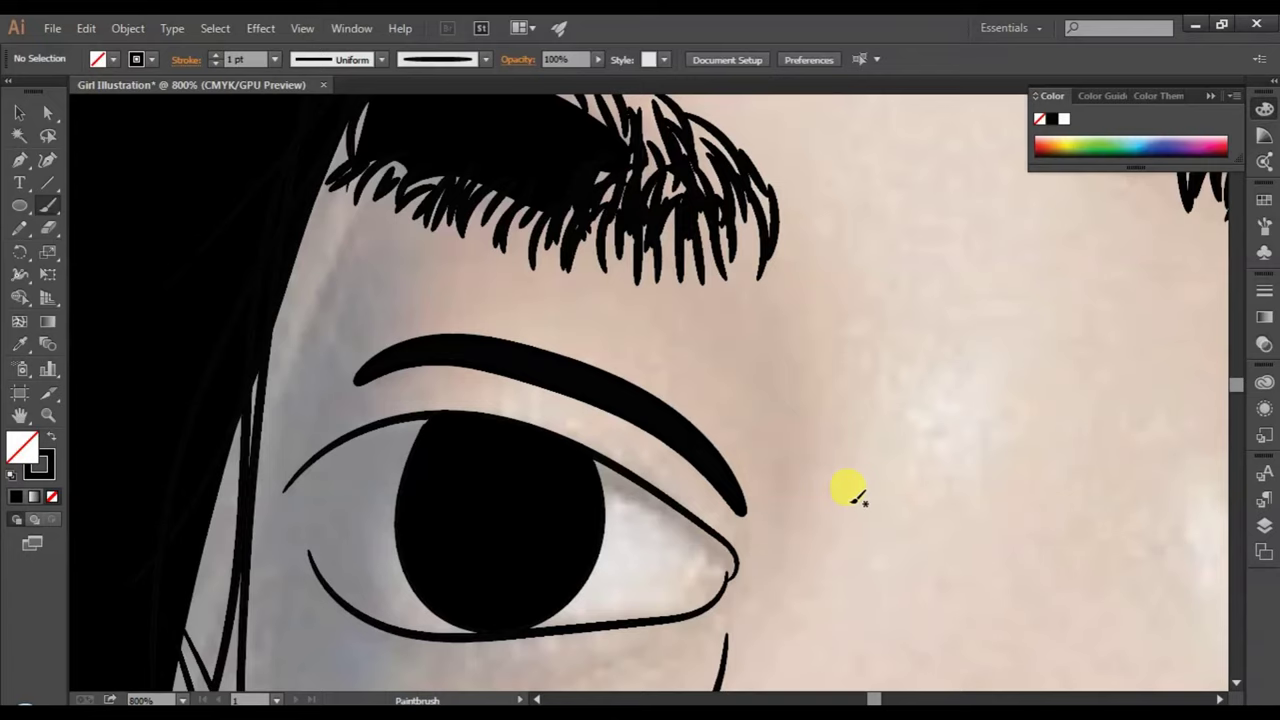
{"action": "left_click", "coordinate": [15, 113]}
{"action": "left_click", "coordinate": [500, 370]}
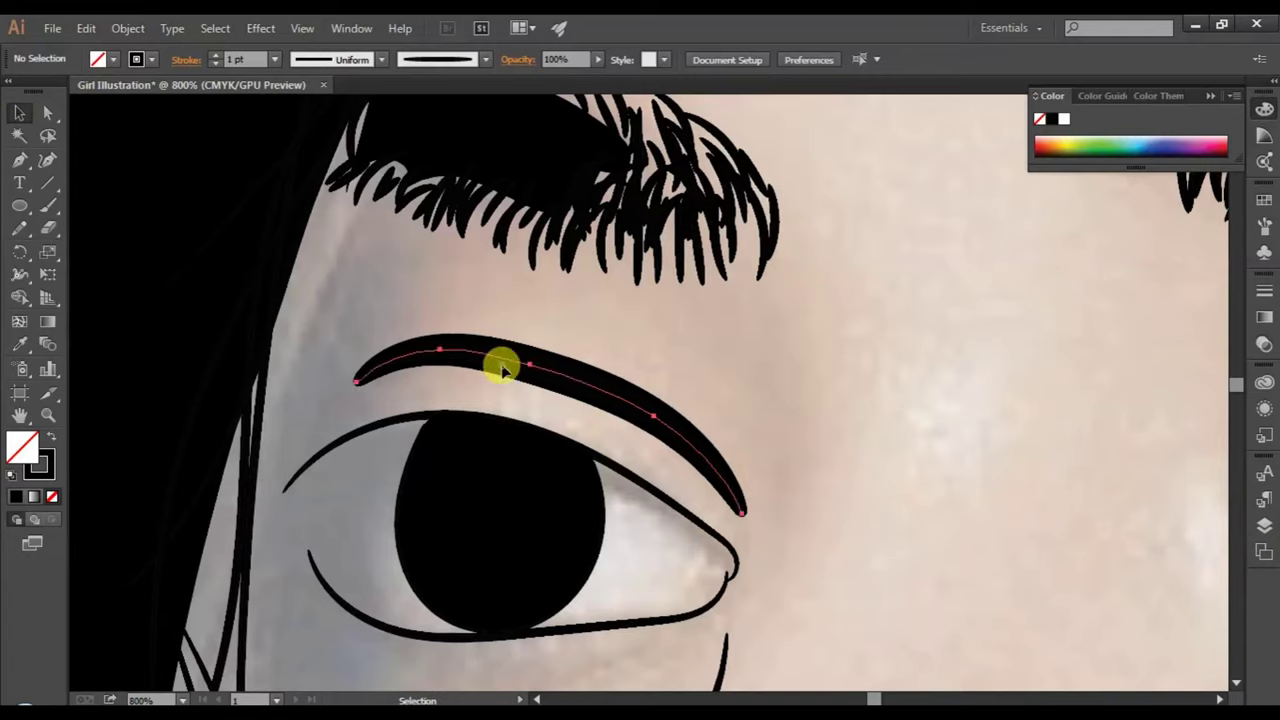
{"action": "left_click", "coordinate": [274, 60]}
{"action": "left_click", "coordinate": [292, 80]}
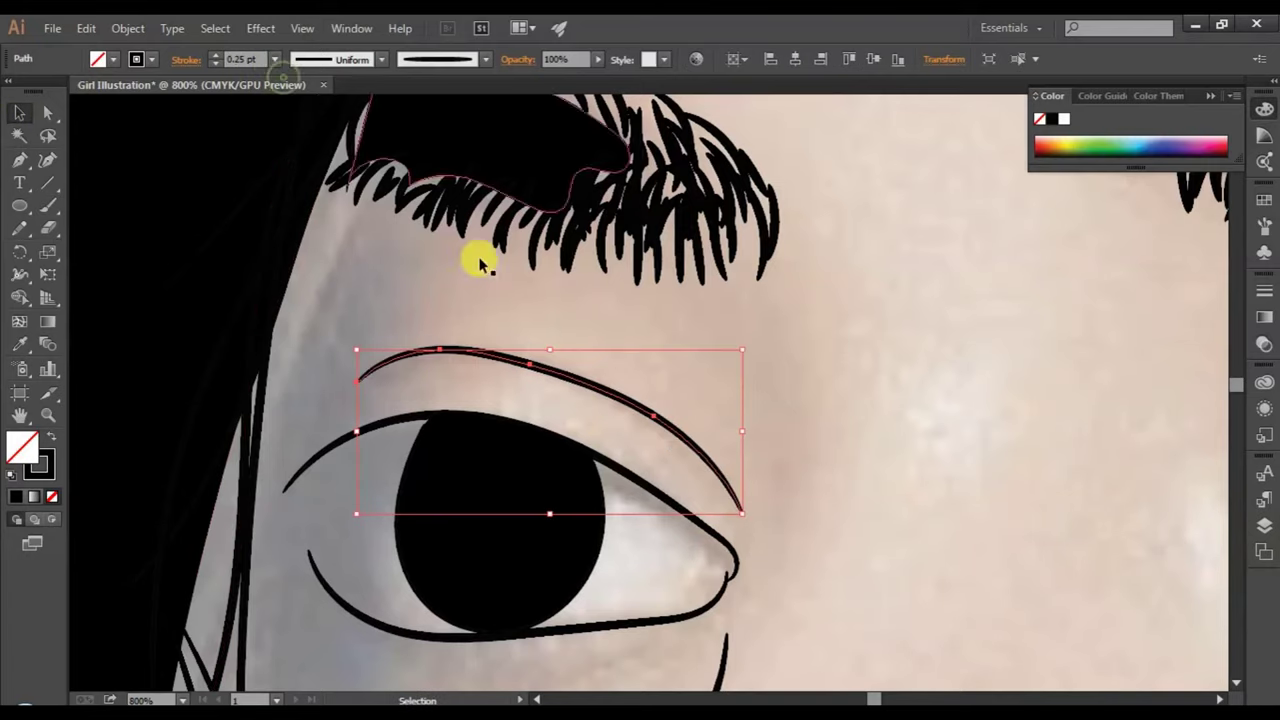
{"action": "left_click", "coordinate": [812, 441]}
- Brush thin lines over the right eyelid and under both eyes
{"action": "scroll", "coordinate": [890, 488], "scroll_direction": "down", "scroll_amount": 4}
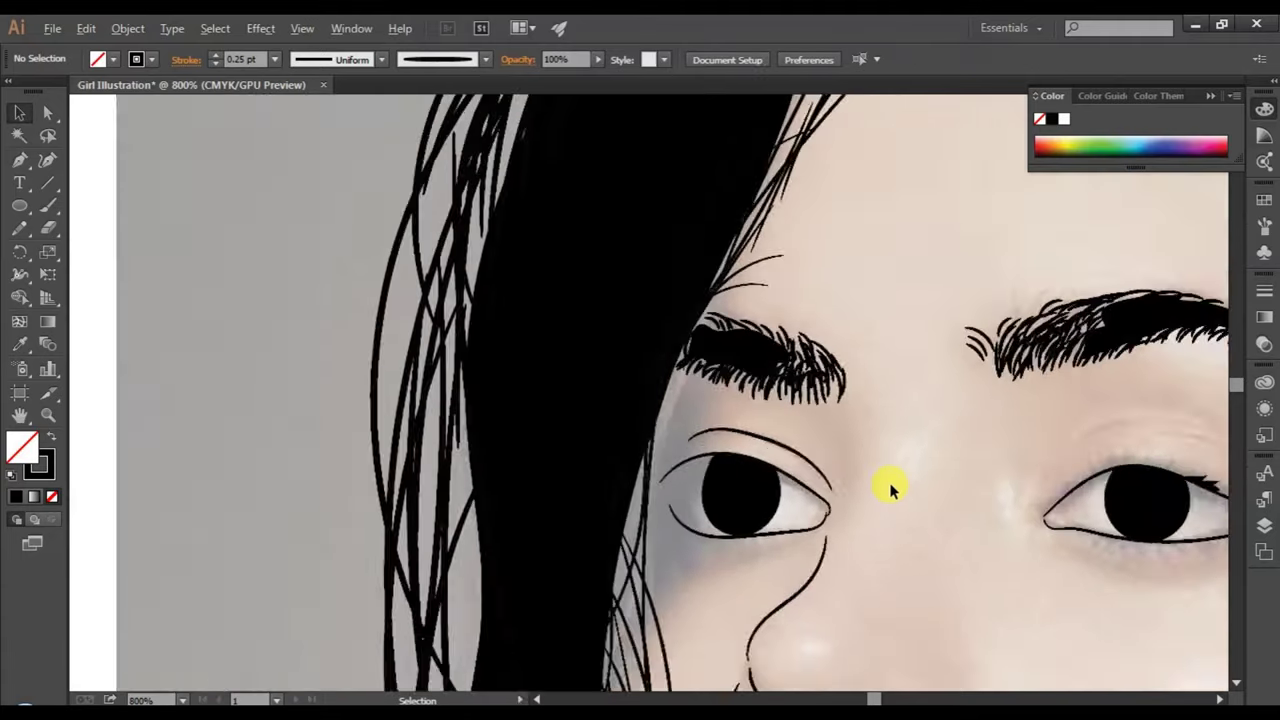
{"action": "left_click", "coordinate": [38, 205]}
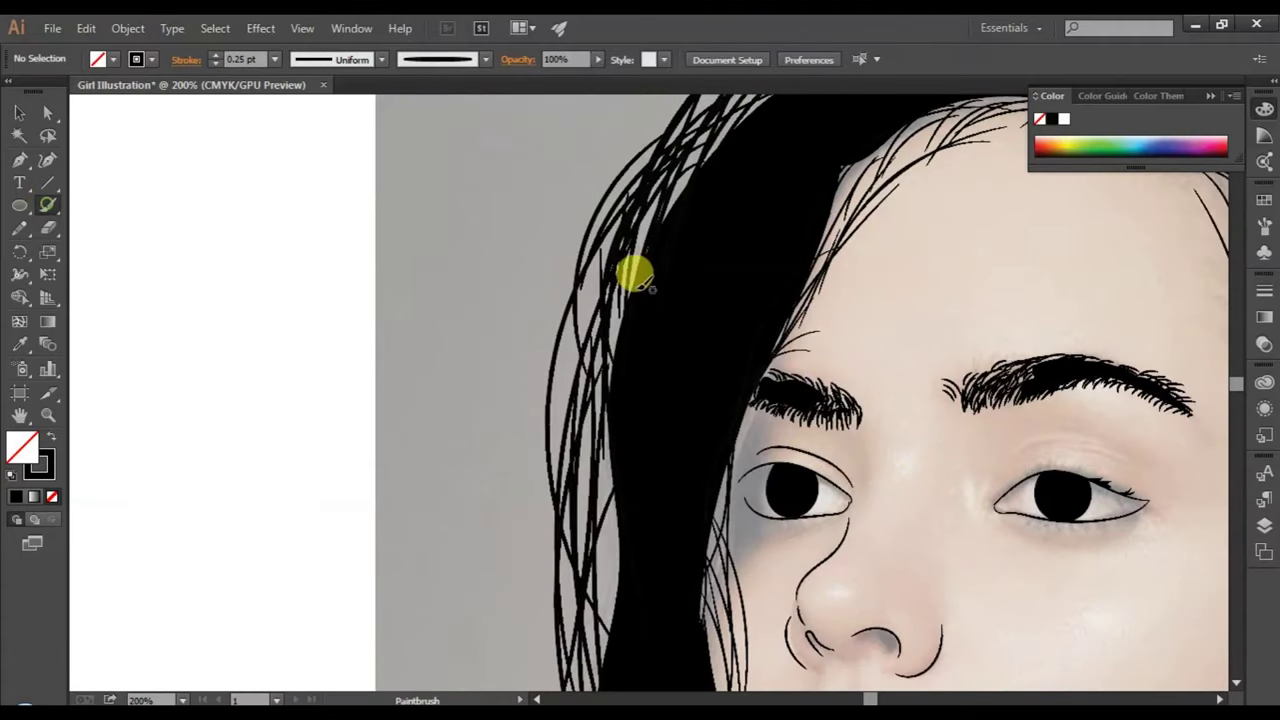
{"action": "left_click_drag", "start_coordinate": [997, 462], "coordinate": [1166, 467]}
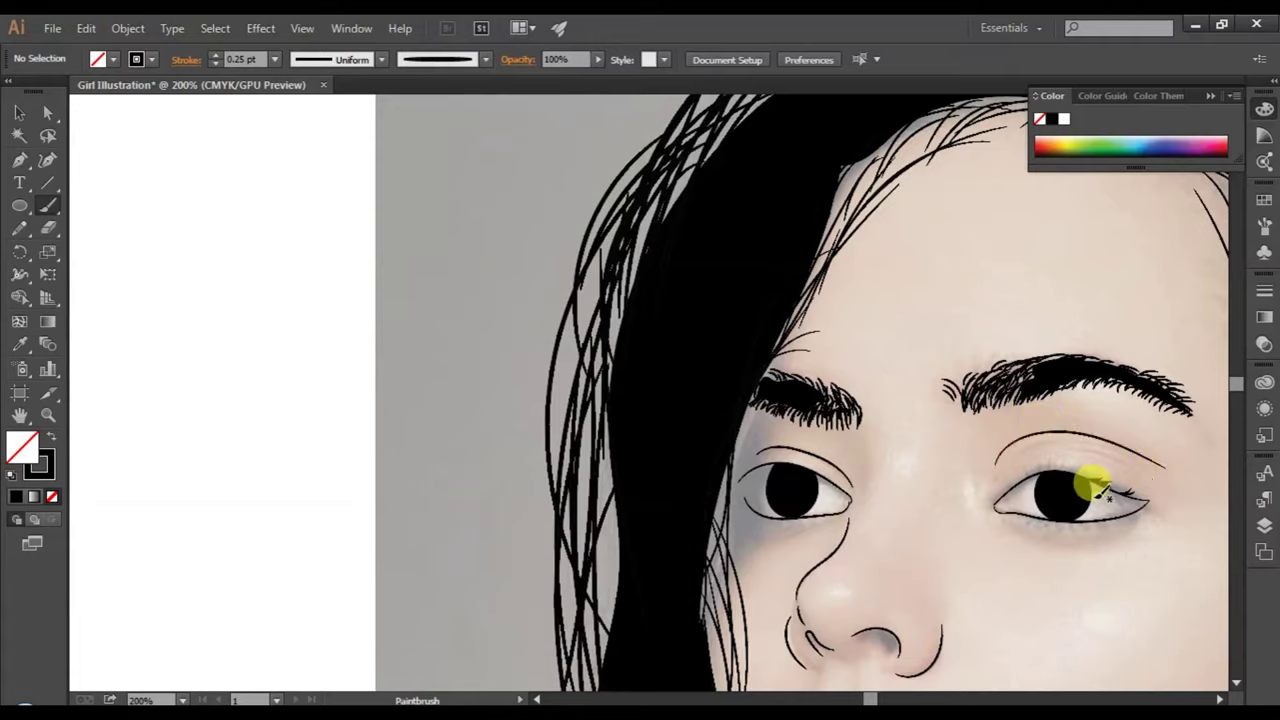
{"action": "left_click_drag", "start_coordinate": [1001, 537], "coordinate": [1098, 552]}
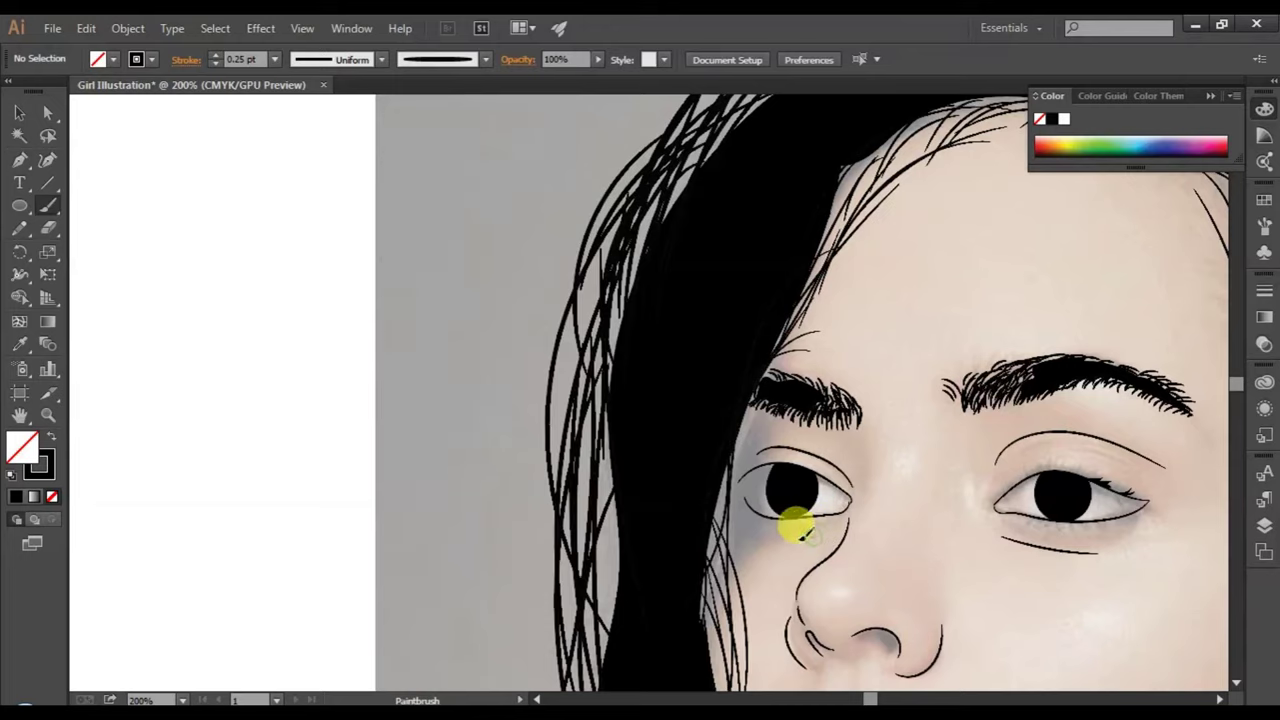
{"action": "left_click_drag", "start_coordinate": [806, 528], "coordinate": [736, 538]}
- Zoom in and out around the eyes to check the new crease lines
{"action": "scroll", "coordinate": [991, 583], "scroll_direction": "down", "scroll_amount": 2, "text": "alt"}
{"action": "scroll", "coordinate": [991, 583], "scroll_direction": "down", "scroll_amount": 1, "text": "alt"}
{"action": "scroll", "coordinate": [986, 571], "scroll_direction": "up", "scroll_amount": 2, "text": "alt"}
{"action": "scroll", "coordinate": [986, 571], "scroll_direction": "up", "scroll_amount": 1, "text": "alt"}
{"action": "scroll", "coordinate": [995, 575], "scroll_direction": "up", "scroll_amount": 1, "text": "alt"}
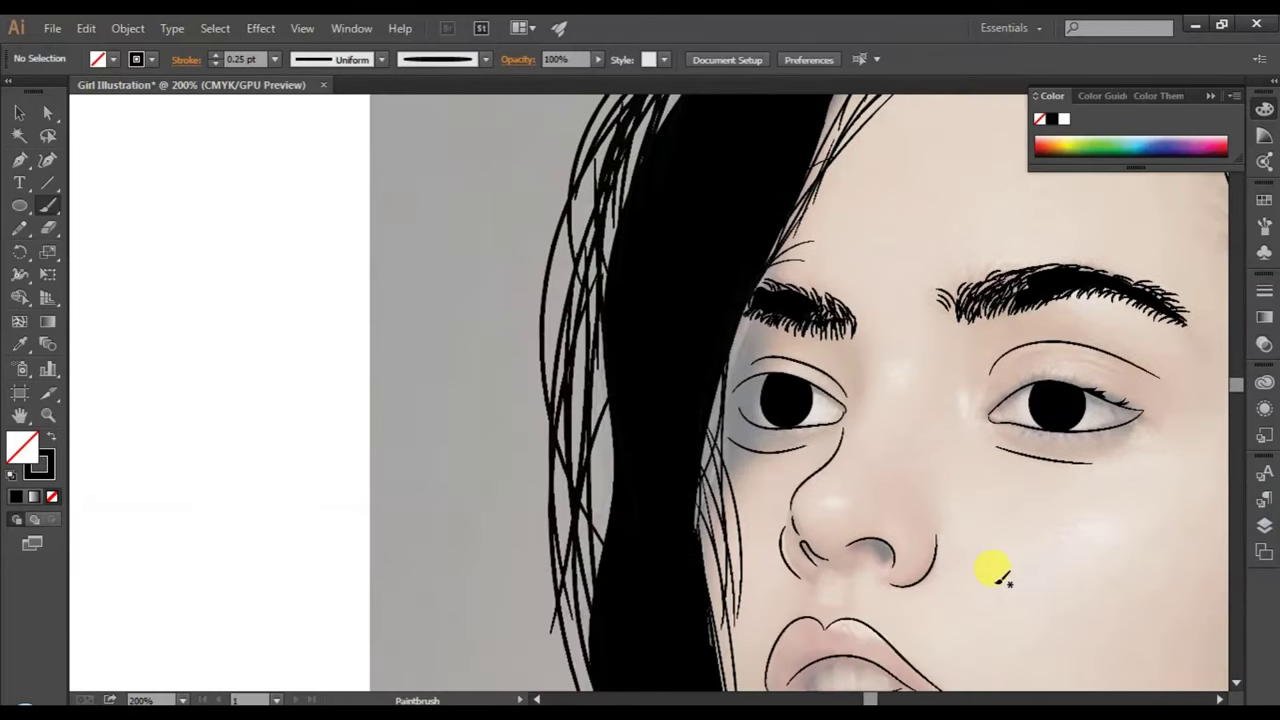
{"action": "scroll", "coordinate": [995, 575], "scroll_direction": "down", "scroll_amount": 2}
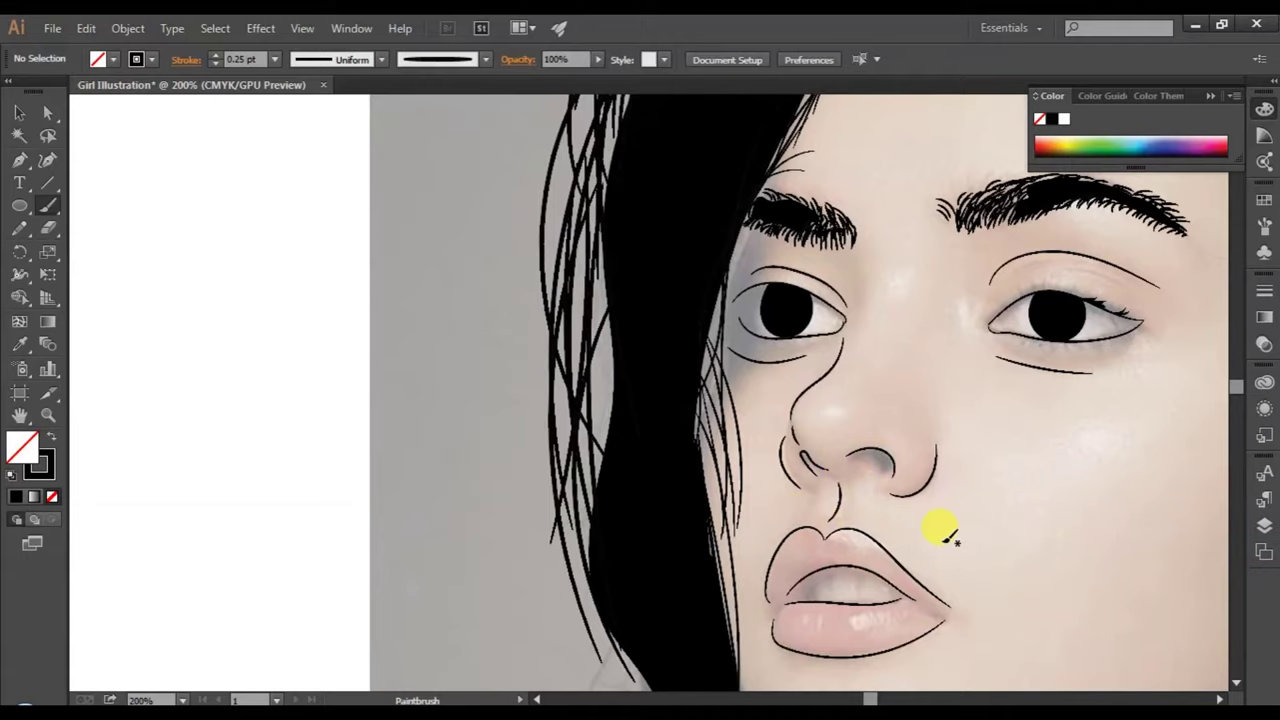
{"action": "scroll", "coordinate": [980, 540], "scroll_direction": "down", "scroll_amount": 2}
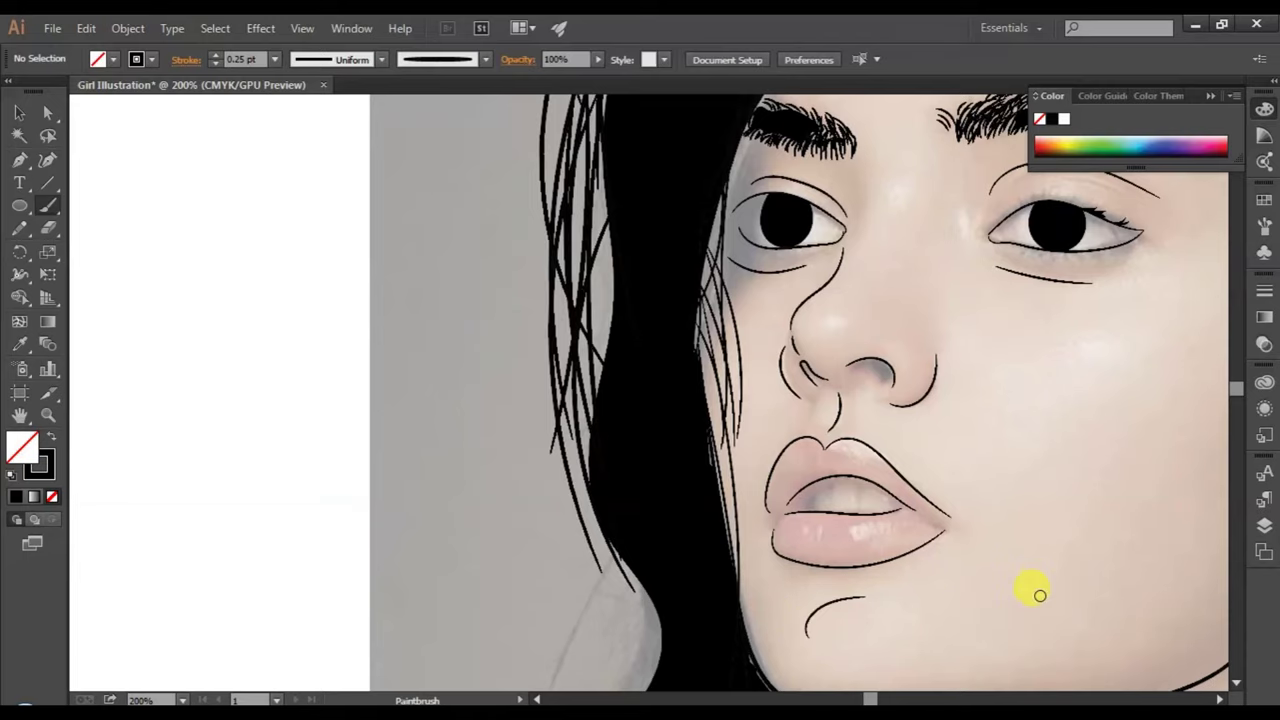
{"action": "scroll", "coordinate": [1047, 590], "scroll_direction": "down", "scroll_amount": 2}
{"action": "scroll", "coordinate": [1047, 590], "scroll_direction": "down", "scroll_amount": 1}
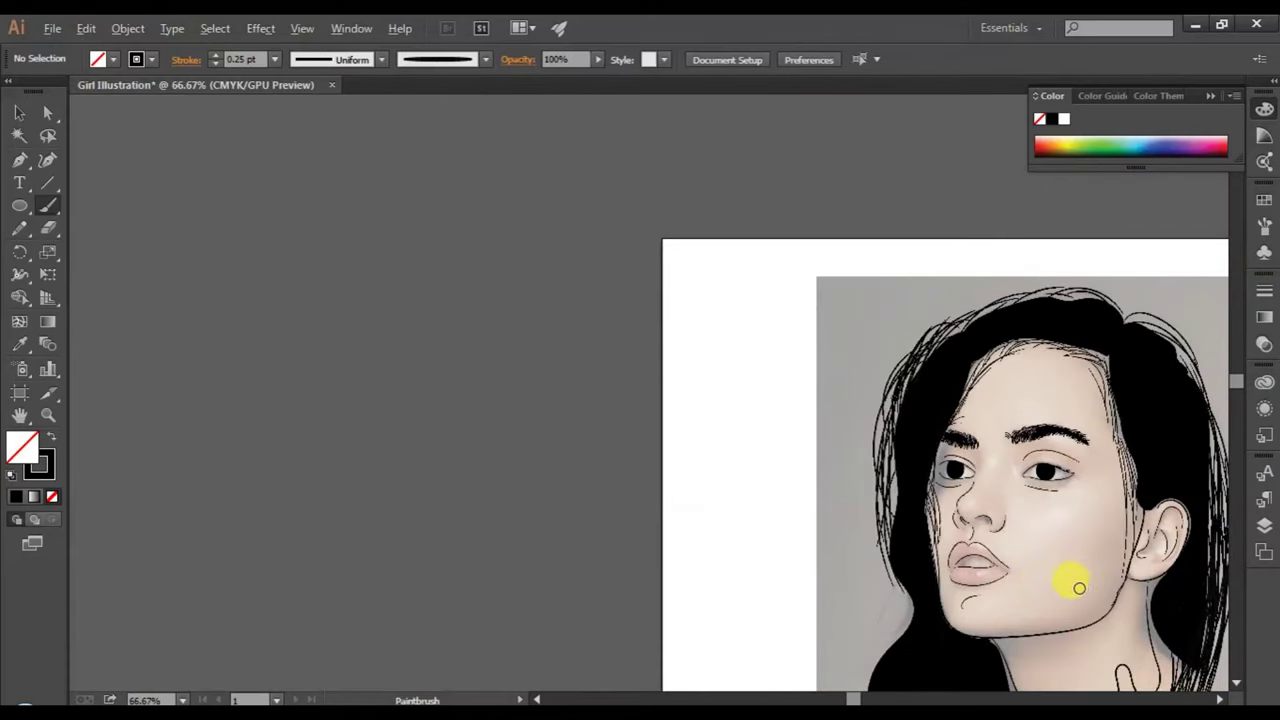
{"action": "scroll", "coordinate": [1079, 588], "scroll_direction": "up", "scroll_amount": 1}
{"action": "scroll", "coordinate": [1079, 588], "scroll_direction": "up", "scroll_amount": 1}
{"action": "scroll", "coordinate": [1085, 588], "scroll_direction": "up", "scroll_amount": 1}
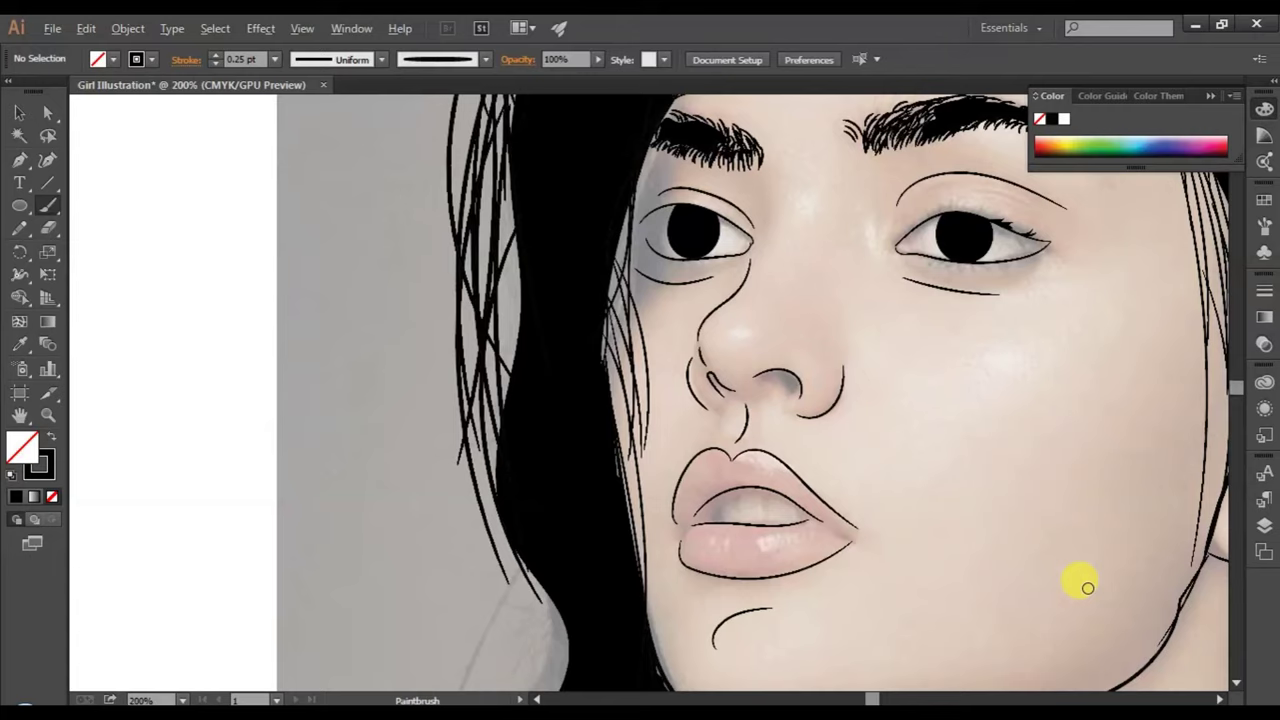
{"action": "scroll", "coordinate": [1082, 585], "scroll_direction": "down", "scroll_amount": 2}
{"action": "scroll", "coordinate": [571, 486], "scroll_direction": "up", "scroll_amount": 3}
{"action": "scroll", "coordinate": [570, 490], "scroll_direction": "up", "scroll_amount": 1}
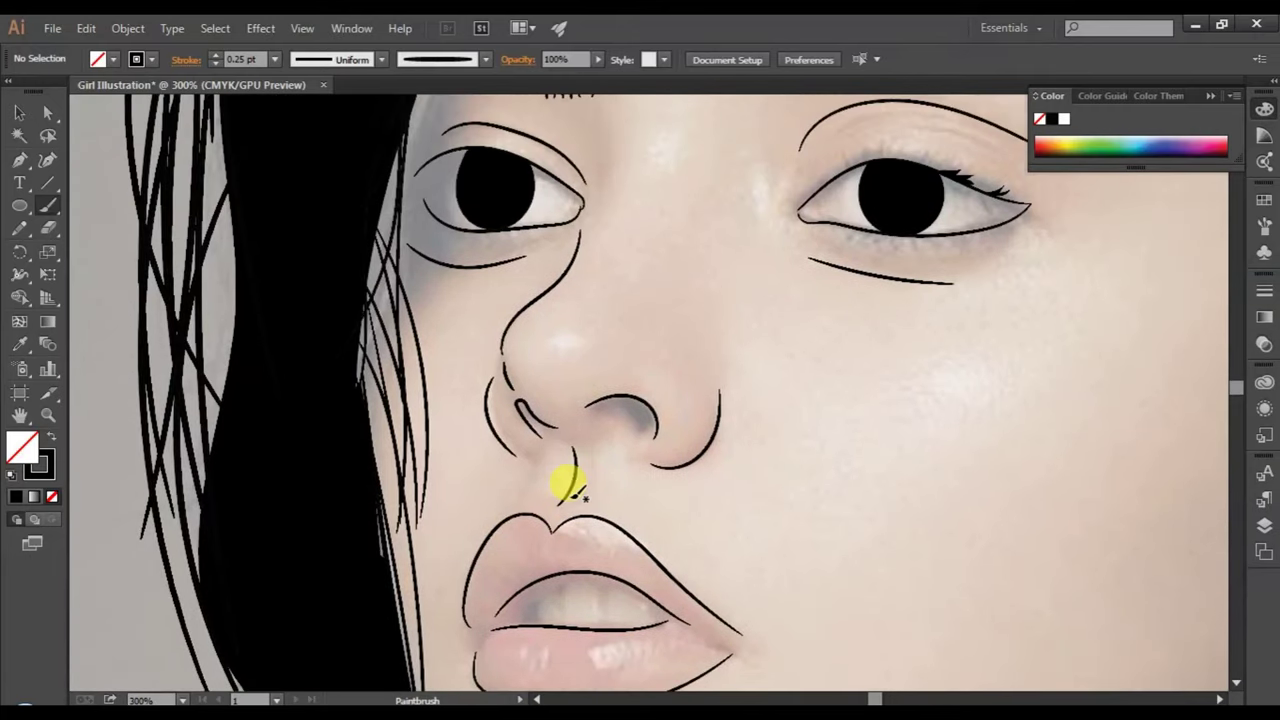
{"action": "scroll", "coordinate": [570, 490], "scroll_direction": "up", "scroll_amount": 1}
{"action": "scroll", "coordinate": [566, 491], "scroll_direction": "up", "scroll_amount": 1}
{"action": "scroll", "coordinate": [571, 486], "scroll_direction": "up", "scroll_amount": 1}
{"action": "scroll", "coordinate": [425, 455], "scroll_direction": "up", "scroll_amount": 1}
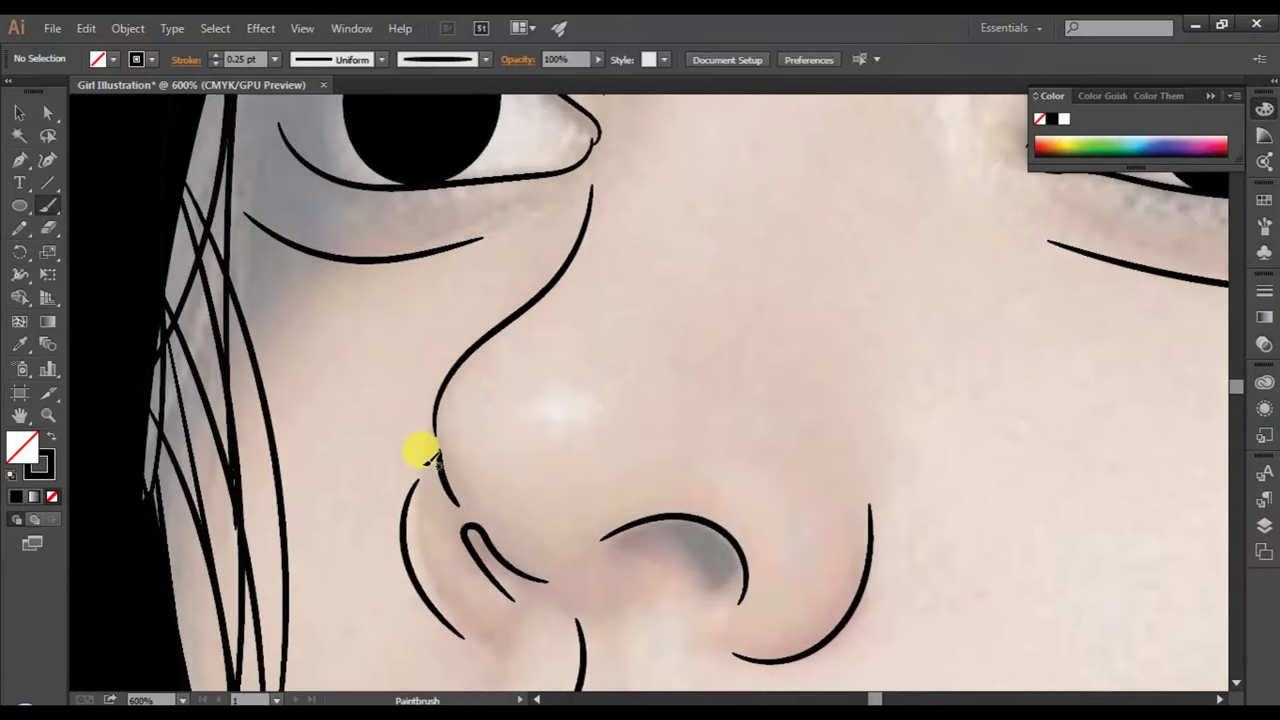
{"action": "scroll", "coordinate": [425, 452], "scroll_direction": "up", "scroll_amount": 1}
{"action": "scroll", "coordinate": [423, 449], "scroll_direction": "up", "scroll_amount": 2}
{"action": "left_click", "coordinate": [22, 228]}
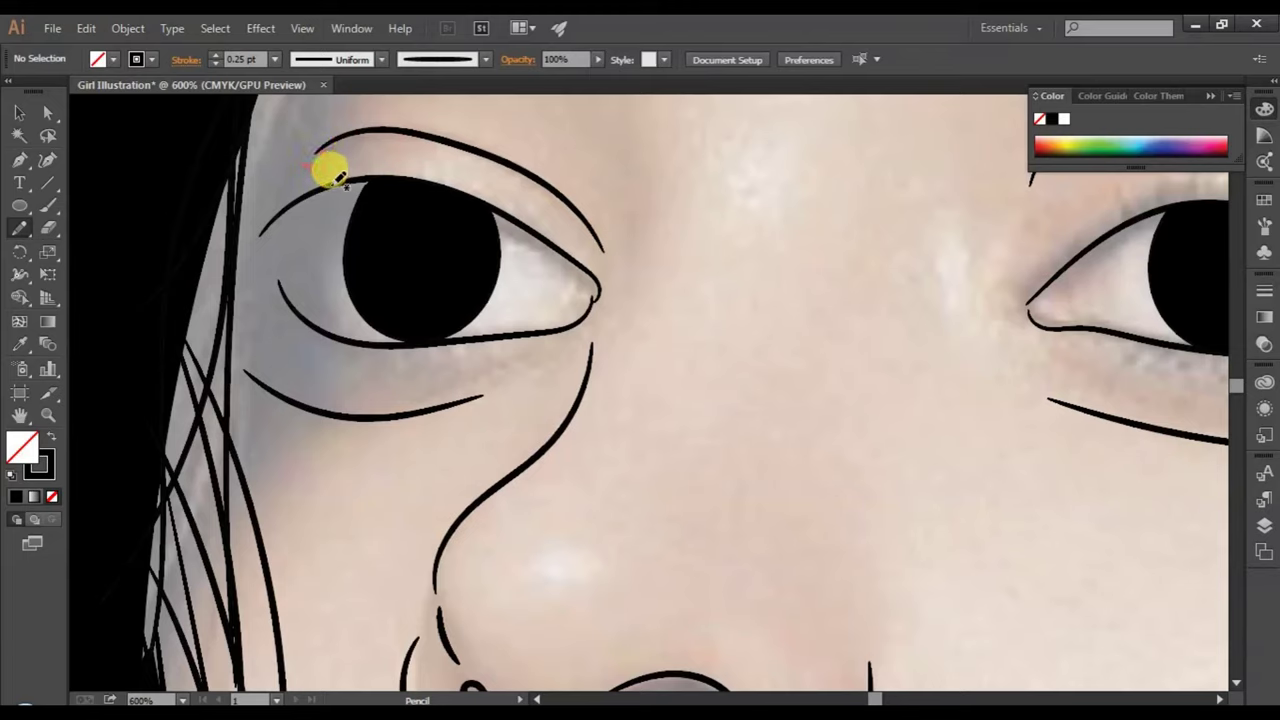
- Draw a small black eyelash on the left upper lid and nudge it onto the lid line
{"action": "left_click_drag", "start_coordinate": [335, 182], "coordinate": [340, 184]}
{"action": "left_click", "coordinate": [16, 496]}
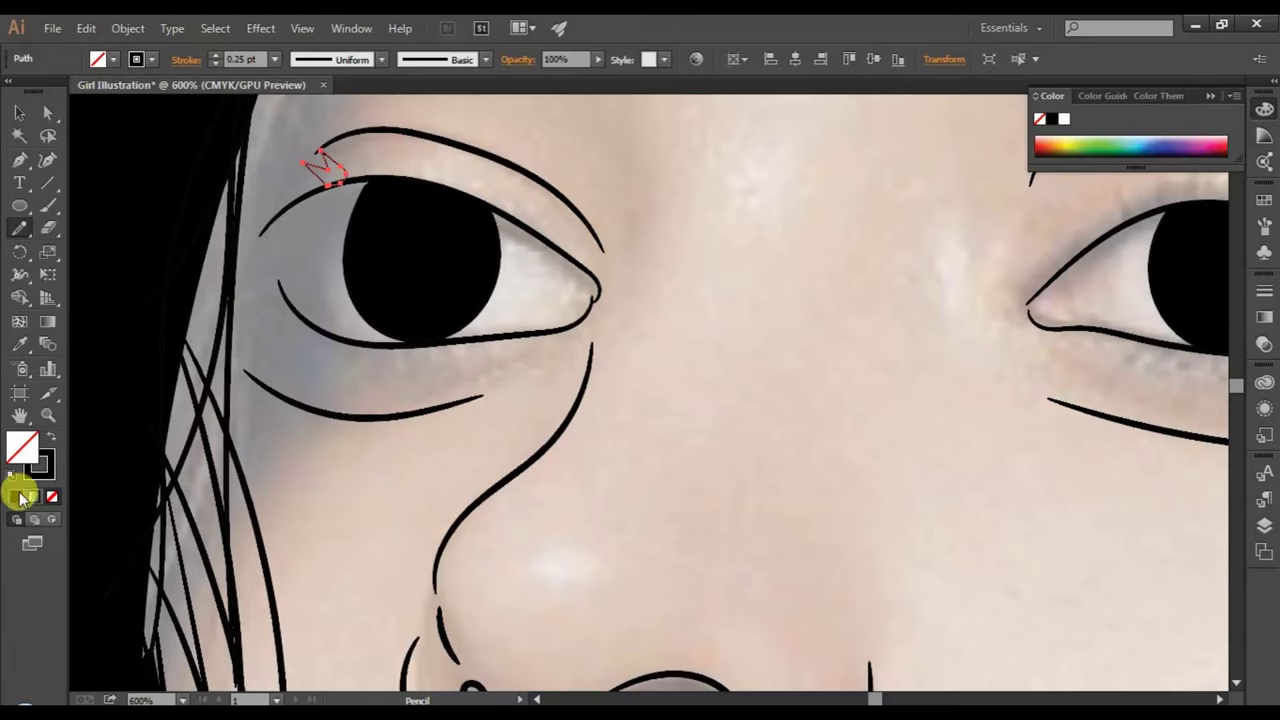
{"action": "left_click", "coordinate": [19, 115]}
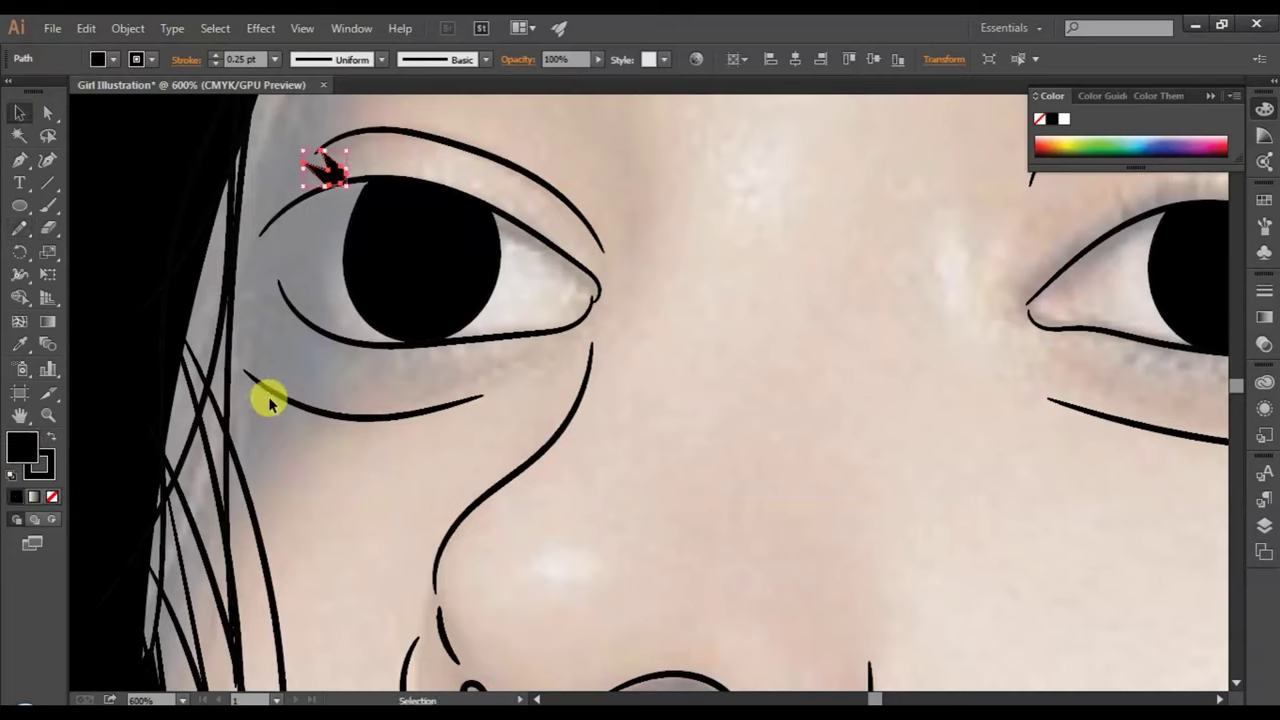
{"action": "left_click", "coordinate": [316, 434]}
{"action": "left_click", "coordinate": [326, 175]}
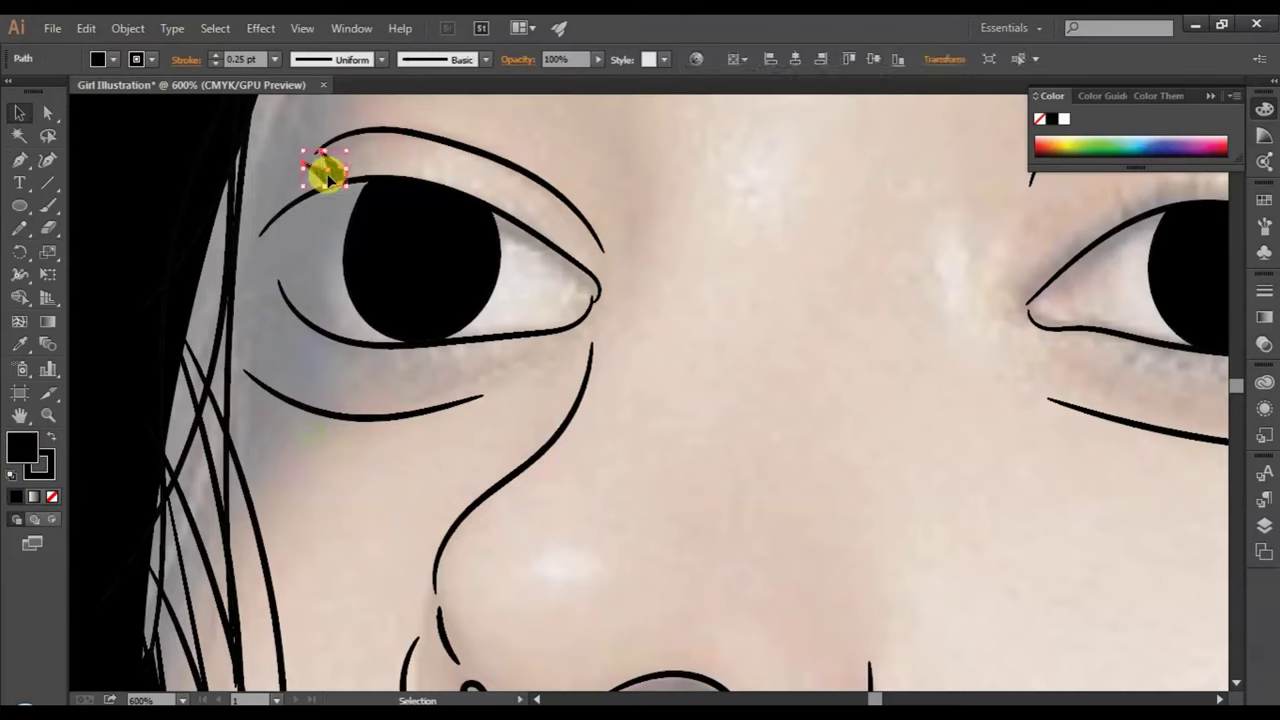
{"action": "left_click_drag", "start_coordinate": [328, 178], "coordinate": [334, 184]}
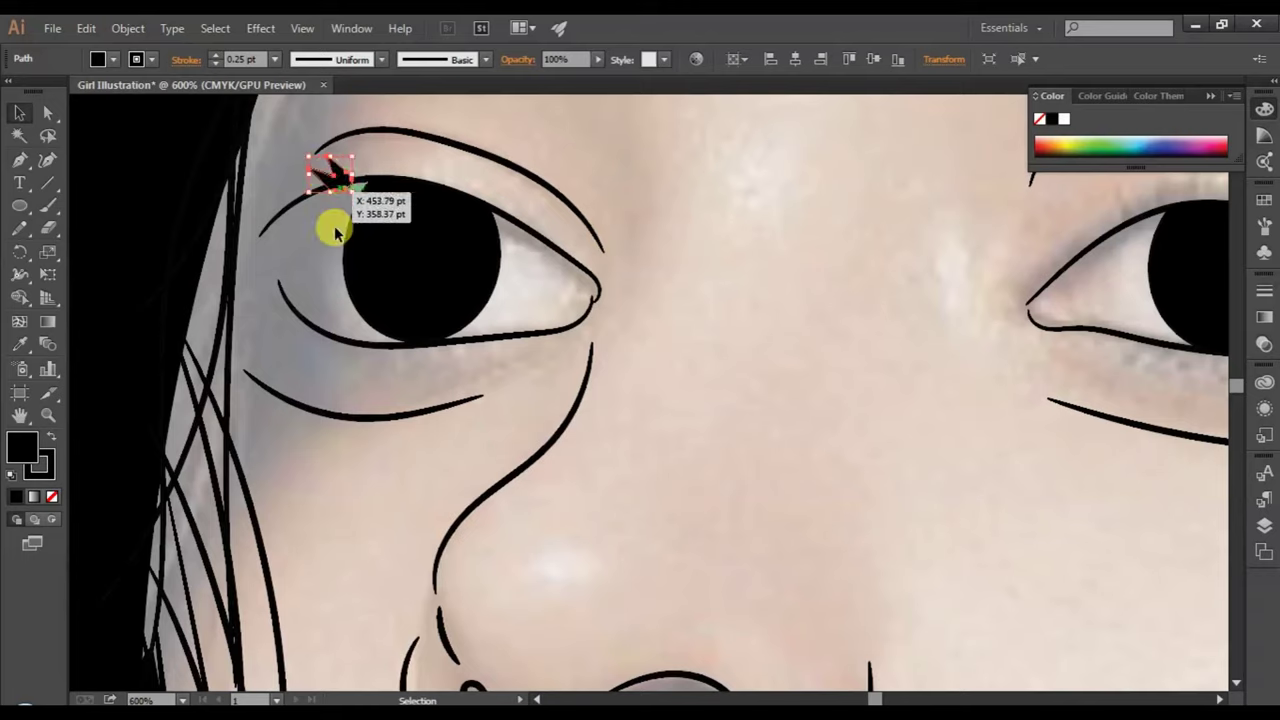
{"action": "left_click", "coordinate": [355, 300]}
- Rotate the eyelash to follow the lid curve and send it behind the eye shapes
{"action": "left_click", "coordinate": [338, 183]}
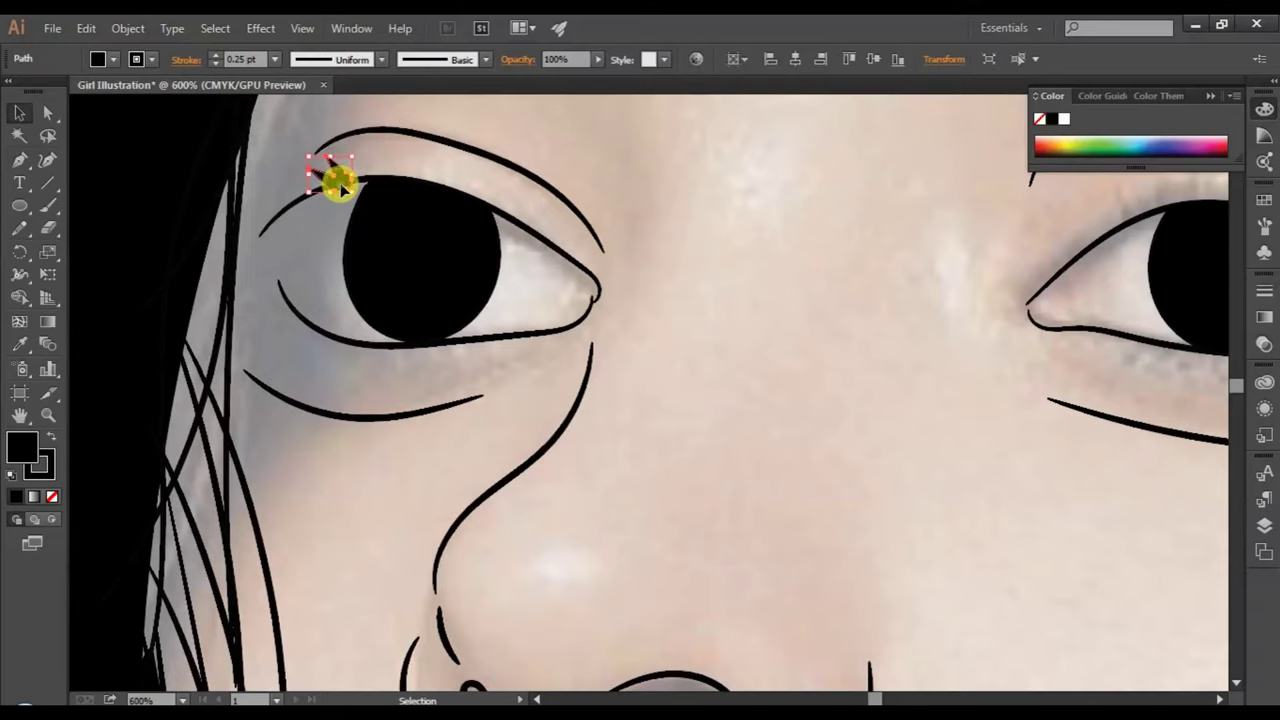
{"action": "left_click_drag", "start_coordinate": [340, 185], "coordinate": [337, 186]}
{"action": "key", "text": "ctrl+shift+a"}
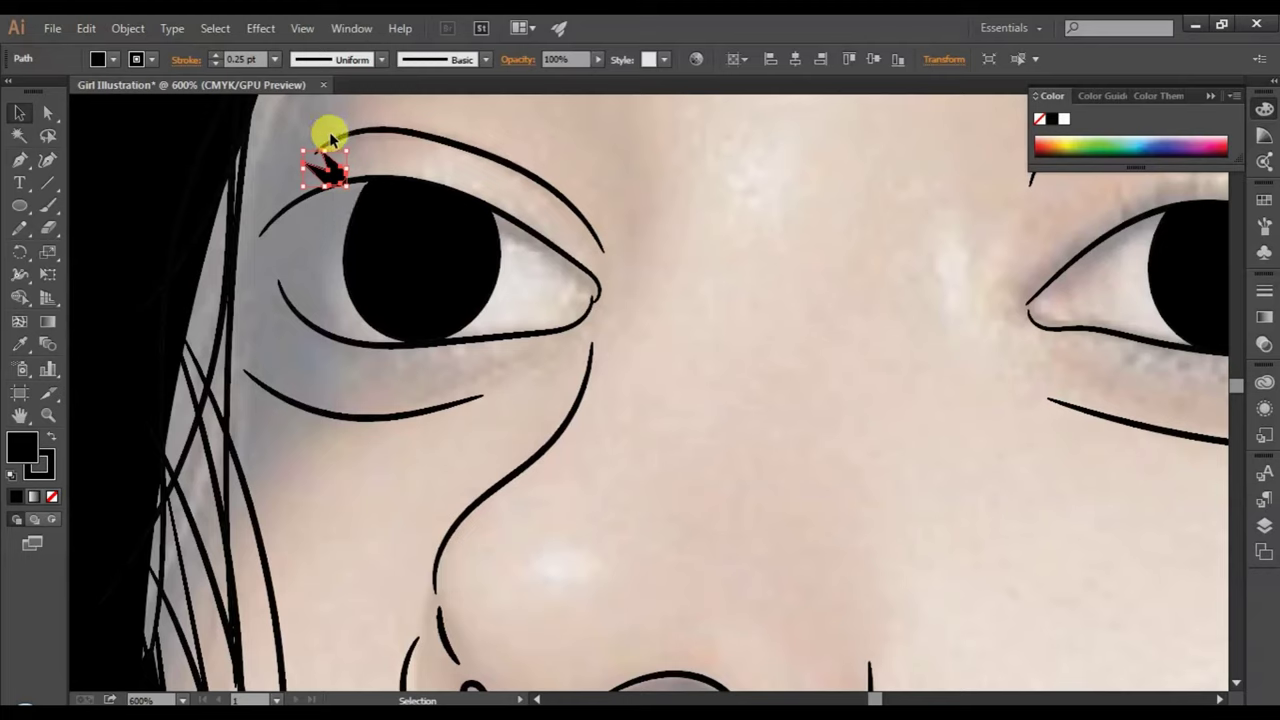
{"action": "left_click_drag", "start_coordinate": [353, 148], "coordinate": [357, 163]}
{"action": "left_click", "coordinate": [331, 218]}
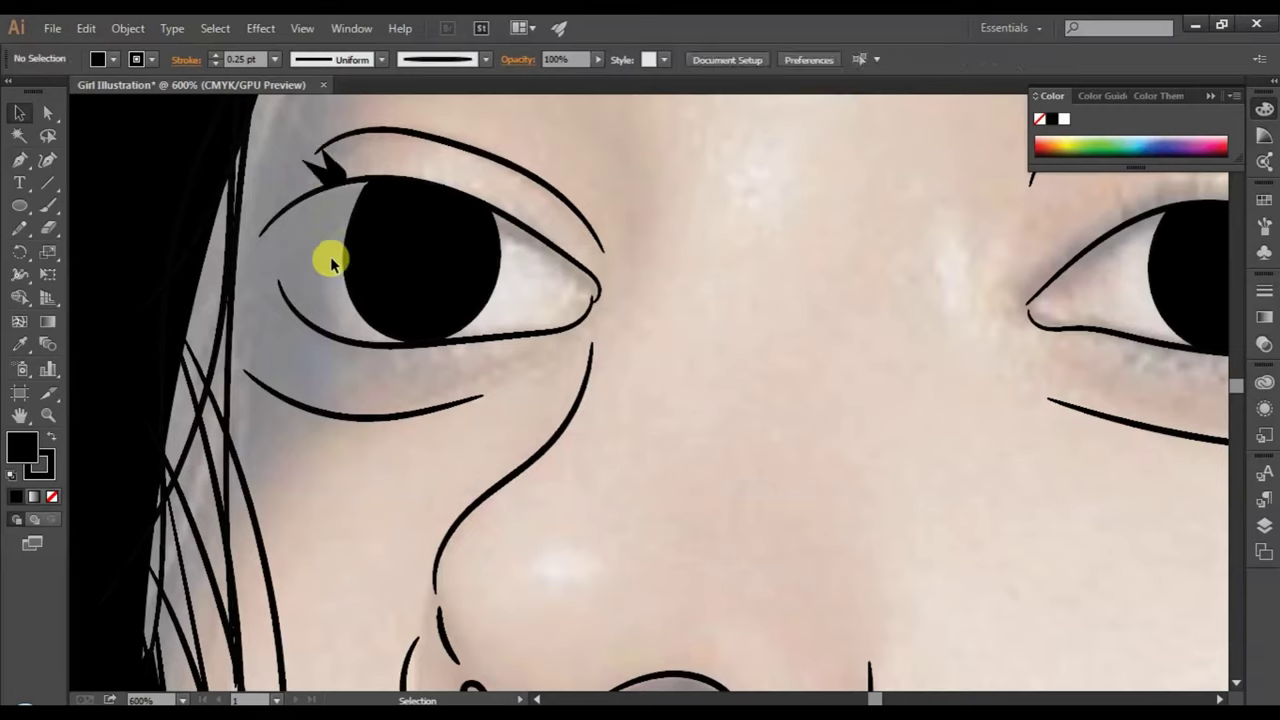
{"action": "right_click", "coordinate": [335, 179]}
{"action": "mouse_move", "coordinate": [388, 451]}
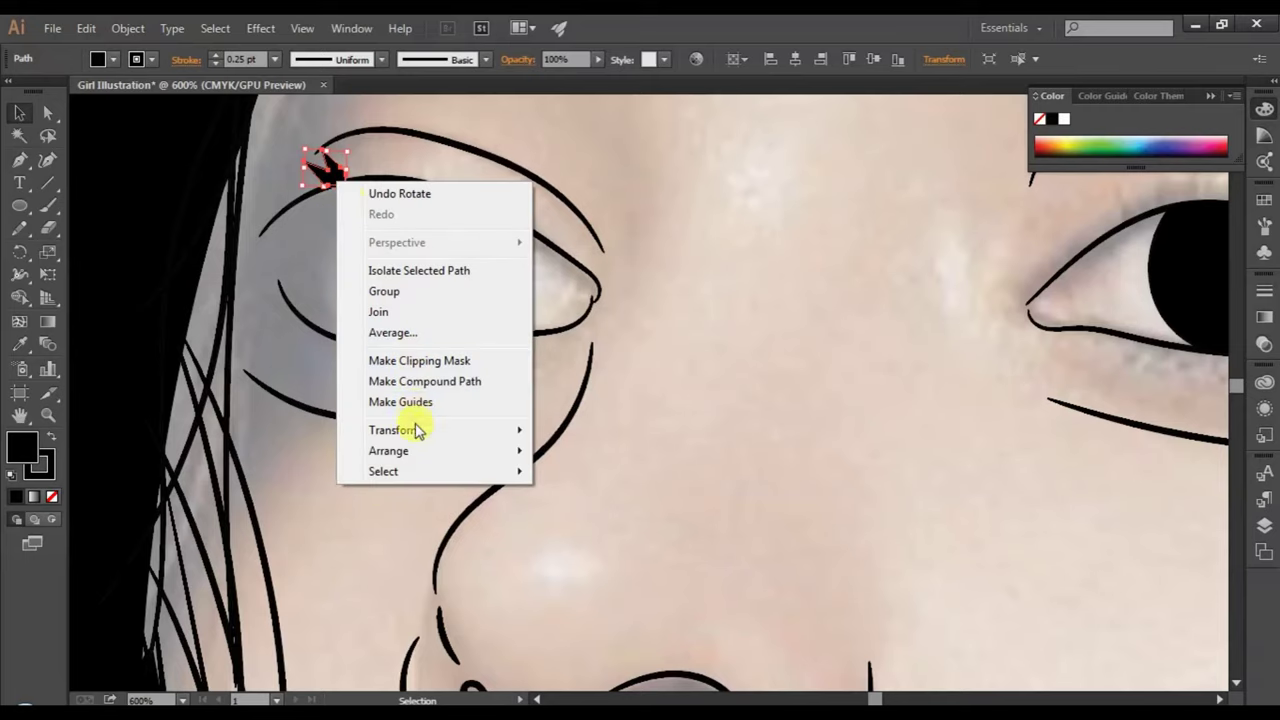
{"action": "left_click", "coordinate": [575, 512]}
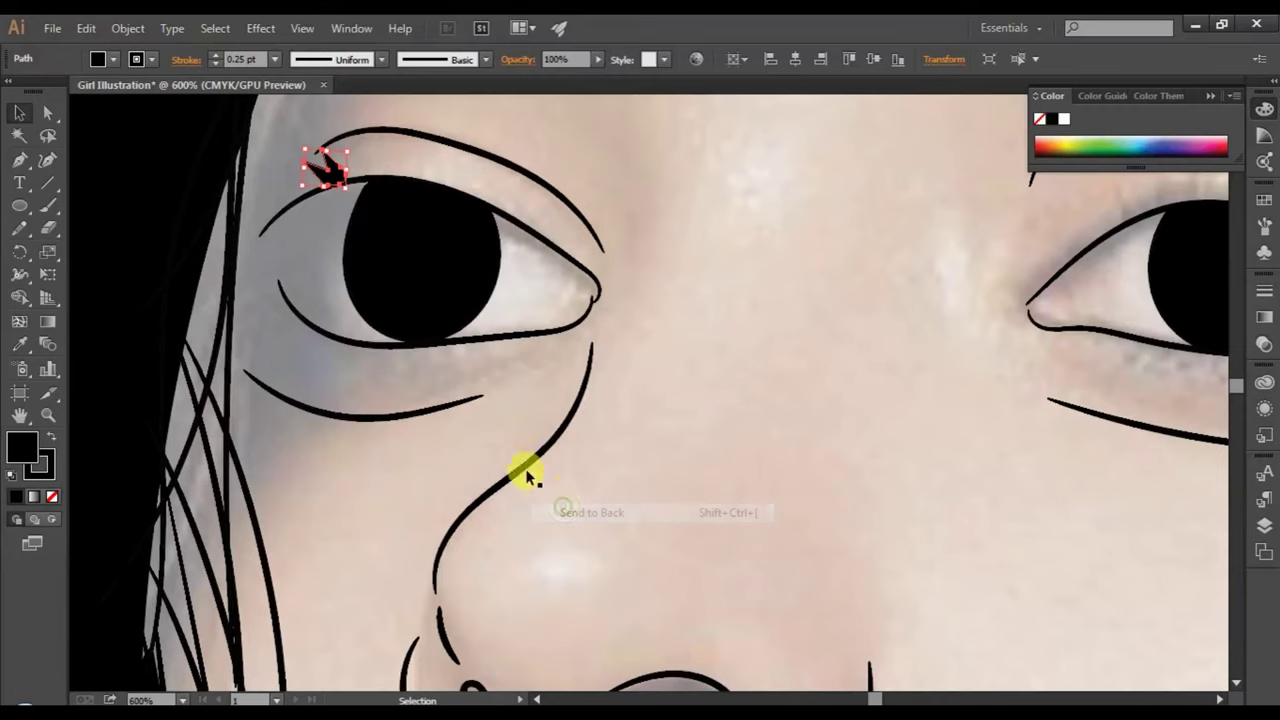
{"action": "left_click", "coordinate": [420, 443]}
- Draw a small lash stroke at the left eye's outer corner
{"action": "scroll", "coordinate": [578, 459], "scroll_direction": "down", "scroll_amount": 1}
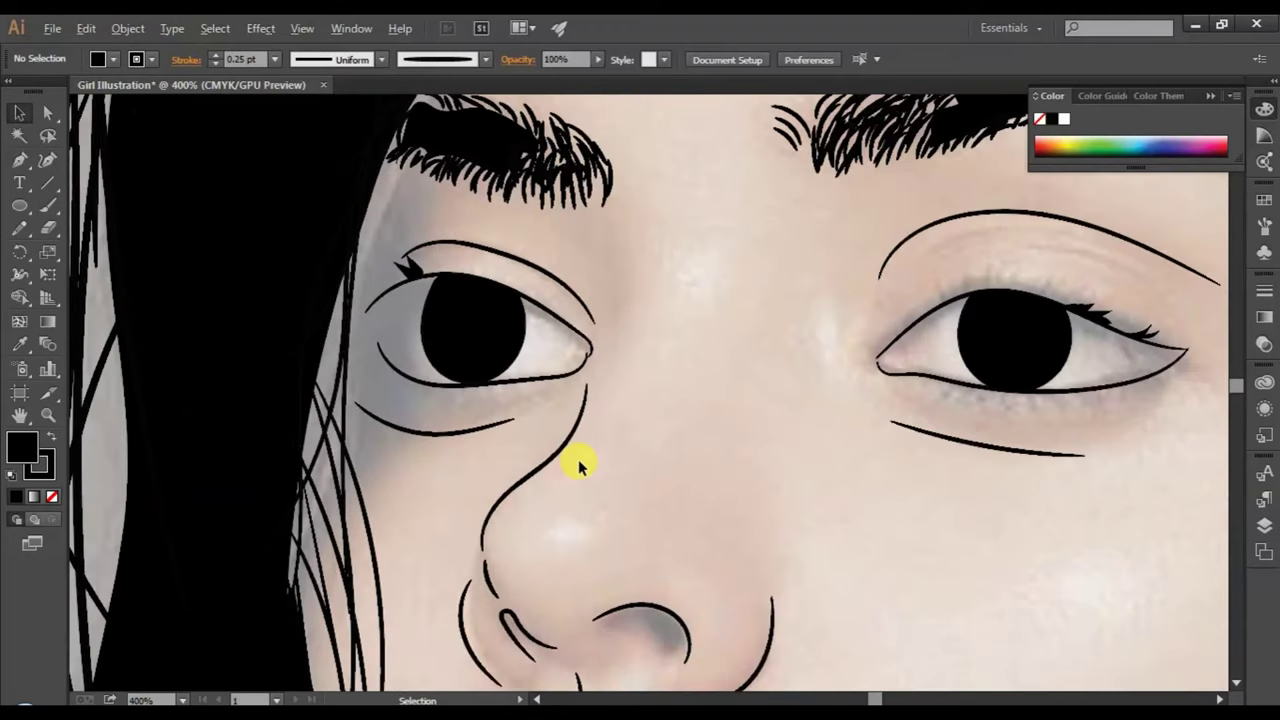
{"action": "scroll", "coordinate": [578, 459], "scroll_direction": "down", "scroll_amount": 1}
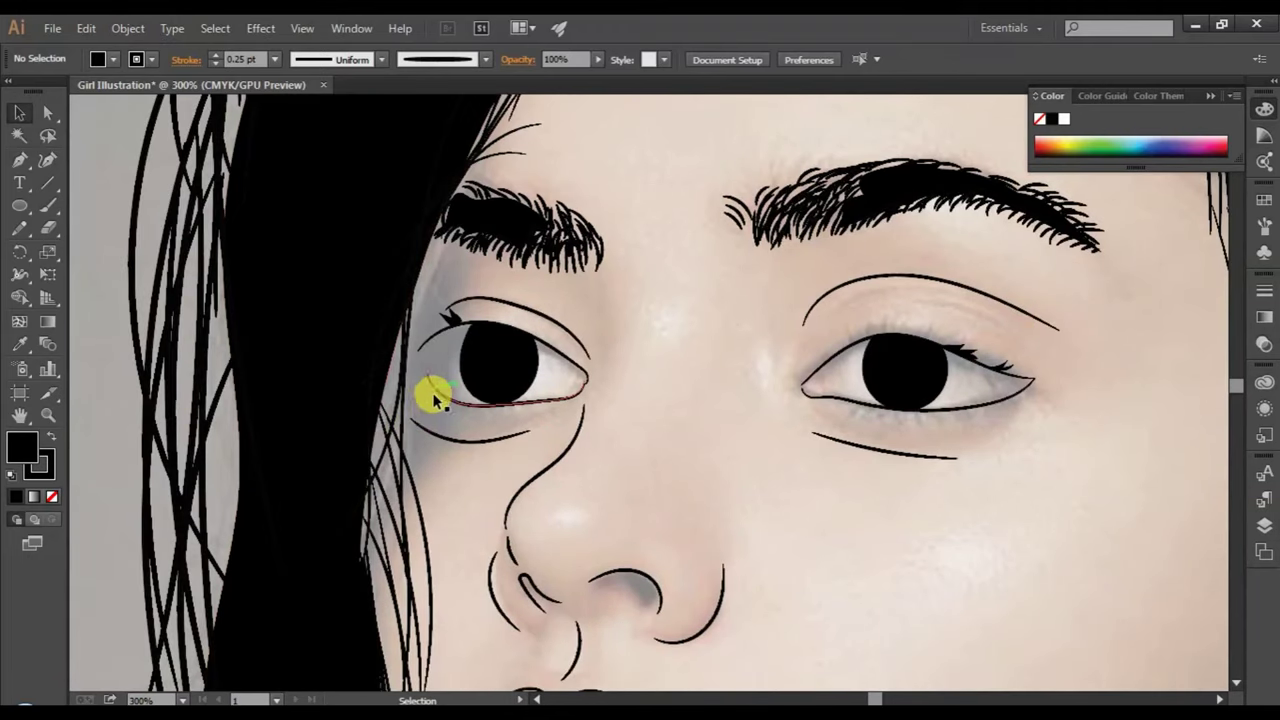
{"action": "left_click", "coordinate": [18, 230]}
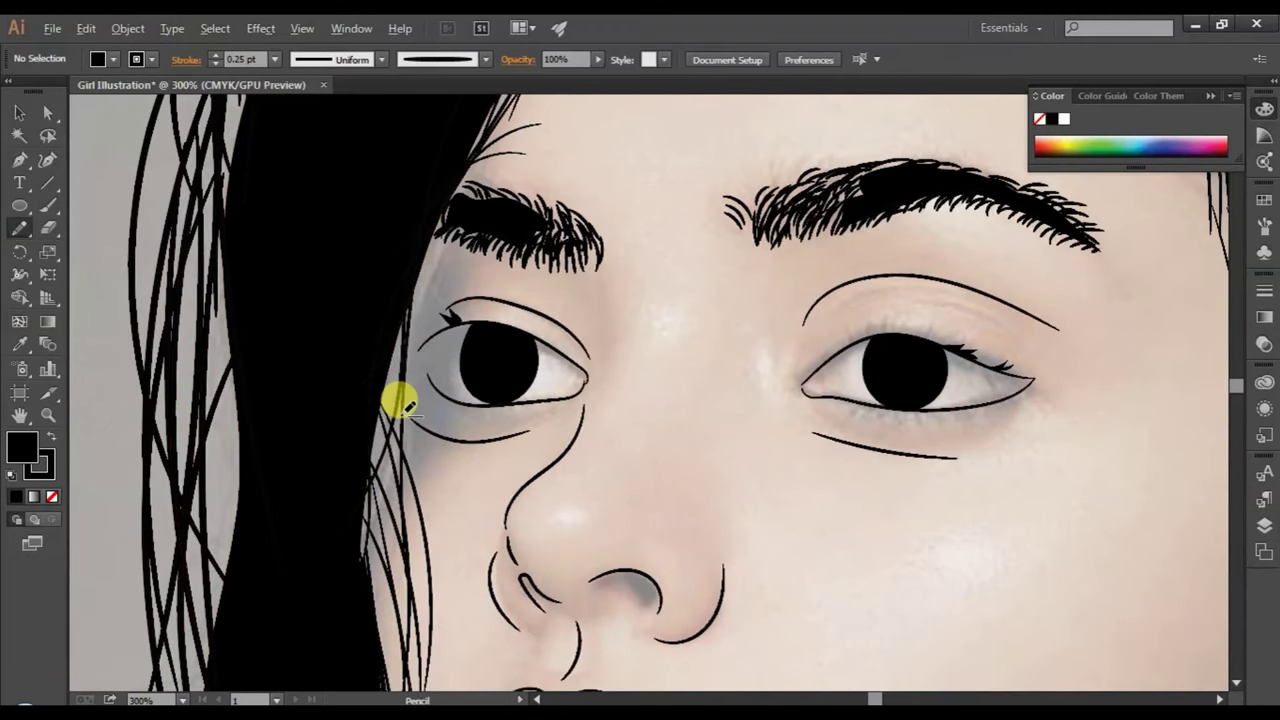
{"action": "scroll", "coordinate": [405, 405], "scroll_direction": "up", "scroll_amount": 1}
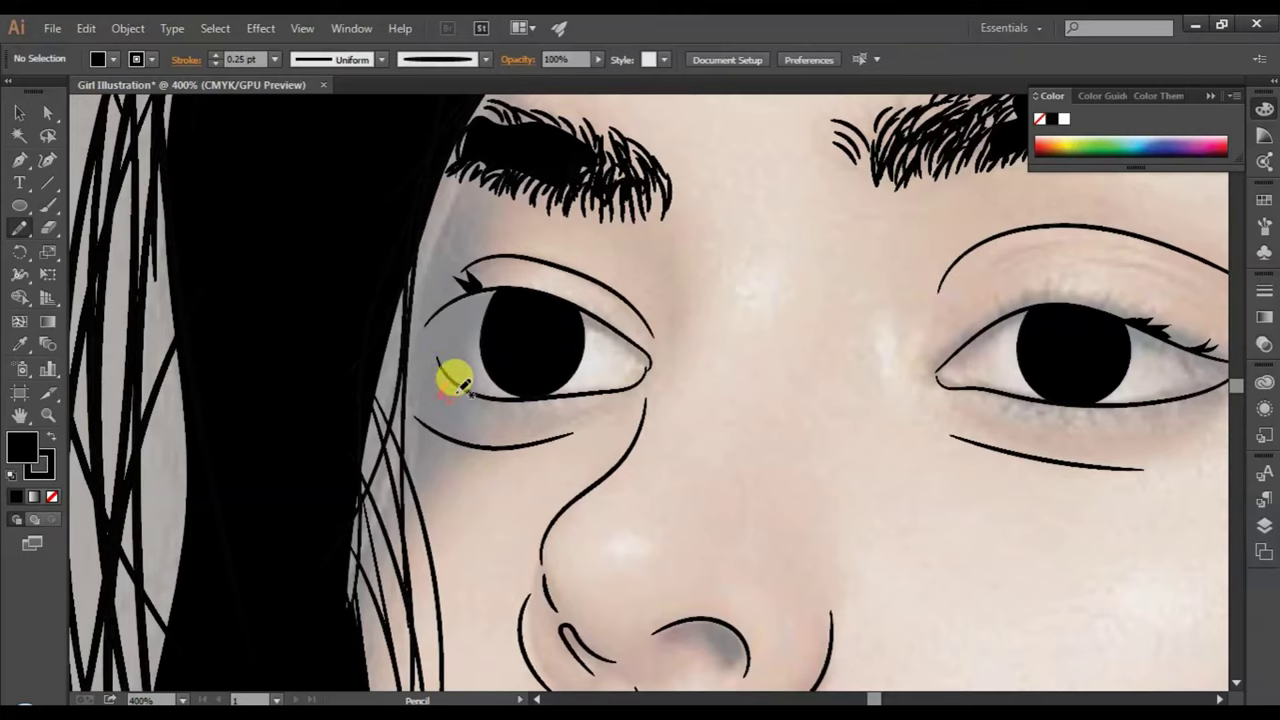
{"action": "left_click_drag", "start_coordinate": [450, 372], "coordinate": [446, 385]}
{"action": "left_click", "coordinate": [20, 113]}
{"action": "left_click", "coordinate": [465, 527]}
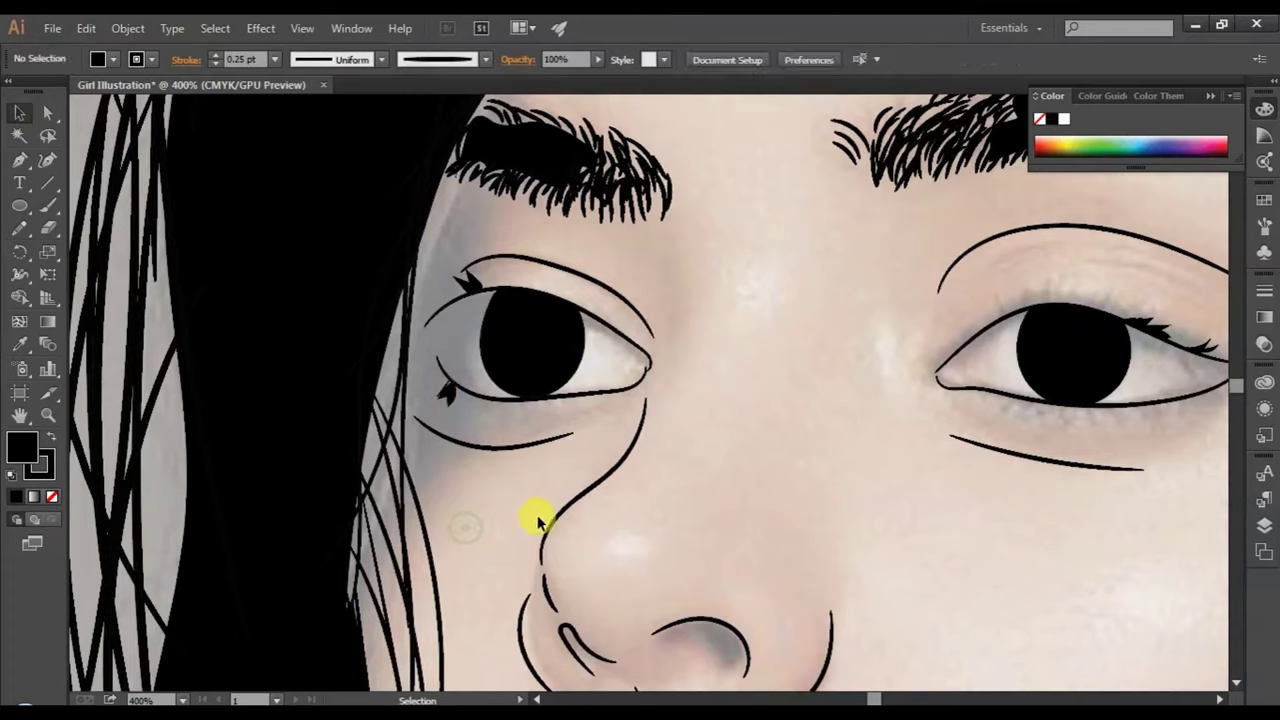
- Select the corner lash stroke and check its stroke weight, leaving it unchanged
{"action": "left_click", "coordinate": [449, 391]}
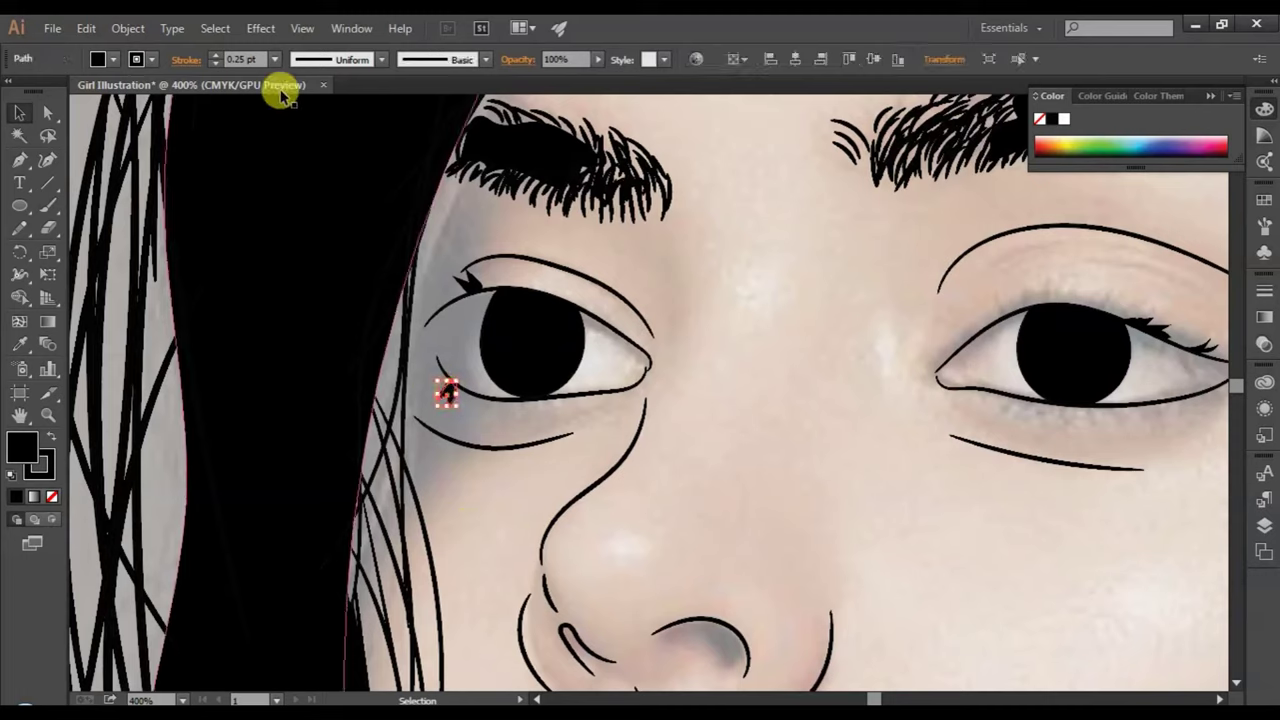
{"action": "left_click", "coordinate": [274, 59]}
{"action": "left_click", "coordinate": [282, 72]}
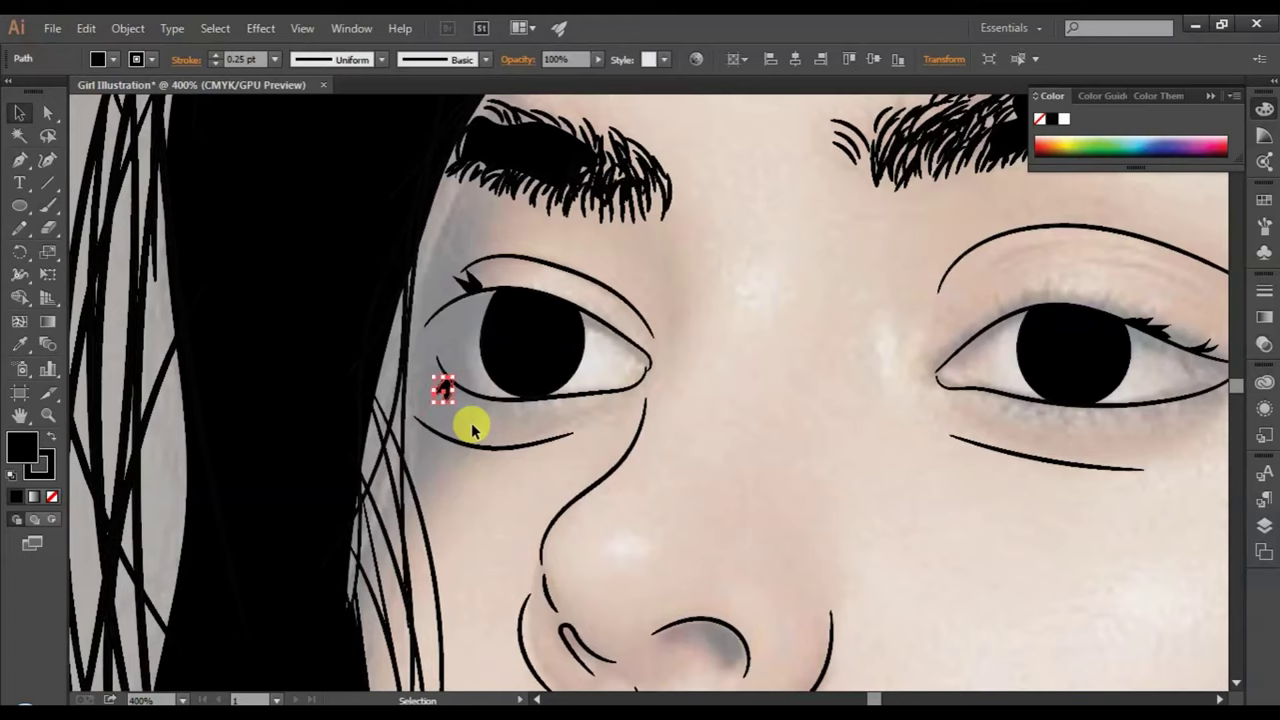
{"action": "left_click", "coordinate": [473, 428]}
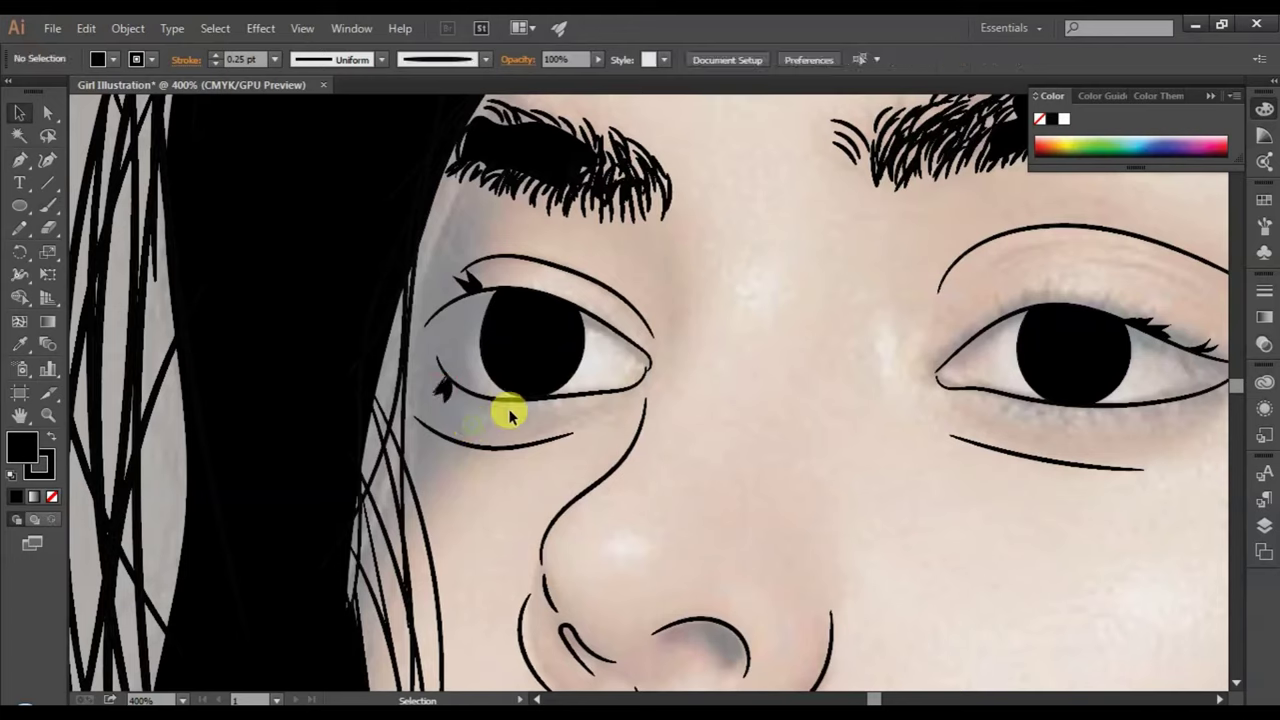
{"action": "left_click", "coordinate": [446, 390]}
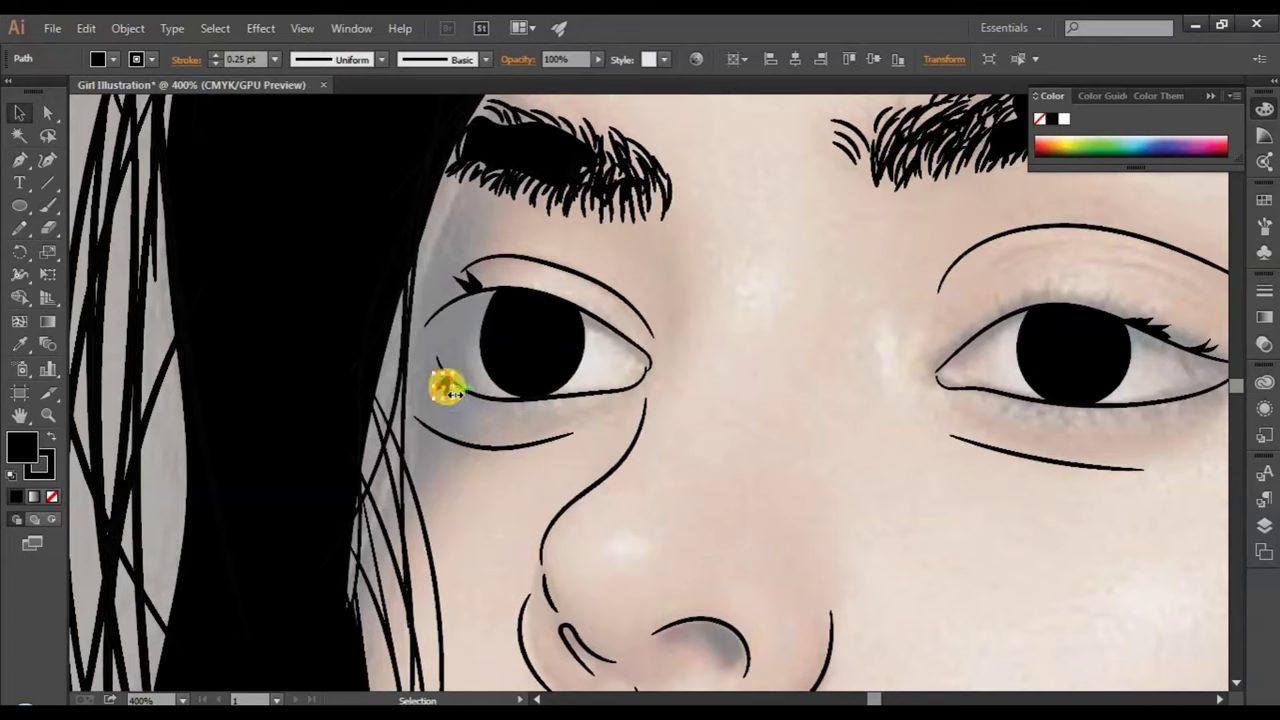
{"action": "left_click", "coordinate": [483, 466]}
- Apply the 5 pt. Flat brush definition to the corner lash stroke
{"action": "left_click", "coordinate": [443, 388]}
{"action": "left_click", "coordinate": [488, 60]}
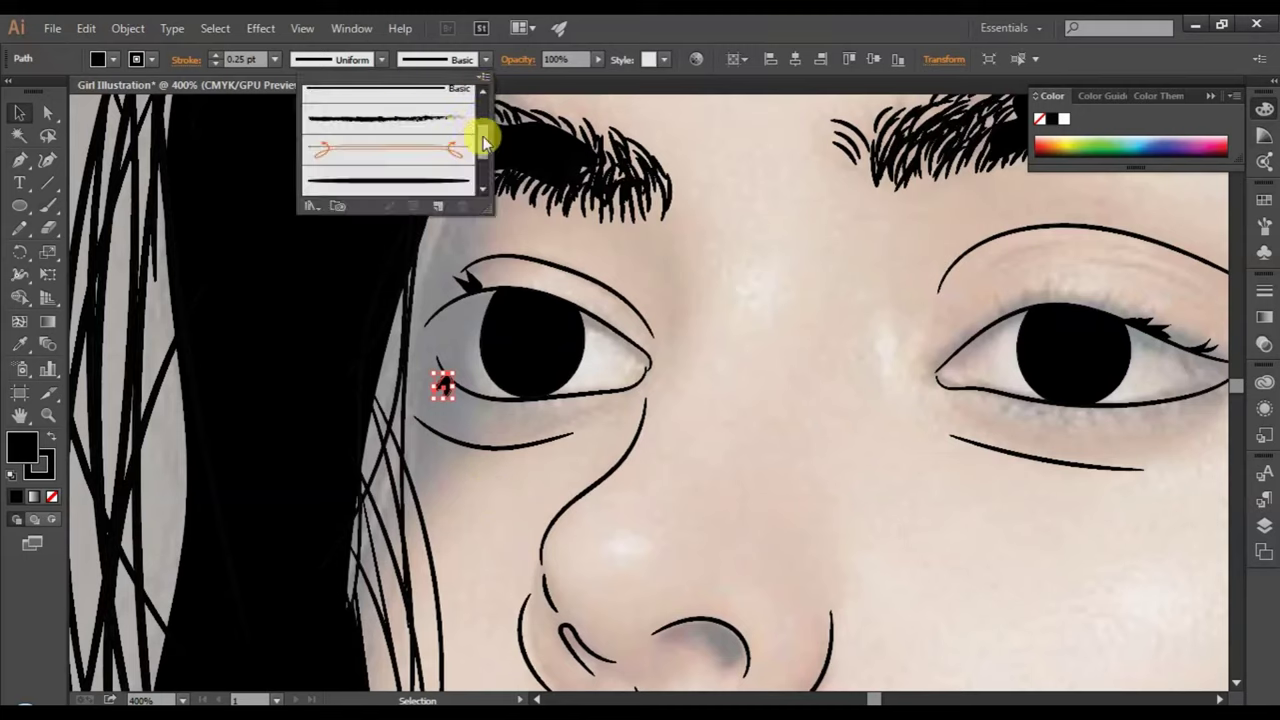
{"action": "scroll", "coordinate": [487, 135], "scroll_direction": "down", "scroll_amount": 2}
{"action": "scroll", "coordinate": [489, 150], "scroll_direction": "up", "scroll_amount": 2}
{"action": "scroll", "coordinate": [488, 118], "scroll_direction": "up", "scroll_amount": 1}
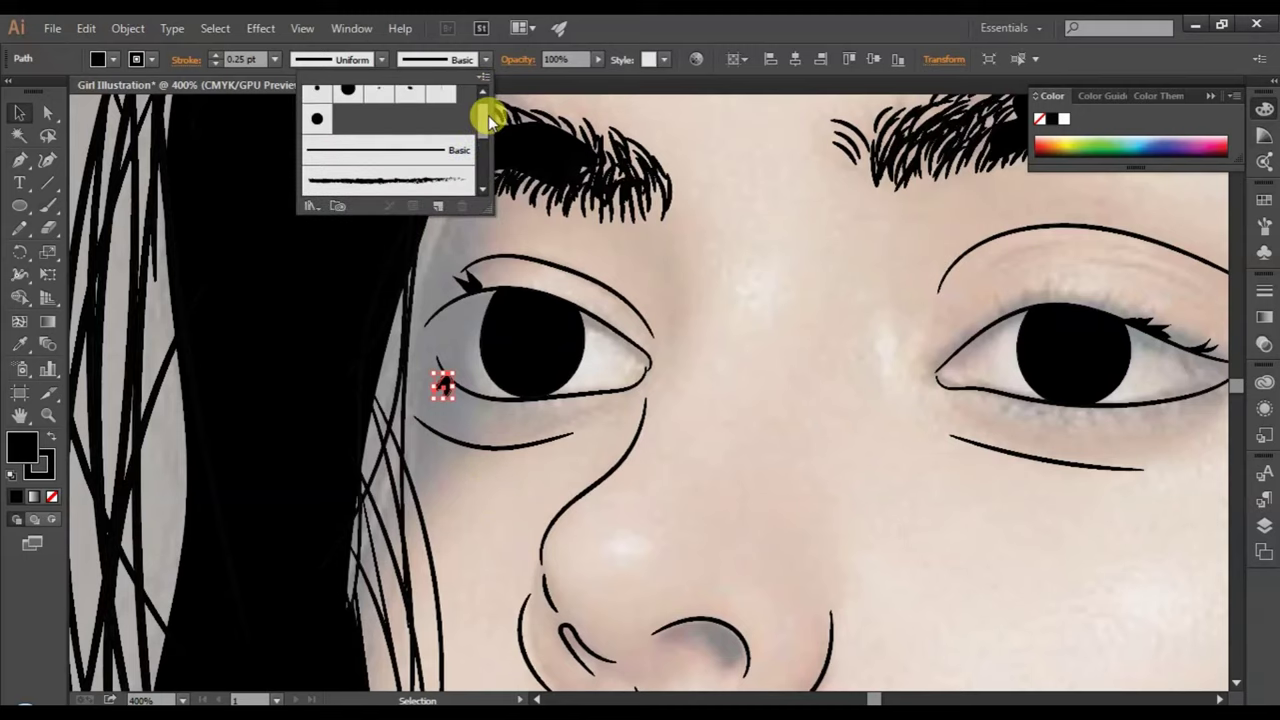
{"action": "left_click_drag", "start_coordinate": [488, 110], "coordinate": [488, 97]}
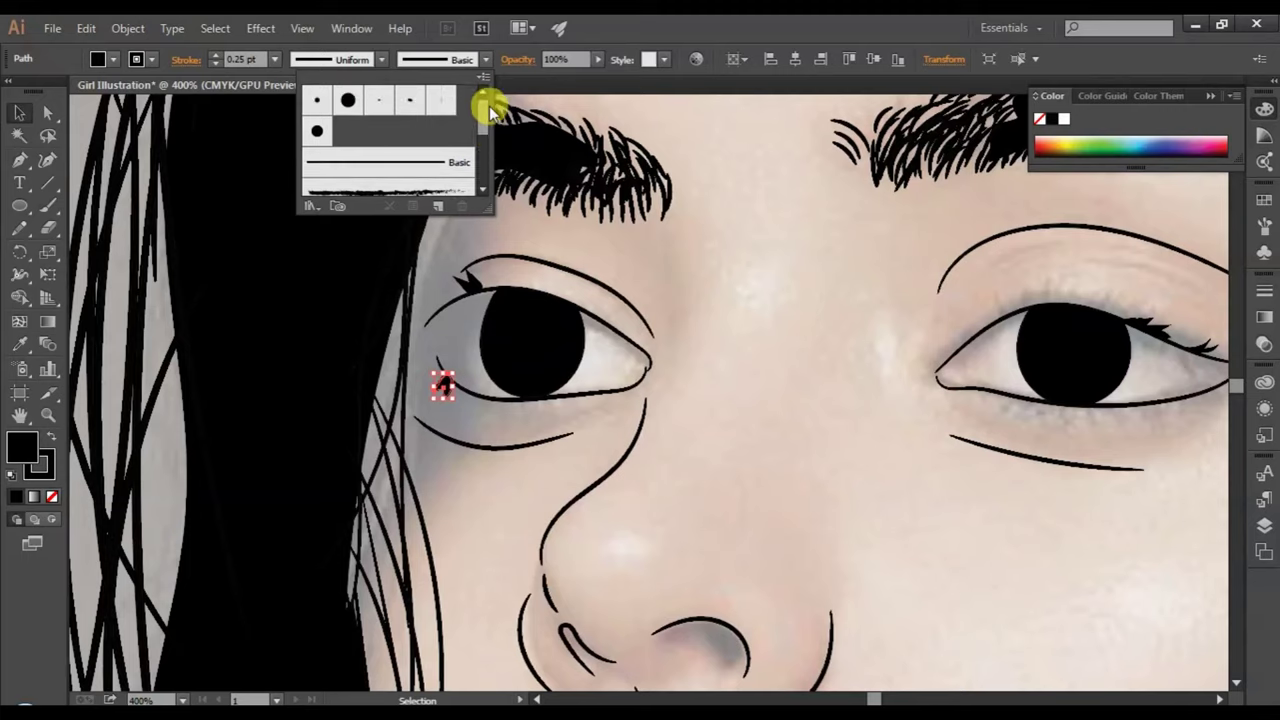
{"action": "left_click", "coordinate": [441, 100]}
{"action": "left_click", "coordinate": [532, 469]}
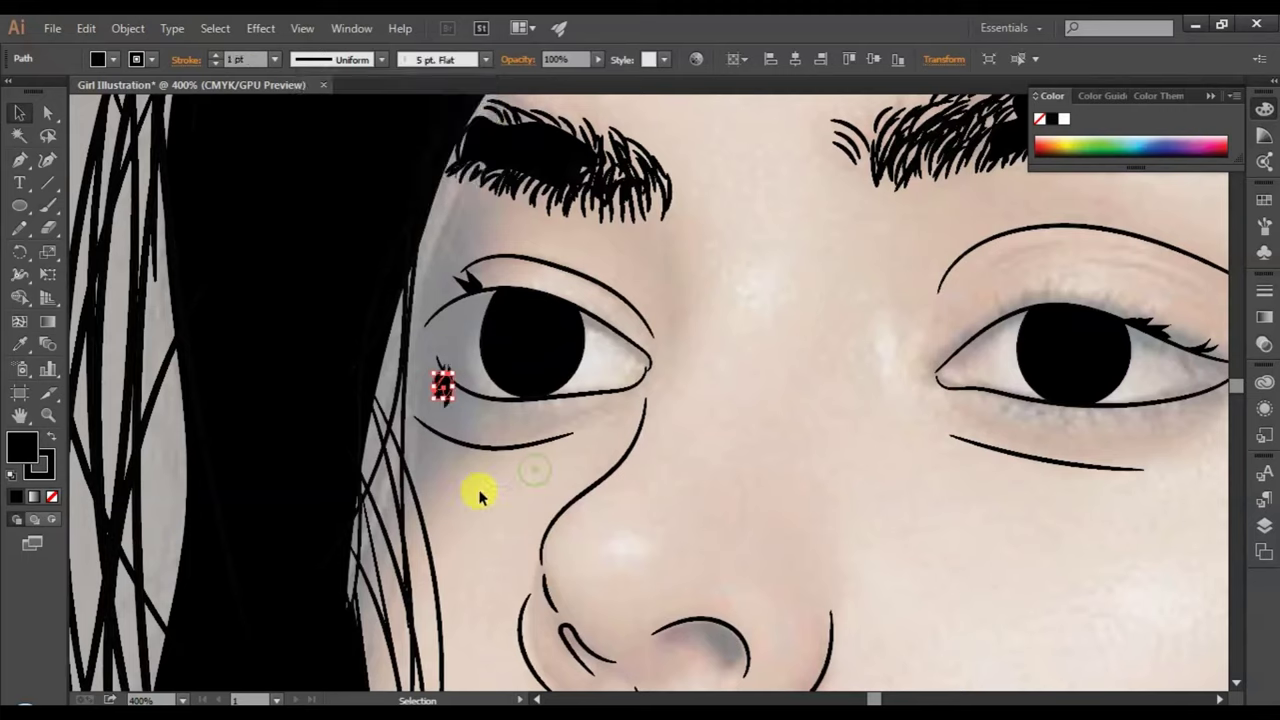
{"action": "left_click", "coordinate": [497, 497]}
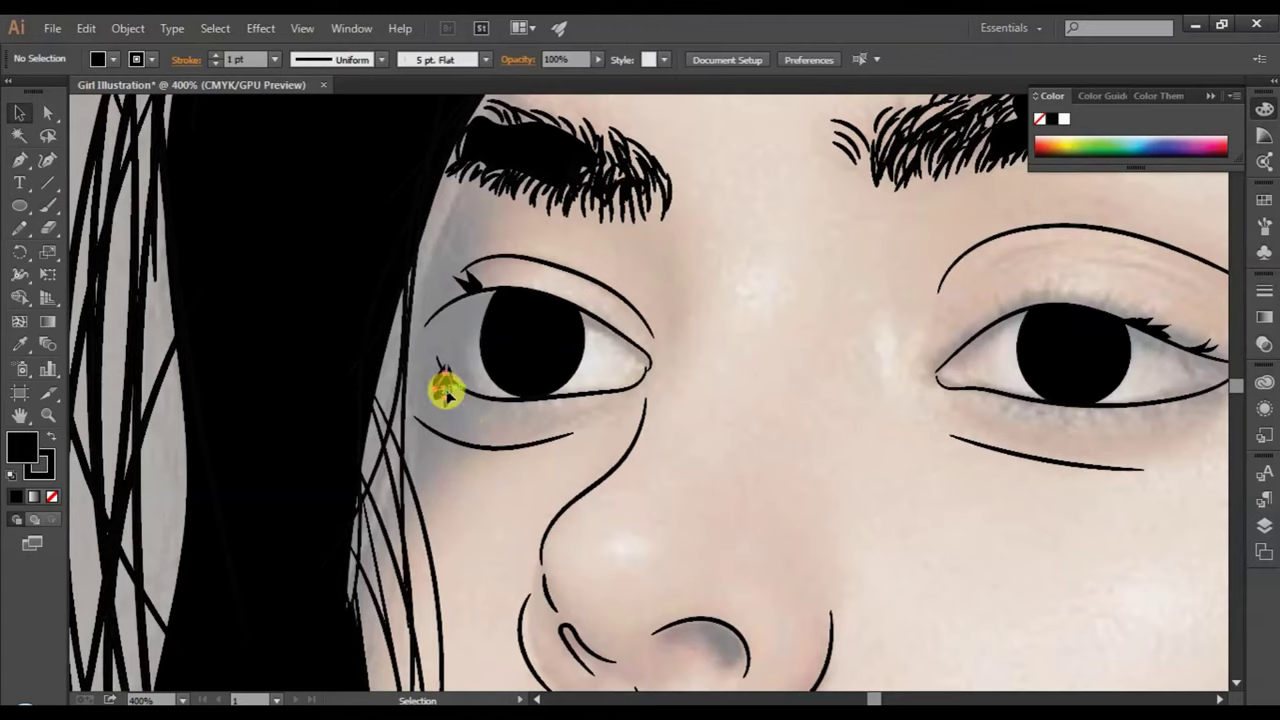
{"action": "left_click", "coordinate": [446, 393]}
{"action": "left_click", "coordinate": [551, 500]}
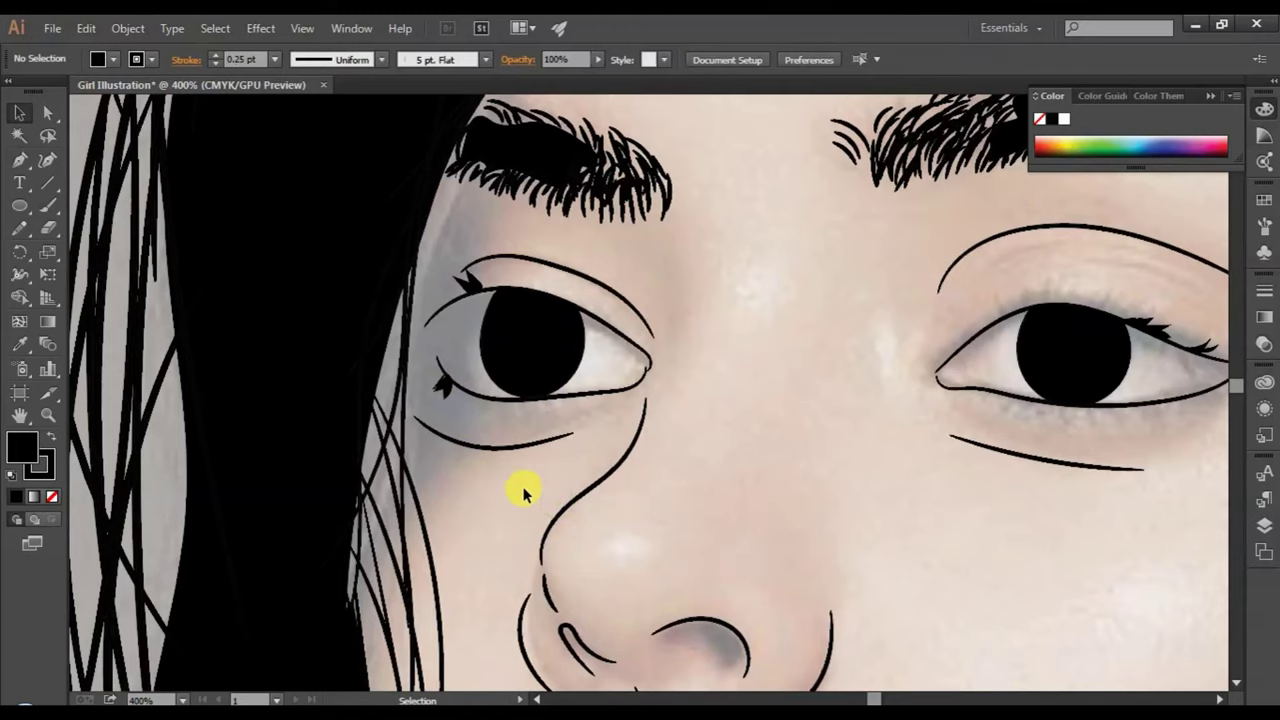
- Switch the Paintbrush to the plain tapered black brush, discarding a trial stroke
{"action": "scroll", "coordinate": [523, 492], "scroll_direction": "down", "scroll_amount": 2}
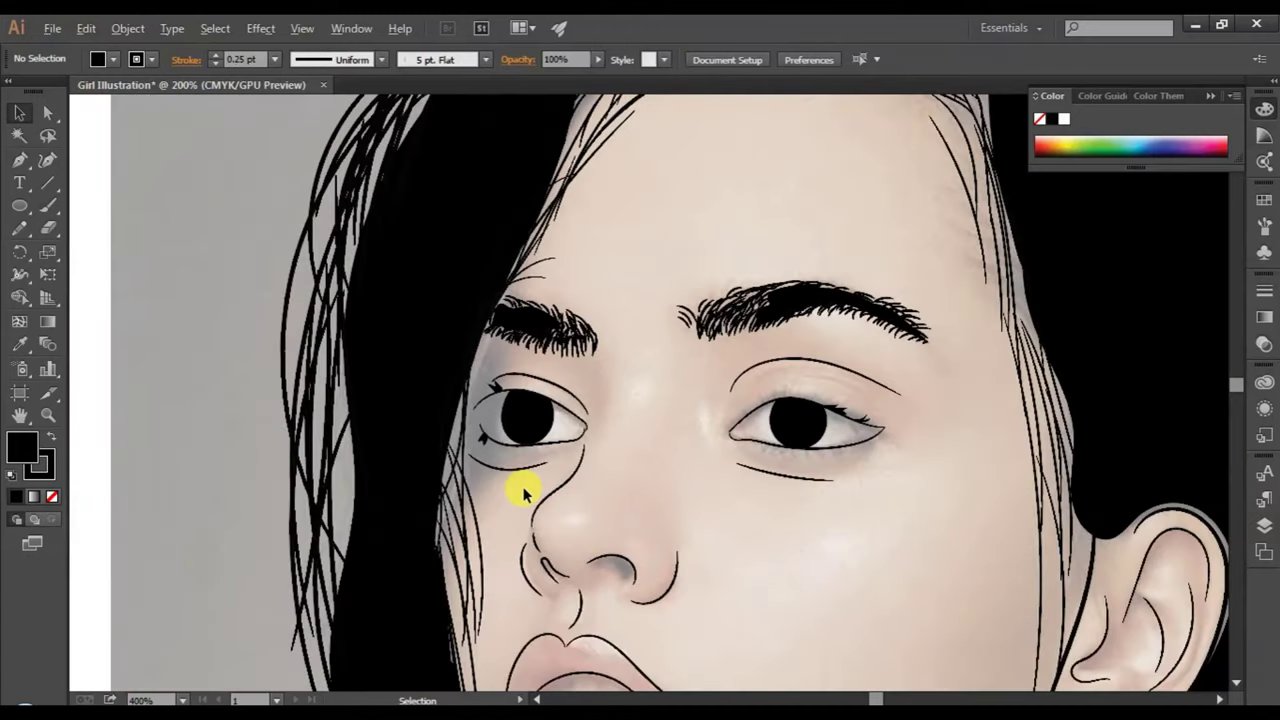
{"action": "scroll", "coordinate": [523, 492], "scroll_direction": "up", "scroll_amount": 1}
{"action": "scroll", "coordinate": [523, 492], "scroll_direction": "up", "scroll_amount": 2}
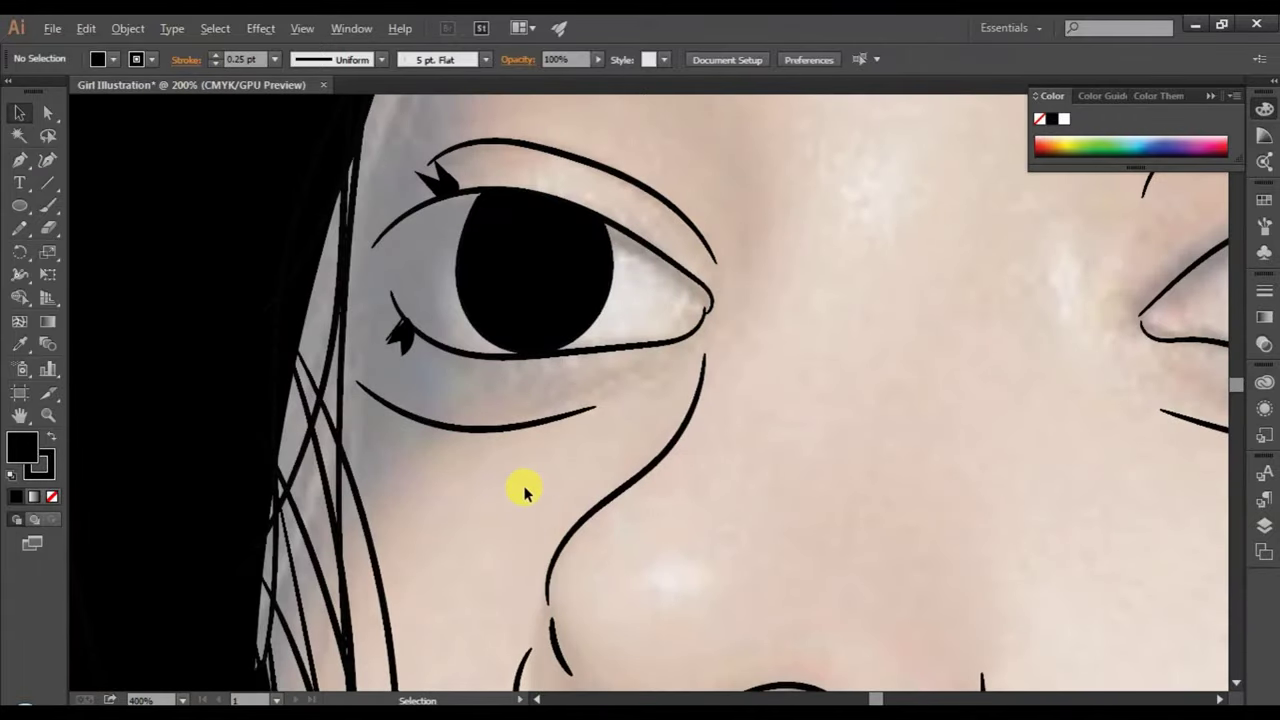
{"action": "scroll", "coordinate": [523, 492], "scroll_direction": "up", "scroll_amount": 1}
{"action": "left_click", "coordinate": [48, 205]}
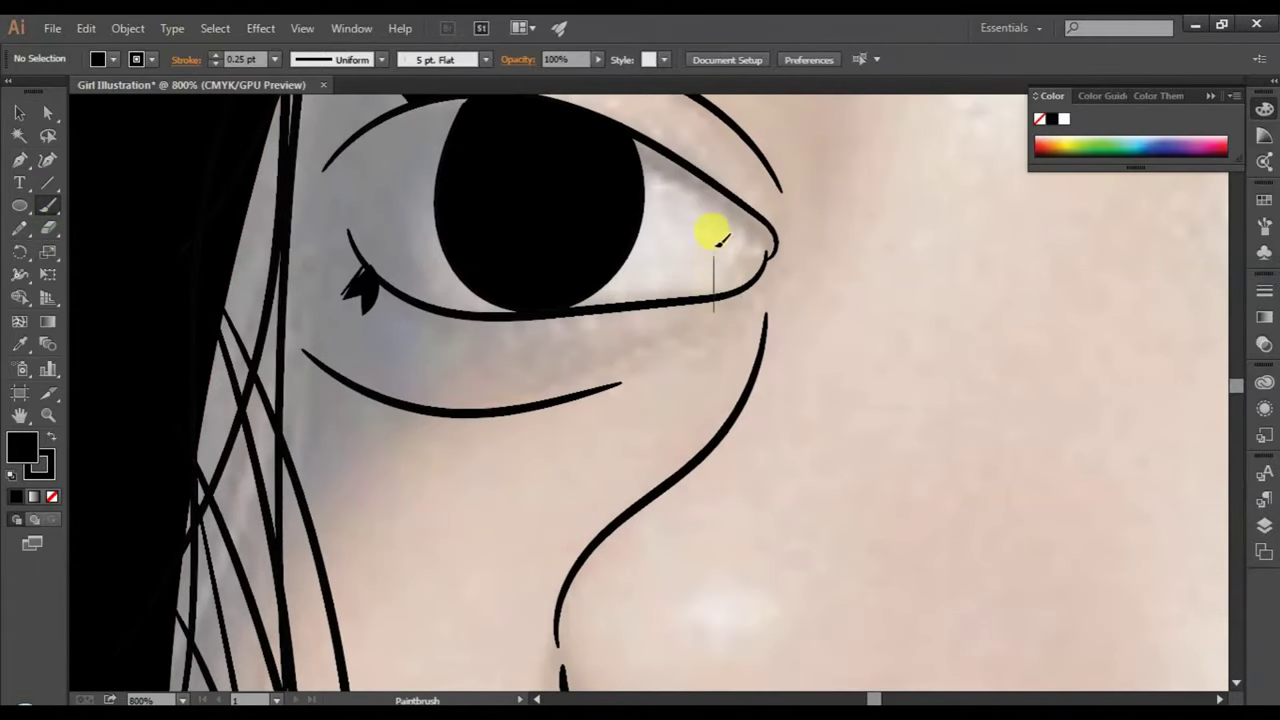
{"action": "left_click_drag", "start_coordinate": [718, 240], "coordinate": [786, 251]}
{"action": "key", "text": "ctrl+z"}
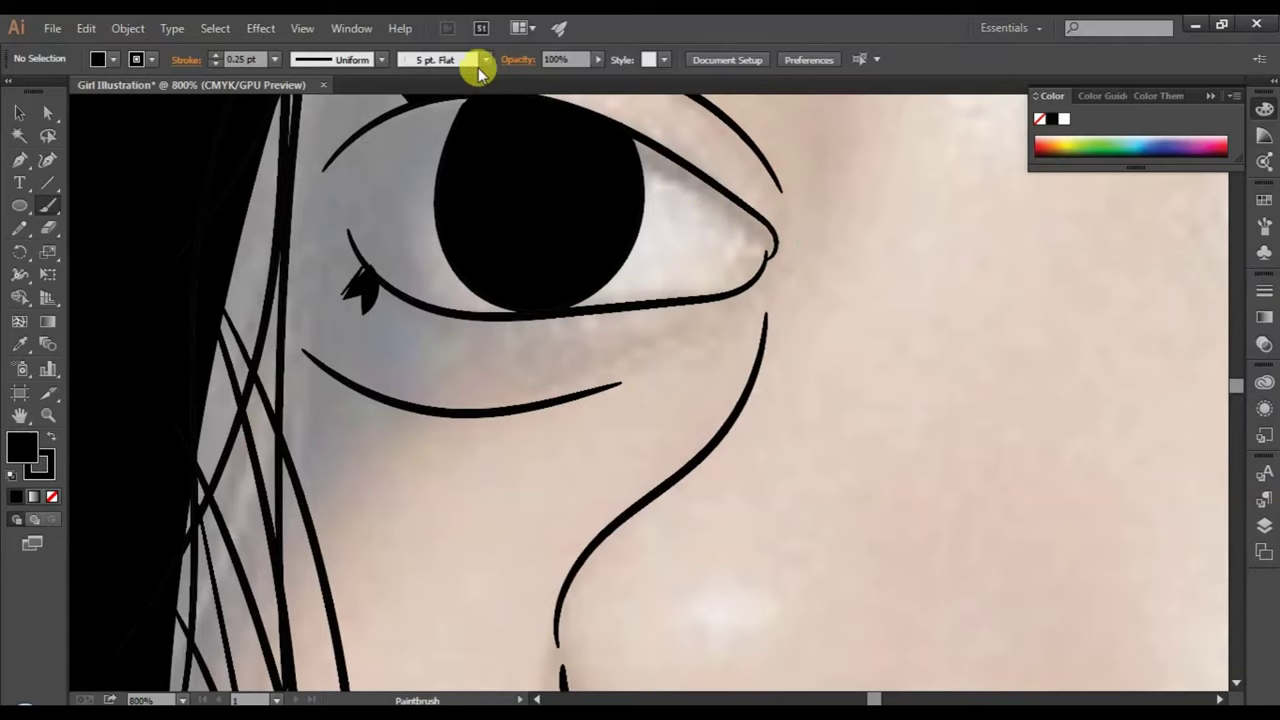
{"action": "left_click", "coordinate": [485, 60]}
{"action": "left_click_drag", "start_coordinate": [478, 127], "coordinate": [480, 163]}
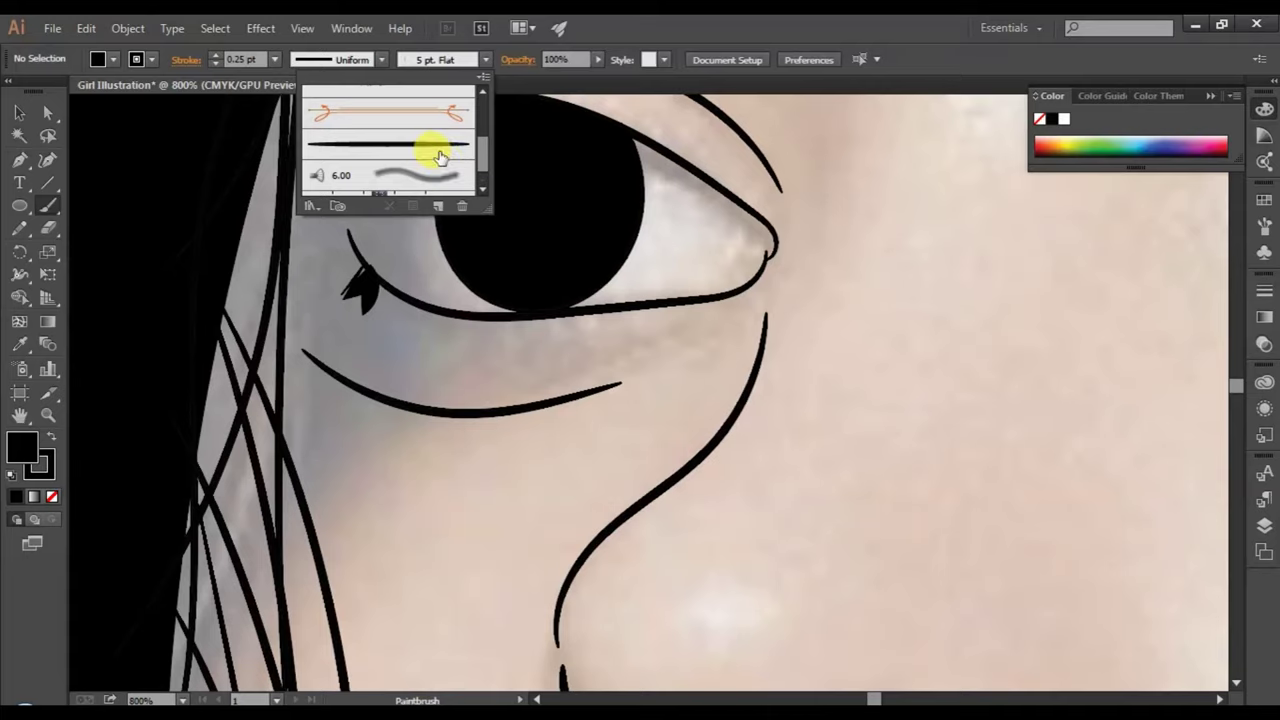
{"action": "left_click", "coordinate": [440, 155]}
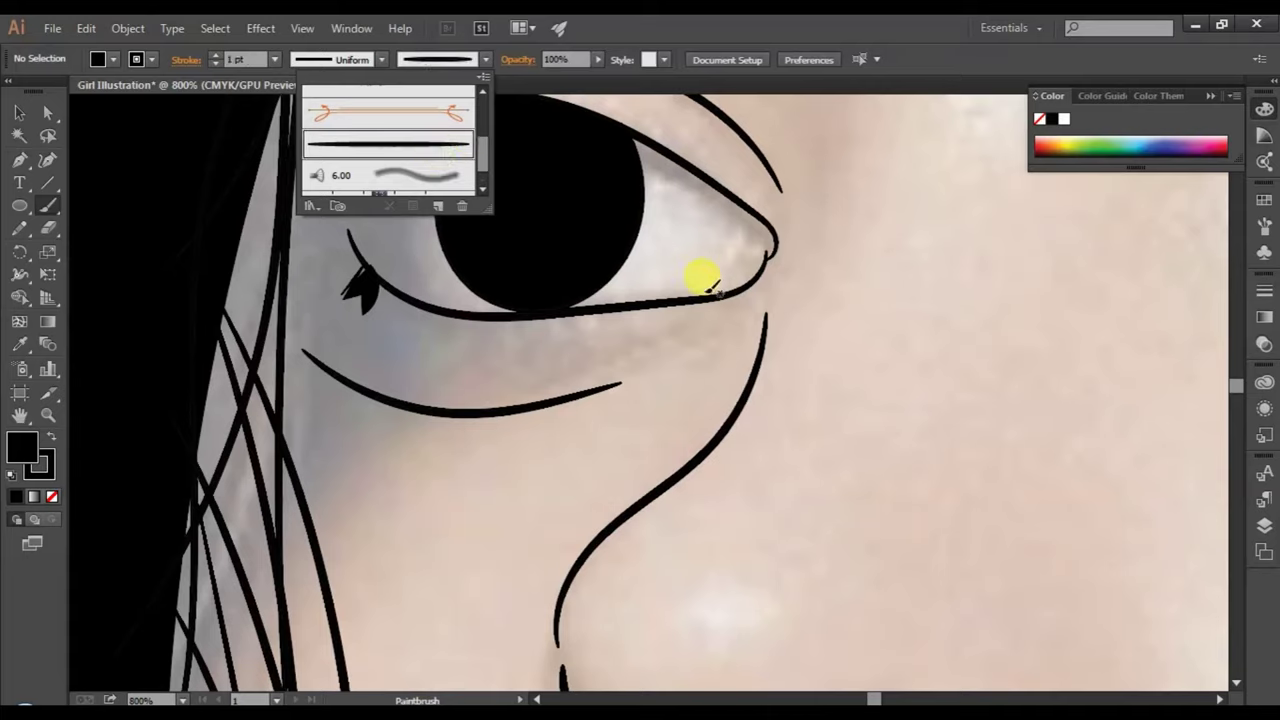
{"action": "left_click", "coordinate": [707, 289]}
- Draw a curve at the left eye's inner corner and thin it to 0.25 pt
{"action": "mouse_move", "coordinate": [745, 258]}
{"action": "left_mouse_down"}
{"action": "mouse_move", "coordinate": [752, 218]}
{"action": "mouse_move", "coordinate": [727, 280]}
{"action": "left_mouse_up"}
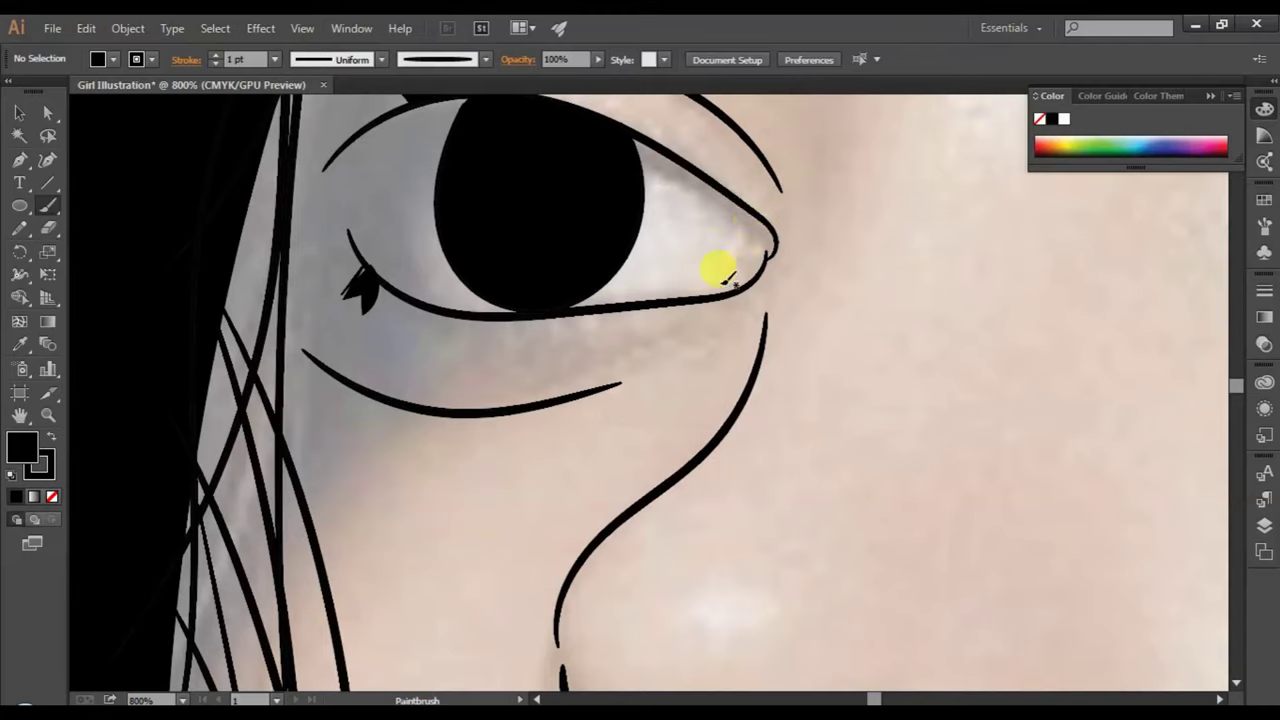
{"action": "left_click_drag", "start_coordinate": [728, 277], "coordinate": [745, 206]}
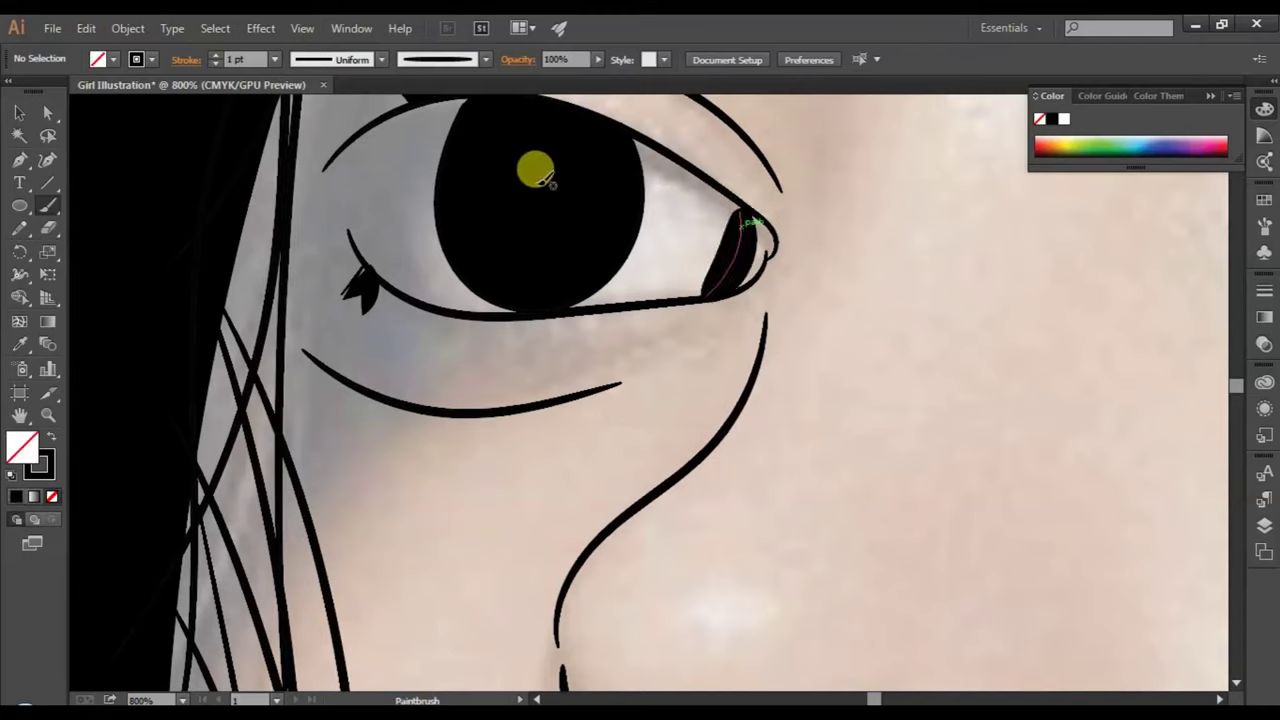
{"action": "left_click", "coordinate": [19, 113]}
{"action": "left_click", "coordinate": [737, 280]}
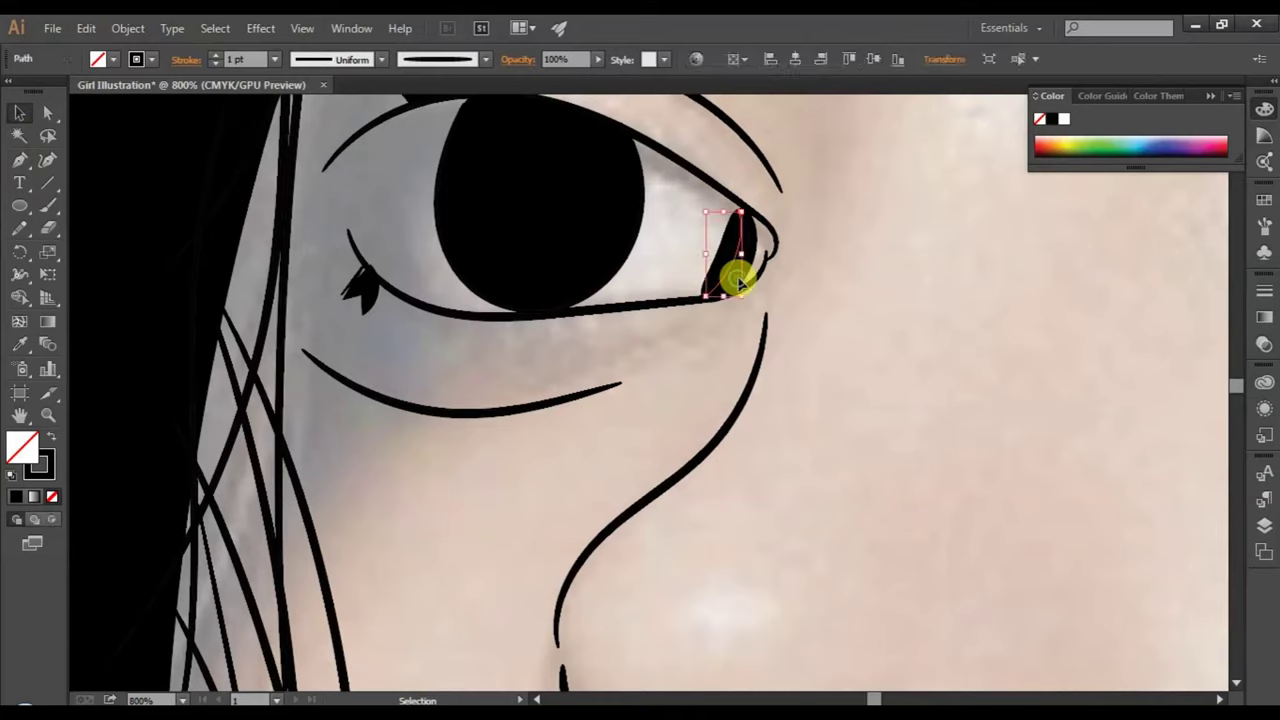
{"action": "left_click", "coordinate": [275, 59]}
{"action": "left_click", "coordinate": [300, 80]}
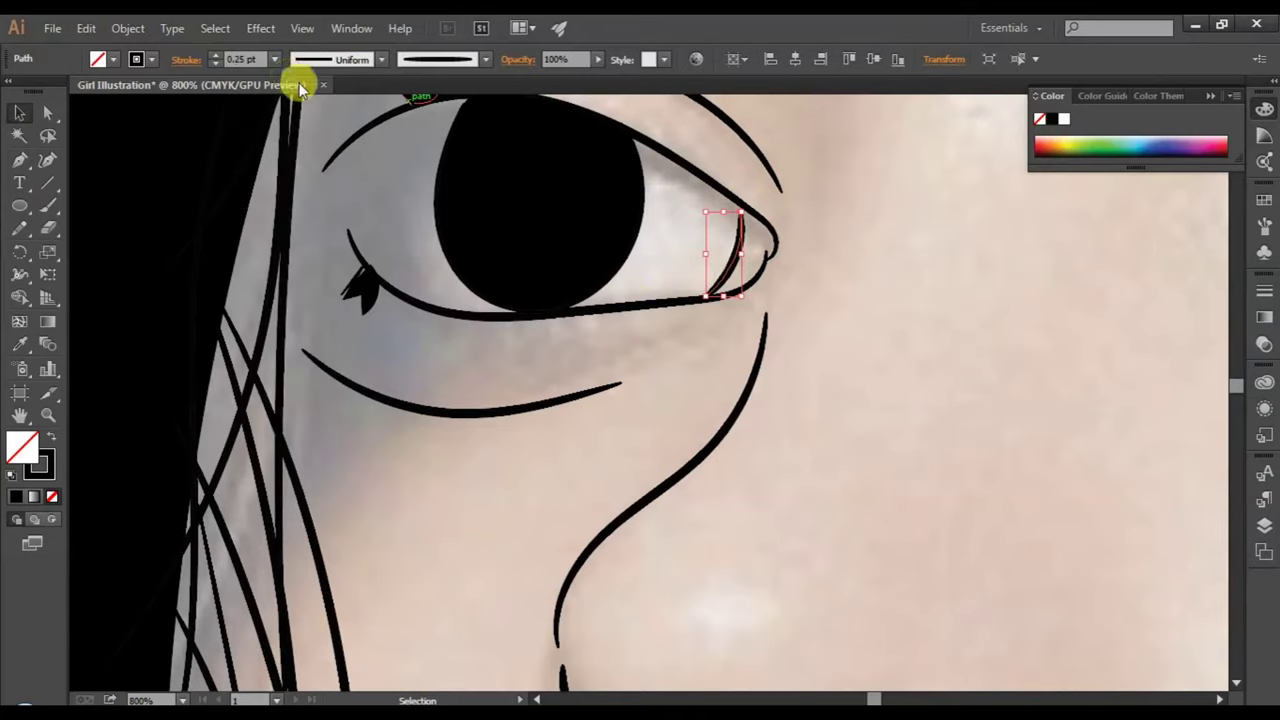
{"action": "left_click", "coordinate": [704, 366]}
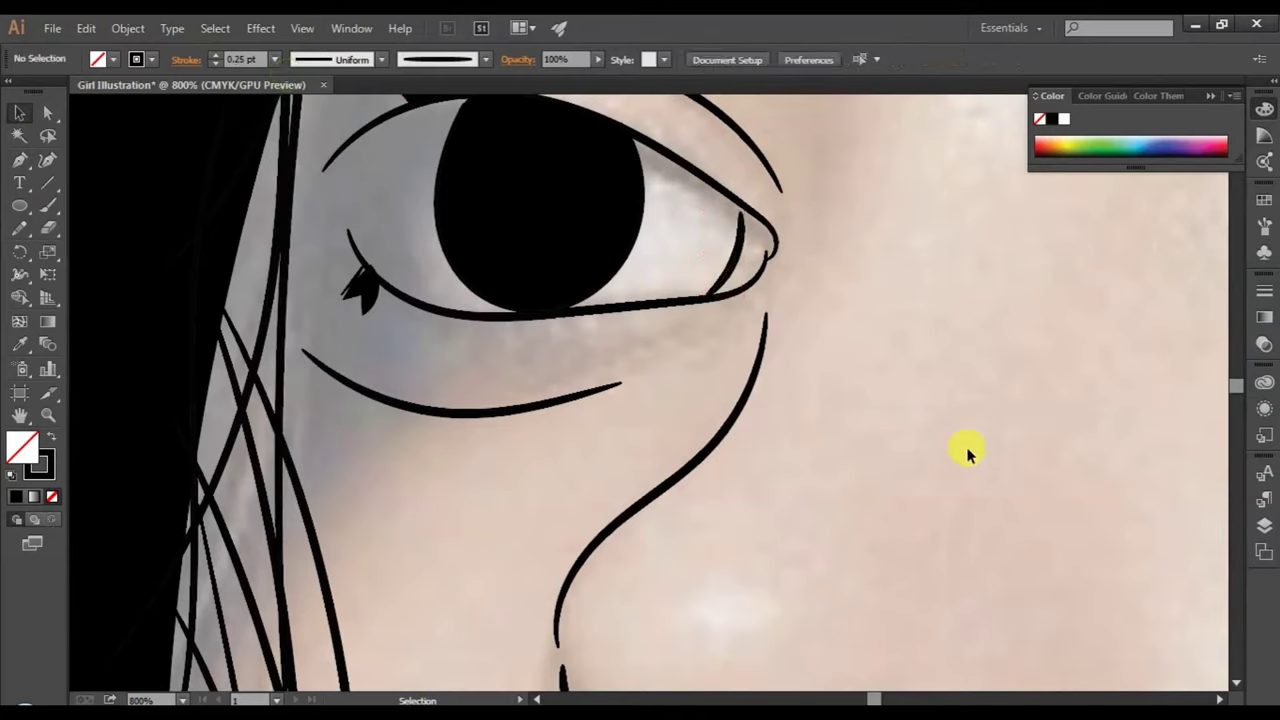
- Draw a matching curve at the right eye's inner corner, then fit the artboard in view
{"action": "left_click", "coordinate": [1222, 697]}
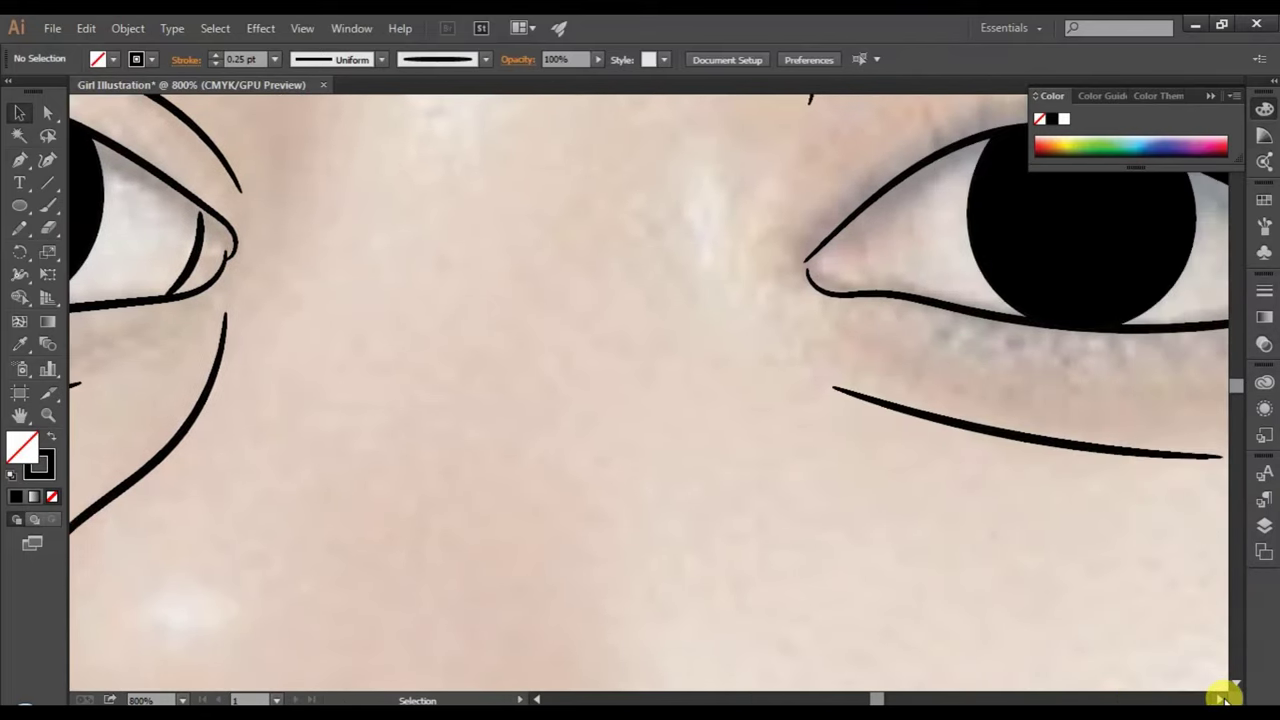
{"action": "left_click", "coordinate": [48, 206]}
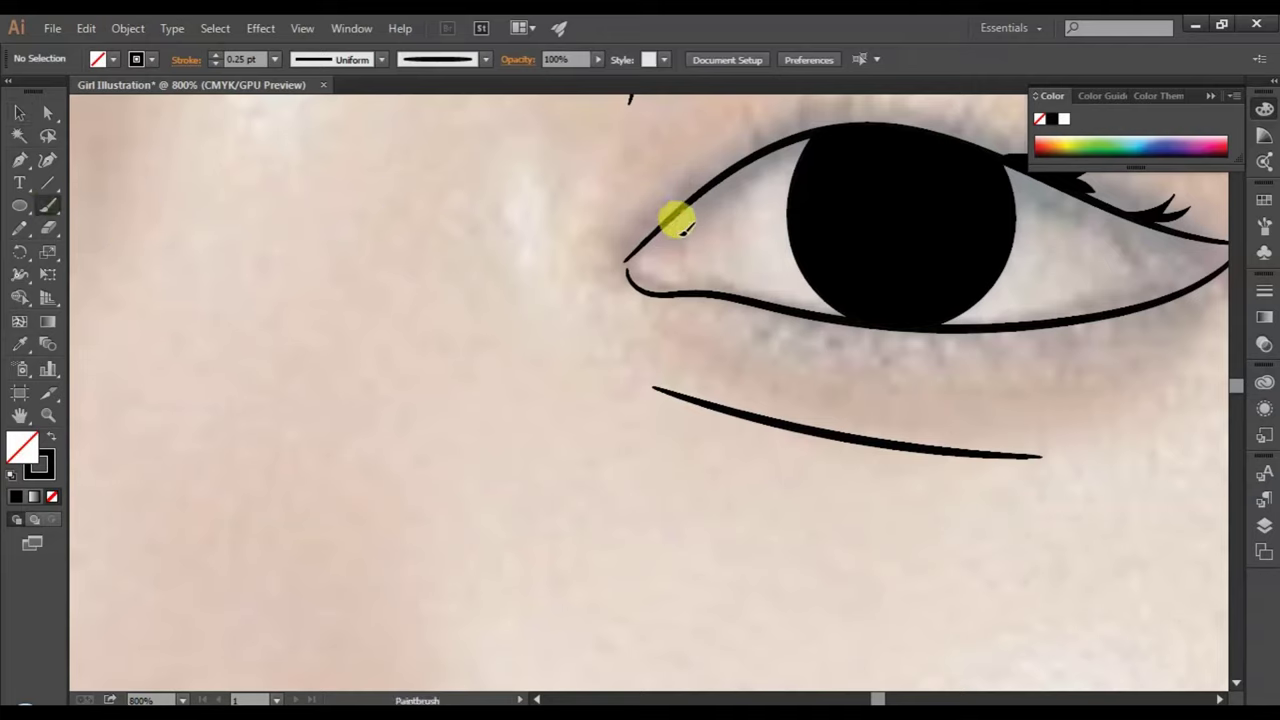
{"action": "left_click_drag", "start_coordinate": [693, 290], "coordinate": [679, 212]}
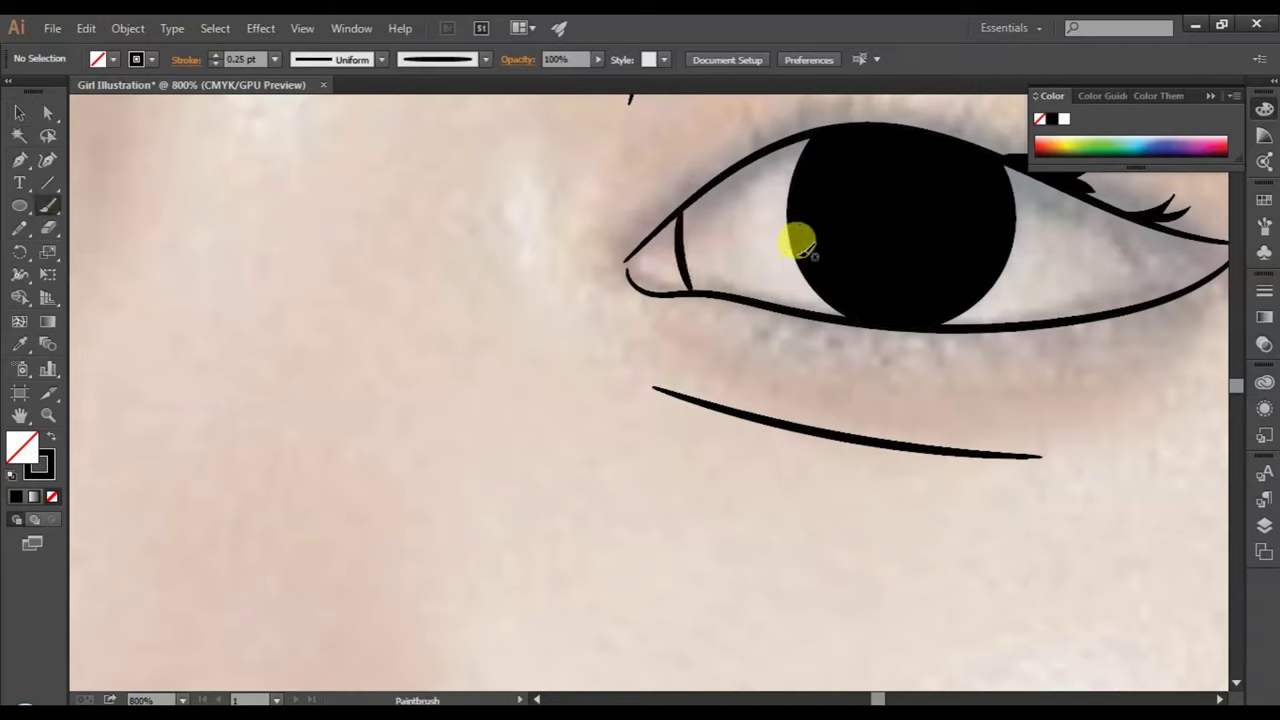
{"action": "key", "text": "ctrl+z"}
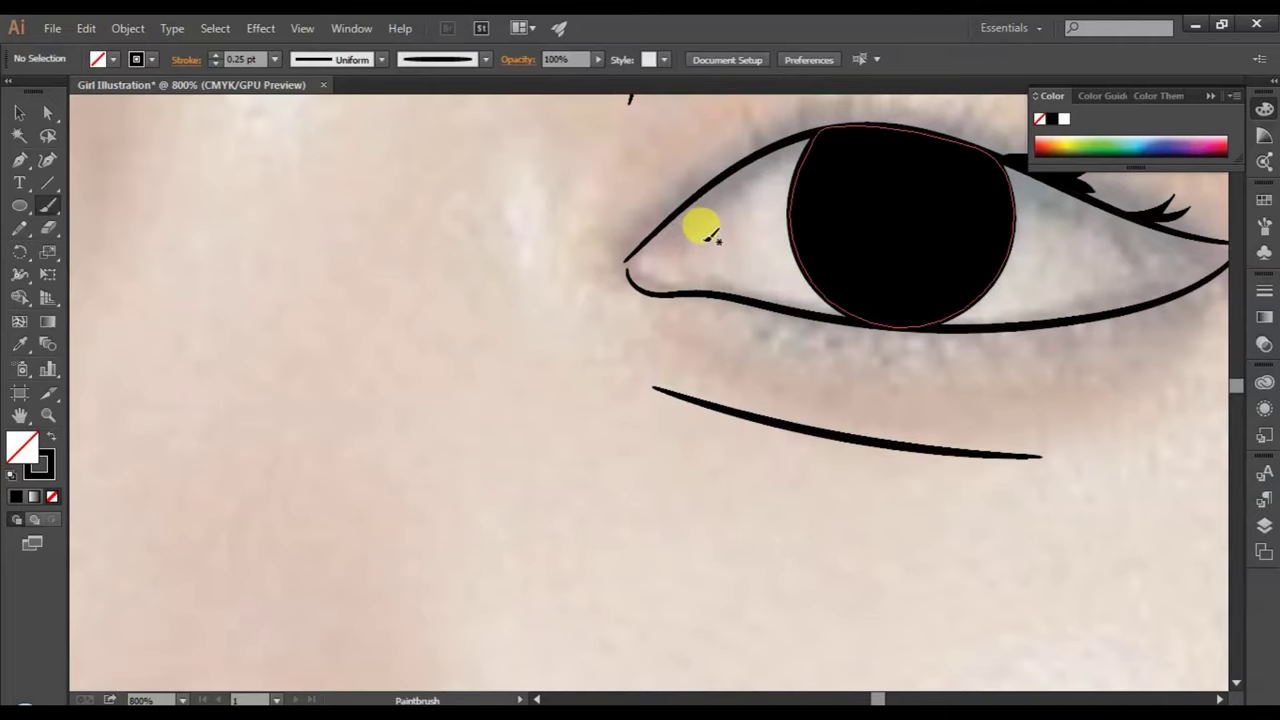
{"action": "scroll", "coordinate": [701, 245], "scroll_direction": "up", "scroll_amount": 1}
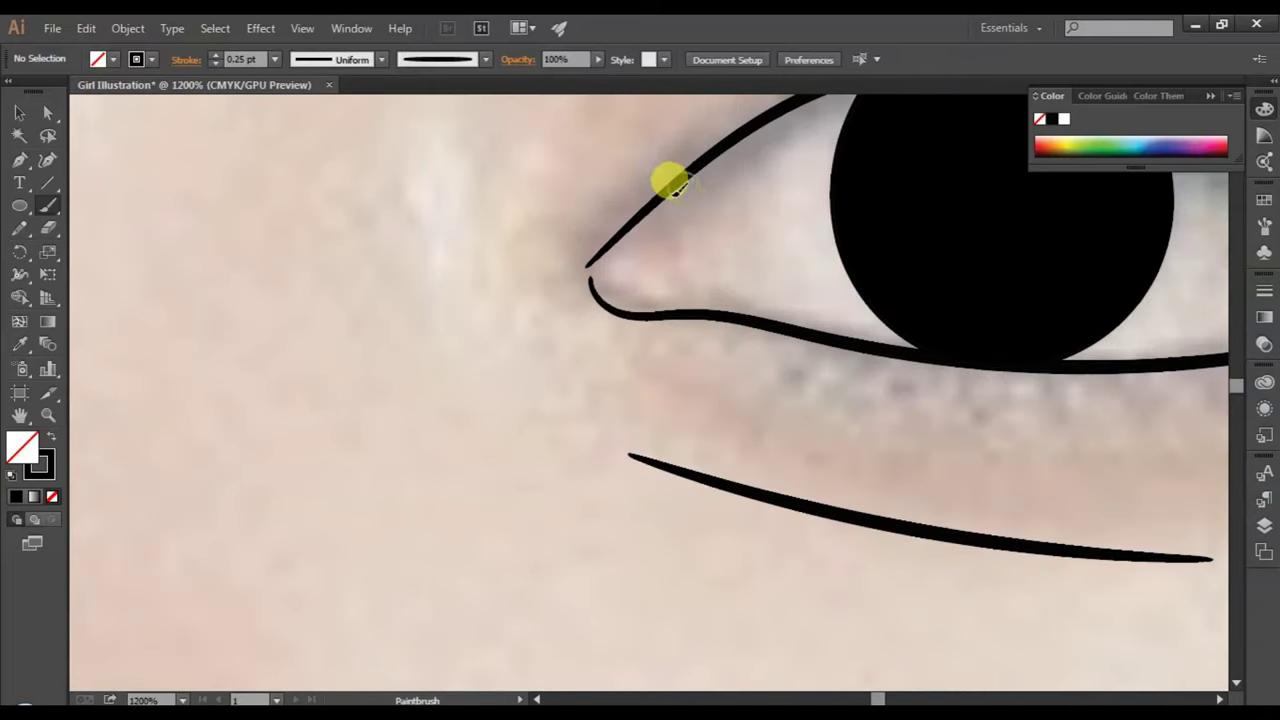
{"action": "left_click_drag", "start_coordinate": [647, 261], "coordinate": [662, 308]}
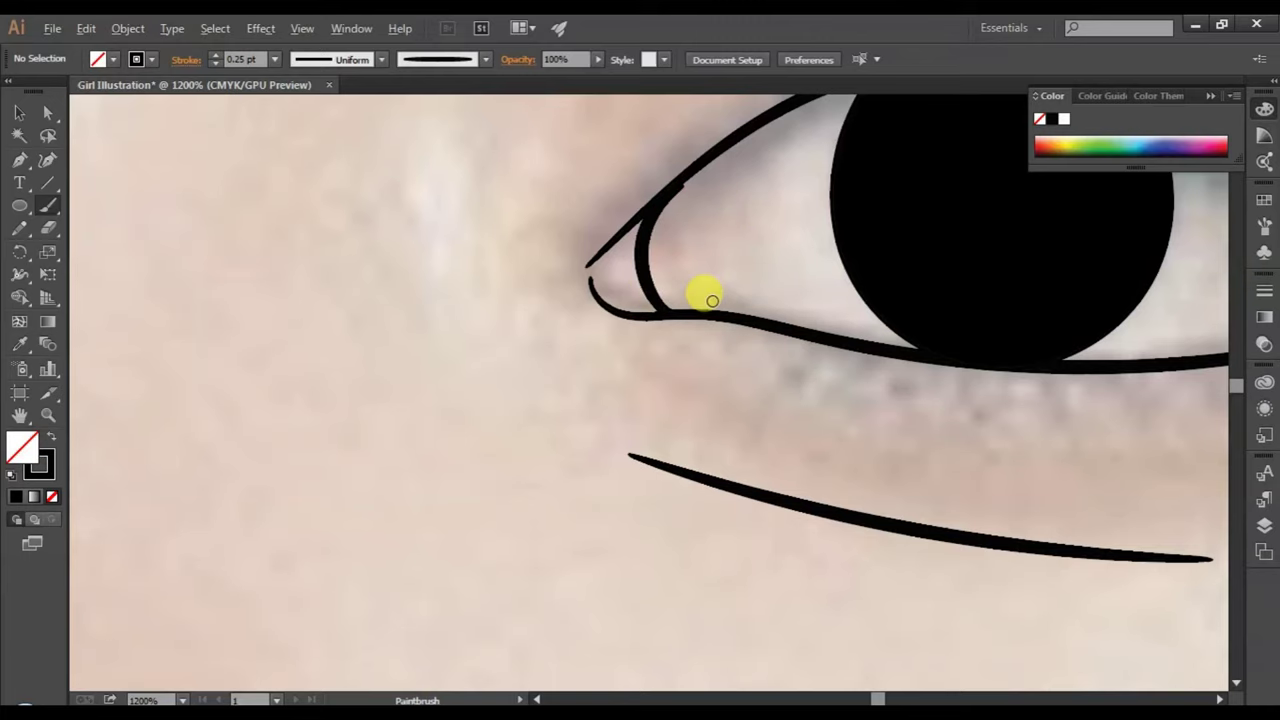
{"action": "scroll", "coordinate": [712, 300], "scroll_direction": "down", "scroll_amount": 2}
{"action": "scroll", "coordinate": [712, 300], "scroll_direction": "down", "scroll_amount": 1}
{"action": "scroll", "coordinate": [710, 298], "scroll_direction": "down", "scroll_amount": 1}
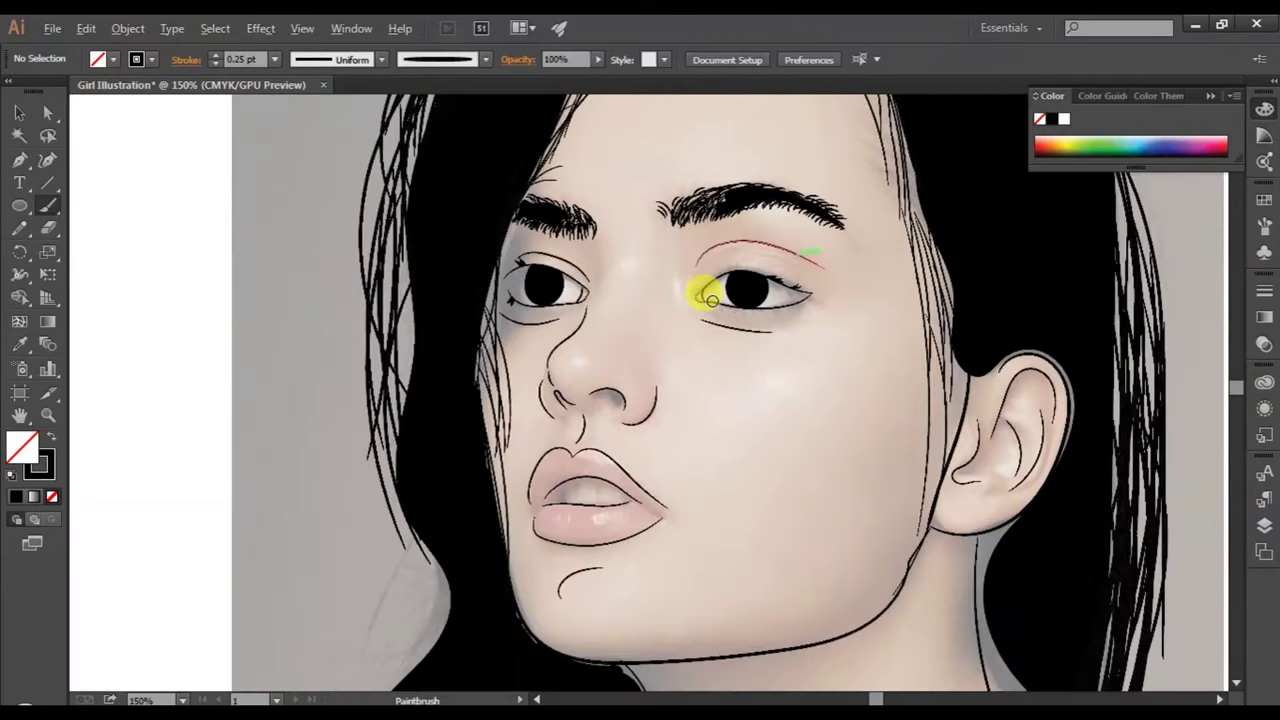
{"action": "scroll", "coordinate": [708, 297], "scroll_direction": "up", "scroll_amount": 1}
{"action": "scroll", "coordinate": [709, 298], "scroll_direction": "up", "scroll_amount": 2}
{"action": "scroll", "coordinate": [711, 300], "scroll_direction": "up", "scroll_amount": 1}
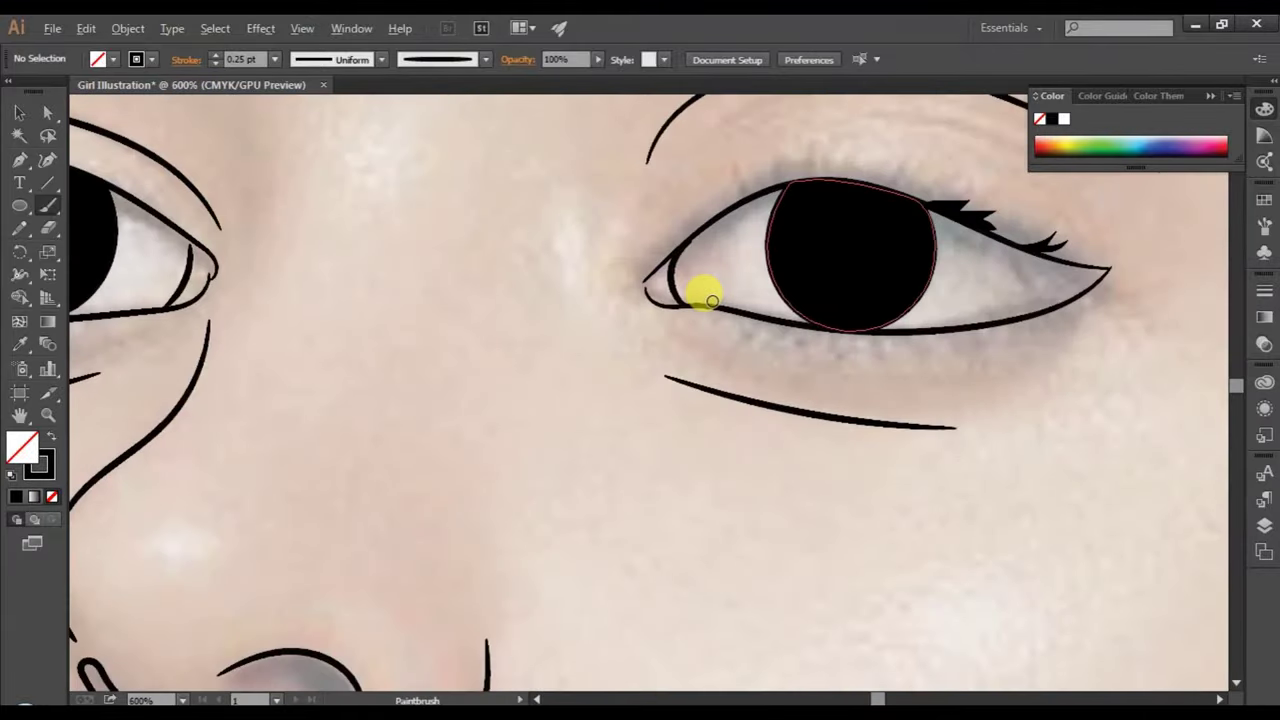
{"action": "scroll", "coordinate": [771, 343], "scroll_direction": "down", "scroll_amount": 1}
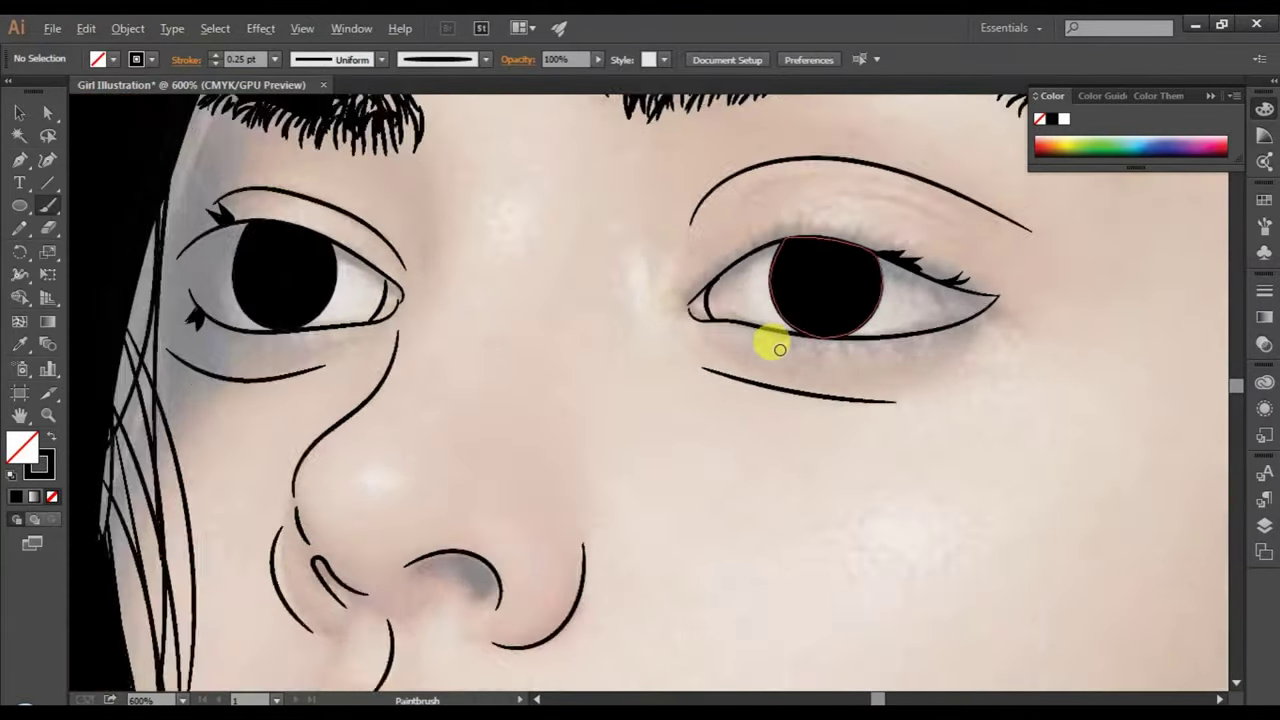
{"action": "scroll", "coordinate": [771, 343], "scroll_direction": "down", "scroll_amount": 3}
{"action": "scroll", "coordinate": [771, 343], "scroll_direction": "down", "scroll_amount": 1}
{"action": "left_click", "coordinate": [19, 114]}
{"action": "key", "text": "ctrl+0"}
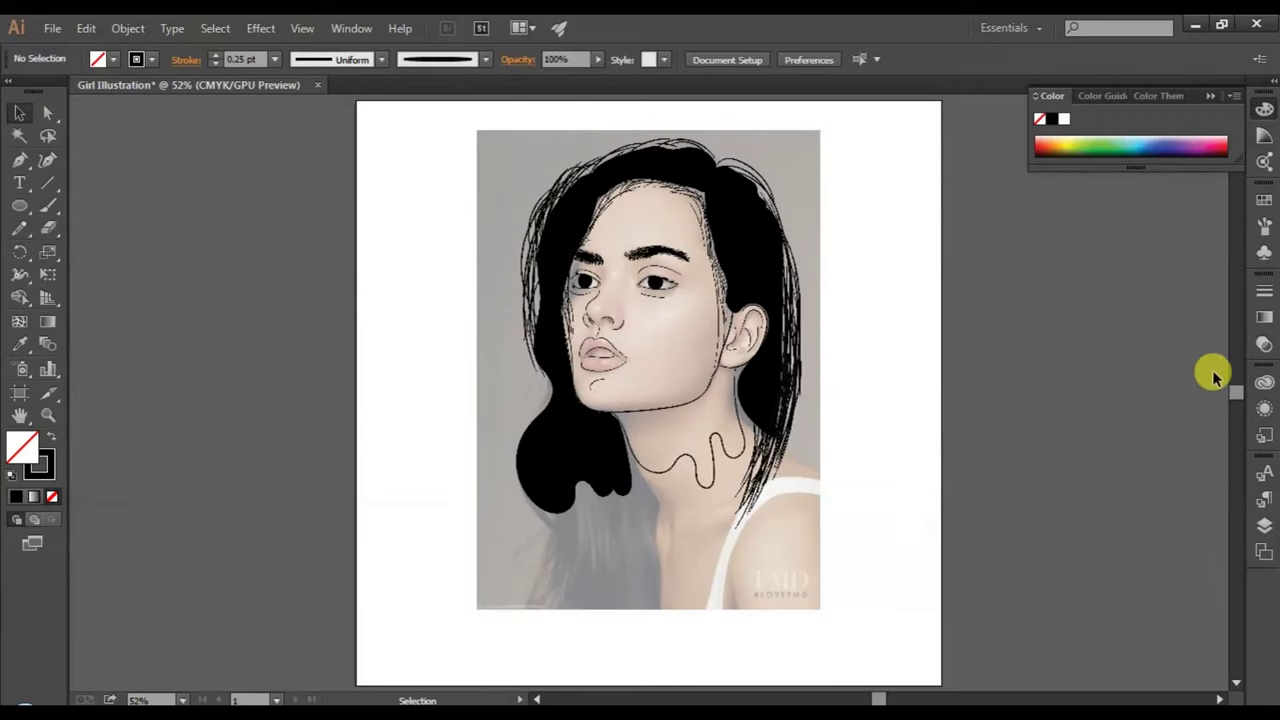
- Toggle the reference photo layer off and on to compare, then hide it and fit the artboard
{"action": "left_click", "coordinate": [1262, 524]}
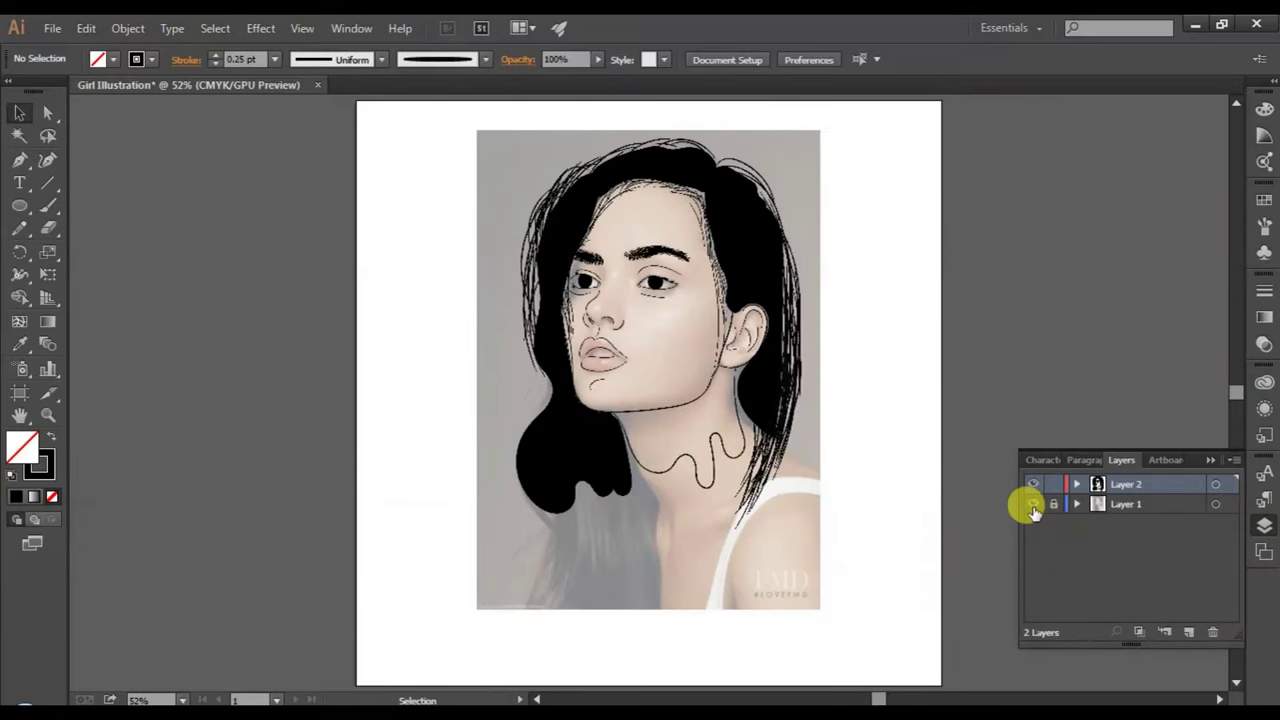
{"action": "left_click", "coordinate": [1033, 505]}
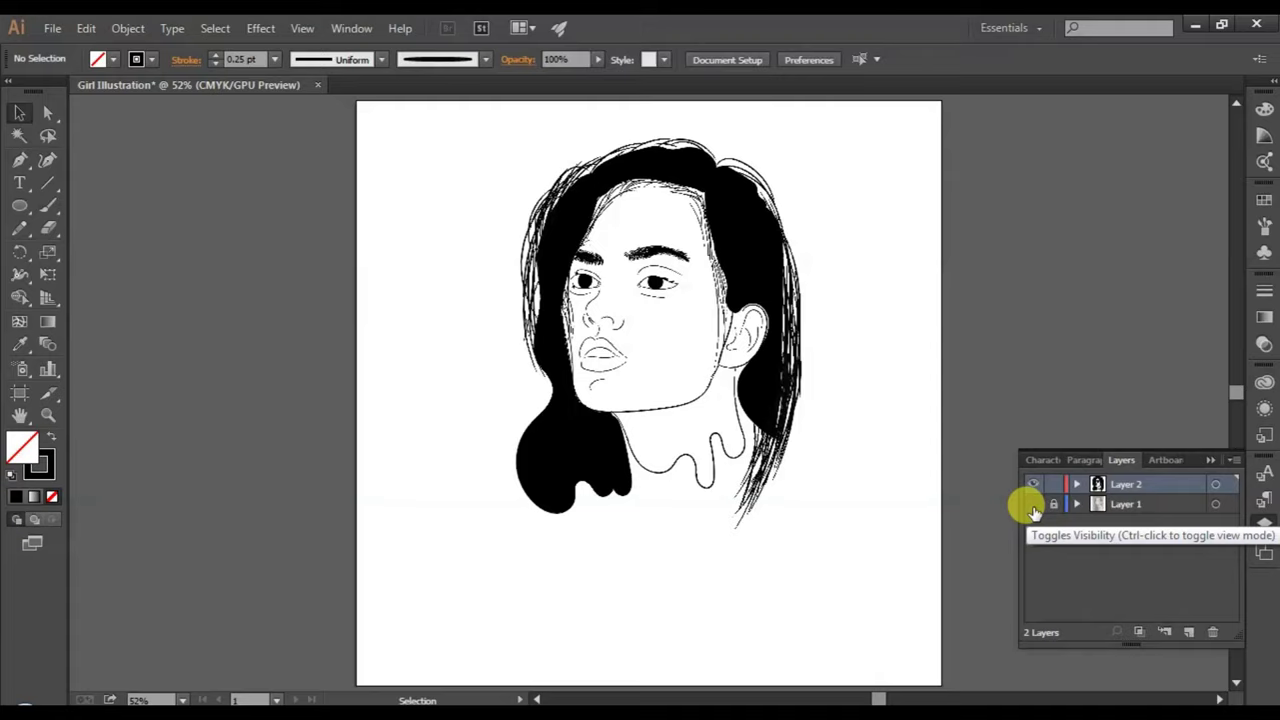
{"action": "left_click", "coordinate": [1033, 505]}
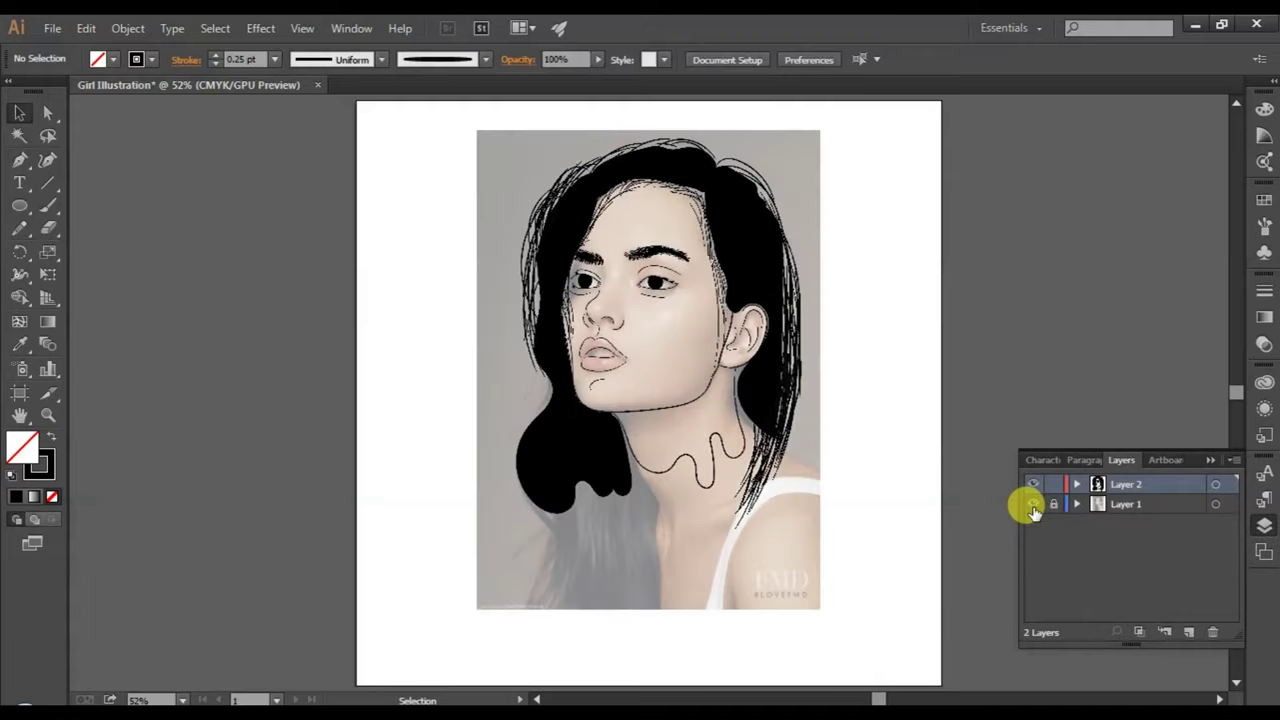
{"action": "left_click", "coordinate": [41, 206]}
{"action": "scroll", "coordinate": [412, 340], "scroll_direction": "up", "scroll_amount": 4, "text": "alt"}
{"action": "scroll", "coordinate": [866, 449], "scroll_direction": "left", "scroll_amount": 1}
{"action": "scroll", "coordinate": [920, 409], "scroll_direction": "up", "scroll_amount": 2}
{"action": "scroll", "coordinate": [975, 378], "scroll_direction": "up", "scroll_amount": 2}
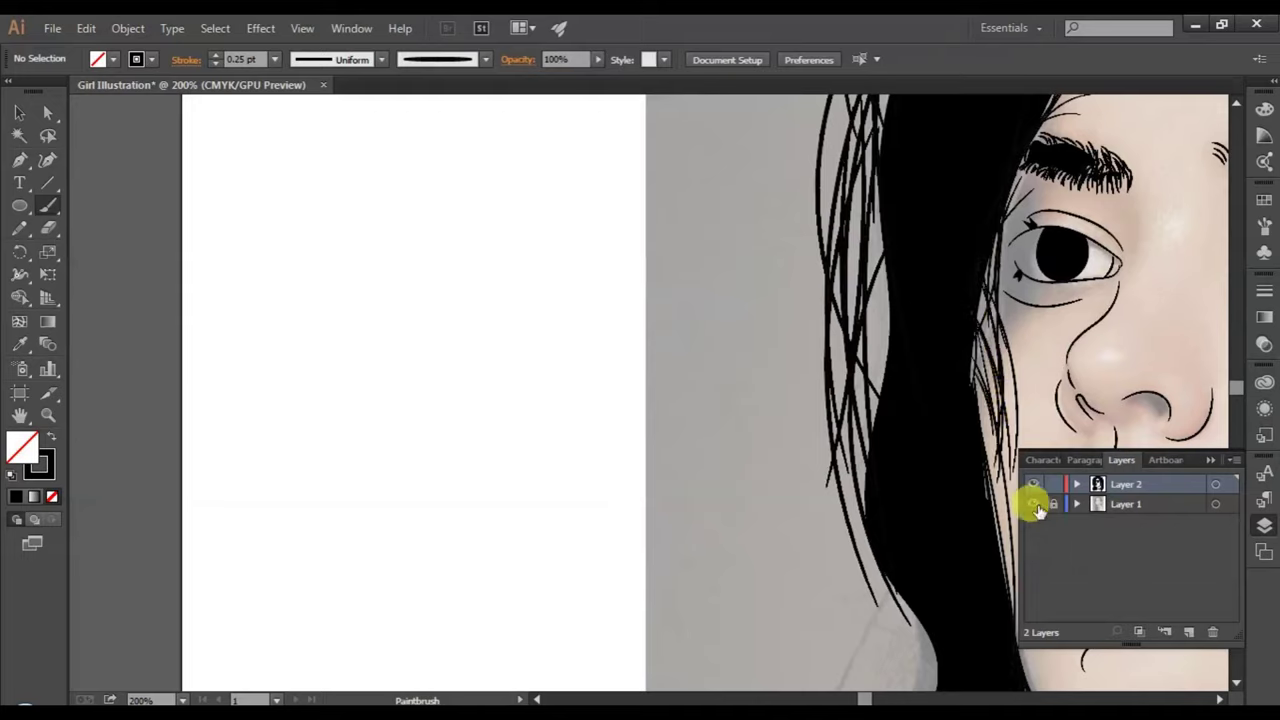
{"action": "left_click", "coordinate": [1033, 504]}
{"action": "key", "text": "ctrl"}
{"action": "key", "text": "ctrl+0"}
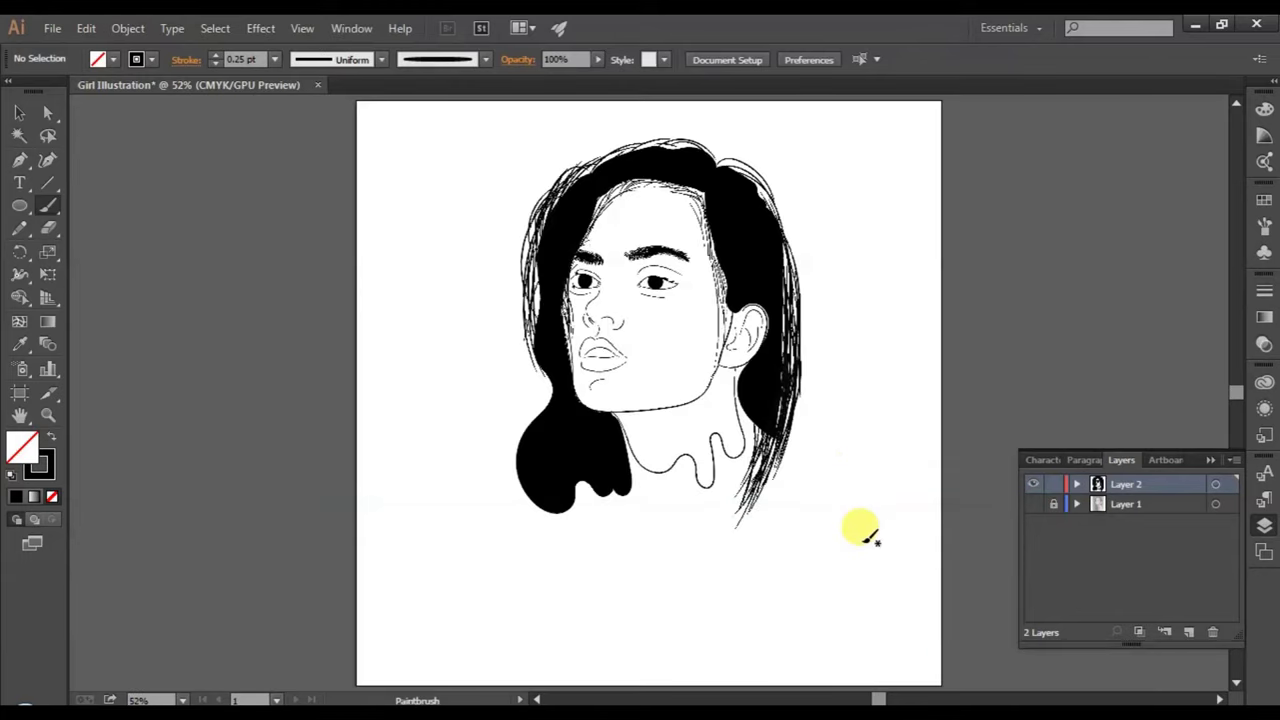
{"action": "scroll", "coordinate": [785, 553], "scroll_direction": "up", "scroll_amount": 3, "text": "alt"}
- Trace a closed Pencil drip along the neck curve's lower bend and fill it black
{"action": "scroll", "coordinate": [785, 553], "scroll_direction": "up", "scroll_amount": 1, "text": "alt"}
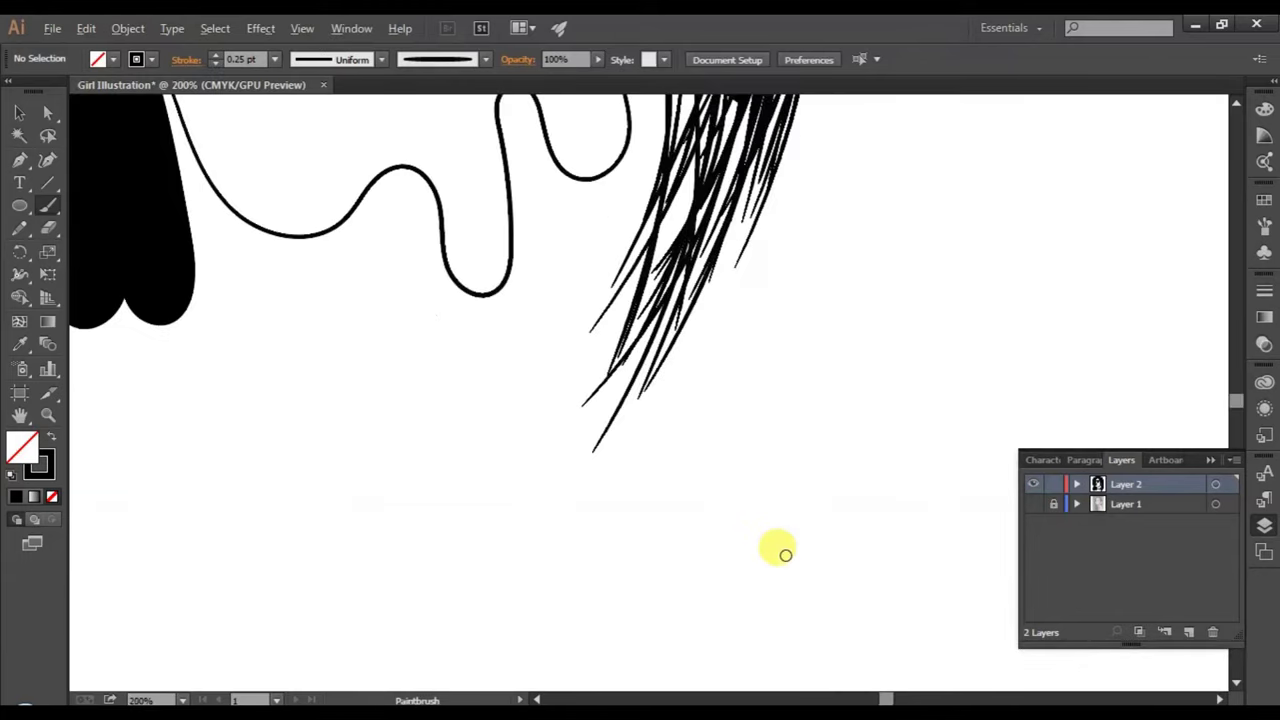
{"action": "left_click", "coordinate": [22, 230]}
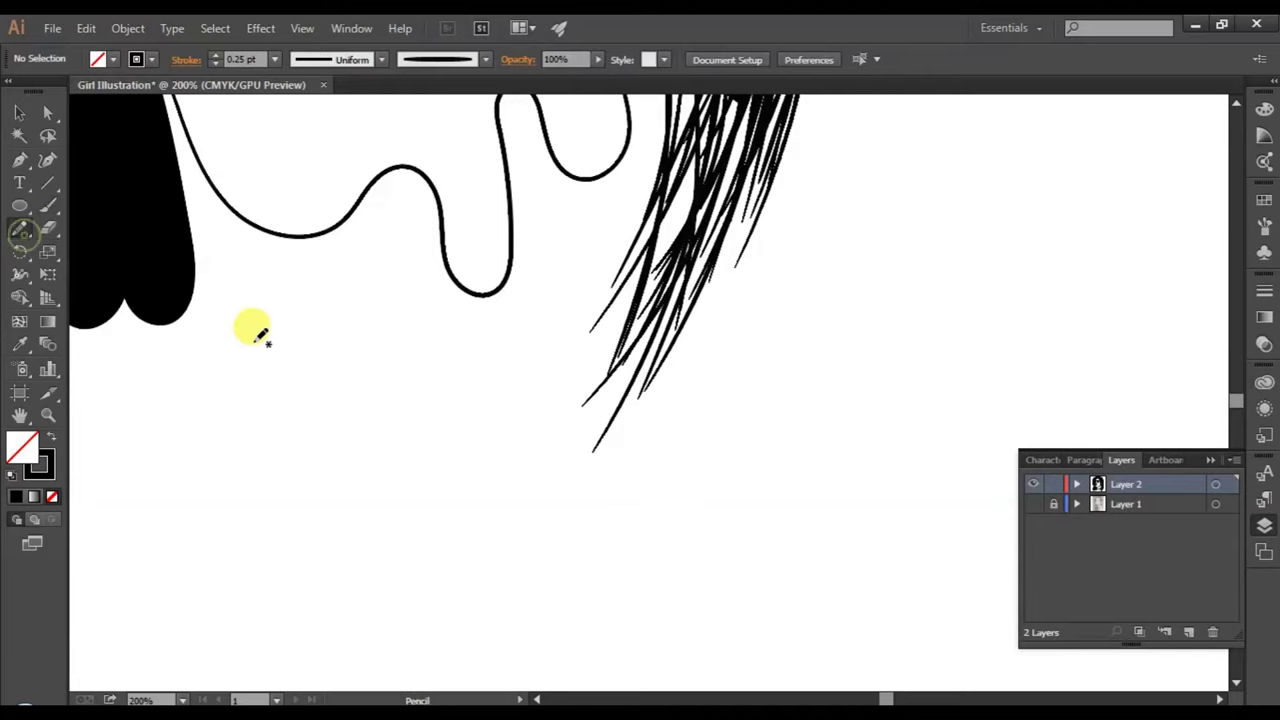
{"action": "scroll", "coordinate": [320, 405], "scroll_direction": "up", "scroll_amount": 3}
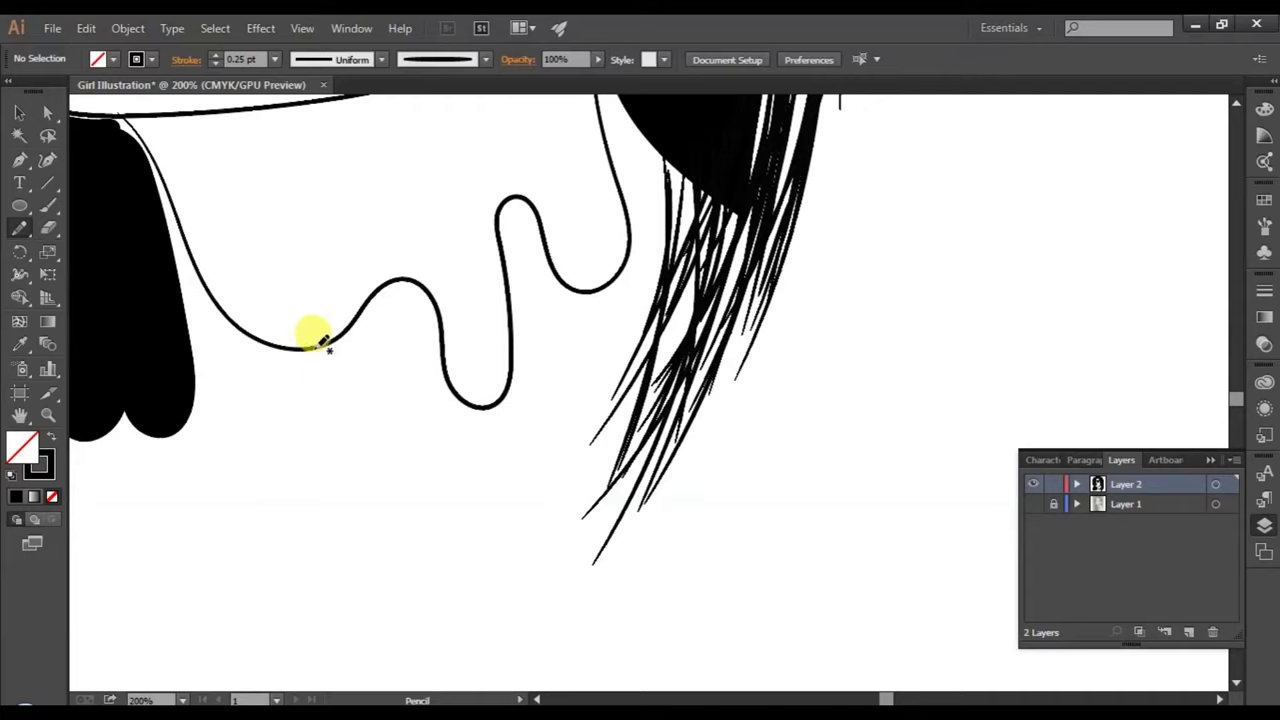
{"action": "mouse_move", "coordinate": [316, 350]}
{"action": "left_mouse_down"}
{"action": "mouse_move", "coordinate": [401, 405]}
{"action": "mouse_move", "coordinate": [444, 366]}
{"action": "left_mouse_up"}
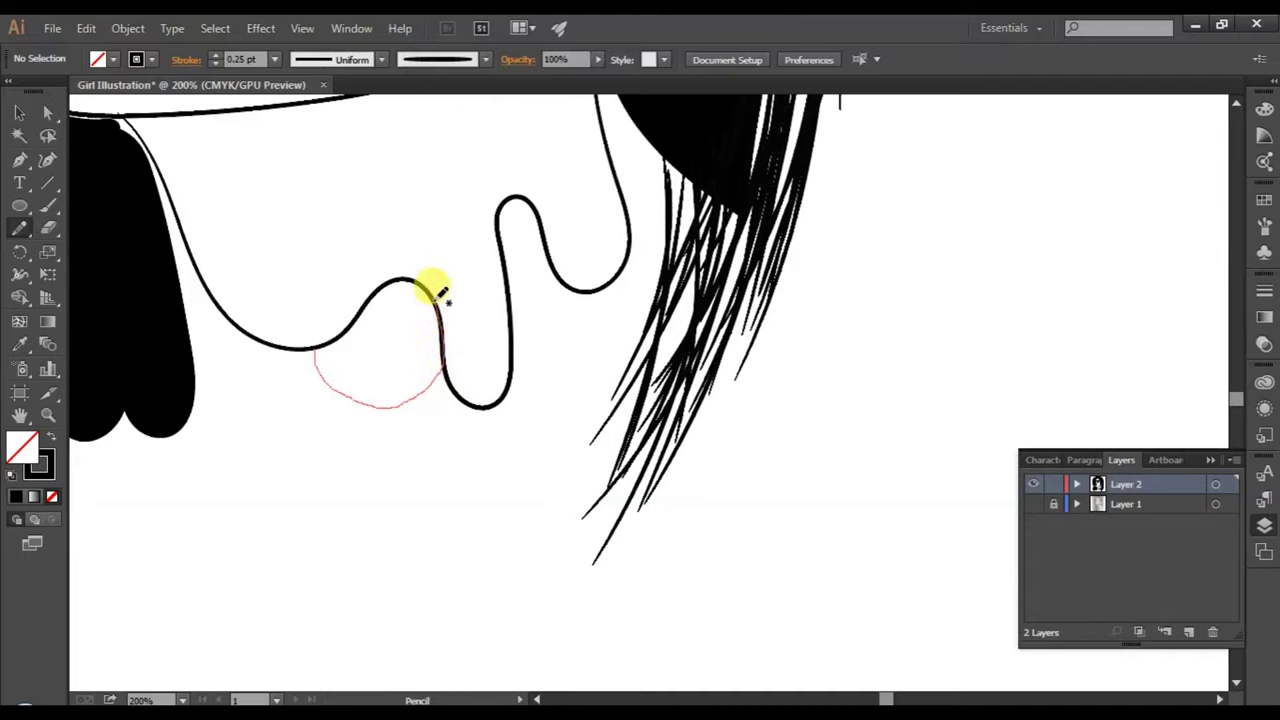
{"action": "left_click_drag", "start_coordinate": [426, 280], "coordinate": [398, 272]}
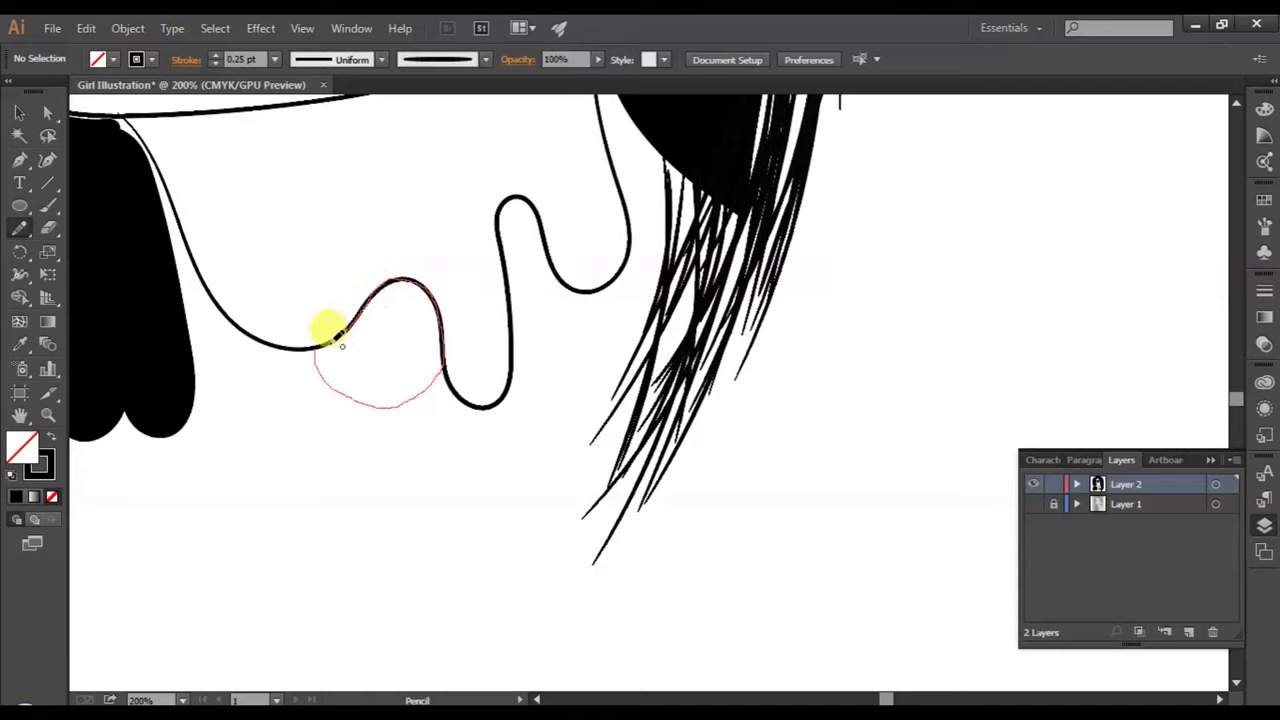
{"action": "left_click_drag", "start_coordinate": [326, 345], "coordinate": [316, 350]}
{"action": "left_click", "coordinate": [23, 445]}
{"action": "left_click", "coordinate": [12, 495]}
{"action": "left_click", "coordinate": [15, 117]}
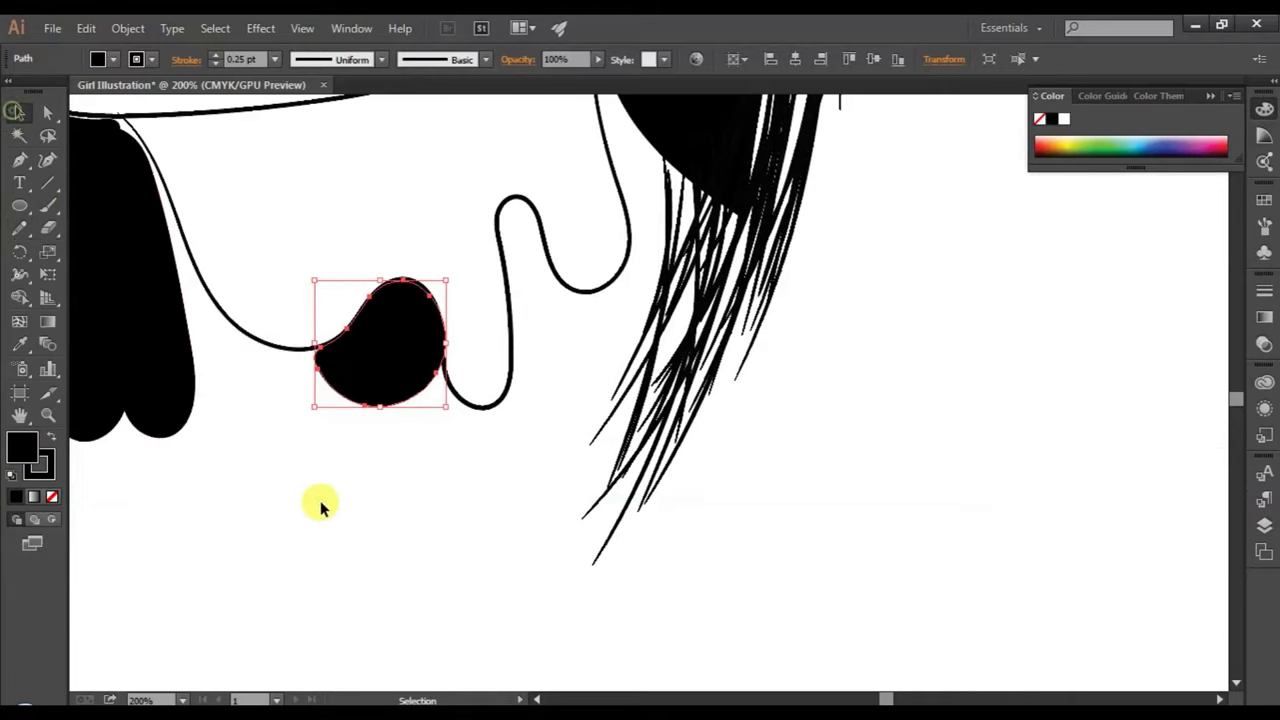
{"action": "left_click", "coordinate": [318, 500]}
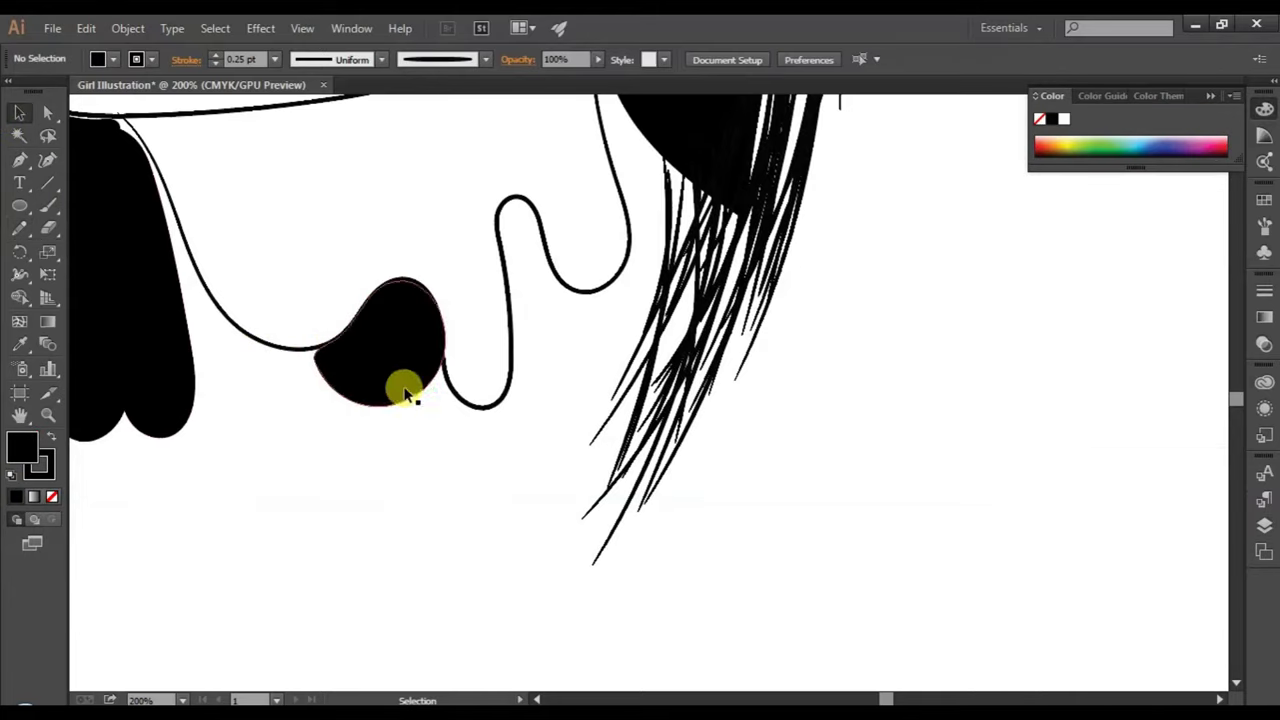
- Add a small black-filled loop smoothing the blob's left join
{"action": "scroll", "coordinate": [402, 475], "scroll_direction": "up", "scroll_amount": 1}
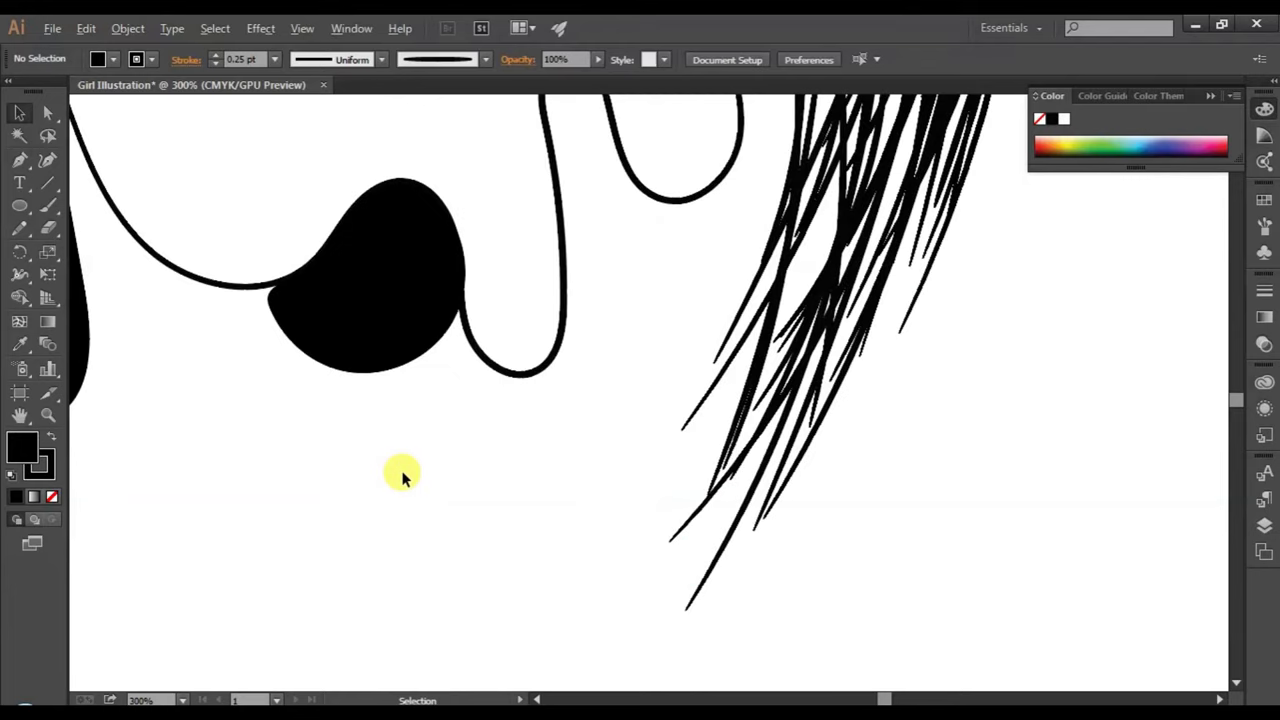
{"action": "scroll", "coordinate": [400, 471], "scroll_direction": "up", "scroll_amount": 1}
{"action": "scroll", "coordinate": [414, 491], "scroll_direction": "up", "scroll_amount": 1}
{"action": "scroll", "coordinate": [280, 505], "scroll_direction": "up", "scroll_amount": 1}
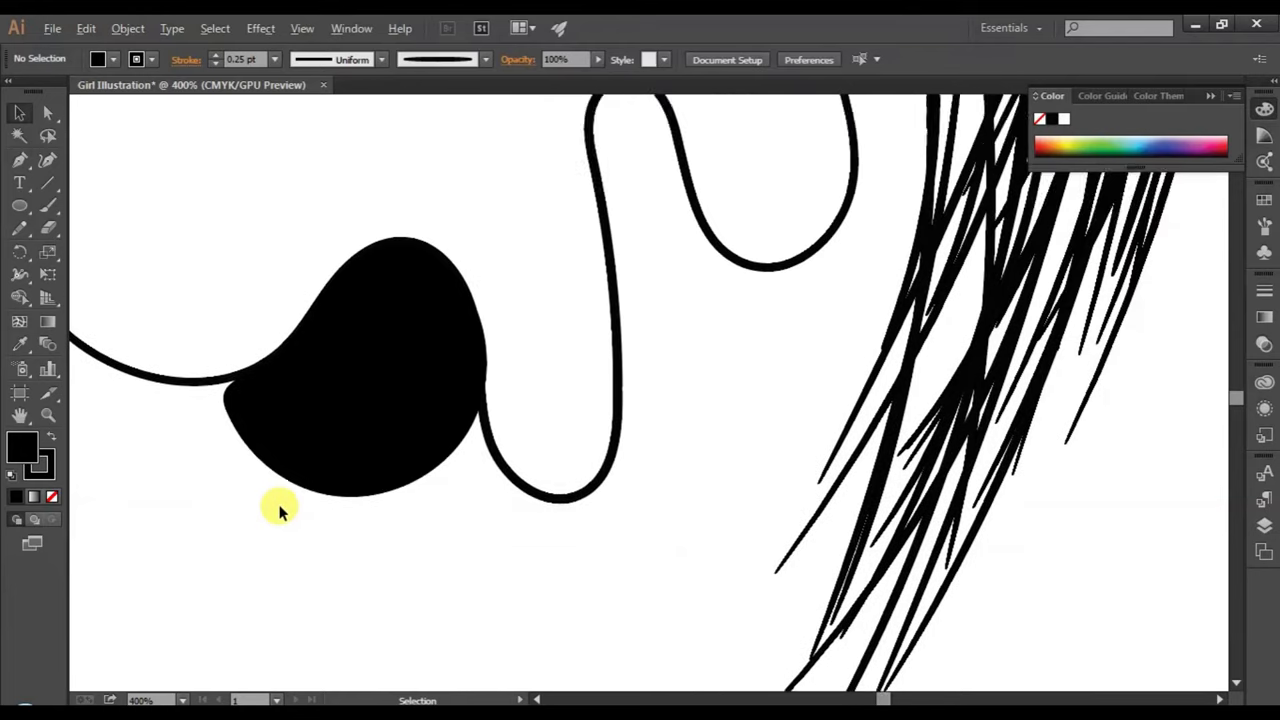
{"action": "scroll", "coordinate": [280, 505], "scroll_direction": "up", "scroll_amount": 1}
{"action": "left_click", "coordinate": [38, 233]}
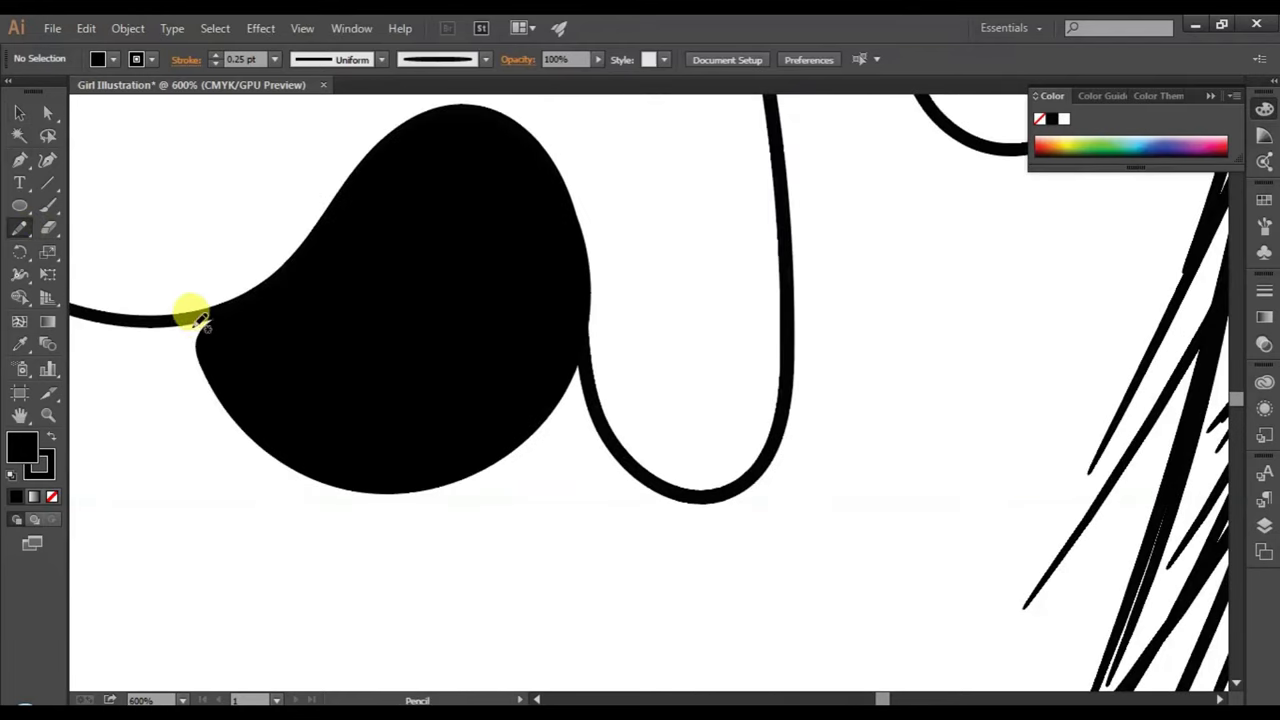
{"action": "left_click_drag", "start_coordinate": [197, 343], "coordinate": [190, 315]}
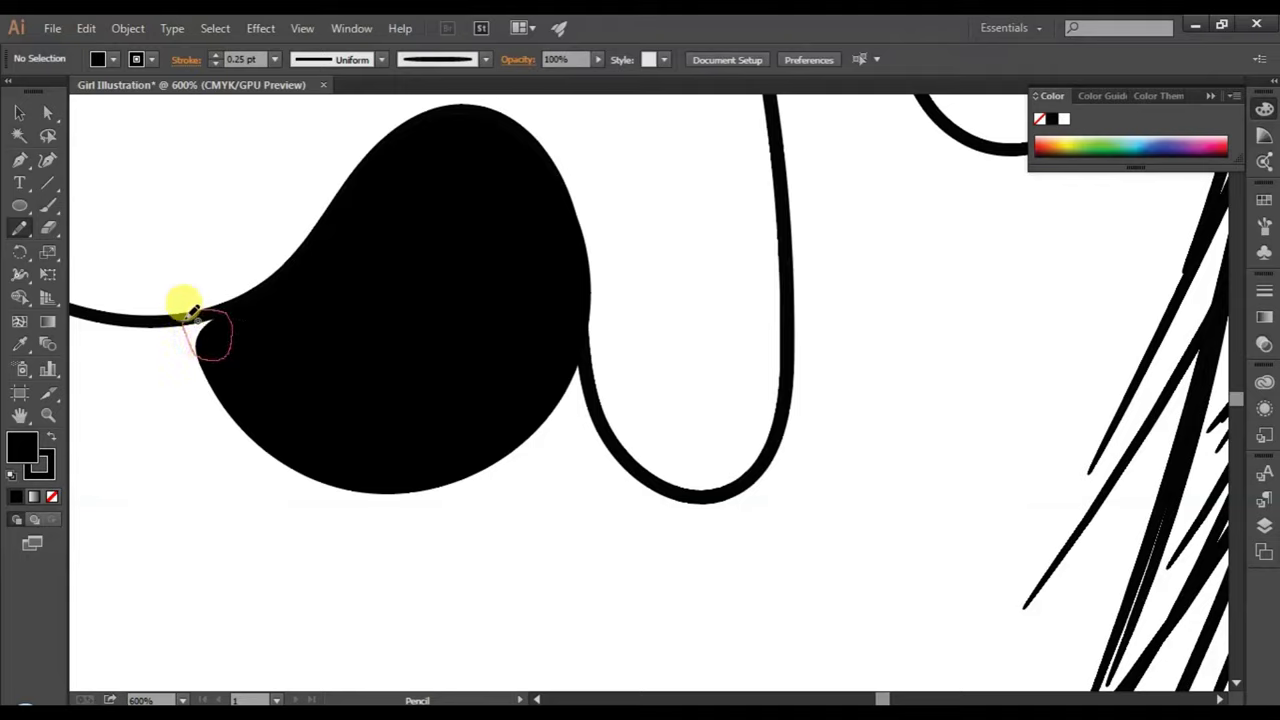
{"action": "left_click", "coordinate": [16, 497]}
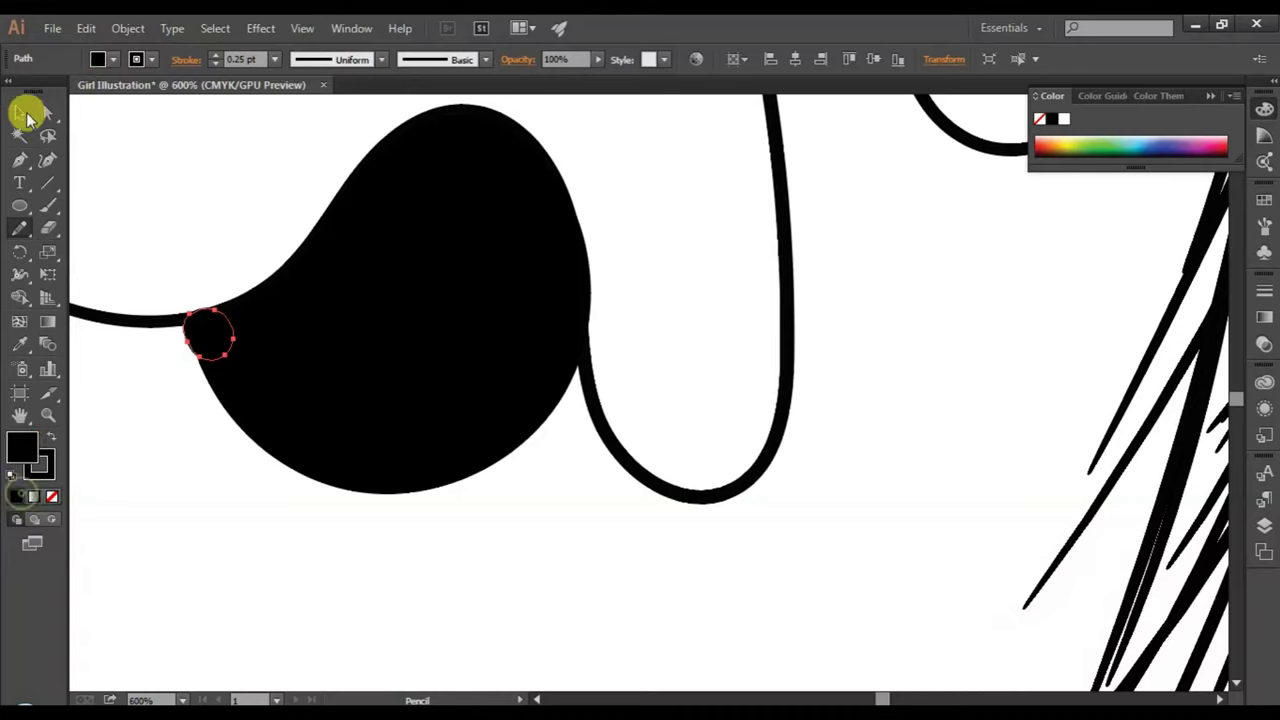
{"action": "left_click", "coordinate": [19, 112]}
{"action": "left_click", "coordinate": [191, 500]}
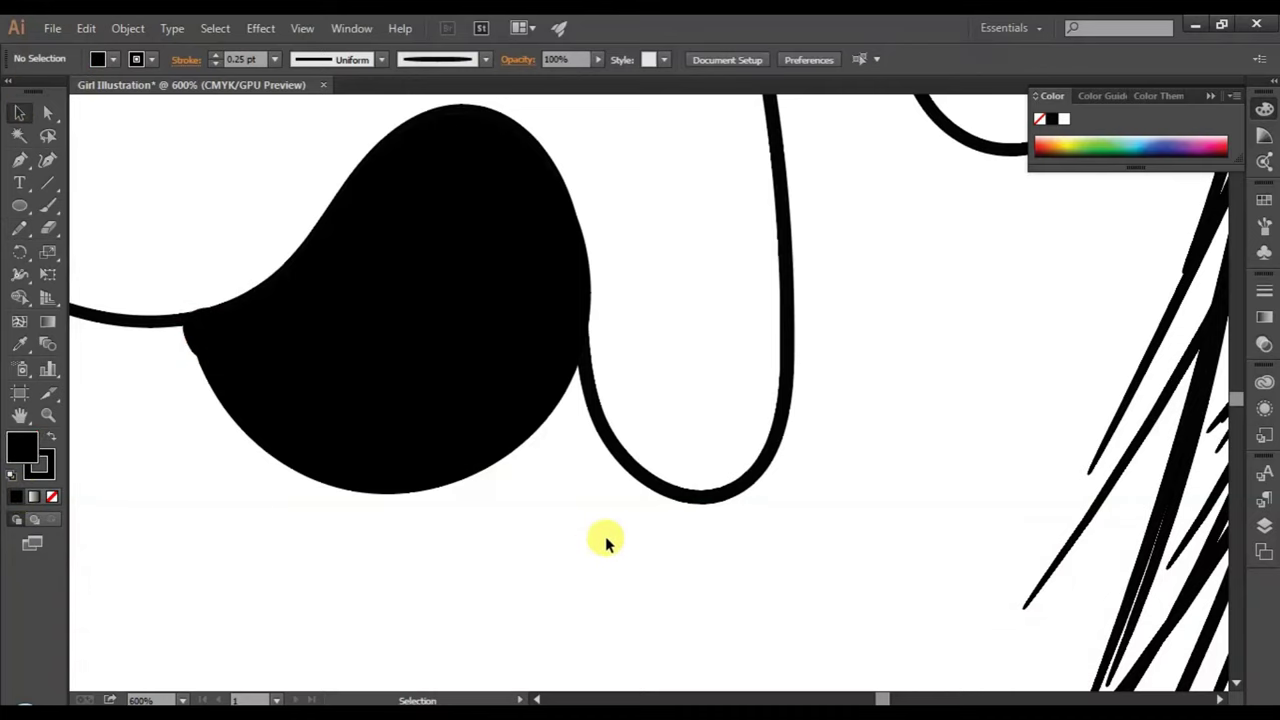
{"action": "scroll", "coordinate": [689, 551], "scroll_direction": "up", "scroll_amount": 1}
{"action": "scroll", "coordinate": [889, 586], "scroll_direction": "down", "scroll_amount": 3}
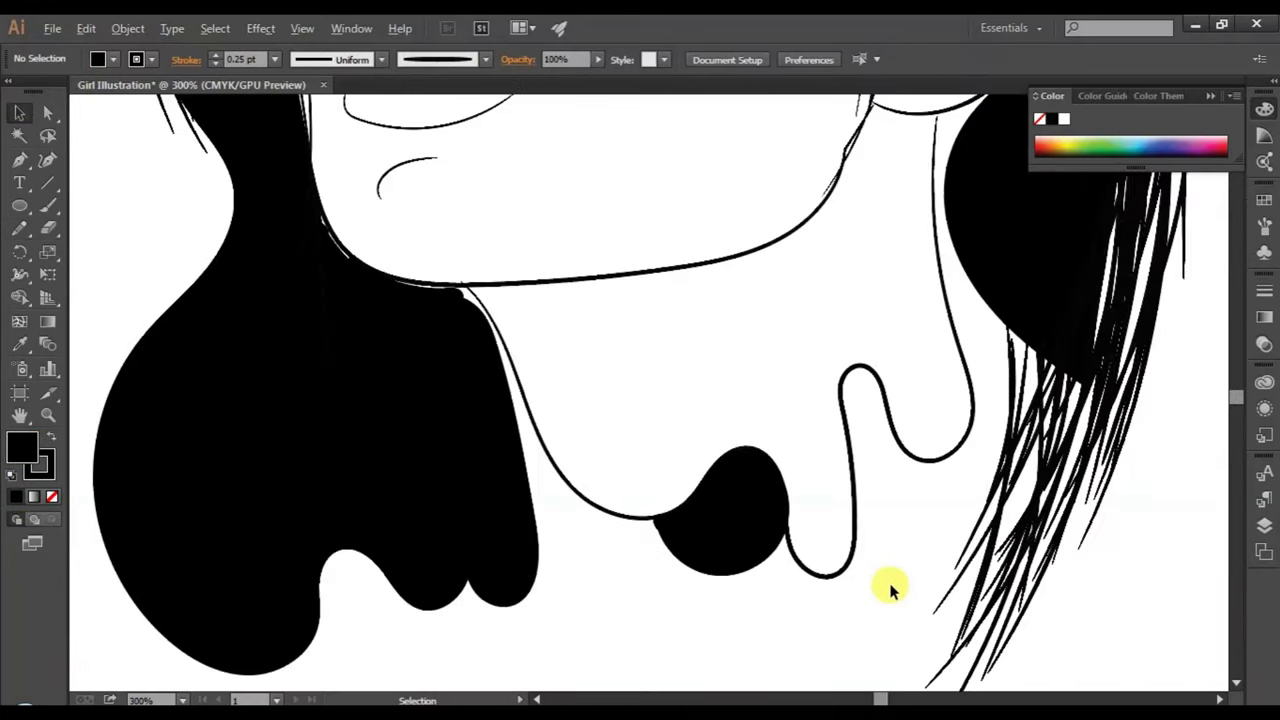
- Attempt a Pencil drip outline across the right-hand bend, discarding the misdrawn tries
{"action": "left_click", "coordinate": [20, 228]}
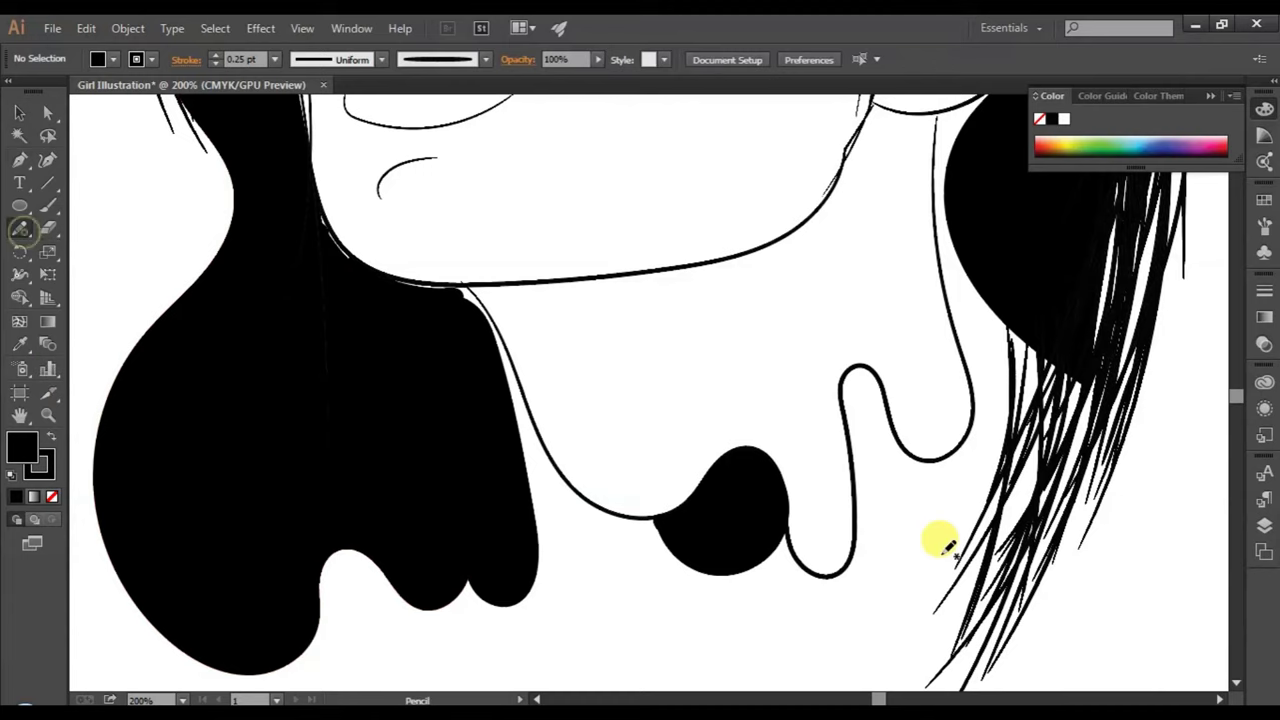
{"action": "scroll", "coordinate": [940, 428], "scroll_direction": "up", "scroll_amount": 1}
{"action": "scroll", "coordinate": [940, 428], "scroll_direction": "up", "scroll_amount": 1}
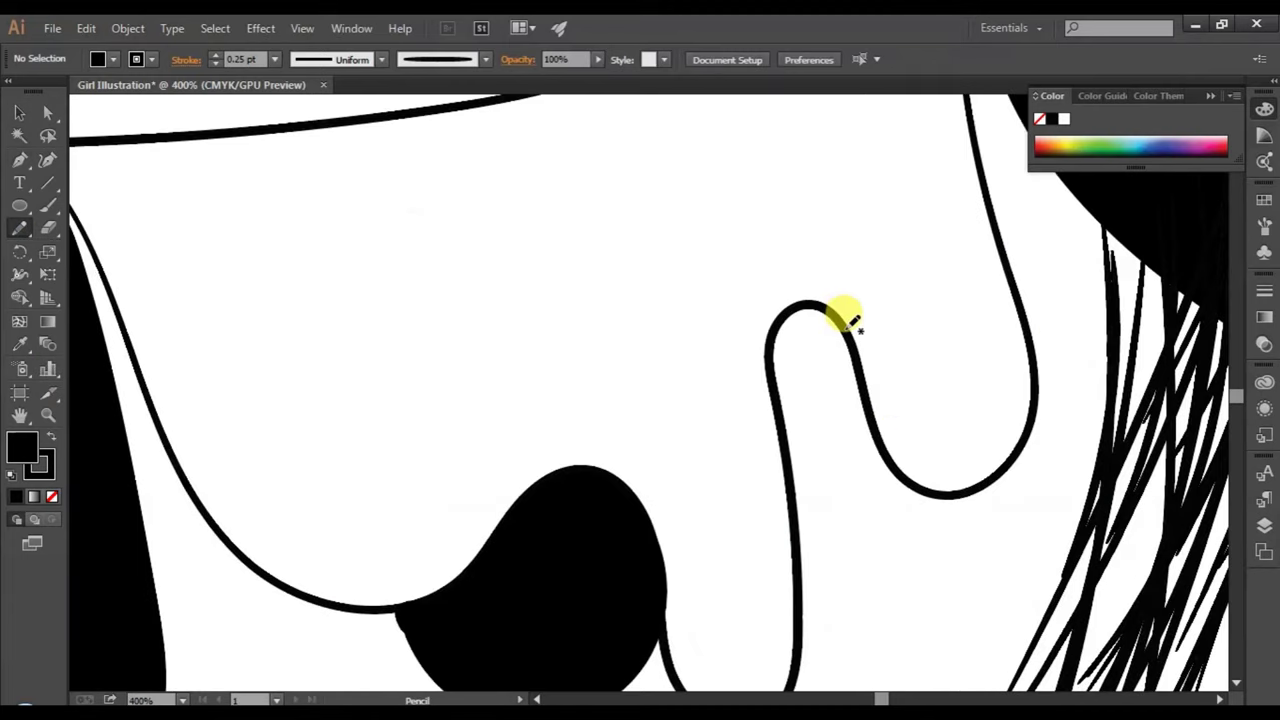
{"action": "left_click_drag", "start_coordinate": [846, 324], "coordinate": [1010, 277]}
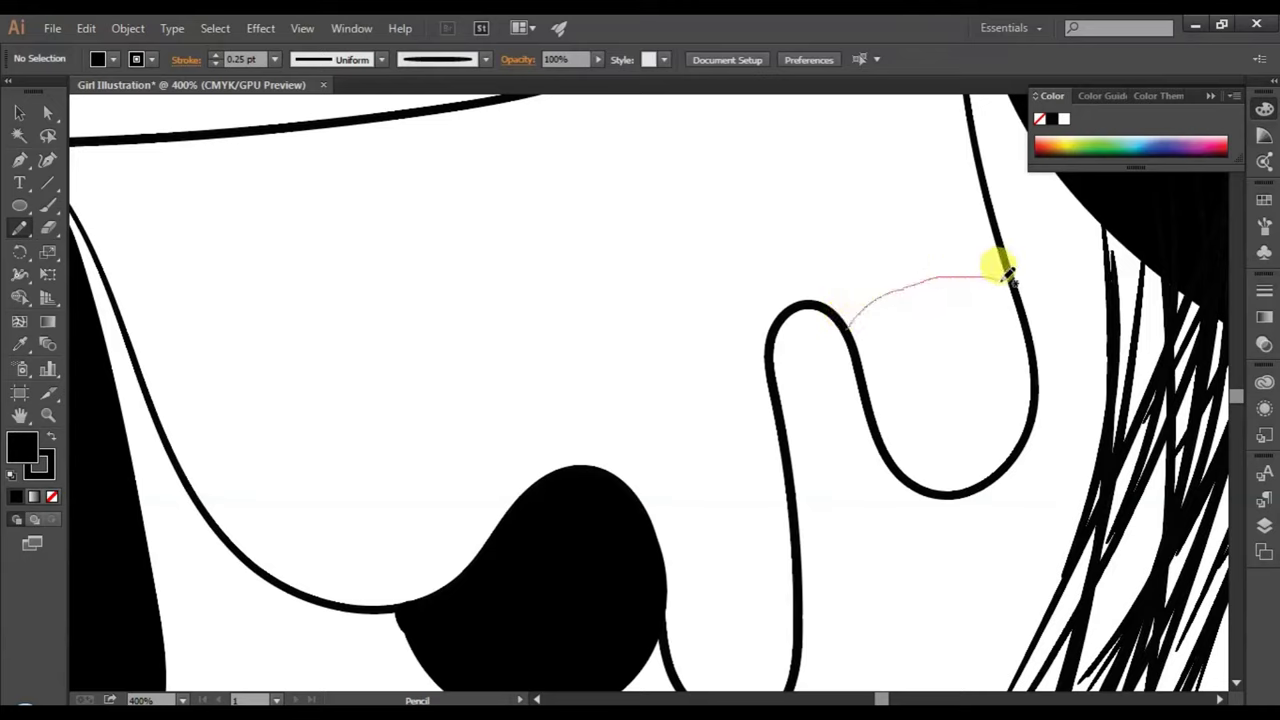
{"action": "key", "text": "ctrl+z"}
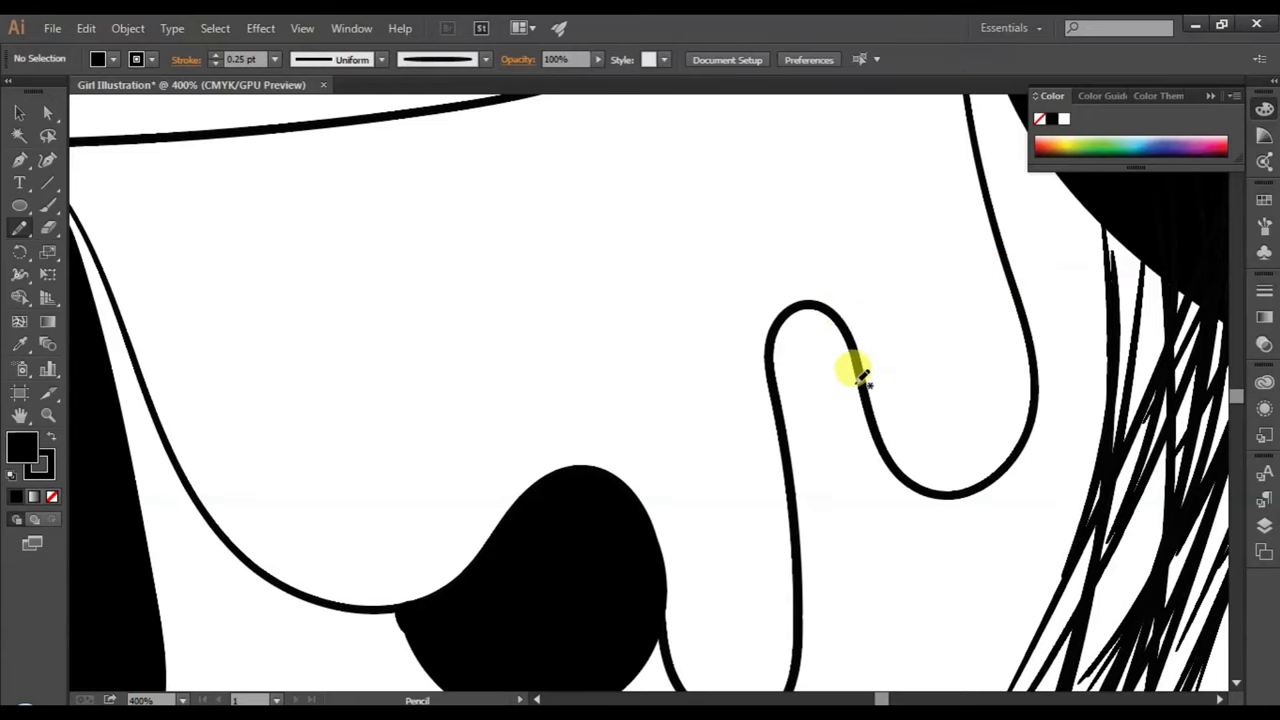
{"action": "left_click_drag", "start_coordinate": [858, 378], "coordinate": [1032, 356]}
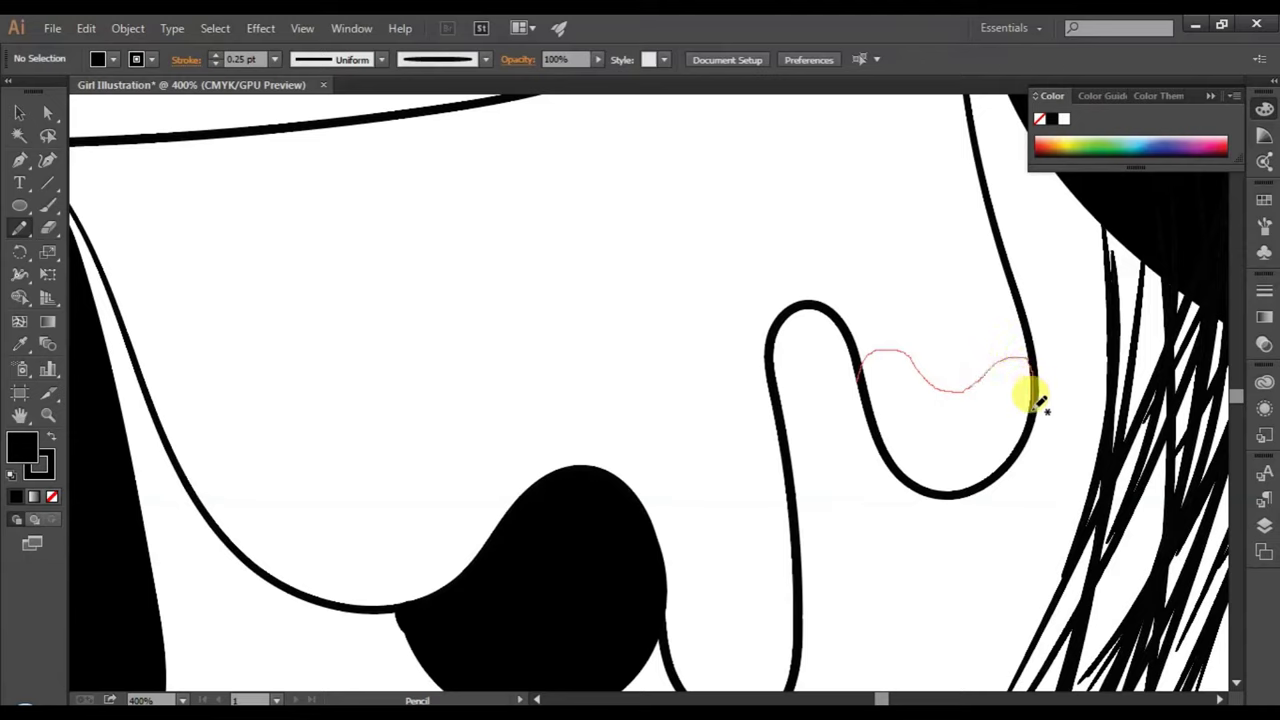
{"action": "mouse_move", "coordinate": [1036, 402]}
{"action": "left_mouse_down"}
{"action": "mouse_move", "coordinate": [976, 487]}
{"action": "mouse_move", "coordinate": [924, 482]}
{"action": "left_mouse_up"}
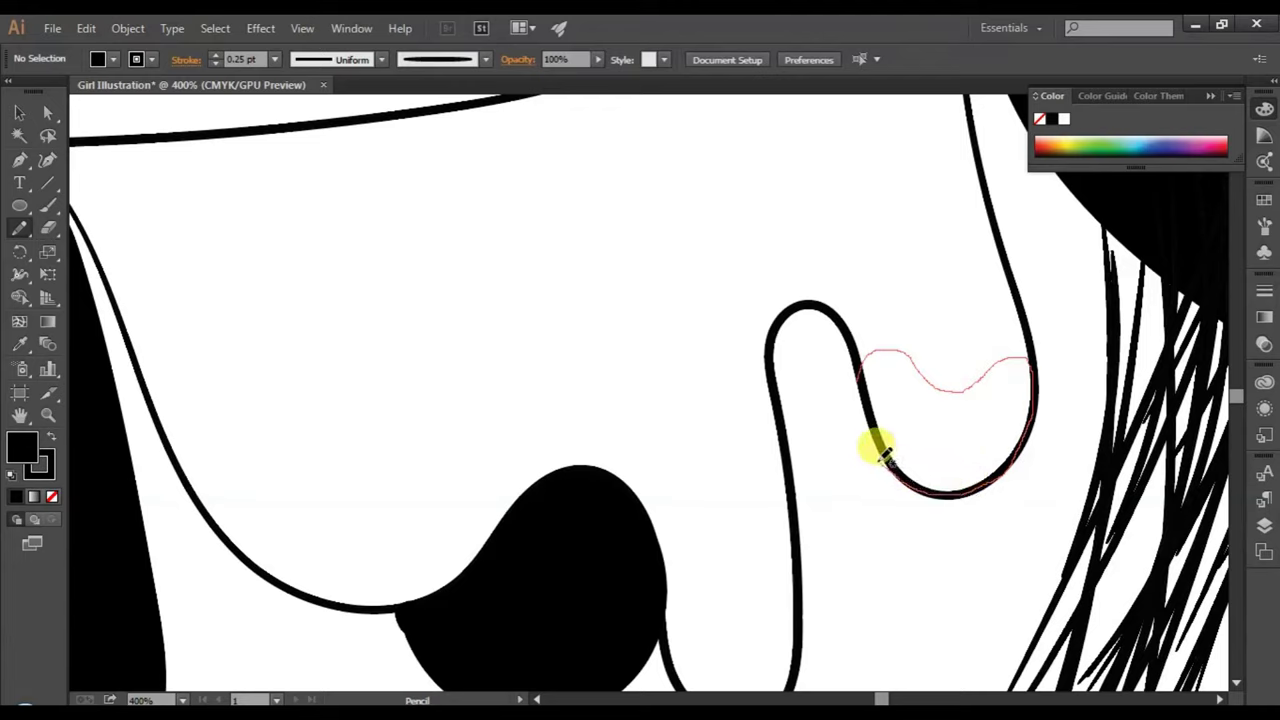
{"action": "left_click_drag", "start_coordinate": [876, 447], "coordinate": [866, 430]}
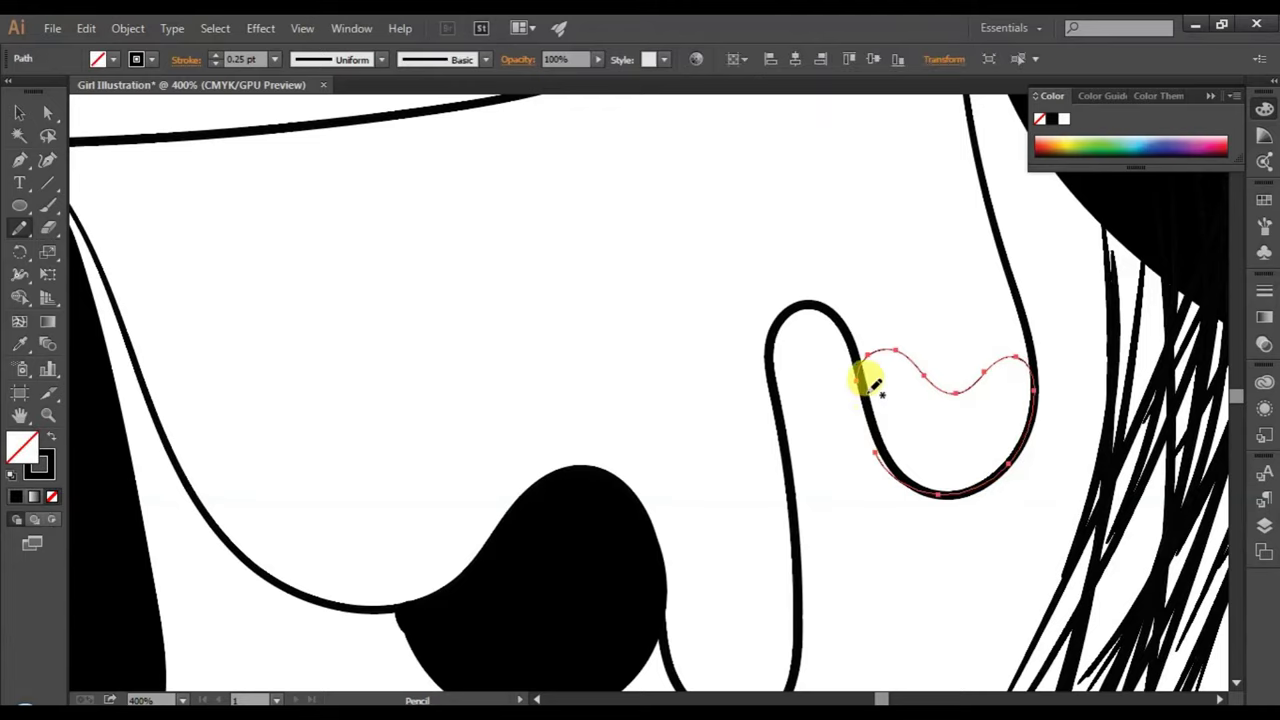
{"action": "key", "text": "Delete"}
- Trace a closed drip inside the right bend, fill it black and fit the artboard
{"action": "scroll", "coordinate": [971, 471], "scroll_direction": "up", "scroll_amount": 1}
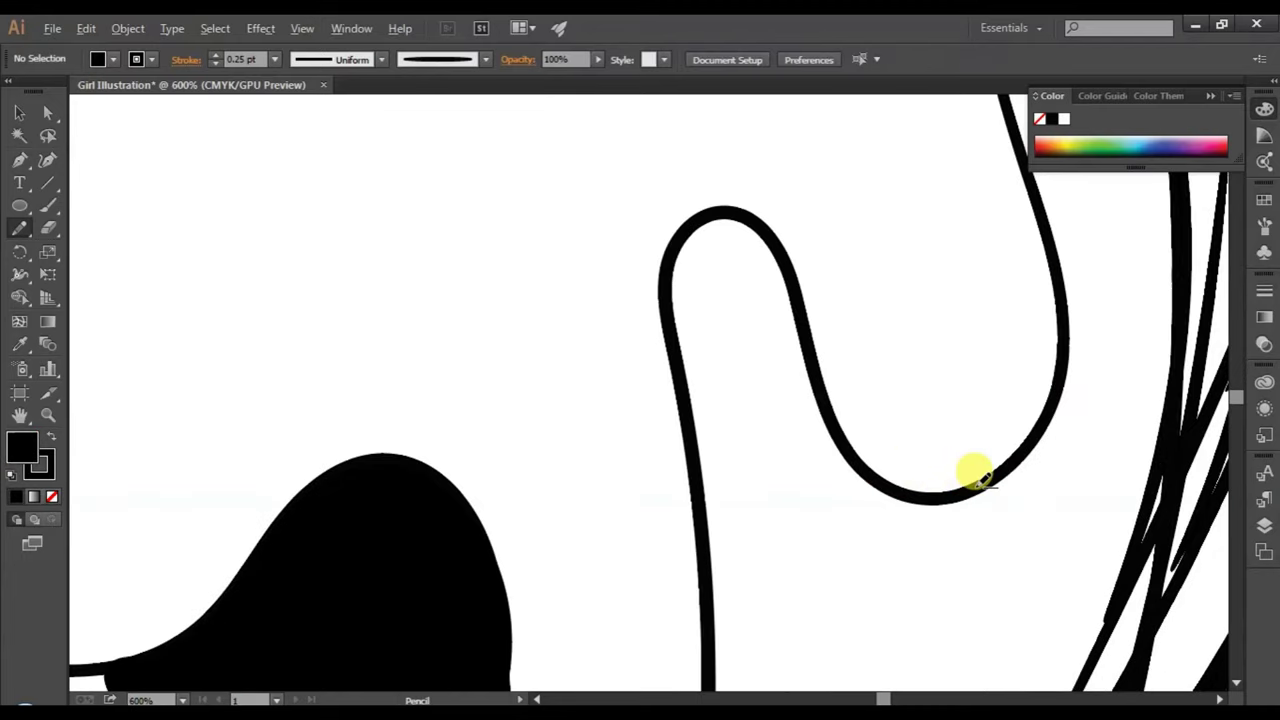
{"action": "mouse_move", "coordinate": [800, 276]}
{"action": "left_mouse_down"}
{"action": "mouse_move", "coordinate": [886, 334]}
{"action": "mouse_move", "coordinate": [955, 345]}
{"action": "mouse_move", "coordinate": [1027, 297]}
{"action": "mouse_move", "coordinate": [1058, 296]}
{"action": "mouse_move", "coordinate": [1059, 403]}
{"action": "mouse_move", "coordinate": [990, 483]}
{"action": "left_mouse_up"}
{"action": "mouse_move", "coordinate": [953, 494]}
{"action": "left_mouse_down"}
{"action": "mouse_move", "coordinate": [870, 464]}
{"action": "mouse_move", "coordinate": [833, 421]}
{"action": "mouse_move", "coordinate": [797, 273]}
{"action": "left_mouse_up"}
{"action": "left_click", "coordinate": [22, 500]}
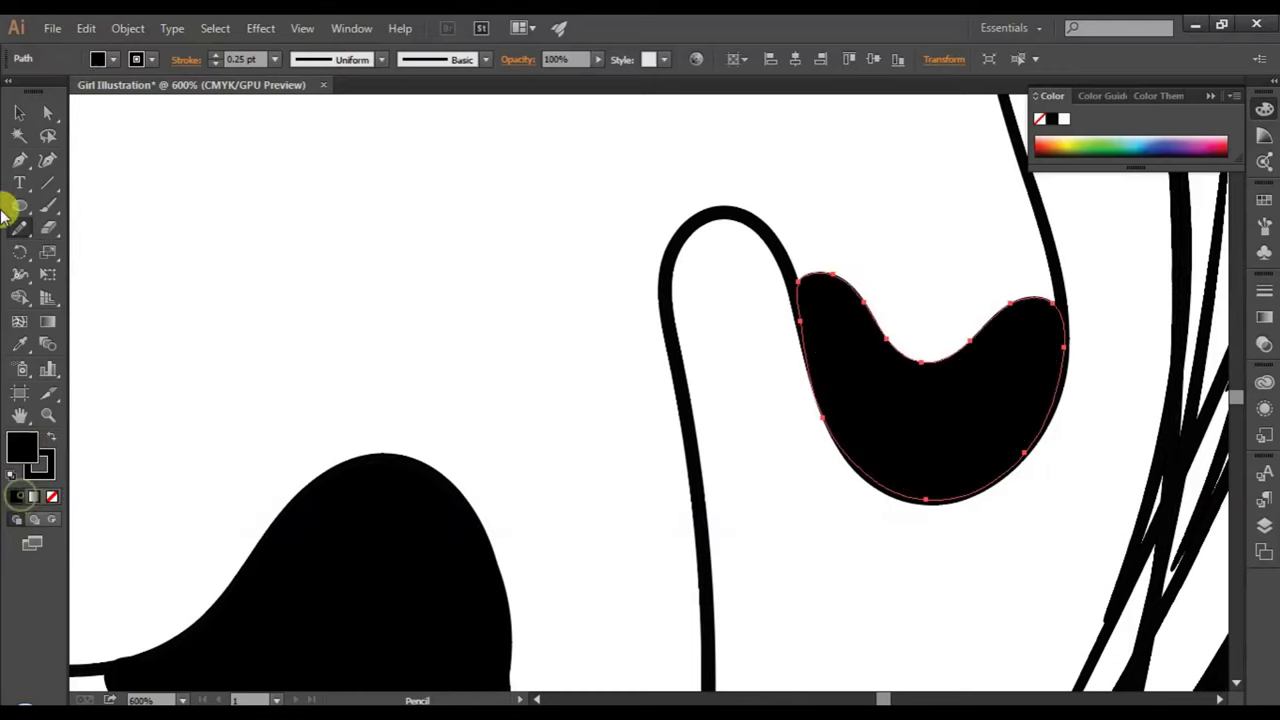
{"action": "left_click", "coordinate": [19, 113]}
{"action": "key", "text": "ctrl+0"}
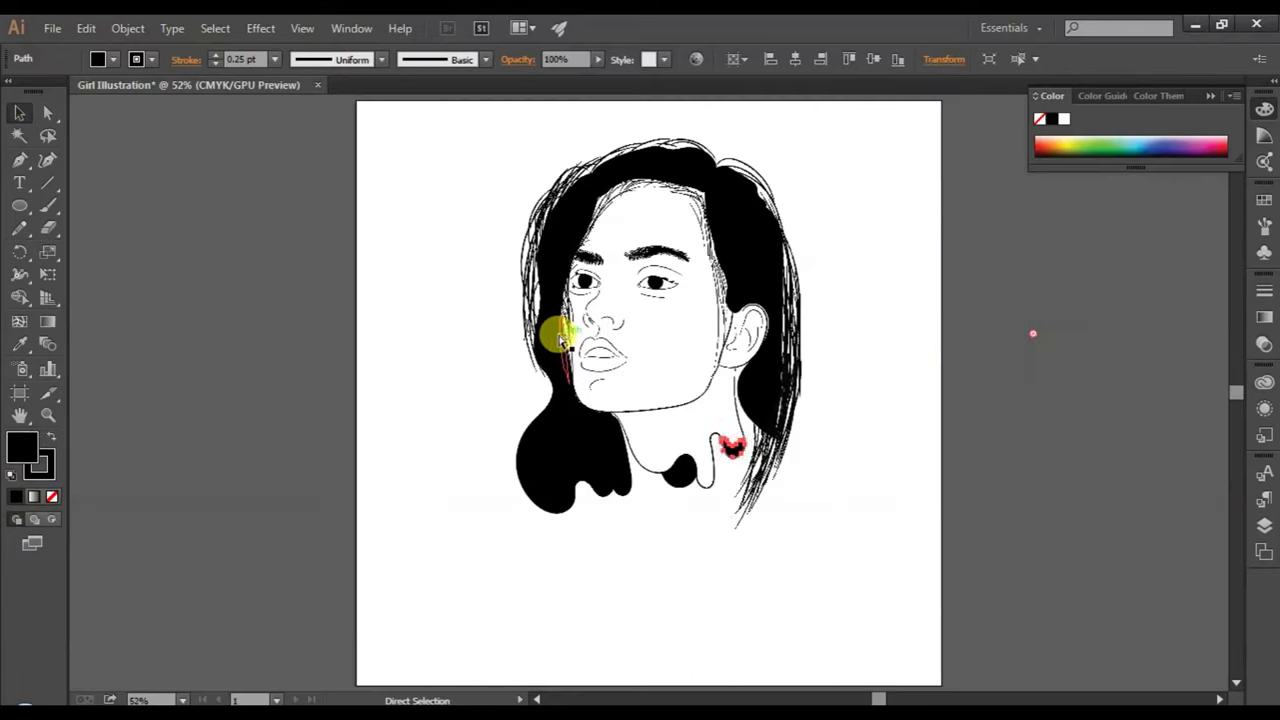
- Marquee-select the whole portrait, try scaling it up, then clear and reselect all its paths
{"action": "left_click", "coordinate": [866, 594]}
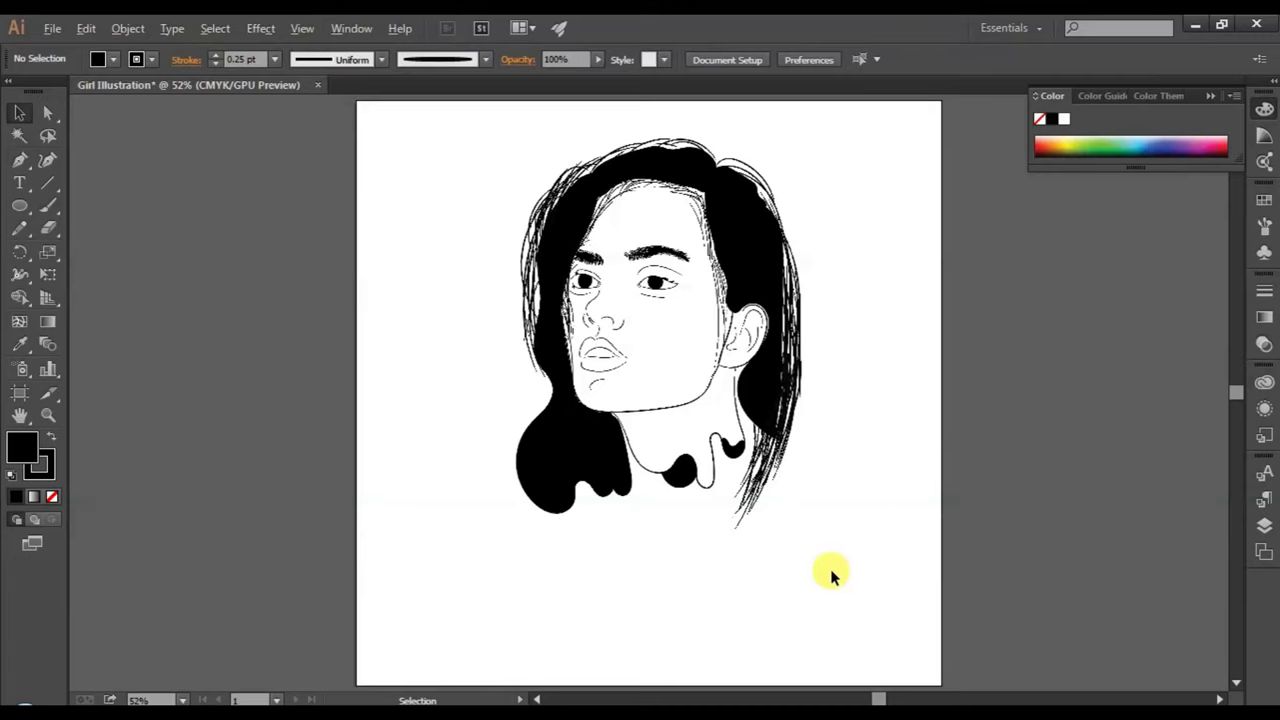
{"action": "scroll", "coordinate": [816, 566], "scroll_direction": "up", "scroll_amount": 1}
{"action": "scroll", "coordinate": [816, 566], "scroll_direction": "up", "scroll_amount": 2}
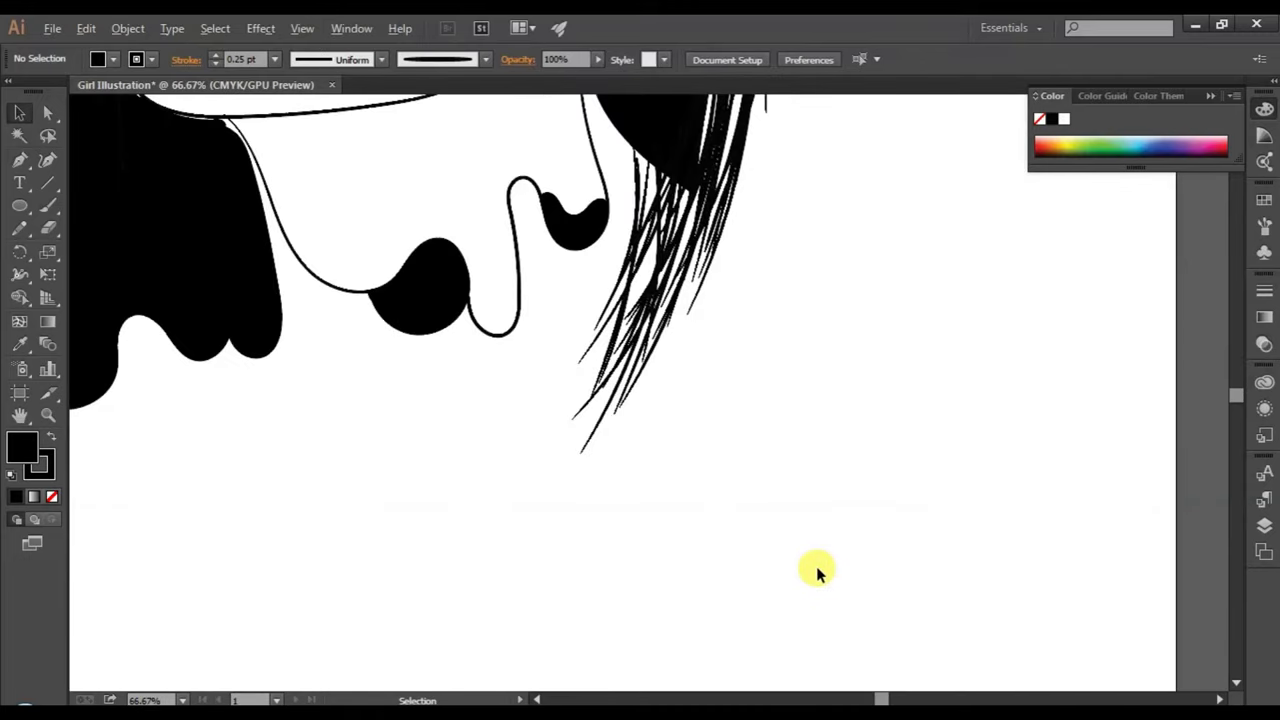
{"action": "scroll", "coordinate": [816, 570], "scroll_direction": "down", "scroll_amount": 3}
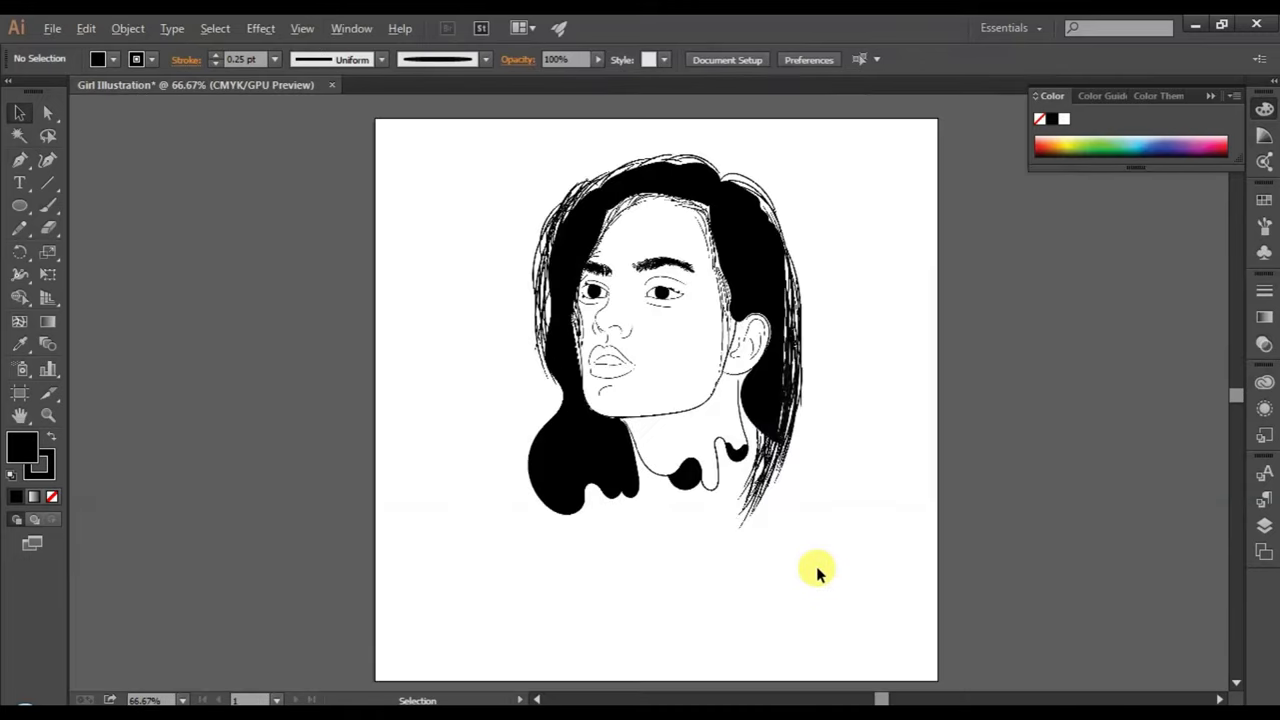
{"action": "scroll", "coordinate": [816, 570], "scroll_direction": "up", "scroll_amount": 1}
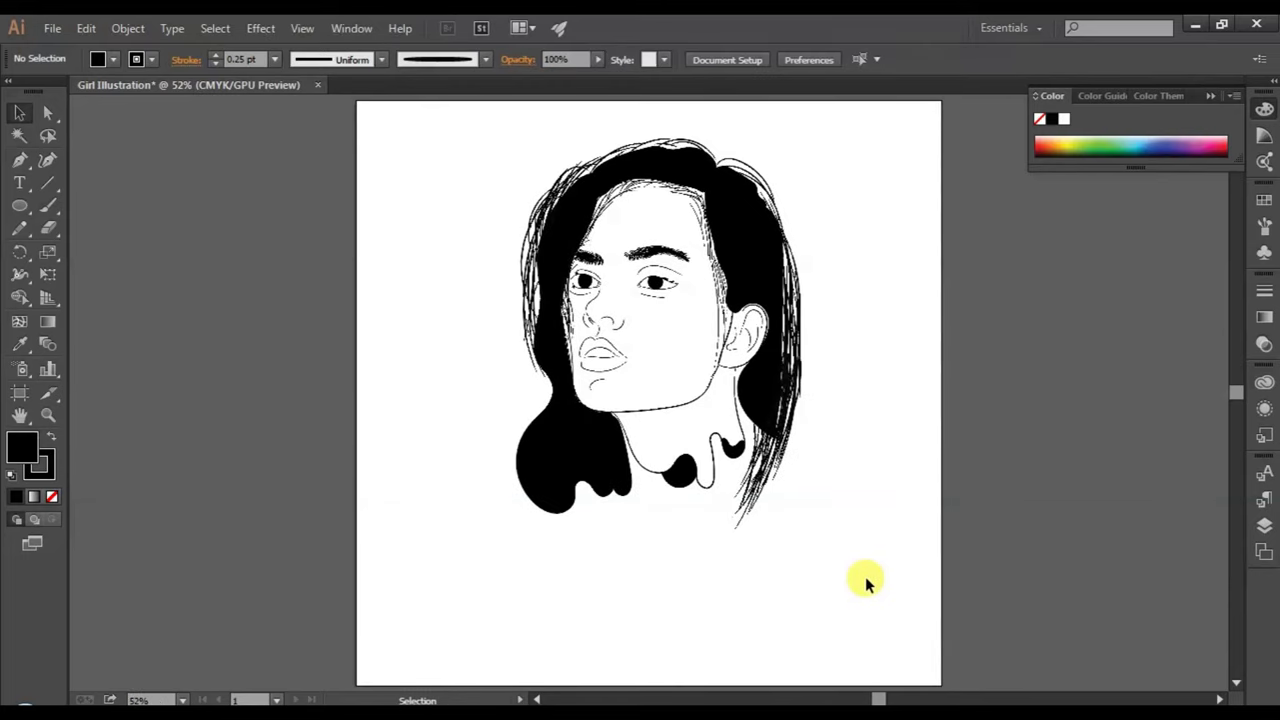
{"action": "key", "text": "ctrl"}
{"action": "left_click_drag", "start_coordinate": [814, 565], "coordinate": [466, 109]}
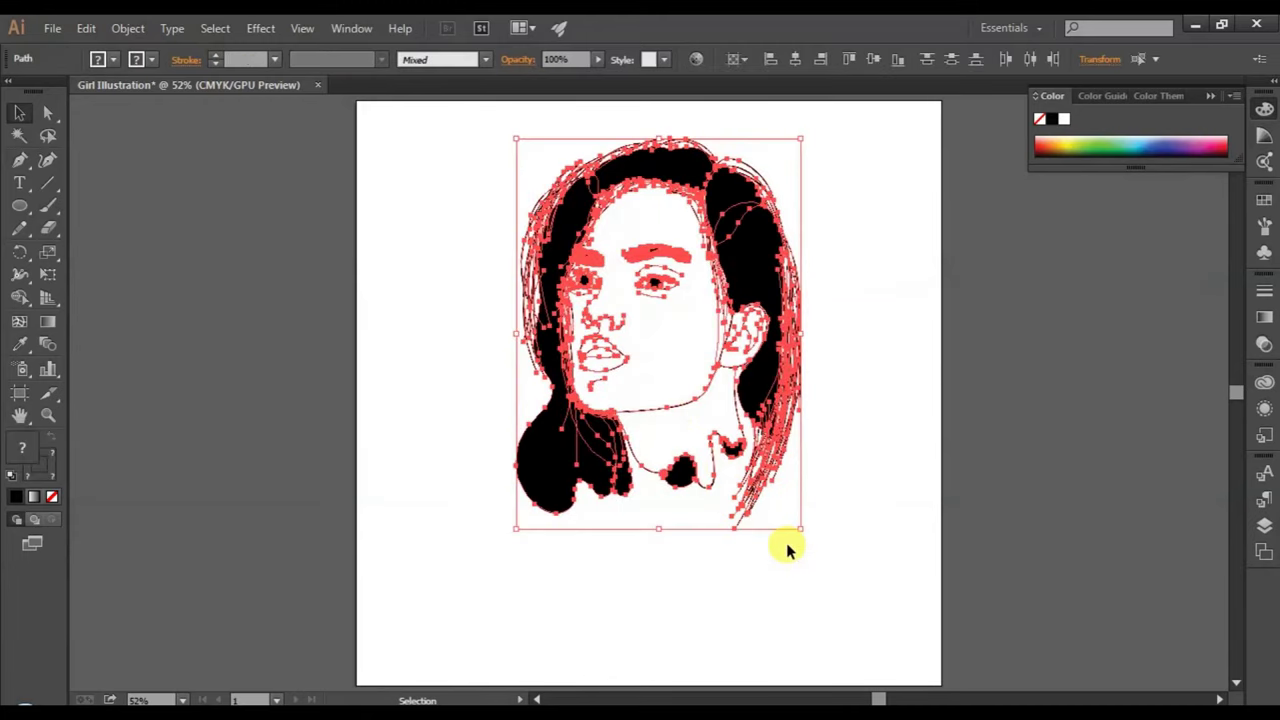
{"action": "left_click_drag", "start_coordinate": [801, 528], "coordinate": [926, 633]}
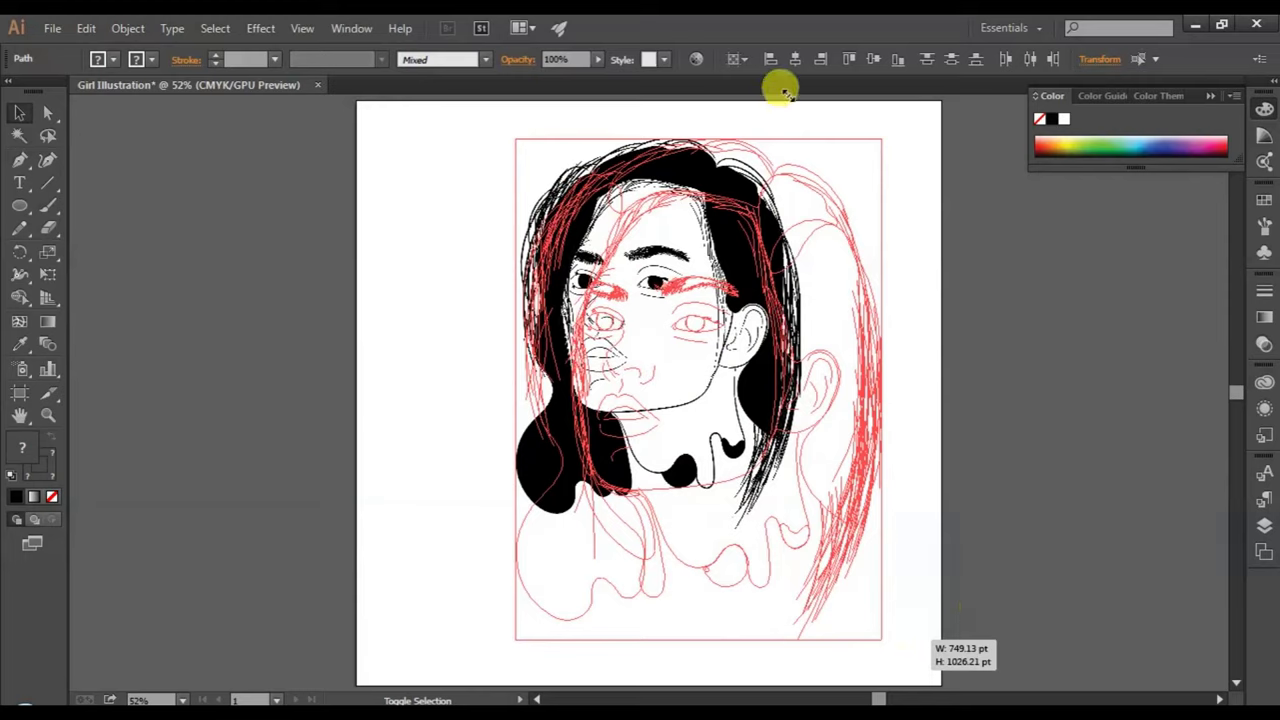
{"action": "left_click", "coordinate": [795, 59]}
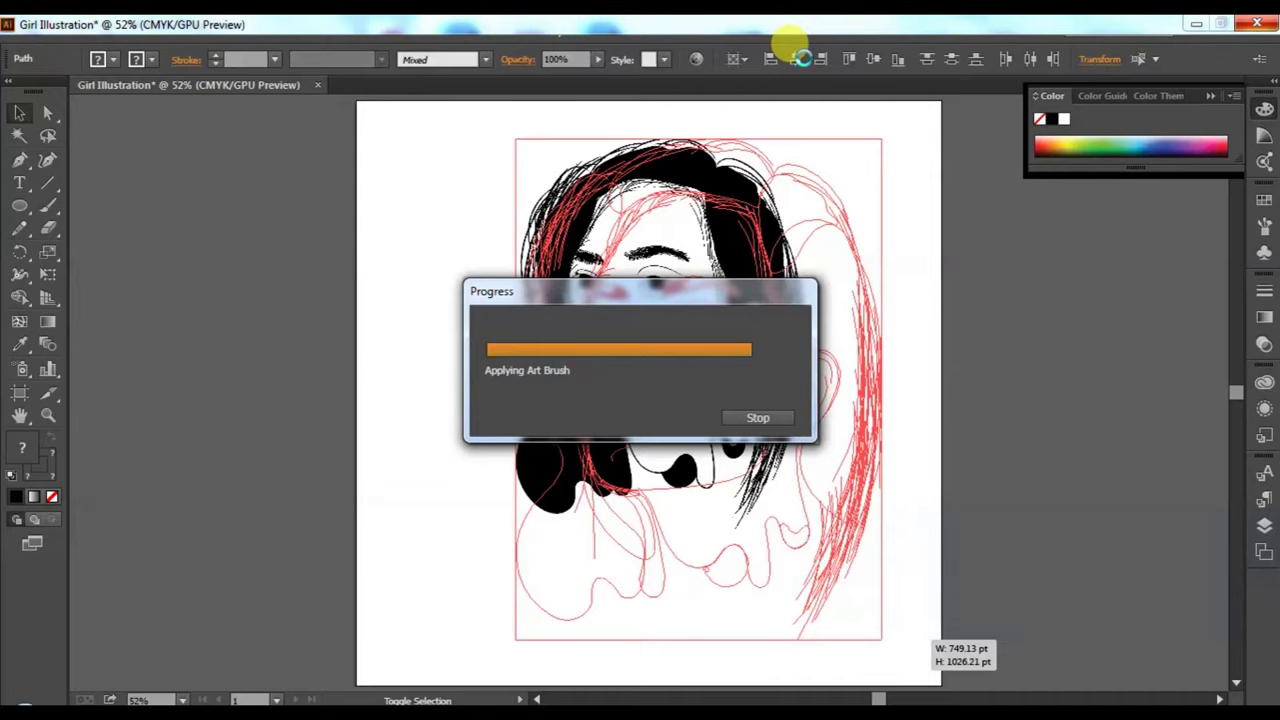
{"action": "left_click", "coordinate": [857, 409]}
{"action": "left_click_drag", "start_coordinate": [842, 612], "coordinate": [474, 115]}
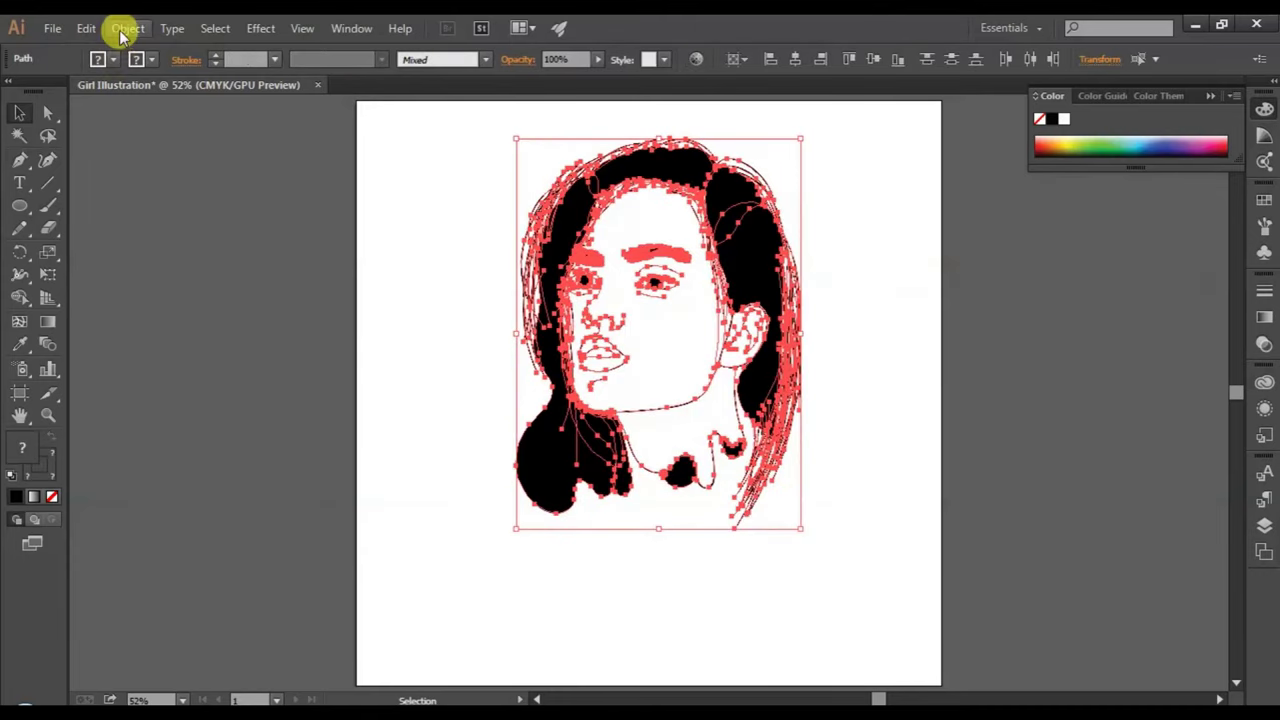
- Apply Object > Expand Appearance, then Pathfinder Merge on all paths, and close the panel
{"action": "left_click", "coordinate": [124, 30]}
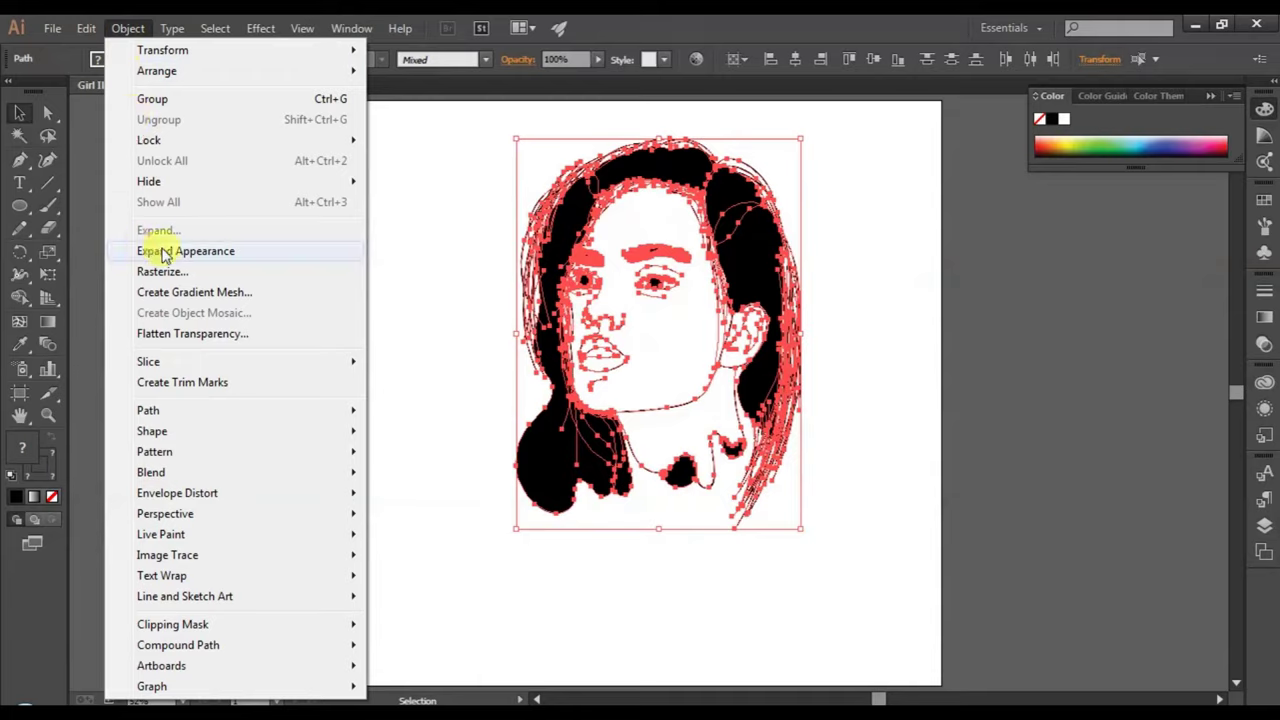
{"action": "left_click", "coordinate": [193, 255]}
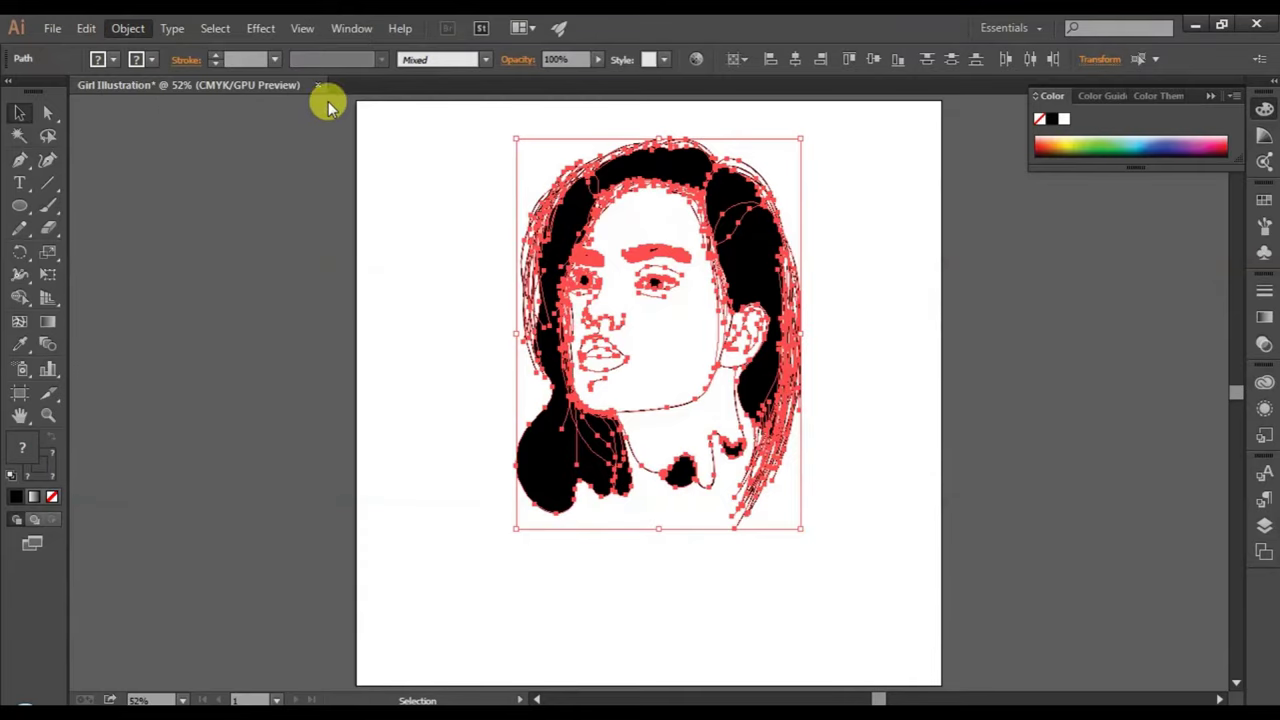
{"action": "left_click", "coordinate": [347, 30]}
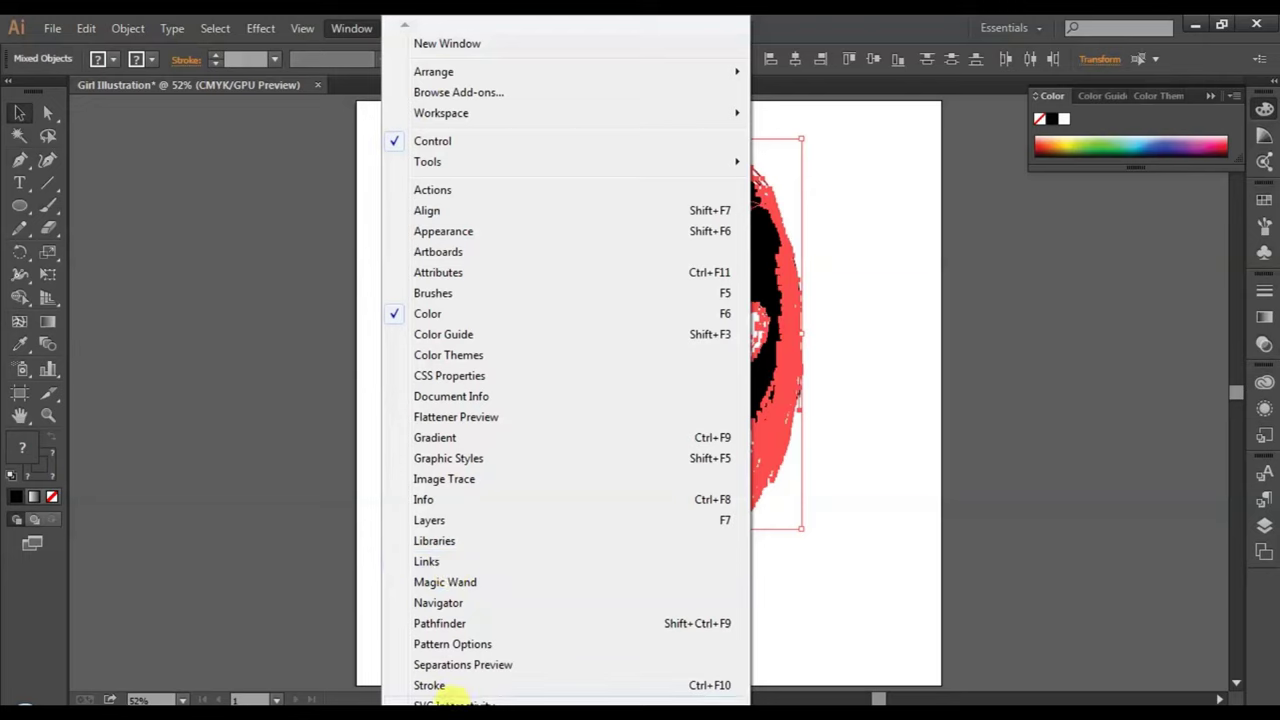
{"action": "left_click", "coordinate": [445, 623]}
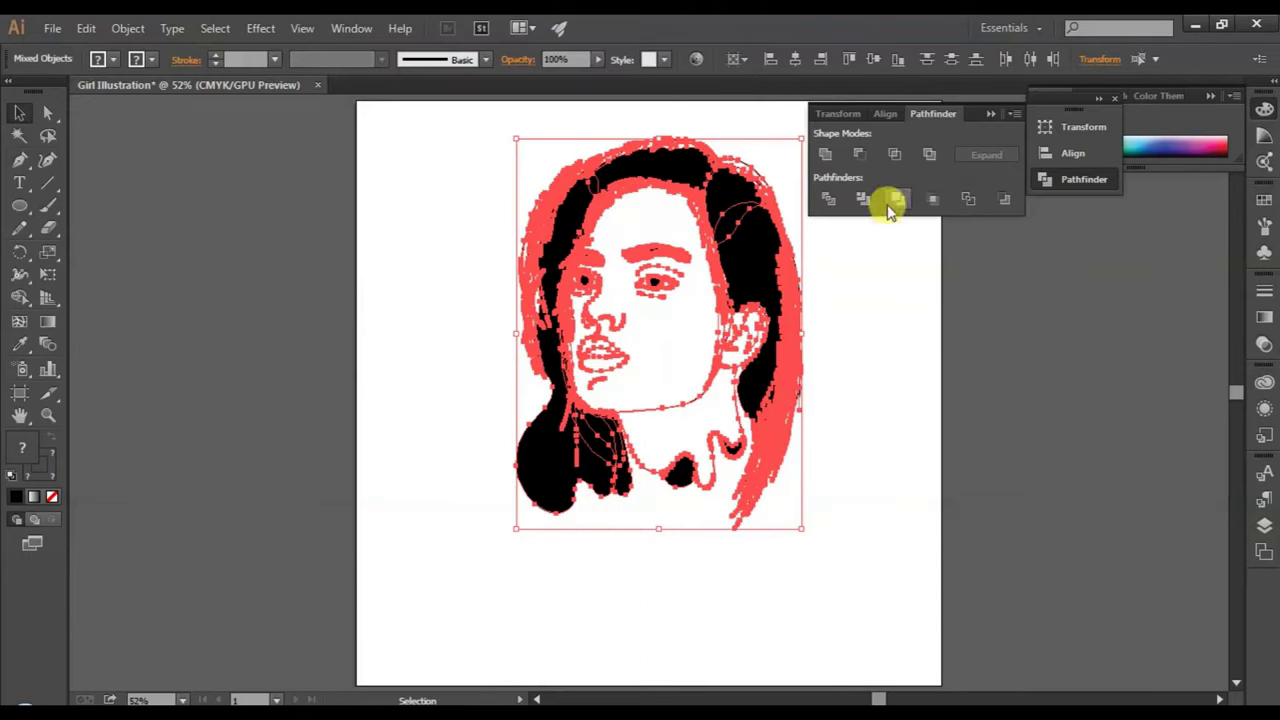
{"action": "left_click", "coordinate": [896, 203]}
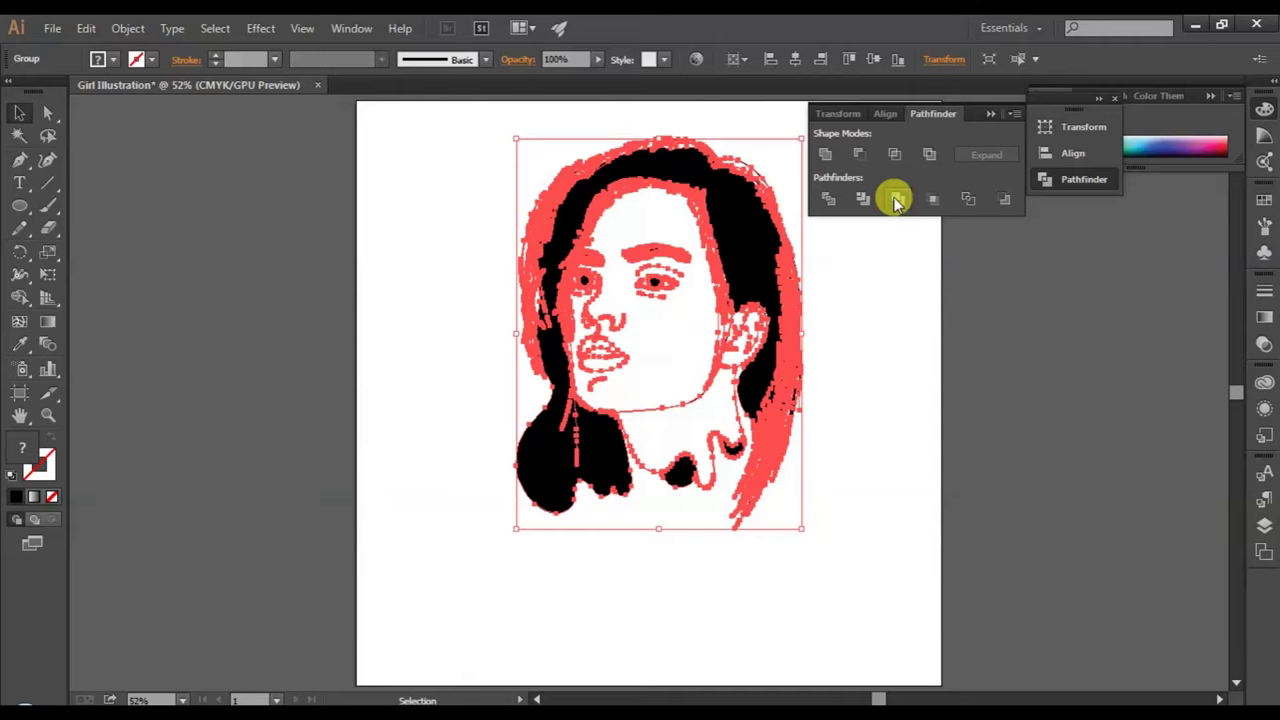
{"action": "left_click", "coordinate": [884, 603]}
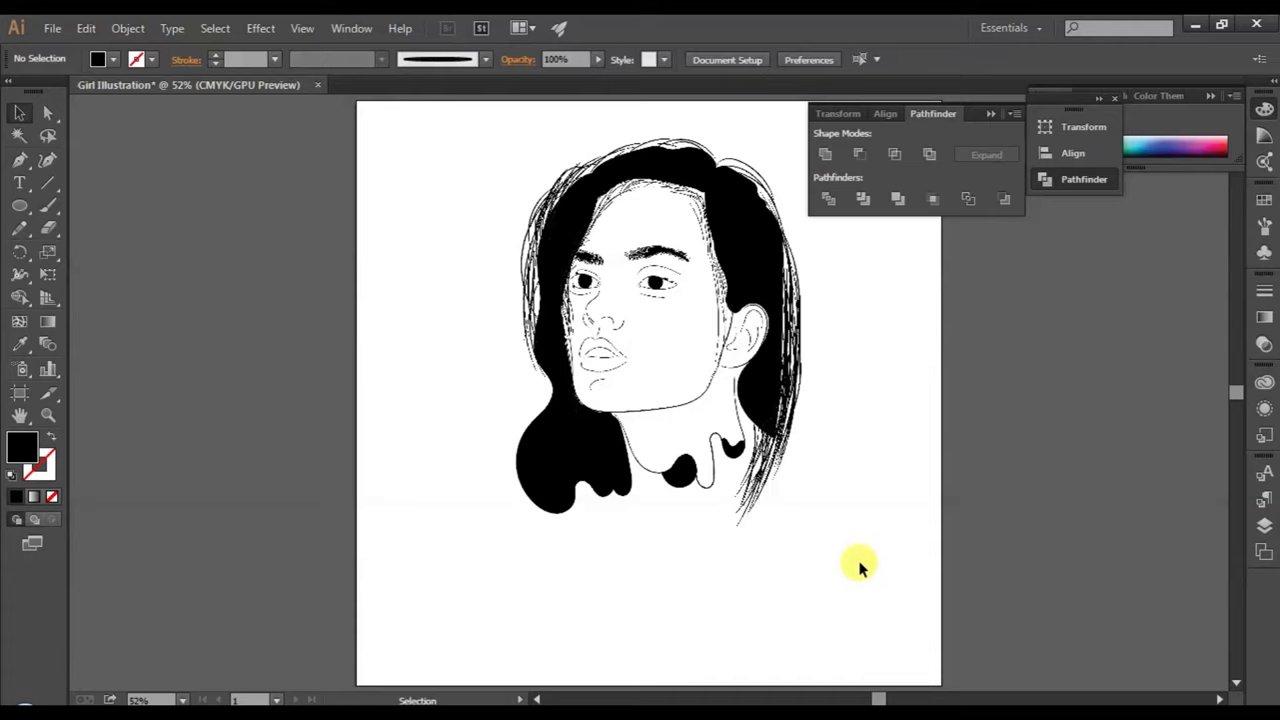
{"action": "left_click", "coordinate": [992, 118]}
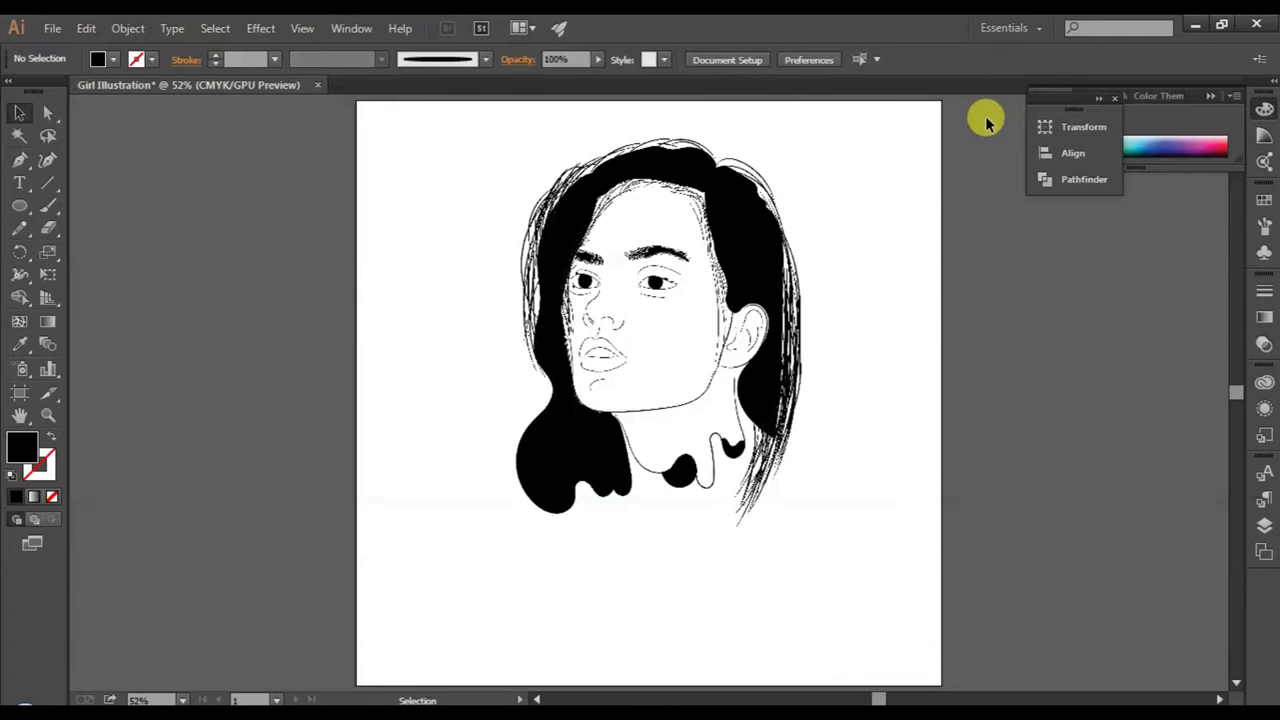
- Reselect the merged portrait, scale it up, shift it left and centre it horizontally
{"action": "key", "text": "ctrl+a"}
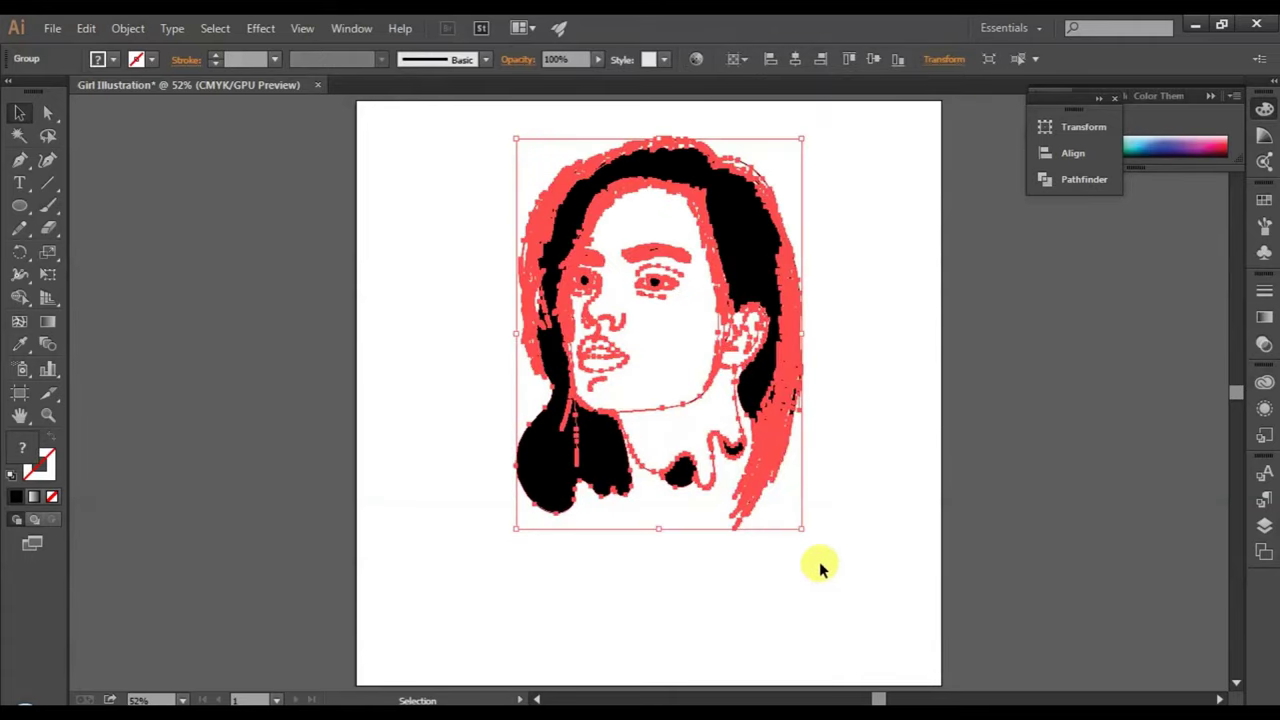
{"action": "left_click", "coordinate": [820, 563]}
{"action": "left_click_drag", "start_coordinate": [843, 583], "coordinate": [466, 134]}
{"action": "left_click_drag", "start_coordinate": [801, 528], "coordinate": [937, 651]}
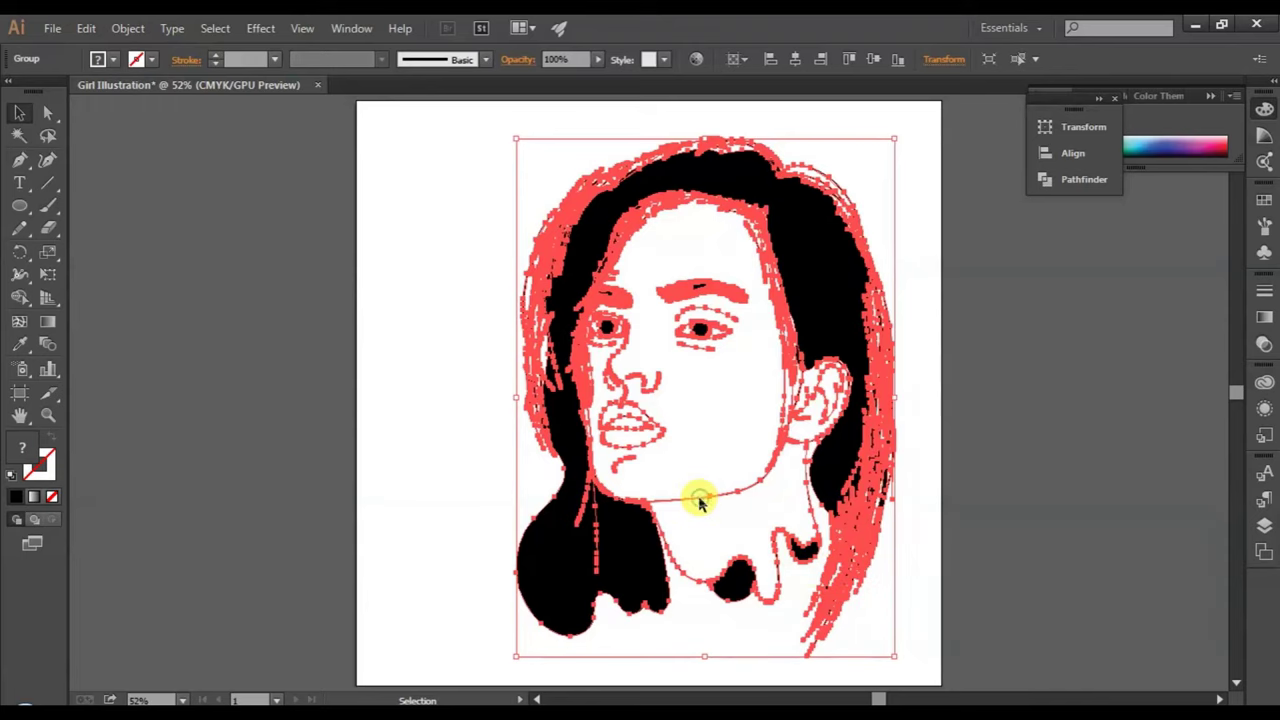
{"action": "left_click_drag", "start_coordinate": [700, 502], "coordinate": [626, 492]}
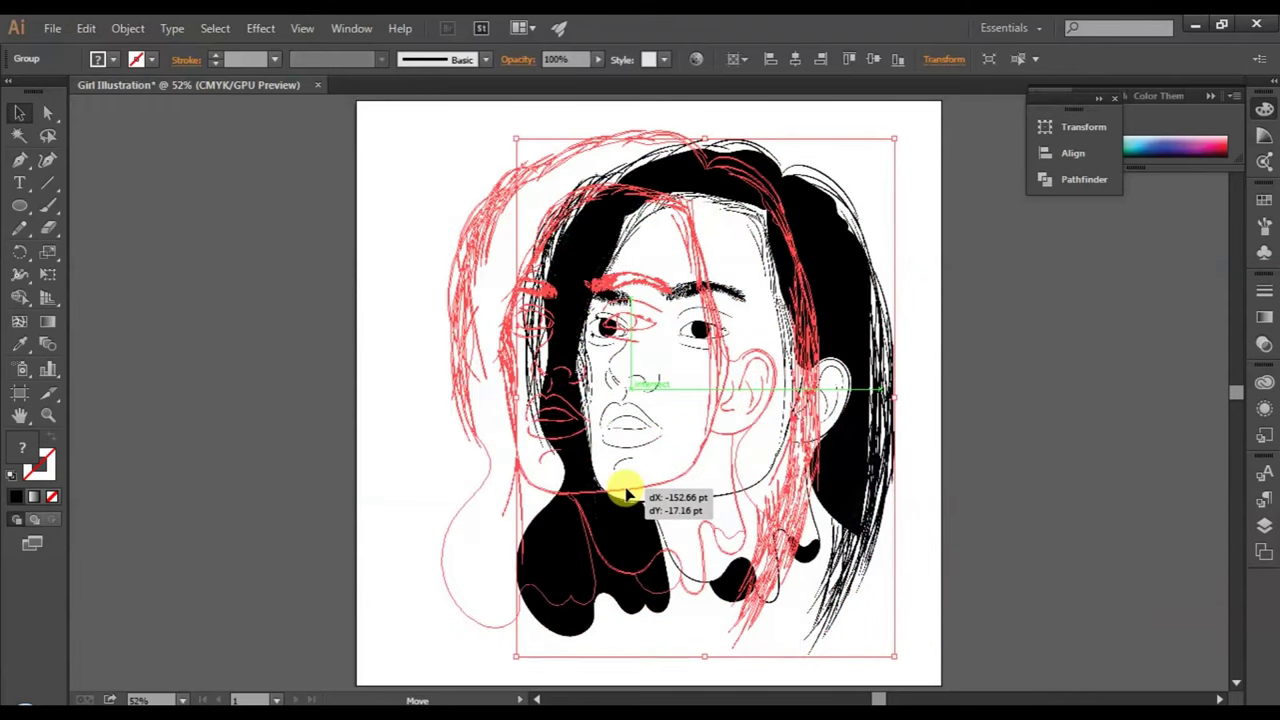
{"action": "left_click_drag", "start_coordinate": [626, 492], "coordinate": [623, 491]}
{"action": "left_click", "coordinate": [795, 60]}
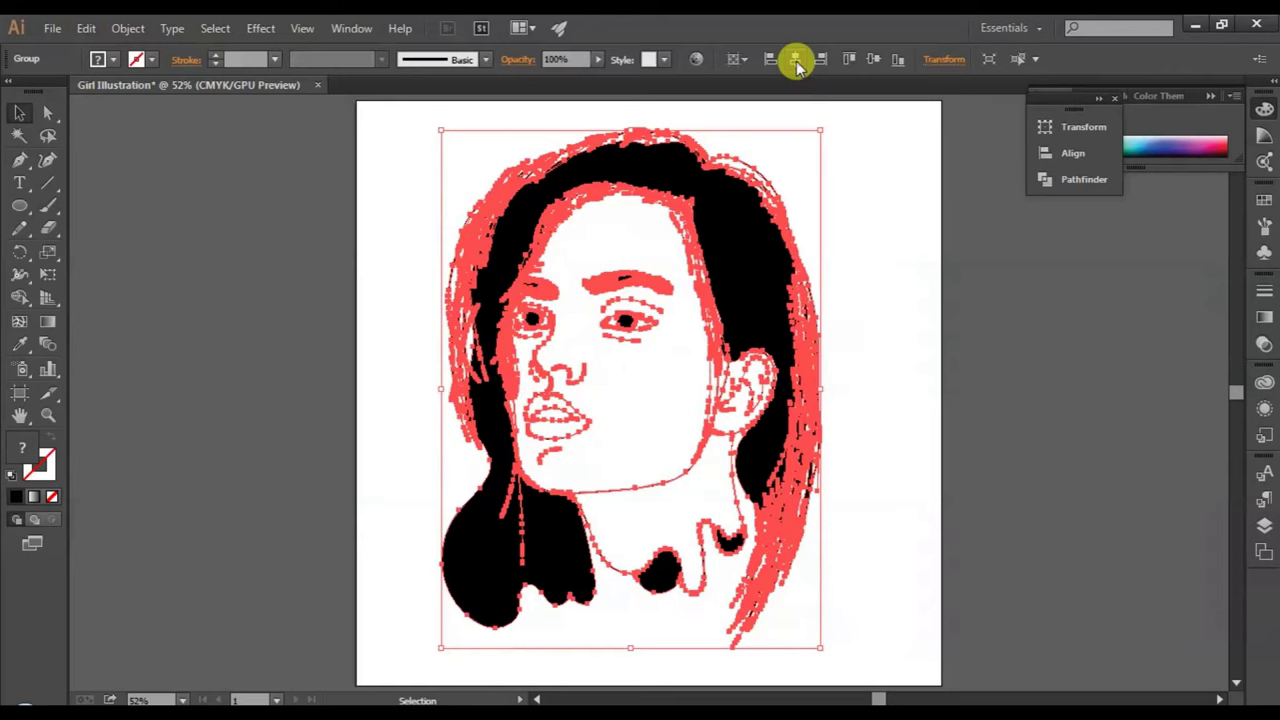
{"action": "left_click", "coordinate": [880, 280]}
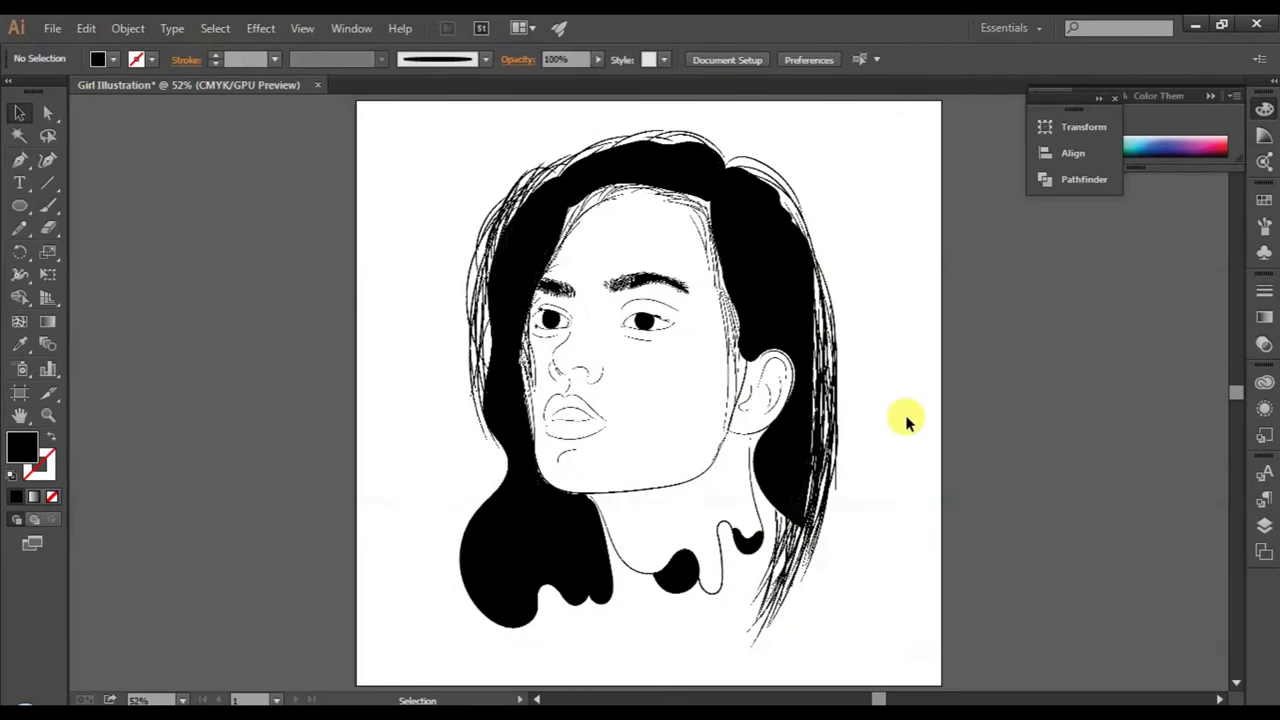
{"action": "scroll", "coordinate": [910, 424], "scroll_direction": "down", "scroll_amount": 1}
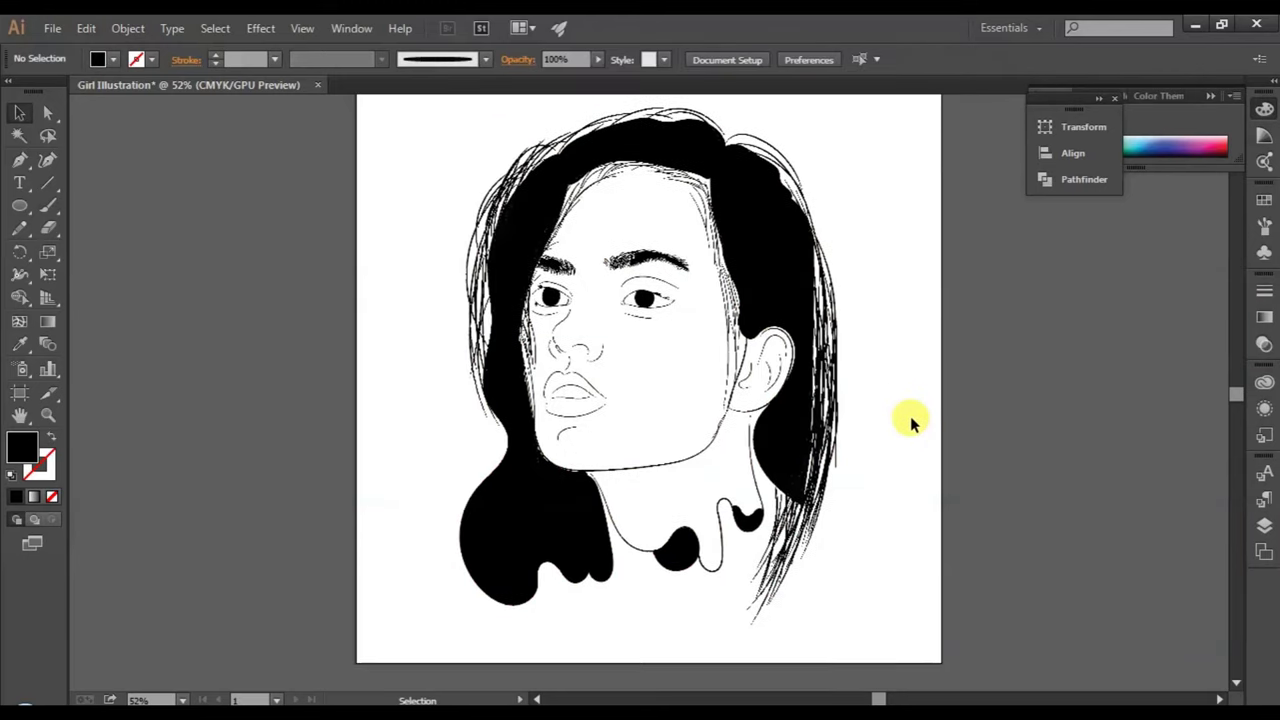
{"action": "scroll", "coordinate": [910, 424], "scroll_direction": "up", "scroll_amount": 1}
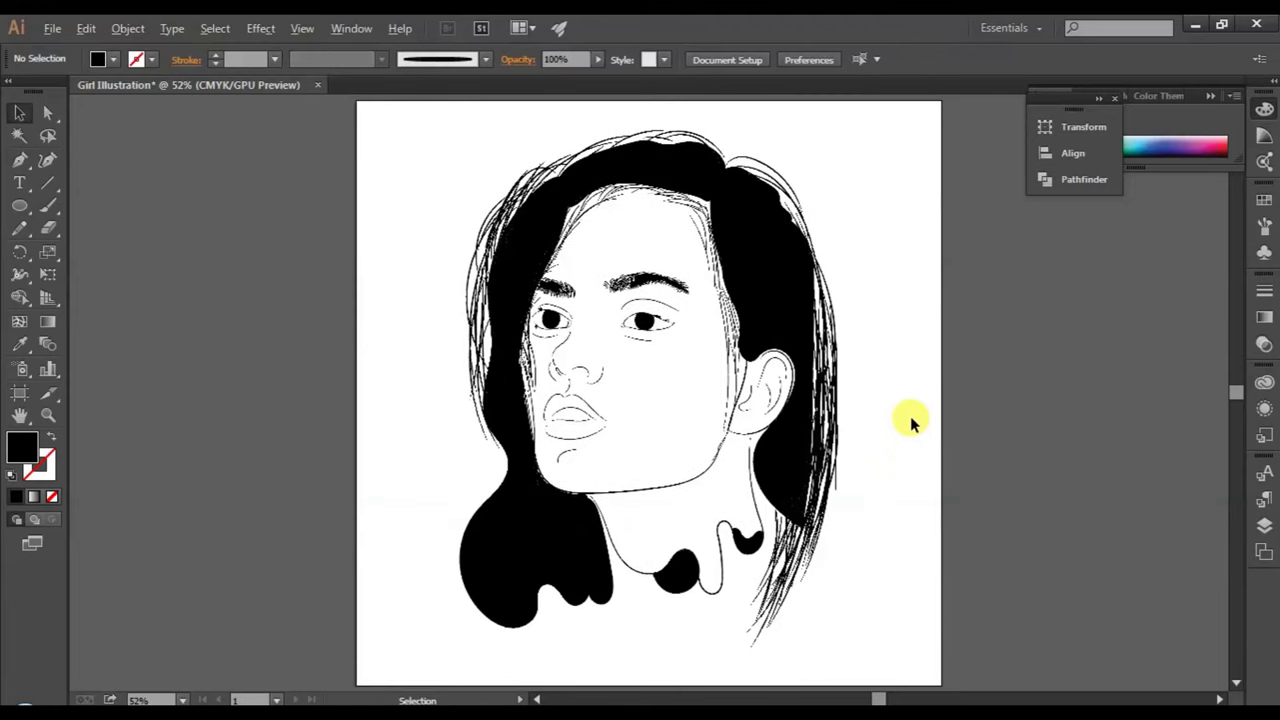
{"action": "scroll", "coordinate": [910, 424], "scroll_direction": "up", "scroll_amount": 1}
{"action": "scroll", "coordinate": [910, 424], "scroll_direction": "down", "scroll_amount": 1}
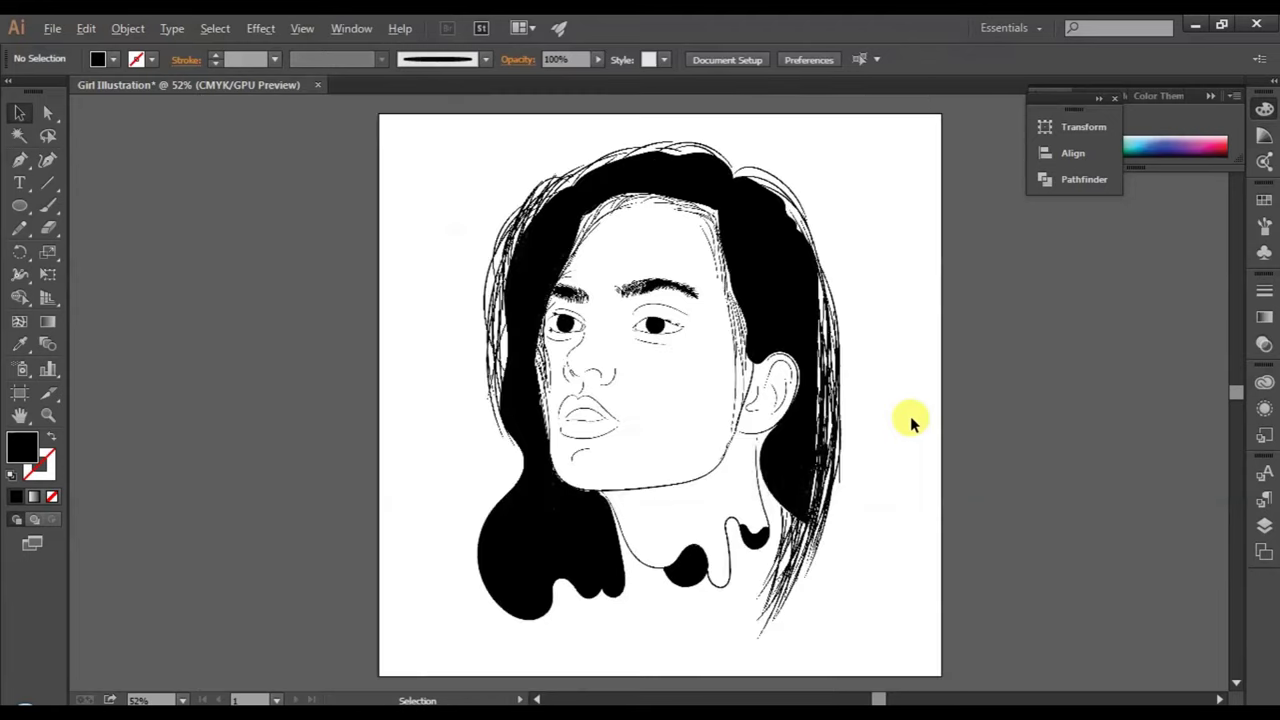
{"action": "scroll", "coordinate": [910, 418], "scroll_direction": "up", "scroll_amount": 1}
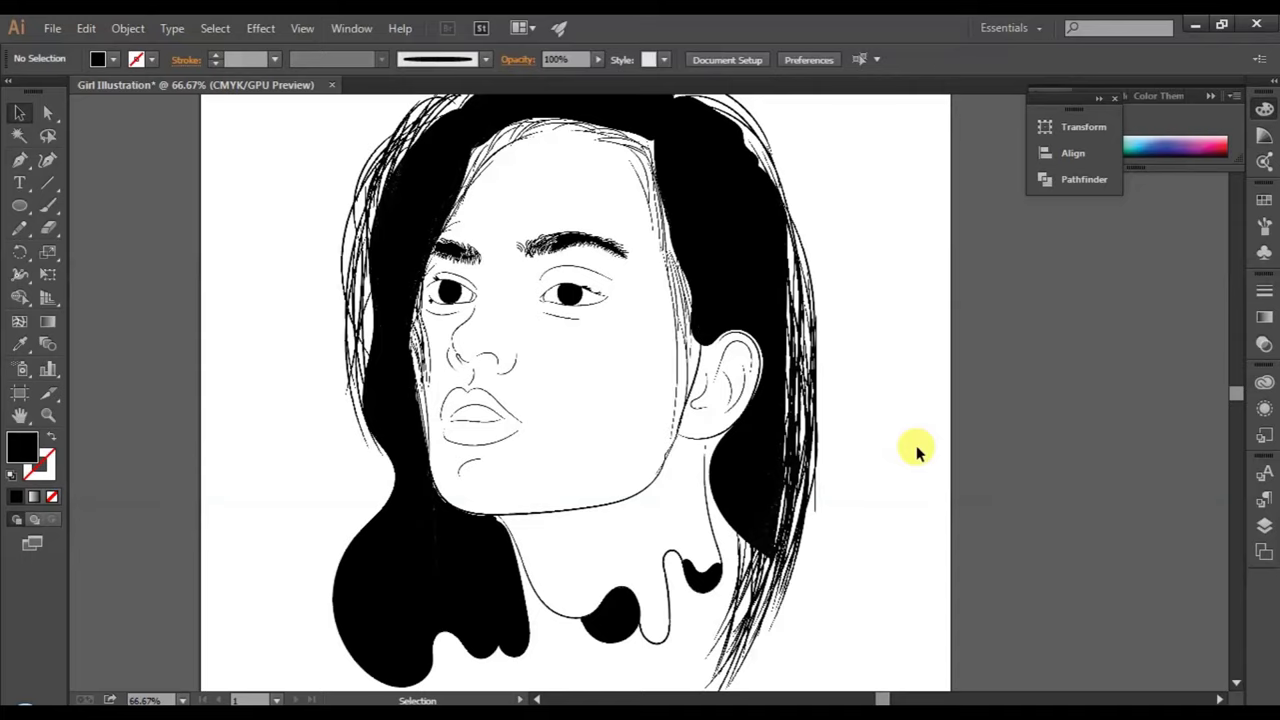
{"action": "key", "text": "alt"}
{"action": "scroll", "coordinate": [918, 452], "scroll_direction": "down", "scroll_amount": 1, "text": "alt"}
{"action": "scroll", "coordinate": [918, 452], "scroll_direction": "up", "scroll_amount": 1, "text": "alt"}
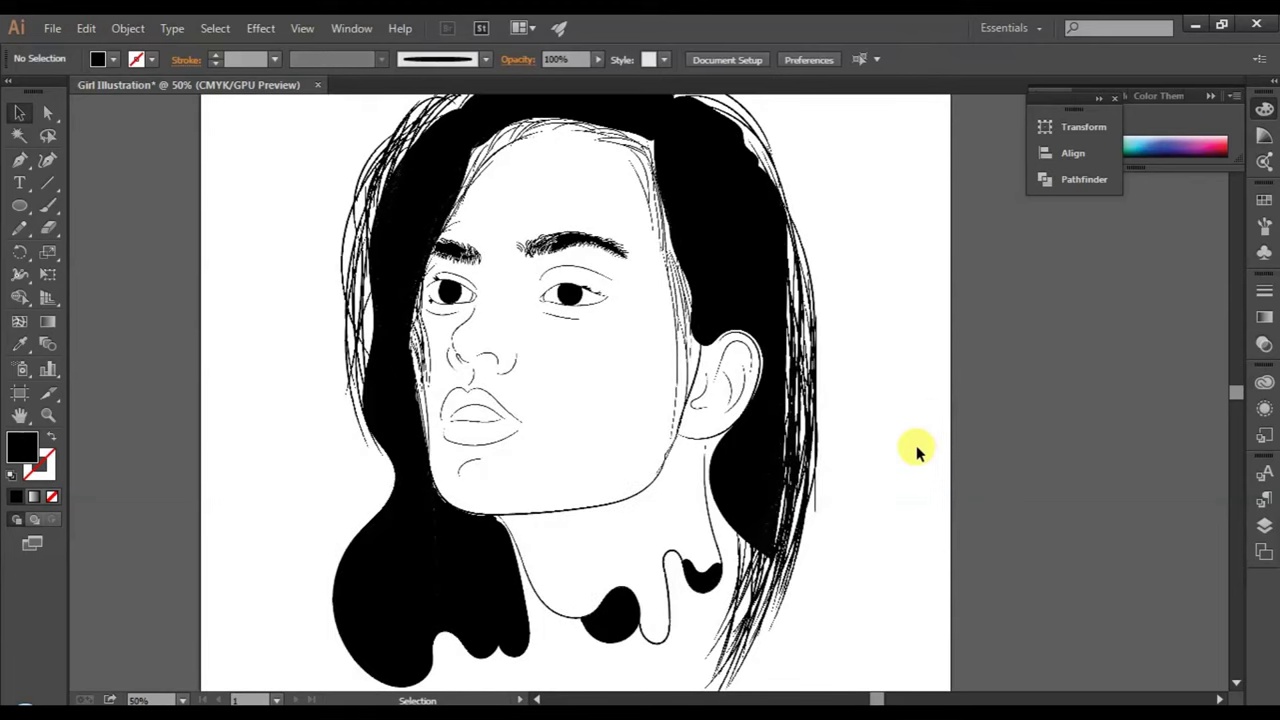
{"action": "scroll", "coordinate": [924, 518], "scroll_direction": "down", "scroll_amount": 1}
{"action": "scroll", "coordinate": [924, 519], "scroll_direction": "up", "scroll_amount": 1}
{"action": "scroll", "coordinate": [924, 519], "scroll_direction": "up", "scroll_amount": 1}
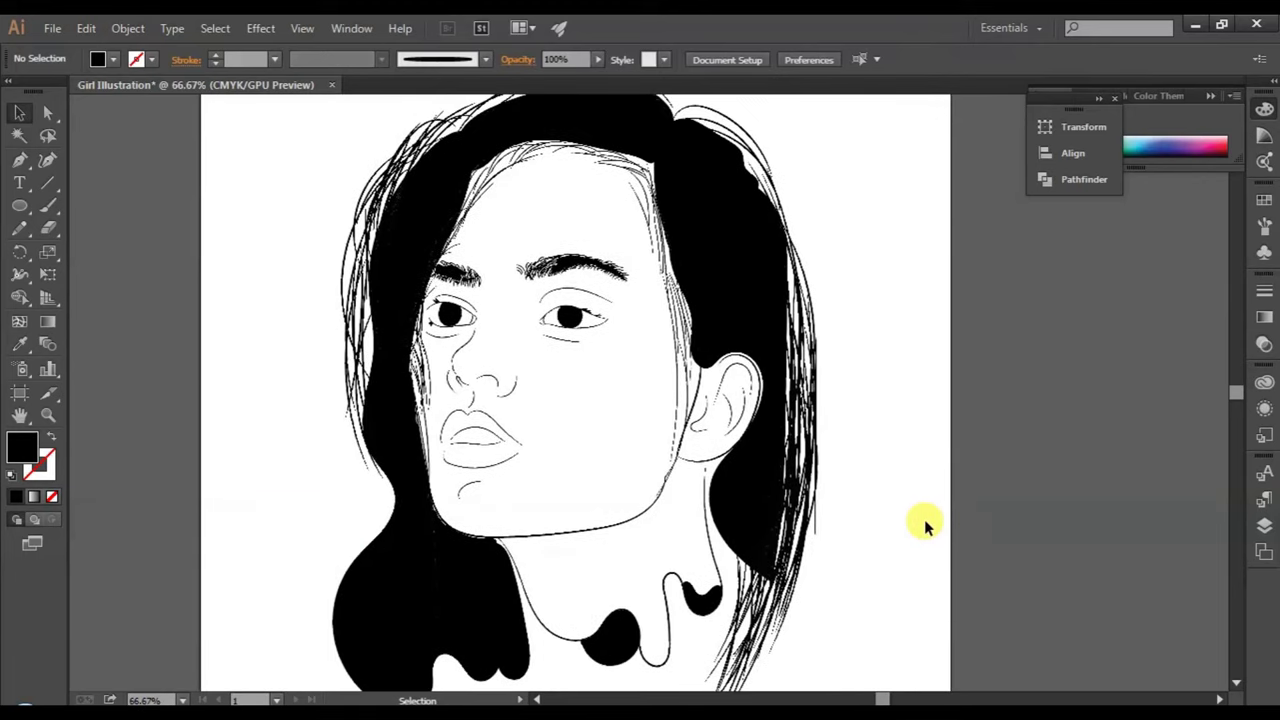
{"action": "scroll", "coordinate": [924, 519], "scroll_direction": "down", "scroll_amount": 1}
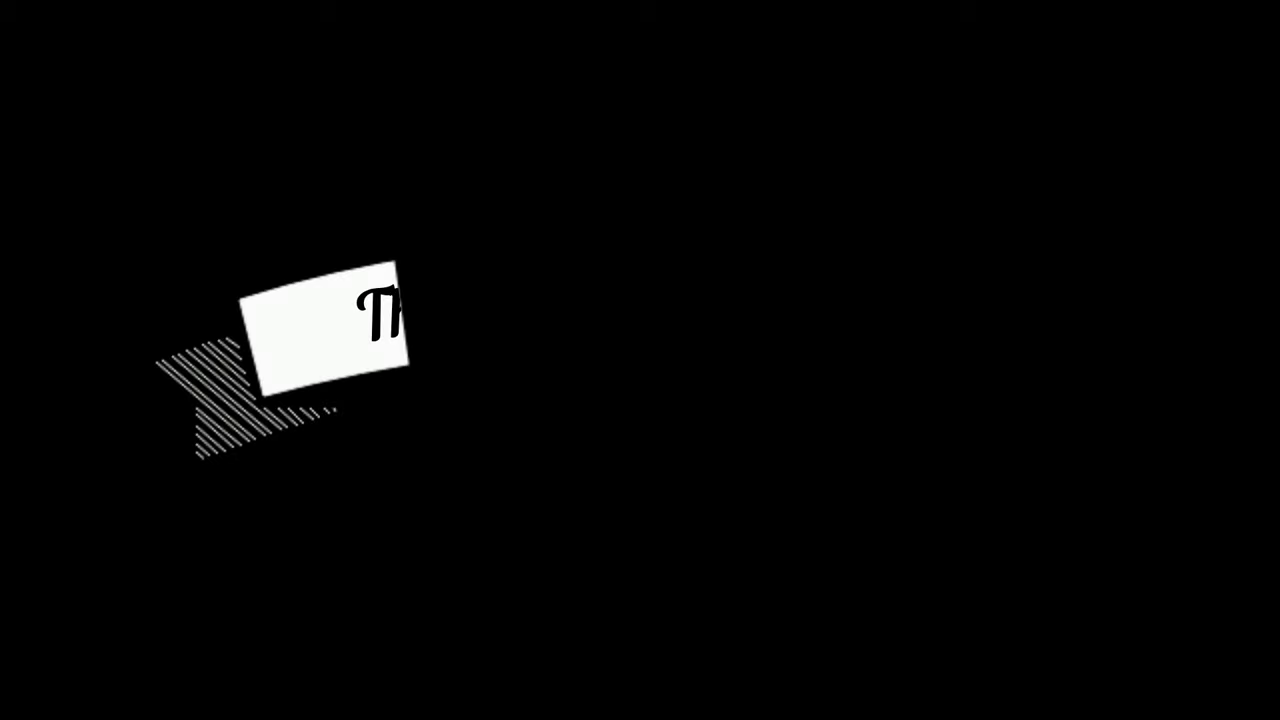